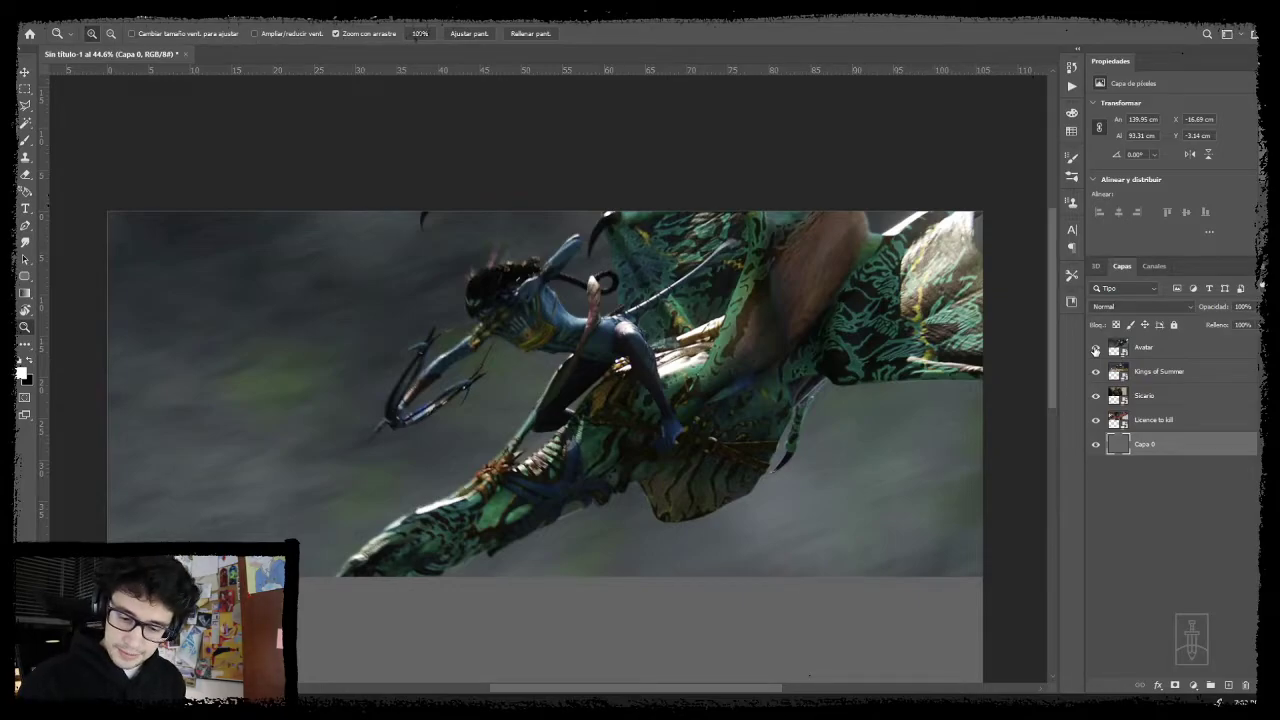
- Preview the film stills by hiding the Avatar, Kings of Summer and Sicario layers in turn and showing them again
click(1095, 347)
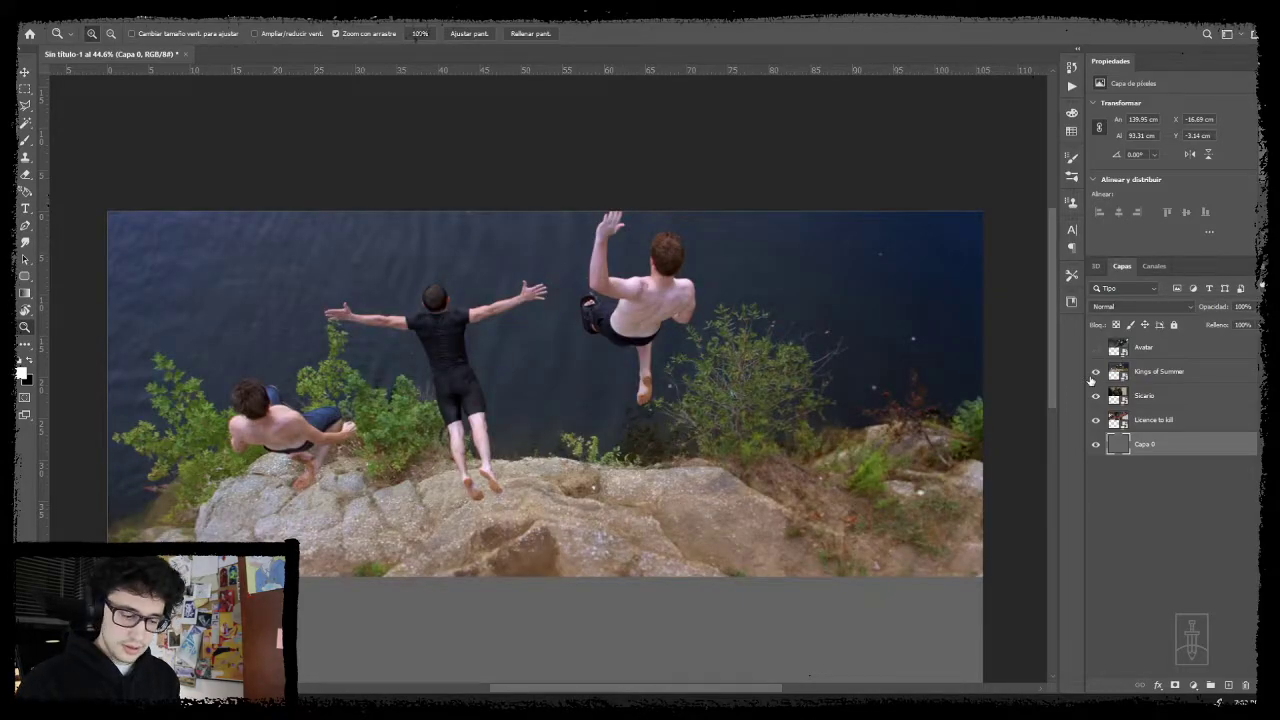
click(1095, 371)
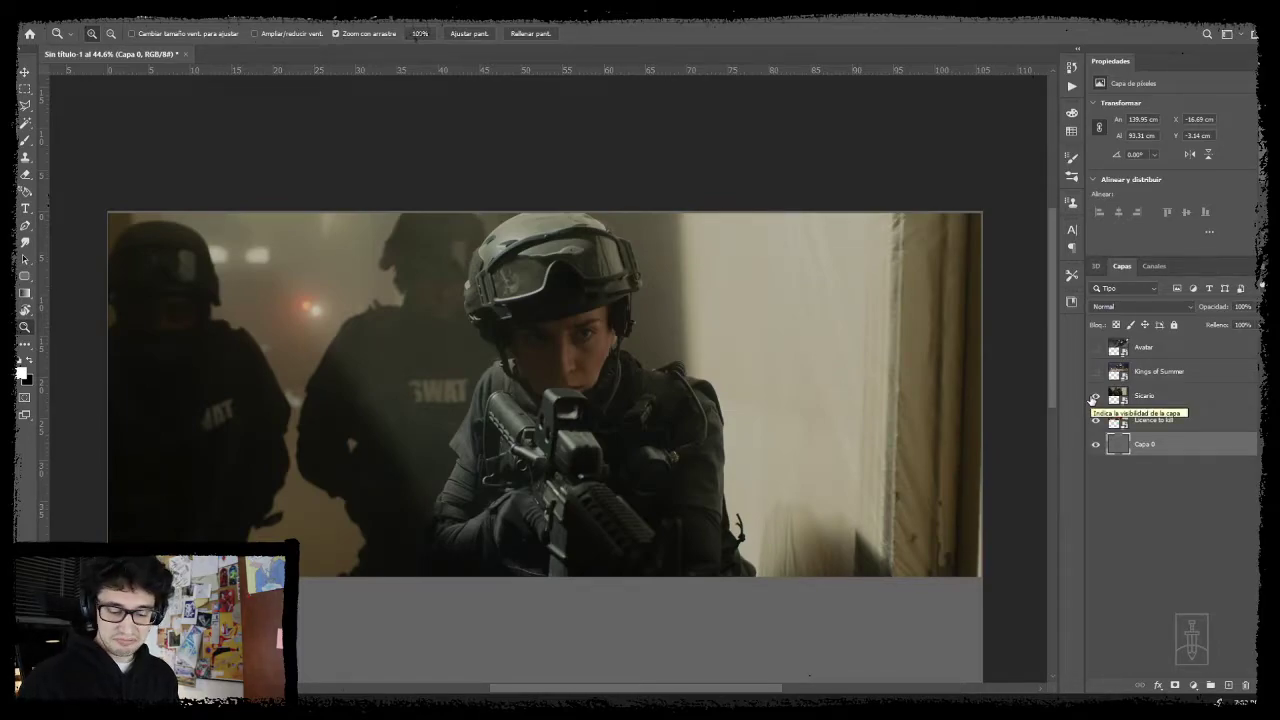
click(1094, 396)
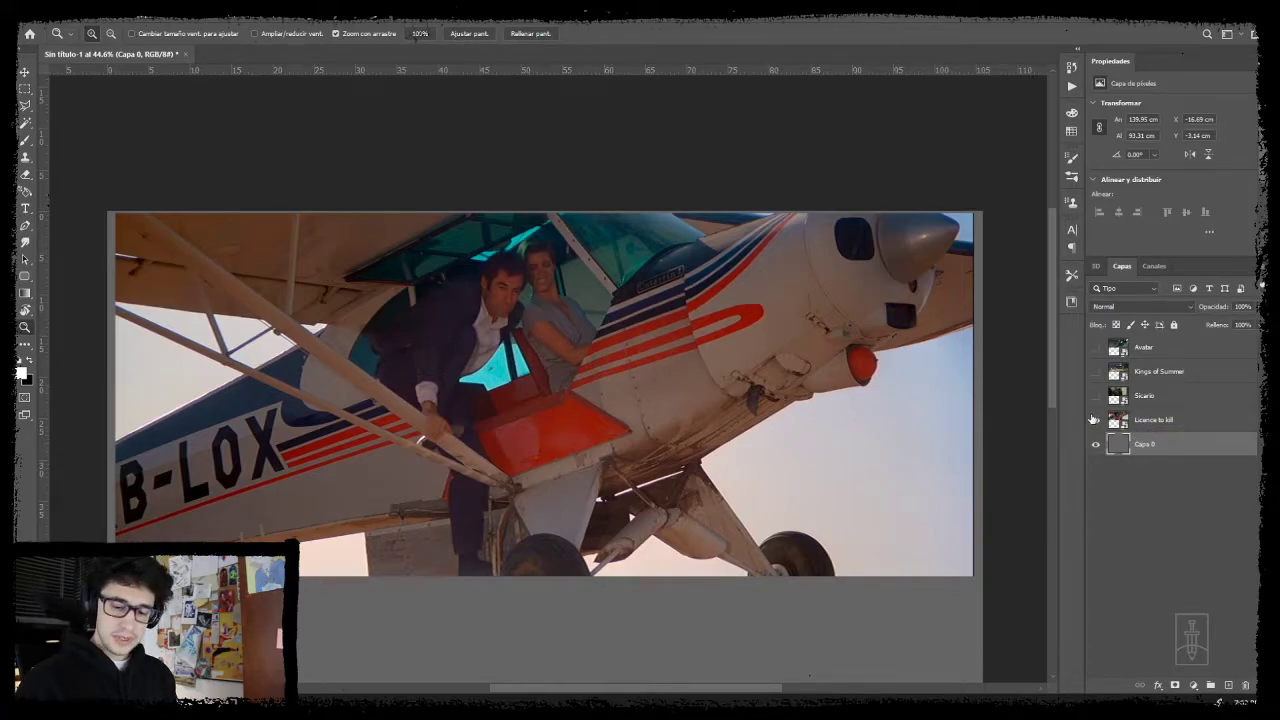
click(1096, 397)
click(1095, 371)
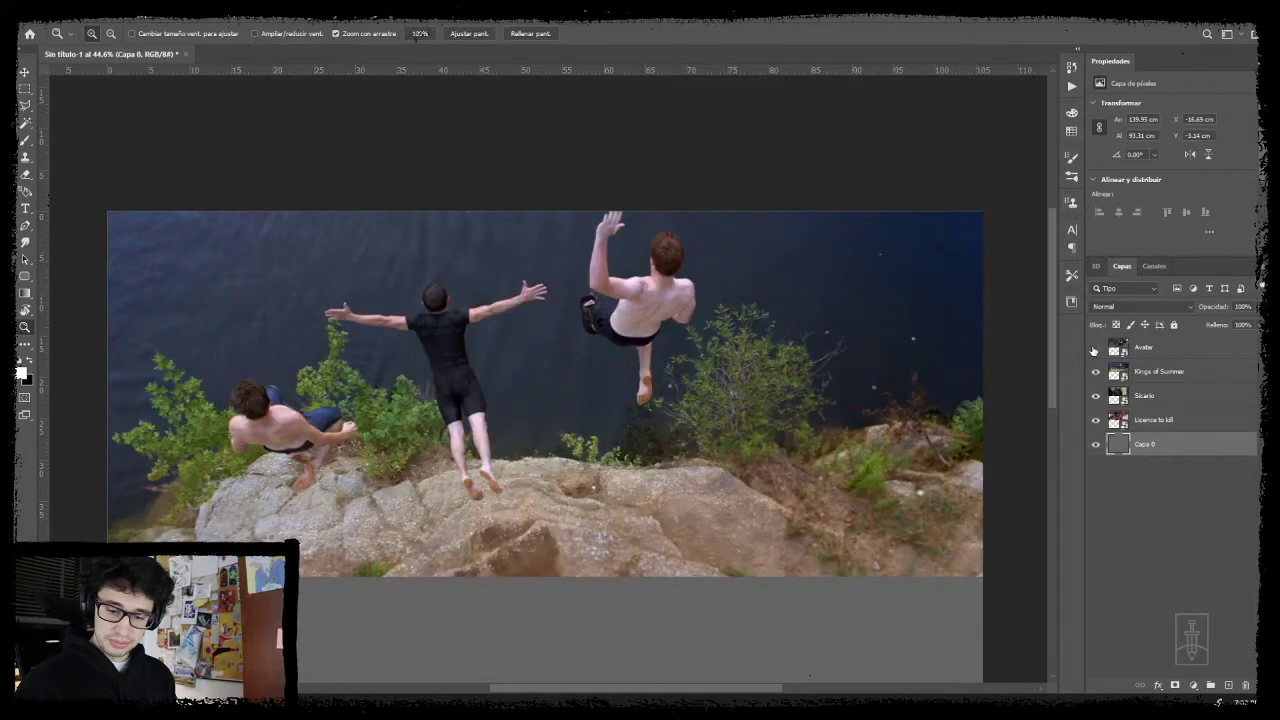
click(1095, 347)
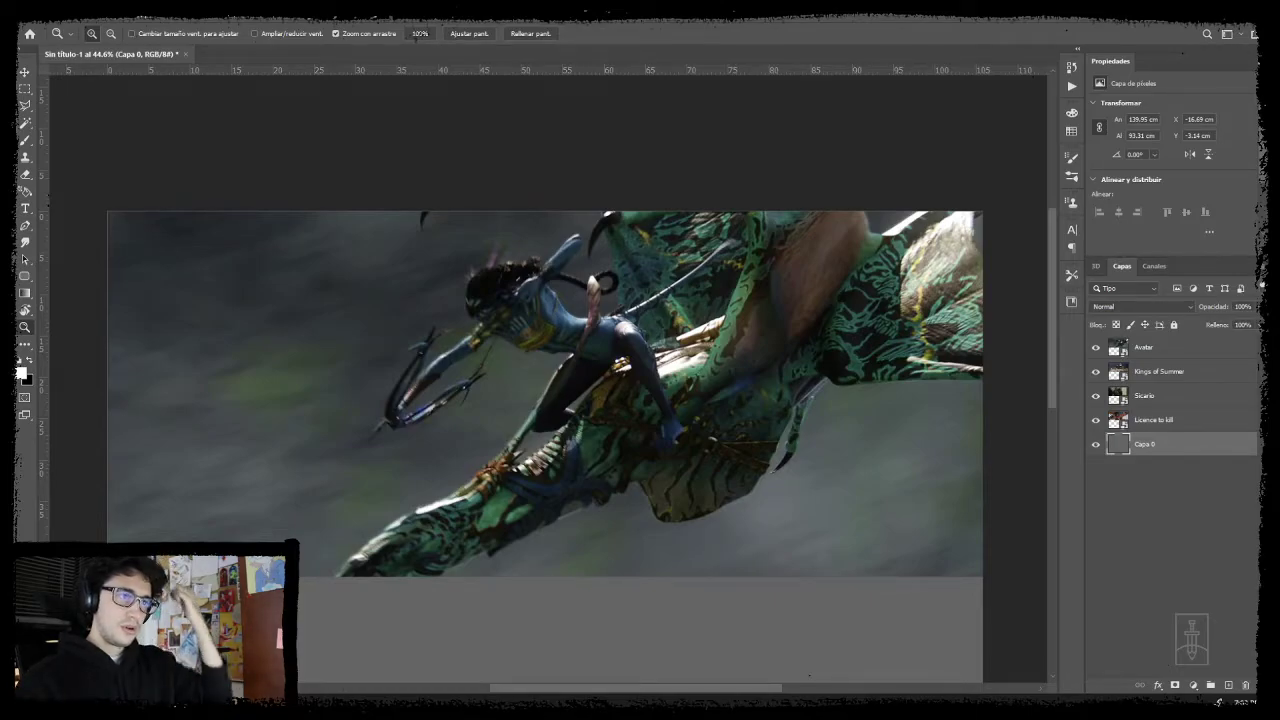
click(1095, 348)
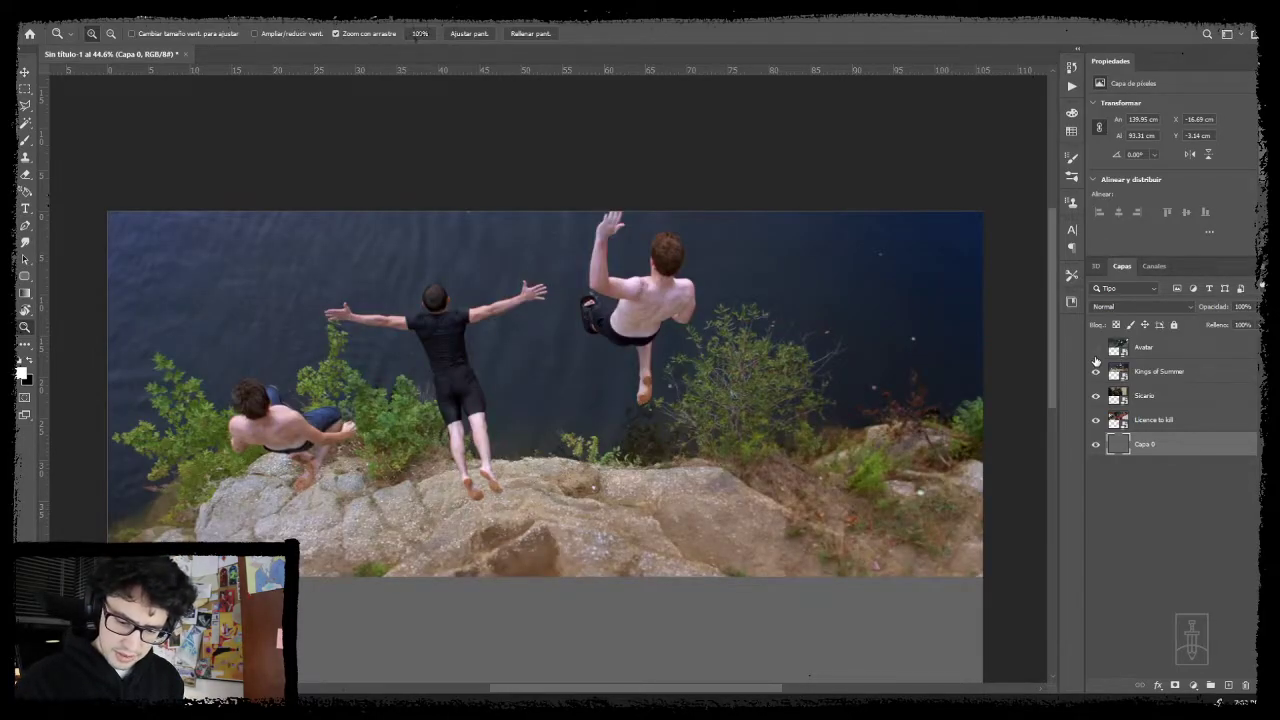
click(1095, 348)
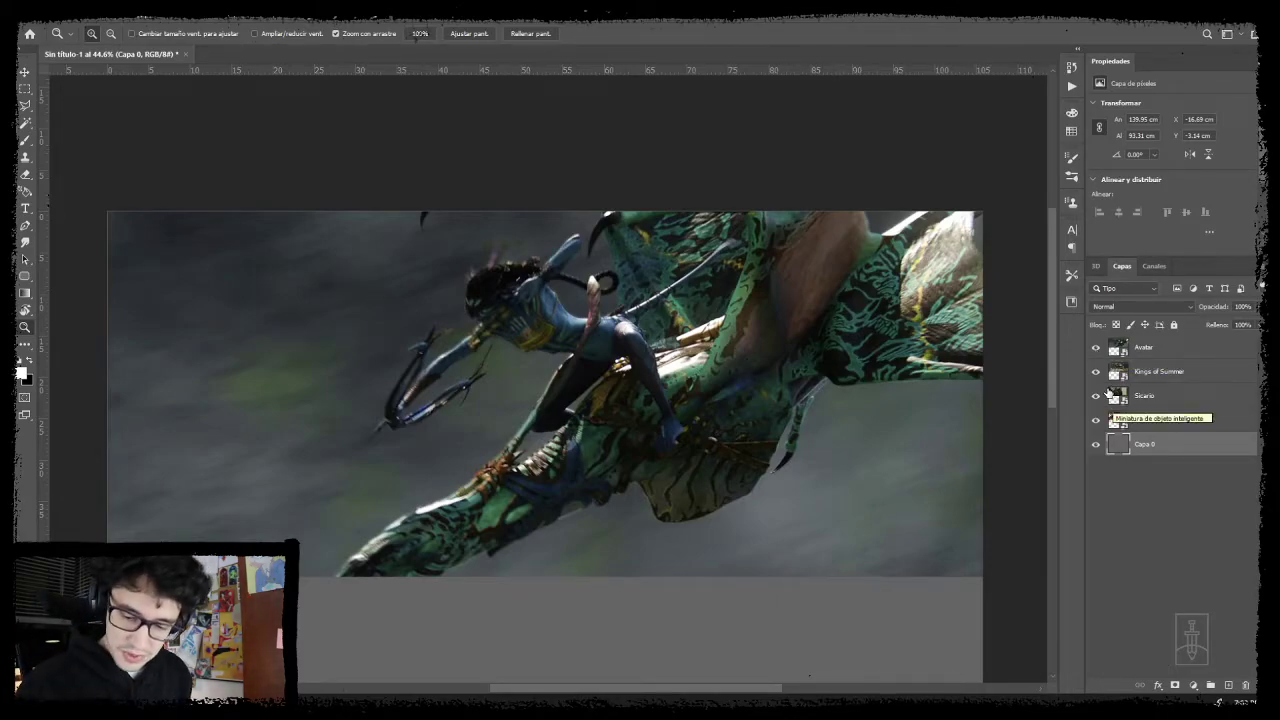
- Hide the Kings of Summer, Sicario and Licence to kill layers and add a new layer above Capa 0
drag(1096, 373, 1094, 422)
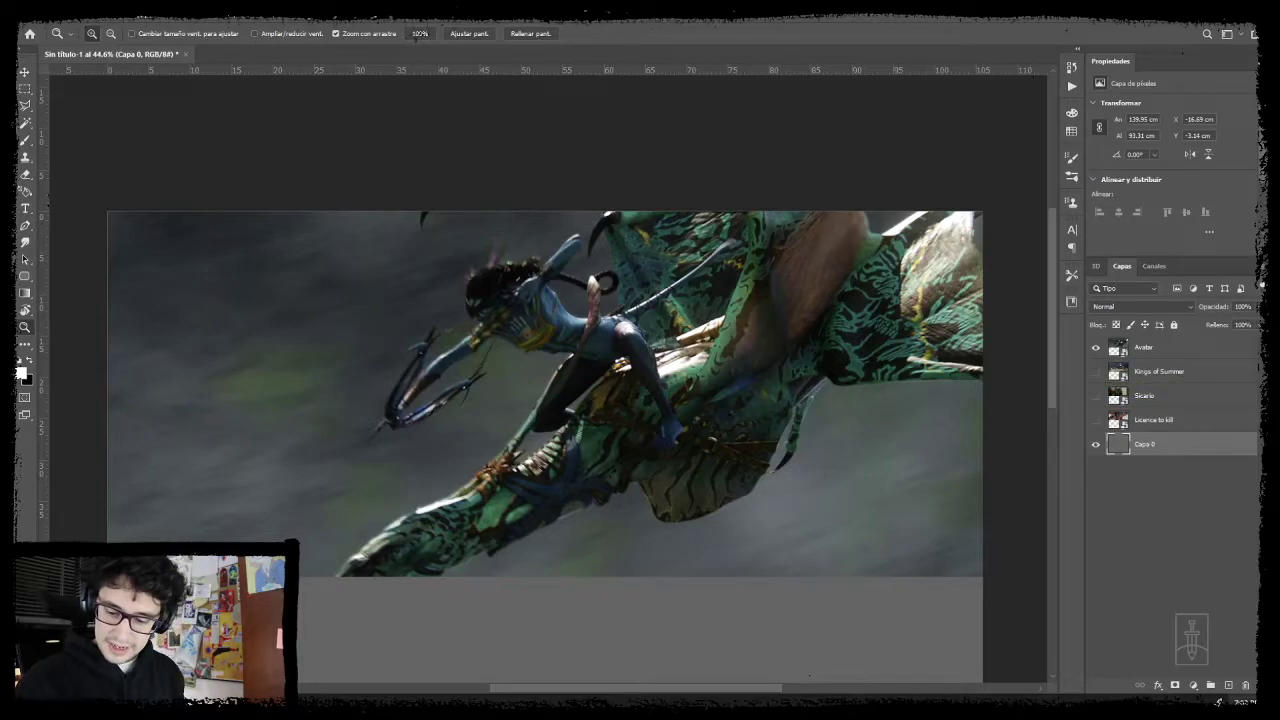
click(1228, 685)
drag(838, 608, 786, 443)
scroll(808, 446, down, 2)
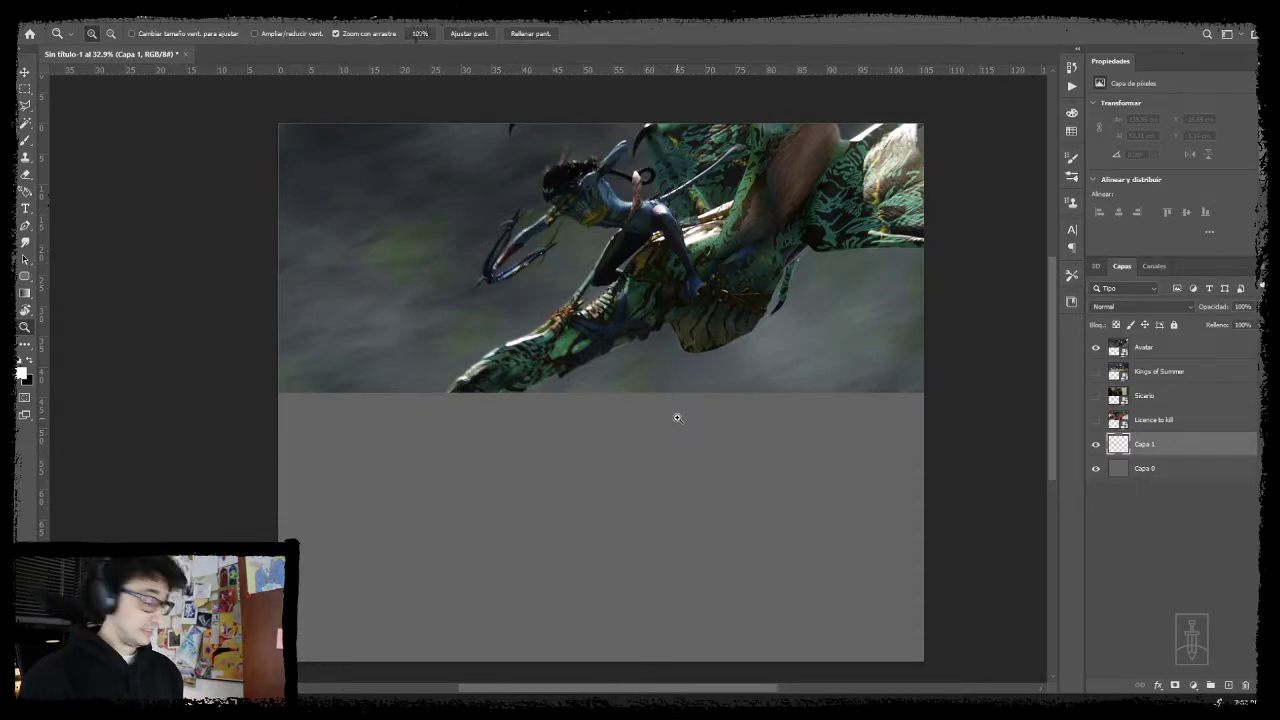
- Set up the Brush tool with a sketching preset and a near-black colour sampled from the rider's leg in the Avatar still
key(b)
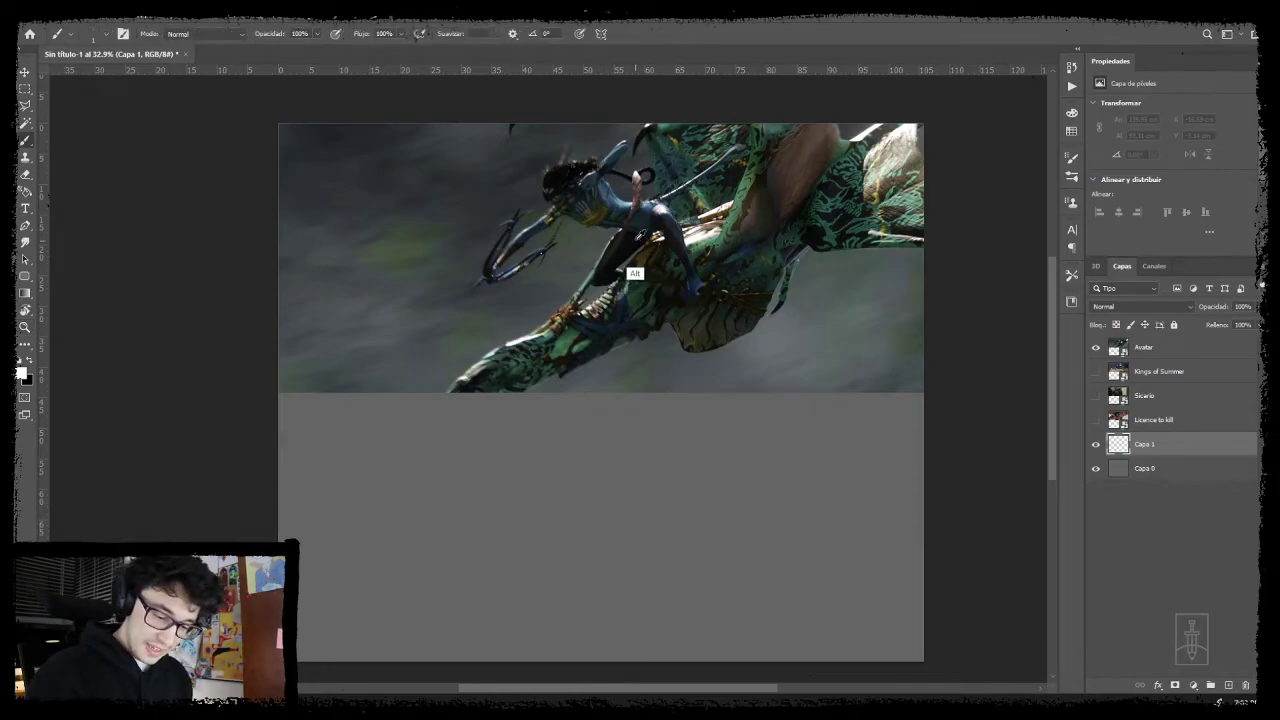
alt+click(624, 247)
right_click(586, 426)
click(690, 466)
mouse_move(441, 514)
mouse_down()
mouse_move(472, 487)
mouse_move(605, 550)
mouse_up()
key(ctrl+z)
mouse_move(541, 500)
mouse_down()
mouse_move(567, 471)
mouse_move(639, 537)
mouse_move(521, 621)
mouse_up()
key(ctrl+z)
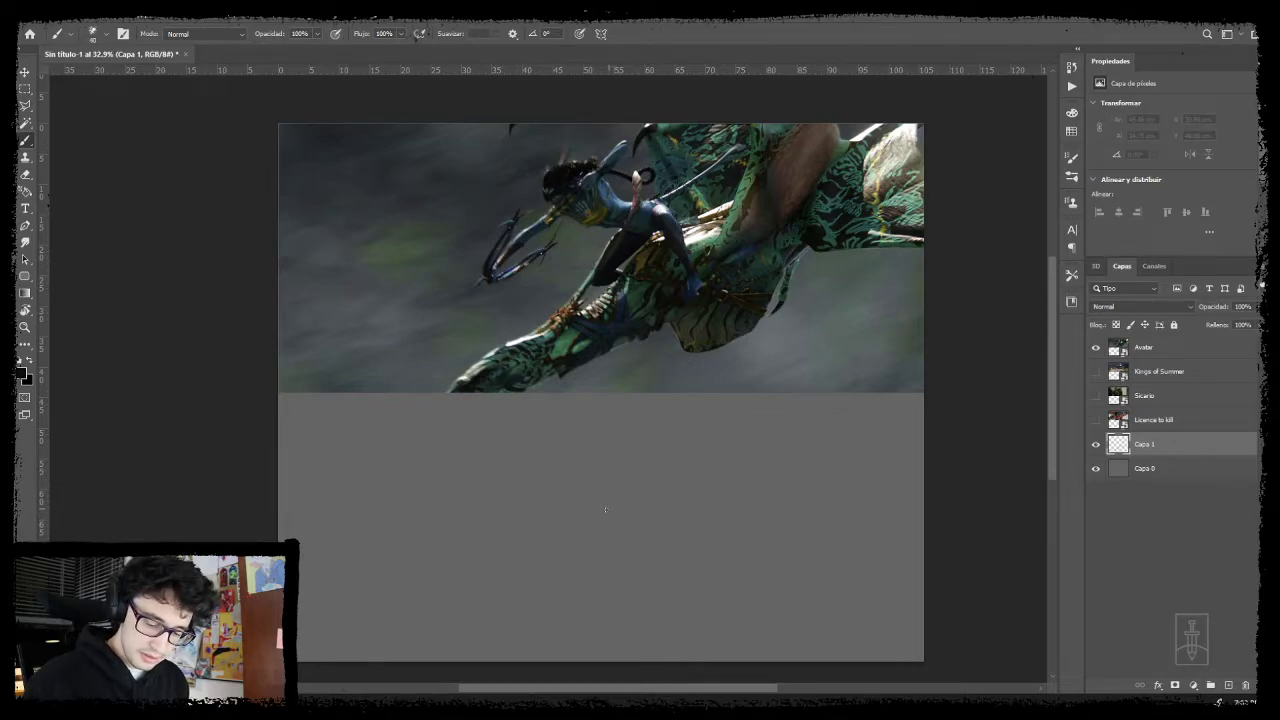
mouse_move(578, 517)
mouse_down()
mouse_move(529, 571)
mouse_move(510, 634)
mouse_up()
key(ctrl+z)
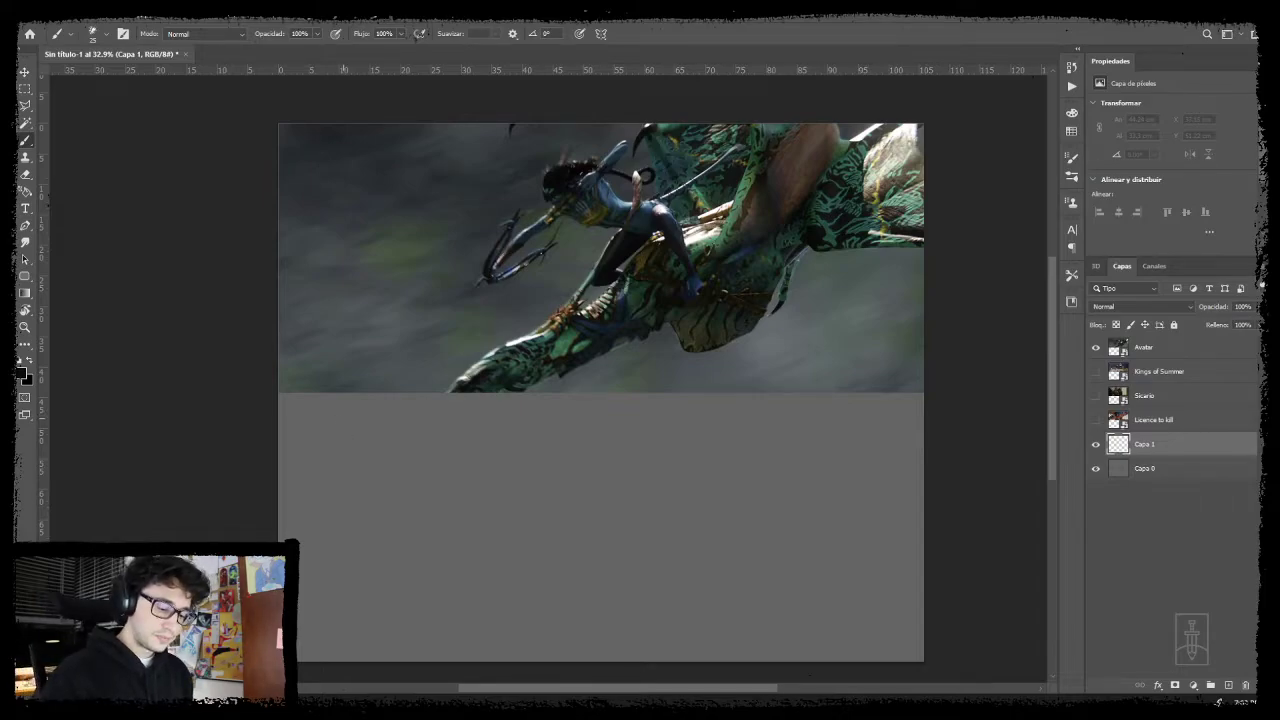
- Handwrite "5/10/15/30" in the grey area just below the Avatar still and underline it with a straight stroke
mouse_move(356, 412)
mouse_down()
mouse_move(337, 436)
mouse_move(343, 464)
mouse_up()
mouse_move(396, 416)
mouse_down()
mouse_move(398, 433)
mouse_move(418, 416)
mouse_move(451, 445)
mouse_up()
mouse_move(498, 410)
mouse_down()
mouse_move(494, 431)
mouse_move(507, 434)
mouse_up()
mouse_move(511, 410)
mouse_down()
mouse_move(529, 409)
mouse_move(540, 456)
mouse_up()
mouse_move(594, 412)
mouse_down()
mouse_move(607, 424)
mouse_move(592, 436)
mouse_up()
drag(626, 414, 628, 414)
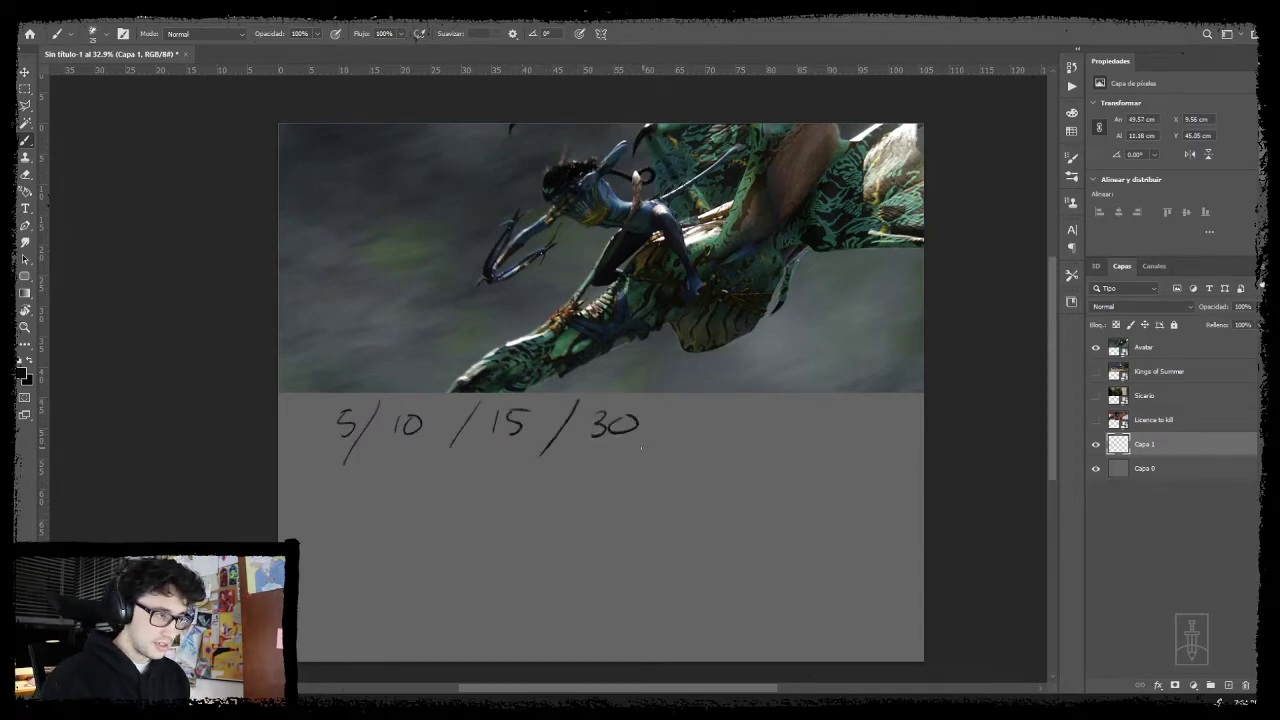
drag(320, 449, 682, 450)
key(ctrl+z)
drag(324, 446, 652, 444)
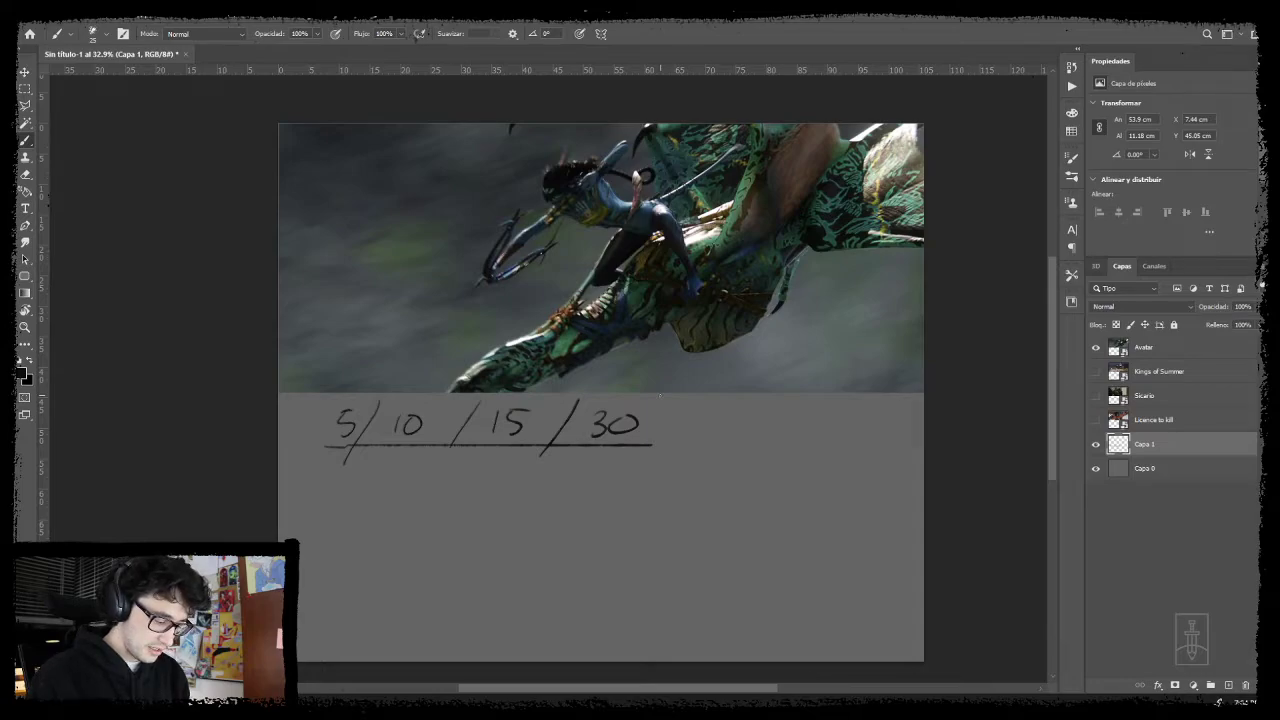
- Hide the handwritten notes layer and, on a new layer, rough in the rider's diagonal arm line, torso curve and extended leg
click(1095, 444)
click(1228, 685)
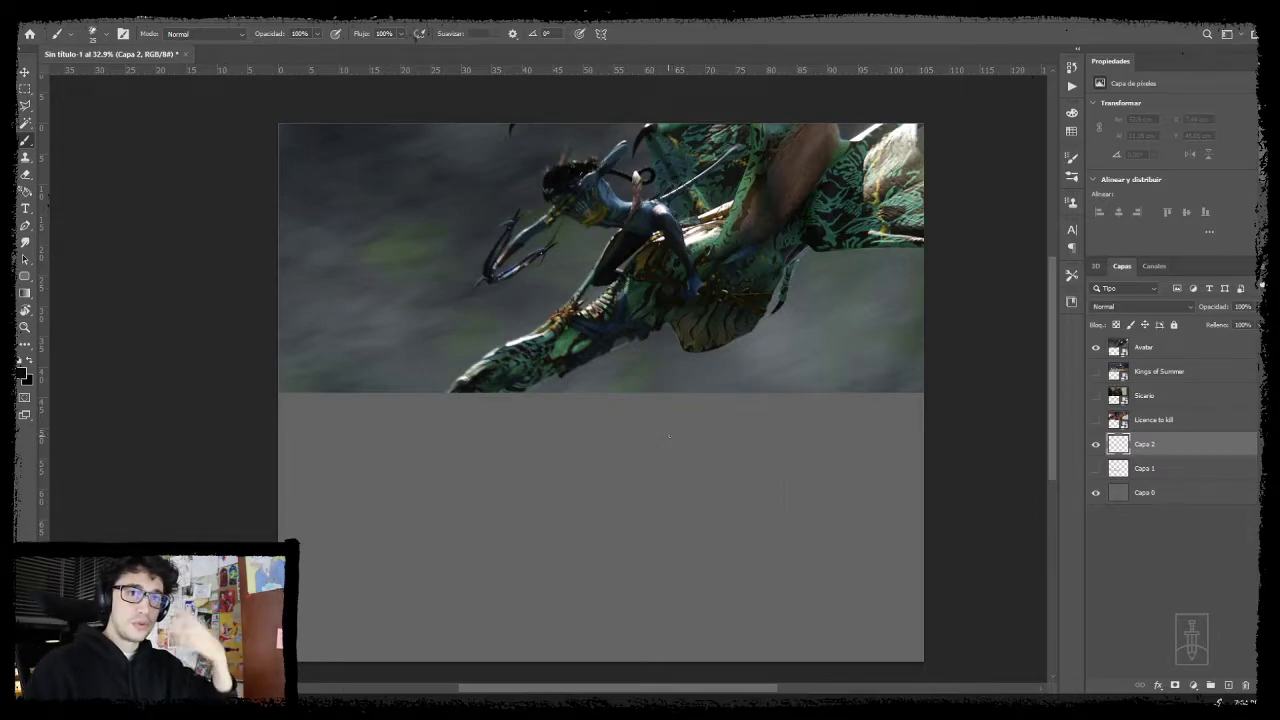
drag(644, 494, 527, 478)
drag(558, 404, 370, 532)
drag(484, 437, 572, 484)
mouse_move(444, 431)
mouse_down()
mouse_move(564, 465)
mouse_move(580, 482)
mouse_up()
mouse_move(578, 474)
mouse_down()
mouse_move(597, 552)
mouse_move(579, 547)
mouse_up()
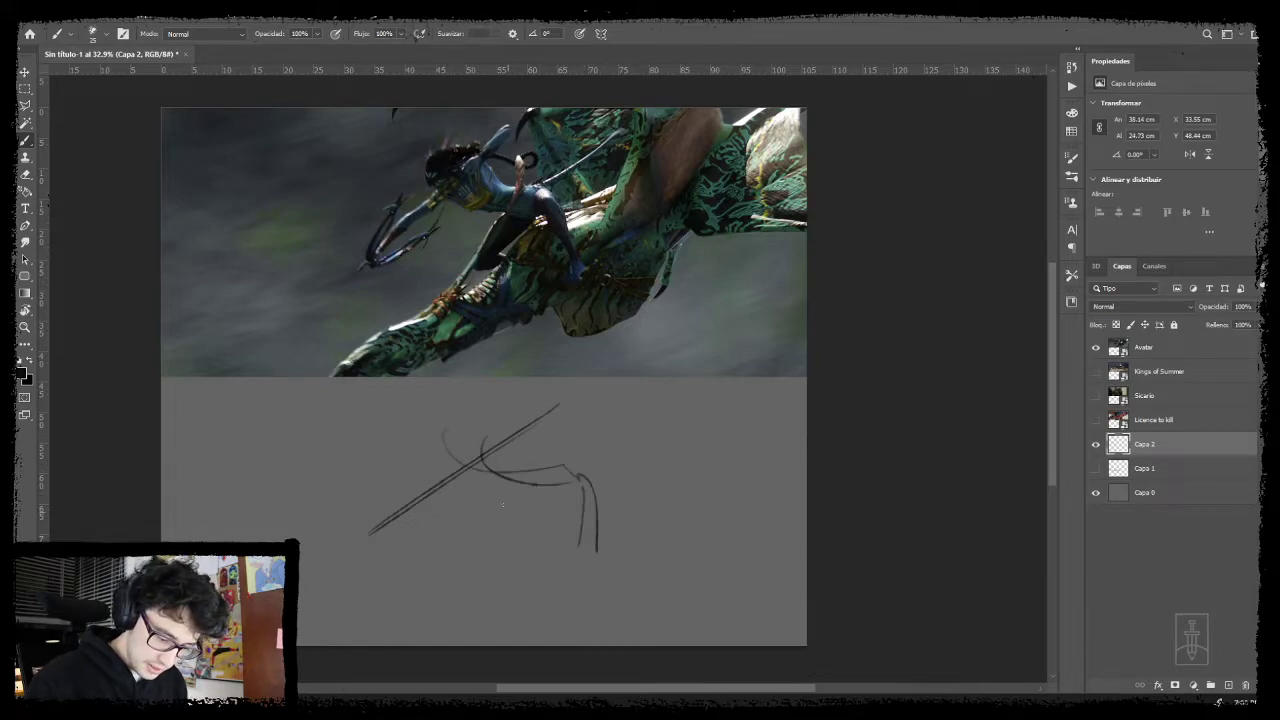
- Rough in the rider's bent leg, shoulder line and the curve of the bow around the forward arm
drag(530, 490, 540, 534)
drag(484, 455, 528, 452)
mouse_move(381, 521)
mouse_down()
mouse_move(418, 468)
mouse_move(407, 526)
mouse_move(427, 473)
mouse_move(442, 506)
mouse_up()
mouse_move(446, 454)
mouse_down()
mouse_move(486, 414)
mouse_move(550, 446)
mouse_up()
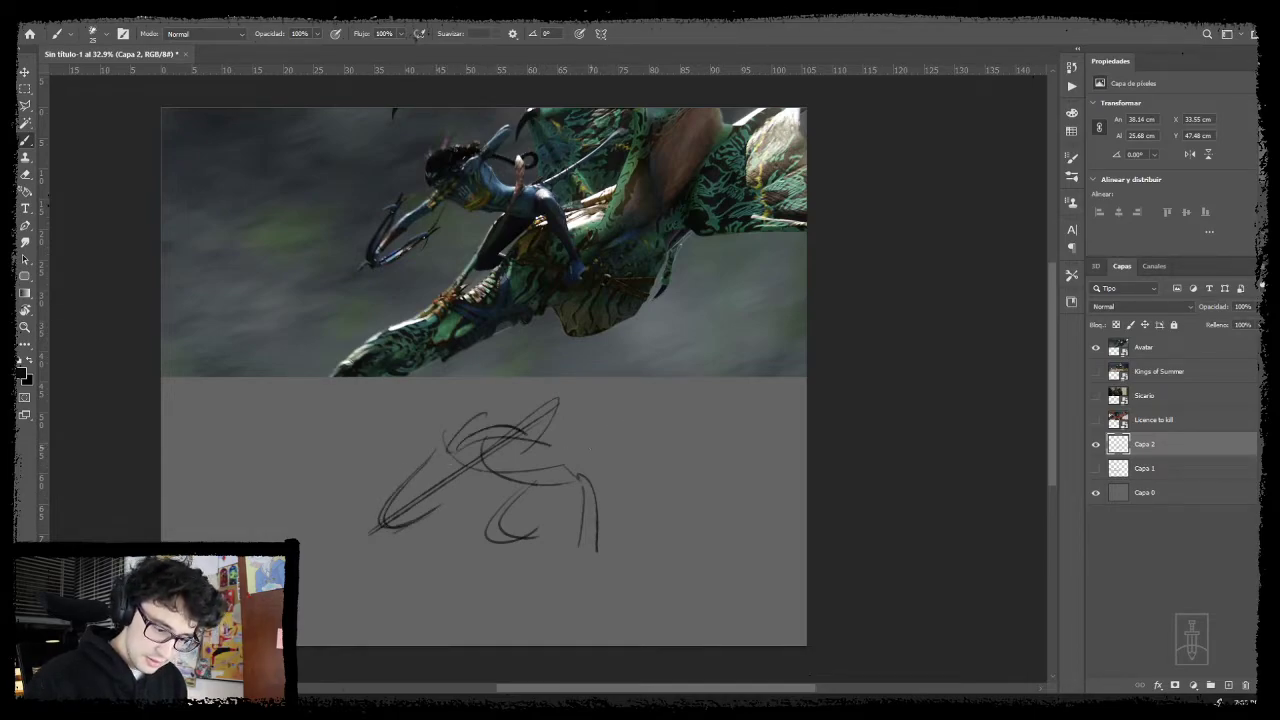
- Block in the creature's wing behind the rider with long loose strokes reaching the canvas edge
mouse_move(563, 563)
mouse_down()
mouse_move(628, 531)
mouse_move(587, 513)
mouse_move(652, 412)
mouse_up()
mouse_move(582, 544)
mouse_down()
mouse_move(658, 382)
mouse_move(700, 422)
mouse_up()
mouse_move(714, 406)
mouse_down()
mouse_move(764, 434)
mouse_move(768, 512)
mouse_move(806, 516)
mouse_move(649, 486)
mouse_move(724, 516)
mouse_up()
mouse_move(806, 392)
mouse_down()
mouse_move(804, 455)
mouse_move(732, 411)
mouse_up()
drag(760, 386, 704, 417)
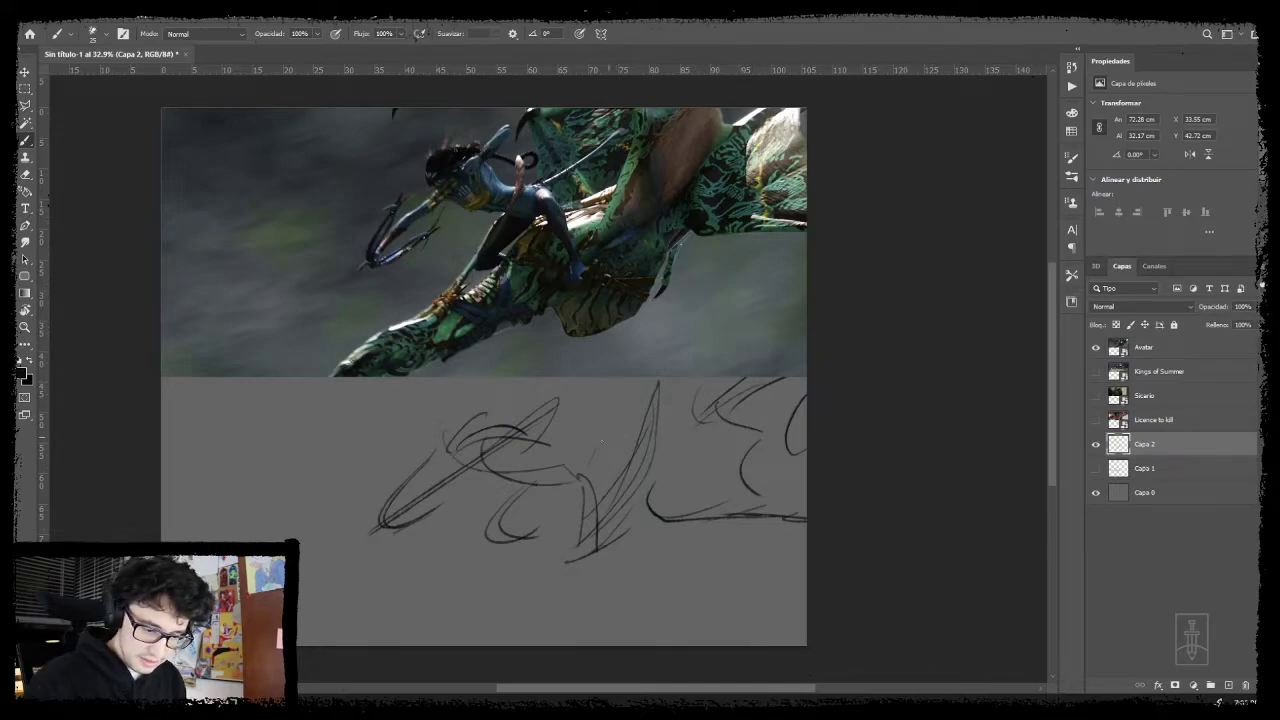
- Sketch the loose strokes around the rider's raised elbow and the outline of the creature's head, neck and belly
drag(568, 381, 550, 454)
drag(573, 385, 562, 451)
mouse_move(558, 380)
mouse_down()
mouse_move(540, 396)
mouse_move(582, 380)
mouse_up()
mouse_move(526, 514)
mouse_down()
mouse_move(380, 630)
mouse_move(414, 642)
mouse_move(500, 612)
mouse_up()
drag(448, 646, 532, 586)
mouse_move(498, 608)
mouse_down()
mouse_move(592, 562)
mouse_move(590, 584)
mouse_move(638, 618)
mouse_up()
mouse_move(696, 518)
mouse_down()
mouse_move(614, 602)
mouse_move(586, 604)
mouse_move(616, 580)
mouse_up()
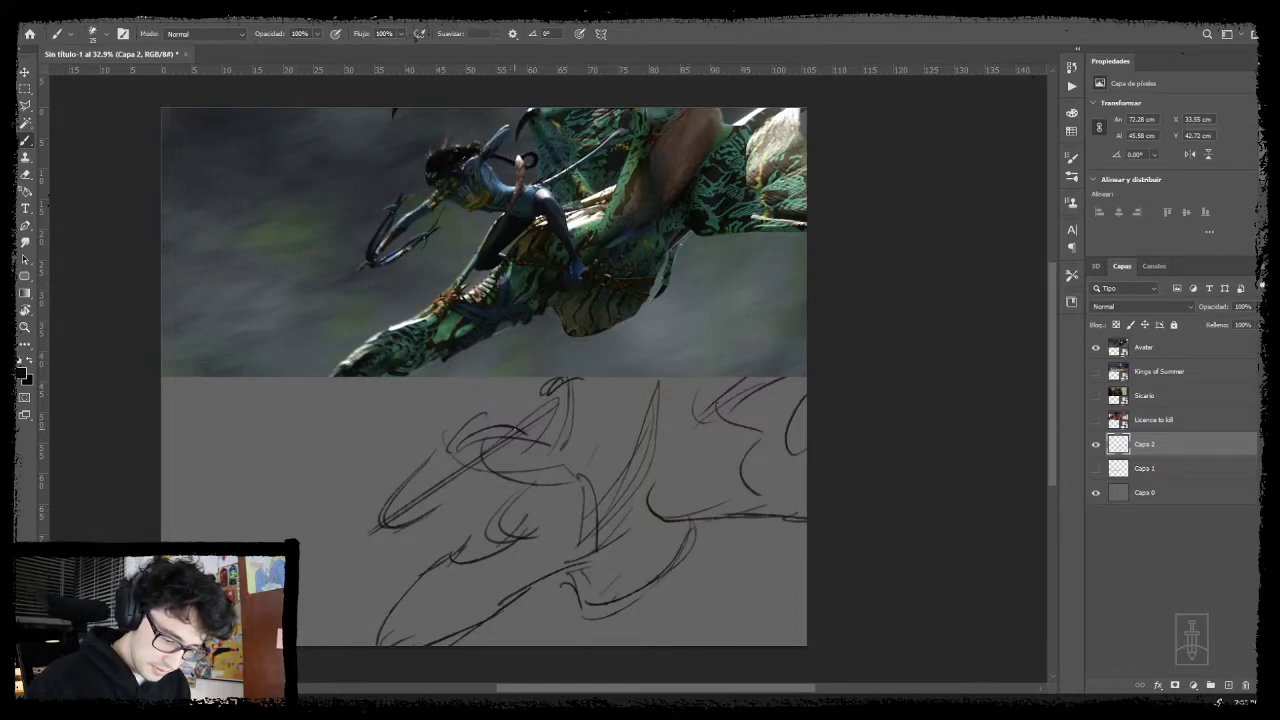
- Define the rider's raised arm, head, torso and bow with darker strokes over the rough gesture
drag(518, 428, 561, 393)
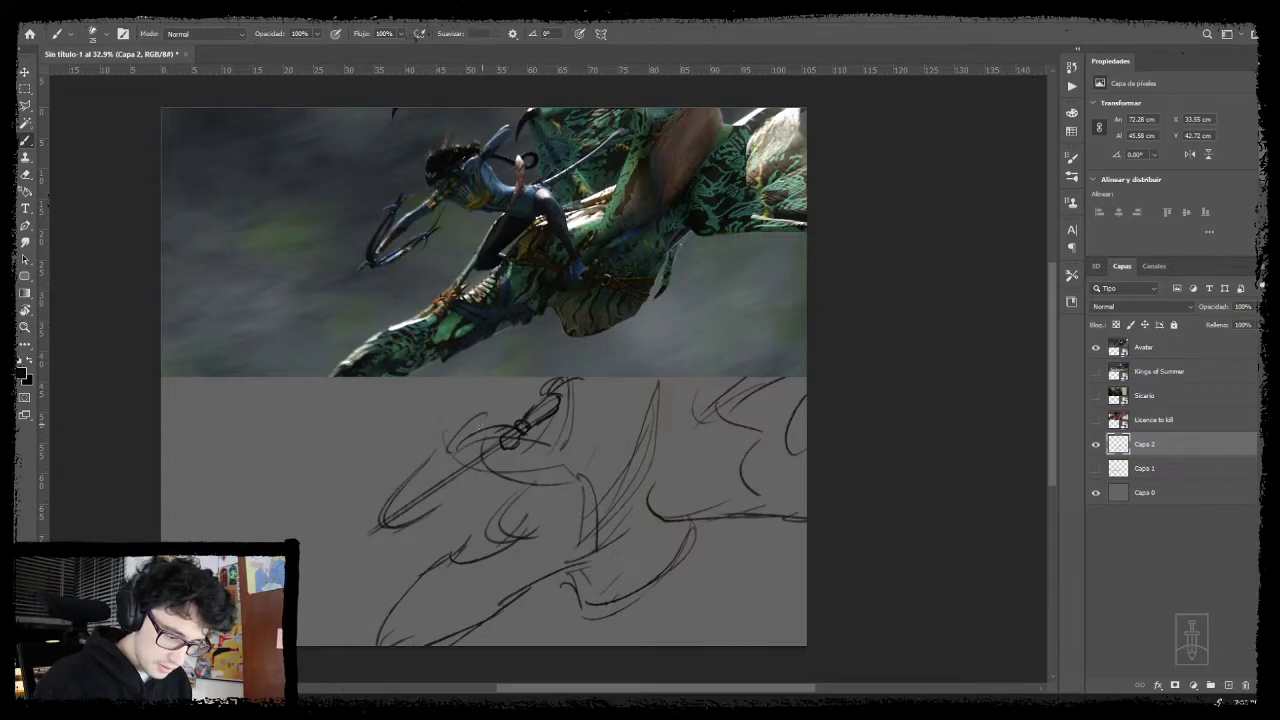
drag(460, 430, 457, 460)
mouse_move(463, 451)
mouse_down()
mouse_move(476, 460)
mouse_move(506, 430)
mouse_up()
mouse_move(410, 505)
mouse_down()
mouse_move(502, 448)
mouse_move(490, 442)
mouse_move(438, 504)
mouse_move(364, 536)
mouse_move(382, 526)
mouse_up()
mouse_move(392, 521)
mouse_down()
mouse_move(458, 470)
mouse_move(407, 468)
mouse_move(390, 520)
mouse_move(440, 508)
mouse_up()
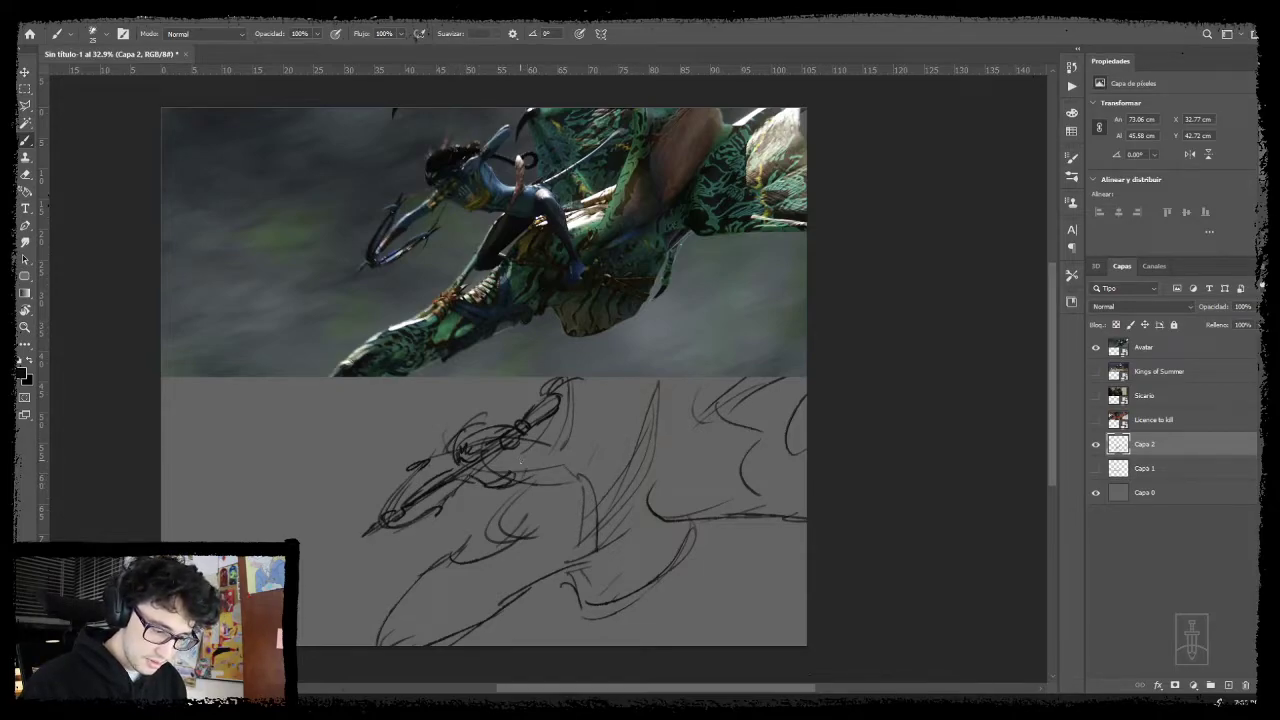
drag(510, 474, 504, 454)
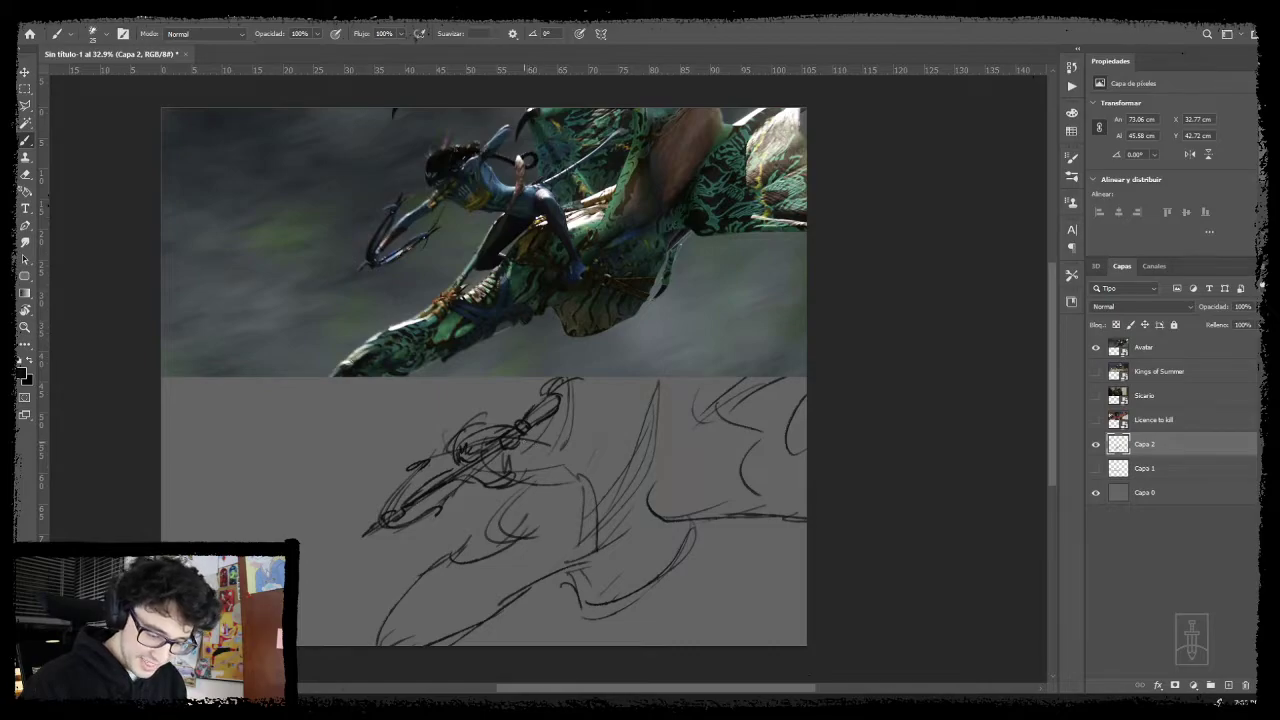
drag(528, 461, 568, 470)
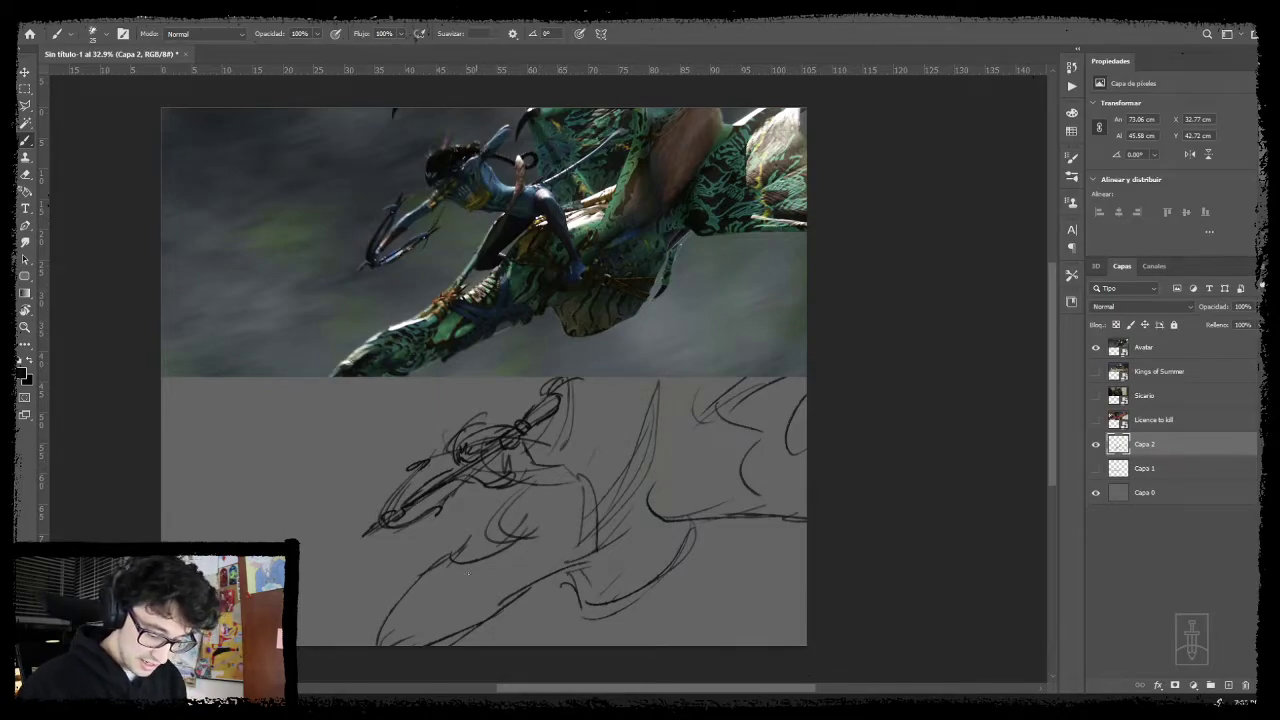
- Define both of the rider's legs, the knee and the foot resting on the creature's back
mouse_move(430, 595)
mouse_down()
mouse_move(488, 558)
mouse_move(551, 445)
mouse_move(542, 488)
mouse_move(462, 578)
mouse_move(458, 556)
mouse_up()
mouse_move(515, 481)
mouse_down()
mouse_move(492, 538)
mouse_move(526, 502)
mouse_move(538, 511)
mouse_move(522, 531)
mouse_up()
mouse_move(547, 511)
mouse_down()
mouse_move(522, 534)
mouse_move(563, 487)
mouse_move(534, 518)
mouse_up()
mouse_move(564, 489)
mouse_down()
mouse_move(540, 510)
mouse_move(578, 467)
mouse_up()
mouse_move(578, 538)
mouse_down()
mouse_move(586, 494)
mouse_move(598, 542)
mouse_up()
mouse_move(580, 464)
mouse_down()
mouse_move(598, 522)
mouse_move(598, 498)
mouse_move(584, 547)
mouse_move(596, 555)
mouse_up()
drag(598, 536, 599, 556)
- Darken the wing's leading edge and sketch the rider's tail, rear forearm and hand
drag(610, 488, 651, 379)
mouse_move(565, 454)
mouse_down()
mouse_move(634, 385)
mouse_move(564, 458)
mouse_move(633, 389)
mouse_move(619, 411)
mouse_up()
mouse_move(514, 448)
mouse_down()
mouse_move(523, 461)
mouse_move(578, 423)
mouse_up()
mouse_move(578, 423)
mouse_down()
mouse_move(559, 424)
mouse_move(572, 418)
mouse_up()
drag(572, 418, 553, 443)
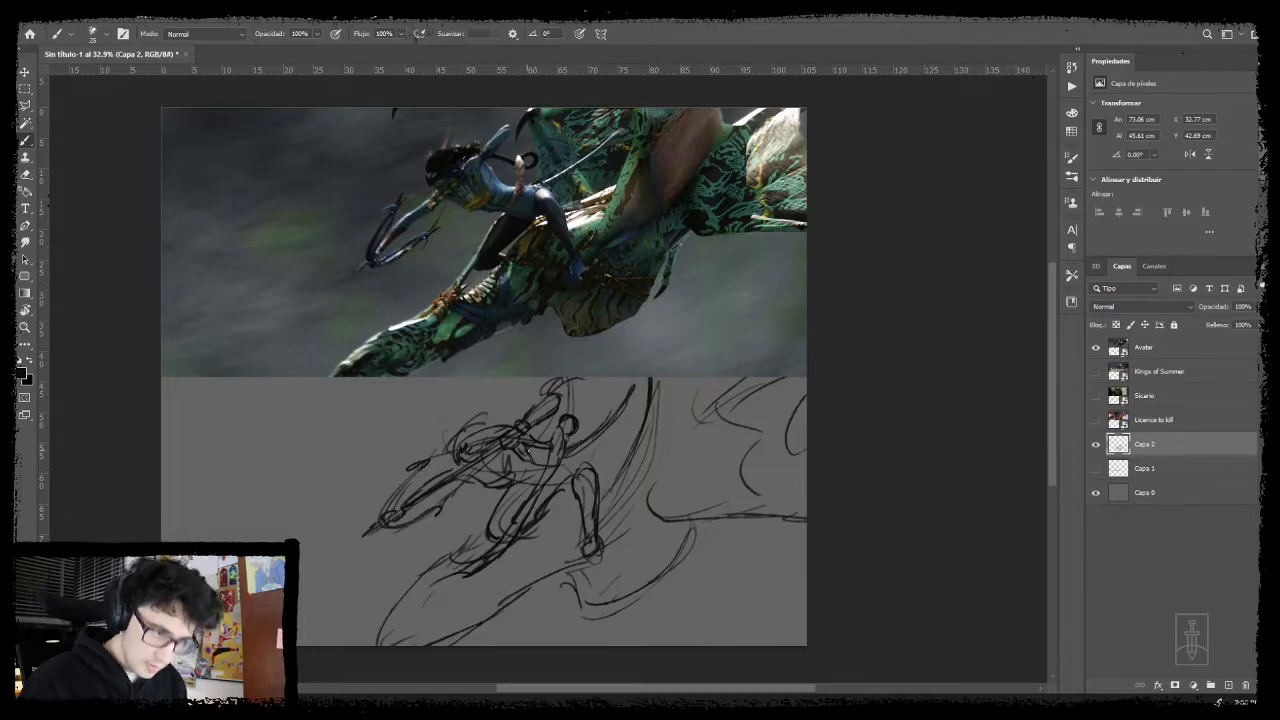
- Add a stroke beside the rider's raised arm and sketch the crossed harness straps on the creature's body
drag(644, 475, 600, 434)
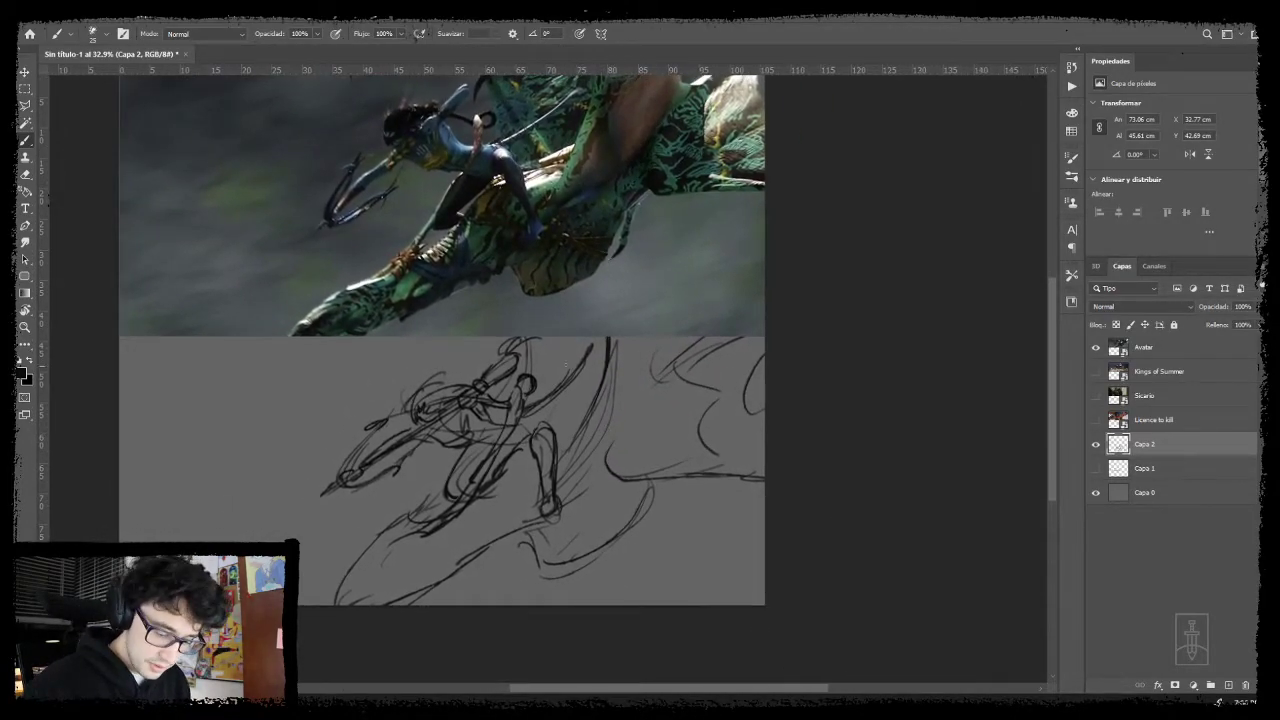
drag(538, 337, 537, 370)
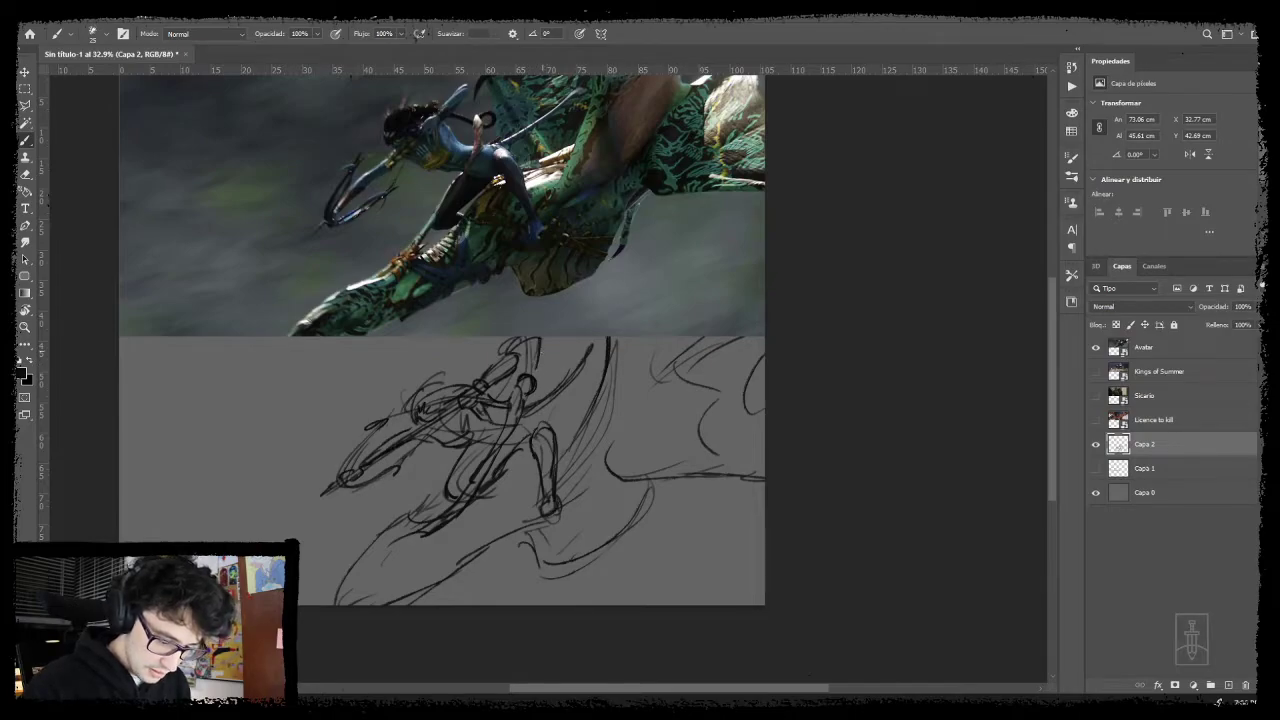
mouse_move(590, 458)
mouse_down()
mouse_move(609, 420)
mouse_move(660, 422)
mouse_move(620, 431)
mouse_move(514, 536)
mouse_move(538, 474)
mouse_move(506, 510)
mouse_move(510, 538)
mouse_move(546, 512)
mouse_up()
drag(560, 470, 554, 510)
mouse_move(576, 462)
mouse_down()
mouse_move(566, 506)
mouse_move(568, 486)
mouse_move(530, 476)
mouse_move(582, 470)
mouse_move(568, 490)
mouse_move(572, 464)
mouse_up()
drag(564, 468, 582, 460)
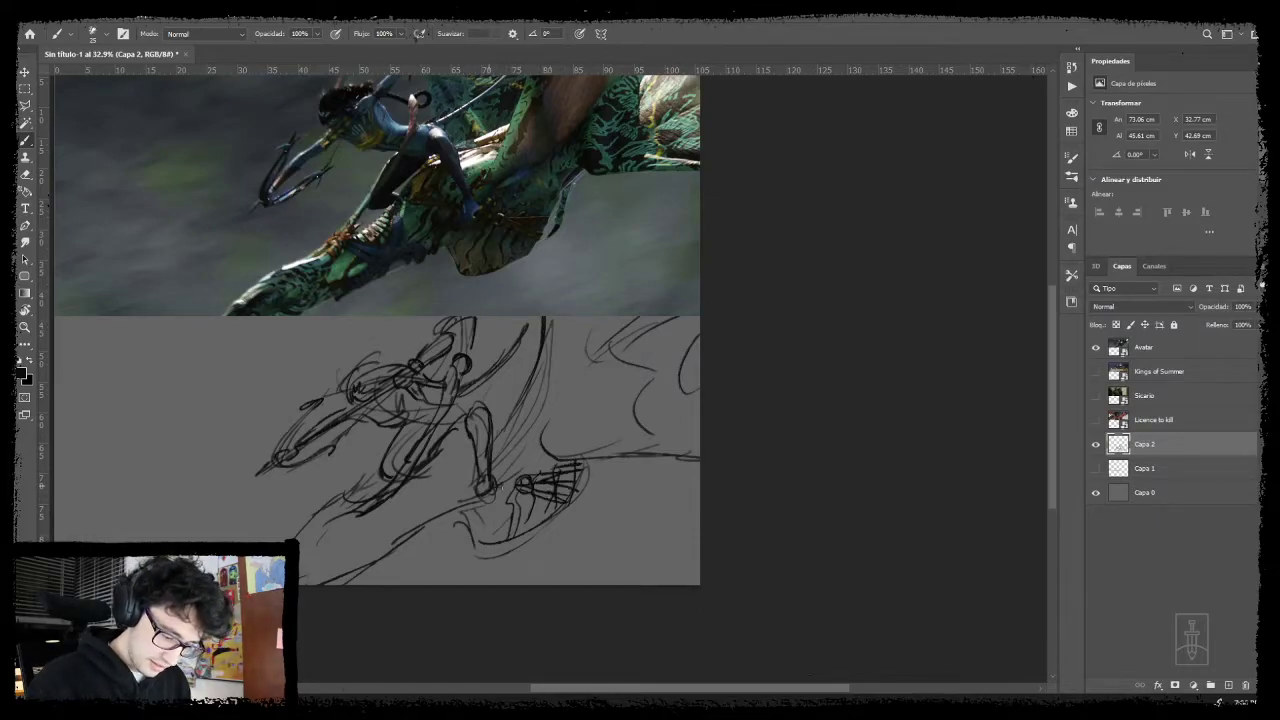
- Sketch the creature's eye, jaw and neck details below the rider and reinforce the head outline
mouse_move(422, 476)
mouse_down()
mouse_move(476, 482)
mouse_move(400, 540)
mouse_move(418, 494)
mouse_move(372, 514)
mouse_move(420, 484)
mouse_move(387, 512)
mouse_move(300, 542)
mouse_move(338, 541)
mouse_up()
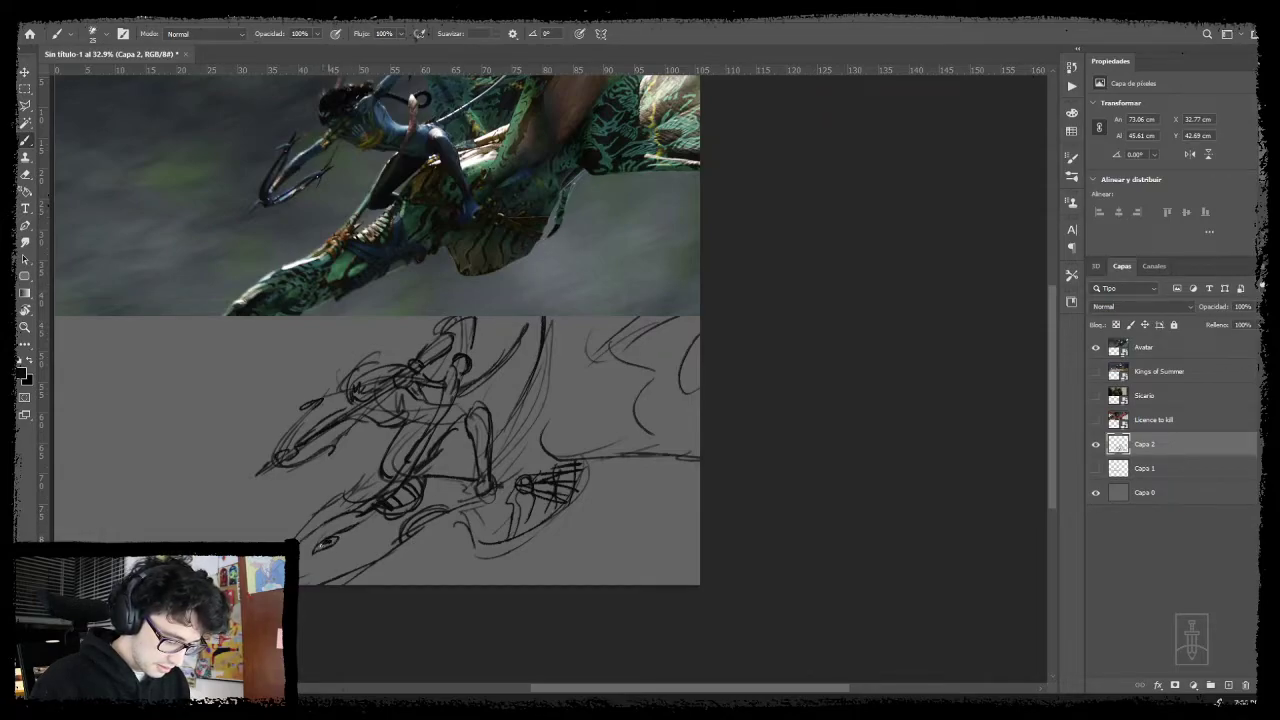
mouse_move(310, 582)
mouse_down()
mouse_move(372, 538)
mouse_move(324, 580)
mouse_move(380, 556)
mouse_up()
drag(298, 539, 382, 468)
drag(352, 502, 376, 476)
- Add fold lines inside the creature's wing and a hooked claw behind its belly
mouse_move(583, 436)
mouse_down()
mouse_move(533, 463)
mouse_move(538, 400)
mouse_up()
mouse_move(560, 390)
mouse_down()
mouse_move(586, 348)
mouse_move(578, 470)
mouse_move(562, 346)
mouse_up()
mouse_move(637, 452)
mouse_down()
mouse_move(646, 466)
mouse_move(733, 435)
mouse_up()
mouse_move(666, 502)
mouse_down()
mouse_move(644, 530)
mouse_move(662, 468)
mouse_move(698, 509)
mouse_up()
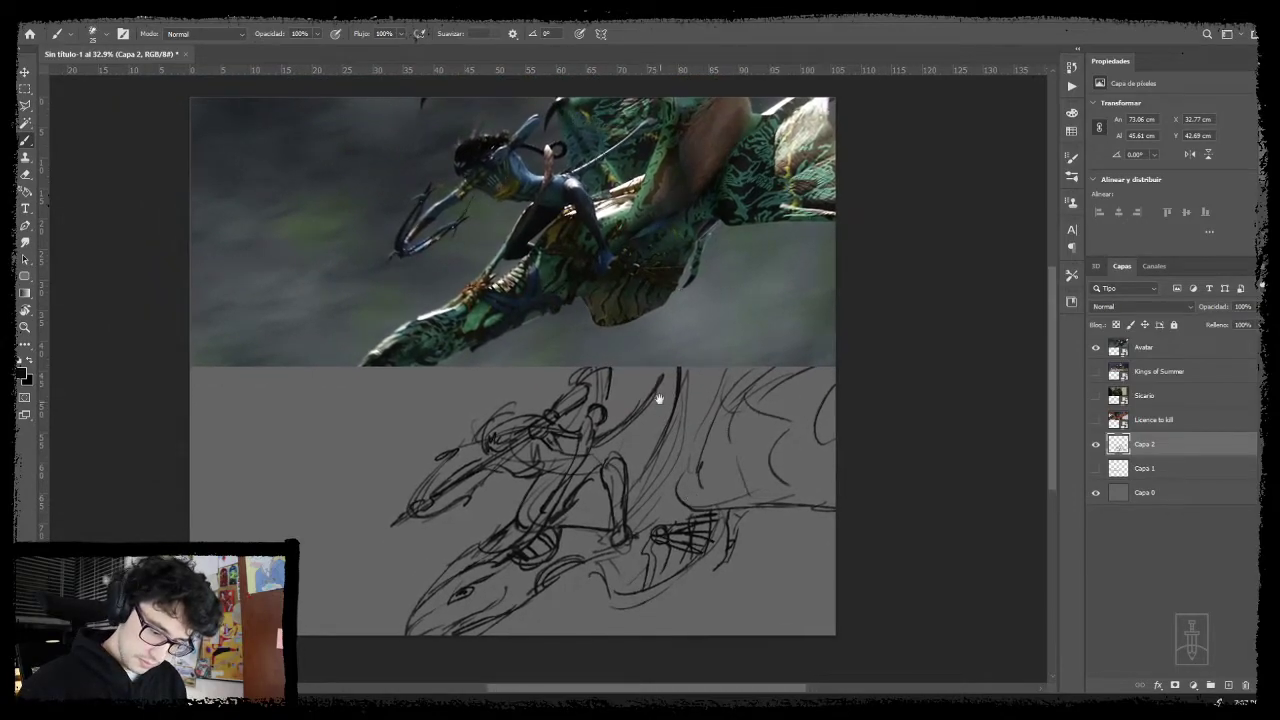
- Lower the opacity of the rough sketch layer, Capa 2, to 29% and add a new layer above it
drag(652, 394, 674, 367)
mouse_move(601, 524)
mouse_down()
mouse_move(613, 462)
mouse_move(625, 471)
mouse_move(619, 489)
mouse_move(602, 470)
mouse_up()
click(1259, 307)
drag(1226, 318, 1216, 322)
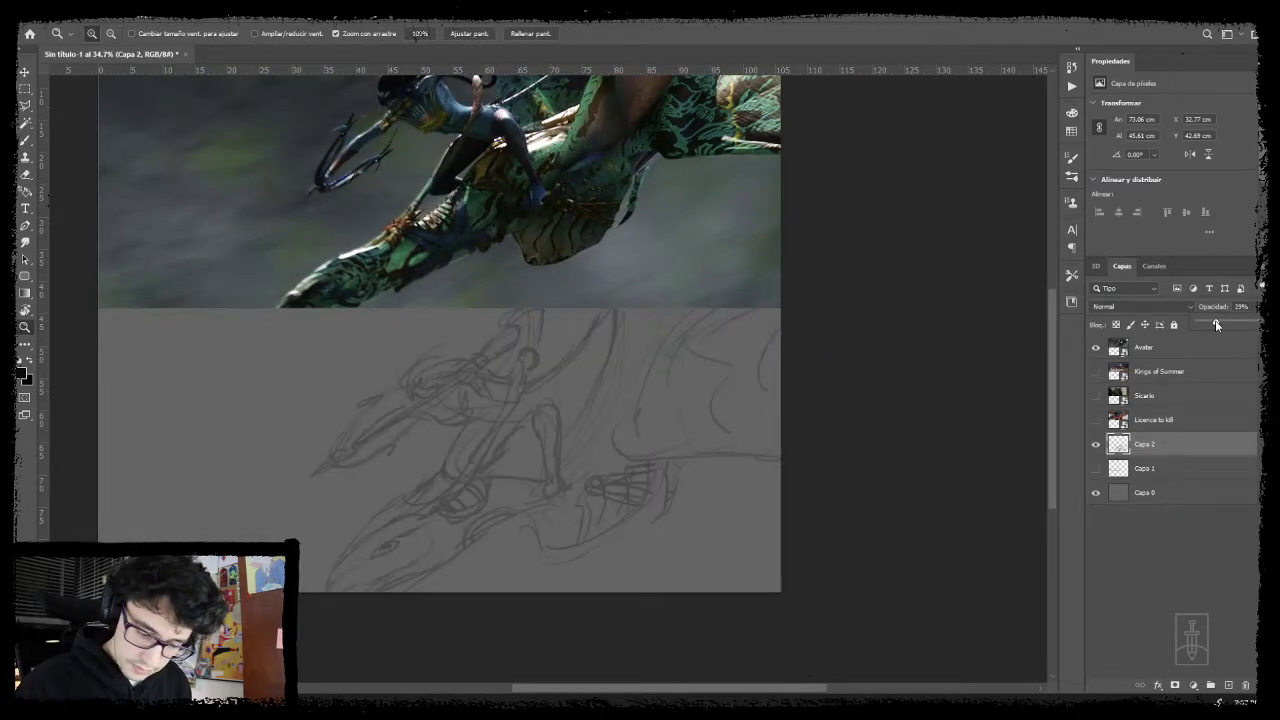
drag(453, 405, 472, 408)
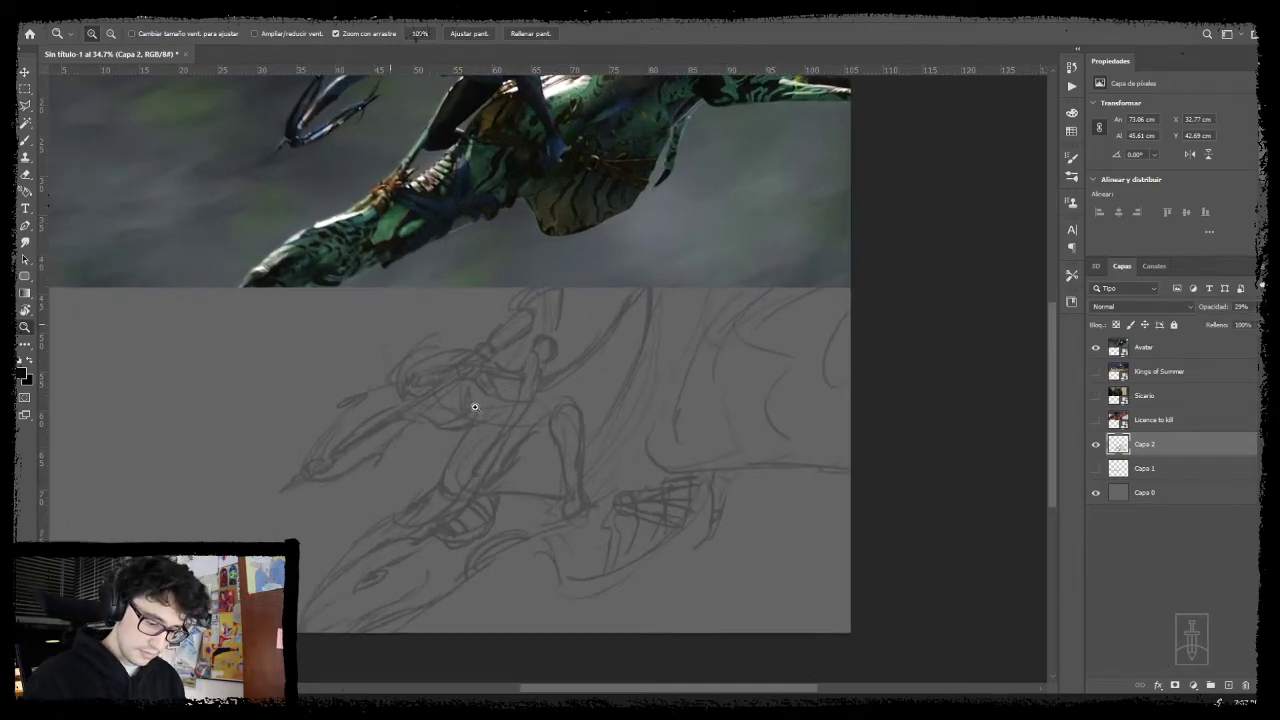
click(1228, 685)
- Trace the rider's head and raised arm with clean dark brush lines on the new layer, Capa 3
key(b)
mouse_move(483, 409)
mouse_down()
mouse_move(403, 503)
mouse_move(426, 513)
mouse_up()
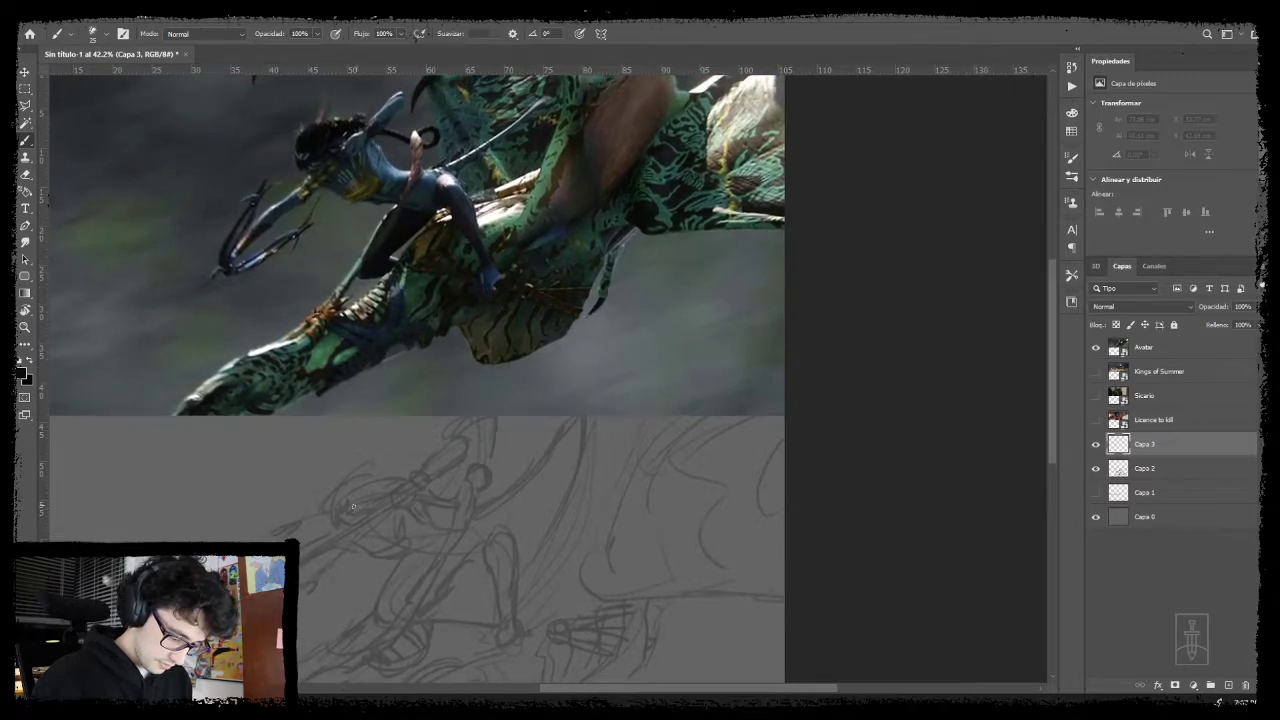
mouse_move(336, 520)
mouse_down()
mouse_move(362, 482)
mouse_move(400, 474)
mouse_move(413, 487)
mouse_move(455, 442)
mouse_move(430, 476)
mouse_up()
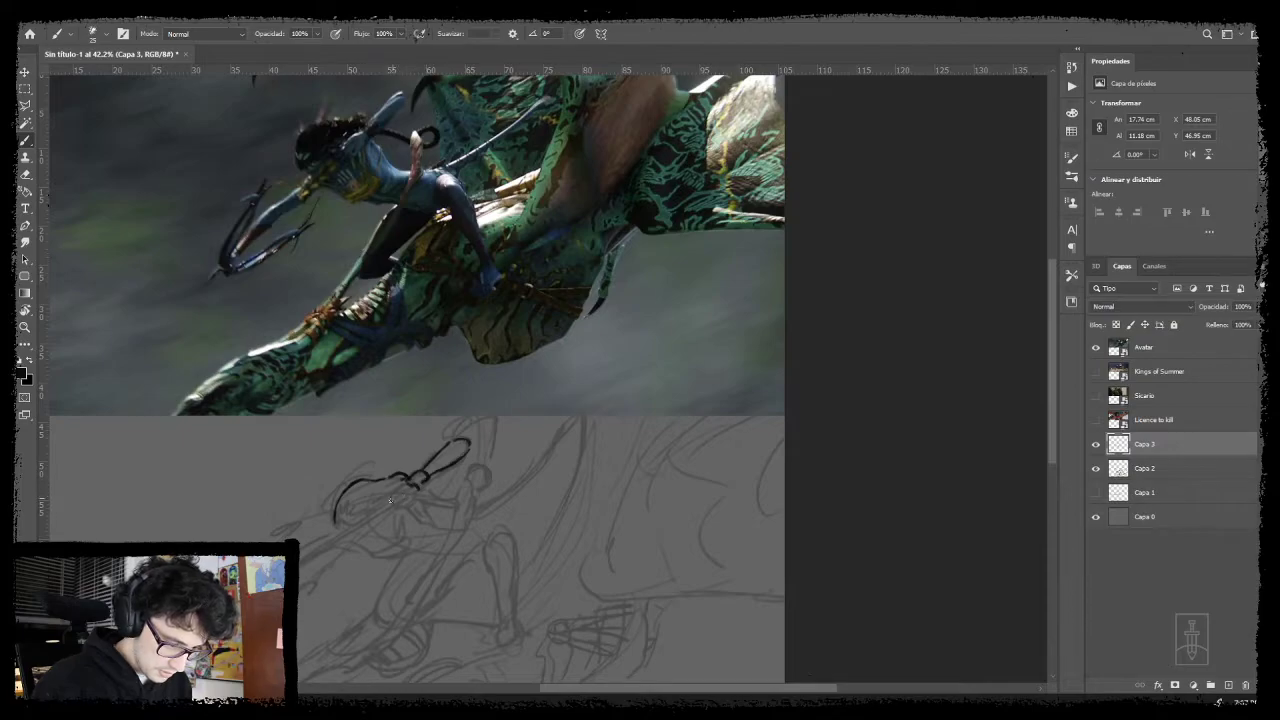
- Ink the rider's extended arm, the curved bow, and the face and hair details over the faded sketch
mouse_move(398, 510)
mouse_down()
mouse_move(514, 443)
mouse_move(353, 553)
mouse_move(338, 550)
mouse_move(340, 564)
mouse_move(382, 477)
mouse_move(328, 552)
mouse_move(336, 574)
mouse_move(392, 553)
mouse_up()
drag(354, 504, 370, 489)
drag(318, 569, 305, 578)
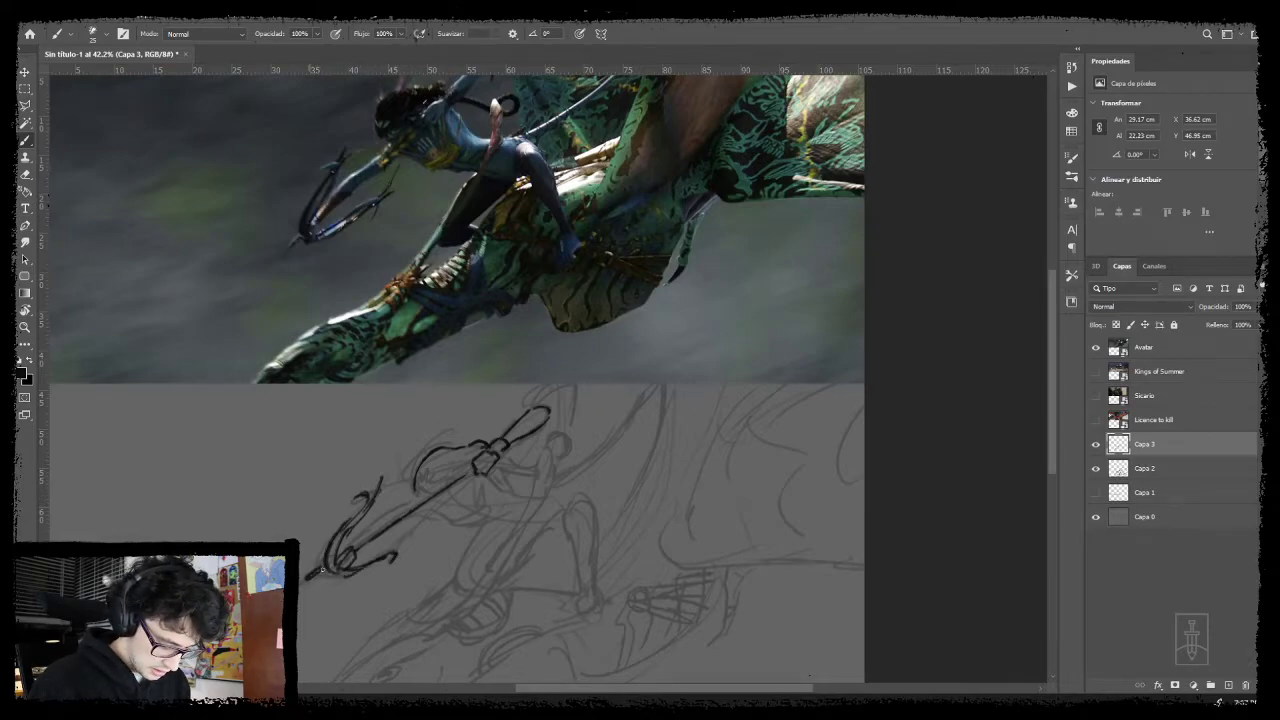
mouse_move(356, 545)
mouse_down()
mouse_move(438, 490)
mouse_move(426, 497)
mouse_move(440, 487)
mouse_move(428, 470)
mouse_move(424, 491)
mouse_move(446, 519)
mouse_move(432, 517)
mouse_move(486, 510)
mouse_move(462, 524)
mouse_move(526, 484)
mouse_move(519, 530)
mouse_move(462, 538)
mouse_move(469, 552)
mouse_up()
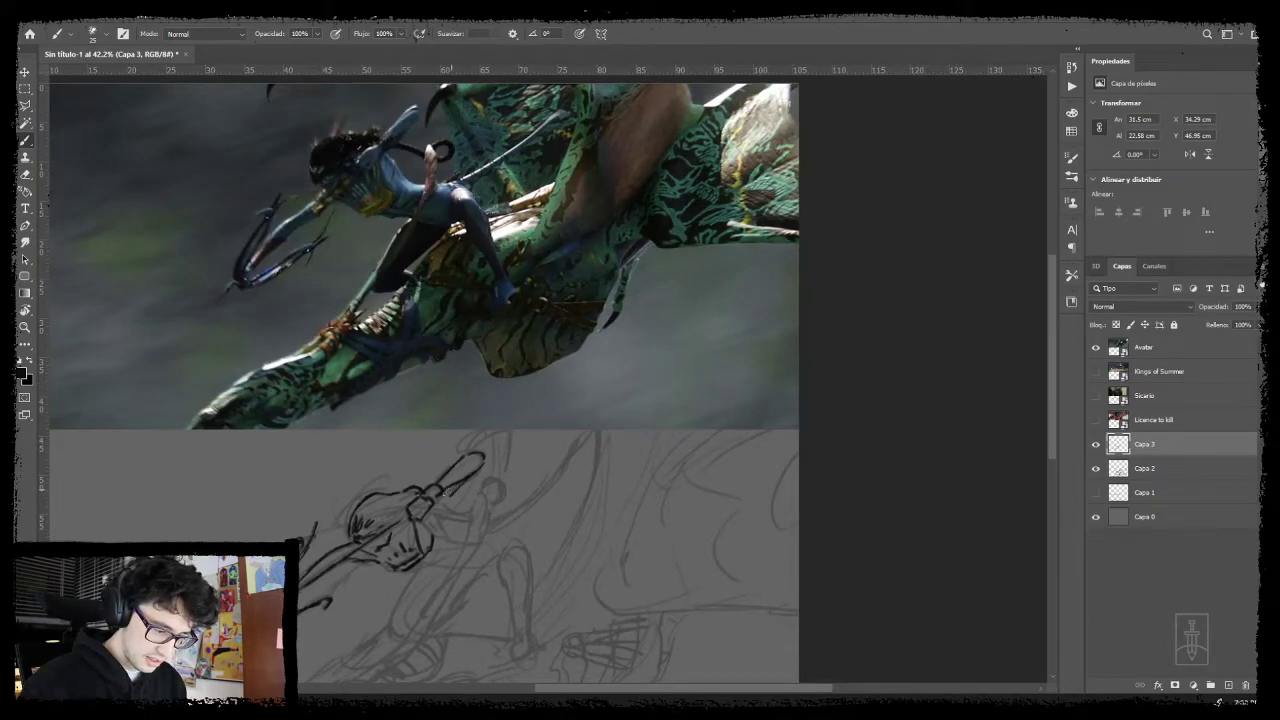
- Draw the rider's torso and downward-reaching arm, continuing the lines onto the creature's neck
mouse_move(466, 574)
mouse_down()
mouse_move(463, 520)
mouse_move(442, 514)
mouse_move(419, 470)
mouse_move(450, 490)
mouse_move(491, 491)
mouse_move(449, 540)
mouse_move(494, 469)
mouse_move(486, 446)
mouse_move(486, 488)
mouse_move(440, 556)
mouse_move(456, 532)
mouse_up()
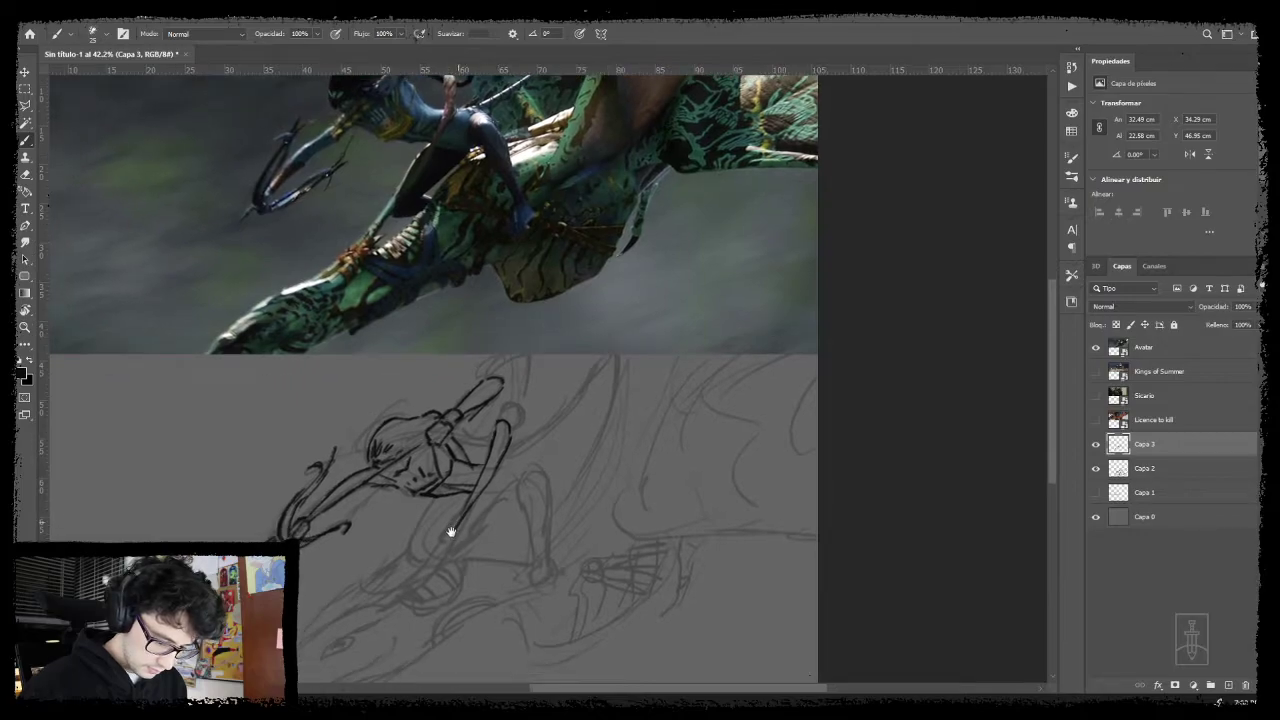
drag(498, 437, 484, 490)
mouse_move(446, 543)
mouse_down()
mouse_move(510, 472)
mouse_move(470, 533)
mouse_move(395, 553)
mouse_up()
drag(456, 512, 344, 596)
mouse_move(550, 468)
mouse_down()
mouse_move(403, 534)
mouse_move(364, 535)
mouse_move(341, 584)
mouse_move(355, 587)
mouse_up()
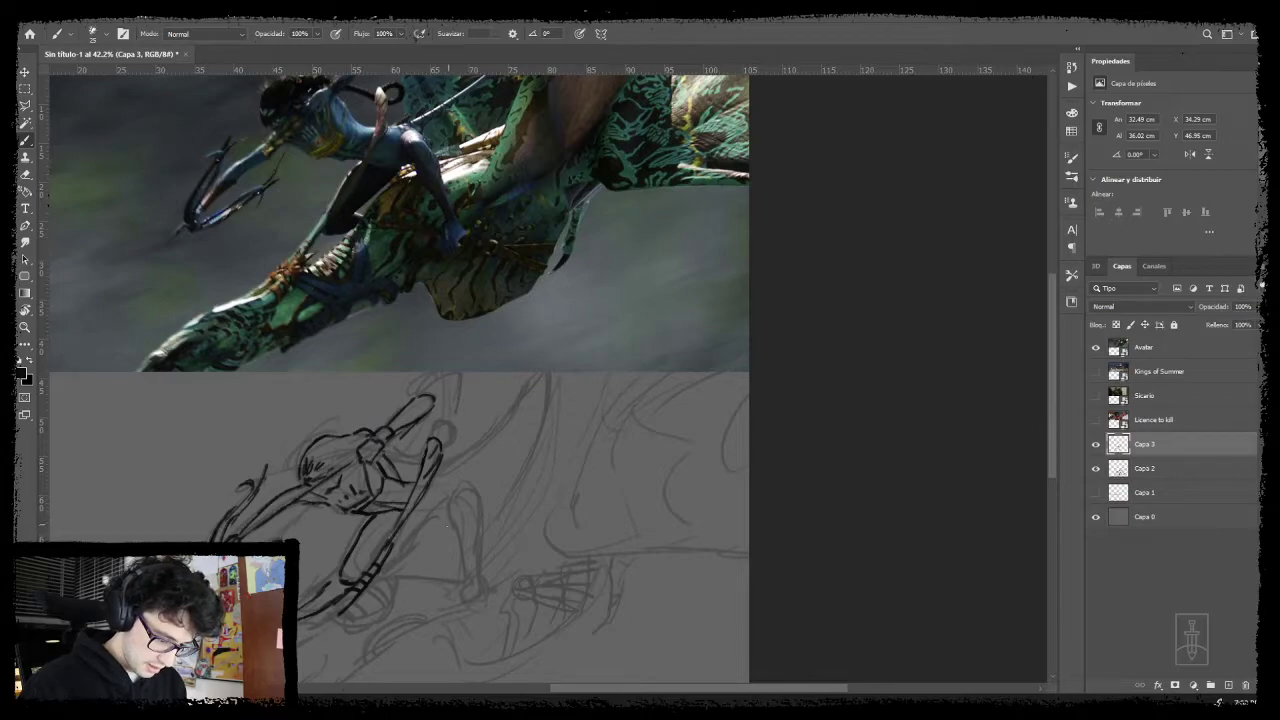
- Undo the last strokes beside the downward-reaching arm and redraw the outline of the kneeling leg
key(ctrl+z)
key(ctrl+z)
key(ctrl+z)
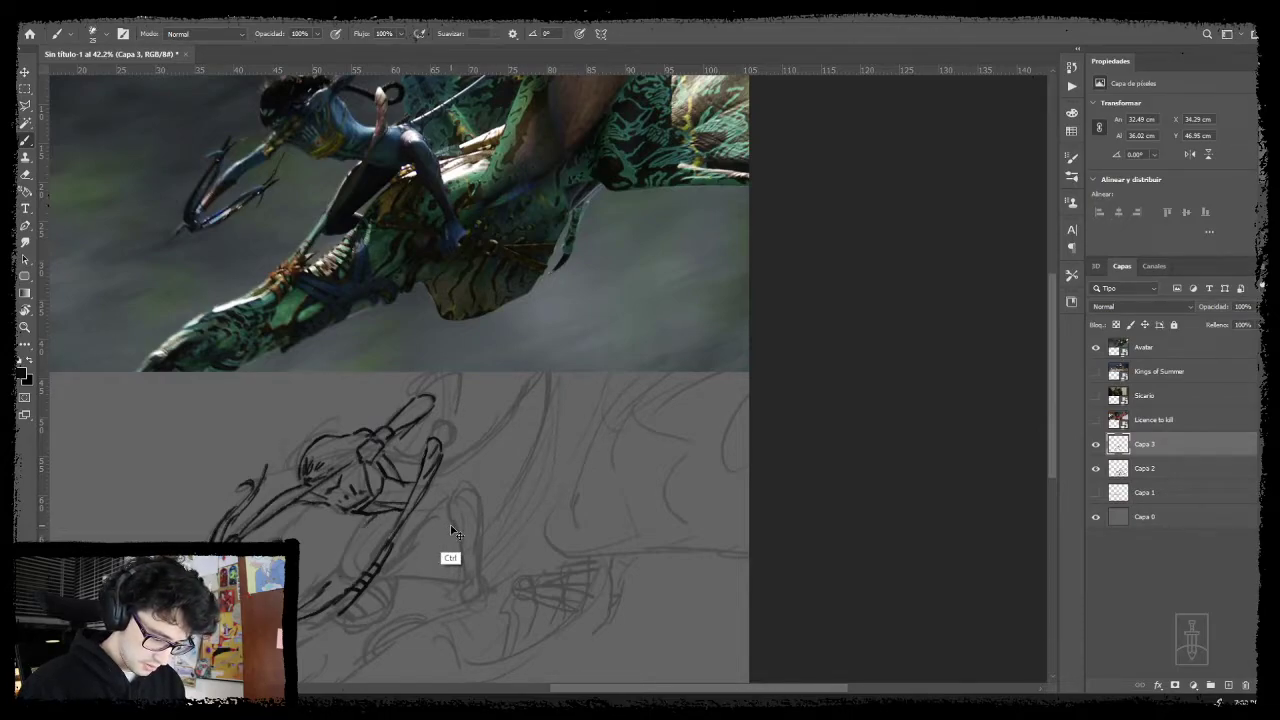
drag(399, 508, 352, 583)
scroll(437, 529, down, 2)
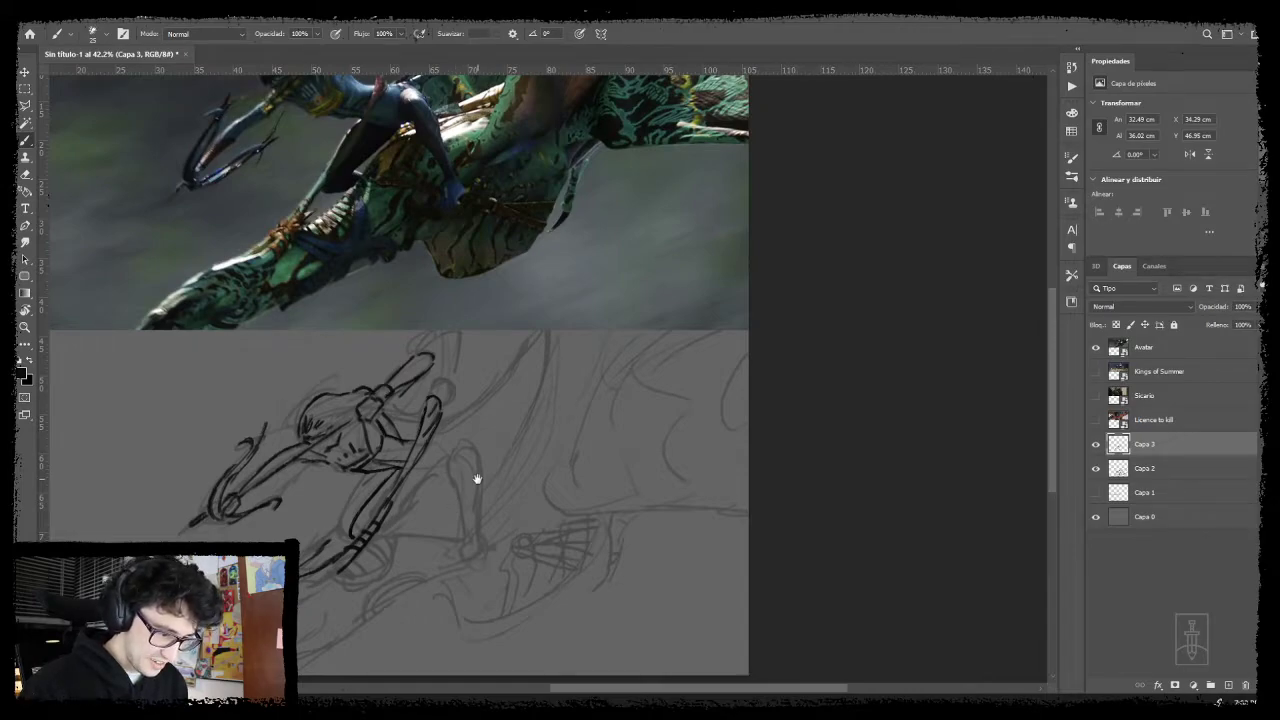
- Draw the rider's near bent leg with clean lines, from the hip and knee down to the foot
scroll(467, 480, up, 3)
mouse_move(425, 543)
mouse_down()
mouse_move(459, 526)
mouse_move(416, 543)
mouse_move(443, 540)
mouse_up()
drag(461, 521, 458, 600)
drag(436, 539, 447, 604)
mouse_move(461, 580)
mouse_down()
mouse_move(459, 612)
mouse_move(478, 553)
mouse_move(468, 588)
mouse_up()
drag(482, 516, 490, 570)
drag(465, 518, 503, 528)
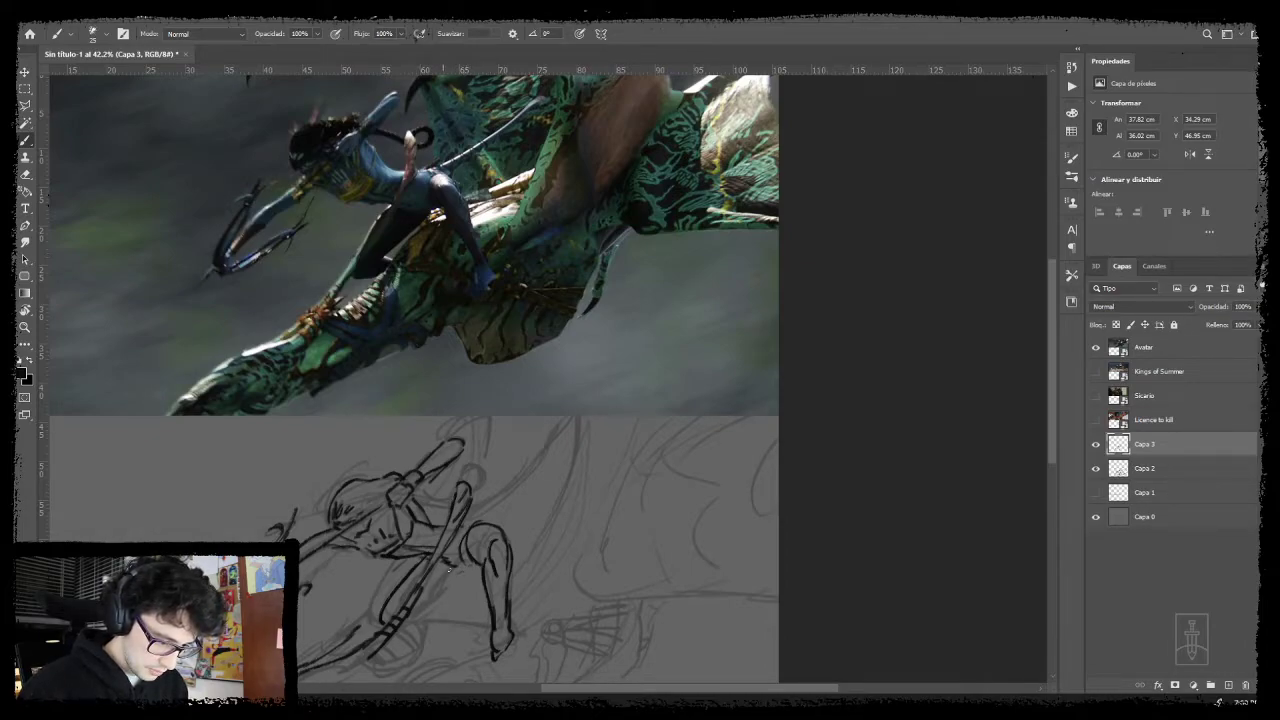
- Outline the rider's far thigh and strengthen the lines where the leg and hand meet the creature's neck
mouse_move(443, 600)
mouse_down()
mouse_move(494, 508)
mouse_move(460, 538)
mouse_move(461, 555)
mouse_up()
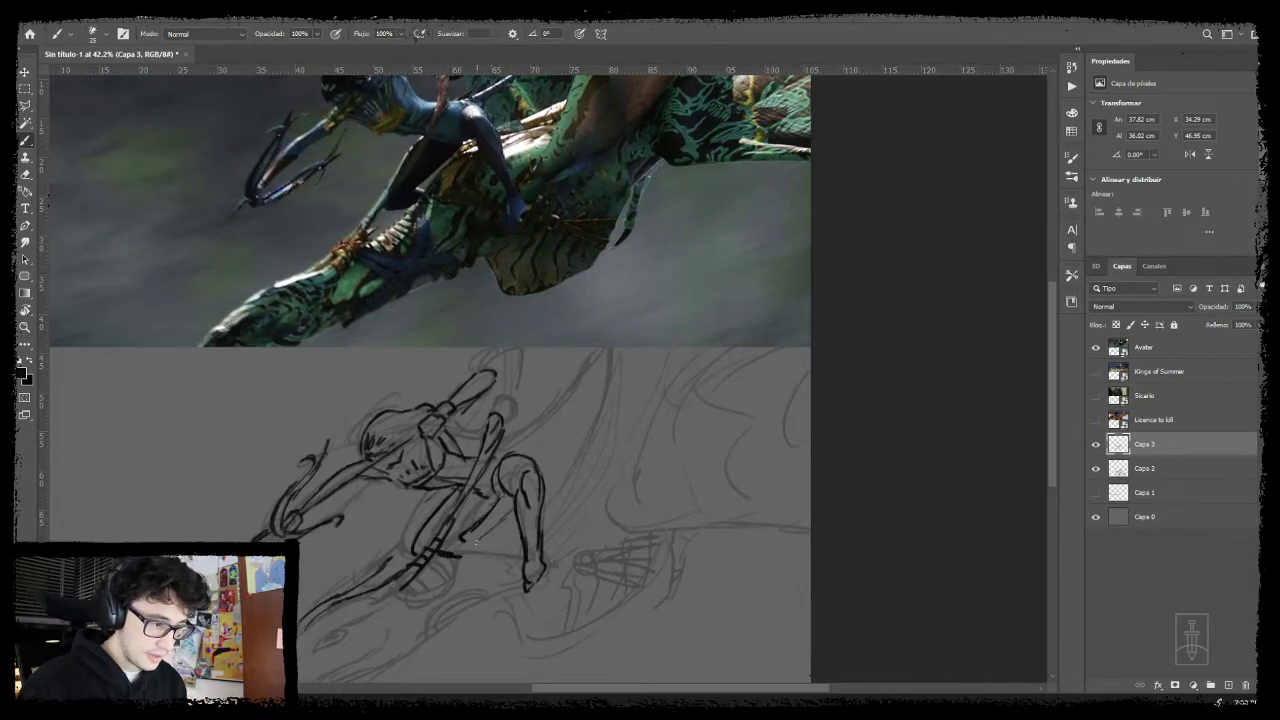
mouse_move(515, 502)
mouse_down()
mouse_move(466, 550)
mouse_move(405, 572)
mouse_up()
drag(481, 563, 531, 511)
drag(453, 516, 436, 518)
mouse_move(592, 480)
mouse_down()
mouse_move(493, 524)
mouse_move(583, 503)
mouse_move(543, 543)
mouse_move(522, 491)
mouse_up()
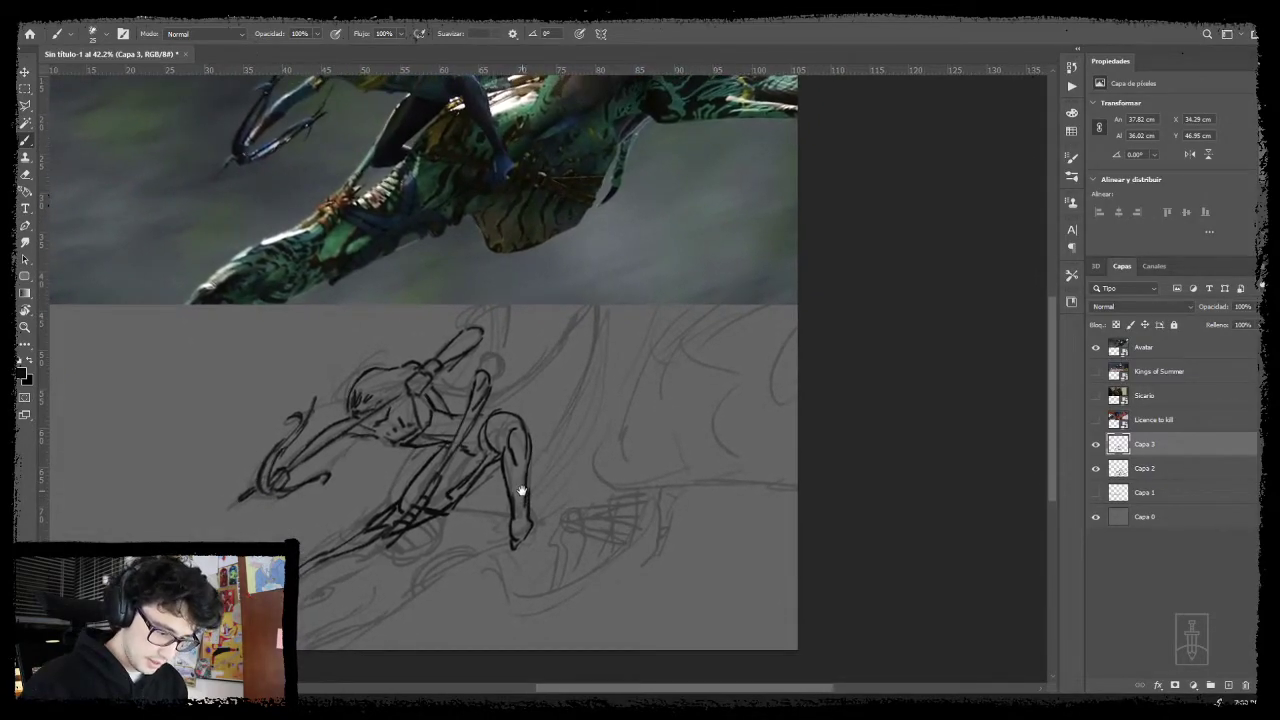
- Draw the ribbed collar around the creature's neck and the pointed shapes below the rider's legs
mouse_move(447, 520)
mouse_down()
mouse_move(432, 547)
mouse_move(394, 553)
mouse_move(419, 549)
mouse_move(394, 546)
mouse_move(462, 506)
mouse_move(377, 556)
mouse_move(416, 566)
mouse_move(444, 546)
mouse_move(408, 600)
mouse_up()
mouse_move(432, 558)
mouse_down()
mouse_move(466, 545)
mouse_move(410, 600)
mouse_move(458, 570)
mouse_move(444, 566)
mouse_move(467, 550)
mouse_move(458, 541)
mouse_move(514, 569)
mouse_up()
drag(483, 527, 458, 580)
mouse_move(482, 548)
mouse_down()
mouse_move(466, 585)
mouse_move(578, 482)
mouse_up()
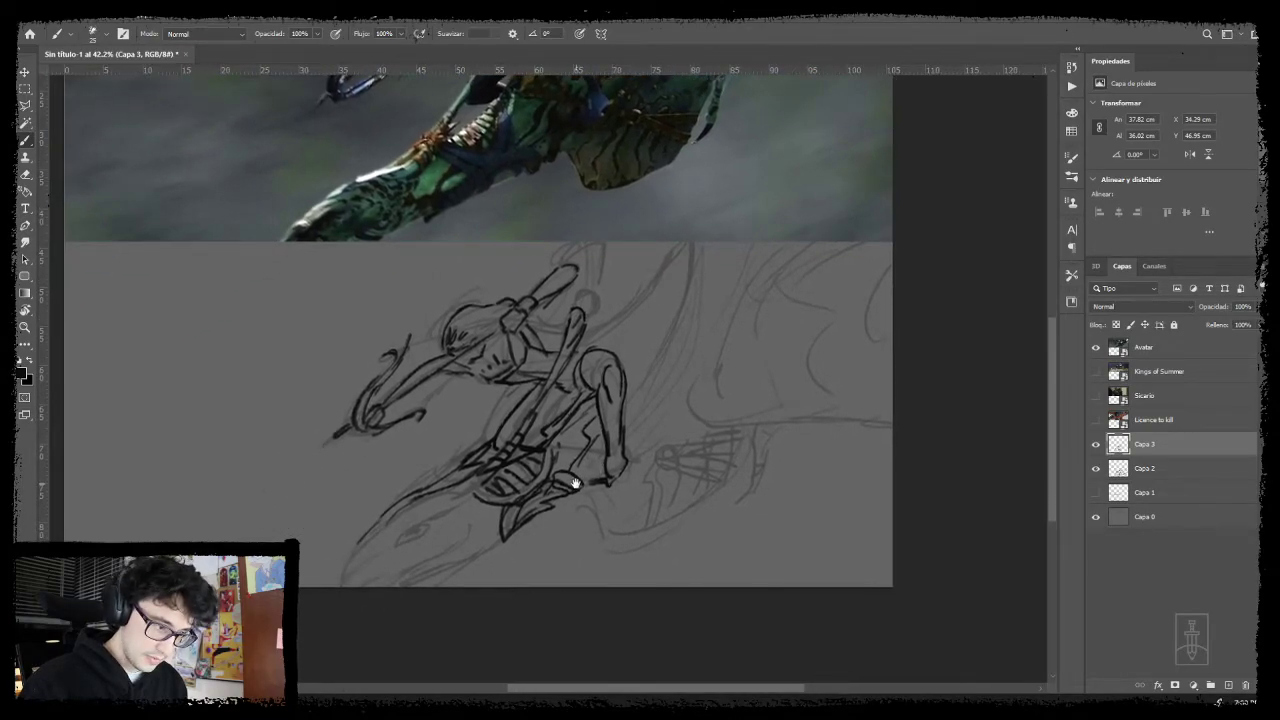
- Outline the creature's head with clean lines, adding the eye, snout and lower jaw
drag(424, 504, 454, 508)
mouse_move(421, 515)
mouse_down()
mouse_move(438, 517)
mouse_move(424, 533)
mouse_up()
drag(424, 534, 379, 563)
mouse_move(379, 563)
mouse_down()
mouse_move(416, 540)
mouse_move(360, 588)
mouse_move(338, 586)
mouse_up()
drag(382, 524, 352, 560)
mouse_move(368, 548)
mouse_down()
mouse_move(412, 583)
mouse_move(393, 587)
mouse_move(464, 536)
mouse_up()
mouse_move(464, 538)
mouse_down()
mouse_move(420, 560)
mouse_move(450, 572)
mouse_move(506, 536)
mouse_up()
- Restore the rough sketch layer, Capa 2, to 100% opacity and toggle the clean line layer's visibility to compare
drag(652, 432, 645, 492)
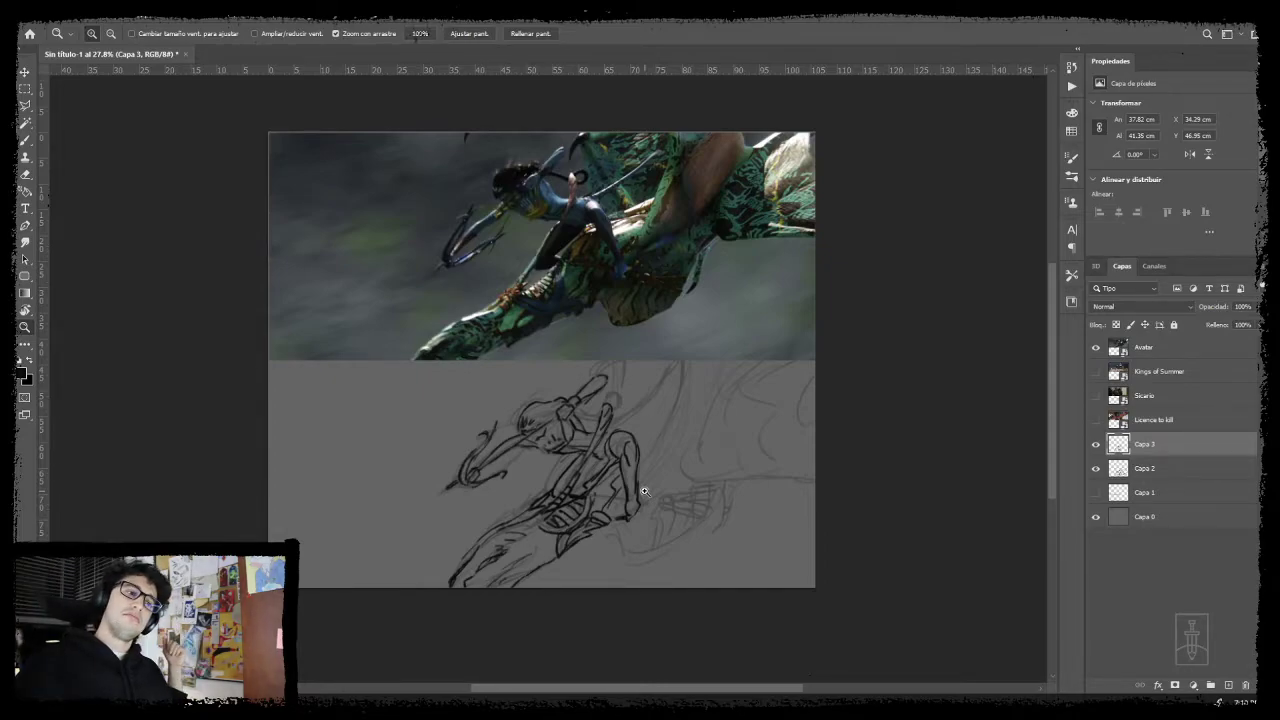
click(1170, 474)
click(1257, 309)
drag(1231, 329, 1250, 326)
click(1141, 452)
click(1095, 448)
click(1095, 448)
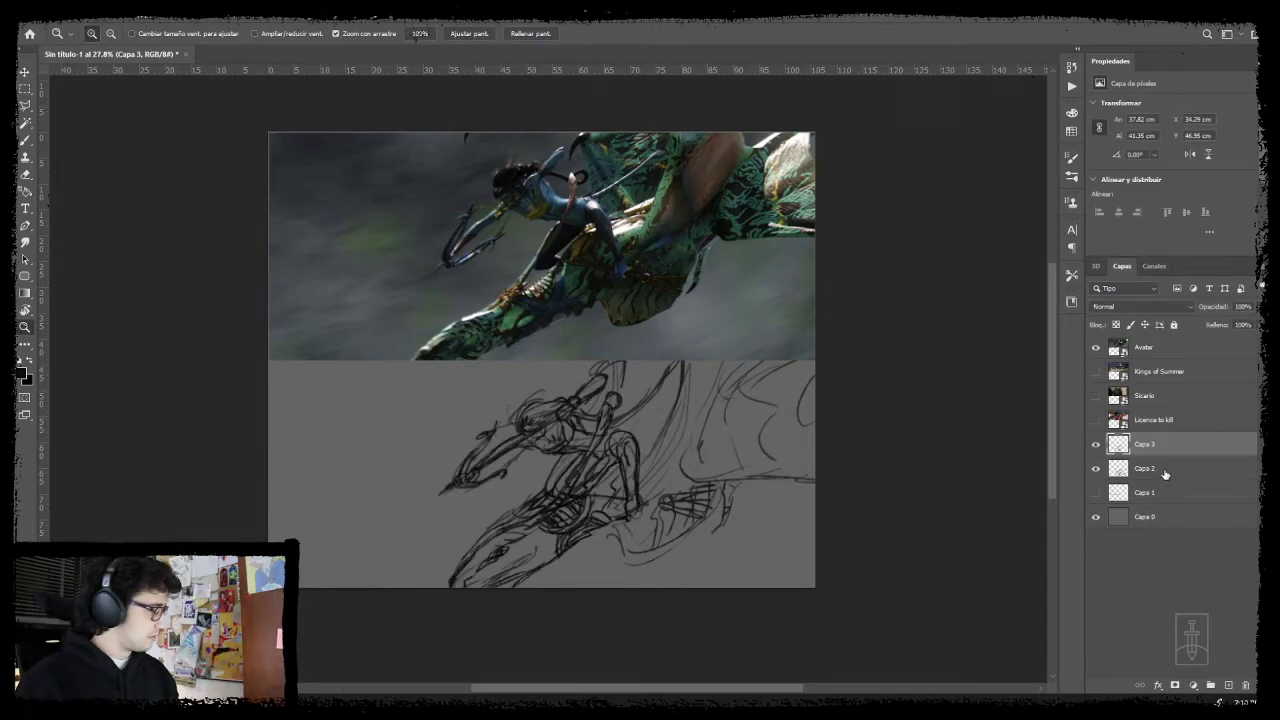
- Merge Capa 3 down into Capa 2 and rename the resulting layer 5 Minute
key(Delete)
double_click(1144, 444)
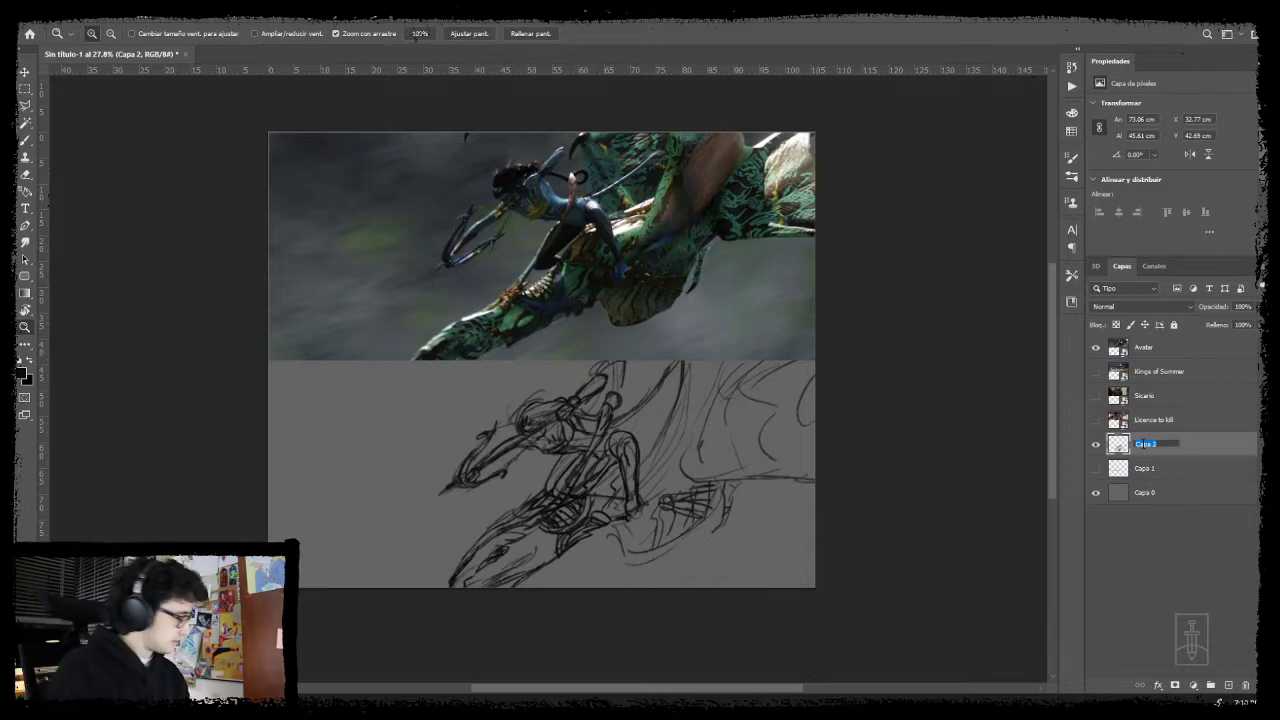
text(S Minute)
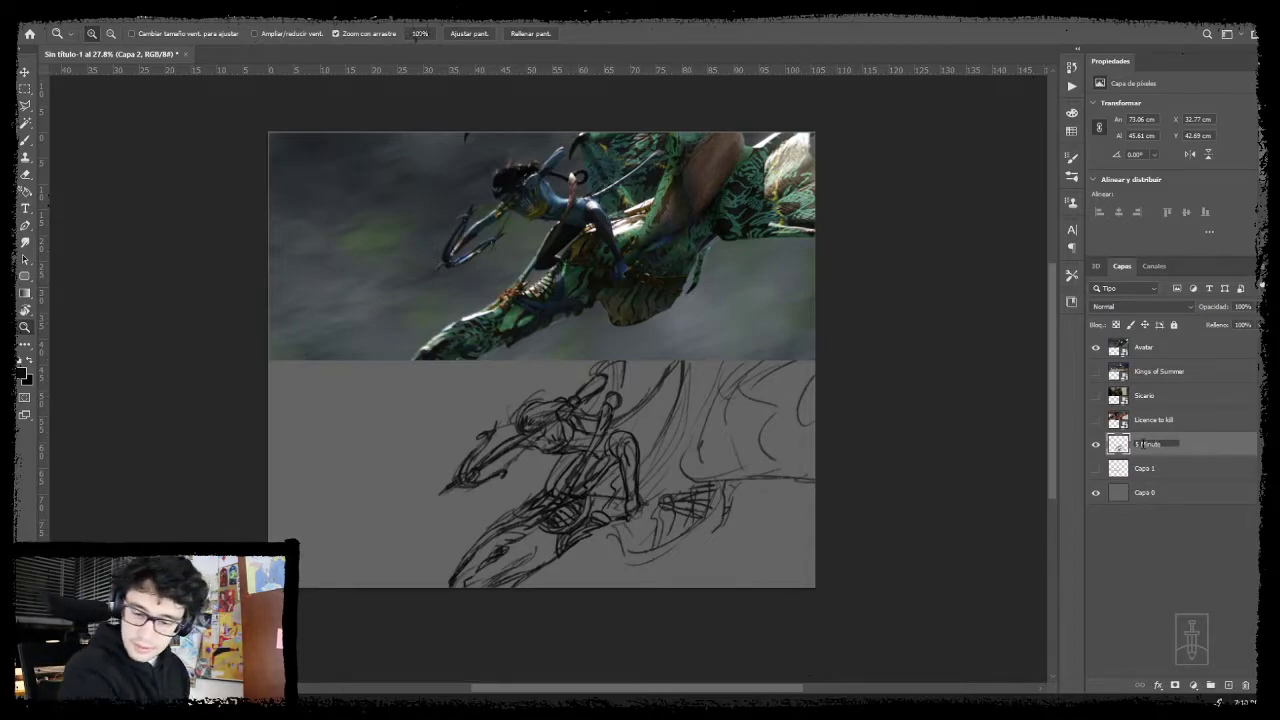
key(Return)
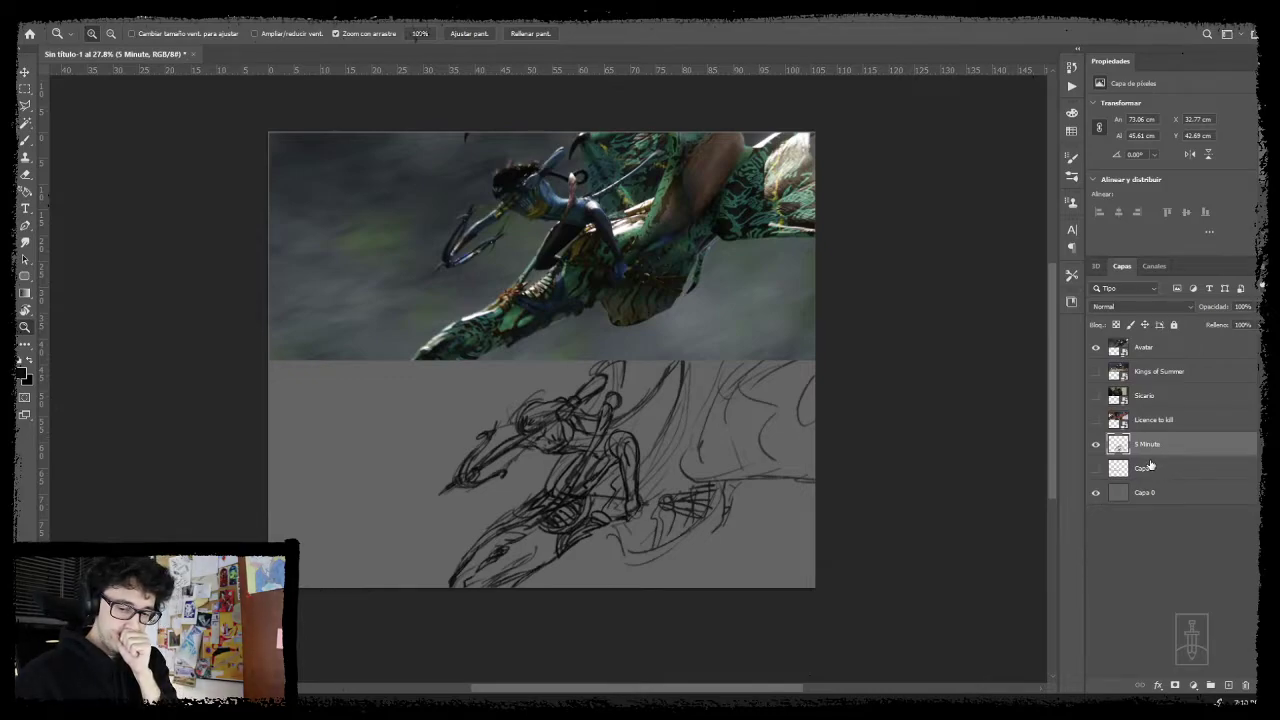
- Hide the 5 Minute layer and add a new layer named 10 Minute above it
click(1096, 444)
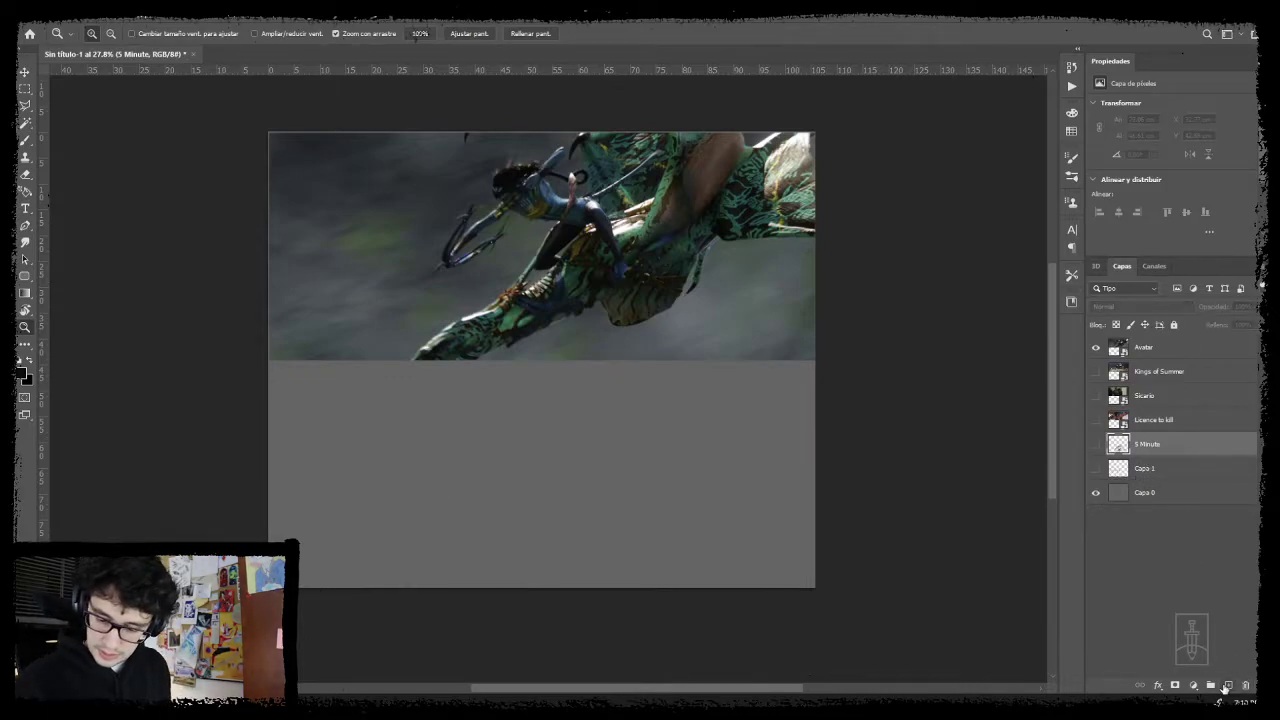
click(1228, 686)
double_click(1146, 443)
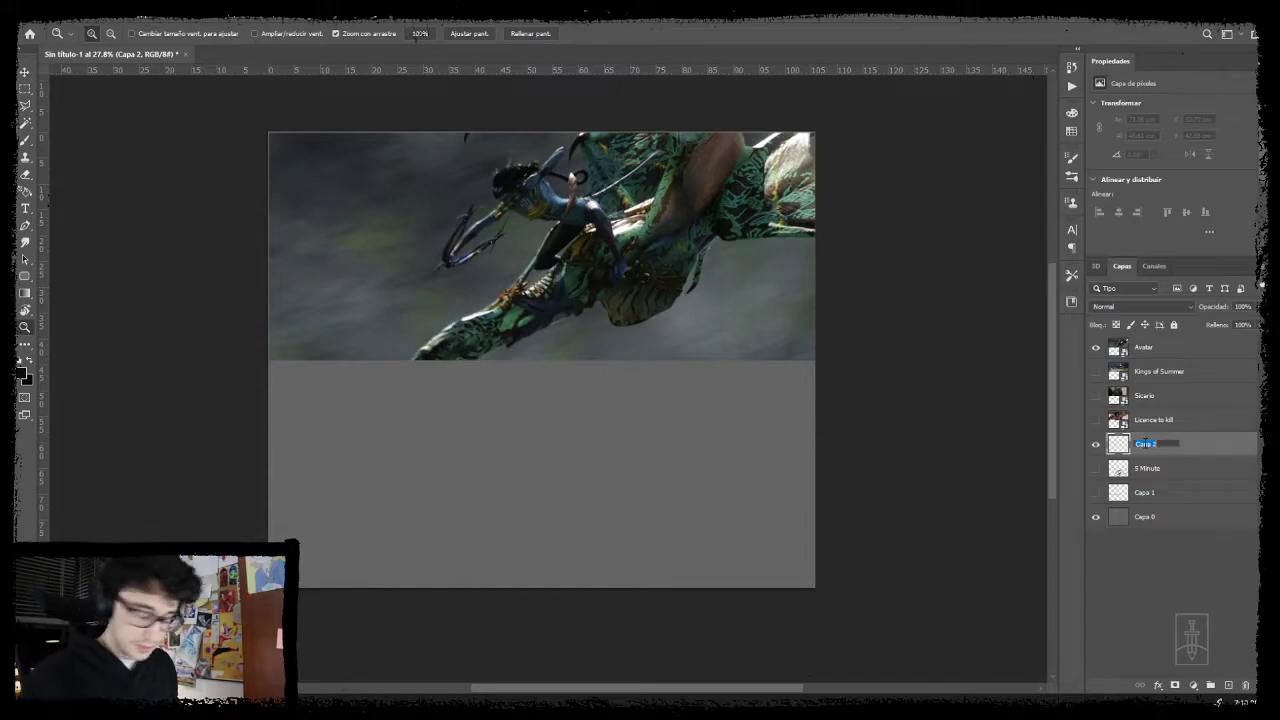
text(10 Minute)
key(Return)
- Brush a long diagonal action line below the film still and a curve for the rider's back and bent leg
drag(733, 429, 831, 462)
mouse_move(810, 462)
mouse_down()
mouse_move(824, 466)
mouse_move(789, 457)
mouse_up()
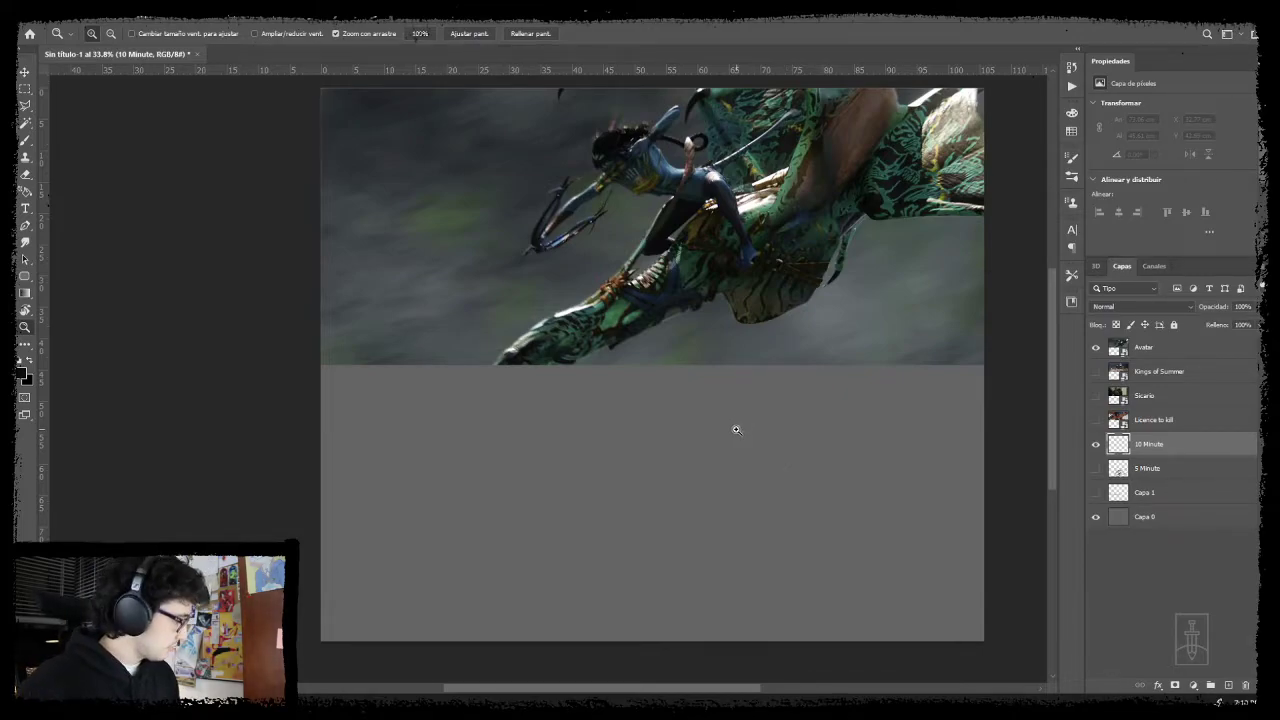
key(b)
scroll(703, 443, right, 2)
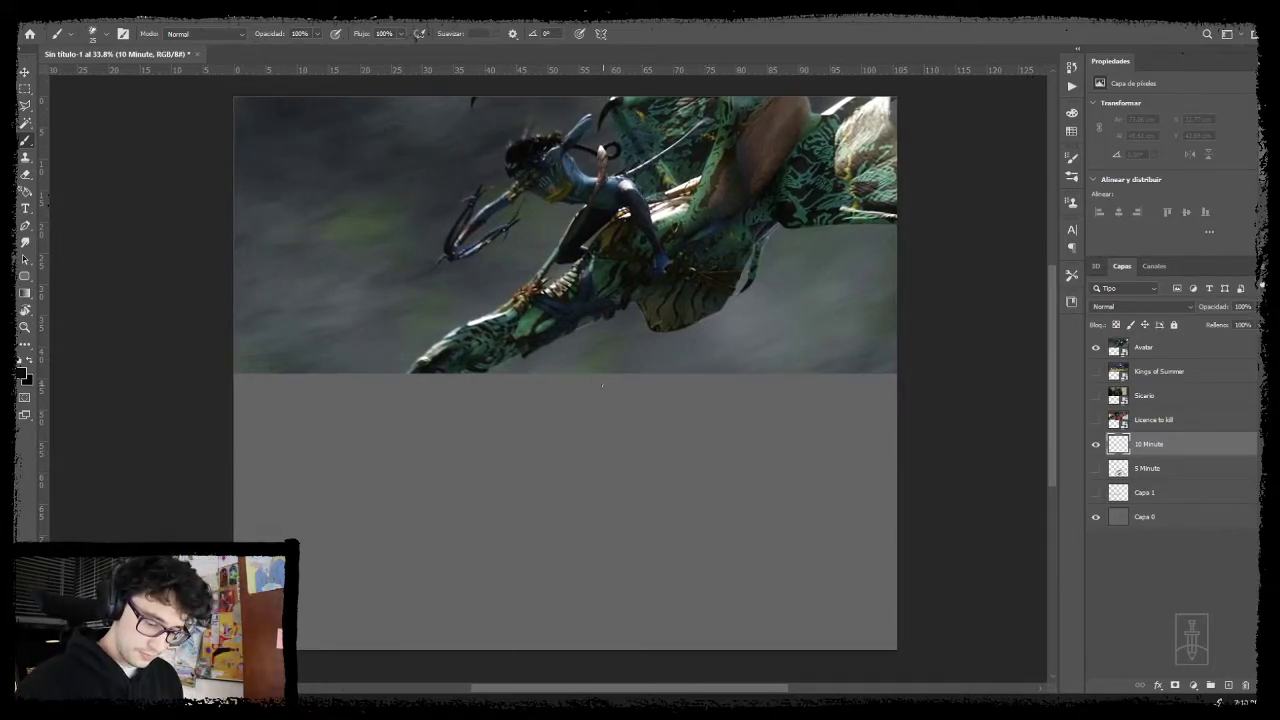
drag(605, 381, 398, 556)
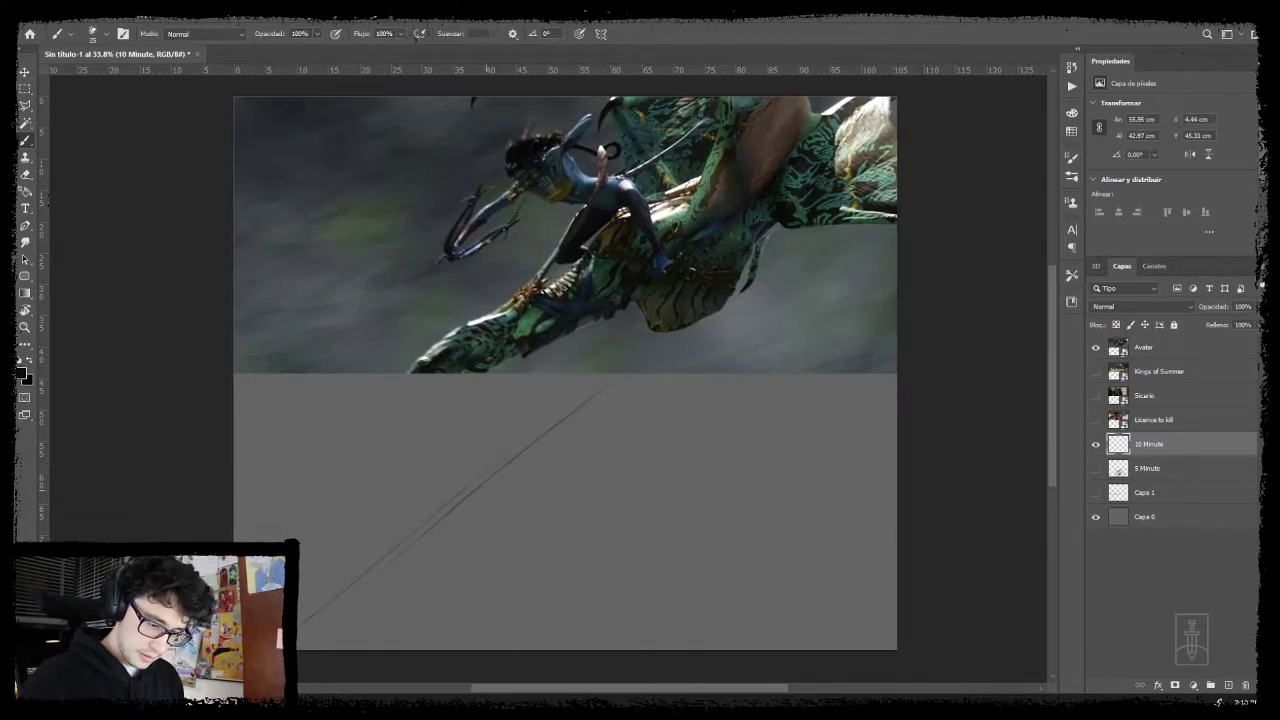
mouse_move(484, 475)
mouse_down()
mouse_move(572, 465)
mouse_move(630, 516)
mouse_move(628, 546)
mouse_up()
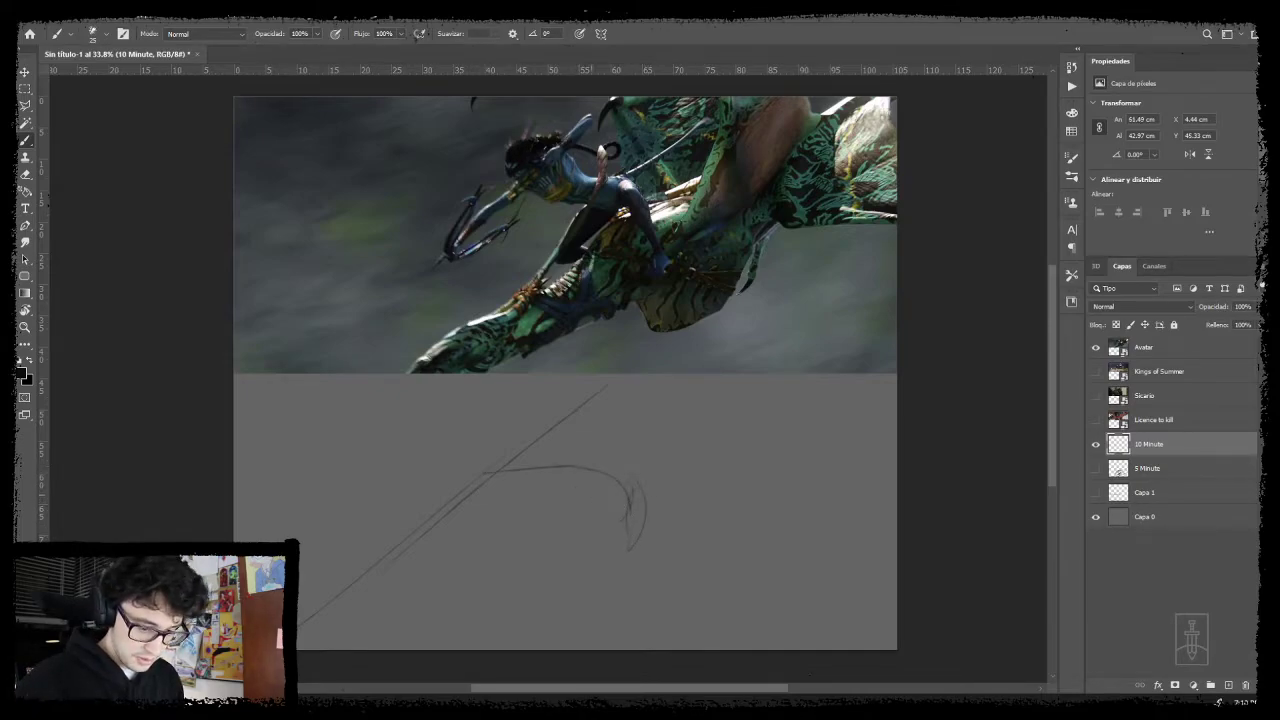
- Loosely sketch the rider's folded far leg and the near shin with light overlapping strokes
mouse_move(606, 490)
mouse_down()
mouse_move(571, 520)
mouse_move(596, 502)
mouse_move(592, 551)
mouse_up()
drag(592, 551, 540, 555)
drag(582, 510, 545, 566)
drag(594, 488, 554, 557)
mouse_move(630, 505)
mouse_down()
mouse_move(628, 546)
mouse_move(636, 536)
mouse_up()
- Rough in the rider's torso, rounded head, shoulder line and circular shoulder joint
mouse_move(594, 485)
mouse_down()
mouse_move(550, 482)
mouse_move(601, 469)
mouse_move(569, 498)
mouse_move(575, 472)
mouse_move(522, 448)
mouse_up()
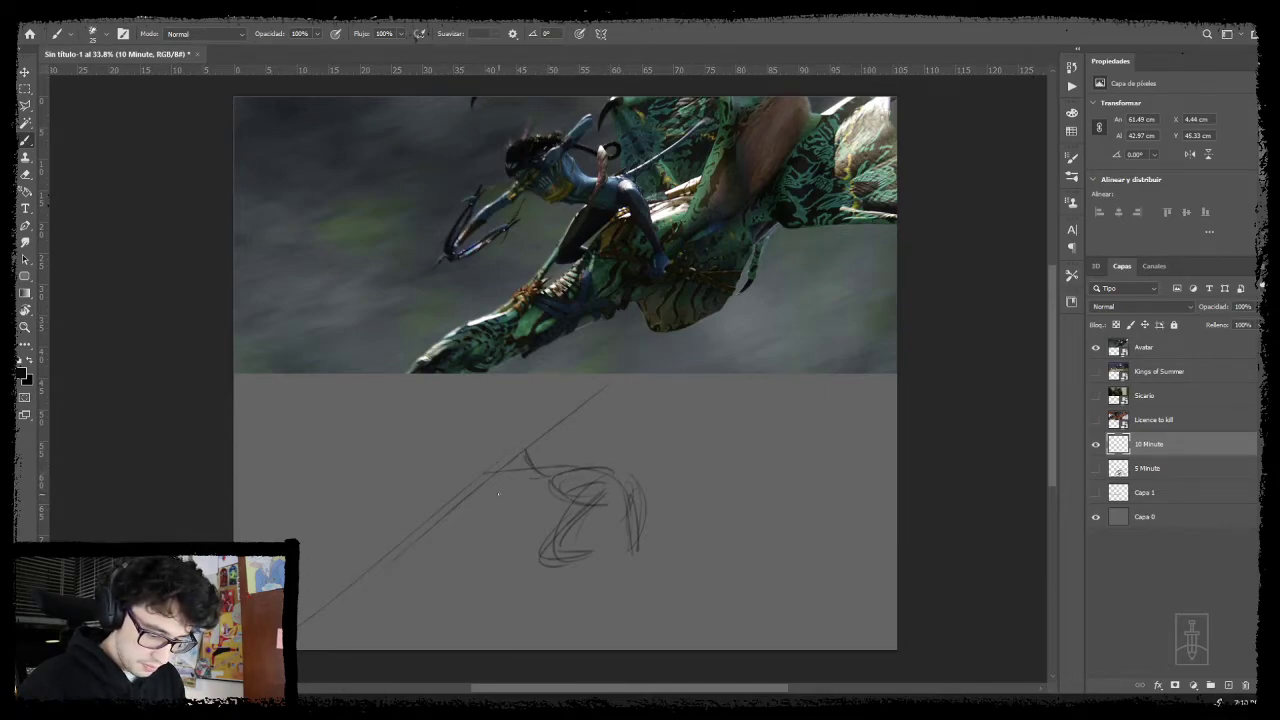
mouse_move(503, 496)
mouse_down()
mouse_move(566, 501)
mouse_move(510, 506)
mouse_up()
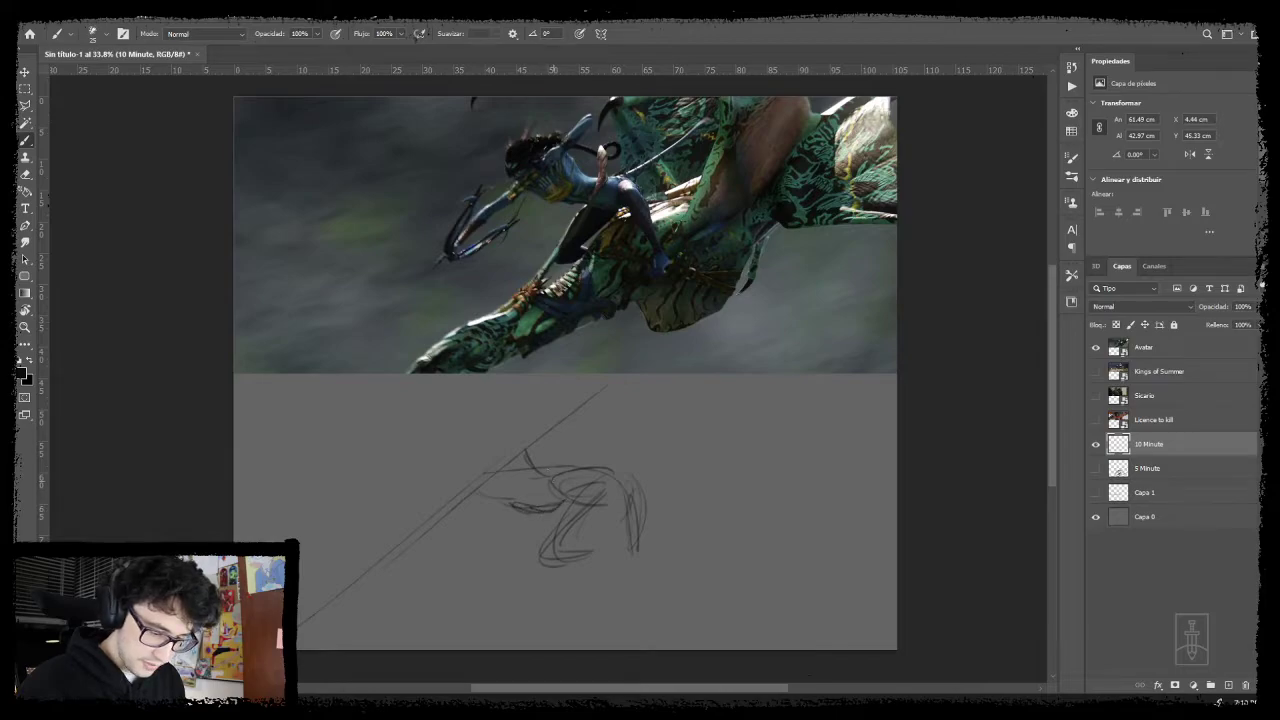
mouse_move(515, 446)
mouse_down()
mouse_move(462, 458)
mouse_move(472, 488)
mouse_up()
mouse_move(494, 445)
mouse_down()
mouse_move(596, 450)
mouse_move(622, 431)
mouse_move(562, 521)
mouse_move(509, 565)
mouse_move(612, 440)
mouse_up()
mouse_move(599, 484)
mouse_down()
mouse_move(586, 506)
mouse_move(596, 502)
mouse_up()
- Sketch the rider's arm reaching down and the upper contour of the creature's neck and head
drag(601, 493, 454, 619)
drag(527, 602, 507, 613)
mouse_move(582, 567)
mouse_down()
mouse_move(522, 590)
mouse_move(517, 569)
mouse_move(499, 582)
mouse_move(542, 542)
mouse_move(504, 562)
mouse_move(577, 506)
mouse_move(552, 534)
mouse_up()
mouse_move(526, 552)
mouse_down()
mouse_move(482, 571)
mouse_move(508, 567)
mouse_up()
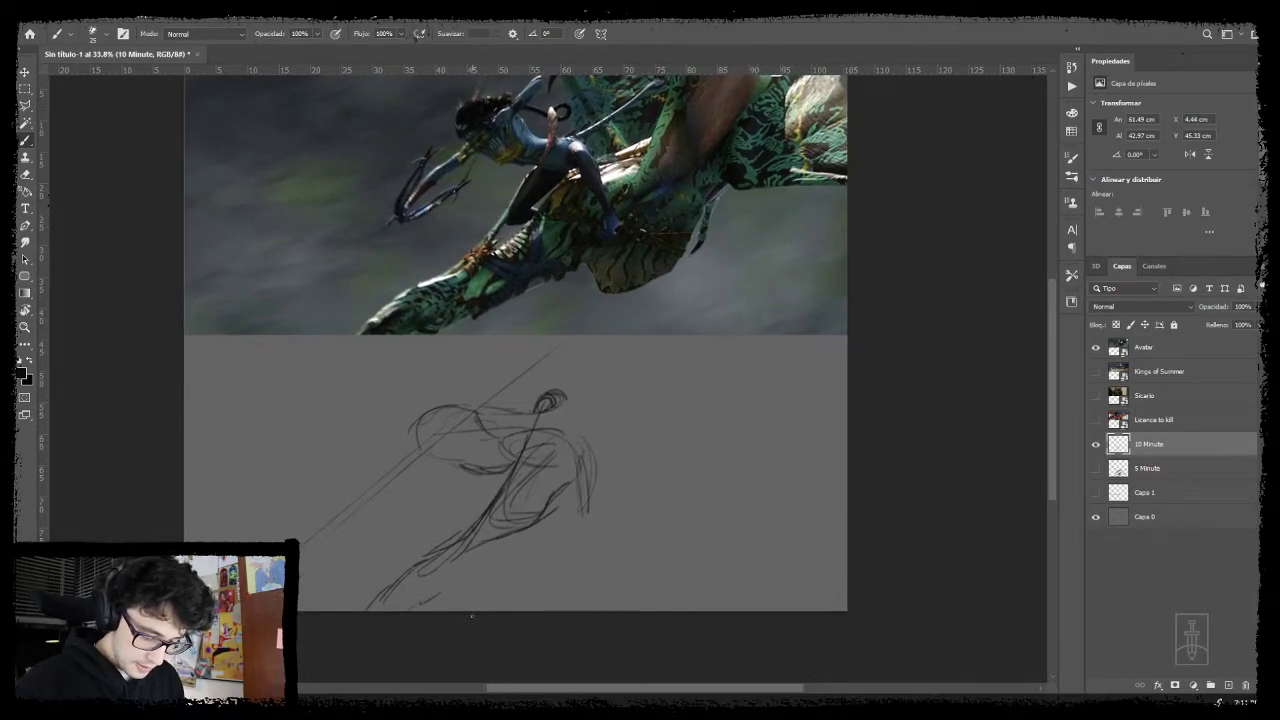
- Redo the creature's lower jaw and neck line and extend it into the curve of the belly
drag(462, 610, 562, 550)
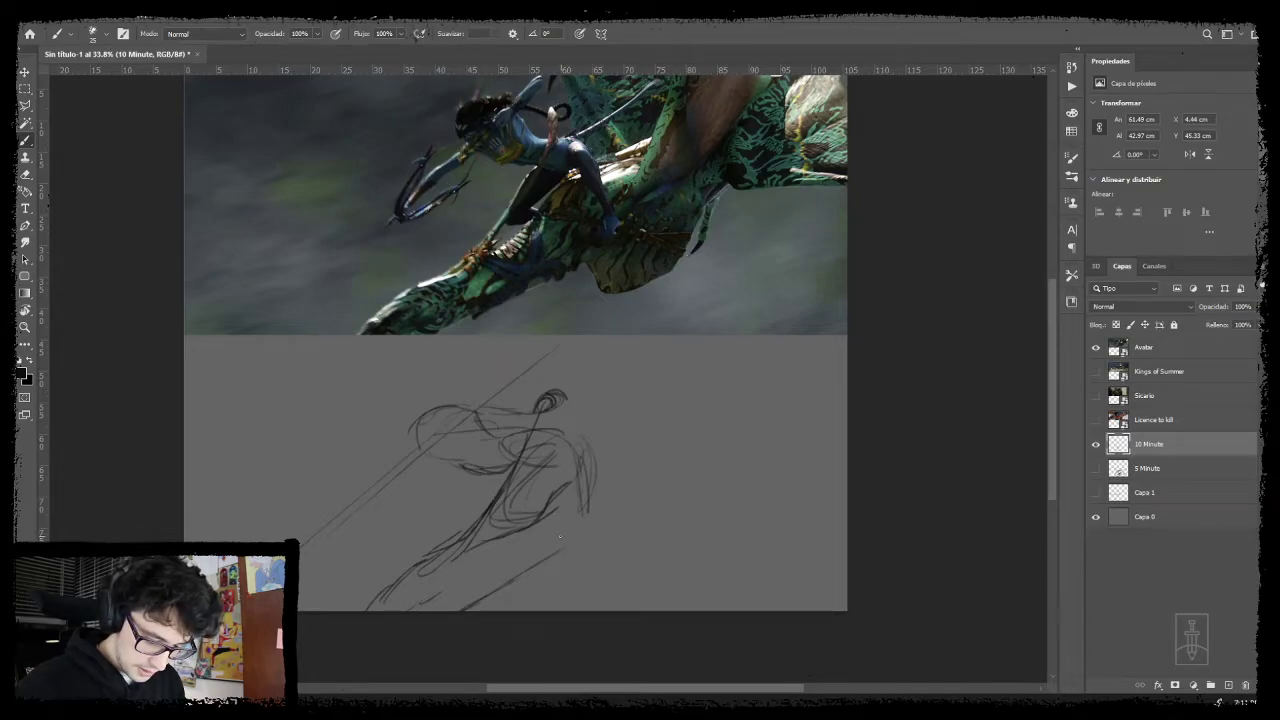
key(ctrl+z)
drag(544, 548, 458, 612)
drag(606, 514, 567, 543)
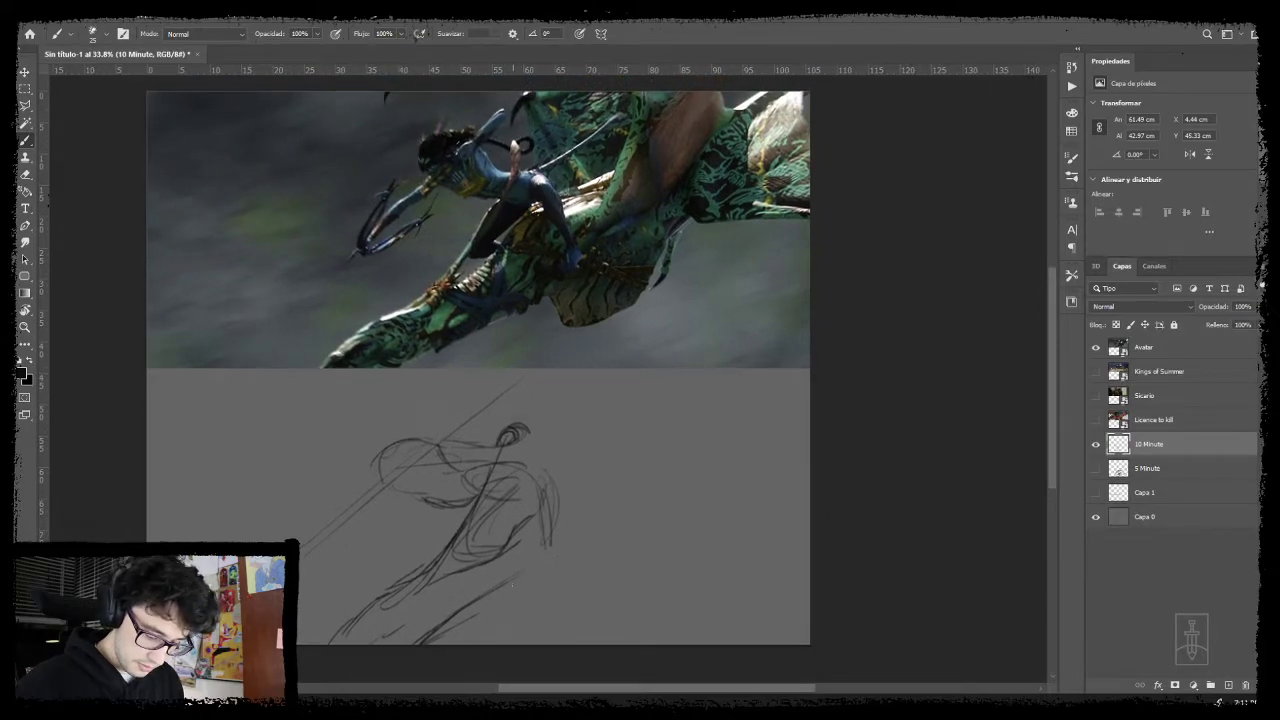
mouse_move(508, 580)
mouse_down()
mouse_move(535, 608)
mouse_move(590, 606)
mouse_move(614, 580)
mouse_move(640, 498)
mouse_move(651, 517)
mouse_up()
- Add a vertical line behind the rider, the raised arm, and a guideline across the rider's head
mouse_move(581, 480)
mouse_down()
mouse_move(595, 474)
mouse_move(548, 416)
mouse_up()
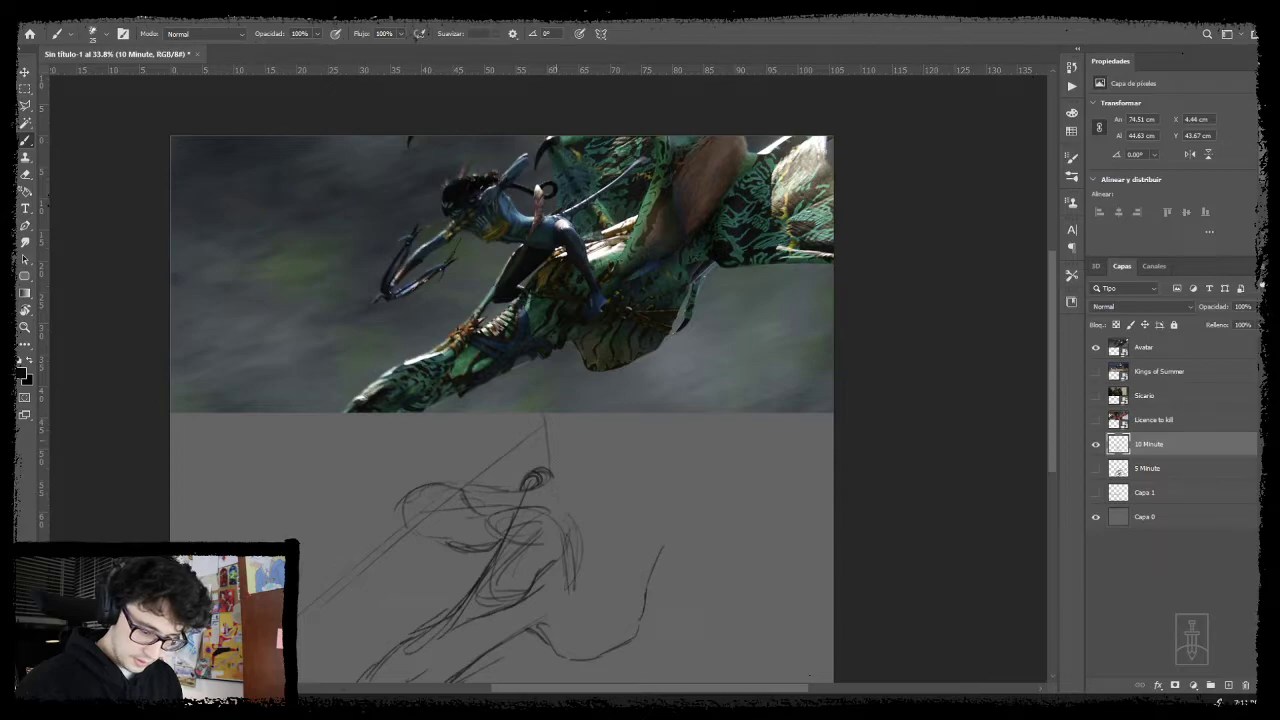
mouse_move(554, 510)
mouse_down()
mouse_move(549, 422)
mouse_move(538, 443)
mouse_move(525, 432)
mouse_move(458, 481)
mouse_move(516, 439)
mouse_up()
mouse_move(516, 450)
mouse_down()
mouse_move(483, 483)
mouse_move(574, 429)
mouse_move(492, 496)
mouse_up()
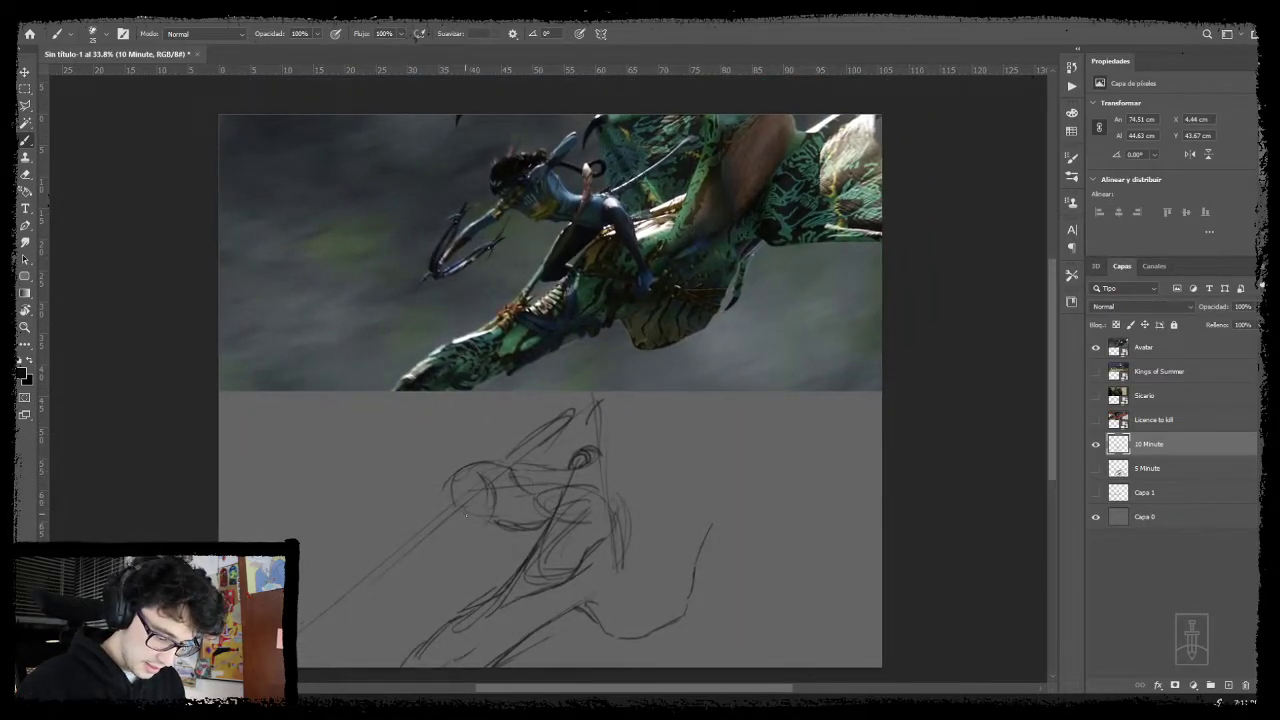
drag(481, 519, 505, 509)
mouse_move(535, 455)
mouse_down()
mouse_move(484, 437)
mouse_move(487, 532)
mouse_up()
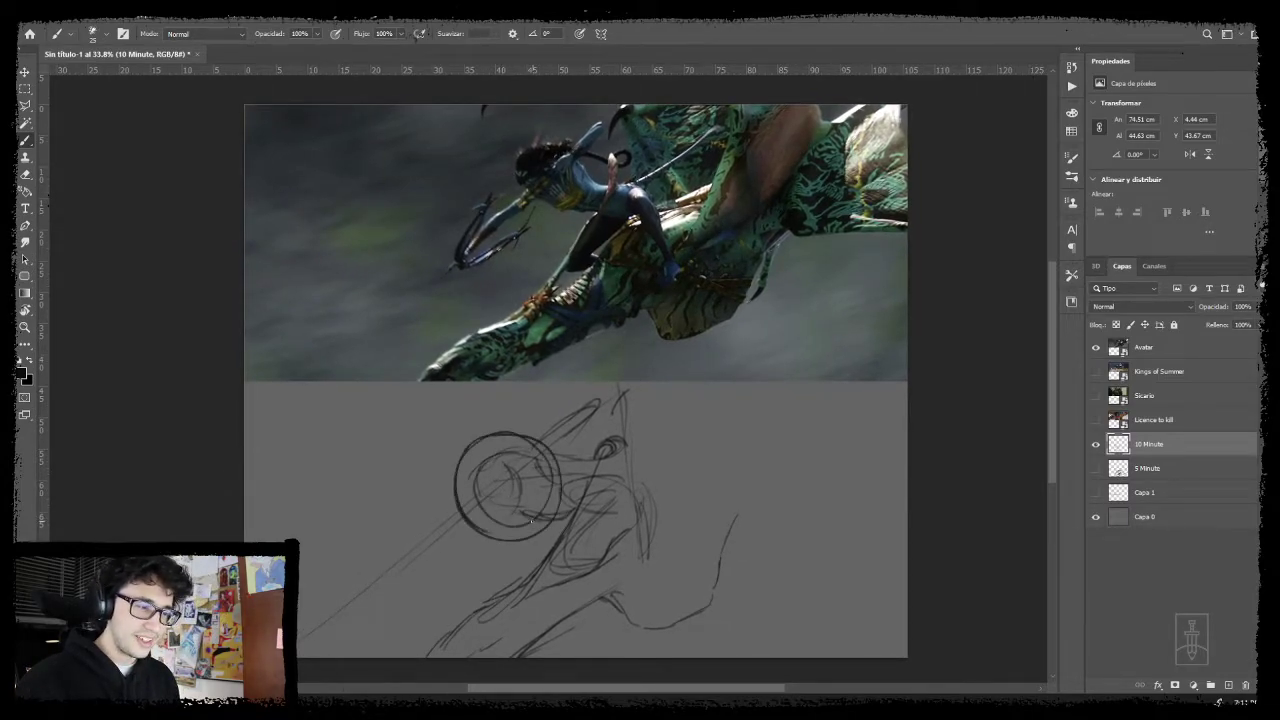
key(ctrl+z)
key(ctrl+z)
- Sketch the rider's extended arm holding the curved bow and add the hand detail beside the head
mouse_move(497, 540)
mouse_down()
mouse_move(537, 491)
mouse_move(470, 477)
mouse_move(471, 495)
mouse_move(528, 463)
mouse_up()
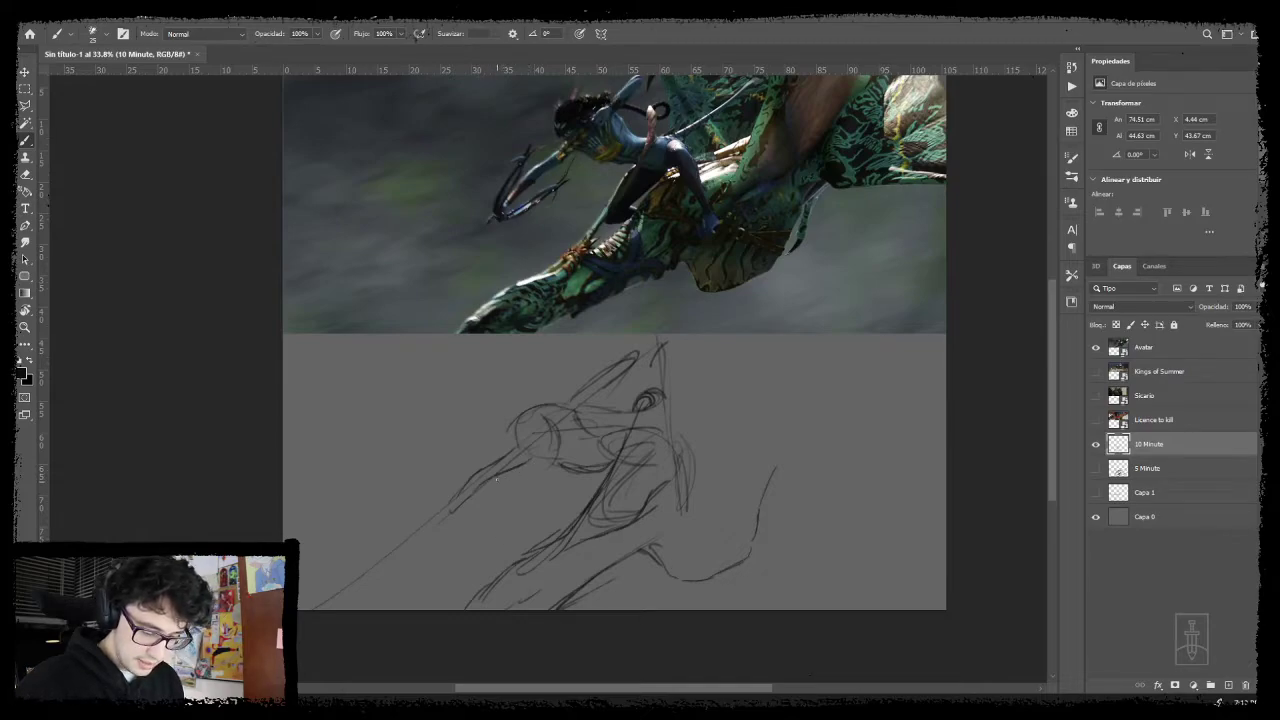
mouse_move(468, 473)
mouse_down()
mouse_move(453, 494)
mouse_move(486, 501)
mouse_move(444, 514)
mouse_up()
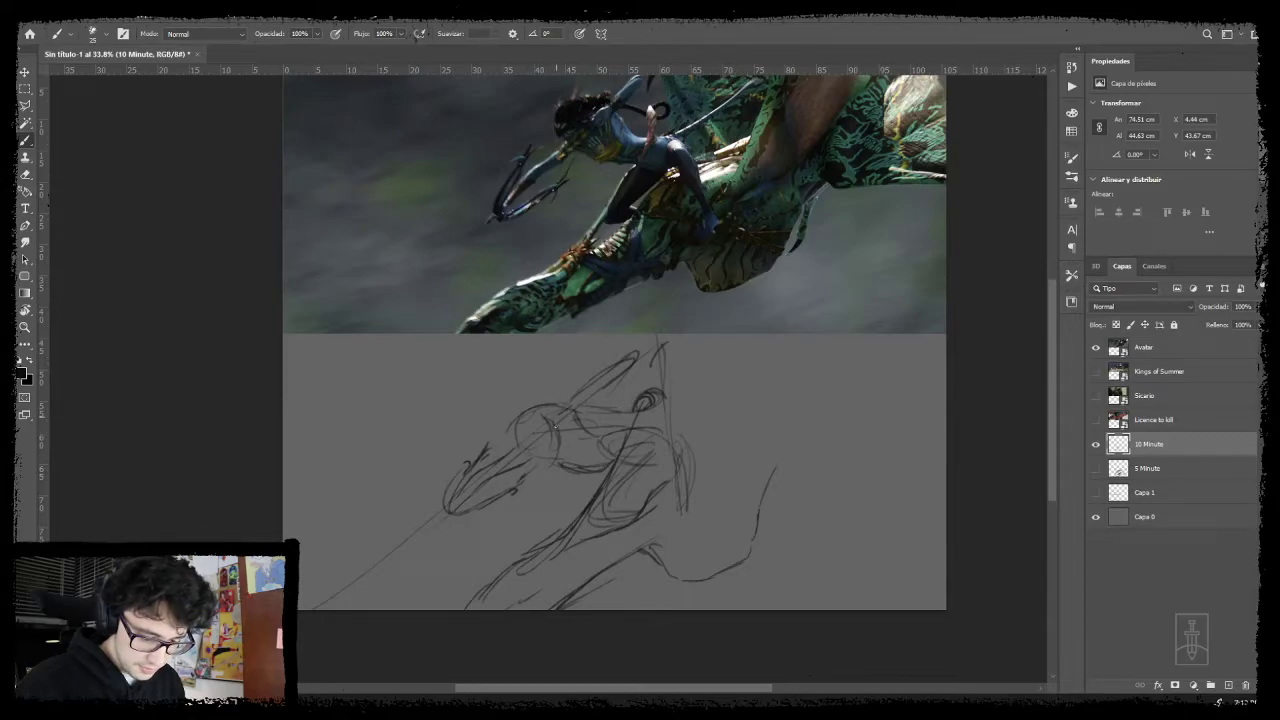
mouse_move(578, 411)
mouse_down()
mouse_move(562, 430)
mouse_move(495, 447)
mouse_move(522, 477)
mouse_move(491, 450)
mouse_up()
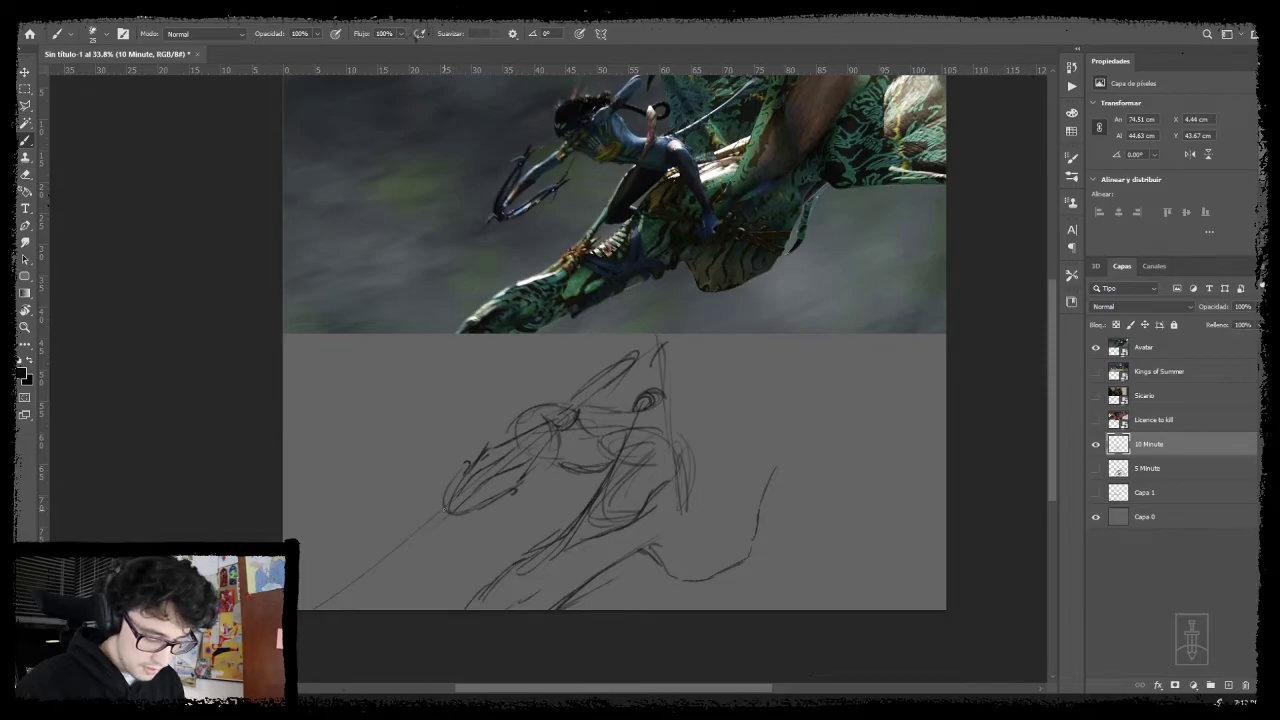
drag(424, 525, 442, 511)
drag(547, 467, 540, 467)
drag(615, 435, 577, 461)
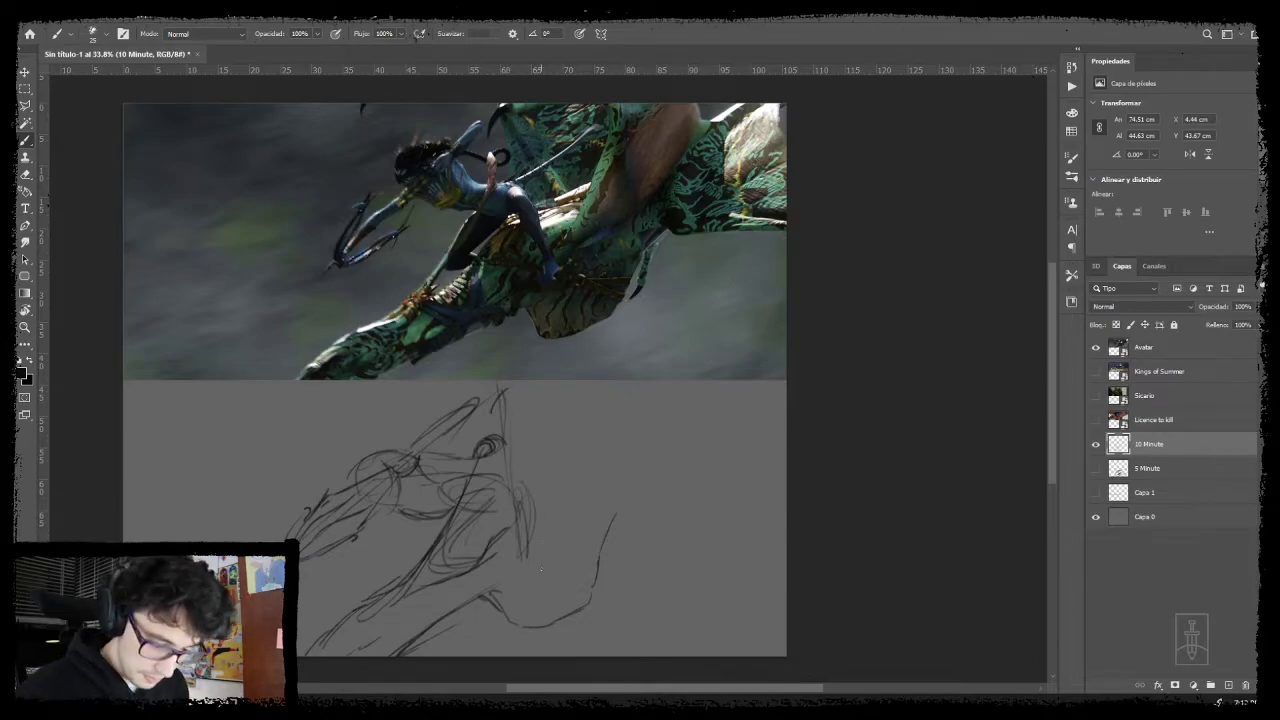
- Redraw the rider's forearm and hand reaching down to the creature, and shape the upper arm and shoulder above it
mouse_move(536, 548)
mouse_down()
mouse_move(518, 566)
mouse_move(532, 547)
mouse_move(512, 543)
mouse_up()
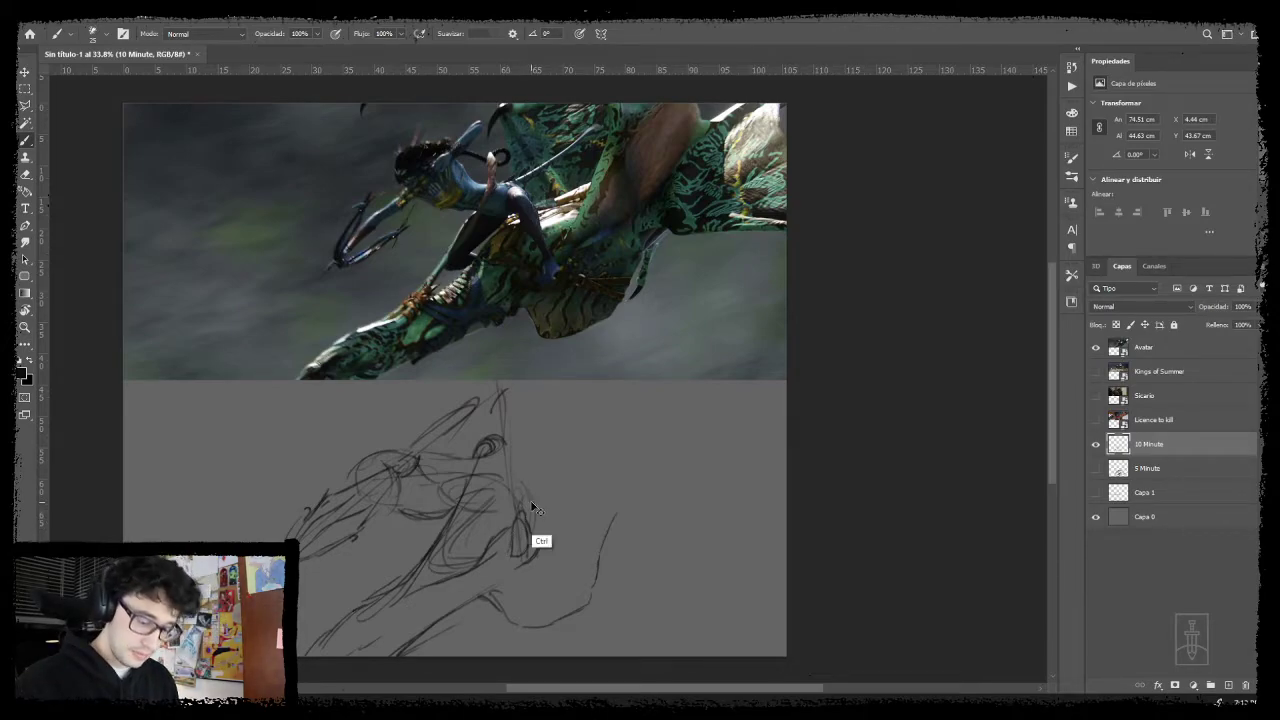
mouse_move(540, 483)
mouse_down()
mouse_move(565, 453)
mouse_move(570, 471)
mouse_move(531, 538)
mouse_up()
key(ctrl+z)
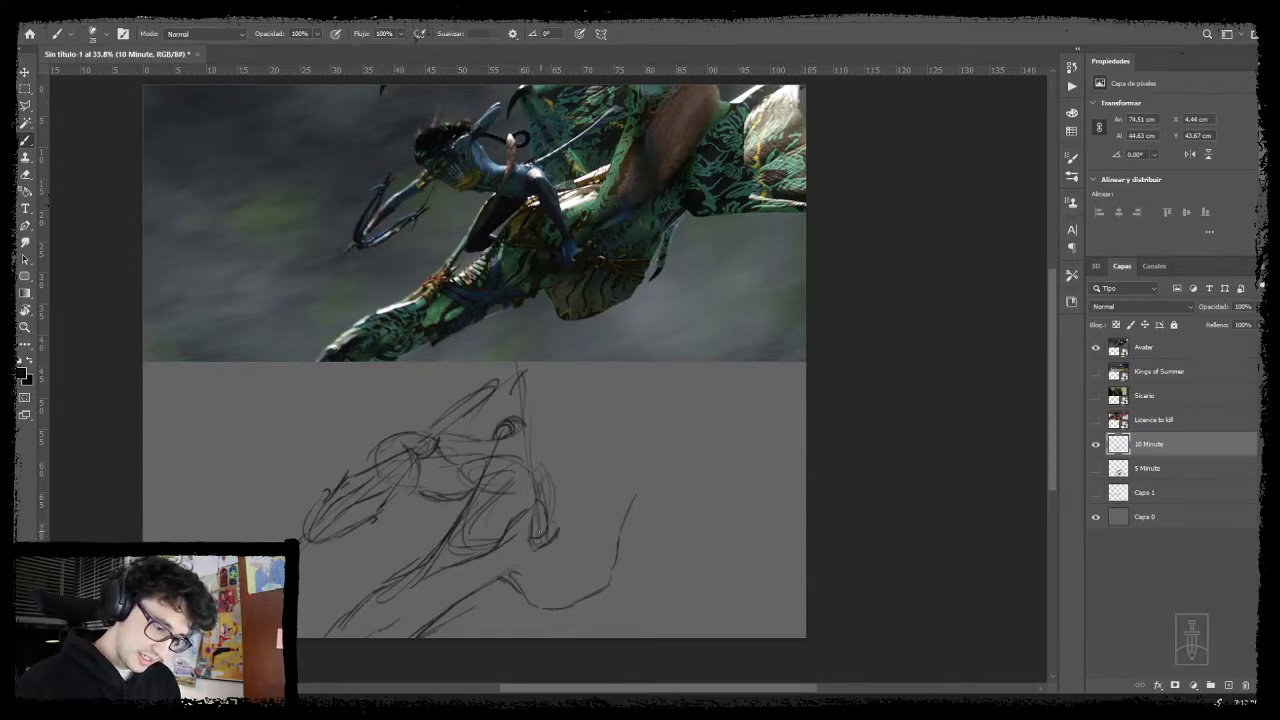
mouse_move(510, 462)
mouse_down()
mouse_move(538, 531)
mouse_move(527, 502)
mouse_up()
drag(513, 452, 539, 515)
mouse_move(521, 469)
mouse_down()
mouse_move(533, 495)
mouse_move(491, 496)
mouse_up()
mouse_move(497, 449)
mouse_down()
mouse_move(540, 489)
mouse_move(502, 482)
mouse_up()
key(ctrl+z)
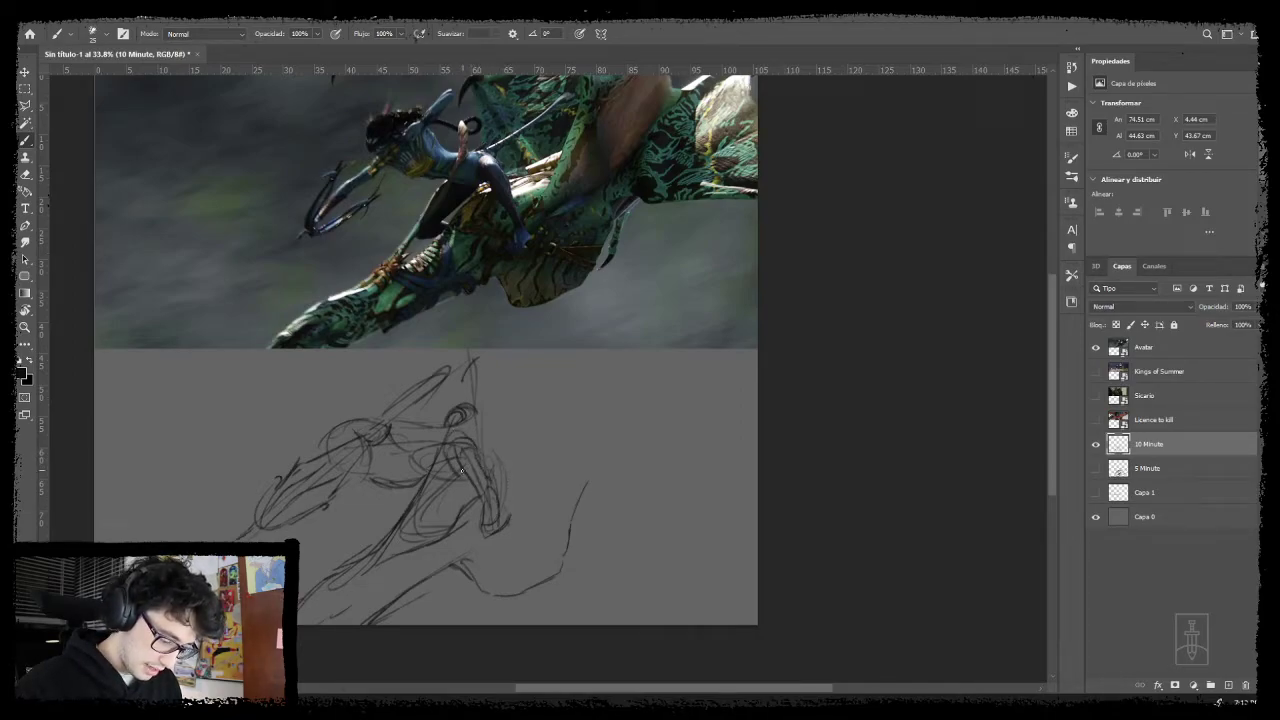
- Darken the rider's bent leg and shoulder contour, and sketch the double line rising diagonally behind the torso
mouse_move(467, 478)
mouse_down()
mouse_move(429, 524)
mouse_move(461, 489)
mouse_move(442, 515)
mouse_move(471, 495)
mouse_move(406, 537)
mouse_up()
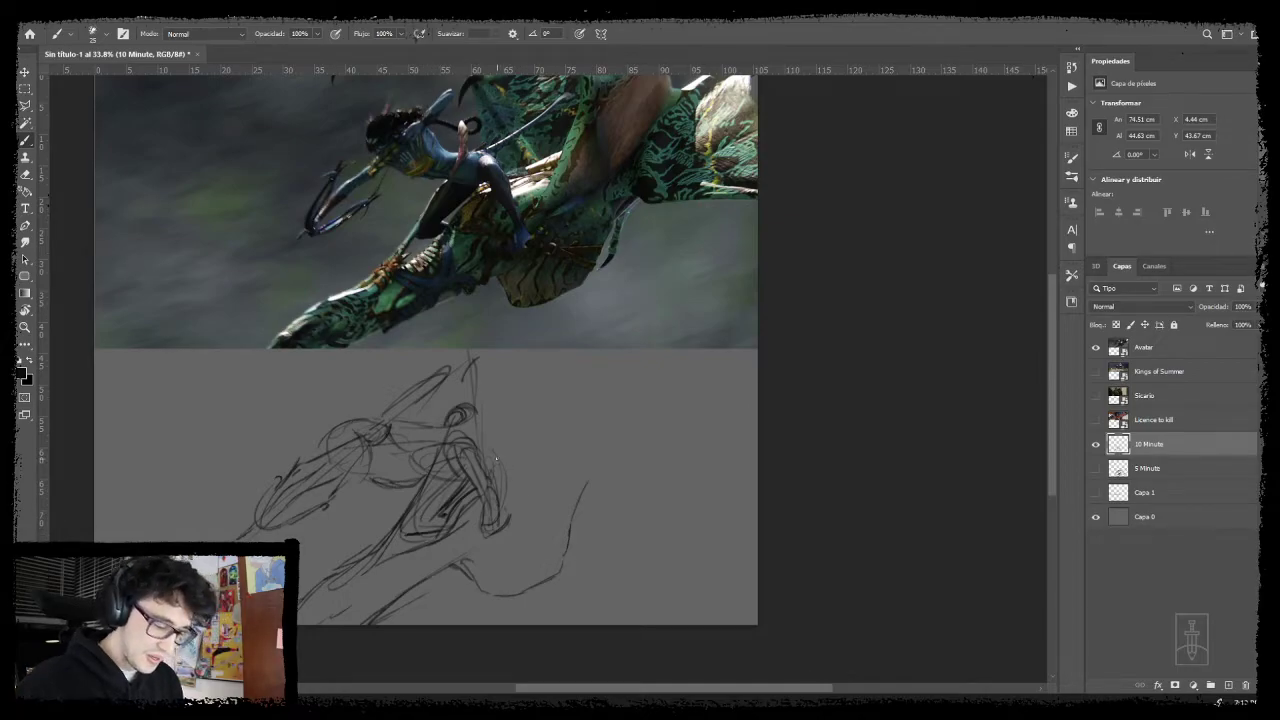
drag(470, 435, 485, 466)
mouse_move(483, 464)
mouse_down()
mouse_move(457, 433)
mouse_move(509, 458)
mouse_move(516, 412)
mouse_move(537, 390)
mouse_up()
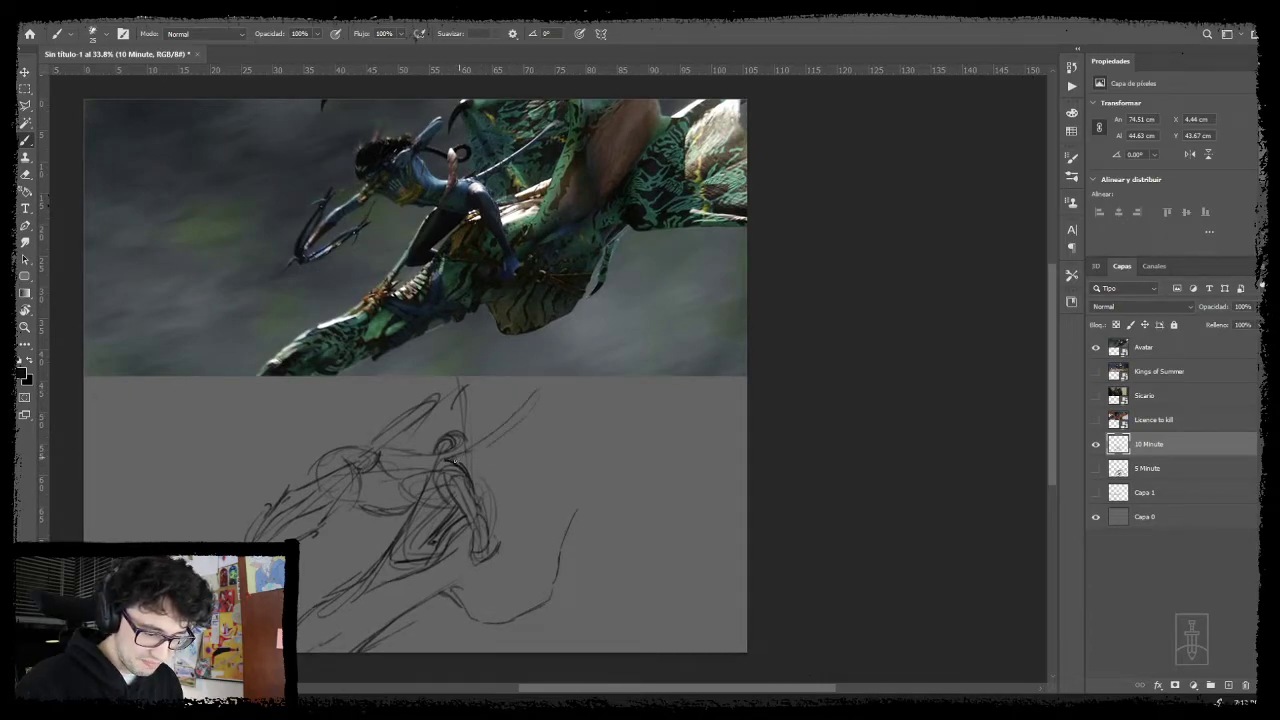
key(ctrl+z)
mouse_move(464, 449)
mouse_down()
mouse_move(546, 398)
mouse_move(471, 466)
mouse_move(523, 440)
mouse_up()
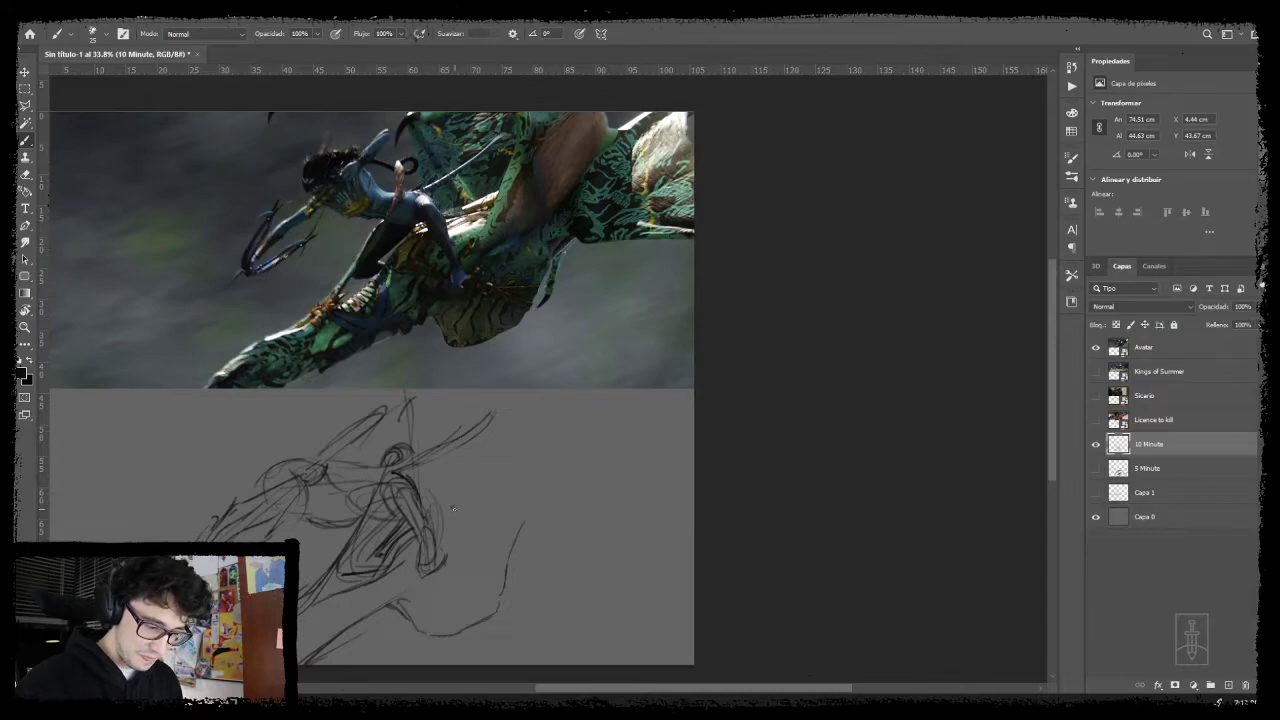
- Sketch the long contour of the creature's wing limb behind the rider, with light construction lines beside the raised arm
drag(458, 505, 456, 541)
mouse_move(463, 499)
mouse_down()
mouse_move(457, 522)
mouse_move(506, 388)
mouse_up()
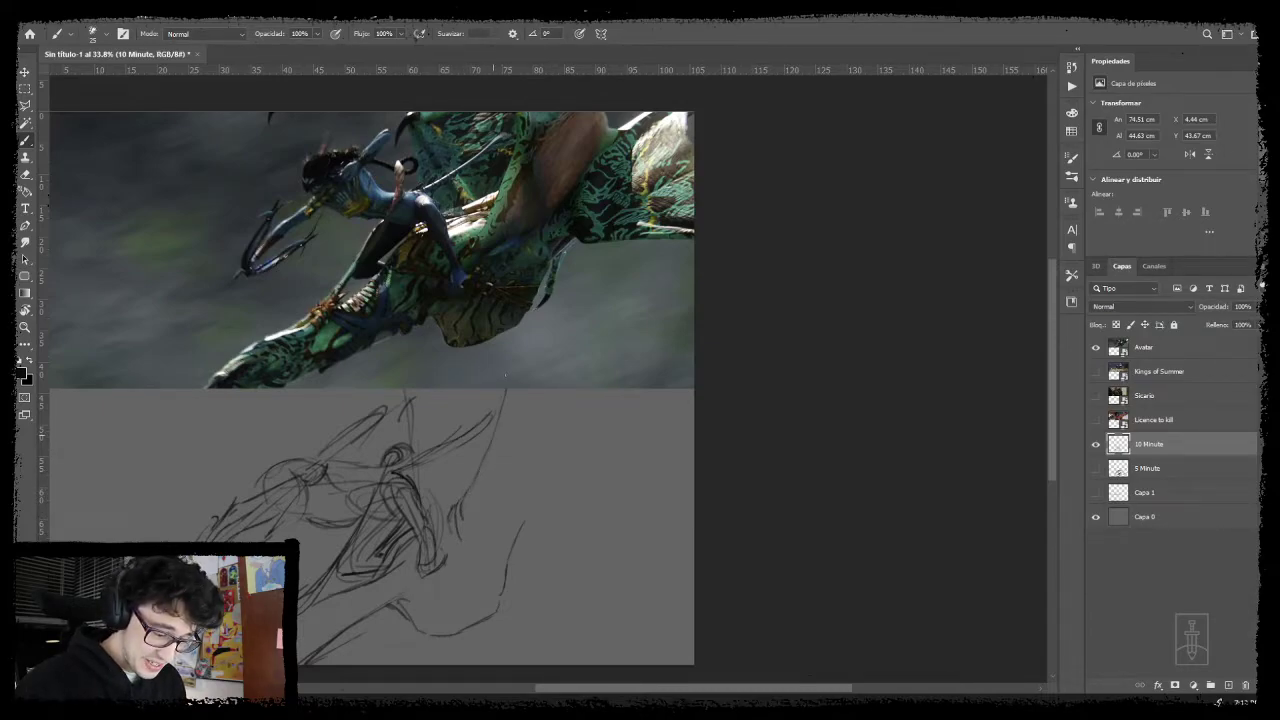
mouse_move(400, 420)
mouse_down()
mouse_move(420, 390)
mouse_move(450, 467)
mouse_move(465, 416)
mouse_up()
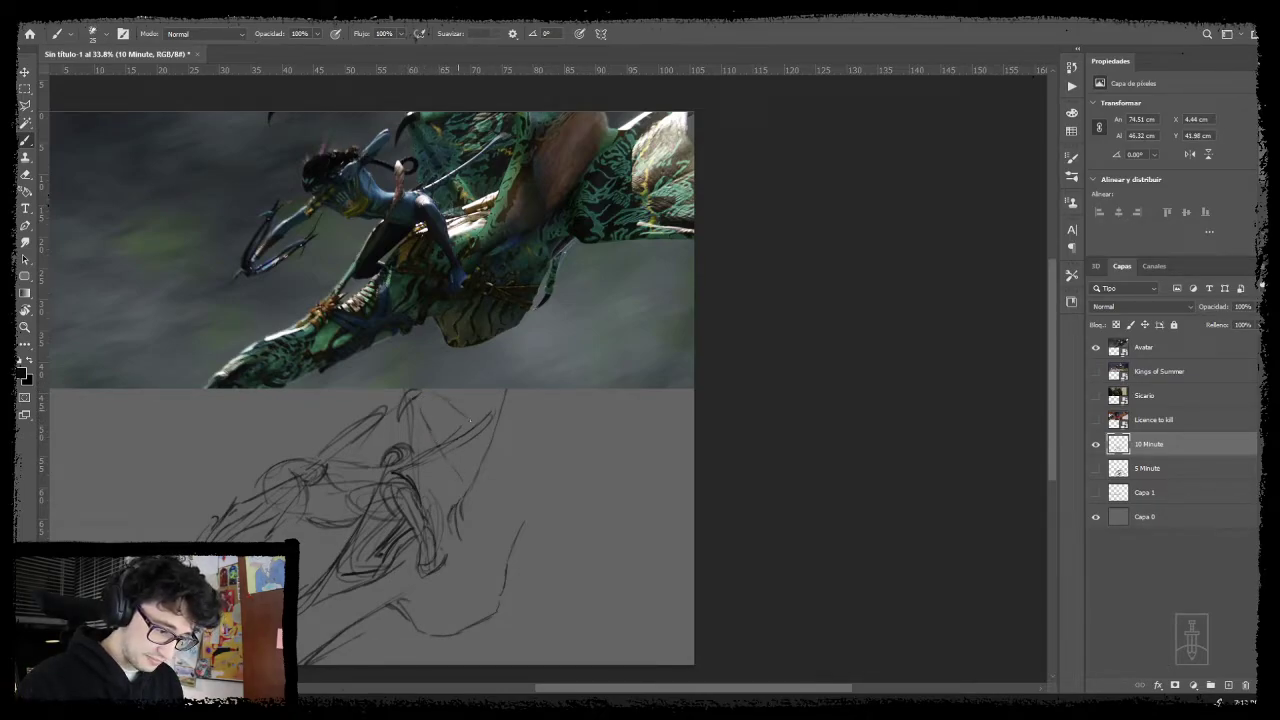
- Sketch the creature's rear body, the wing shapes extending to the canvas edge, and the hanging limb behind the belly
drag(558, 474, 531, 456)
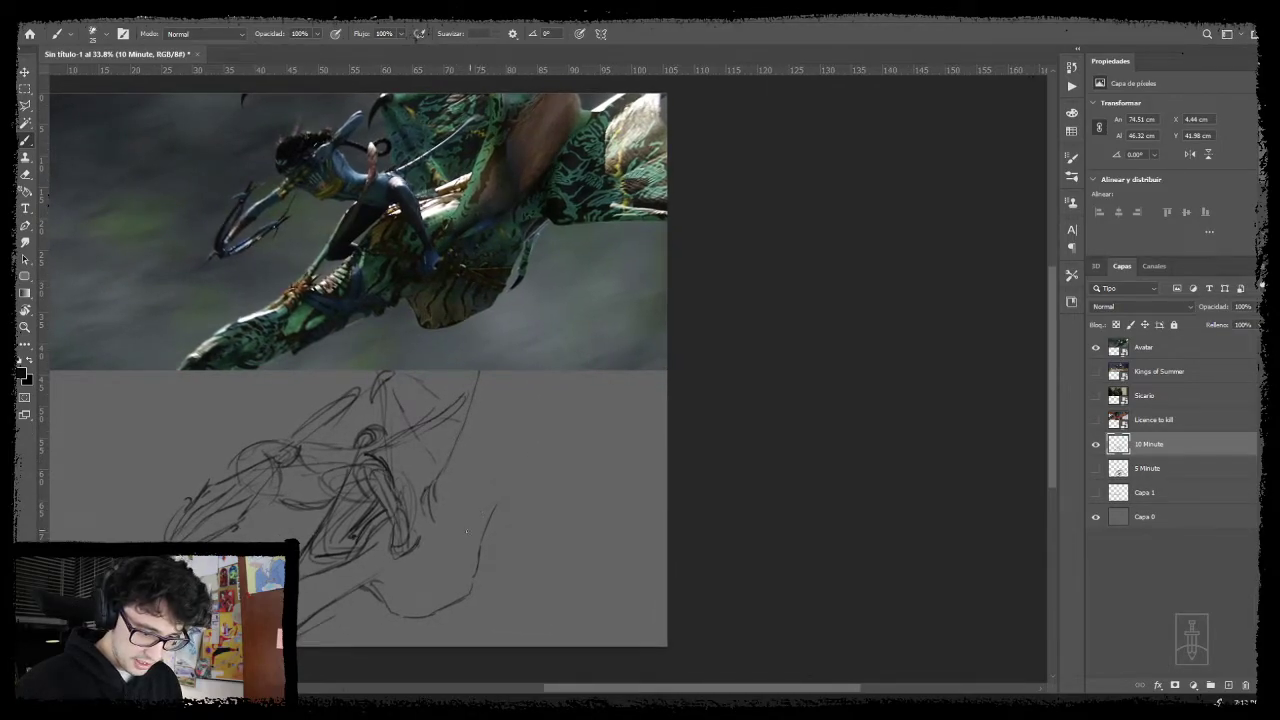
mouse_move(510, 503)
mouse_down()
mouse_move(672, 489)
mouse_move(575, 468)
mouse_move(656, 422)
mouse_up()
mouse_move(590, 374)
mouse_down()
mouse_move(533, 407)
mouse_move(566, 402)
mouse_move(591, 371)
mouse_up()
mouse_move(540, 486)
mouse_down()
mouse_move(528, 479)
mouse_move(512, 555)
mouse_up()
mouse_move(500, 506)
mouse_down()
mouse_move(571, 494)
mouse_move(638, 447)
mouse_move(630, 459)
mouse_up()
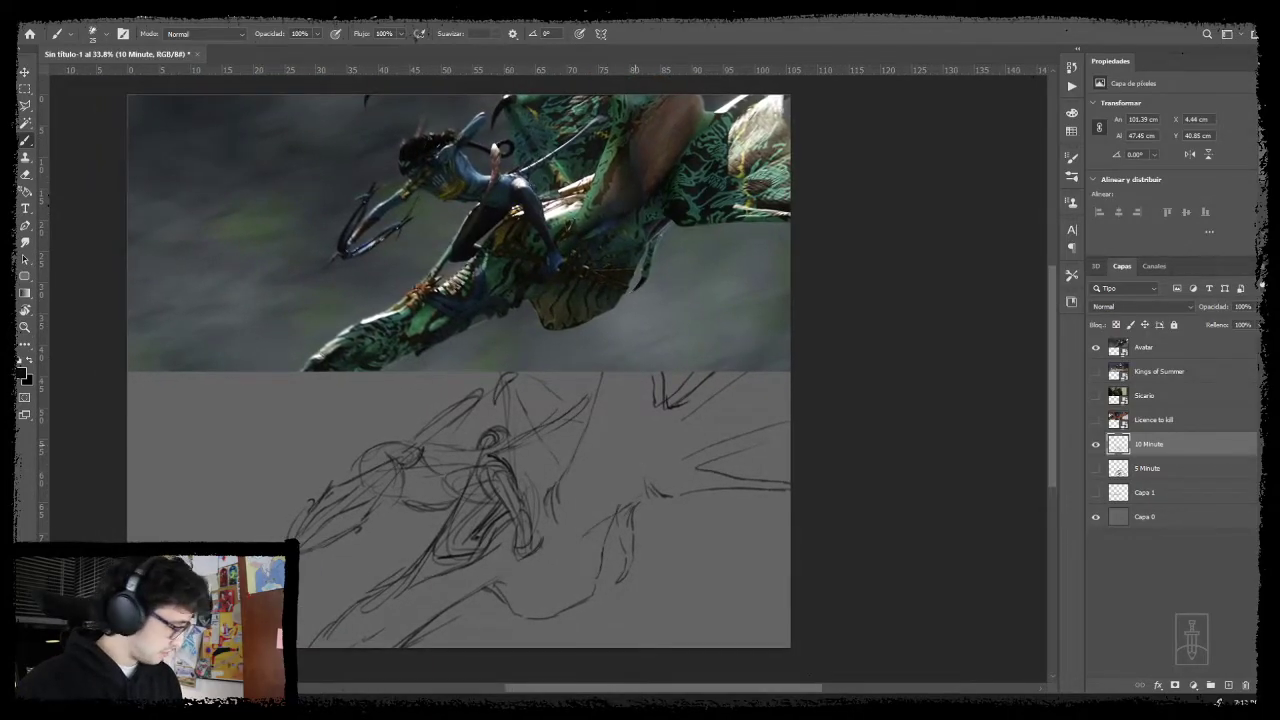
- Lasso the rider's head and extended bow arm, move them closer to the torso, shrink them slightly with Free Transform, and deselect
key(l)
key(shift)
key(shift+l)
key(shift+l)
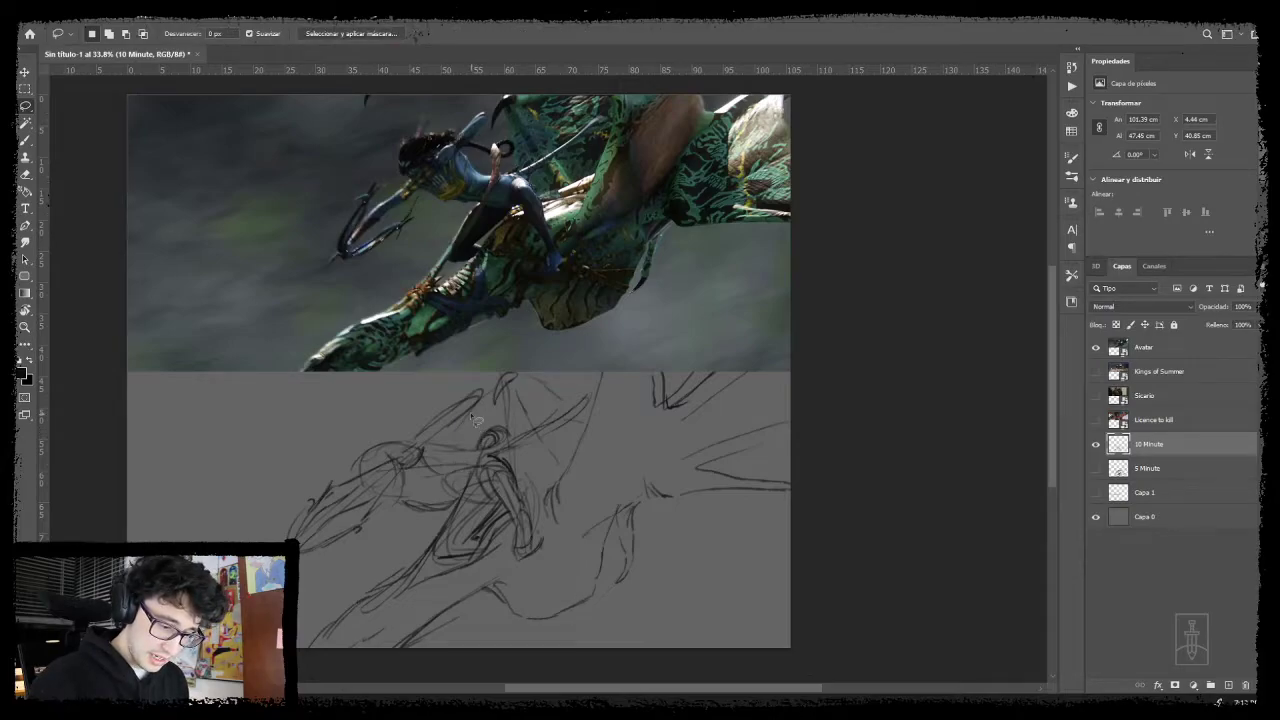
mouse_move(431, 440)
mouse_down()
mouse_move(357, 436)
mouse_move(266, 510)
mouse_move(330, 583)
mouse_move(450, 464)
mouse_up()
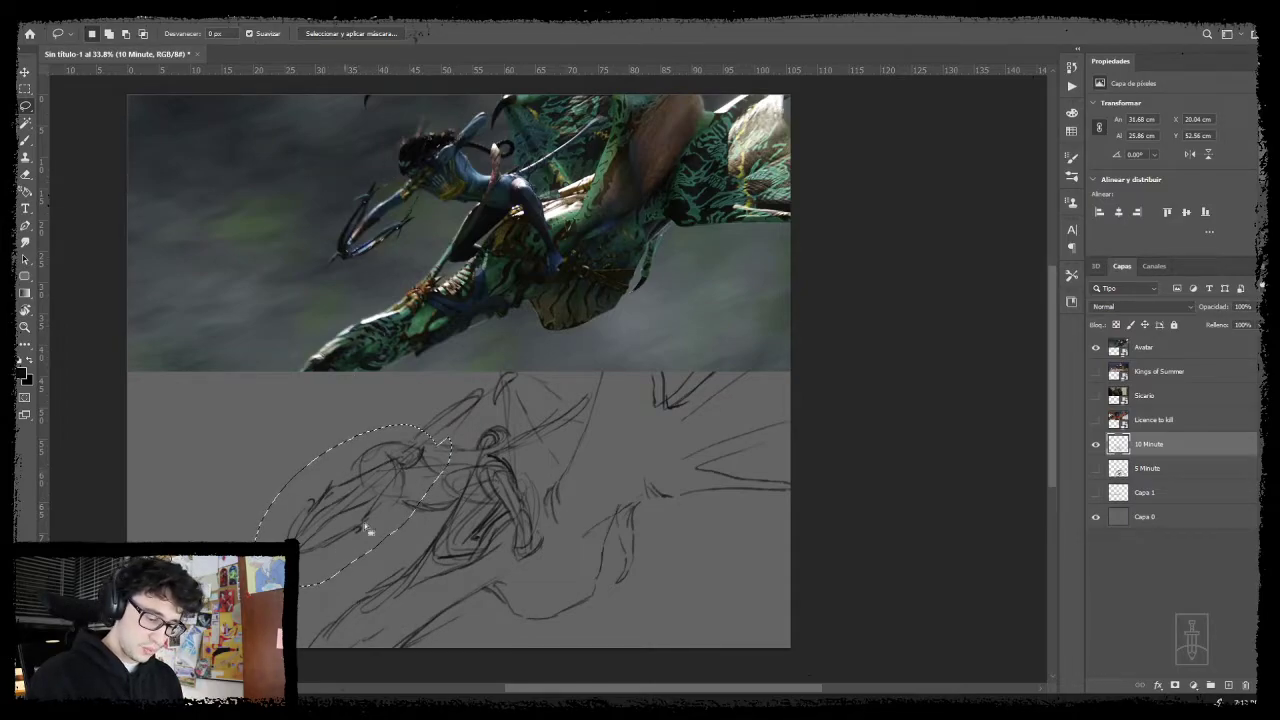
mouse_move(315, 539)
mouse_down()
mouse_move(363, 511)
mouse_move(352, 519)
mouse_up()
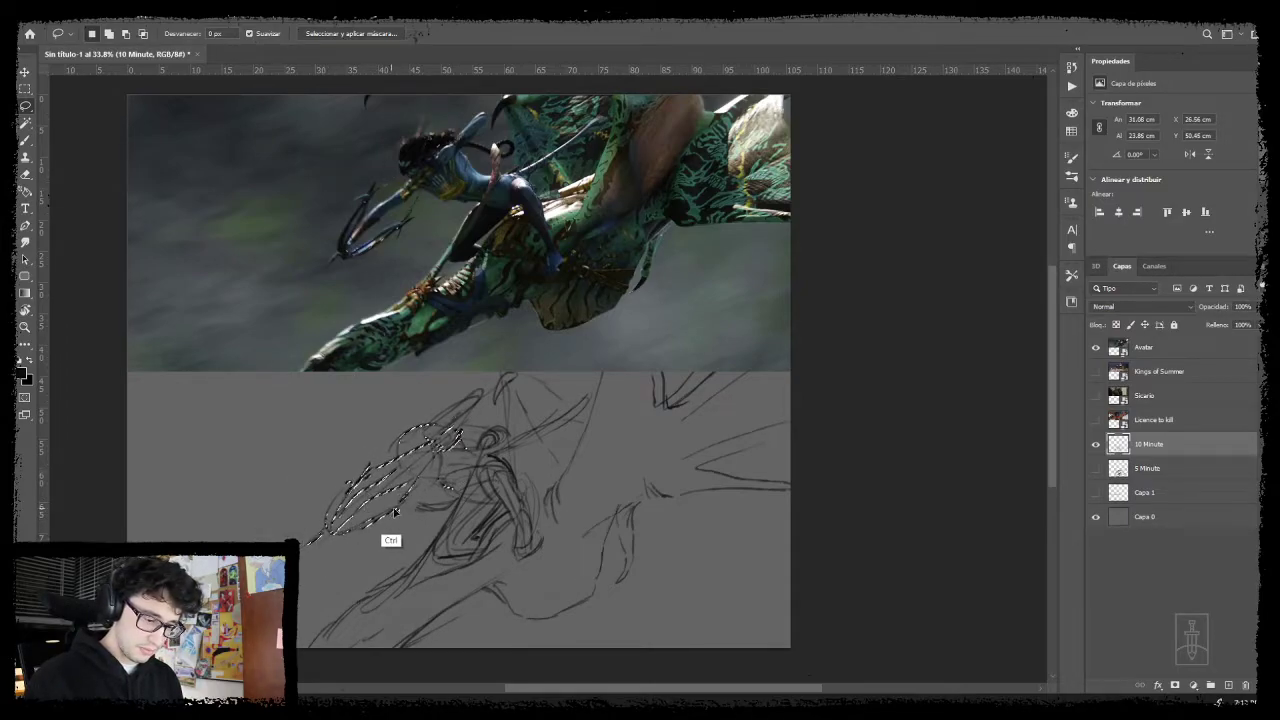
key(ctrl+t)
drag(486, 560, 445, 490)
key(Return)
key(ctrl+d)
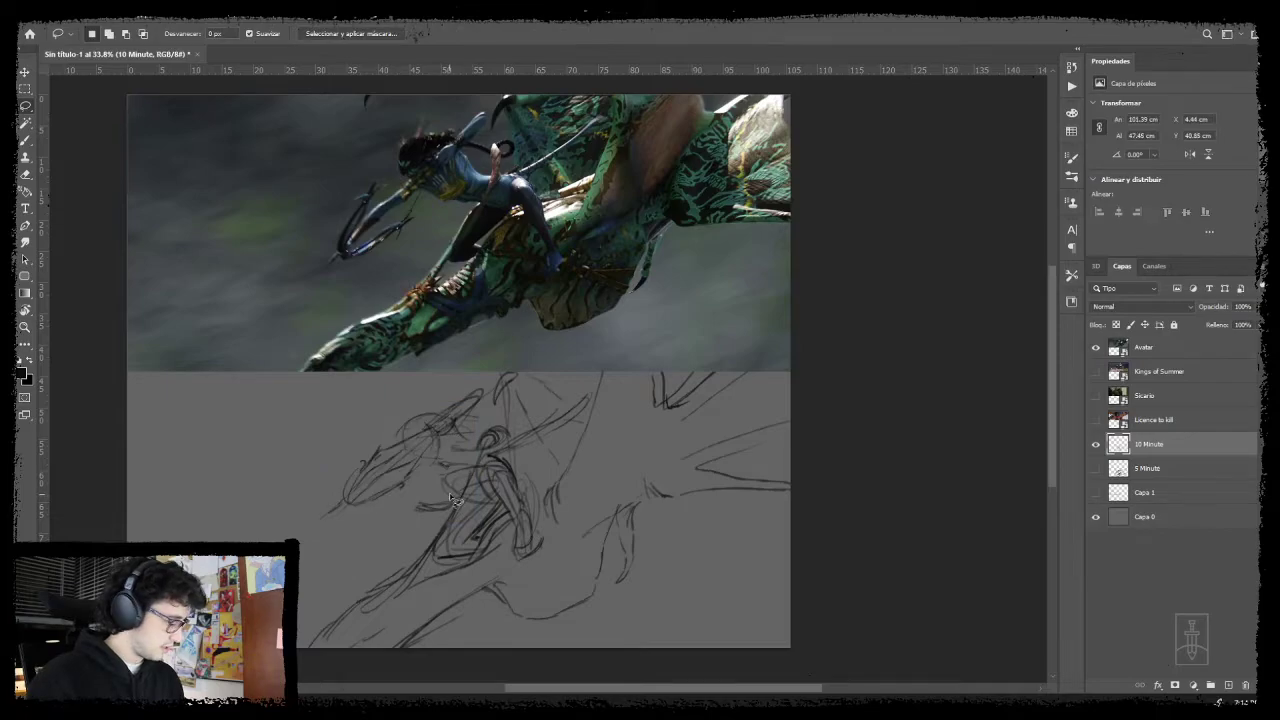
- Redraw the rider's chest and shoulder lines to reconnect the torso, and reinforce the extended arm, bow and head contours
key(b)
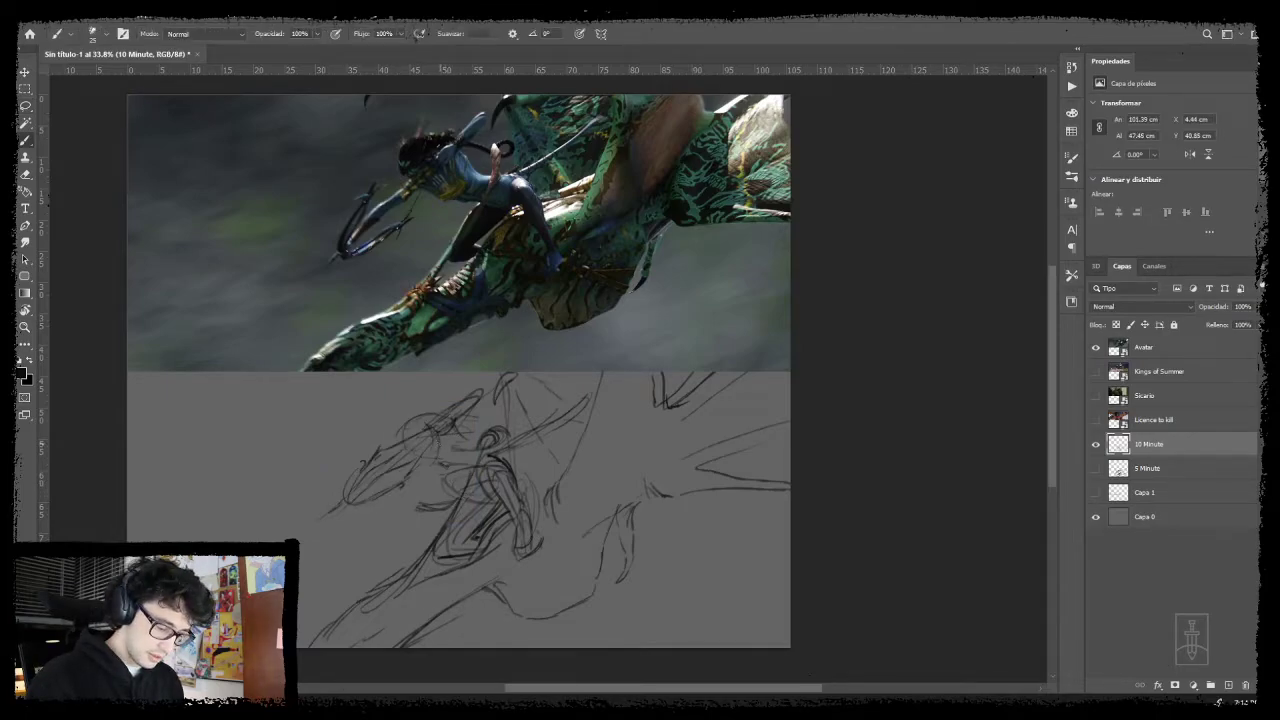
mouse_move(434, 456)
mouse_down()
mouse_move(462, 488)
mouse_move(480, 488)
mouse_move(458, 526)
mouse_move(433, 535)
mouse_up()
drag(420, 470, 336, 508)
drag(410, 448, 332, 508)
drag(438, 416, 405, 451)
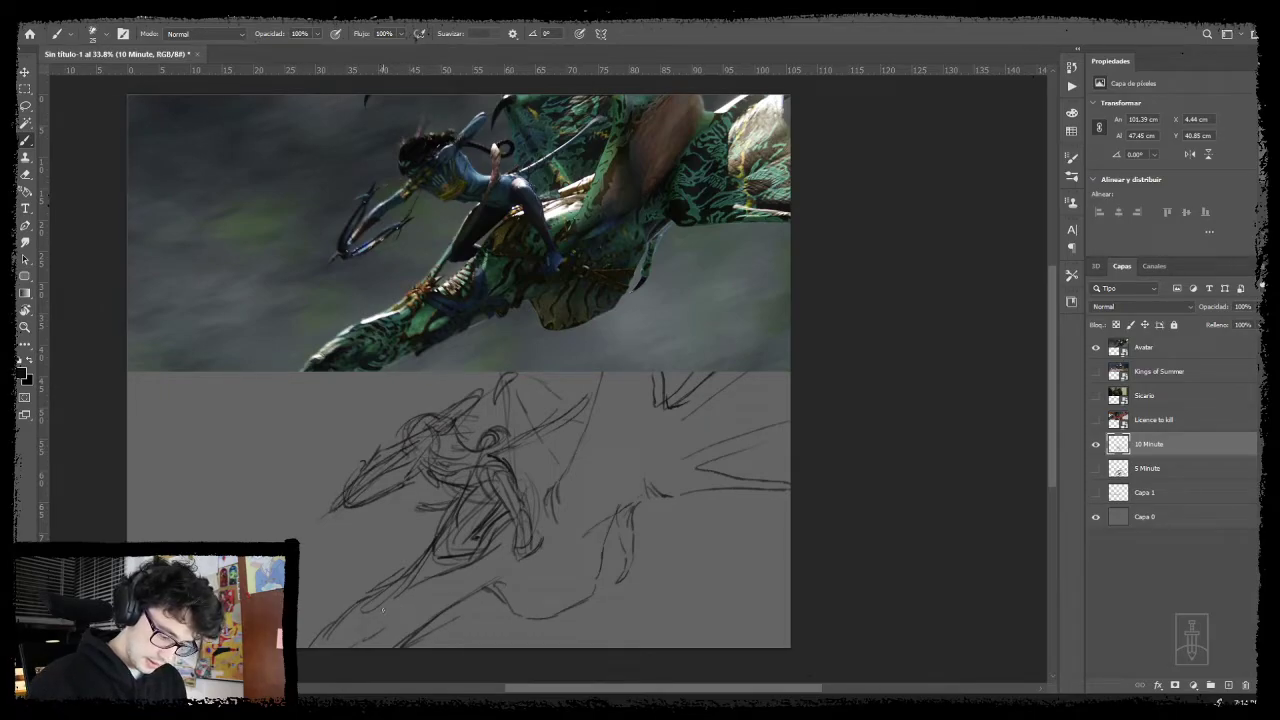
- Add a short contour along the creature's neck and curved stripe lines across its belly
drag(419, 633, 447, 615)
mouse_move(594, 556)
mouse_down()
mouse_move(533, 570)
mouse_move(497, 611)
mouse_up()
mouse_move(512, 560)
mouse_down()
mouse_move(503, 617)
mouse_move(515, 605)
mouse_up()
drag(484, 579, 473, 613)
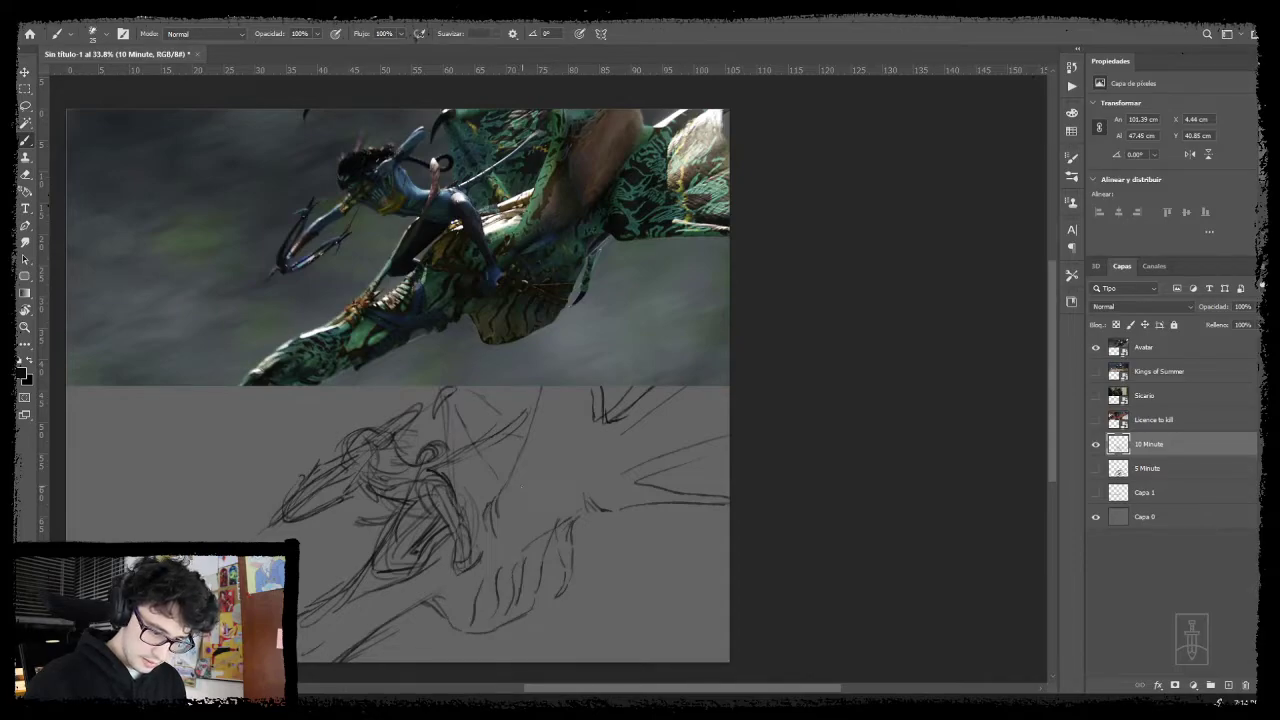
- Add muscle folds and joint details to the creature's flank, wing base and rear body
mouse_move(520, 515)
mouse_down()
mouse_move(553, 436)
mouse_move(571, 493)
mouse_up()
drag(575, 388, 560, 435)
drag(567, 483, 573, 493)
mouse_move(594, 449)
mouse_down()
mouse_move(592, 464)
mouse_move(618, 466)
mouse_move(601, 491)
mouse_up()
drag(606, 490, 668, 500)
drag(640, 446, 652, 462)
mouse_move(565, 486)
mouse_down()
mouse_move(591, 500)
mouse_move(651, 451)
mouse_move(626, 471)
mouse_move(638, 456)
mouse_up()
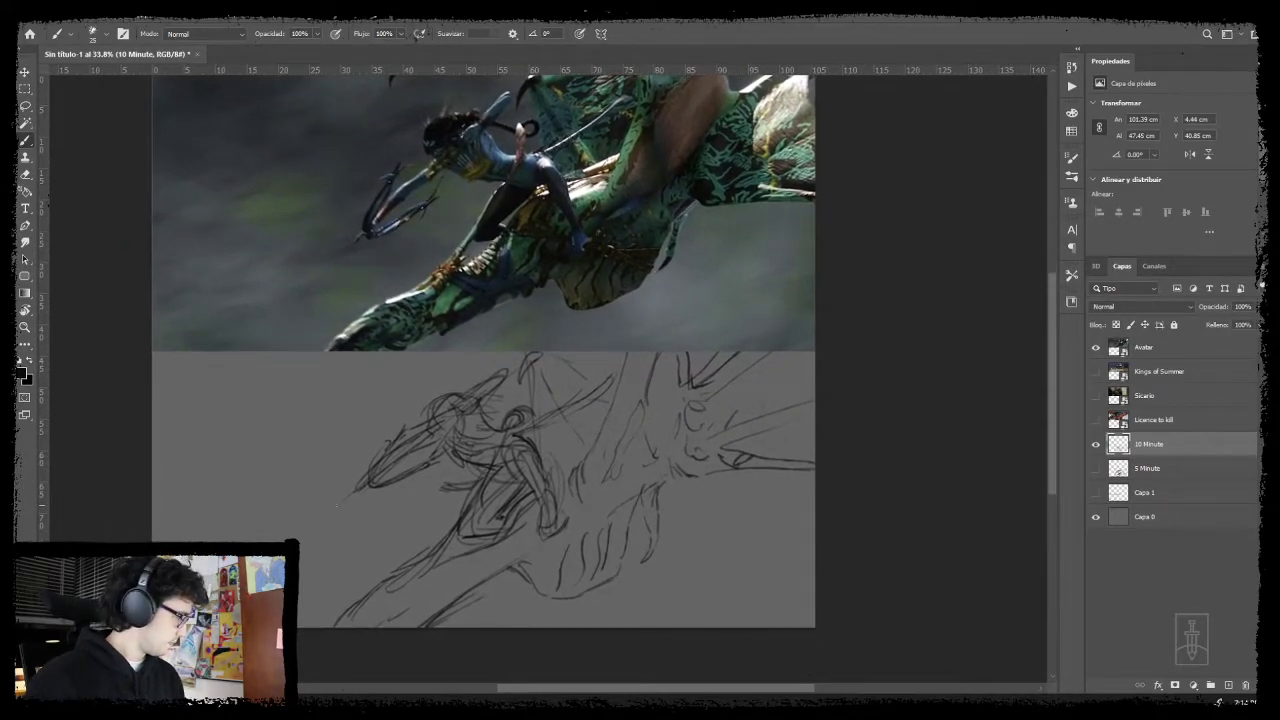
- Erase the faint stray marks beyond the bow's tip and toggle the 10 Minute layer's visibility to check the sketch
key(e)
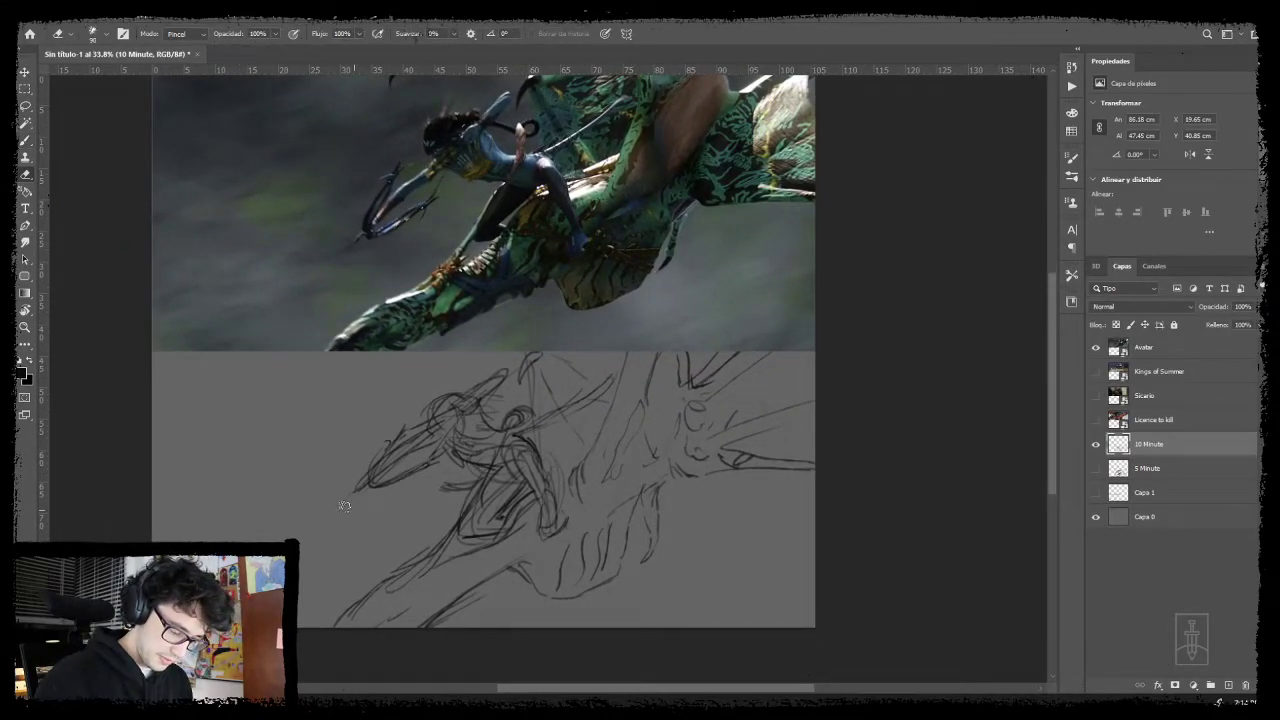
click(1095, 446)
click(1095, 446)
- Lower the 10 Minute layer's opacity to 39% and add a new layer above it
click(1249, 307)
drag(1249, 324, 1218, 326)
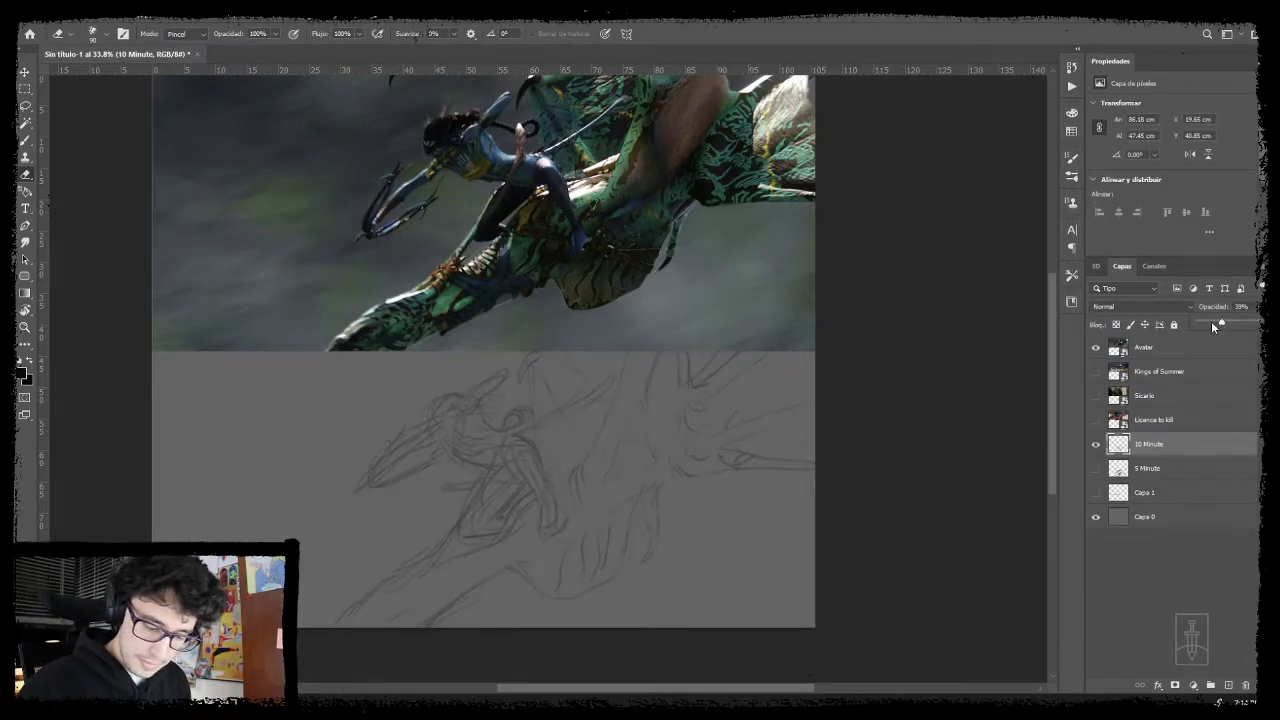
click(1228, 685)
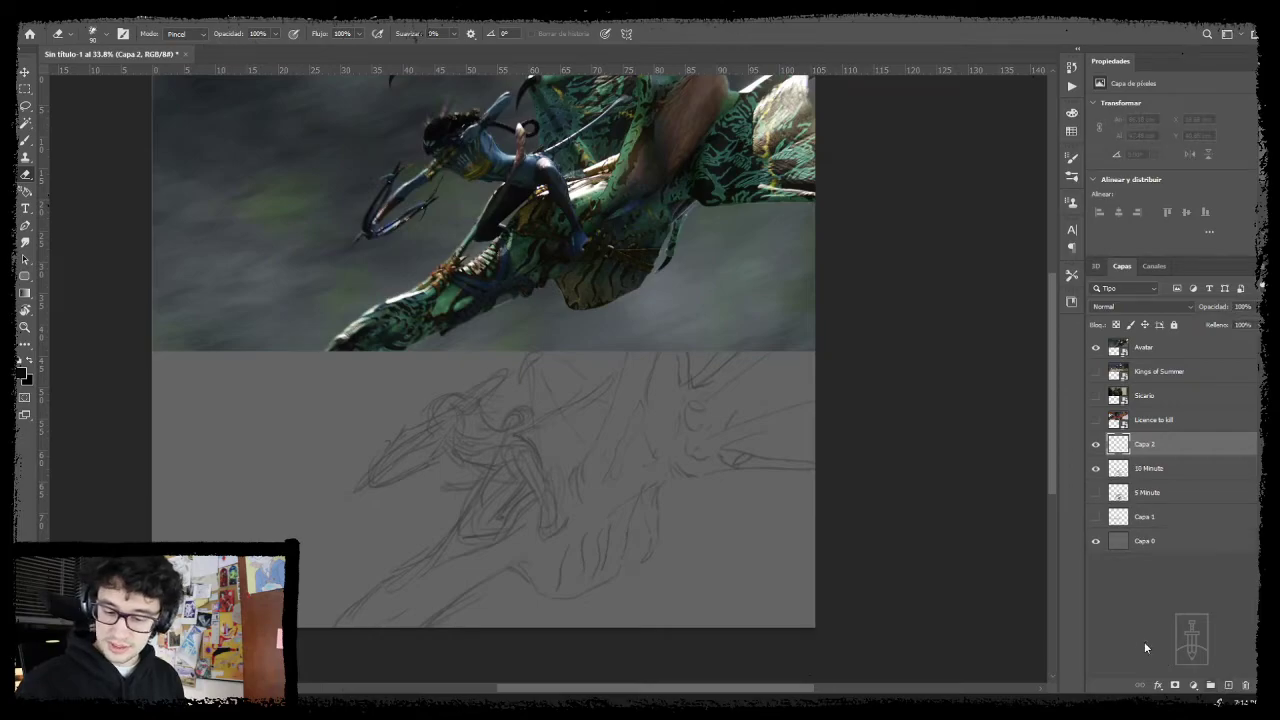
- Draw the clean, dark outline of the rider's raised arm, head and shoulder over the faded sketch on the new layer
key(z)
drag(508, 425, 520, 449)
alt+click(521, 450)
drag(559, 505, 501, 487)
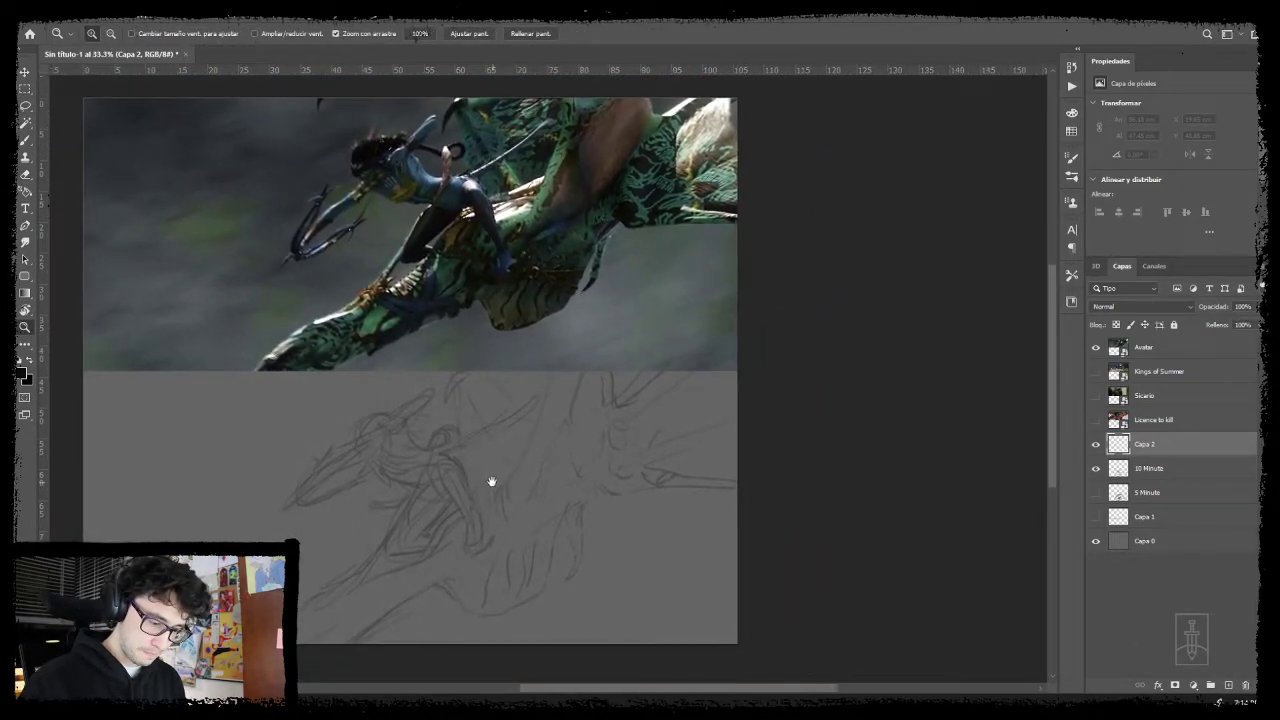
drag(420, 437, 438, 428)
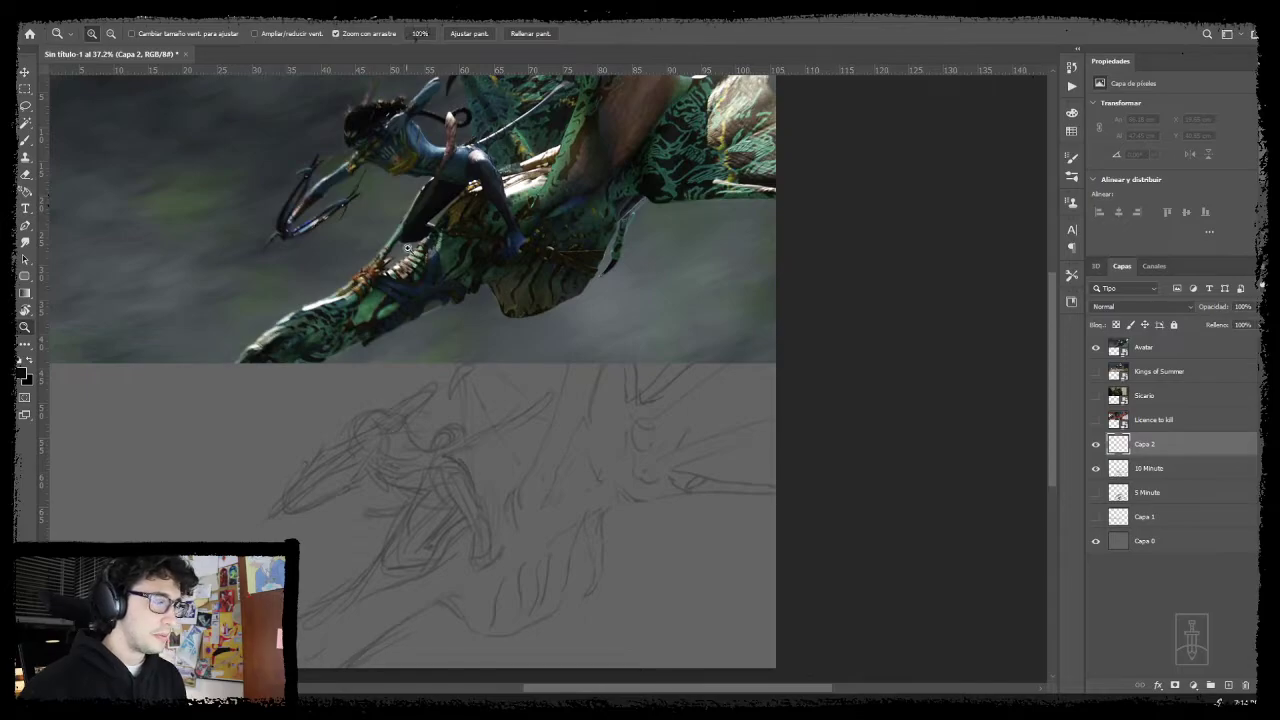
click(530, 306)
drag(461, 497, 533, 458)
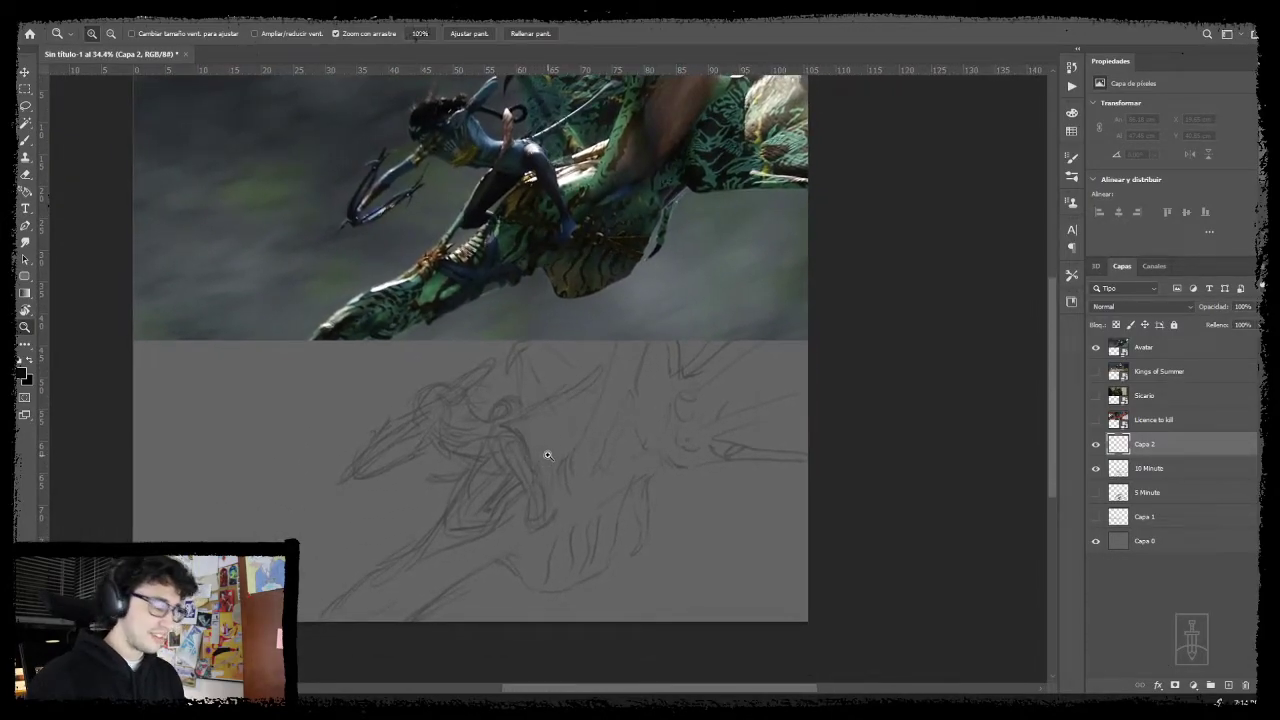
key(b)
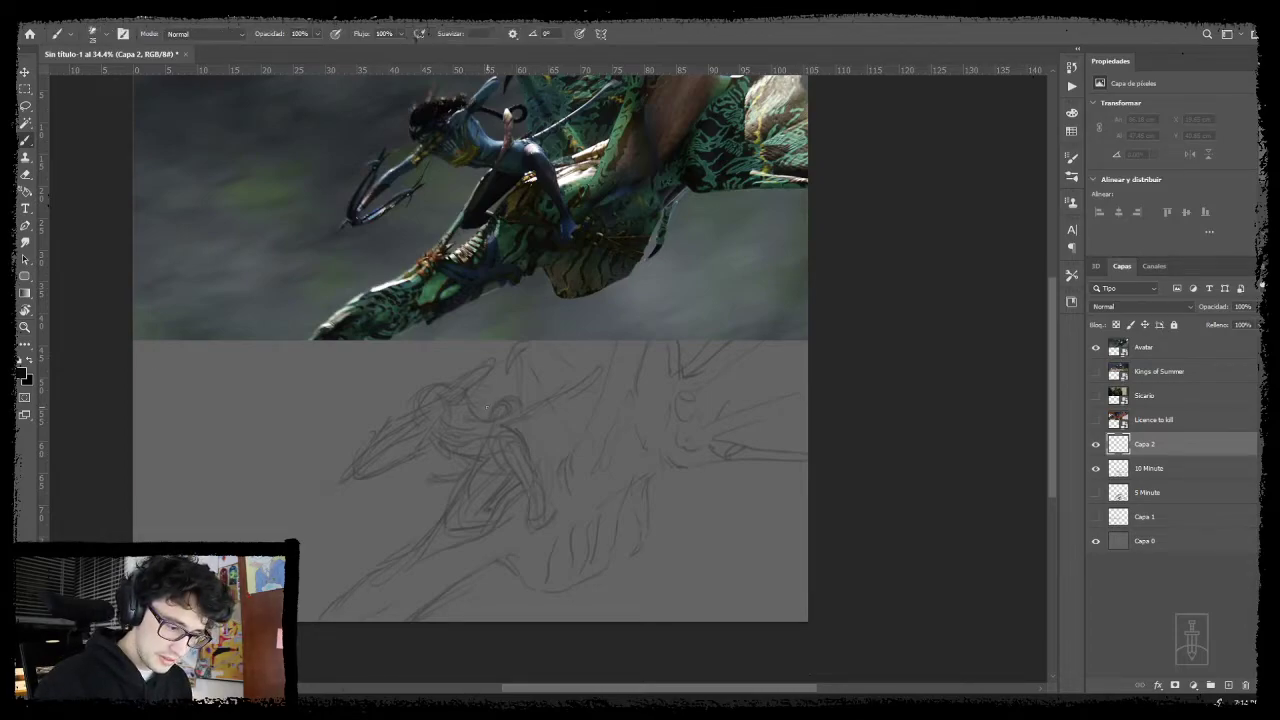
key(z)
drag(477, 403, 495, 402)
mouse_move(495, 402)
mouse_down()
mouse_move(463, 490)
mouse_move(418, 480)
mouse_up()
key(b)
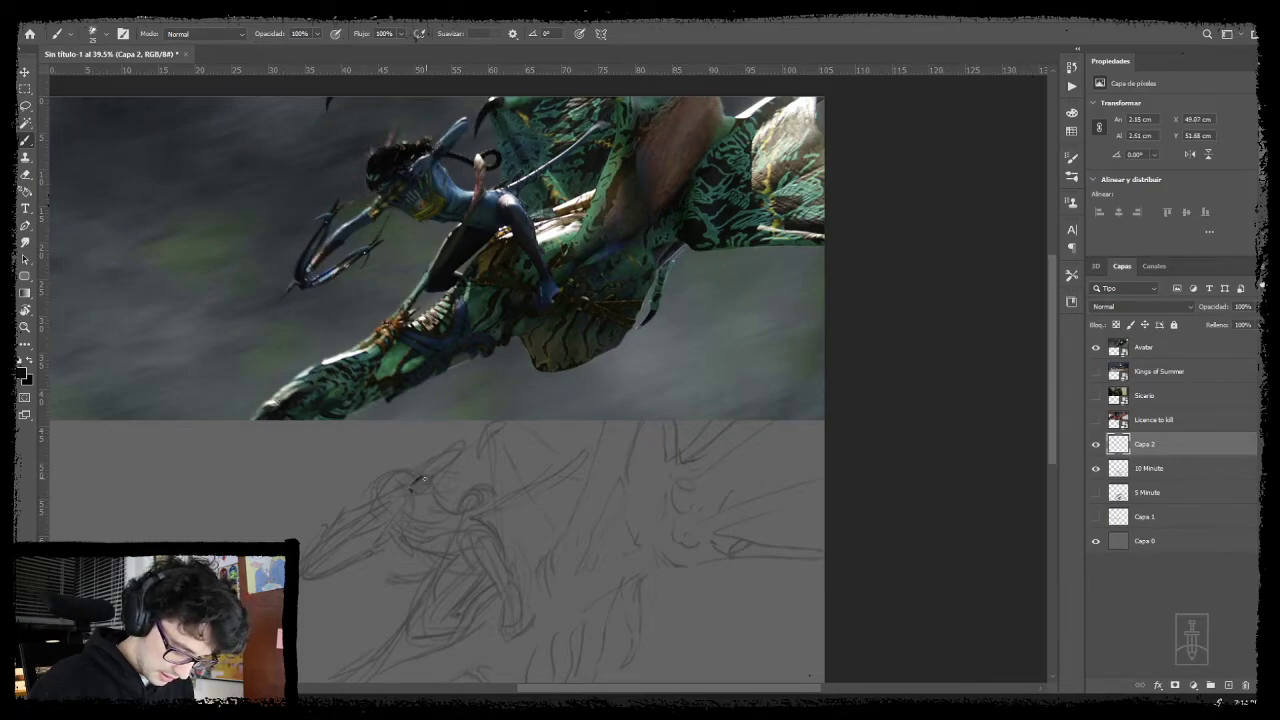
drag(421, 482, 466, 444)
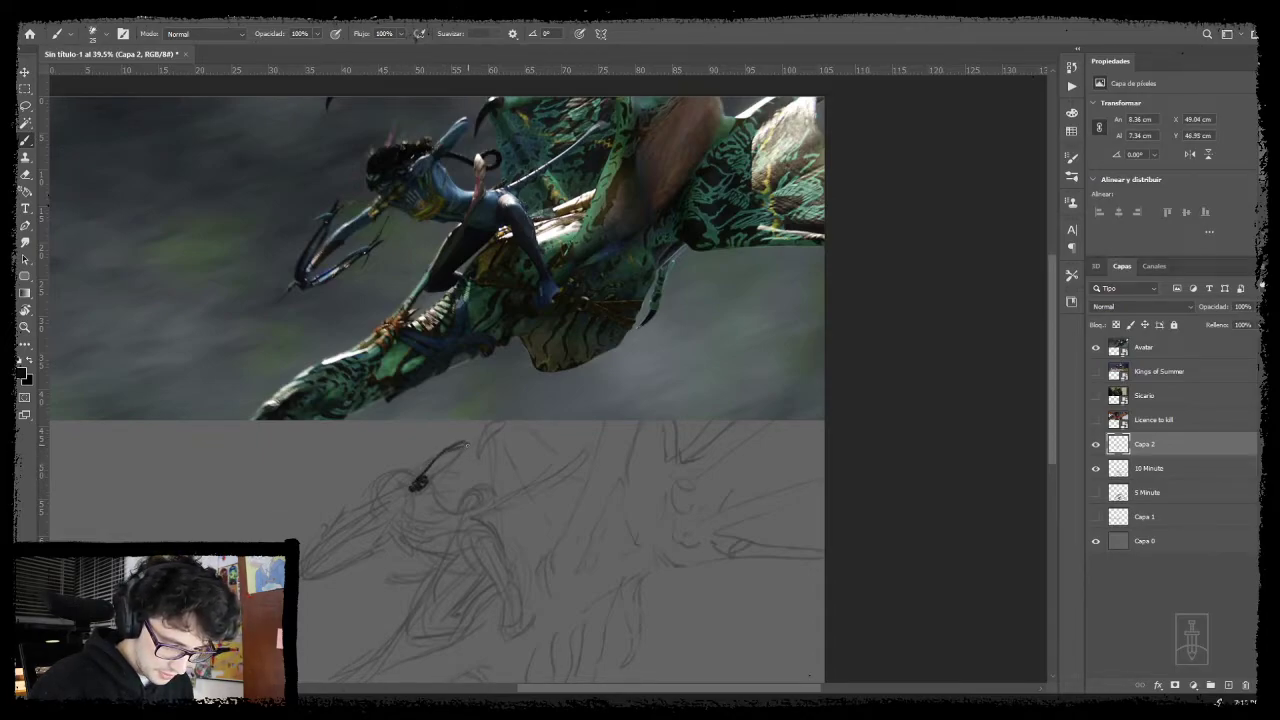
mouse_move(426, 482)
mouse_down()
mouse_move(466, 453)
mouse_move(436, 484)
mouse_move(462, 484)
mouse_move(441, 453)
mouse_move(410, 472)
mouse_move(411, 490)
mouse_move(449, 486)
mouse_move(471, 457)
mouse_move(435, 470)
mouse_move(460, 477)
mouse_move(433, 475)
mouse_move(429, 487)
mouse_move(446, 477)
mouse_move(385, 519)
mouse_up()
drag(409, 497, 372, 524)
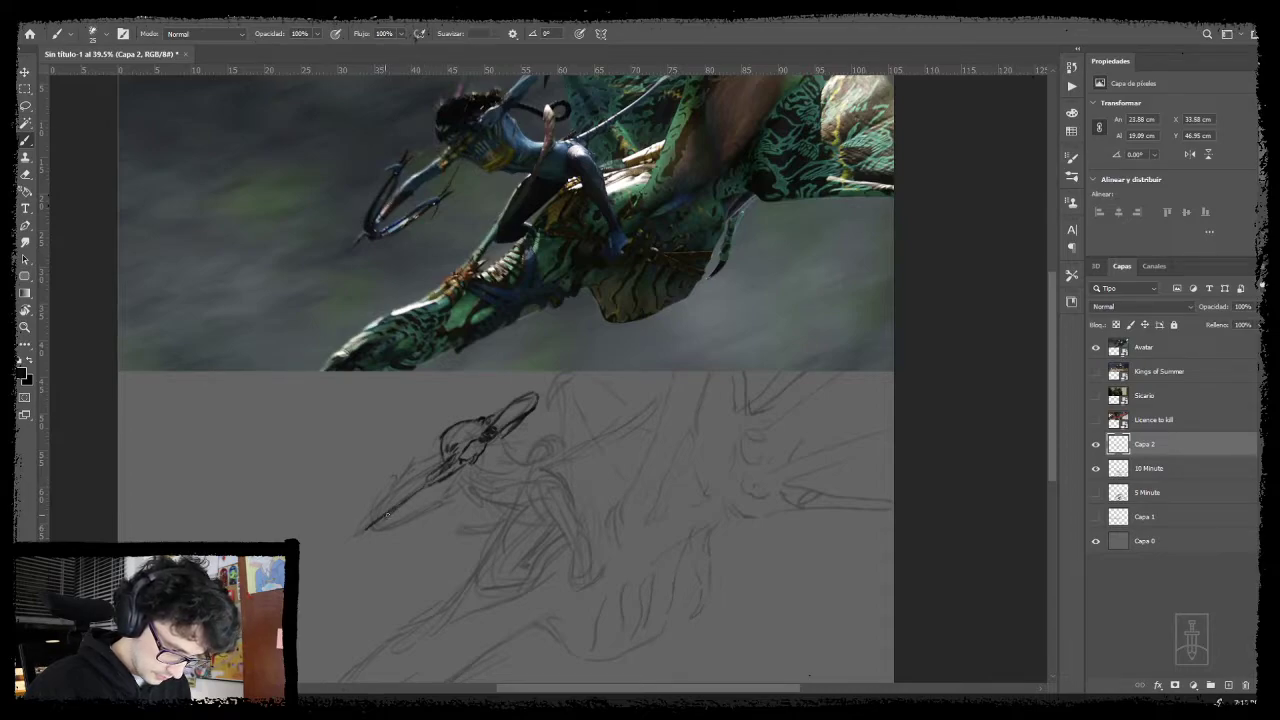
- Outline the rider's extended arm and the curved bow with its pointed limb details on the new layer
mouse_move(416, 472)
mouse_down()
mouse_move(384, 500)
mouse_move(394, 504)
mouse_up()
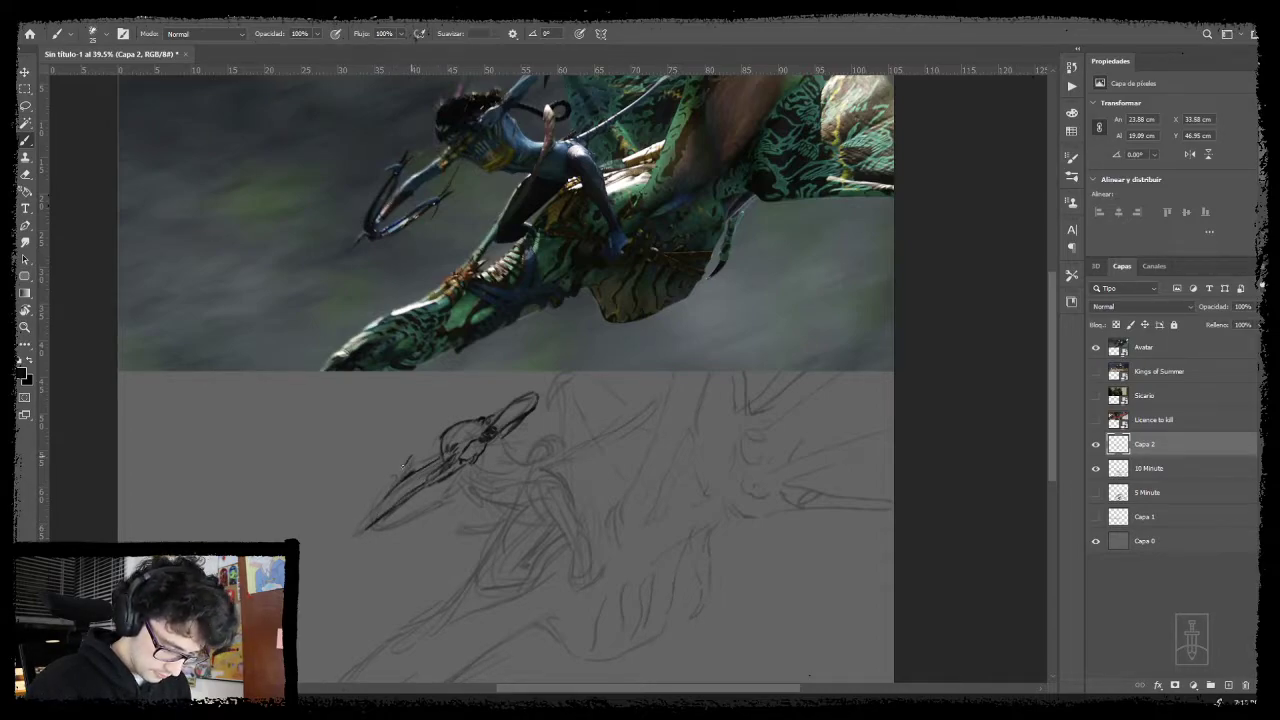
mouse_move(409, 458)
mouse_down()
mouse_move(371, 521)
mouse_move(406, 464)
mouse_up()
mouse_move(404, 460)
mouse_down()
mouse_move(397, 476)
mouse_move(388, 462)
mouse_up()
drag(389, 463, 410, 455)
mouse_move(382, 512)
mouse_down()
mouse_move(393, 489)
mouse_move(316, 538)
mouse_move(369, 520)
mouse_move(364, 496)
mouse_move(384, 490)
mouse_move(322, 520)
mouse_up()
drag(423, 468, 386, 507)
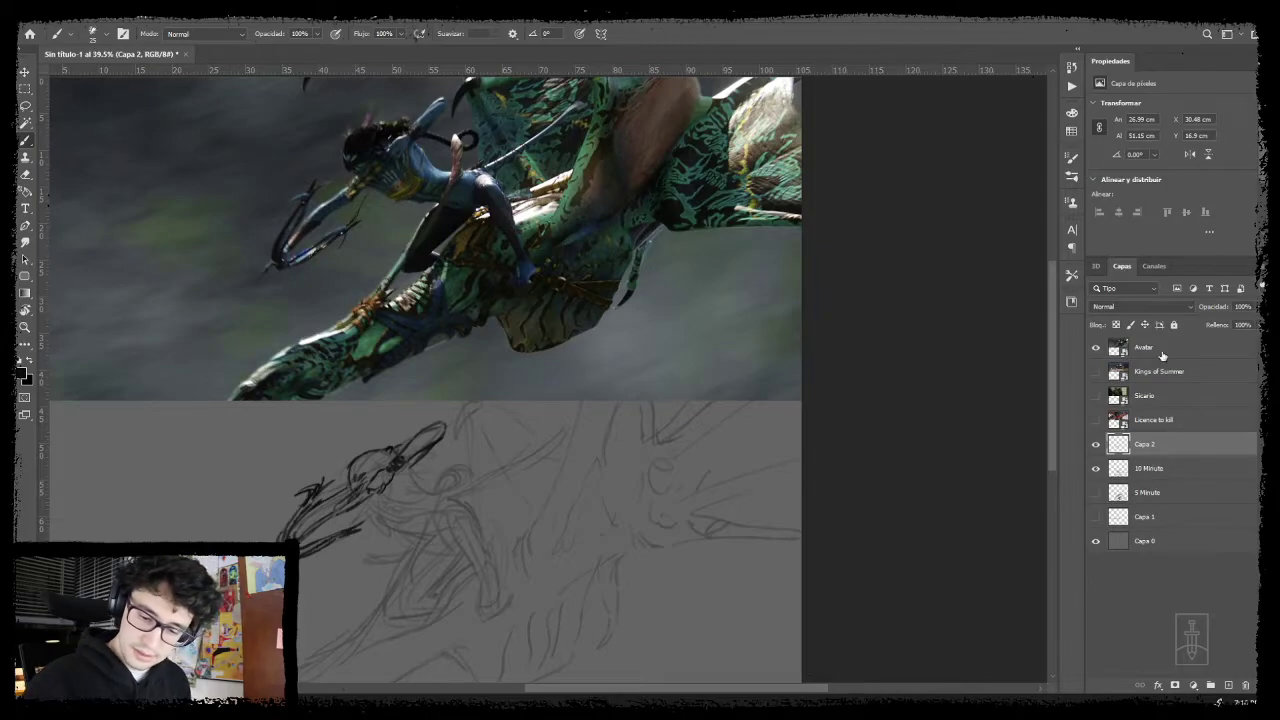
- Move the four film still layers, Avatar through Licence to kill, below the sketch layers and above Capa 0, and reselect Capa 2
click(1160, 349)
shift+click(1165, 420)
drag(1165, 420, 1180, 650)
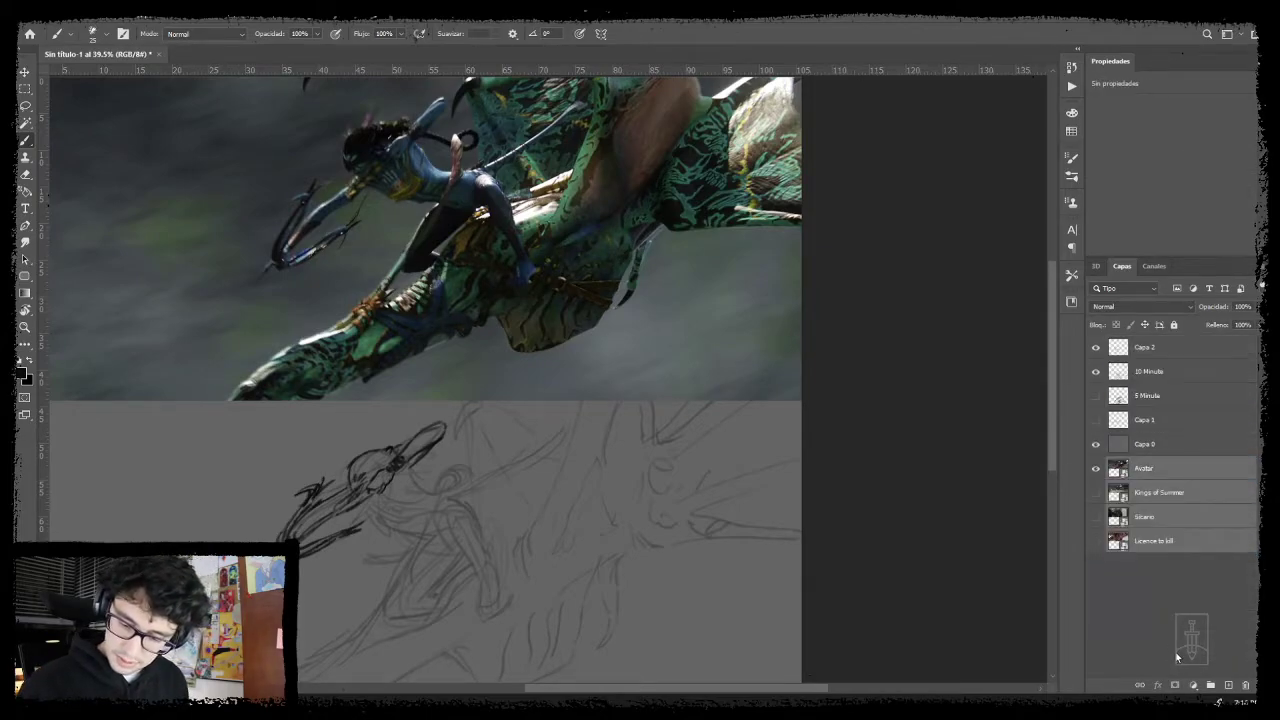
drag(1170, 472, 1170, 443)
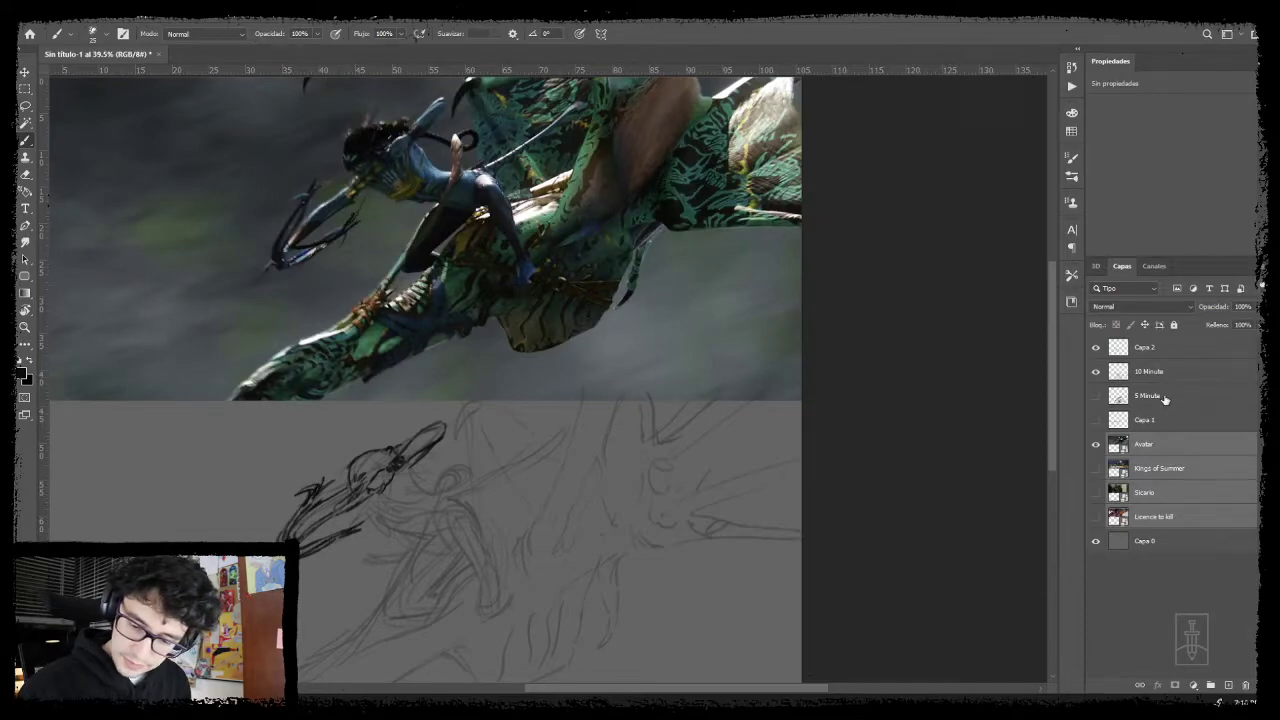
click(1146, 366)
click(1146, 348)
- Brush a few explanatory strokes across the bow in the film still
key(e)
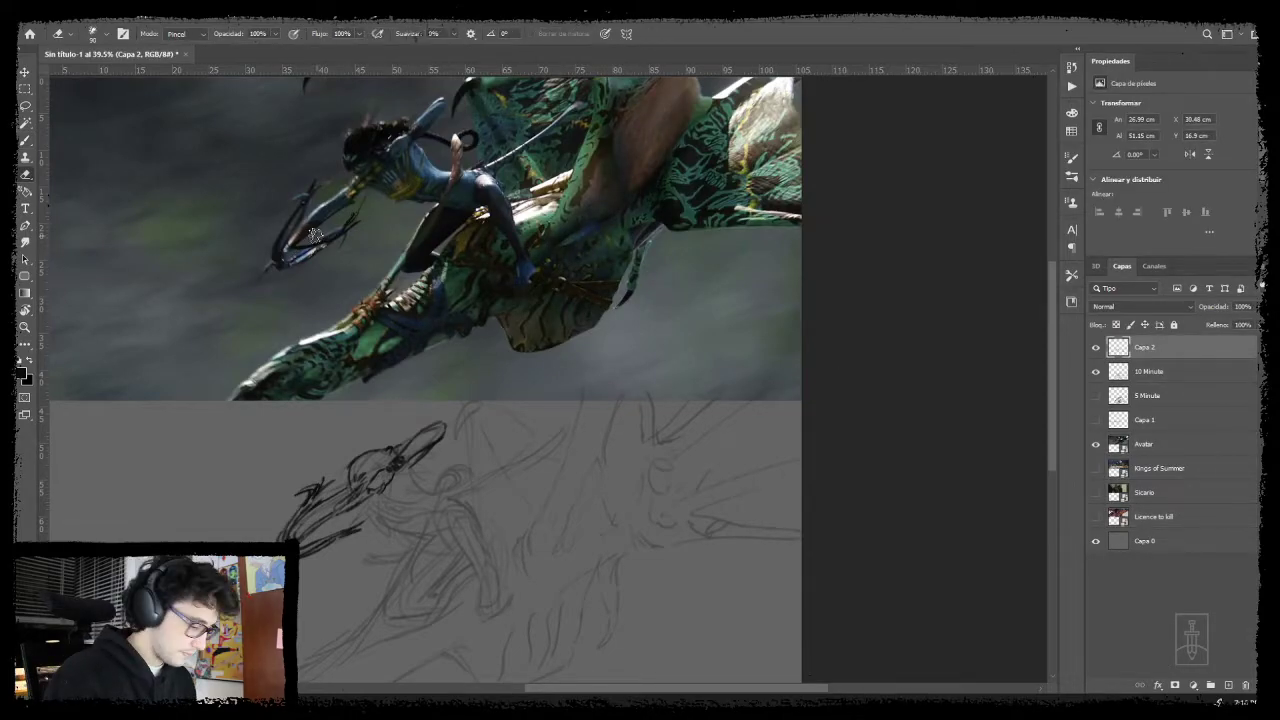
key(b)
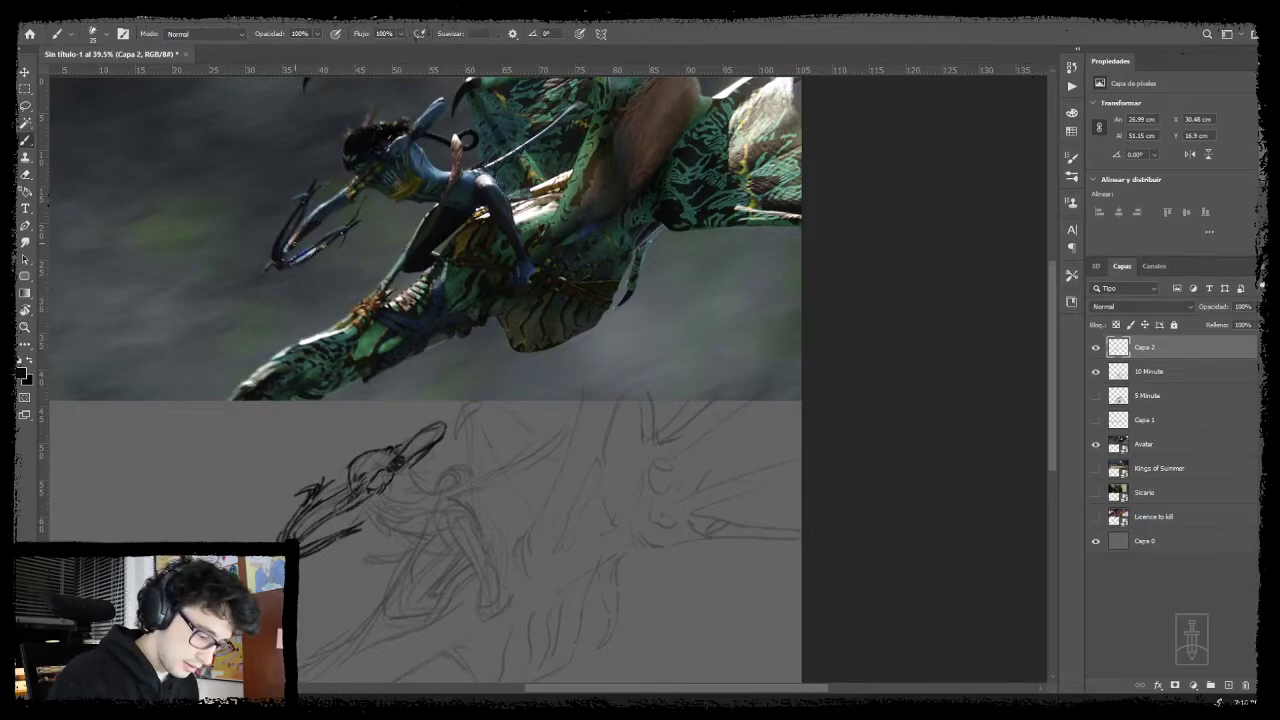
mouse_move(308, 243)
mouse_down()
mouse_move(340, 210)
mouse_move(354, 206)
mouse_move(354, 218)
mouse_move(358, 200)
mouse_up()
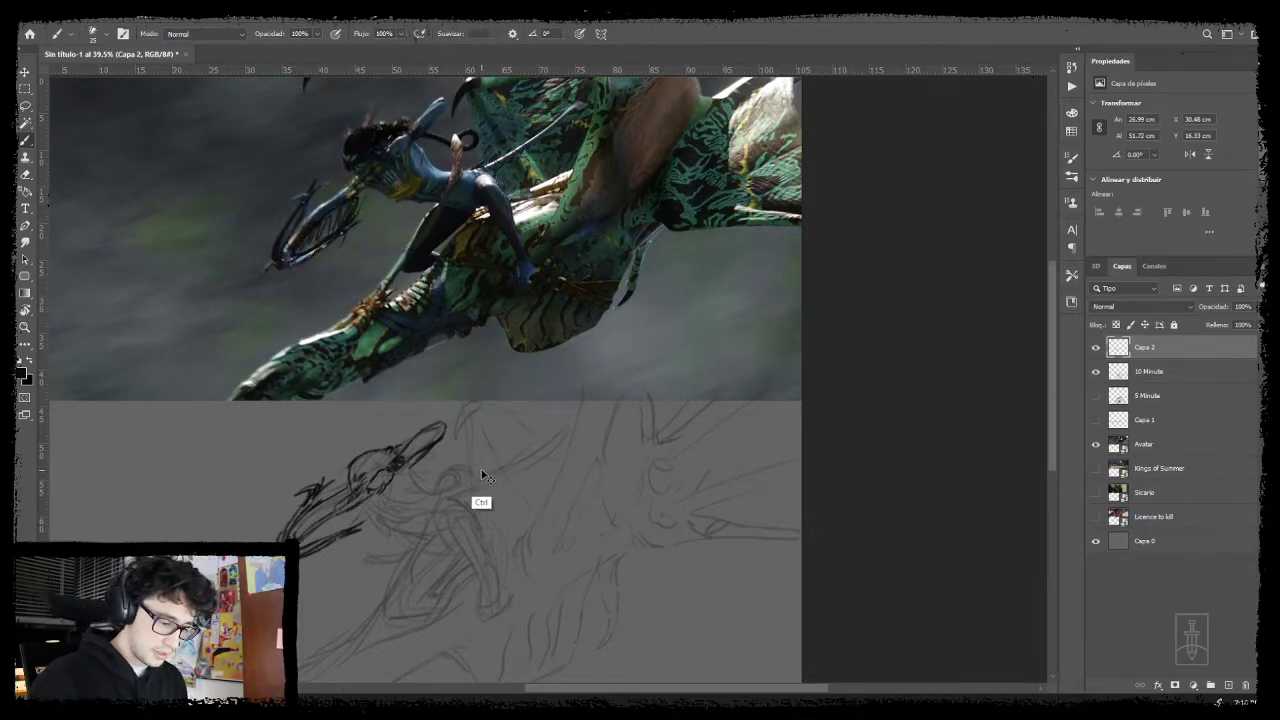
- Undo the explanatory strokes over the bow in the film still, and outline the rider's neck and chest below the head
key(ctrl+z)
key(ctrl+z)
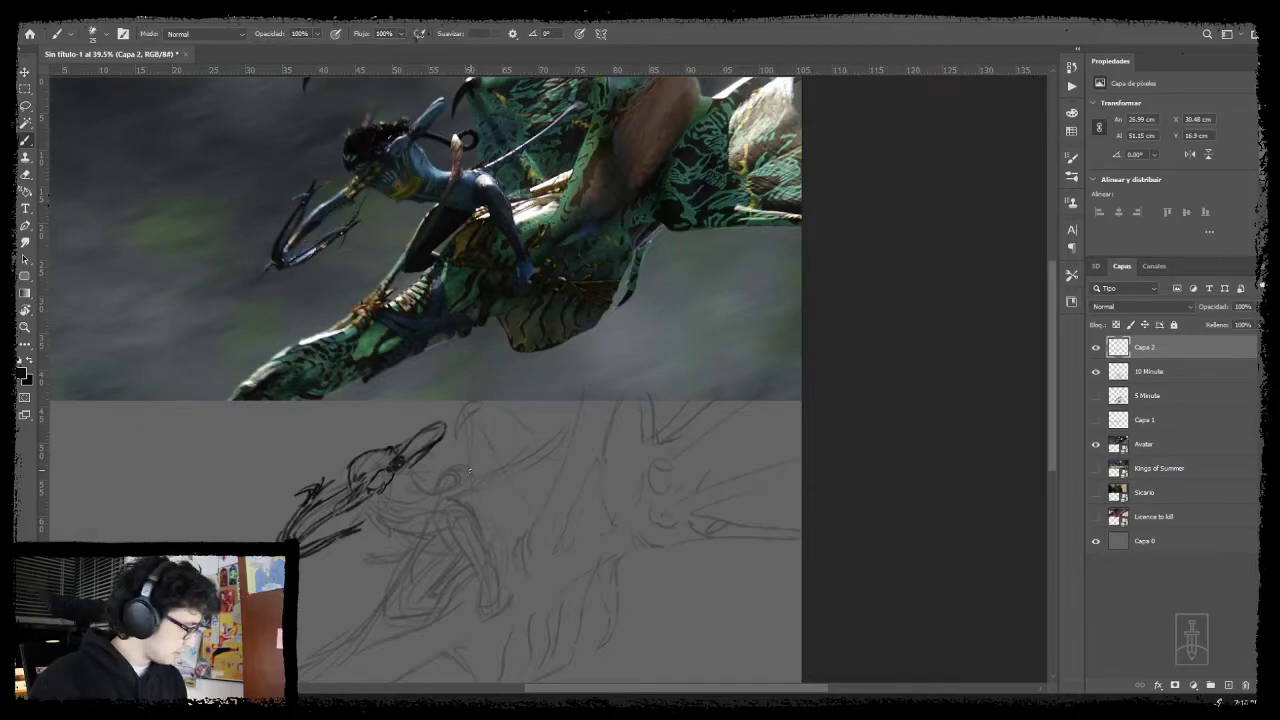
mouse_move(405, 521)
mouse_down()
mouse_move(423, 486)
mouse_move(379, 467)
mouse_move(403, 489)
mouse_move(426, 489)
mouse_move(413, 471)
mouse_move(401, 479)
mouse_move(429, 467)
mouse_up()
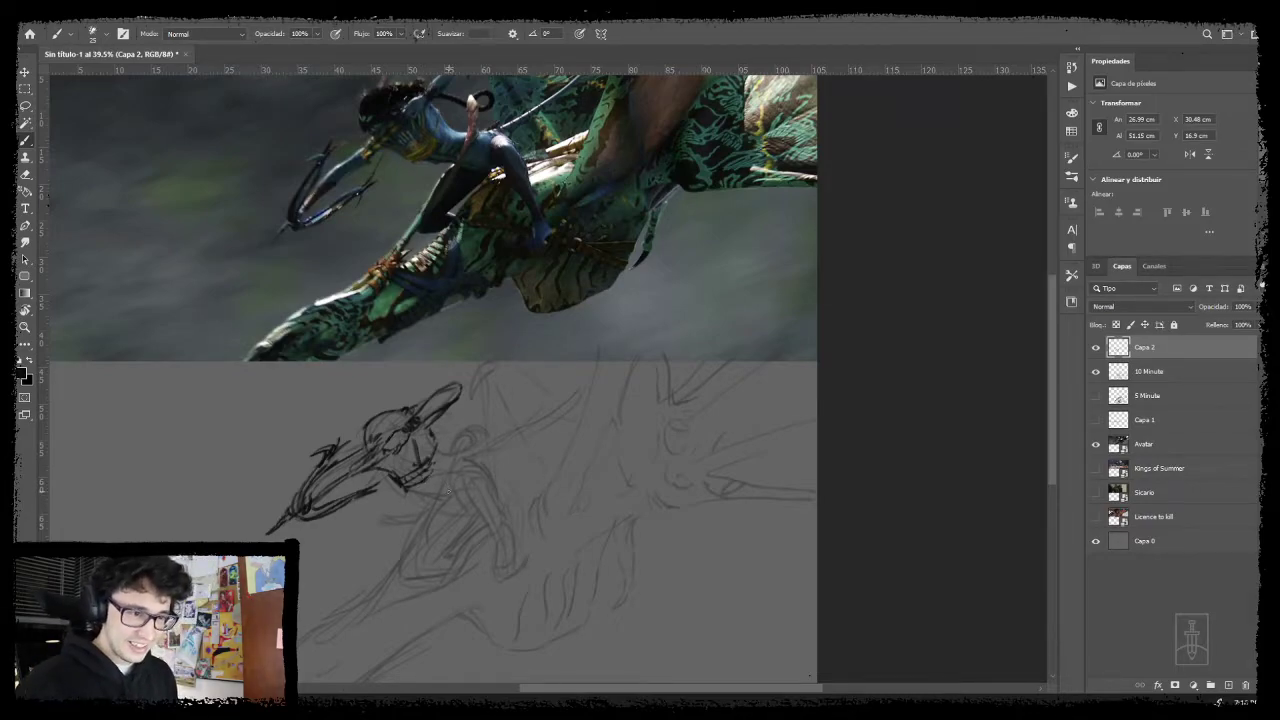
drag(450, 448, 463, 469)
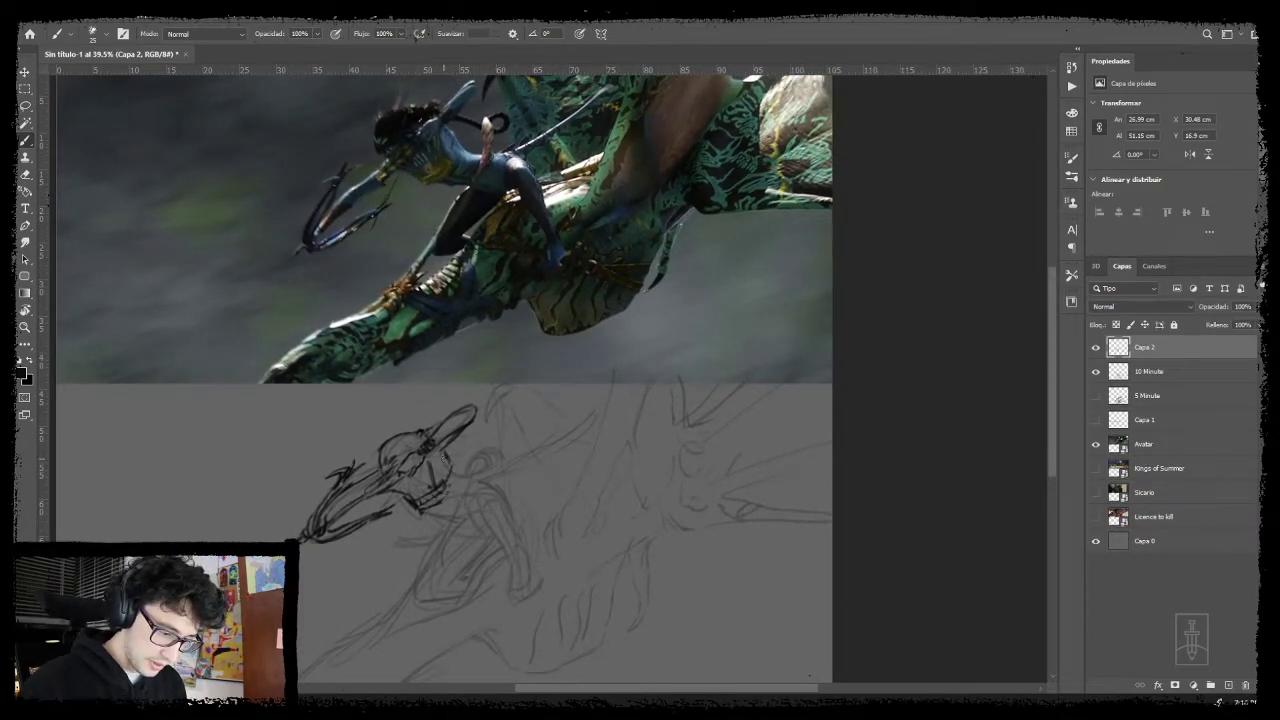
- Draw the long banded braid running from behind the rider's torso down to the creature's neck on Capa 2
mouse_move(455, 478)
mouse_down()
mouse_move(475, 496)
mouse_move(490, 446)
mouse_move(501, 462)
mouse_move(490, 485)
mouse_move(499, 458)
mouse_move(498, 472)
mouse_move(485, 488)
mouse_move(483, 472)
mouse_move(418, 578)
mouse_up()
key(ctrl+z)
mouse_move(484, 506)
mouse_down()
mouse_move(430, 566)
mouse_move(471, 522)
mouse_move(432, 592)
mouse_move(414, 585)
mouse_move(494, 544)
mouse_up()
mouse_move(496, 530)
mouse_down()
mouse_move(424, 580)
mouse_move(476, 575)
mouse_up()
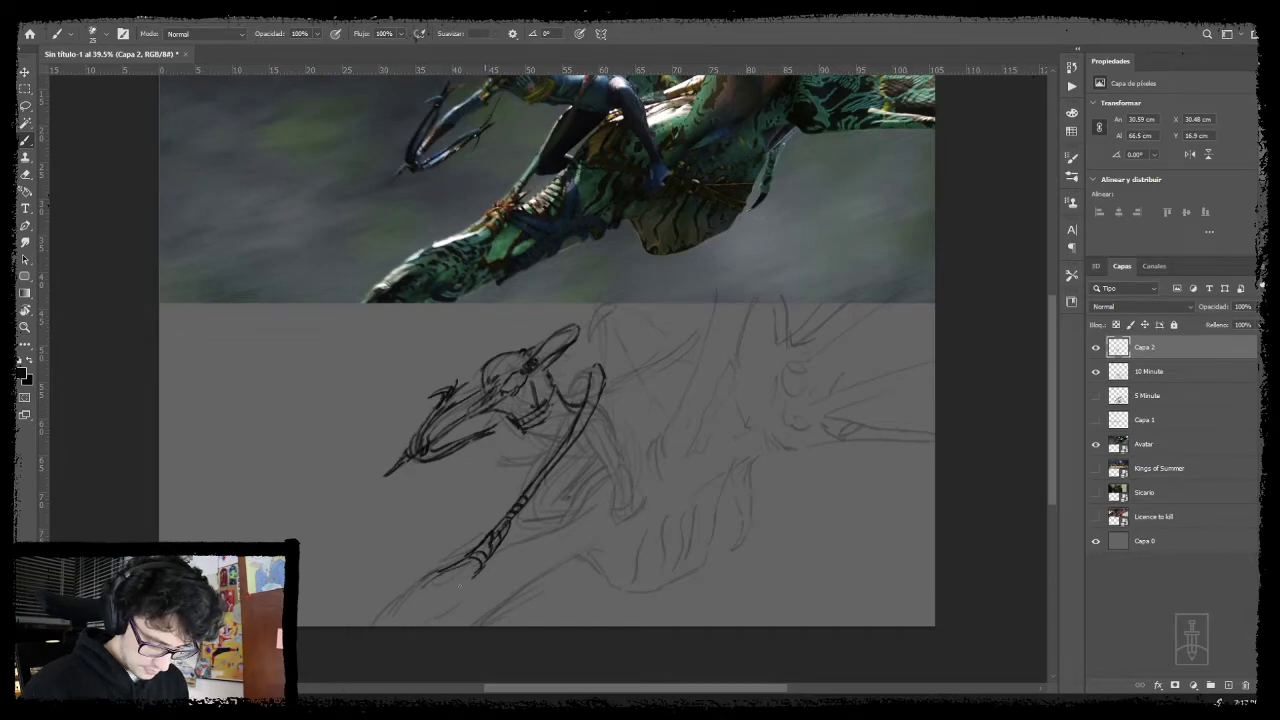
drag(500, 528, 422, 581)
mouse_move(518, 463)
mouse_down()
mouse_move(505, 503)
mouse_move(491, 500)
mouse_up()
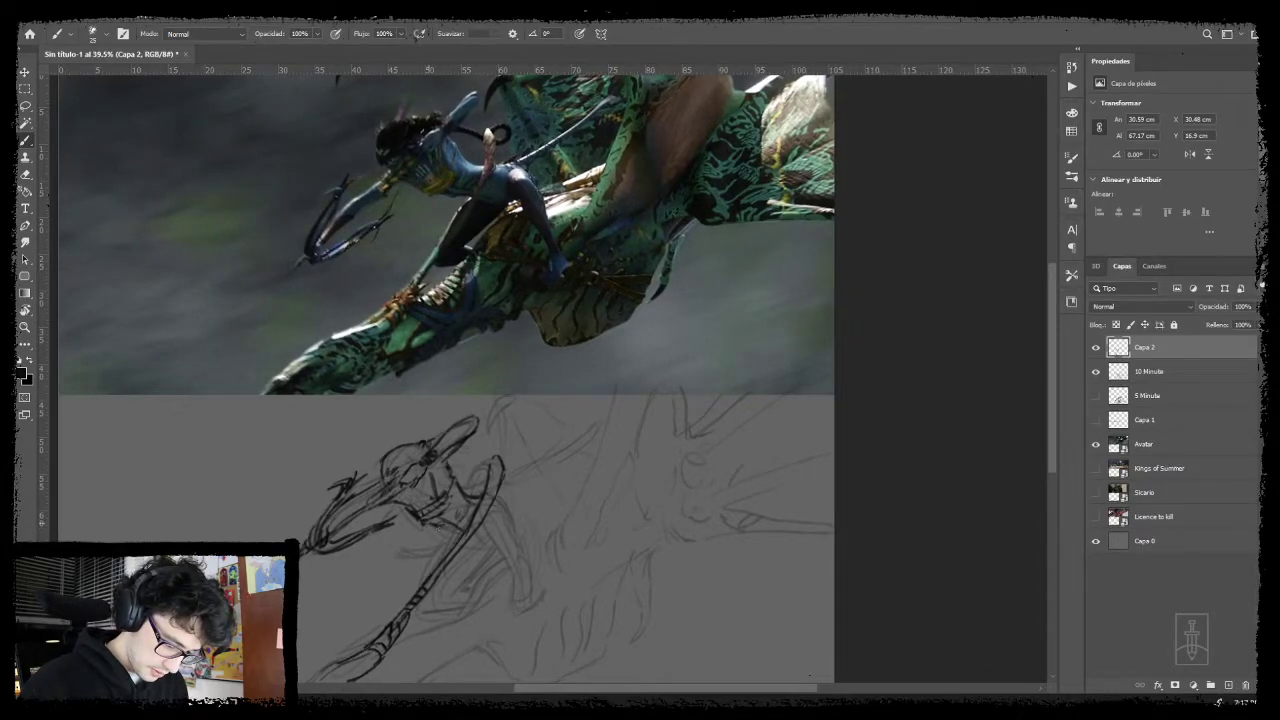
- Outline the rider's waist and the near bent leg, including the knee, thigh band, shin and foot
mouse_move(500, 543)
mouse_down()
mouse_move(394, 512)
mouse_move(449, 519)
mouse_up()
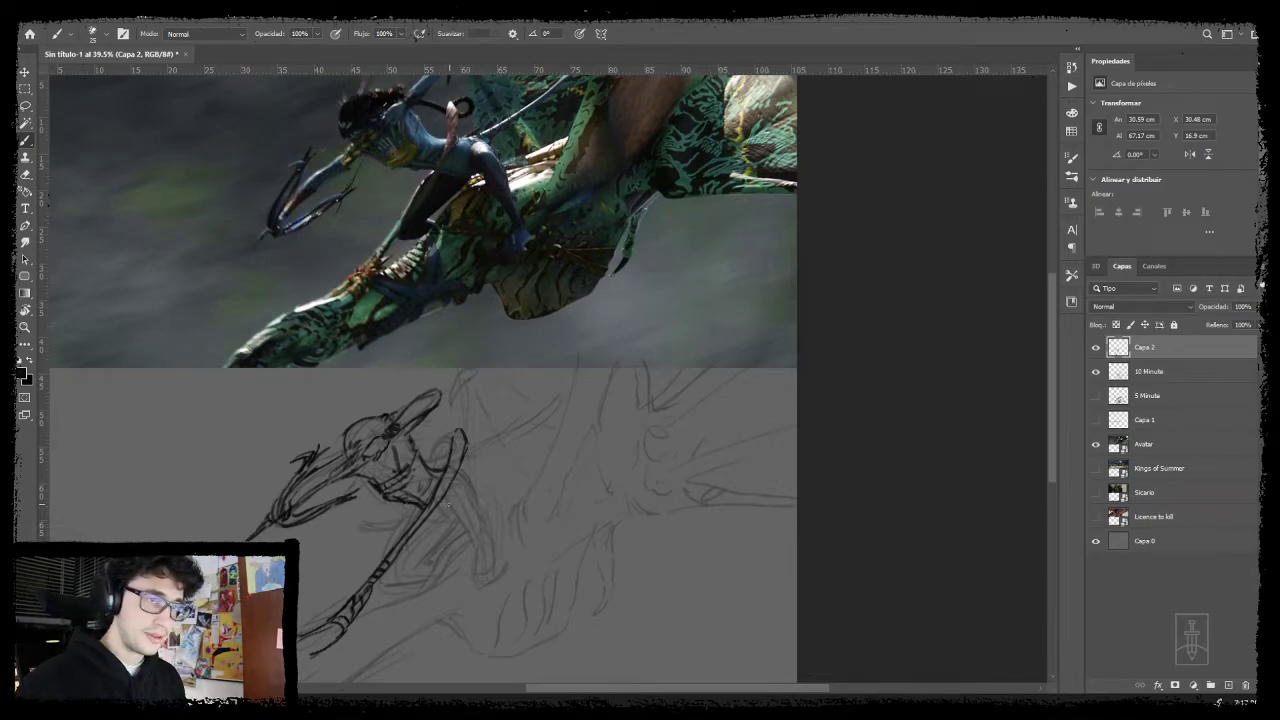
mouse_move(489, 501)
mouse_down()
mouse_move(453, 477)
mouse_move(470, 492)
mouse_move(474, 550)
mouse_move(494, 554)
mouse_move(482, 590)
mouse_up()
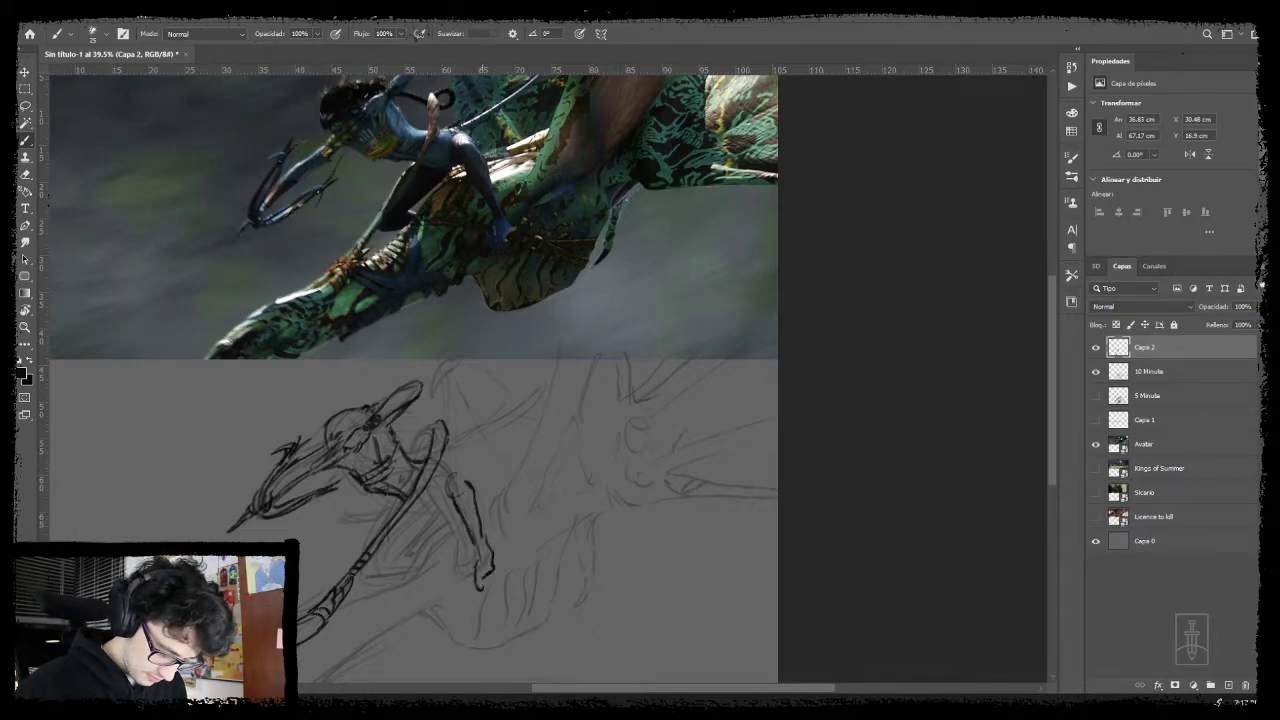
drag(474, 532, 479, 564)
mouse_move(474, 464)
mouse_down()
mouse_move(484, 494)
mouse_move(467, 535)
mouse_move(456, 500)
mouse_move(482, 516)
mouse_move(456, 542)
mouse_up()
mouse_move(465, 494)
mouse_down()
mouse_move(460, 506)
mouse_move(521, 490)
mouse_move(479, 489)
mouse_up()
mouse_move(489, 446)
mouse_down()
mouse_move(480, 475)
mouse_move(498, 488)
mouse_up()
key(ctrl+z)
mouse_move(485, 461)
mouse_down()
mouse_move(483, 488)
mouse_move(466, 508)
mouse_move(469, 497)
mouse_move(452, 503)
mouse_up()
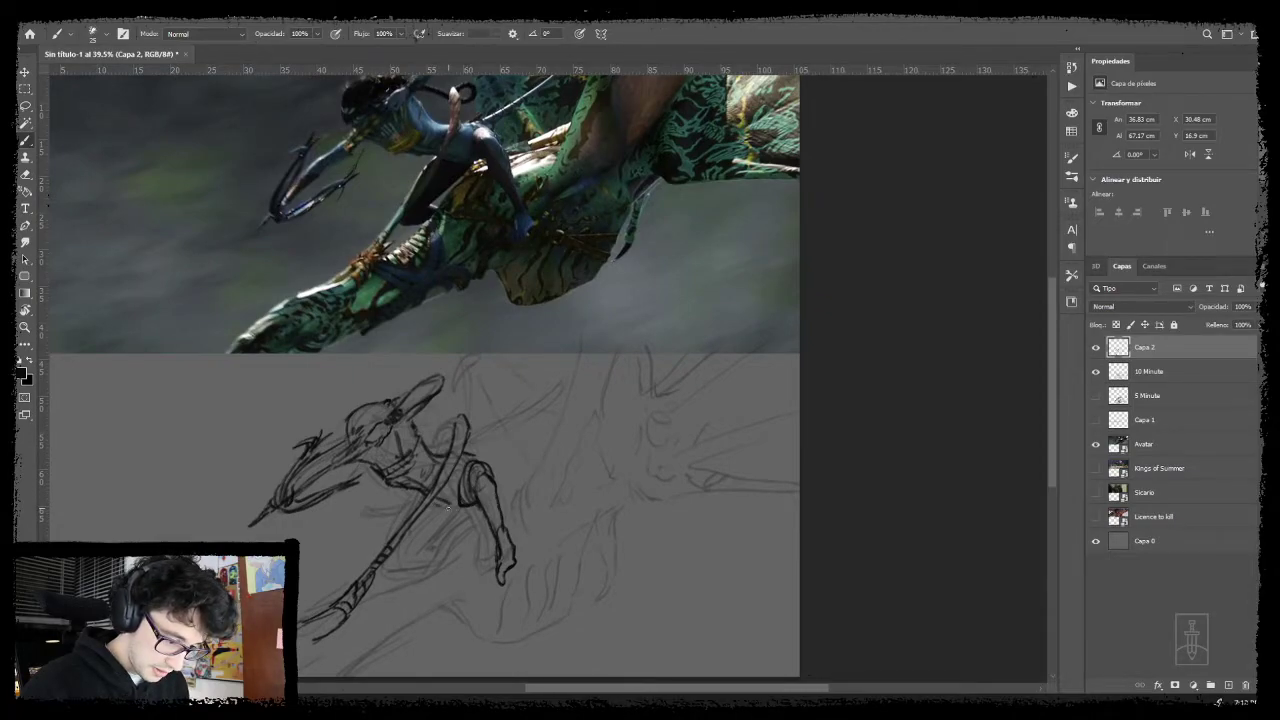
- Draw the rider's far leg folded from hip to knee, and its lower contour running back to the banded braid
mouse_move(449, 517)
mouse_down()
mouse_move(460, 506)
mouse_move(406, 530)
mouse_move(438, 558)
mouse_move(442, 532)
mouse_move(476, 500)
mouse_up()
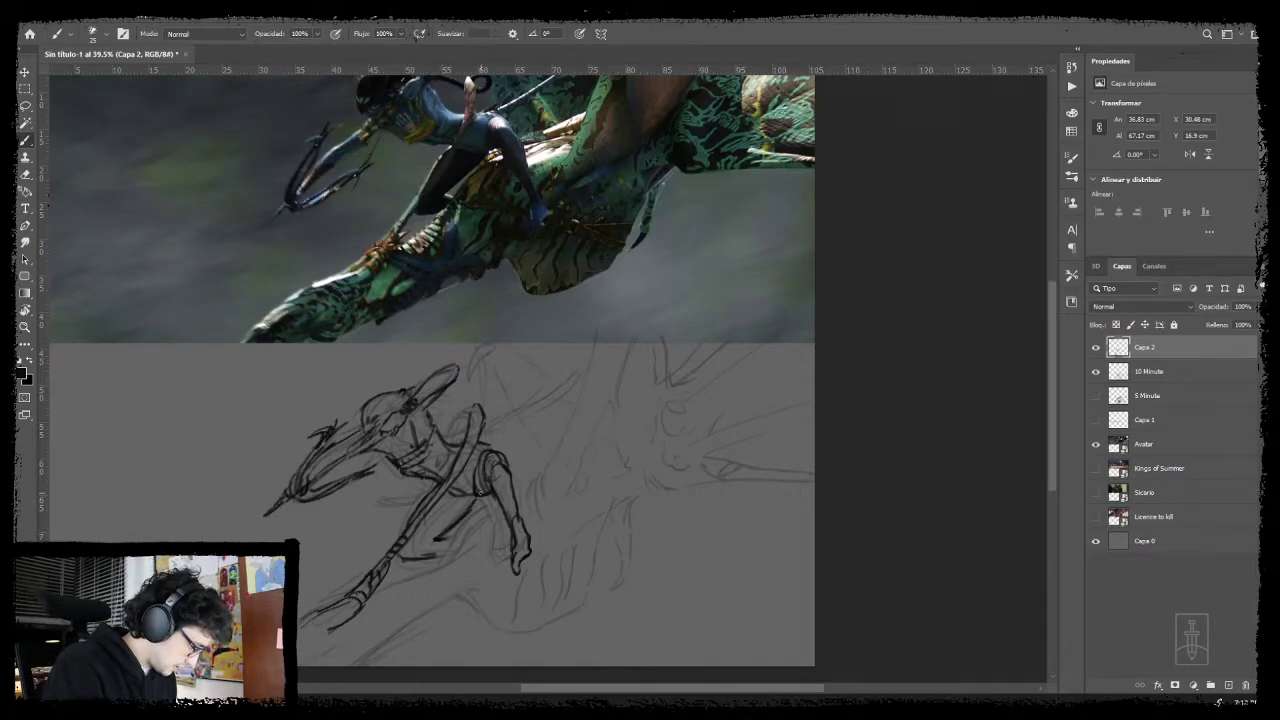
mouse_move(509, 520)
mouse_down()
mouse_move(557, 491)
mouse_move(534, 513)
mouse_up()
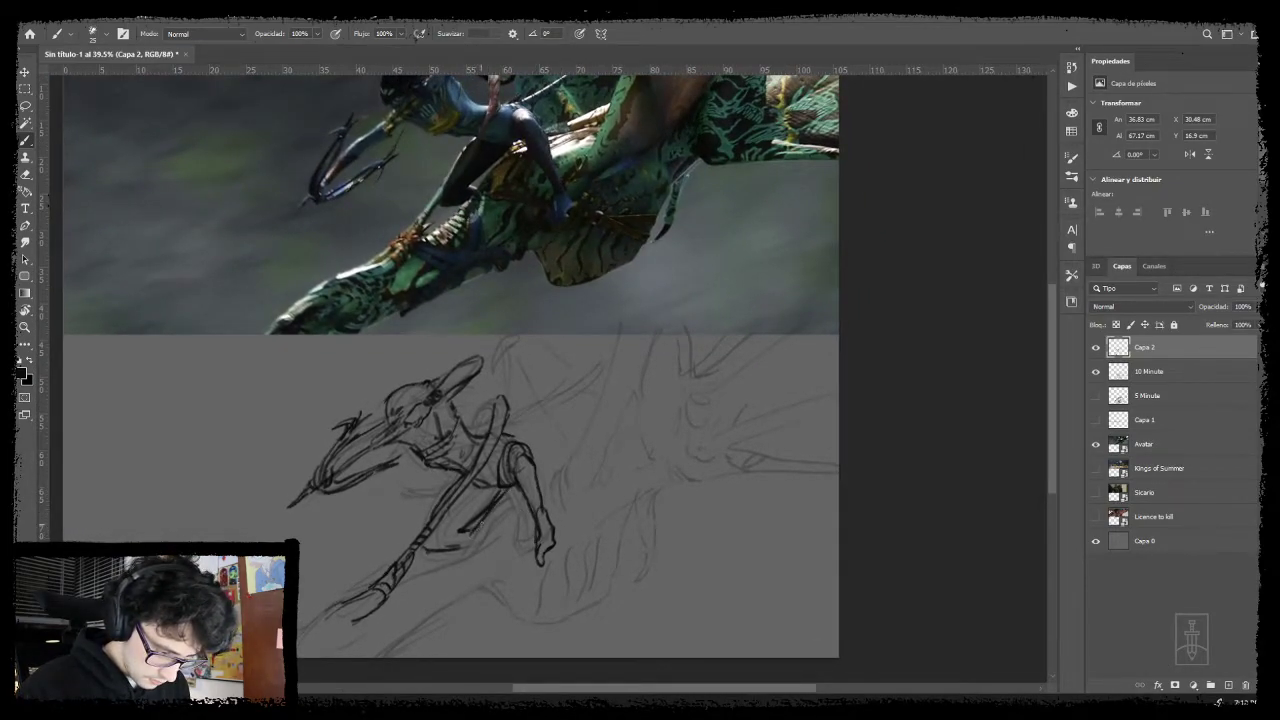
key(ctrl+z)
mouse_move(499, 489)
mouse_down()
mouse_move(476, 516)
mouse_move(512, 489)
mouse_move(440, 565)
mouse_move(407, 577)
mouse_move(475, 530)
mouse_up()
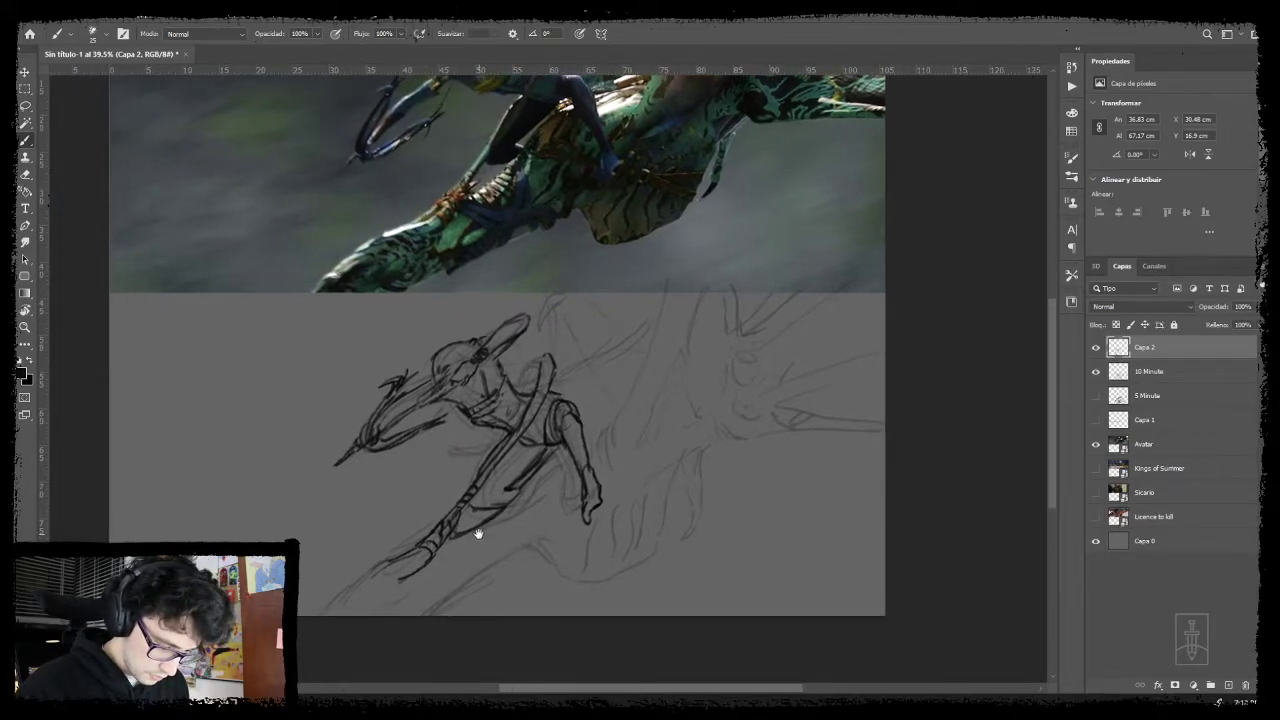
drag(565, 515, 490, 611)
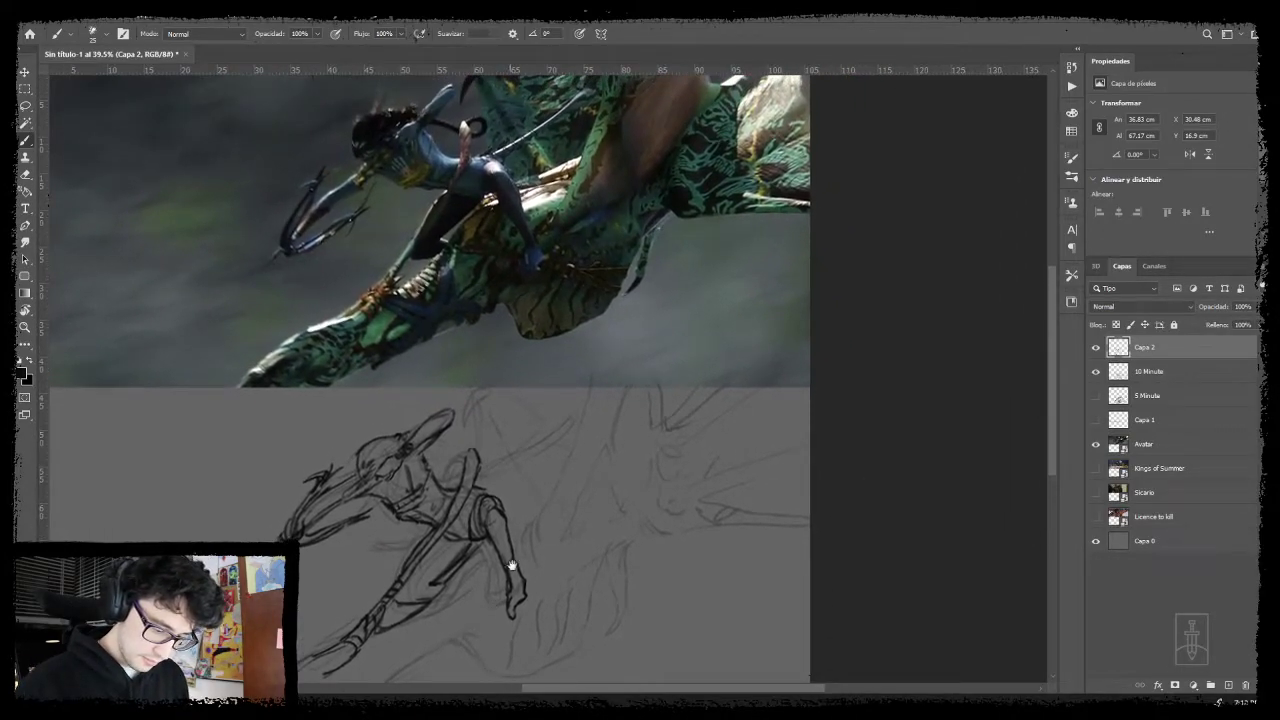
drag(516, 480, 512, 510)
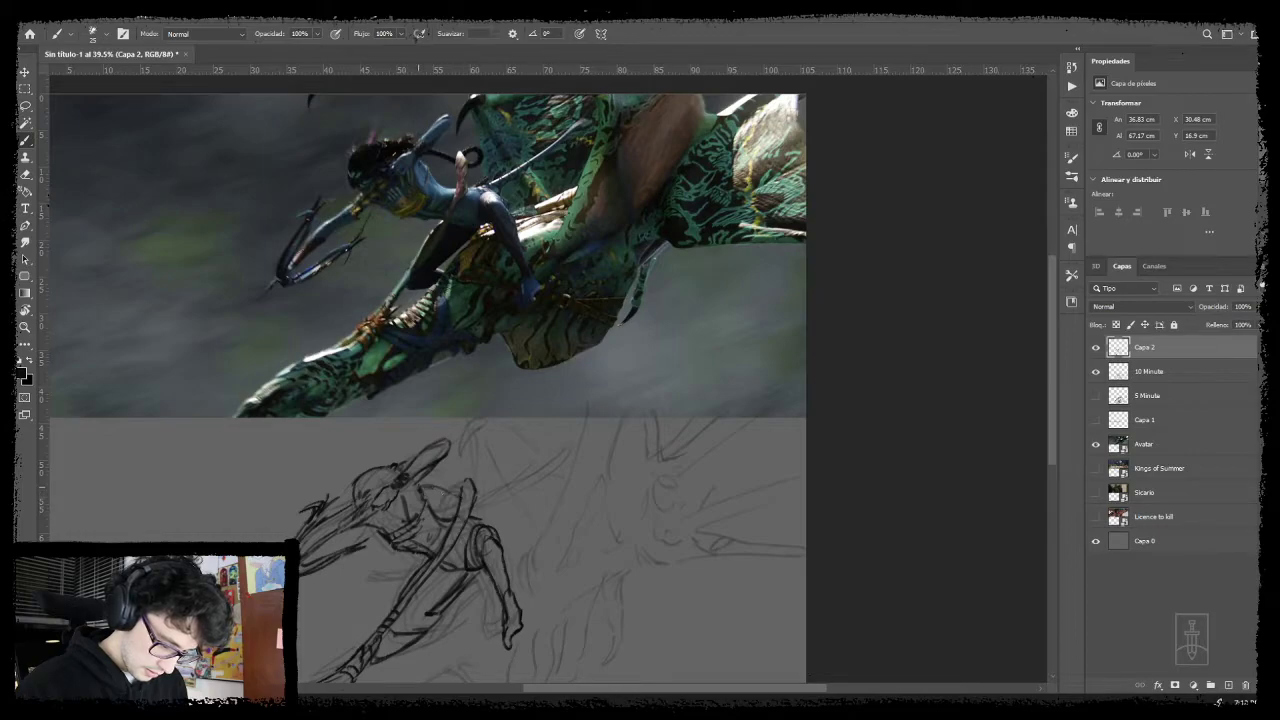
- Draw the rider's upper back contour, the round loop behind the torso and the hooked shape rising above it
drag(421, 482, 462, 494)
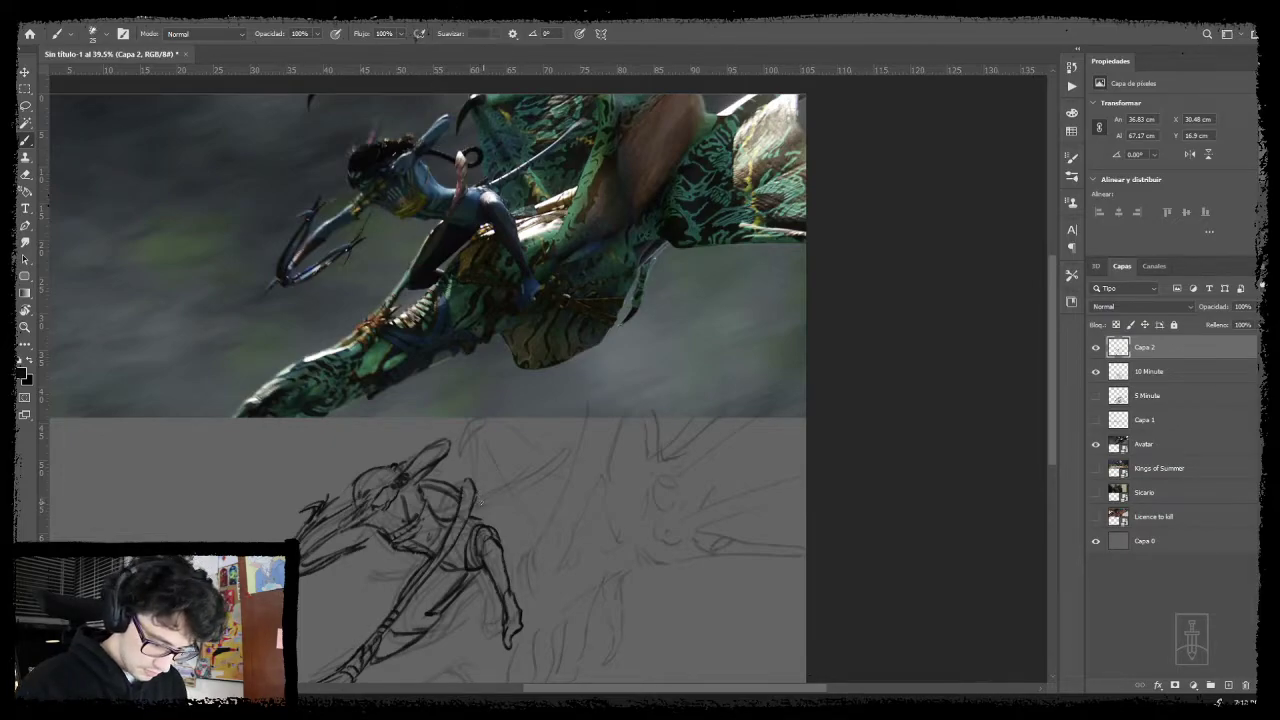
mouse_move(479, 477)
mouse_down()
mouse_move(476, 529)
mouse_move(455, 440)
mouse_move(437, 462)
mouse_move(454, 430)
mouse_up()
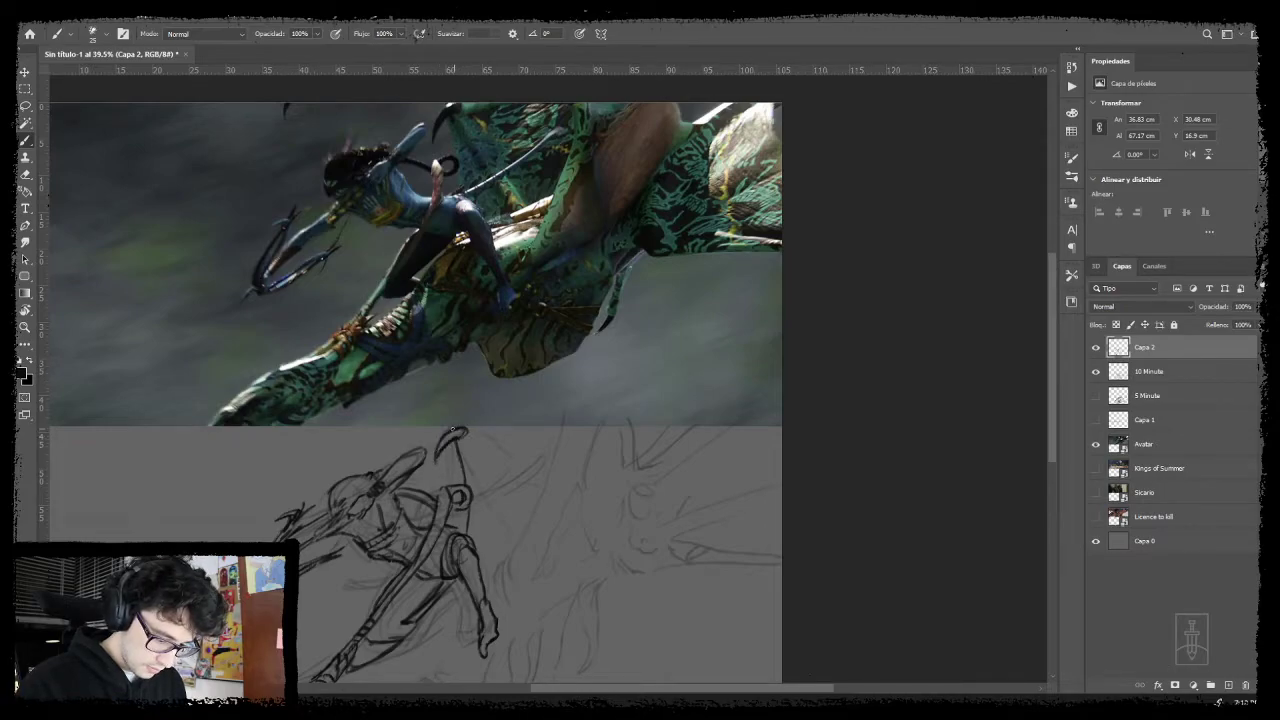
drag(506, 510, 514, 486)
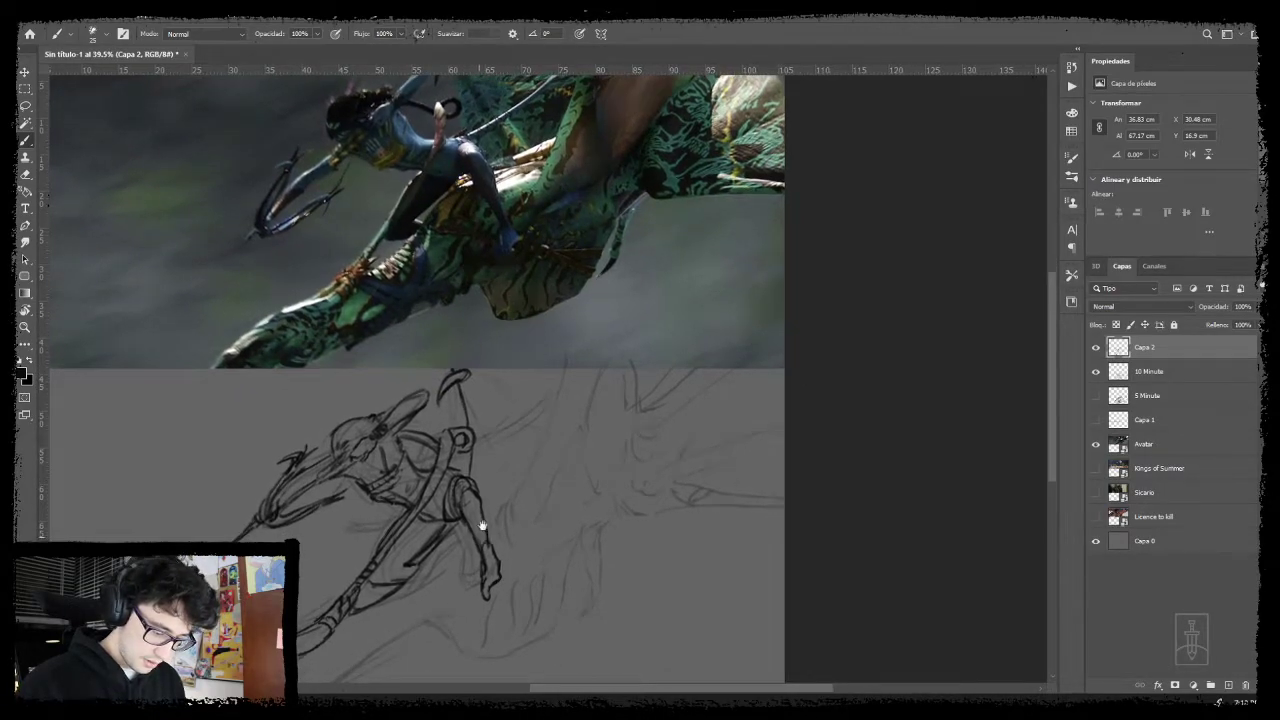
- Draw the long curved, tapering shape sweeping up and away from the rider's lower back
drag(478, 538, 526, 467)
drag(494, 362, 460, 438)
mouse_move(521, 428)
mouse_down()
mouse_move(478, 476)
mouse_move(564, 402)
mouse_up()
mouse_move(570, 402)
mouse_down()
mouse_move(532, 465)
mouse_move(567, 437)
mouse_up()
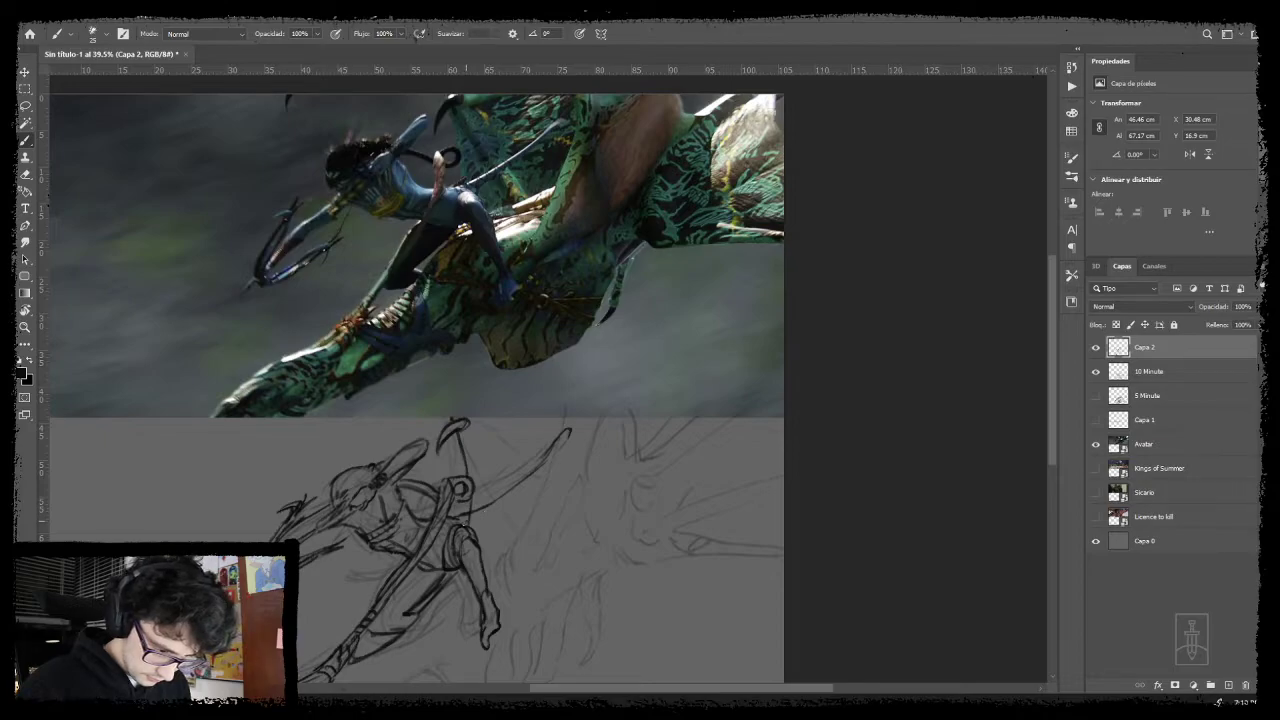
mouse_move(471, 520)
mouse_down()
mouse_move(564, 444)
mouse_move(551, 451)
mouse_up()
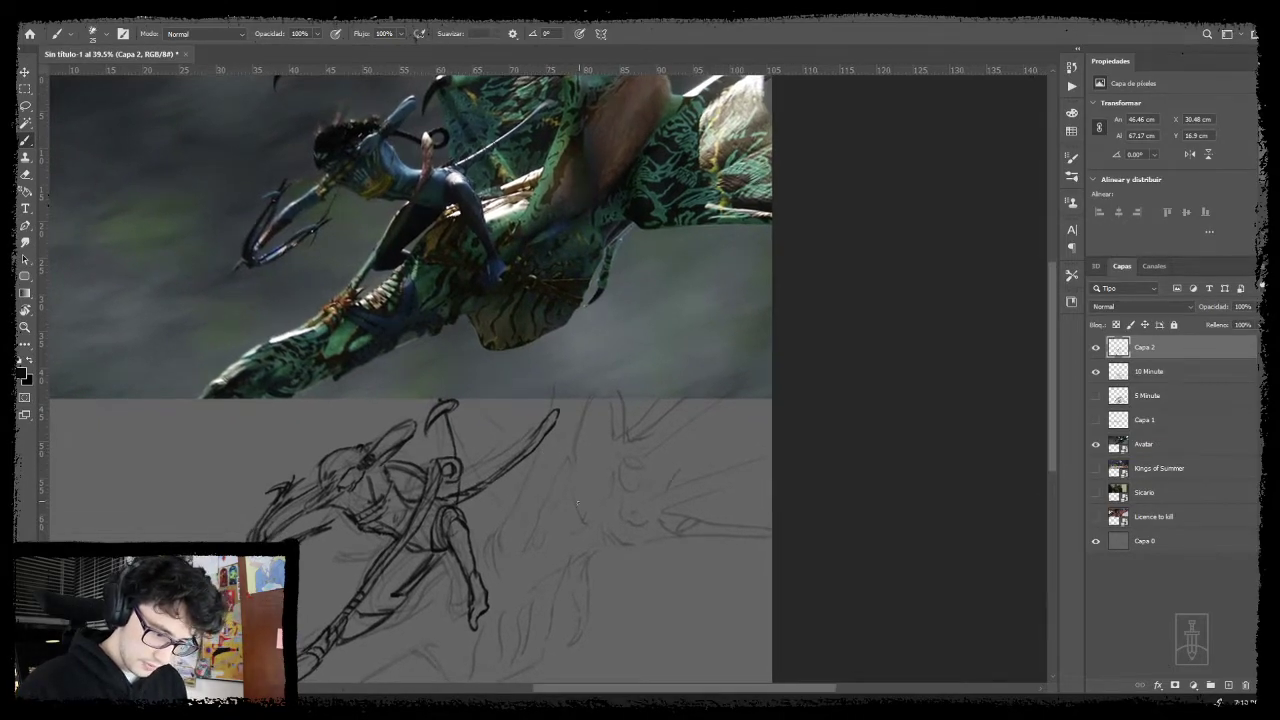
- Refine the near foot's toes and draw the hanging fringe between the rider's two legs
drag(537, 574, 597, 451)
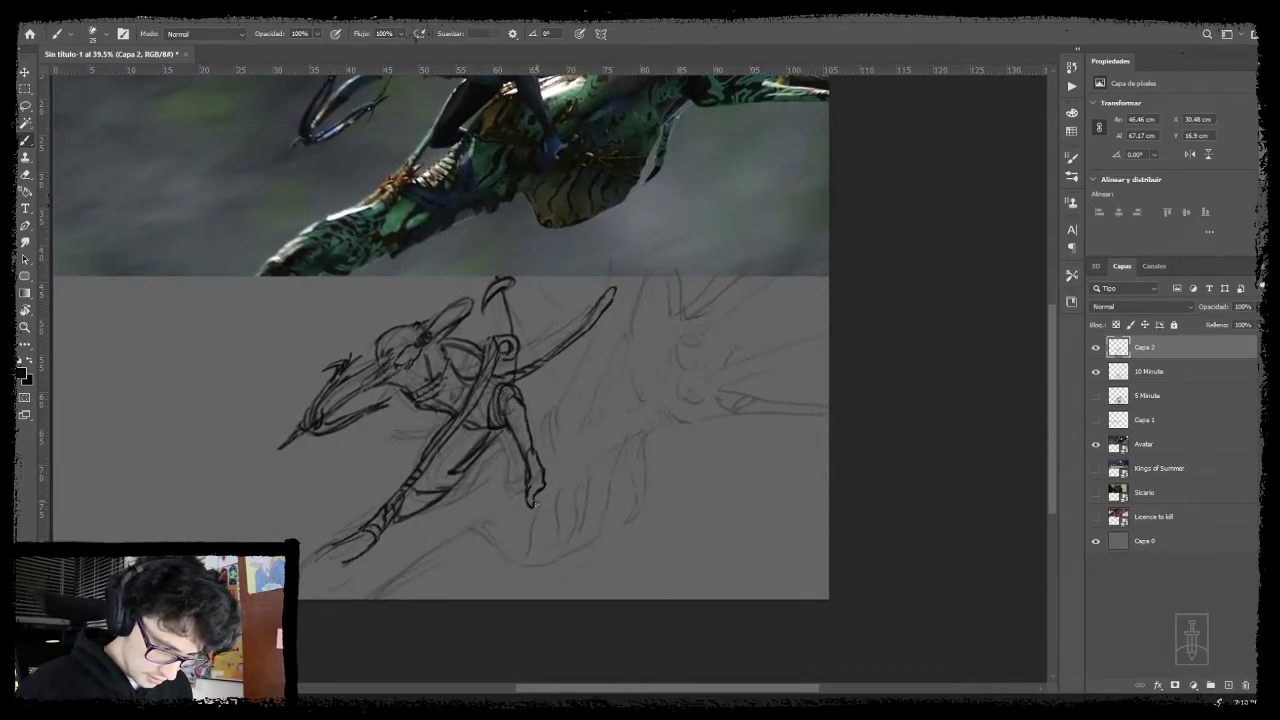
drag(549, 486, 535, 505)
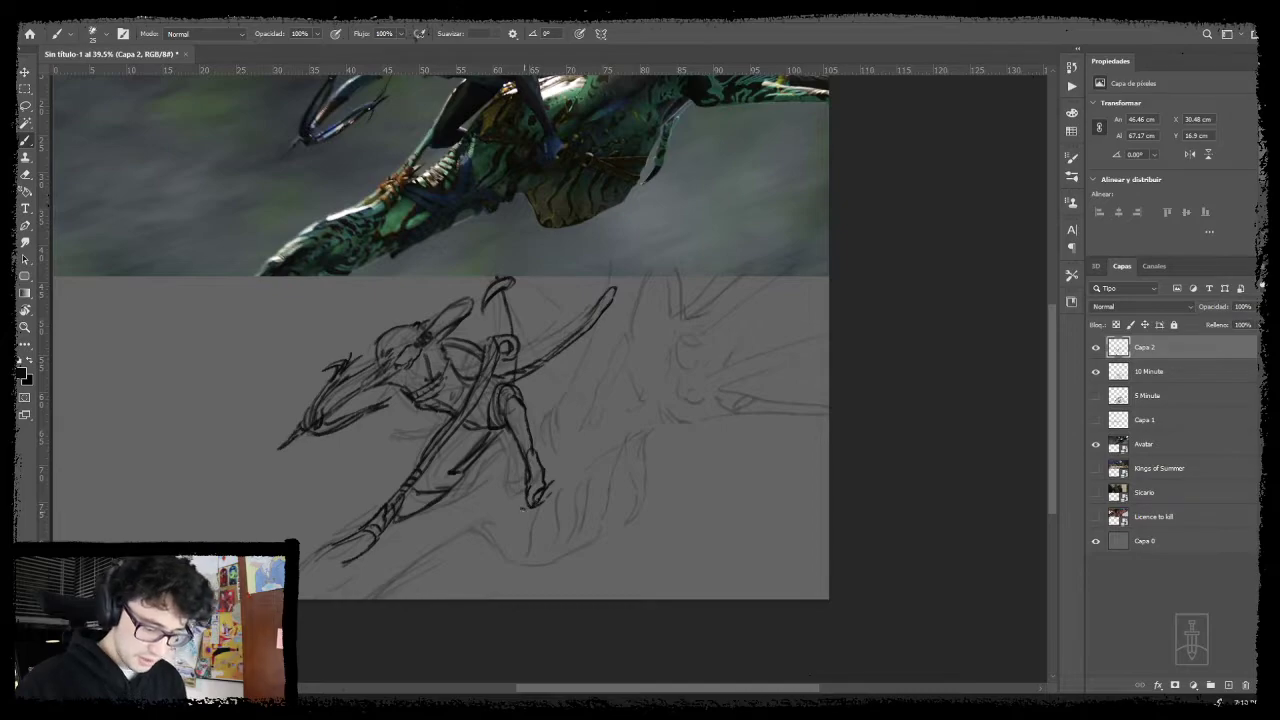
mouse_move(577, 458)
mouse_down()
mouse_move(544, 529)
mouse_move(565, 502)
mouse_move(529, 488)
mouse_up()
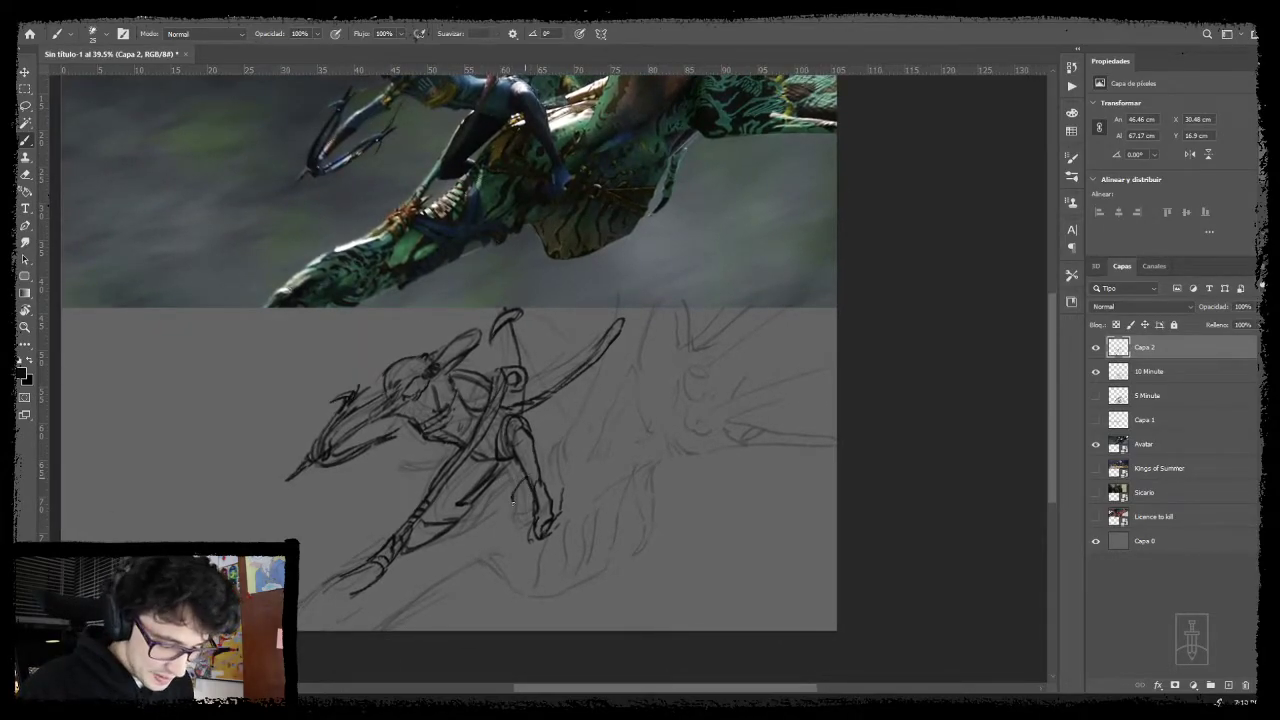
mouse_move(514, 510)
mouse_down()
mouse_move(463, 515)
mouse_move(488, 514)
mouse_up()
mouse_move(516, 471)
mouse_down()
mouse_move(497, 507)
mouse_move(551, 475)
mouse_up()
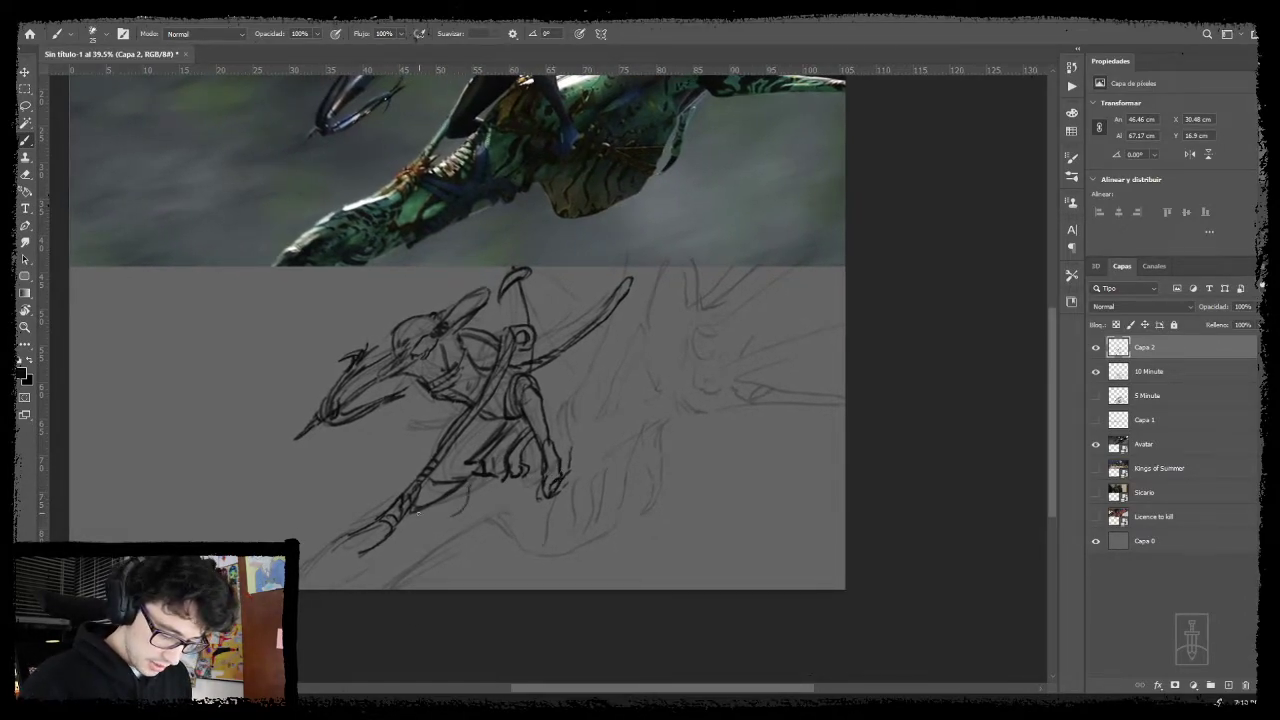
- Draw the striped ribbed section and jagged lower edge of the creature's neck, undoing the last unwanted strokes
mouse_move(410, 518)
mouse_down()
mouse_move(461, 519)
mouse_move(469, 482)
mouse_move(451, 522)
mouse_move(417, 509)
mouse_move(431, 524)
mouse_move(428, 503)
mouse_move(483, 497)
mouse_up()
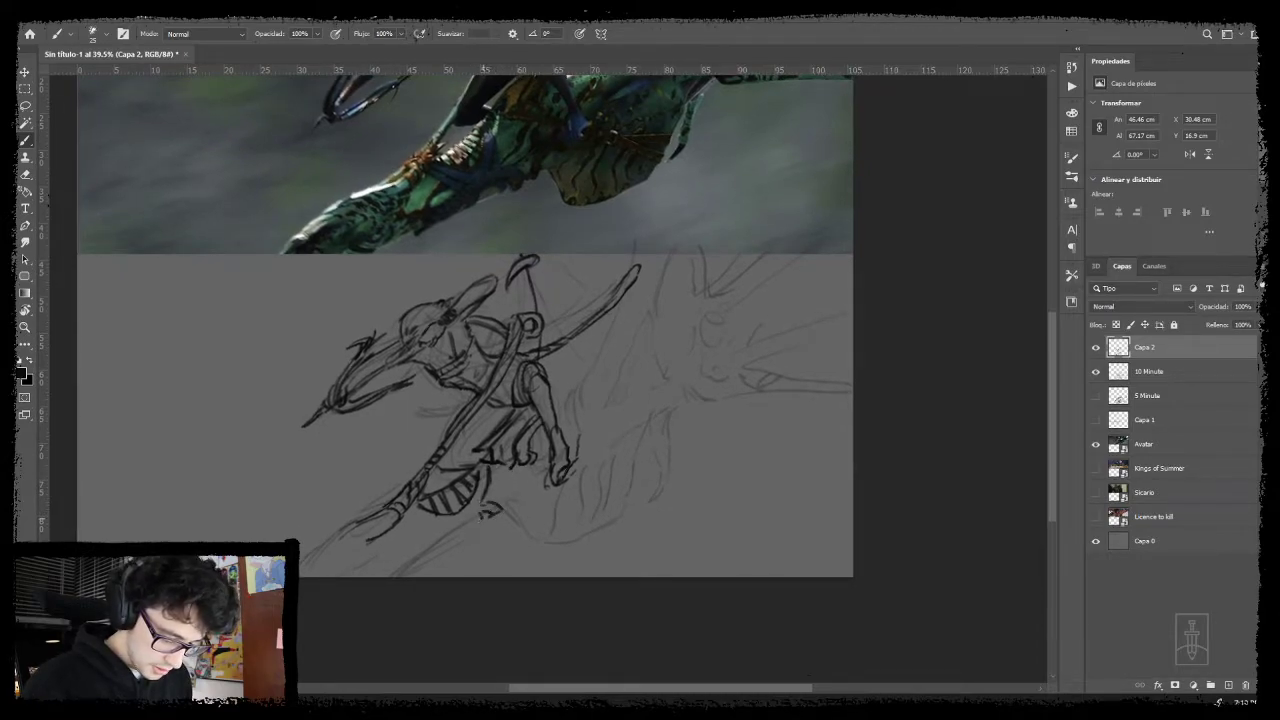
mouse_move(474, 519)
mouse_down()
mouse_move(410, 565)
mouse_move(440, 526)
mouse_move(424, 529)
mouse_up()
drag(545, 490, 521, 510)
mouse_move(509, 438)
mouse_down()
mouse_move(537, 449)
mouse_move(491, 489)
mouse_move(471, 461)
mouse_up()
drag(352, 387, 299, 403)
key(ctrl+z)
key(ctrl+z)
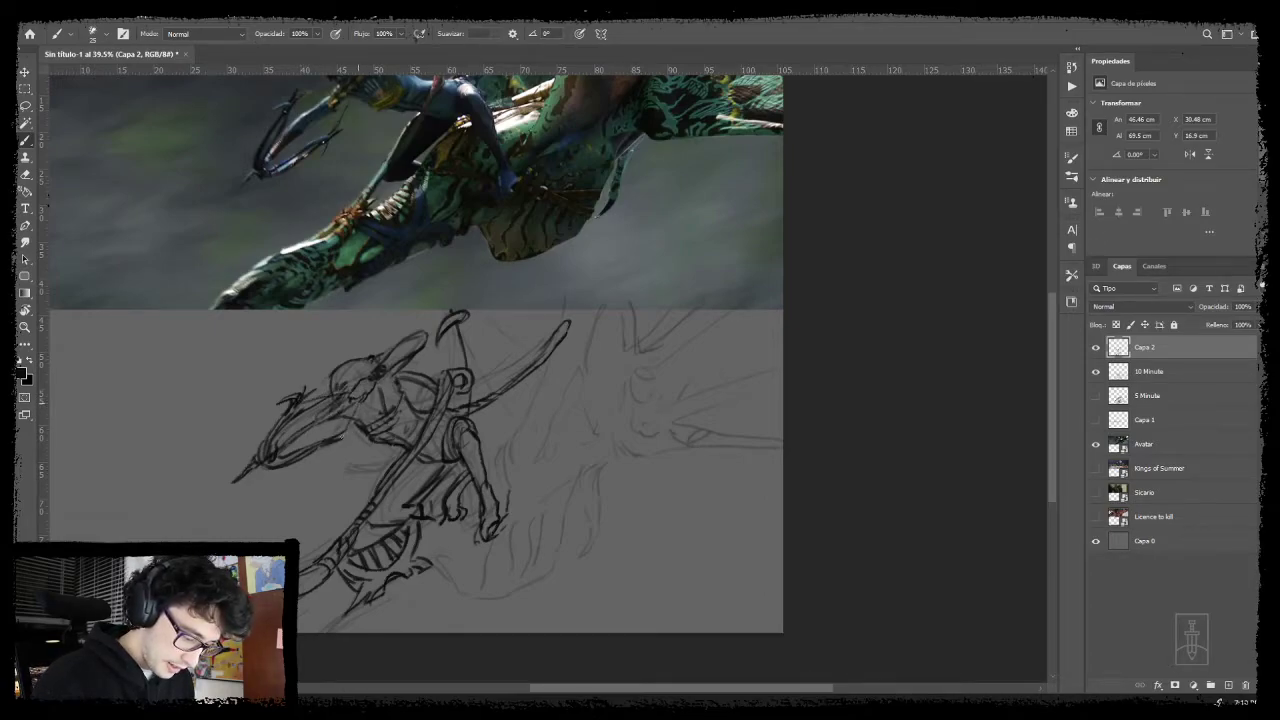
- Outline the creature's elongated head and snout reaching the canvas edge in front of the neck
mouse_move(529, 483)
mouse_down()
mouse_move(501, 462)
mouse_move(563, 394)
mouse_move(583, 391)
mouse_up()
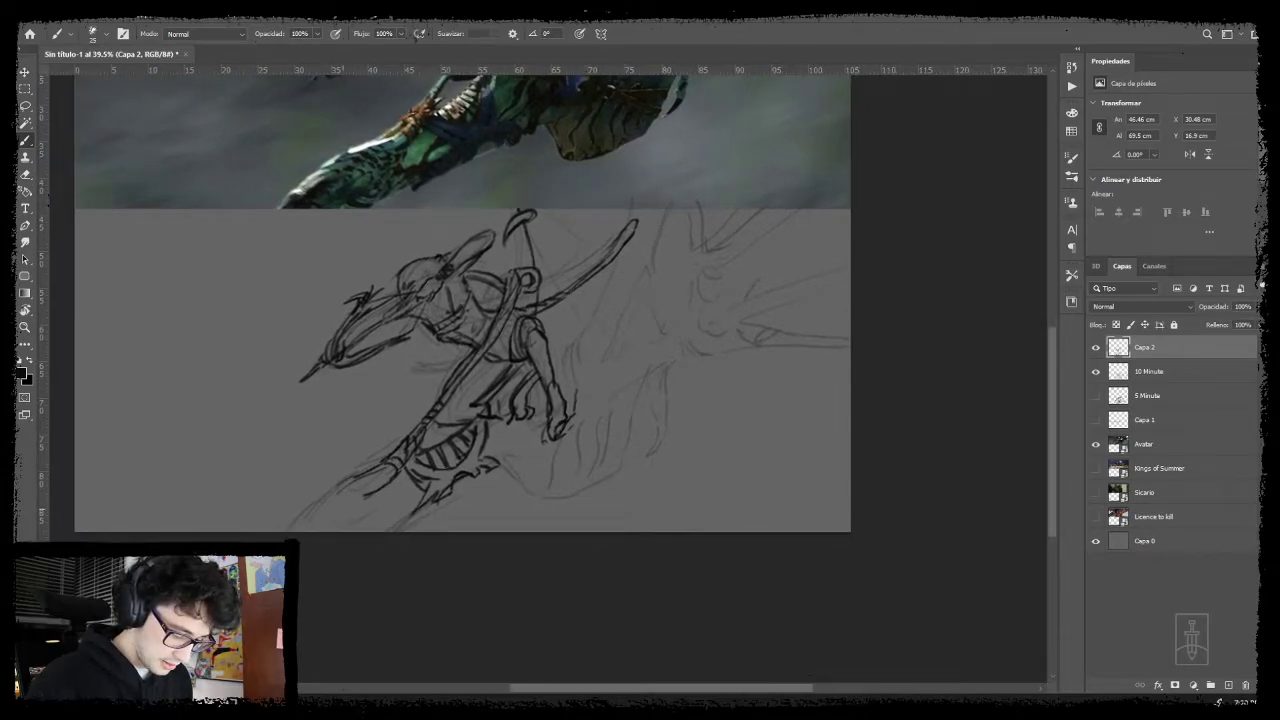
mouse_move(325, 527)
mouse_down()
mouse_move(365, 499)
mouse_move(318, 527)
mouse_up()
drag(349, 480, 312, 508)
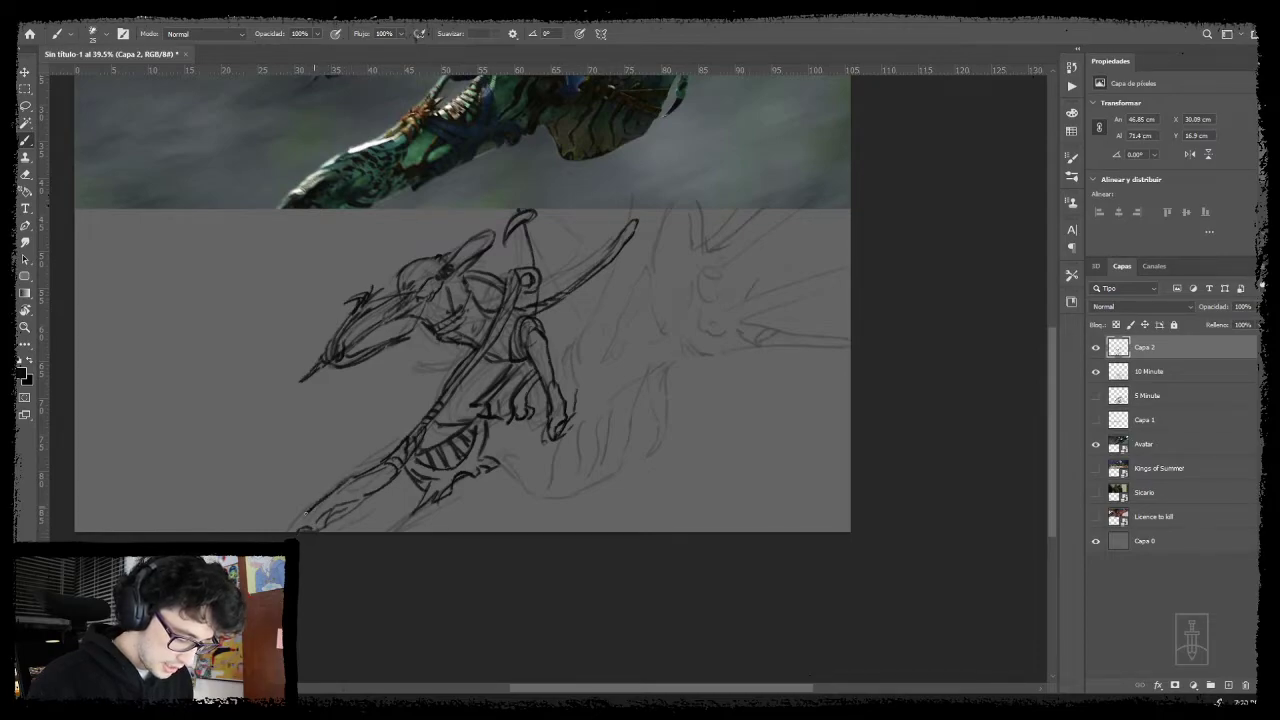
drag(440, 509, 362, 553)
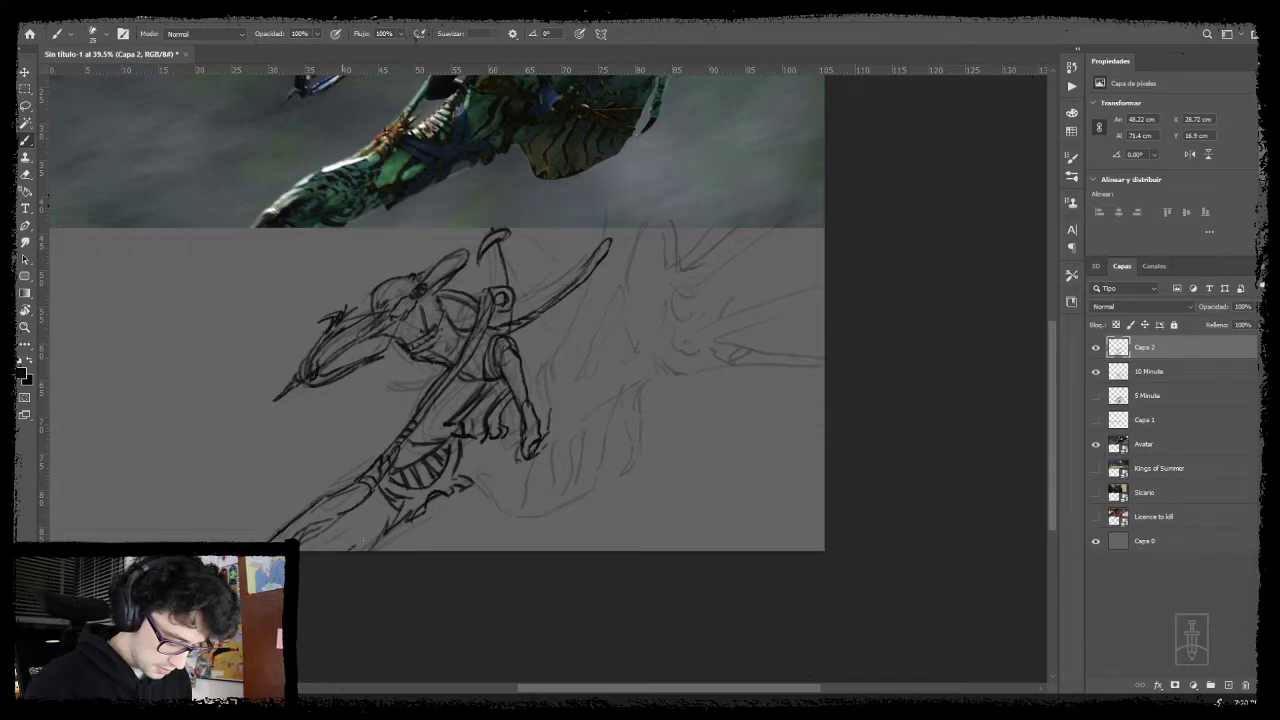
- Outline the creature's hanging belly flap, the round fastening with straps beside the rider's foot, and a body contour above
mouse_move(540, 477)
mouse_down()
mouse_move(457, 511)
mouse_move(445, 539)
mouse_move(494, 546)
mouse_move(520, 528)
mouse_up()
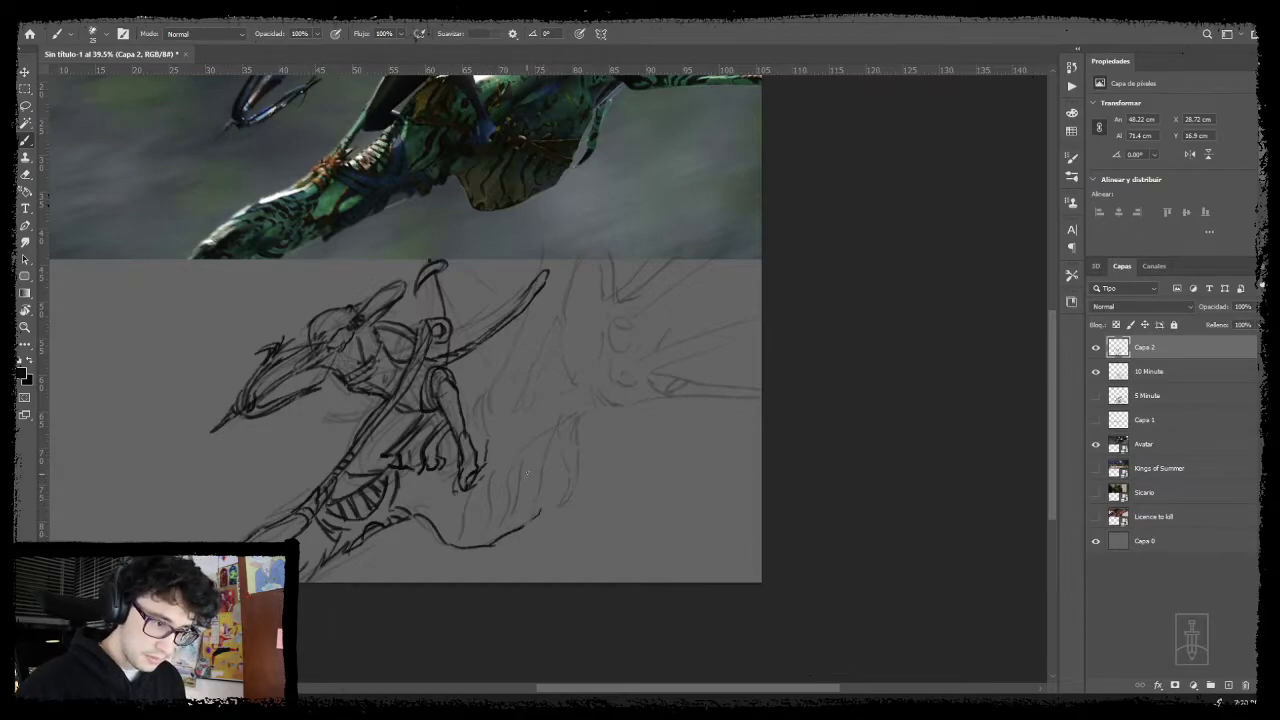
drag(565, 461, 551, 520)
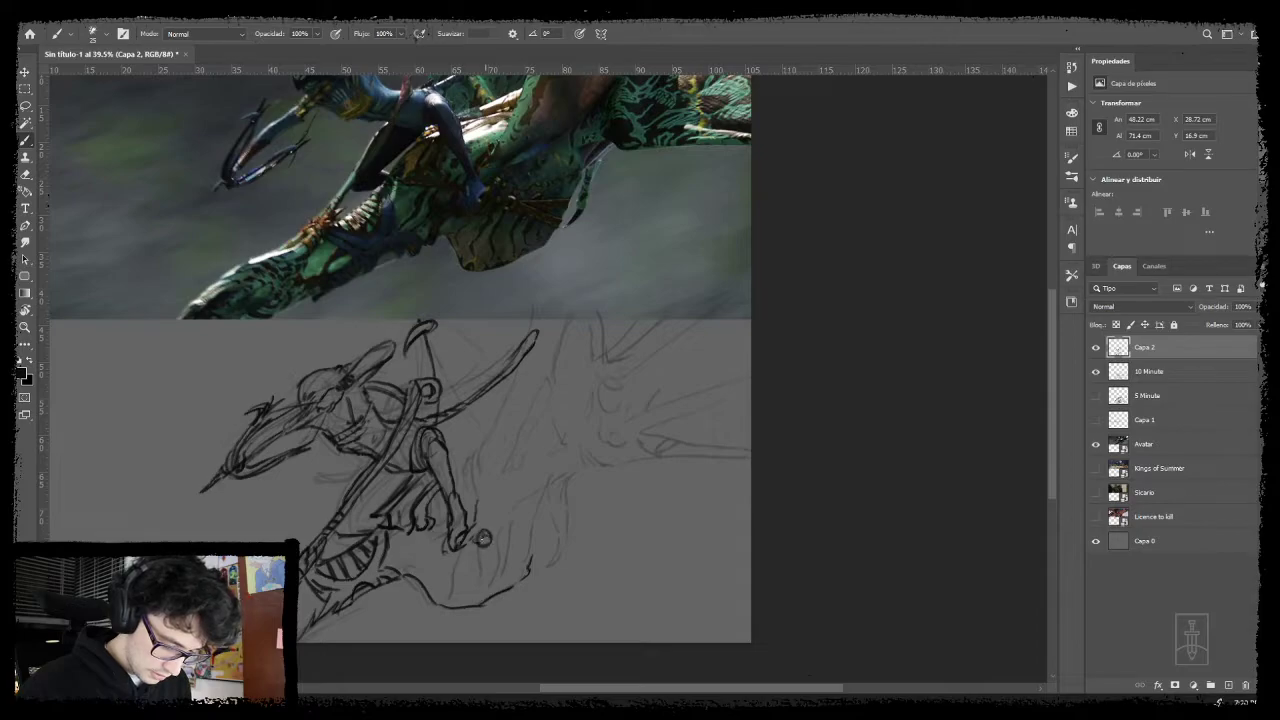
mouse_move(483, 538)
mouse_down()
mouse_move(530, 533)
mouse_move(497, 534)
mouse_move(530, 565)
mouse_up()
drag(530, 565, 486, 538)
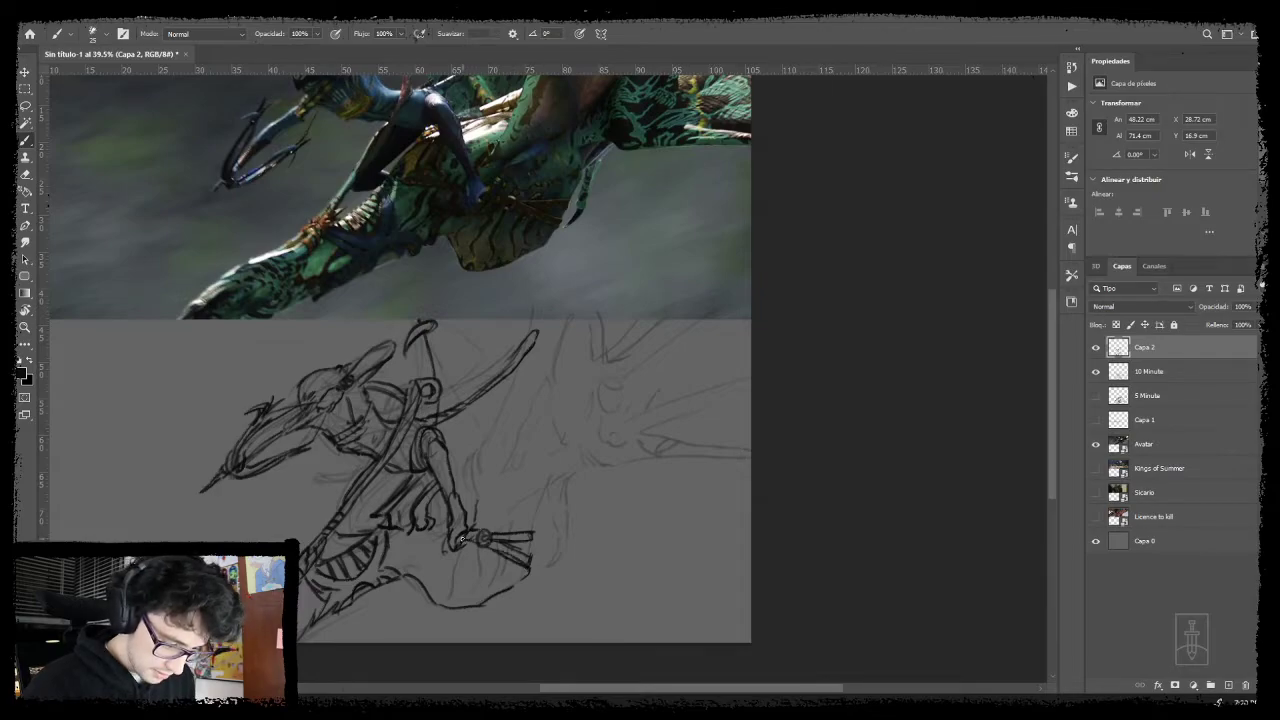
drag(568, 512, 508, 570)
mouse_move(421, 575)
mouse_down()
mouse_move(446, 545)
mouse_move(461, 461)
mouse_up()
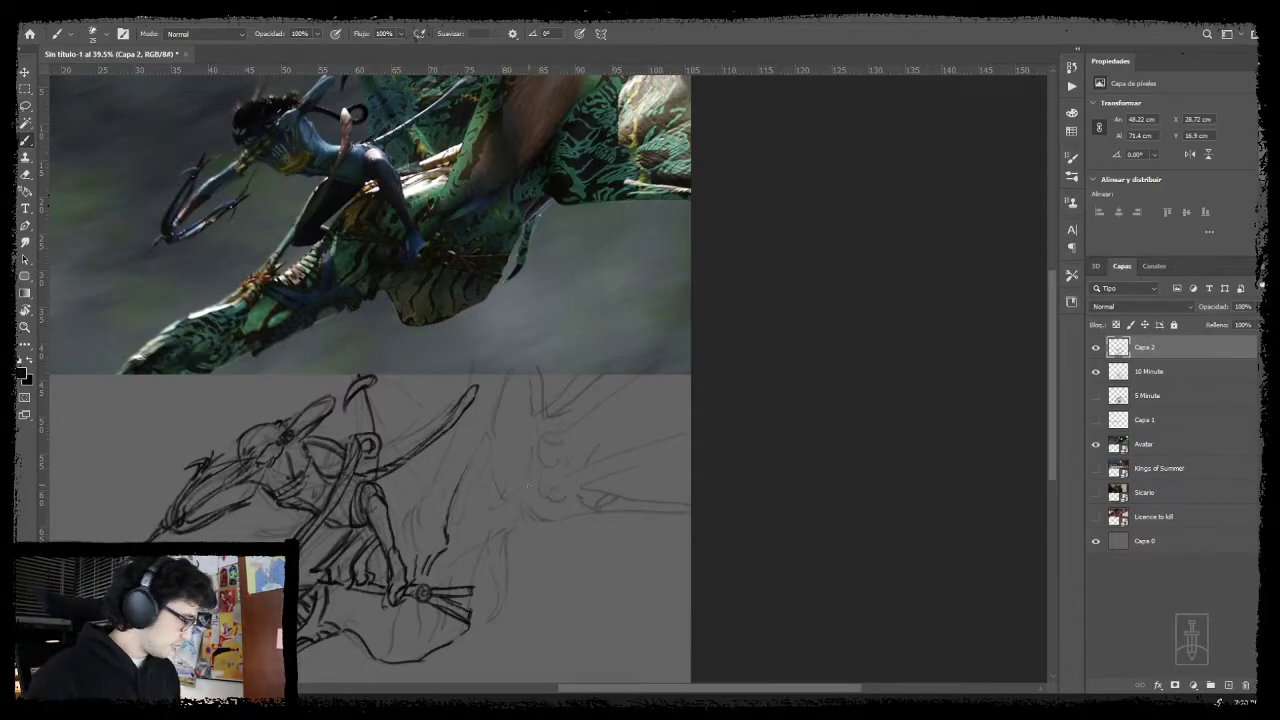
- Merge the clean line layer Capa 2 down into the 10 Minute sketch layer
key(z)
drag(523, 518, 484, 556)
mouse_move(495, 579)
mouse_down()
mouse_move(592, 508)
mouse_move(582, 528)
mouse_up()
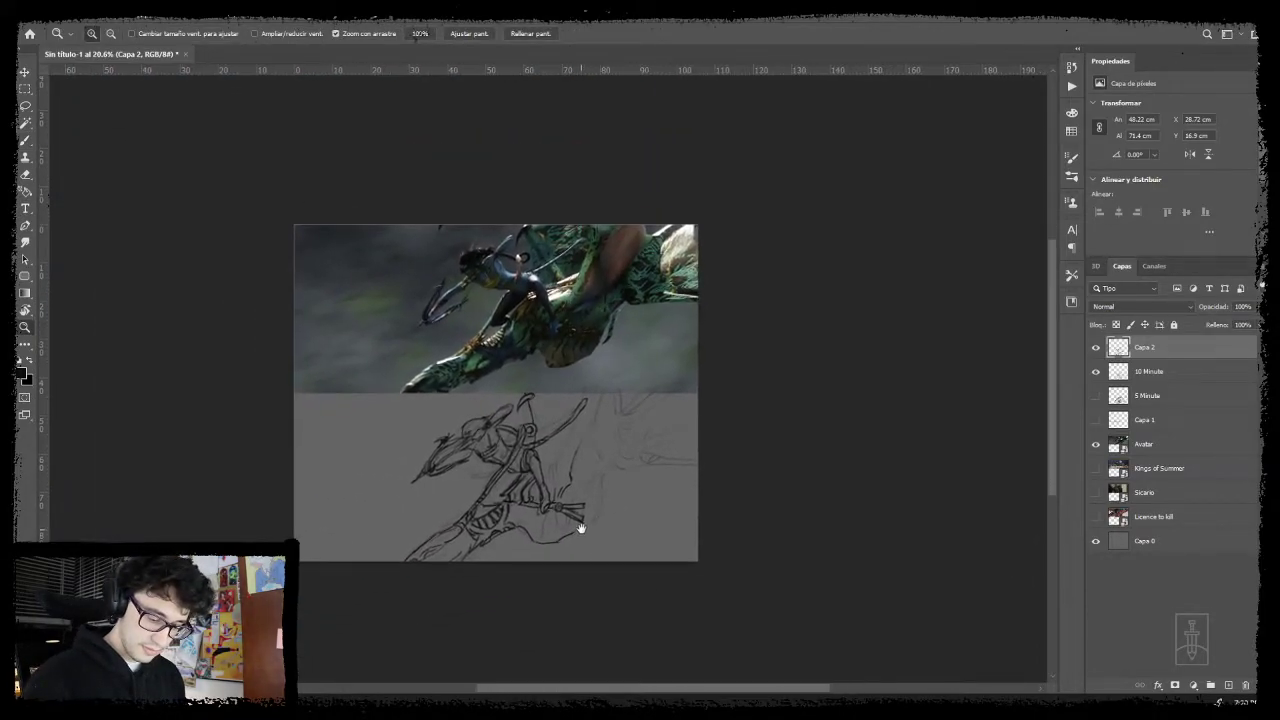
key(Delete)
- Compare the 10 Minute and 5 Minute sketches by alternately hiding and showing their layers
click(1095, 347)
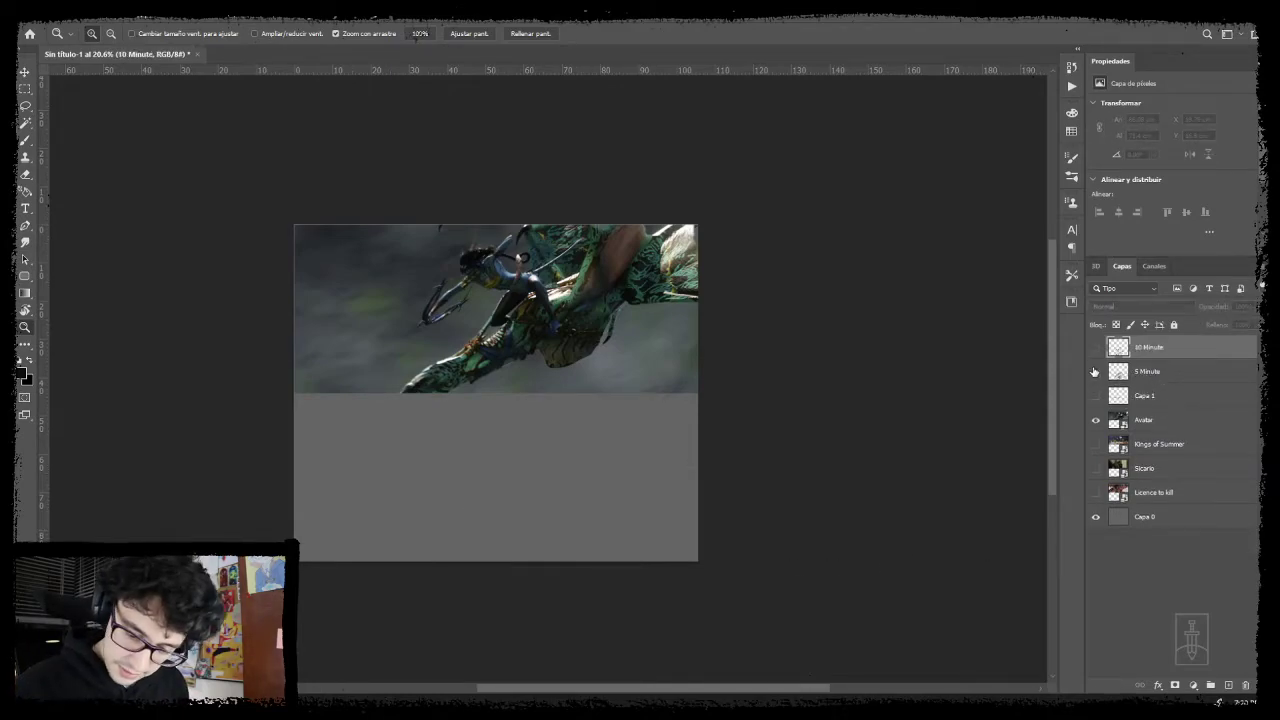
click(1095, 371)
click(1095, 372)
click(1095, 347)
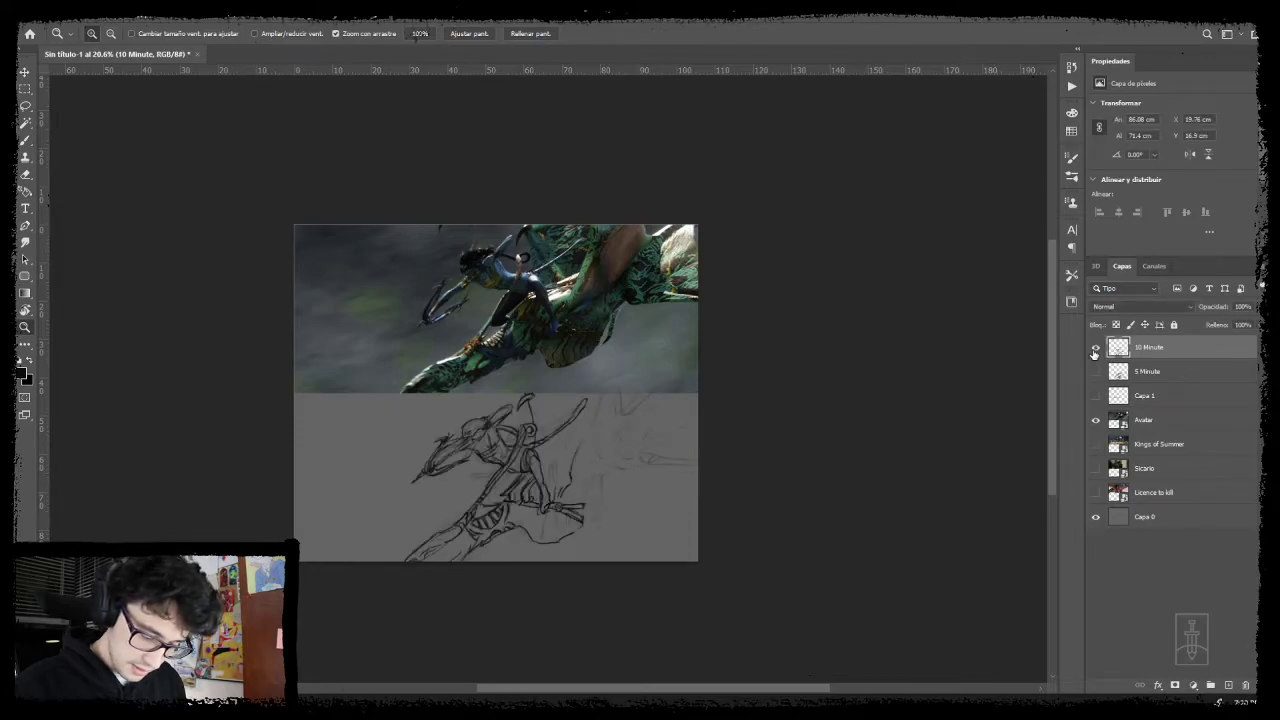
click(1095, 347)
click(1095, 371)
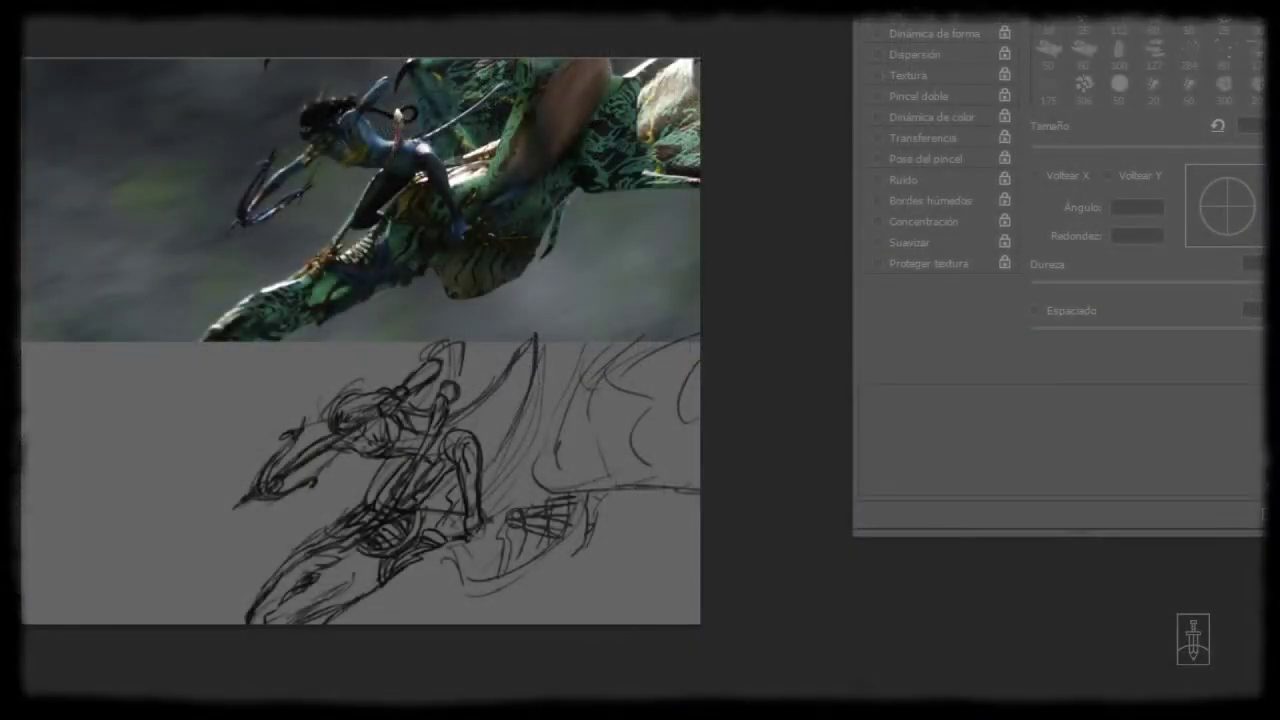
- Examine the 5 Minute and 10 Minute sketches up close against the Avatar still
mouse_move(619, 507)
mouse_down()
mouse_move(753, 483)
mouse_move(866, 497)
mouse_up()
drag(750, 481, 842, 497)
key(F5)
drag(938, 388, 1003, 386)
mouse_move(916, 440)
mouse_down()
mouse_move(957, 440)
mouse_move(925, 463)
mouse_up()
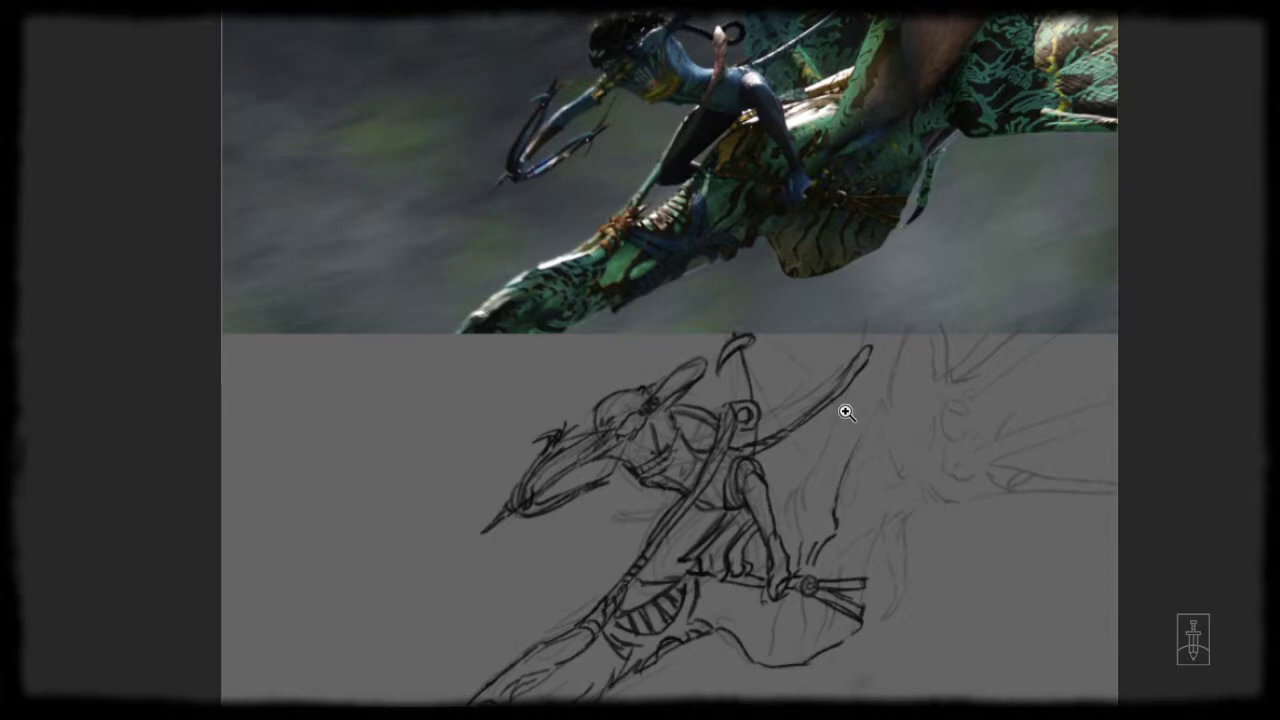
drag(852, 479, 832, 486)
drag(883, 520, 866, 534)
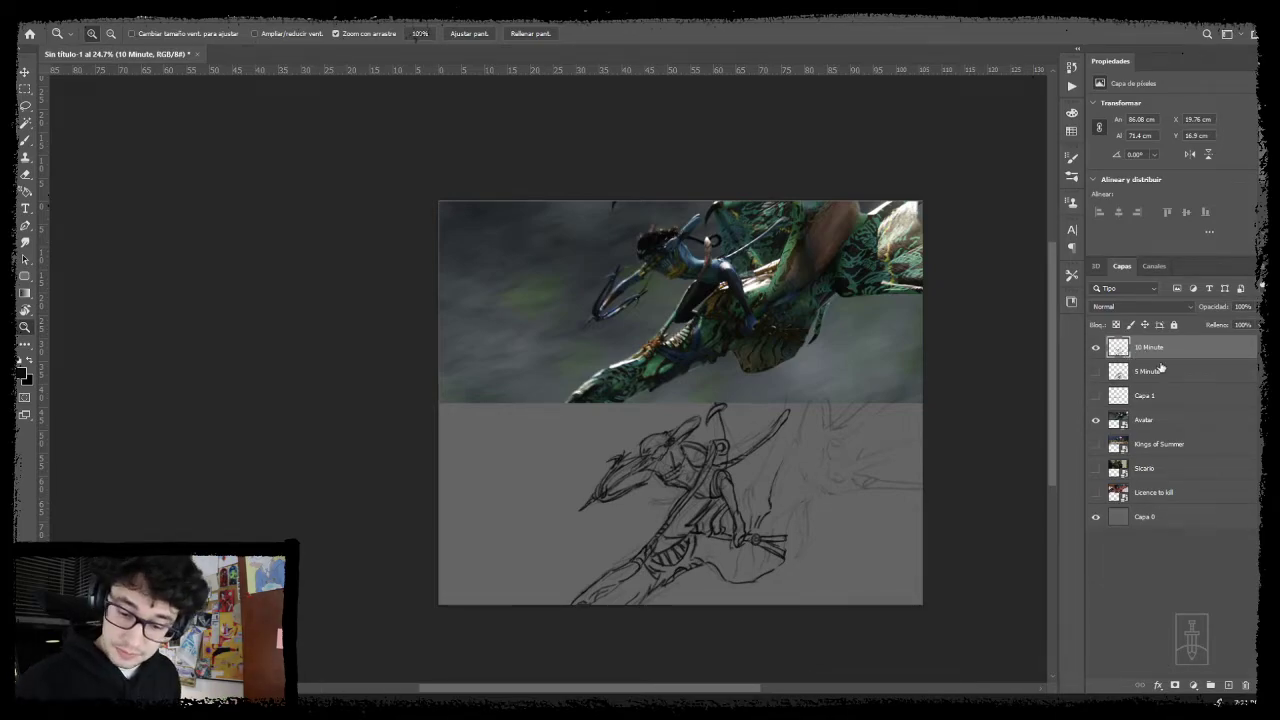
- Hide the 10 Minute layer and add a new layer named 15 Minute above it
click(1095, 347)
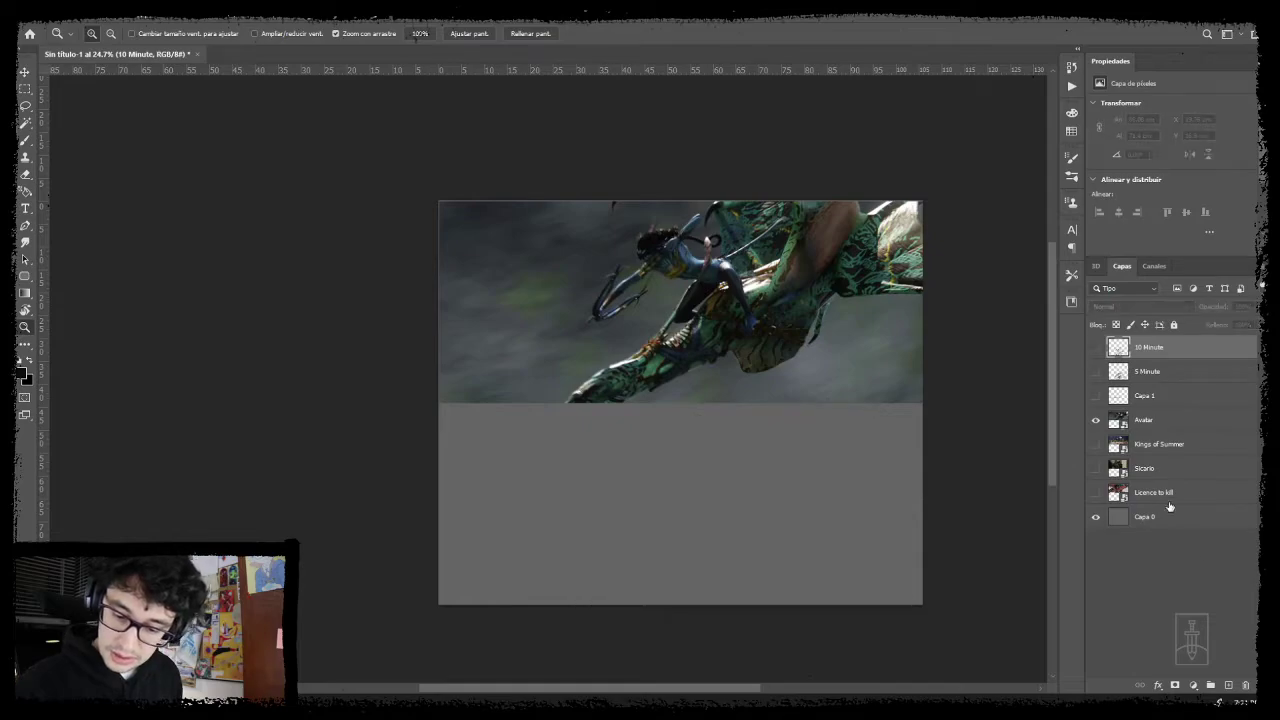
click(1228, 685)
double_click(1145, 347)
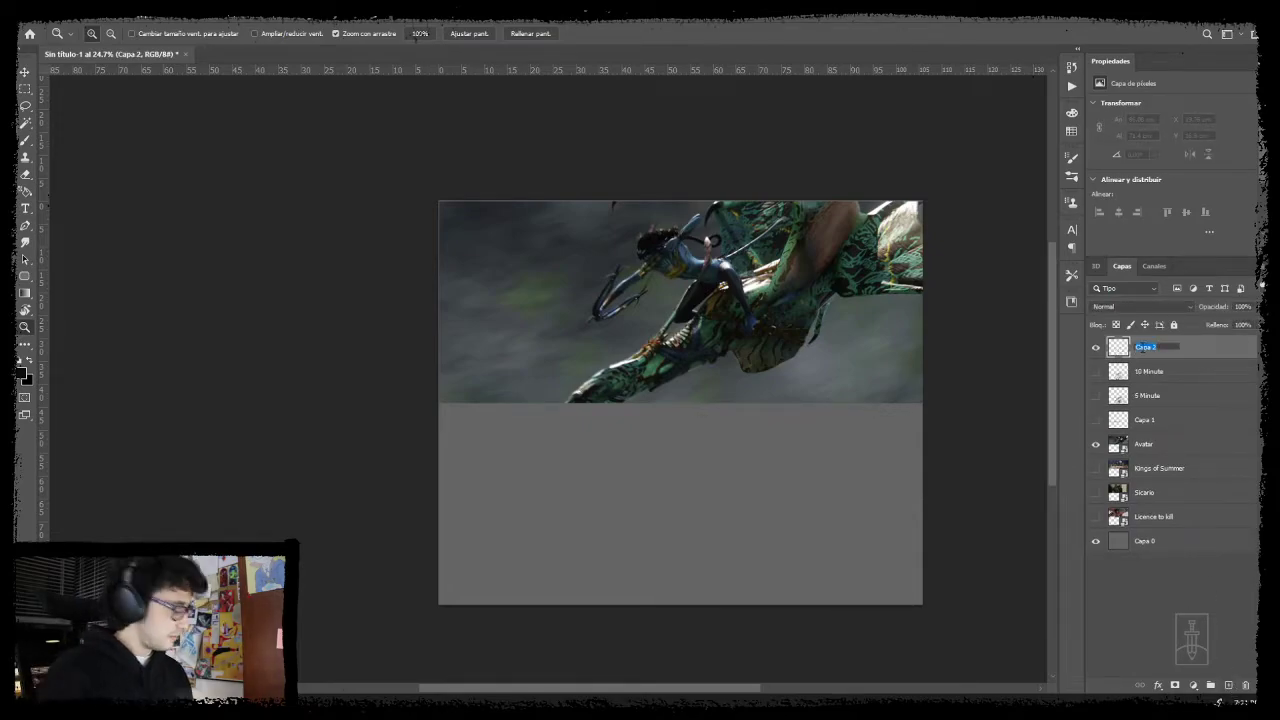
text(15 Minute)
key(Return)
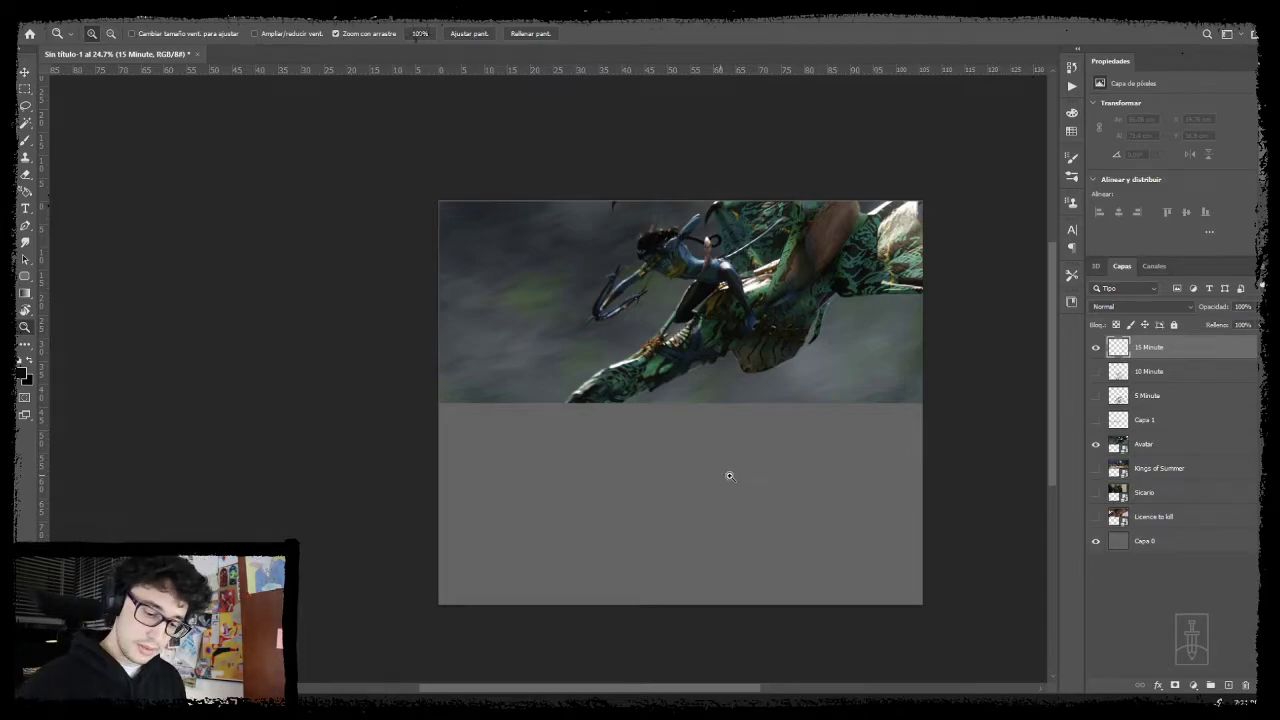
- Brush a short vertical guide line beneath the still and long parallel diagonals for the creature's body direction
scroll(726, 474, up, 1)
drag(780, 483, 637, 449)
scroll(619, 432, down, 1)
scroll(640, 449, up, 1)
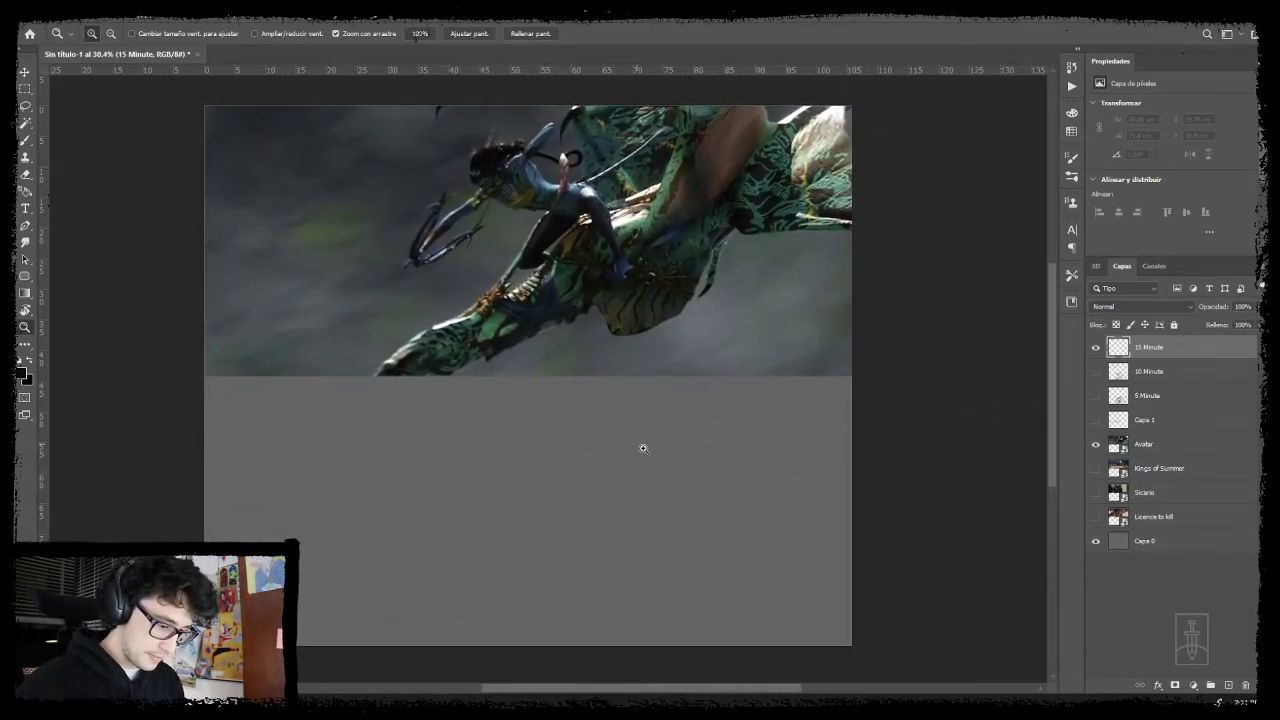
key(b)
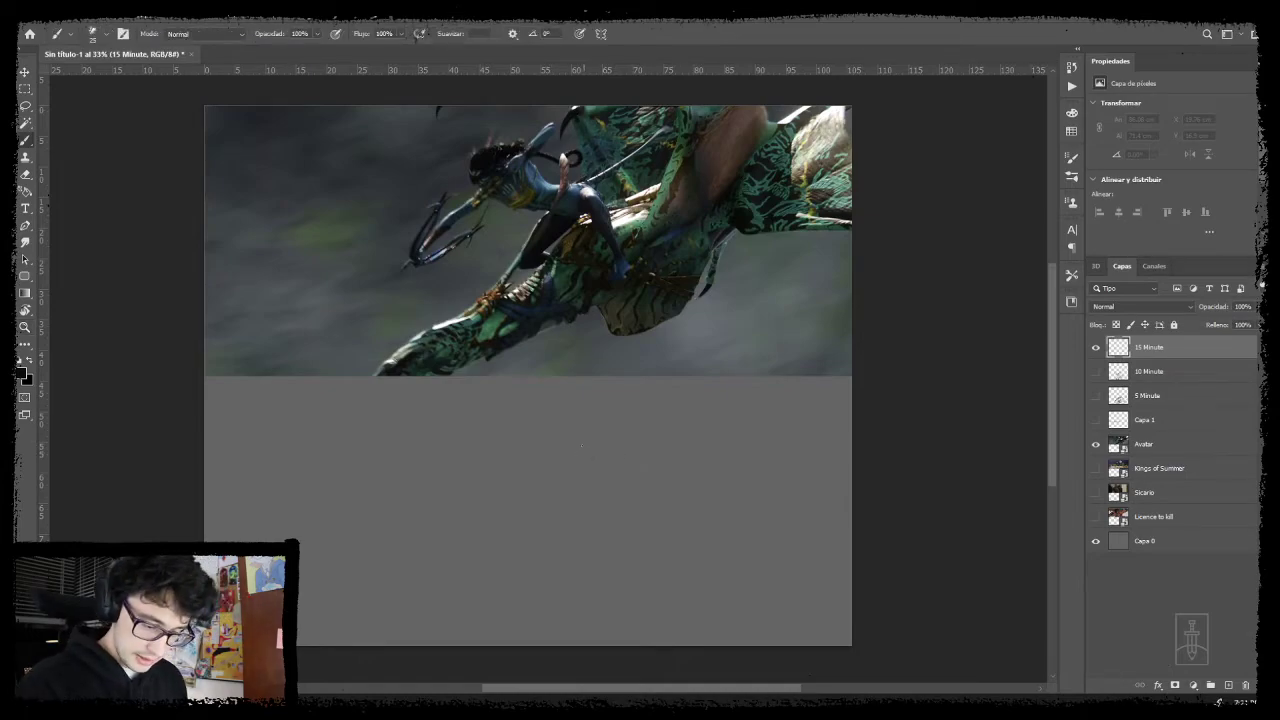
mouse_move(578, 432)
mouse_down()
mouse_move(580, 397)
mouse_move(592, 485)
mouse_up()
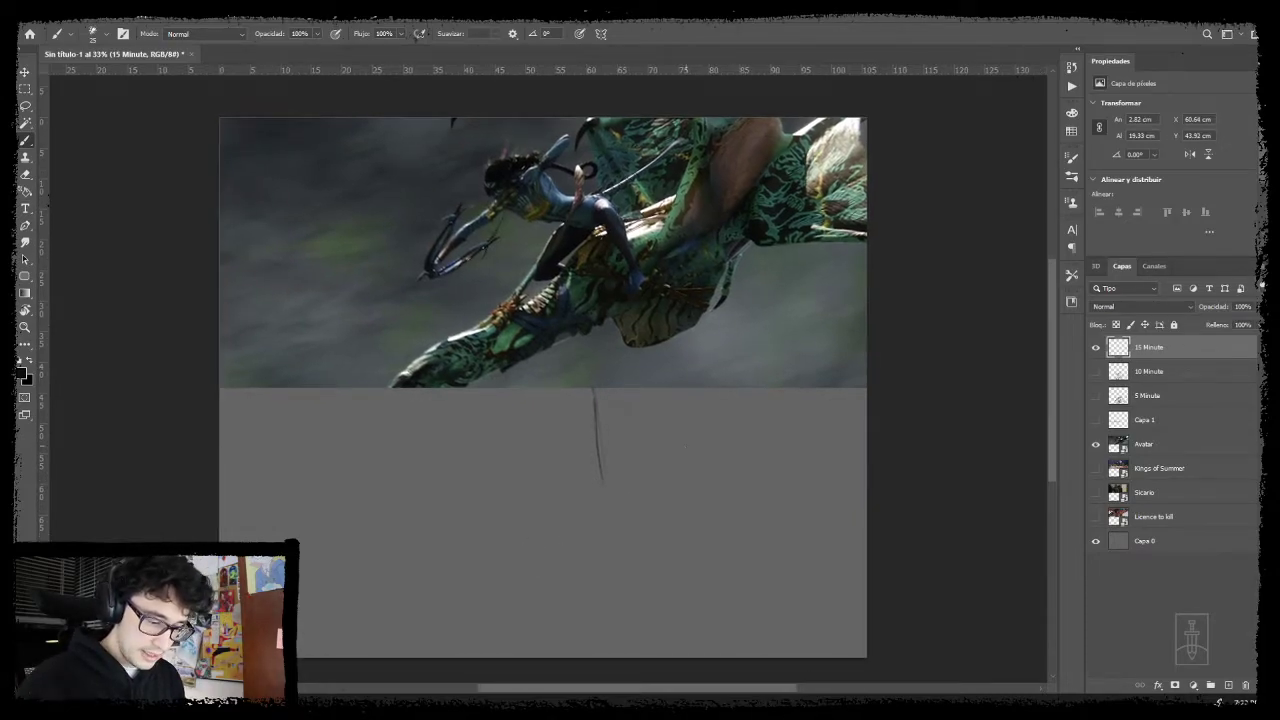
click(762, 401)
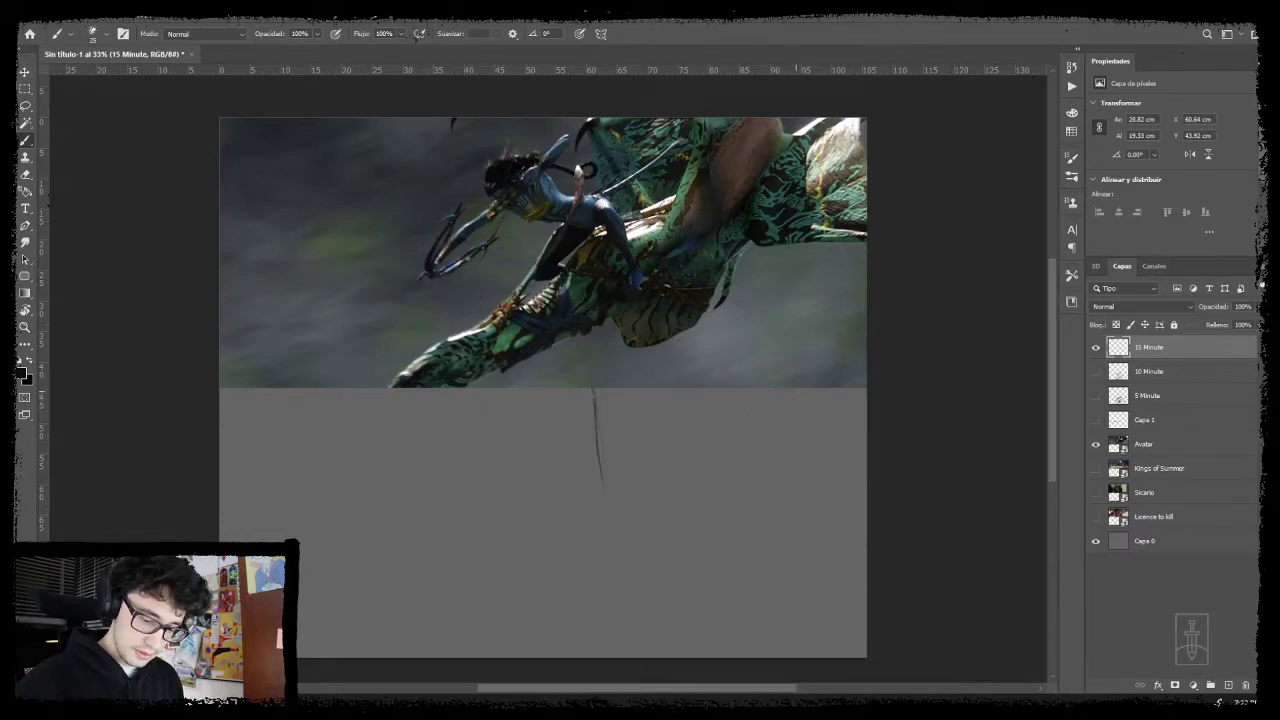
shift+click(386, 634)
drag(636, 493, 838, 392)
drag(774, 446, 764, 428)
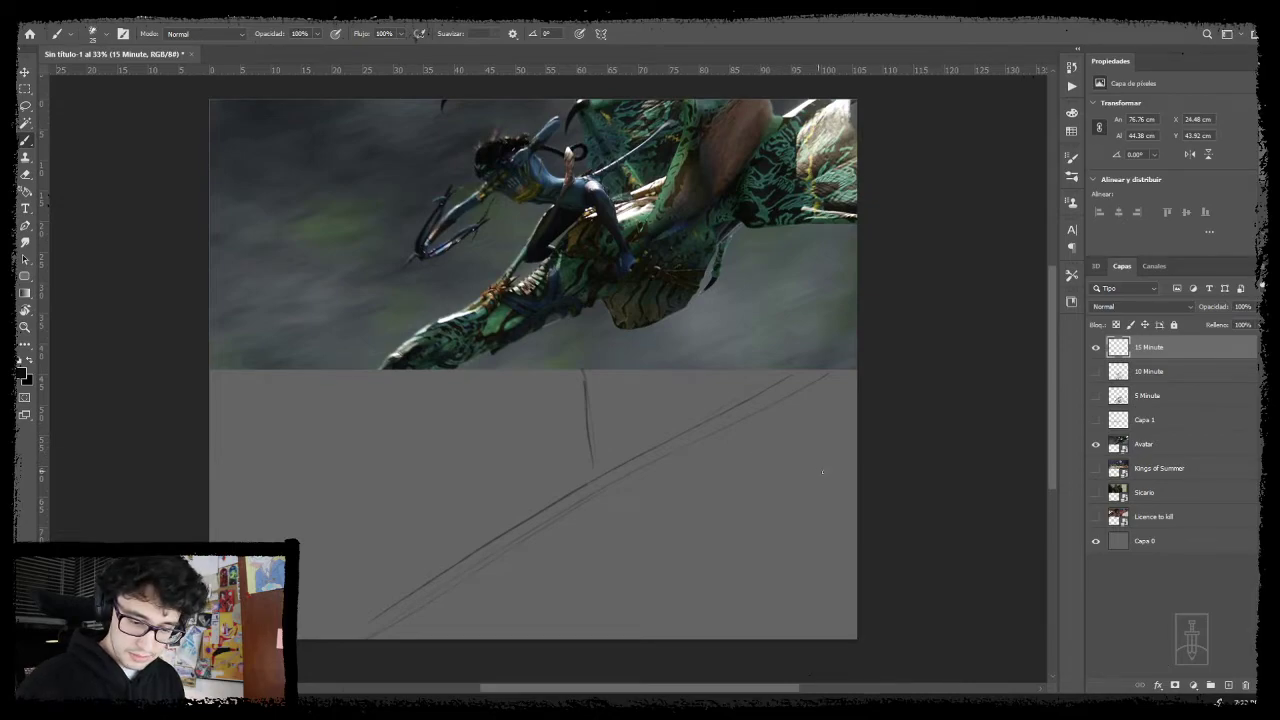
- Block in the creature's hind section with a vertical line and two limb lines running to the canvas edge
drag(740, 483, 856, 490)
drag(746, 420, 752, 500)
drag(756, 492, 852, 521)
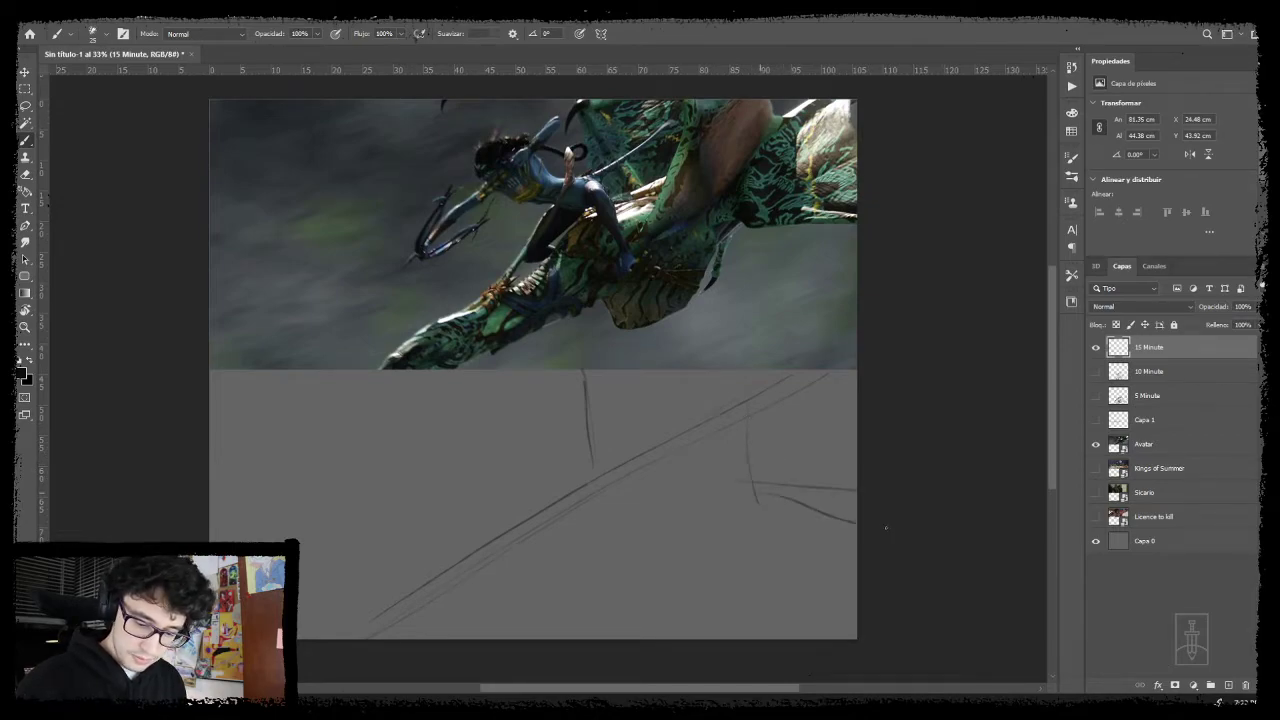
- Sketch the creature's curved neck and back, the hanging belly, and the wing edge sweeping up from behind it
drag(602, 490, 466, 556)
drag(576, 472, 505, 527)
drag(583, 541, 650, 586)
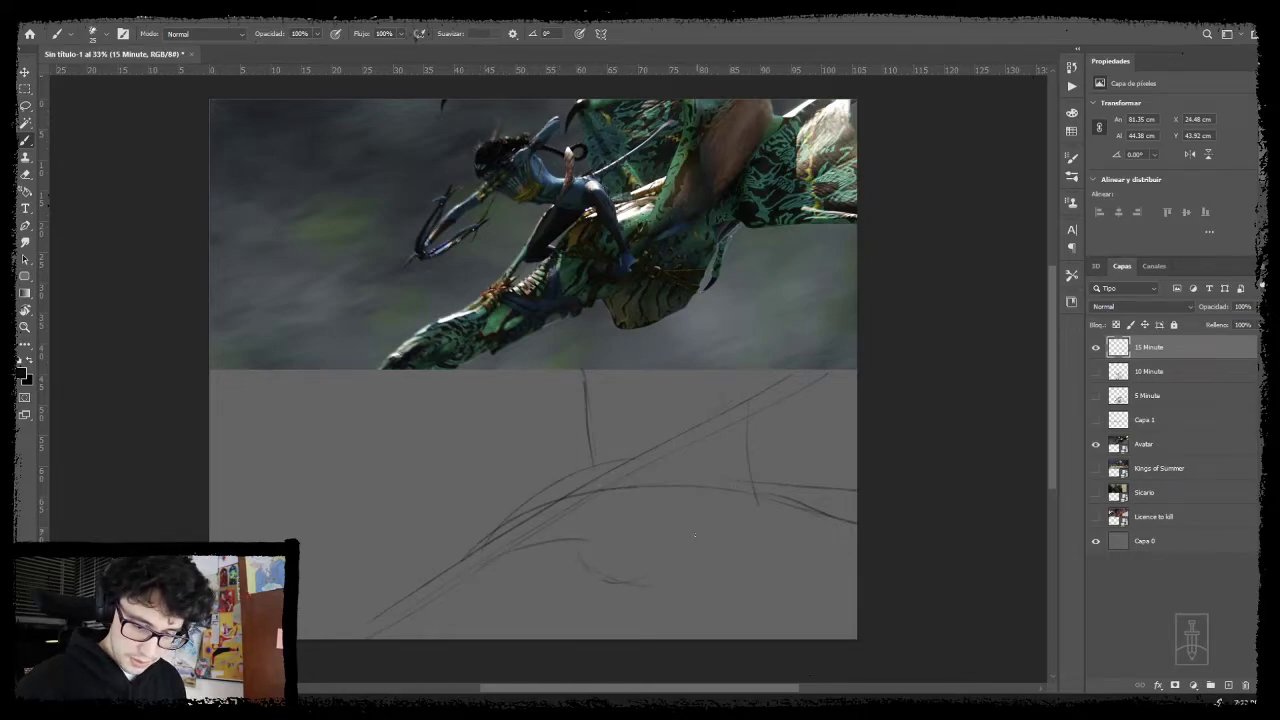
drag(736, 466, 692, 572)
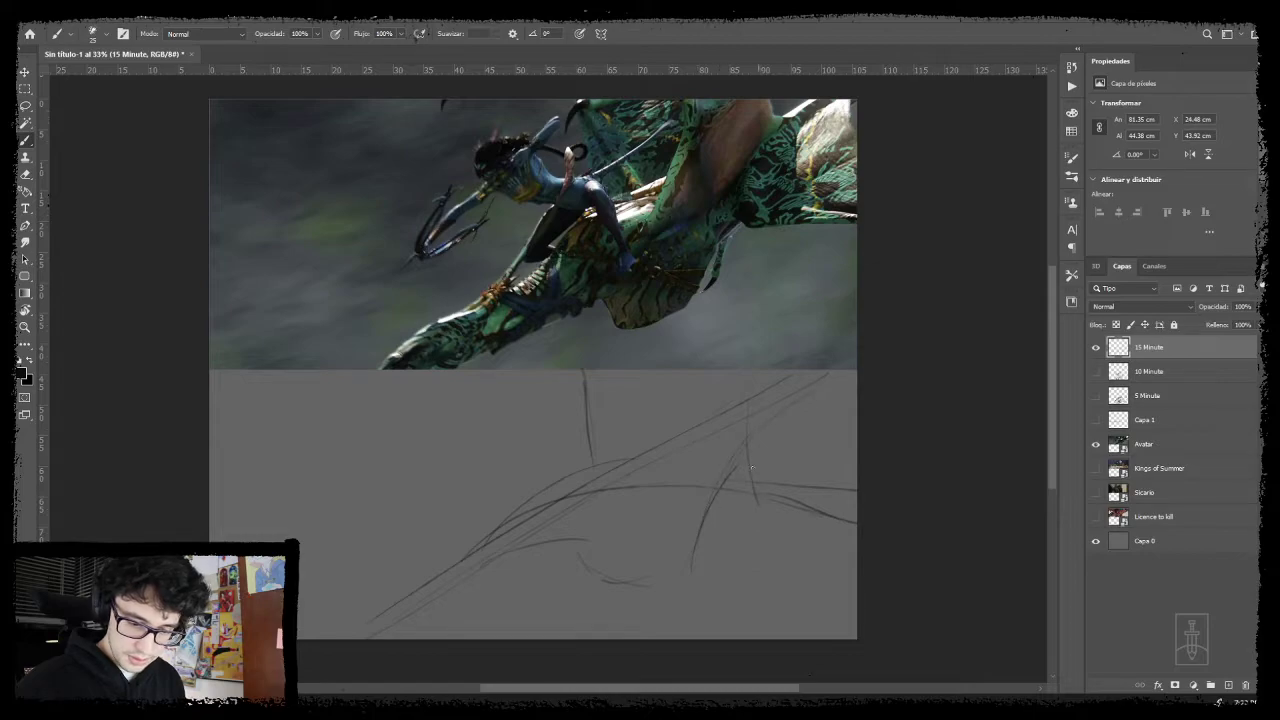
drag(832, 372, 708, 520)
drag(641, 575, 668, 567)
drag(647, 466, 661, 489)
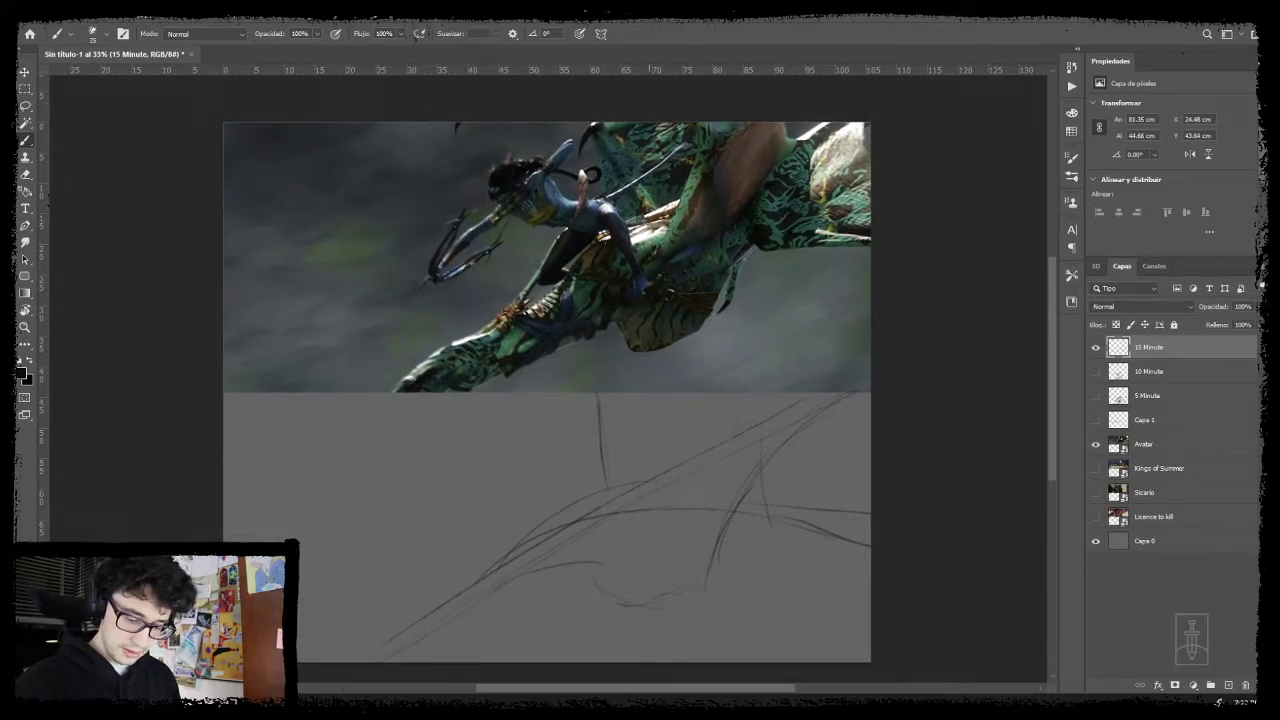
- Rough in the rider's near leg with a circle for the foot, plus the hip and the forward-leaning torso
mouse_move(613, 576)
mouse_down()
mouse_move(650, 563)
mouse_move(630, 490)
mouse_move(648, 558)
mouse_up()
drag(642, 510, 650, 548)
mouse_move(622, 476)
mouse_down()
mouse_move(628, 530)
mouse_move(630, 466)
mouse_move(608, 510)
mouse_move(530, 477)
mouse_move(587, 495)
mouse_up()
drag(590, 474, 617, 511)
mouse_move(602, 474)
mouse_down()
mouse_move(571, 481)
mouse_move(565, 465)
mouse_up()
mouse_move(569, 509)
mouse_down()
mouse_move(599, 510)
mouse_move(522, 505)
mouse_up()
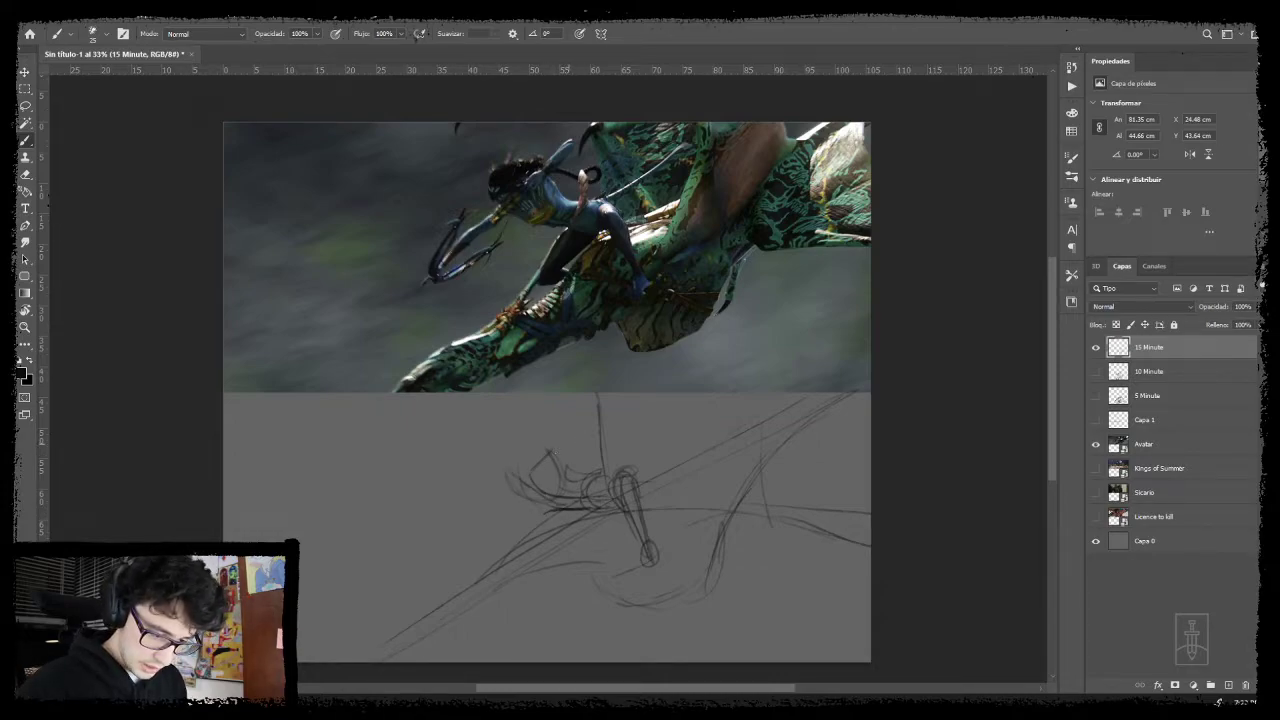
- Sketch the rider's raised arm, the outstretched bow arm and the rounded head
mouse_move(563, 444)
mouse_down()
mouse_move(568, 424)
mouse_move(542, 442)
mouse_up()
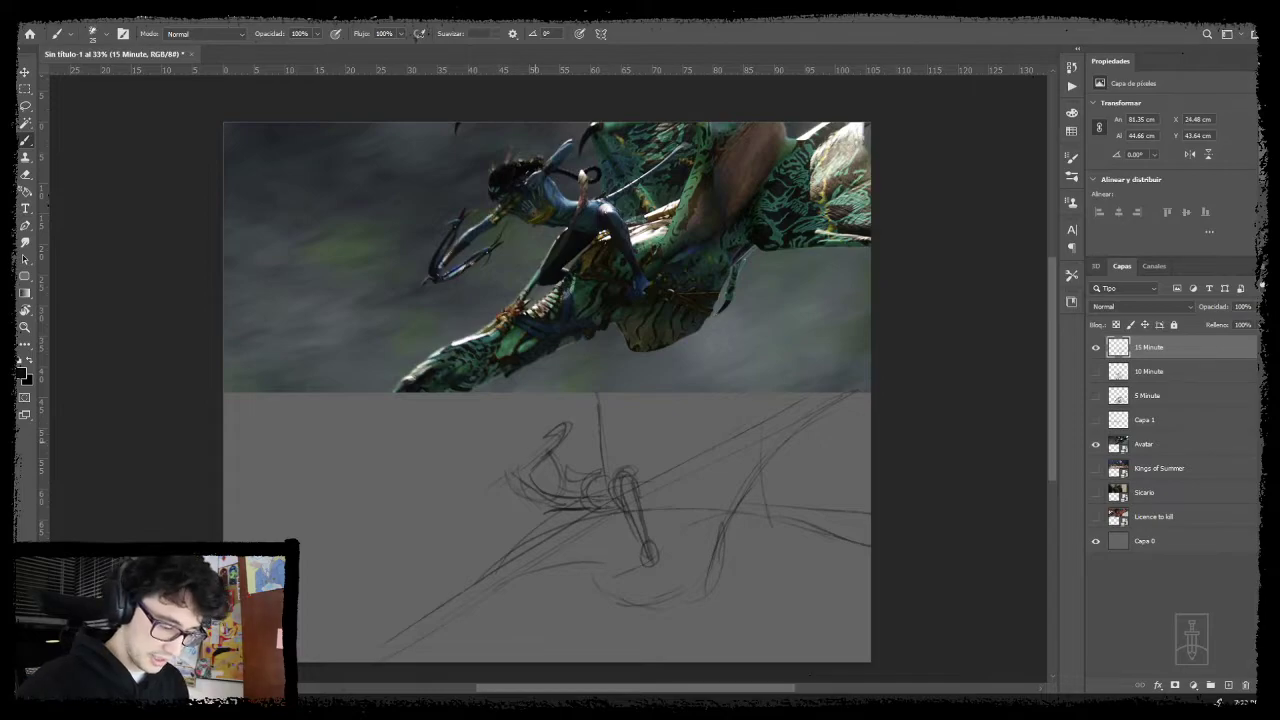
drag(488, 484, 458, 520)
key(ctrl+z)
drag(502, 472, 452, 518)
mouse_move(508, 482)
mouse_down()
mouse_move(439, 533)
mouse_move(462, 504)
mouse_up()
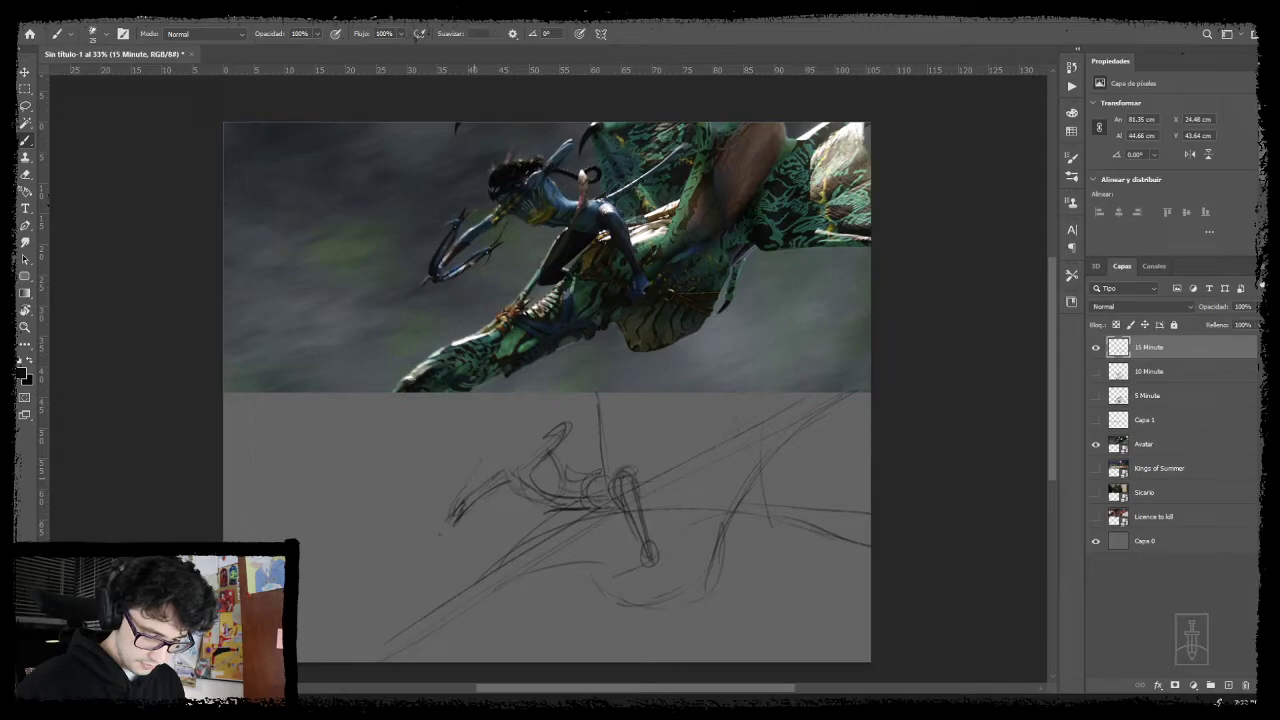
drag(500, 505, 461, 518)
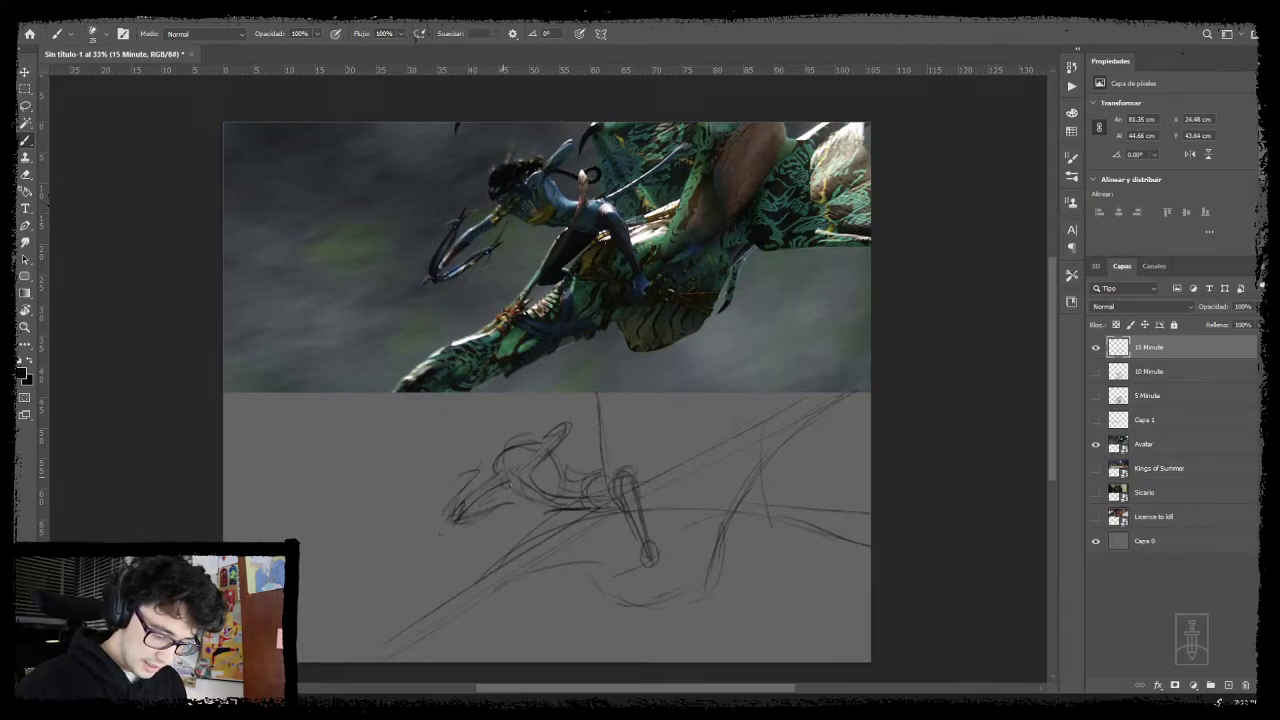
drag(534, 500, 521, 506)
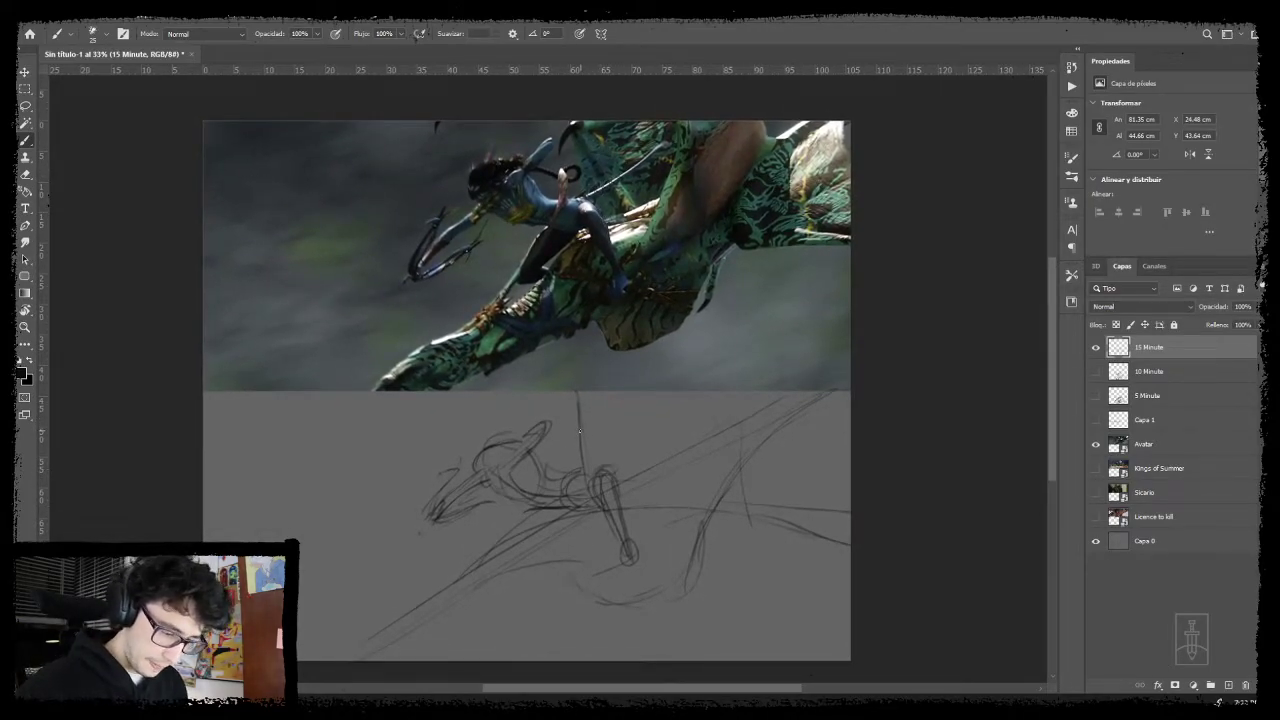
- Add the hooked claw above the rider, the round loop behind the back and a dark strap down to the neck
mouse_move(574, 417)
mouse_down()
mouse_move(553, 446)
mouse_move(580, 431)
mouse_up()
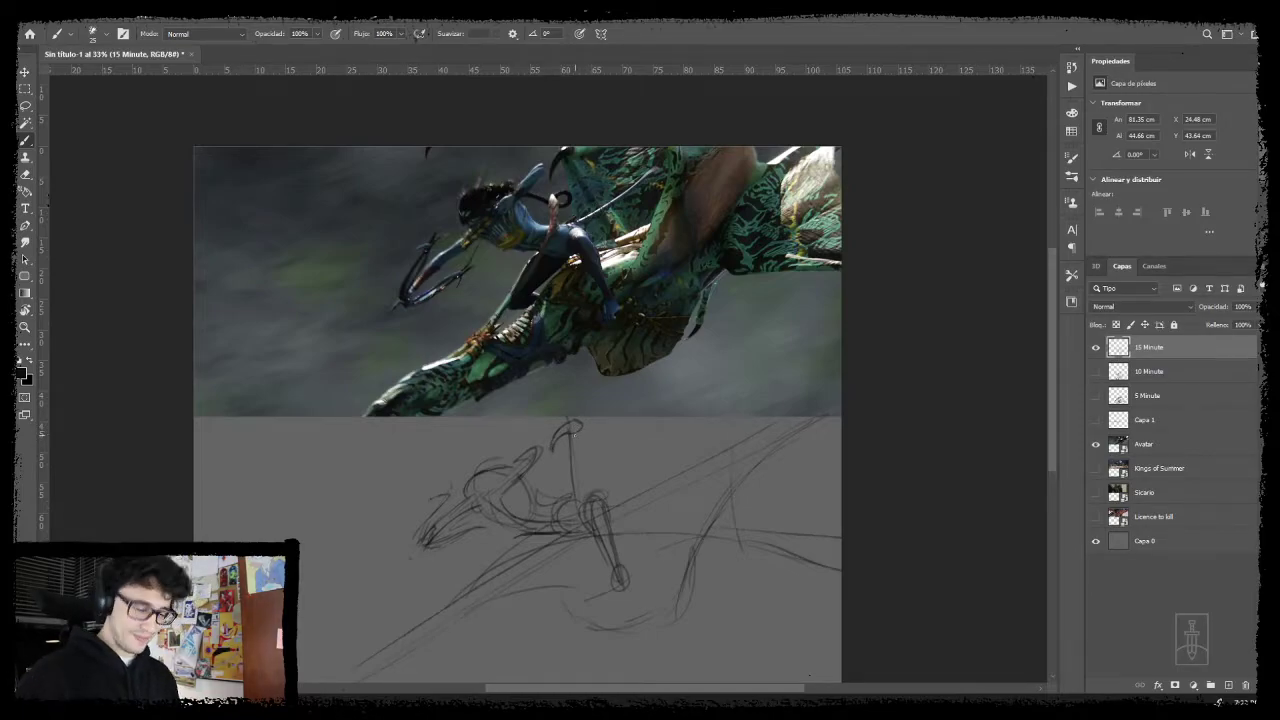
mouse_move(546, 510)
mouse_down()
mouse_move(526, 461)
mouse_move(526, 480)
mouse_up()
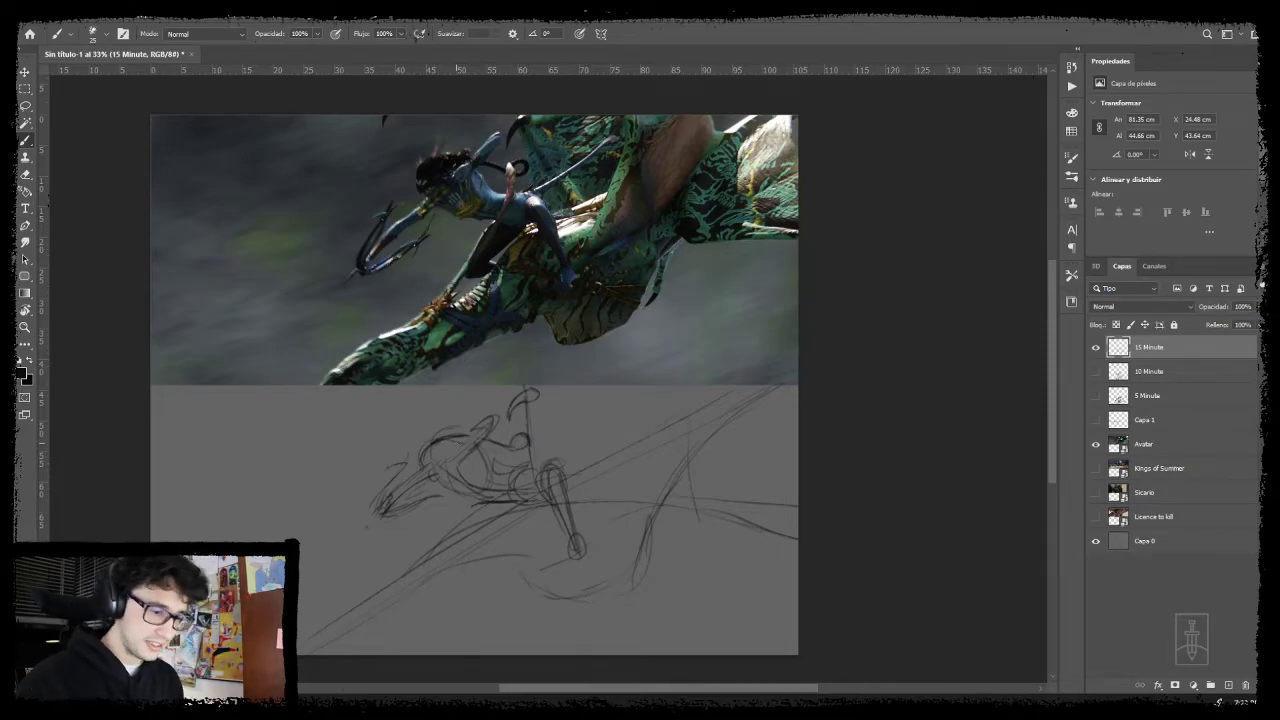
drag(530, 432, 393, 591)
mouse_move(490, 465)
mouse_down()
mouse_move(452, 542)
mouse_move(405, 584)
mouse_up()
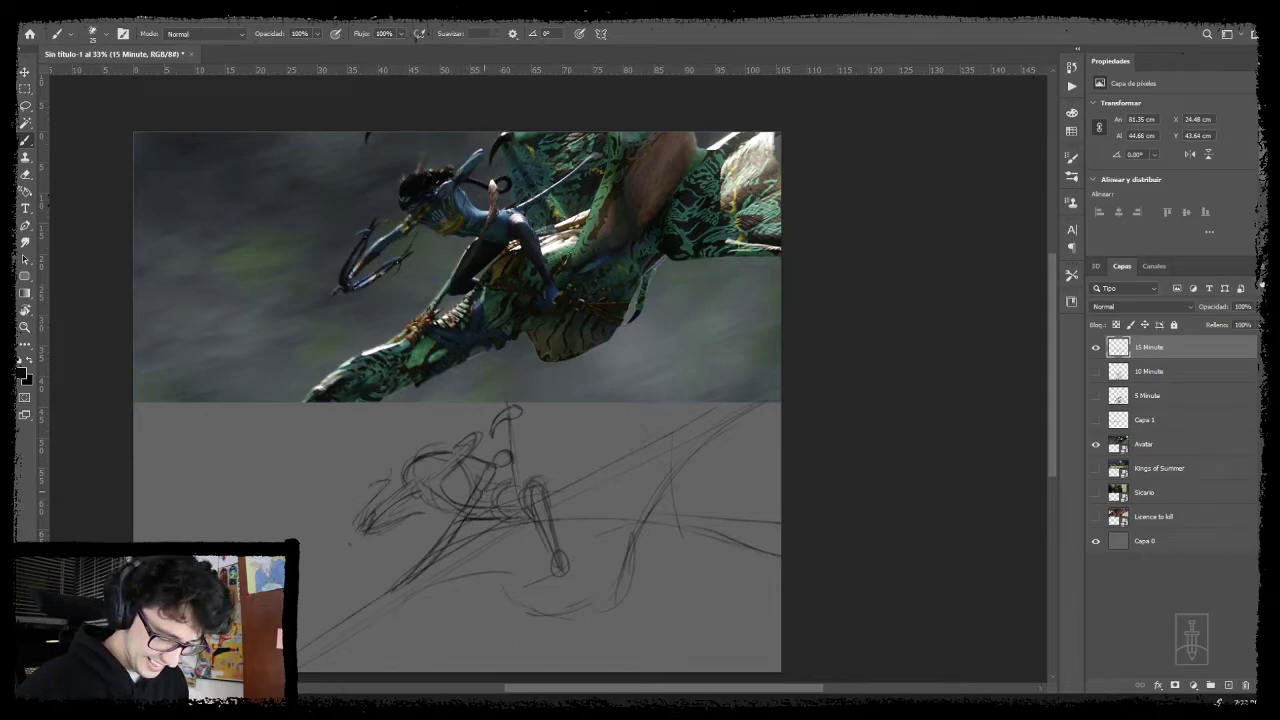
drag(490, 465, 418, 580)
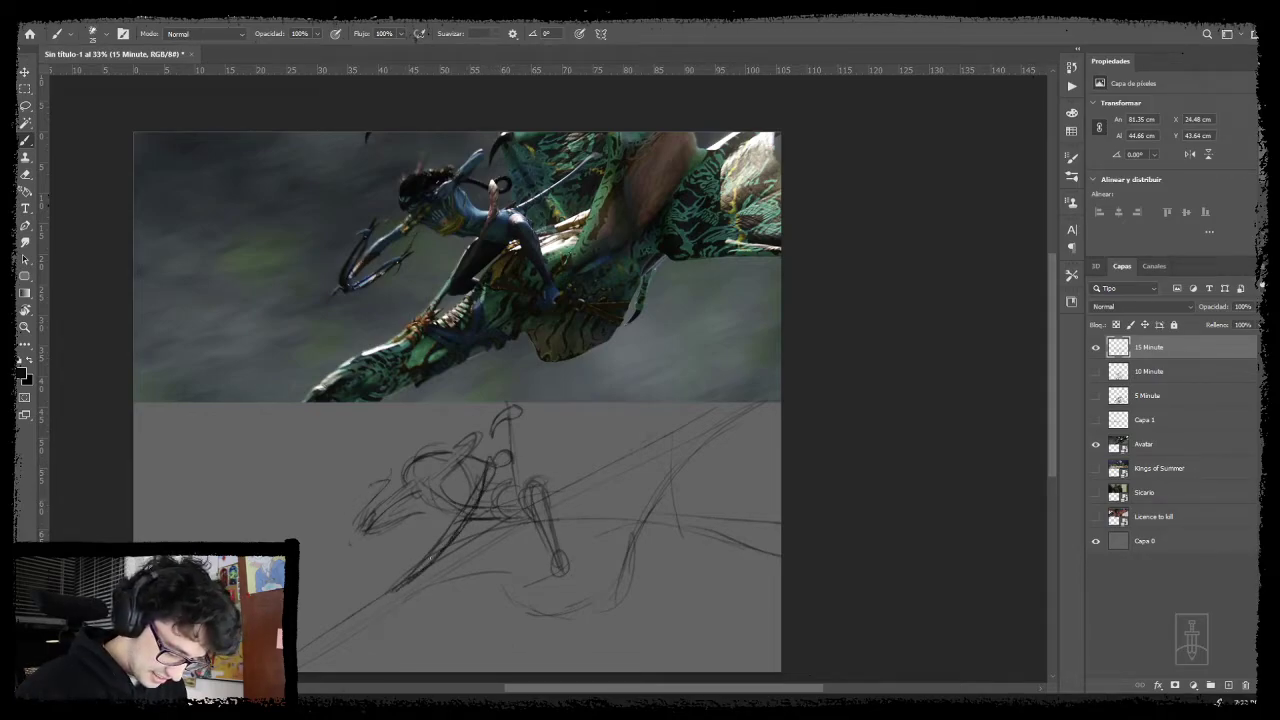
mouse_move(494, 458)
mouse_down()
mouse_move(477, 515)
mouse_move(430, 568)
mouse_move(490, 492)
mouse_up()
key(e)
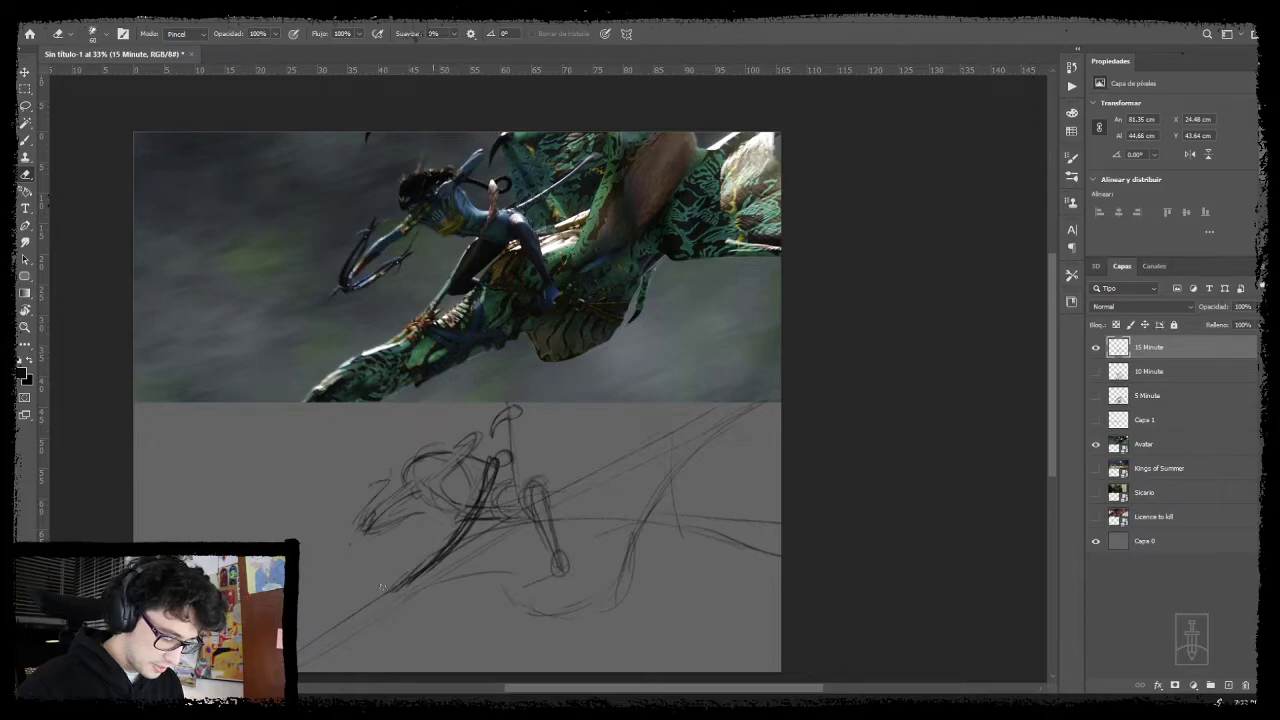
key(b)
scroll(516, 480, down, 1)
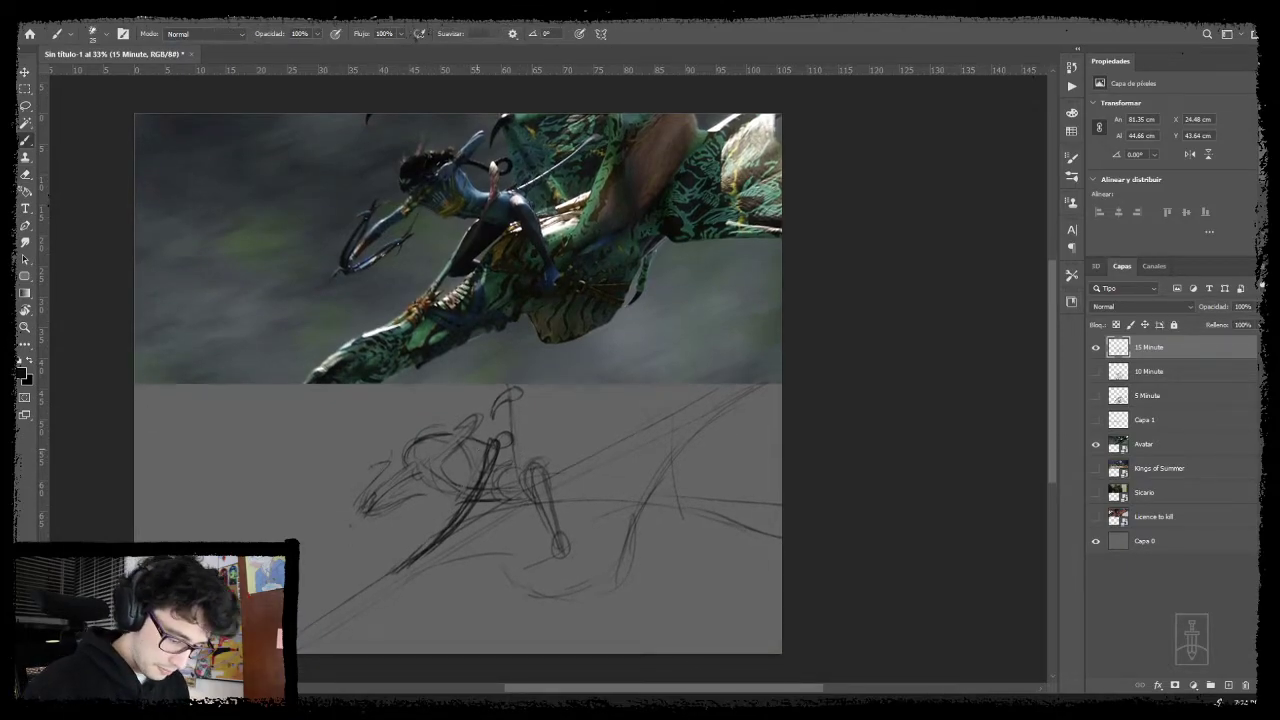
- Darken the rider's head, raised arm and chest contour with heavier strokes
mouse_move(466, 446)
mouse_down()
mouse_move(491, 450)
mouse_move(454, 432)
mouse_move(481, 427)
mouse_move(447, 447)
mouse_up()
drag(461, 435, 370, 511)
mouse_move(415, 449)
mouse_down()
mouse_move(409, 466)
mouse_move(439, 436)
mouse_move(409, 457)
mouse_up()
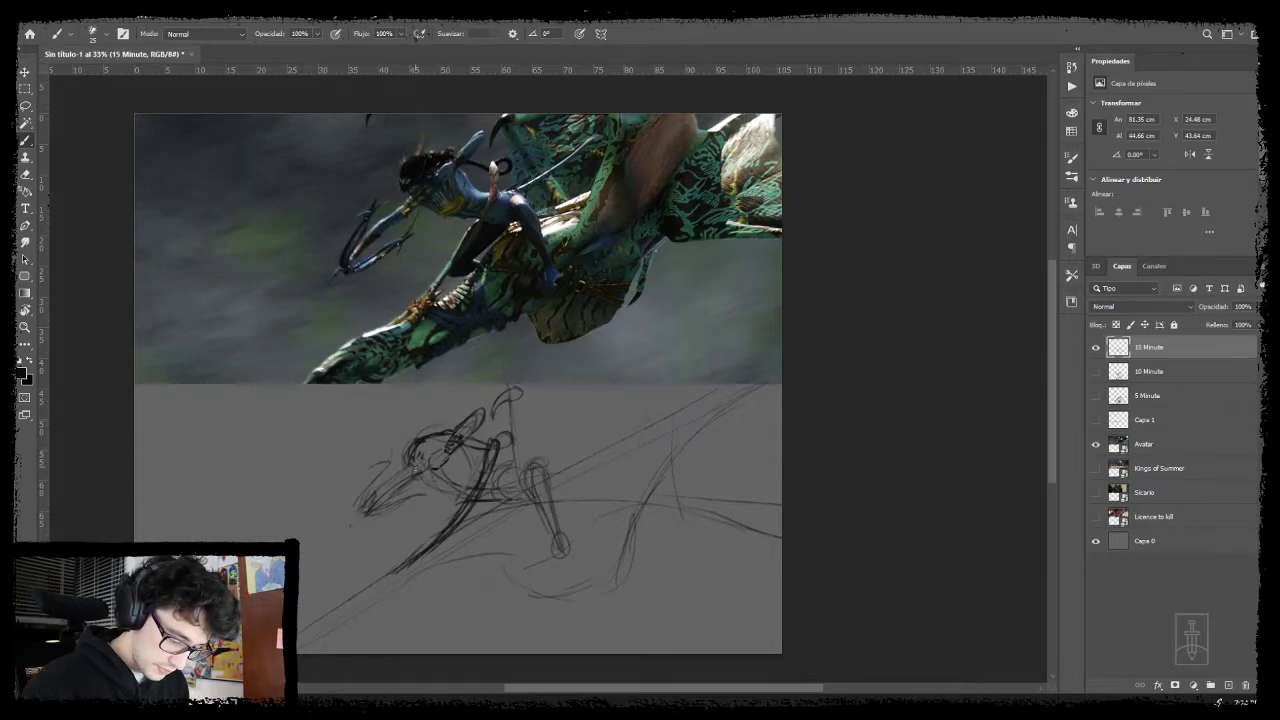
drag(426, 483, 447, 496)
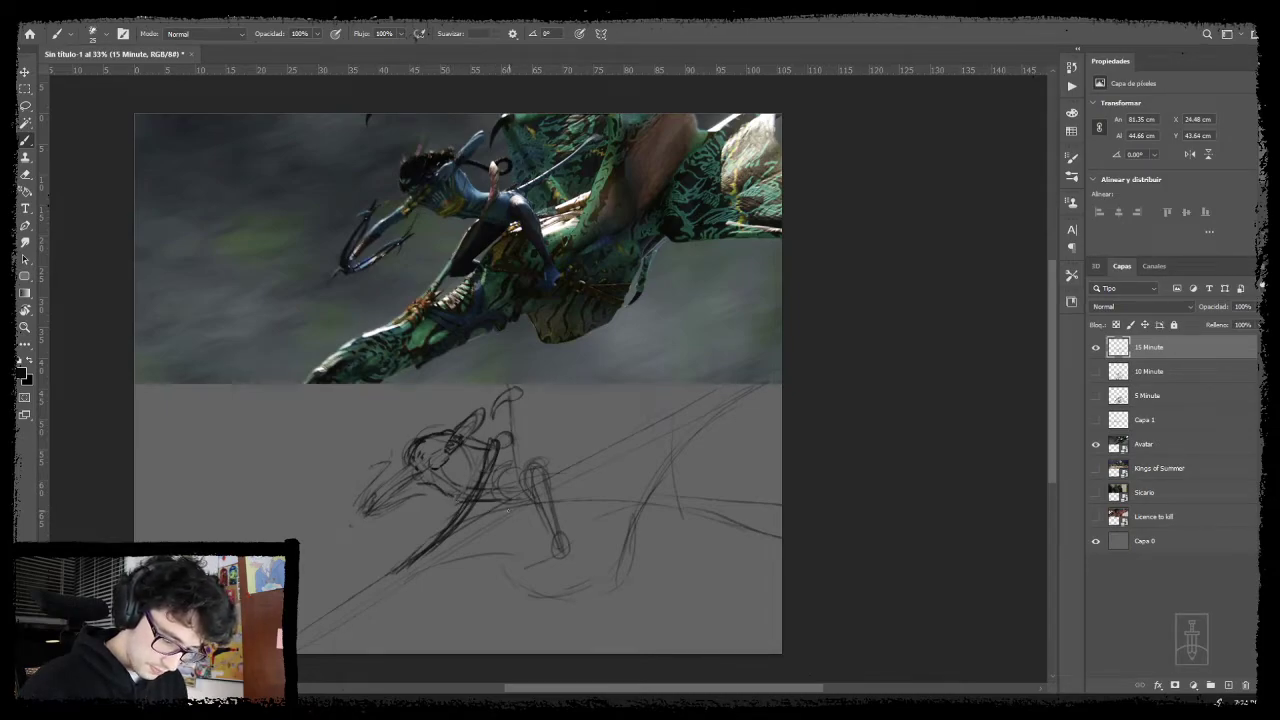
mouse_move(537, 475)
mouse_down()
mouse_move(579, 482)
mouse_move(557, 508)
mouse_up()
key(ctrl+z)
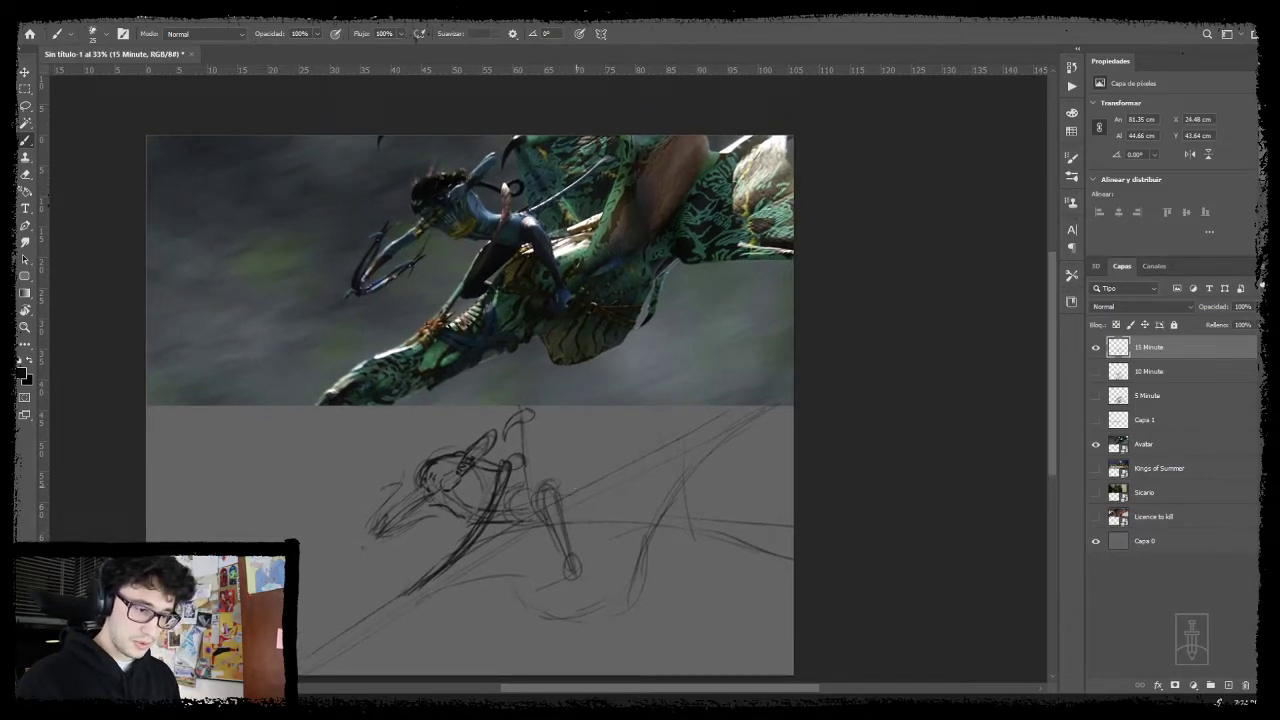
- Erase the rider's head, arms, torso and strap with an enlarged tip, keeping the near leg
key(l)
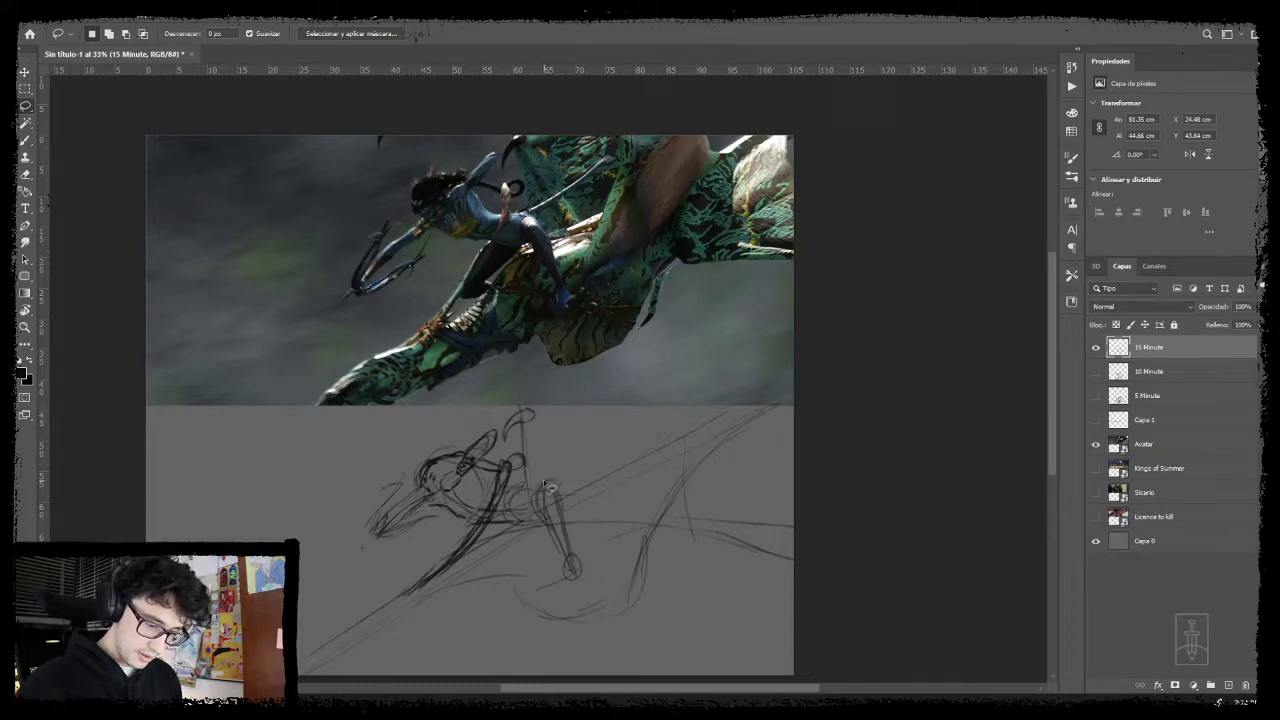
key(b)
key(bracketright)
key(bracketright)
key(bracketright)
key(bracketright)
key(bracketright)
key(bracketright)
key(bracketright)
key(bracketright)
key(bracketright)
mouse_move(504, 473)
mouse_down()
mouse_move(405, 604)
mouse_move(515, 448)
mouse_move(530, 462)
mouse_move(534, 437)
mouse_move(496, 497)
mouse_move(468, 511)
mouse_move(458, 467)
mouse_move(407, 490)
mouse_move(409, 529)
mouse_move(488, 439)
mouse_move(577, 494)
mouse_move(535, 472)
mouse_move(533, 562)
mouse_move(594, 565)
mouse_up()
- Redraw the long diagonal line of the creature's neck and body with the brush
key(b)
drag(552, 506, 322, 652)
drag(528, 532, 440, 580)
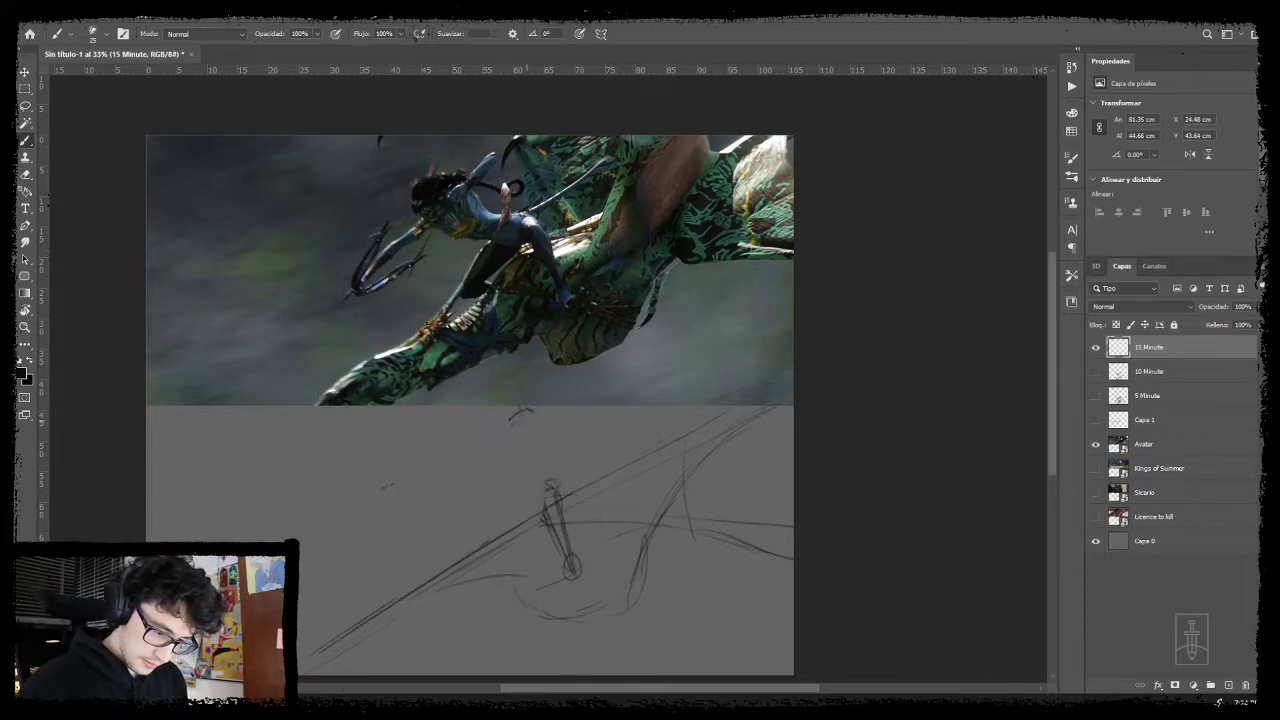
- Redraw the rider's near leg and the line above it, the bent far leg, the torso curve and the head arc
mouse_move(534, 437)
mouse_down()
mouse_move(549, 546)
mouse_move(584, 575)
mouse_up()
drag(562, 524, 584, 574)
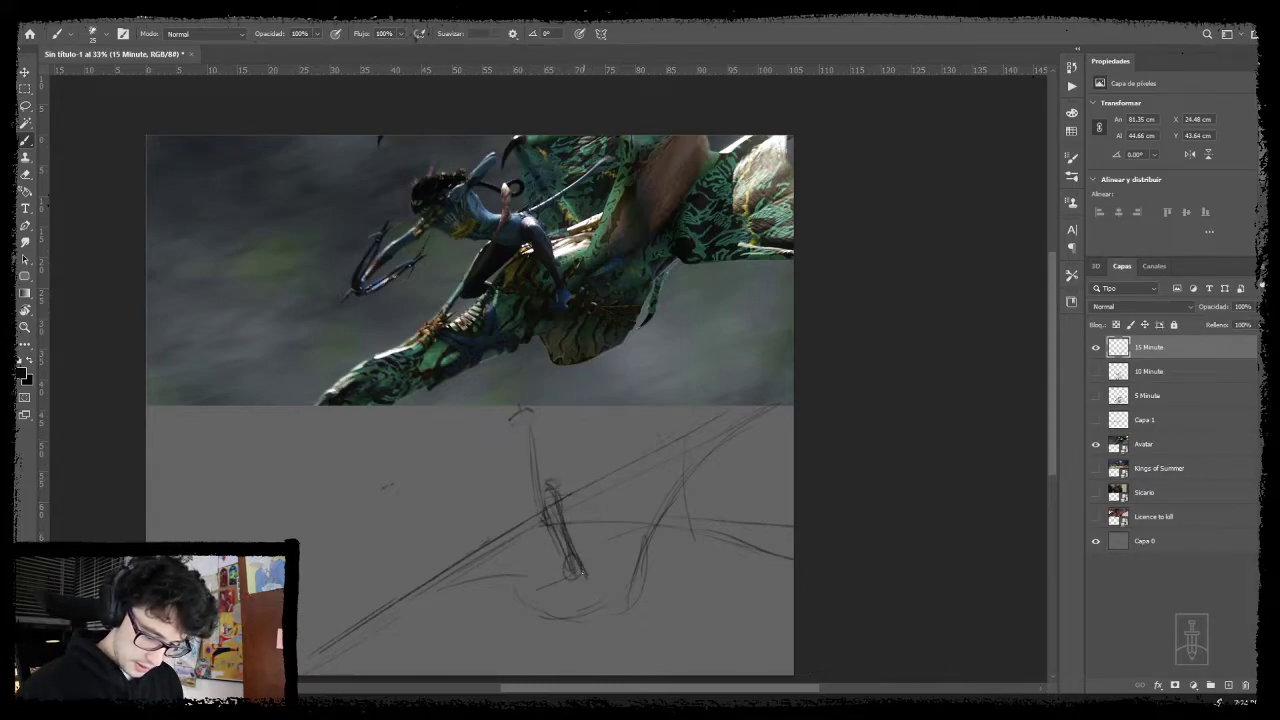
mouse_move(526, 494)
mouse_down()
mouse_move(478, 548)
mouse_move(450, 552)
mouse_move(510, 546)
mouse_move(496, 538)
mouse_up()
mouse_move(544, 487)
mouse_down()
mouse_move(449, 448)
mouse_move(480, 489)
mouse_move(433, 453)
mouse_move(412, 470)
mouse_up()
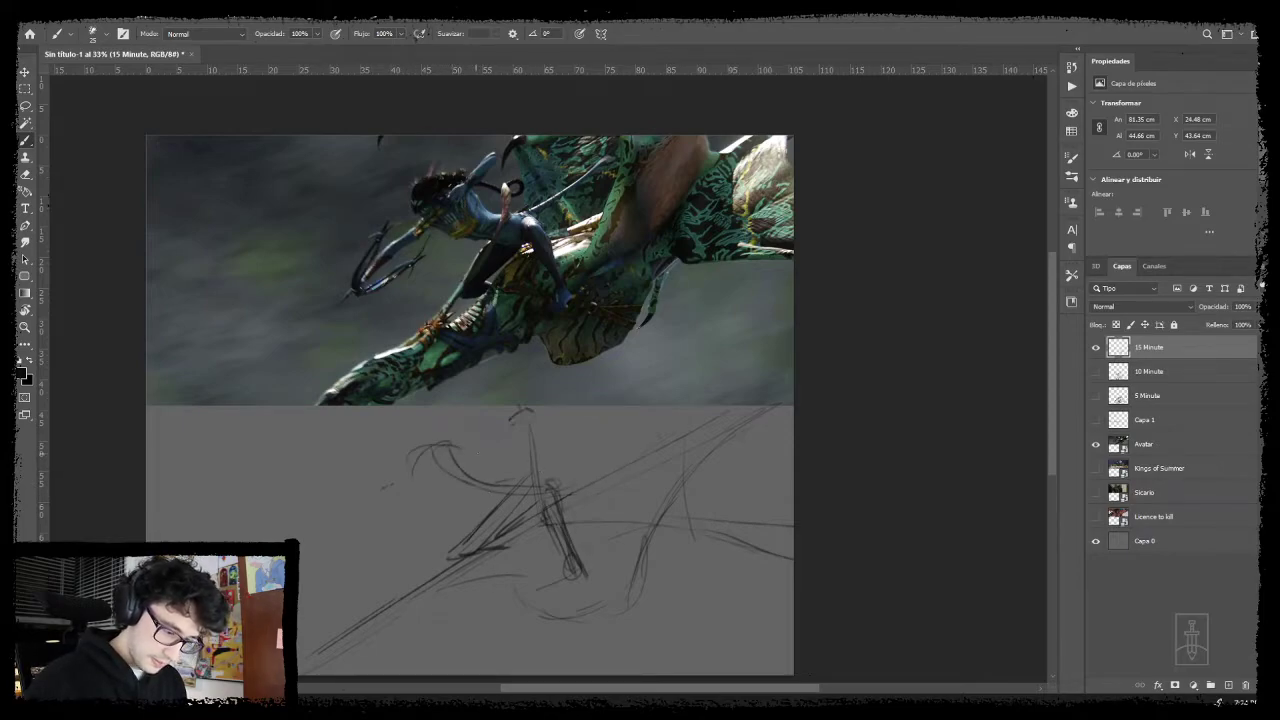
- Sketch the rider's raised arm behind the head, the extended forearm and the bow held in front
drag(505, 416, 371, 528)
drag(430, 487, 366, 528)
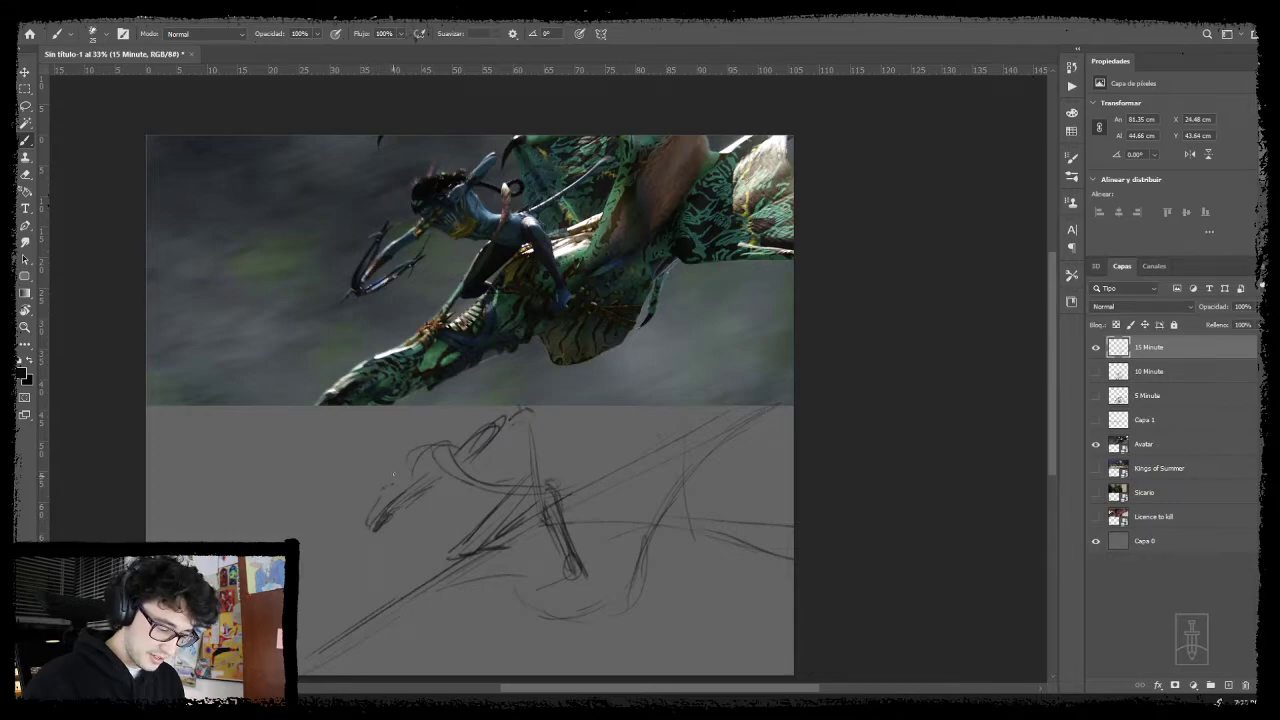
drag(390, 482, 362, 535)
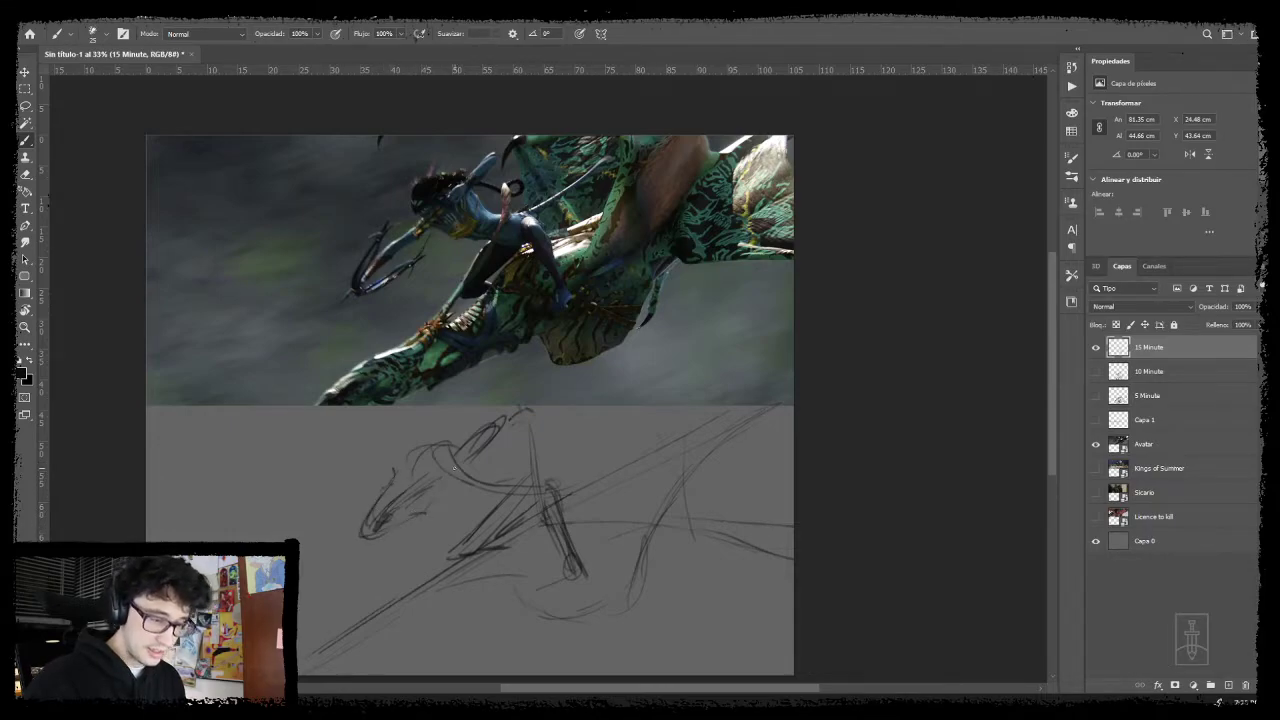
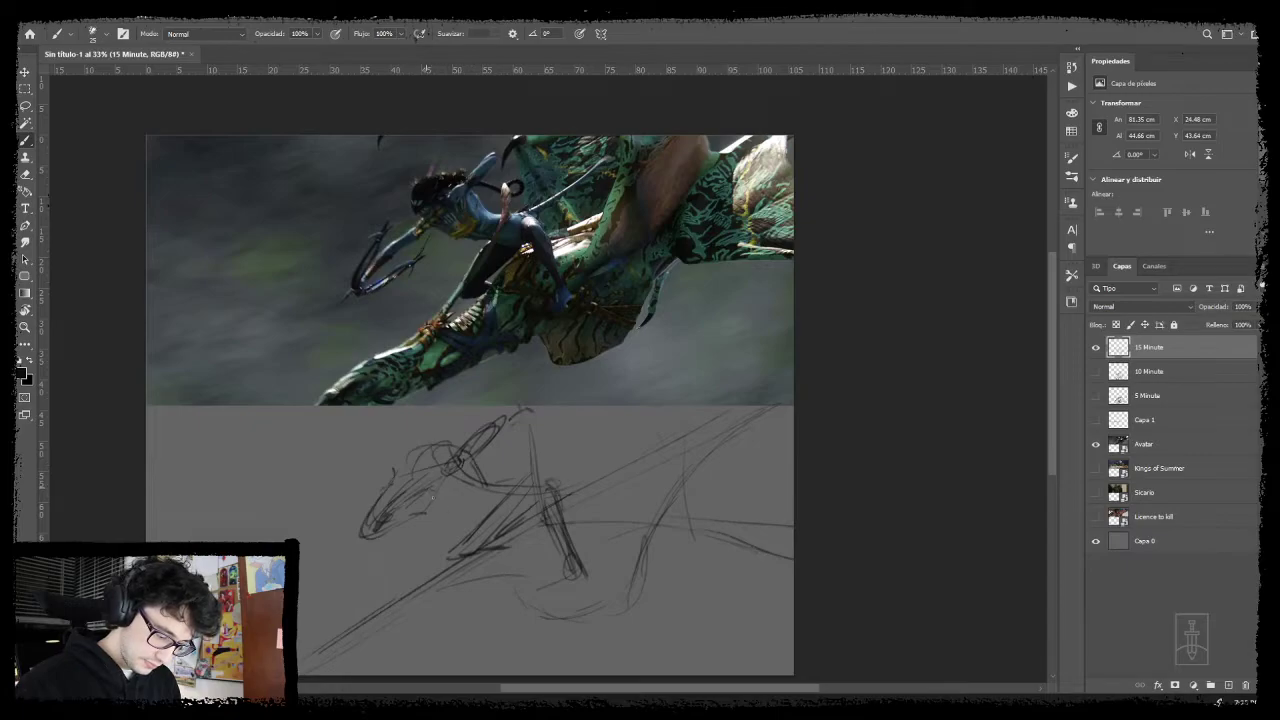
- Sketch the rider's waist strap, far thigh and lower leg, and the round tail curl behind the back
mouse_move(467, 511)
mouse_down()
mouse_move(502, 512)
mouse_move(529, 485)
mouse_move(543, 516)
mouse_move(493, 530)
mouse_move(517, 523)
mouse_up()
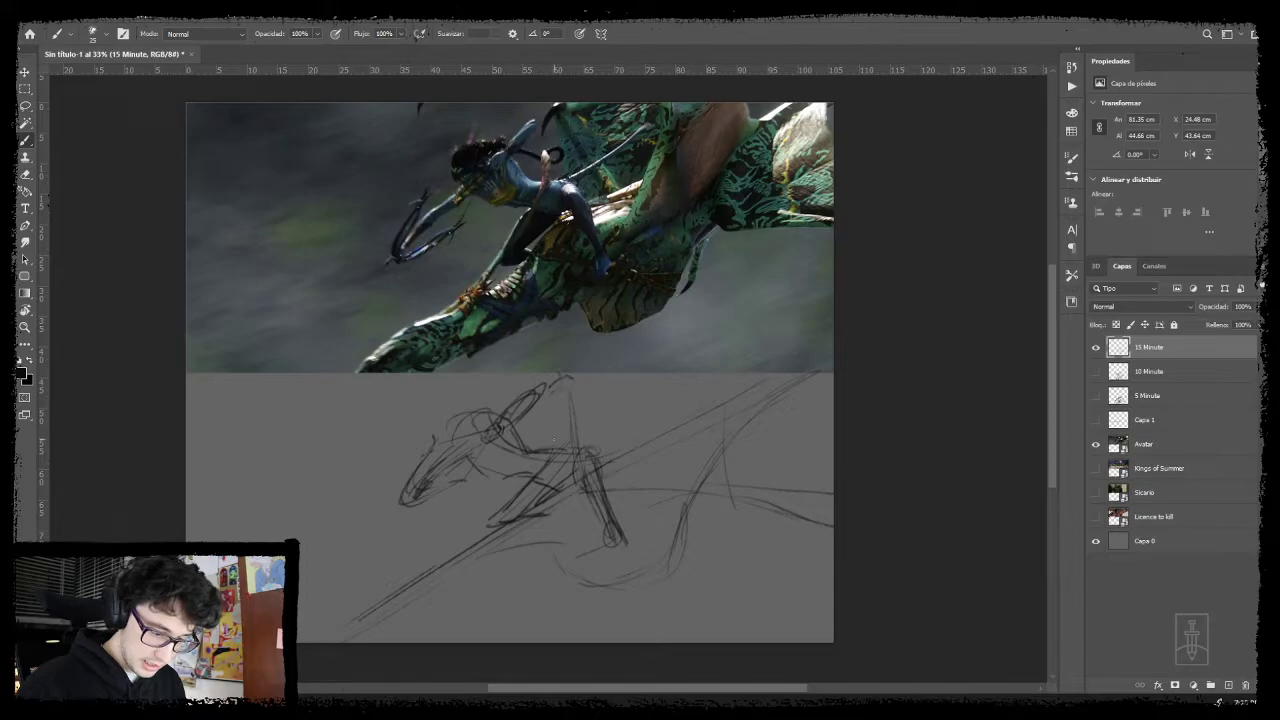
drag(556, 440, 564, 435)
drag(543, 471, 525, 502)
drag(545, 440, 438, 570)
mouse_move(564, 437)
mouse_down()
mouse_move(487, 547)
mouse_move(569, 425)
mouse_up()
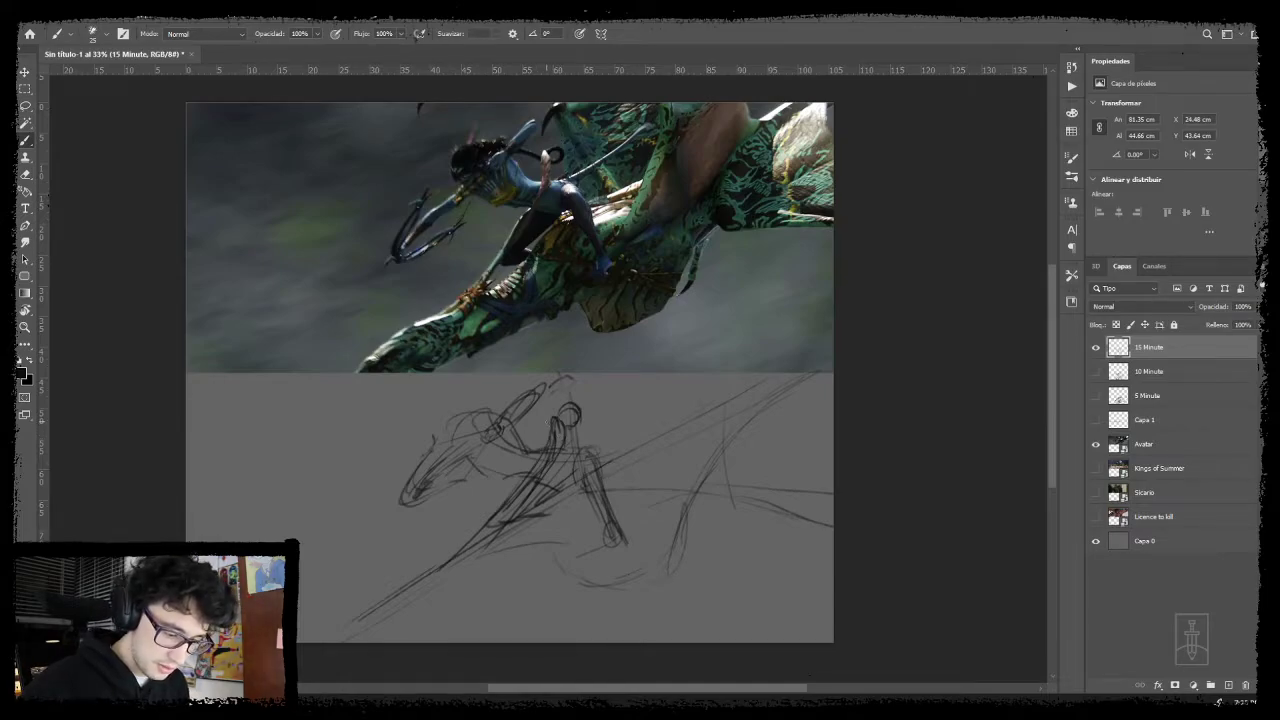
drag(559, 505, 600, 437)
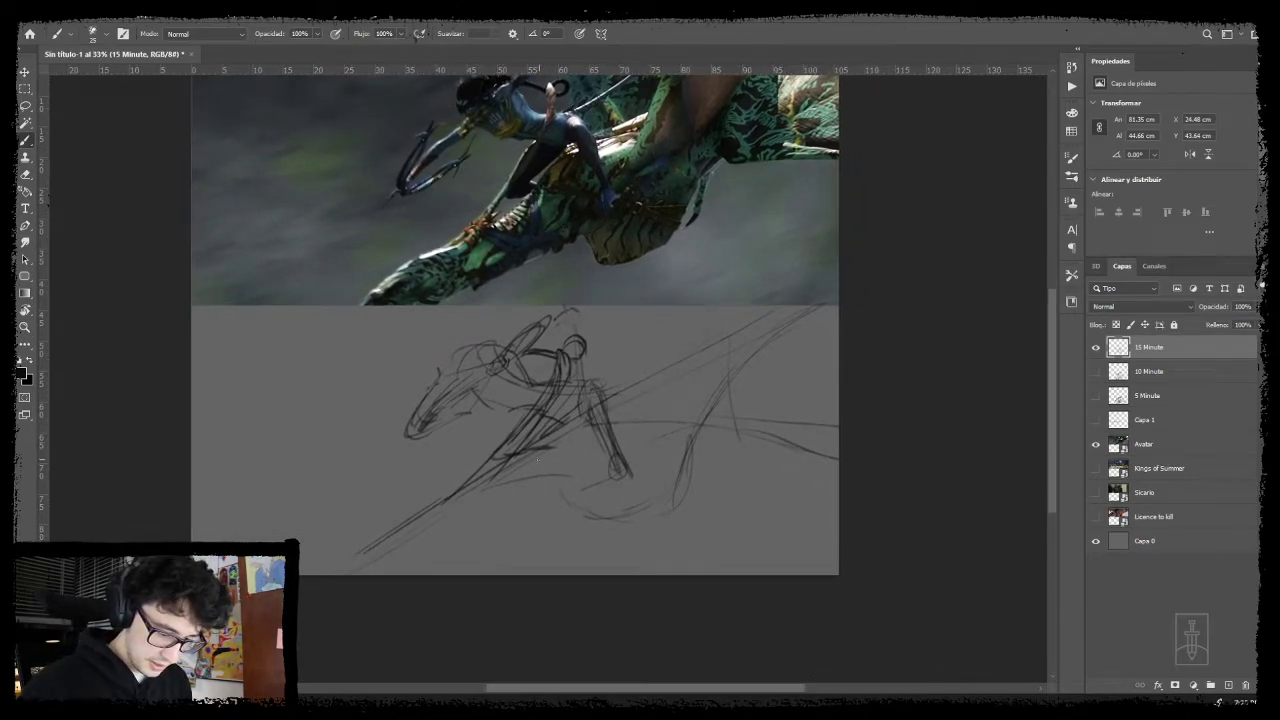
- Strengthen the rider's far foot and outline the creature's neck, belly and trailing wing edge with darker strokes
mouse_move(533, 465)
mouse_down()
mouse_move(515, 468)
mouse_move(540, 452)
mouse_up()
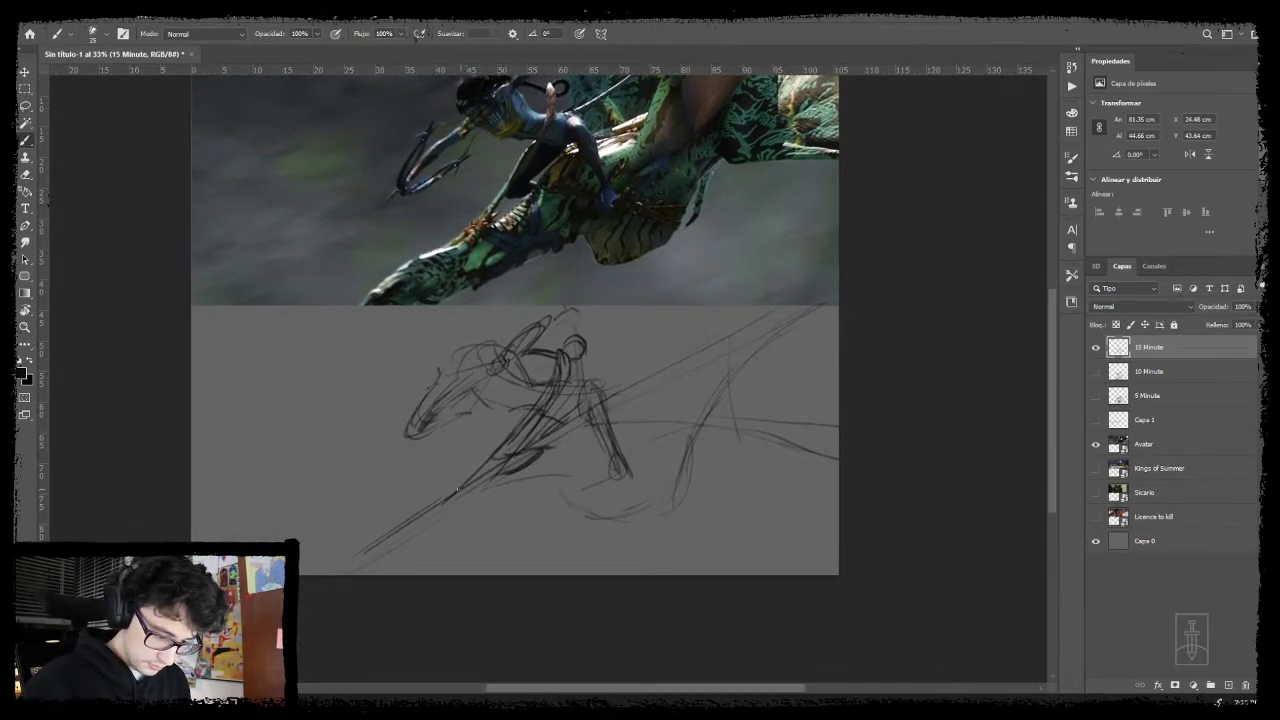
drag(456, 490, 352, 574)
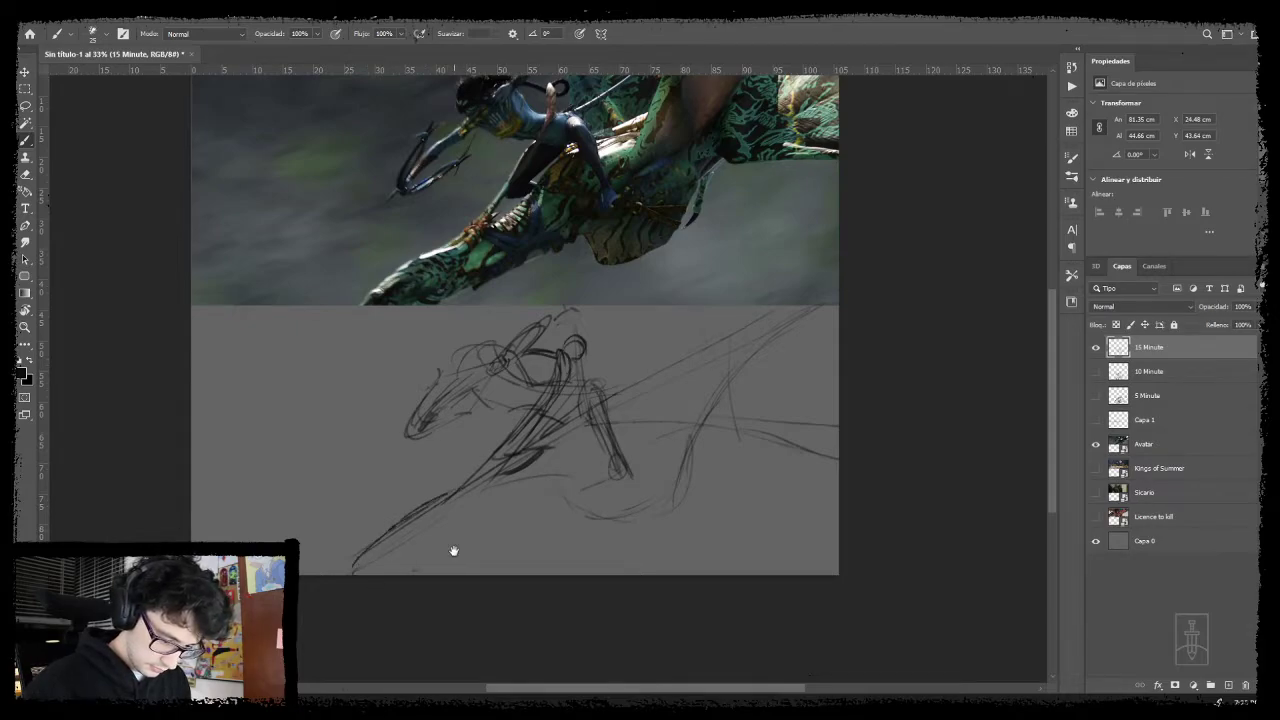
drag(453, 551, 434, 560)
drag(514, 523, 445, 549)
drag(495, 523, 370, 595)
mouse_move(385, 583)
mouse_down()
mouse_move(505, 519)
mouse_move(382, 596)
mouse_move(545, 535)
mouse_move(523, 519)
mouse_move(540, 540)
mouse_move(585, 550)
mouse_move(625, 530)
mouse_move(638, 475)
mouse_move(663, 443)
mouse_move(653, 496)
mouse_move(670, 434)
mouse_up()
mouse_move(658, 500)
mouse_down()
mouse_move(684, 420)
mouse_move(683, 434)
mouse_move(786, 447)
mouse_move(766, 451)
mouse_up()
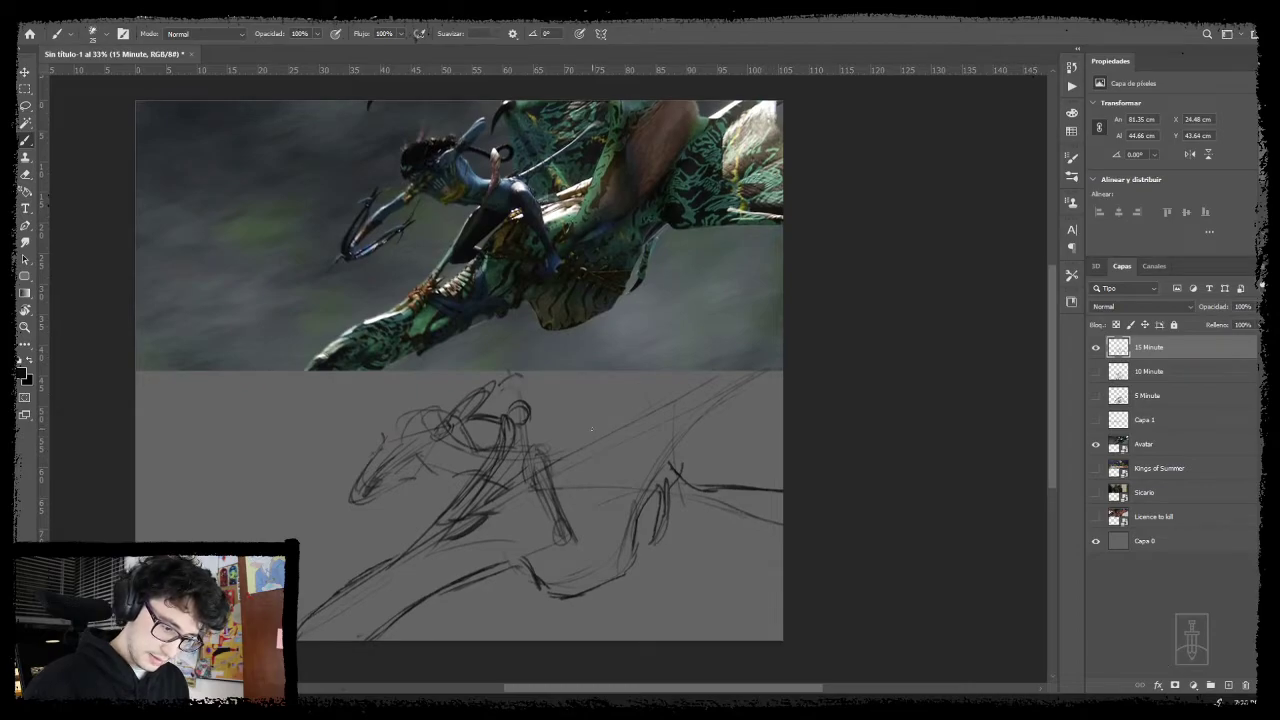
- Draw the hooked tail end behind the rider and firm up the contours of both legs and feet
mouse_move(516, 381)
mouse_down()
mouse_move(500, 398)
mouse_move(521, 370)
mouse_move(498, 401)
mouse_move(524, 374)
mouse_move(550, 503)
mouse_up()
drag(544, 457, 557, 527)
drag(553, 483, 556, 550)
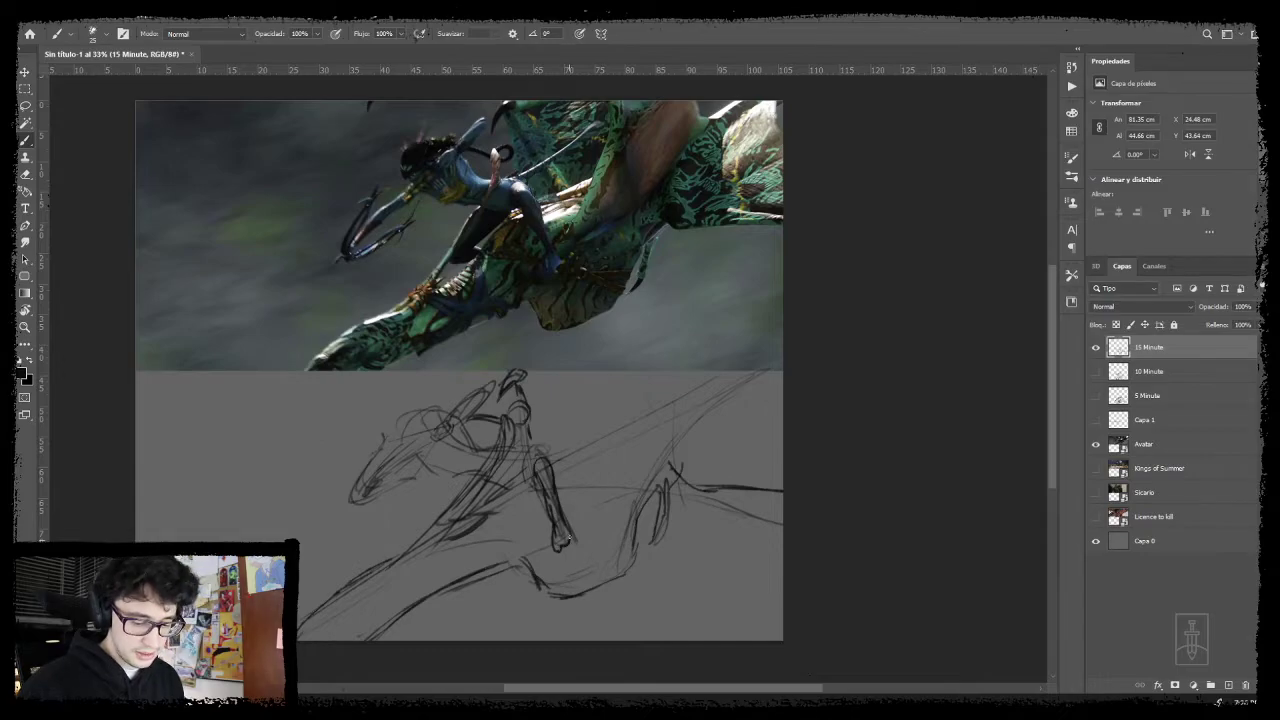
mouse_move(547, 460)
mouse_down()
mouse_move(523, 488)
mouse_move(532, 468)
mouse_move(505, 490)
mouse_move(480, 485)
mouse_move(515, 493)
mouse_move(454, 527)
mouse_up()
mouse_move(492, 478)
mouse_down()
mouse_move(450, 517)
mouse_move(480, 524)
mouse_move(398, 556)
mouse_move(358, 598)
mouse_move(497, 468)
mouse_up()
drag(504, 418, 430, 527)
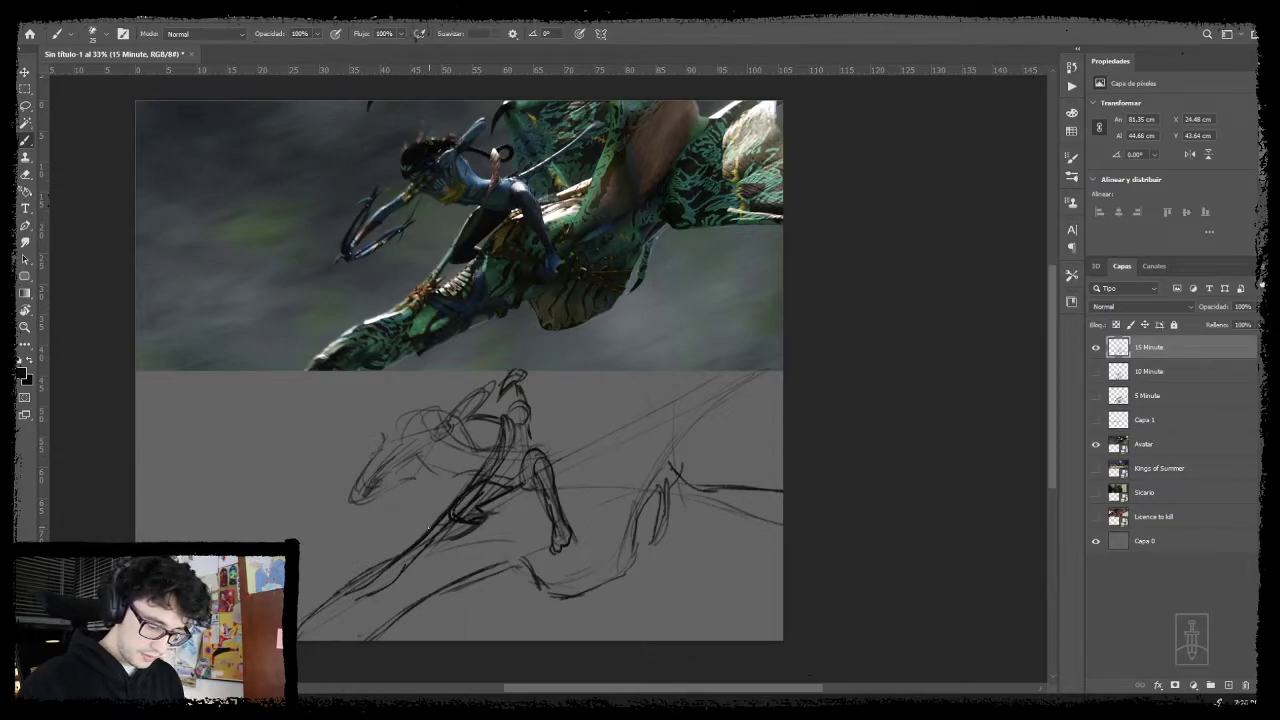
- Darken the contours of the rider's chest, face and rounded head
mouse_move(456, 458)
mouse_down()
mouse_move(438, 472)
mouse_move(462, 472)
mouse_up()
mouse_move(465, 456)
mouse_down()
mouse_move(434, 480)
mouse_move(459, 455)
mouse_move(434, 440)
mouse_move(460, 410)
mouse_move(406, 442)
mouse_move(414, 412)
mouse_up()
drag(414, 414, 452, 405)
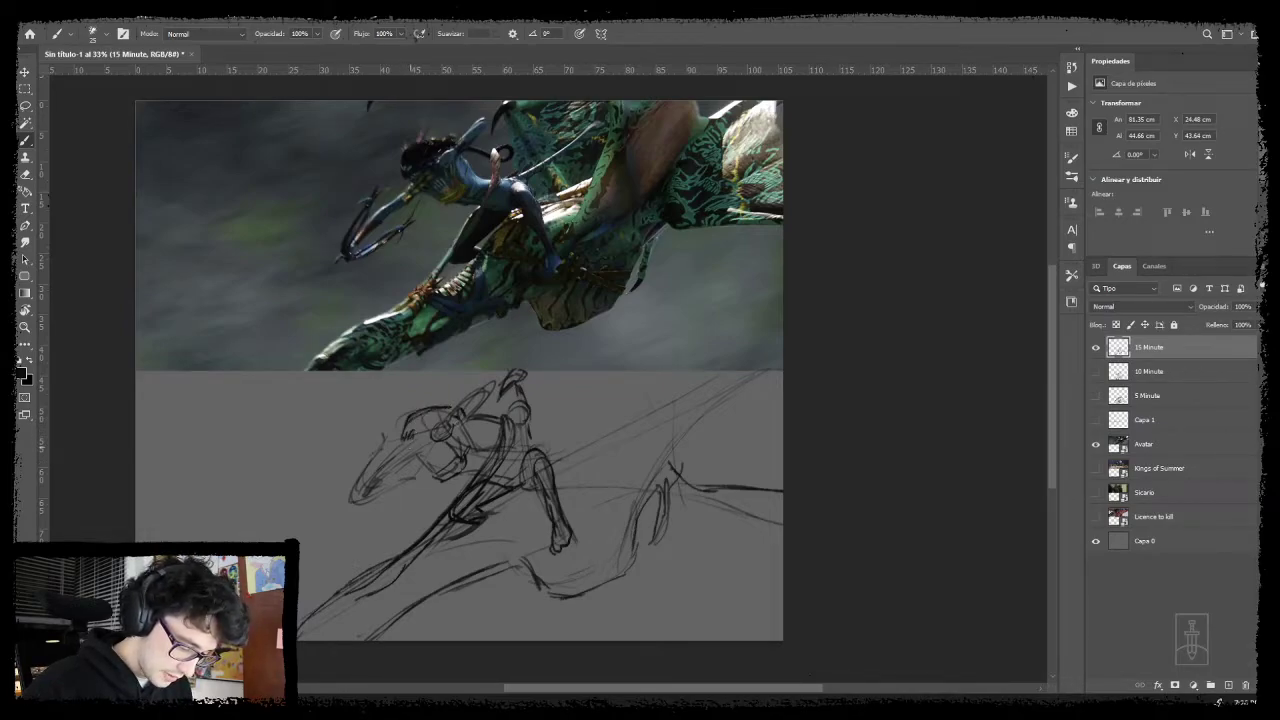
- Redraw the bow with its pronged tips and arrow line, and refine the rider's extended arm and face
mouse_move(403, 458)
mouse_down()
mouse_move(442, 429)
mouse_move(402, 476)
mouse_move(442, 429)
mouse_move(330, 520)
mouse_up()
mouse_move(372, 464)
mouse_down()
mouse_move(352, 502)
mouse_move(358, 488)
mouse_up()
mouse_move(388, 432)
mouse_down()
mouse_move(379, 460)
mouse_move(392, 487)
mouse_move(421, 461)
mouse_up()
drag(389, 473, 407, 460)
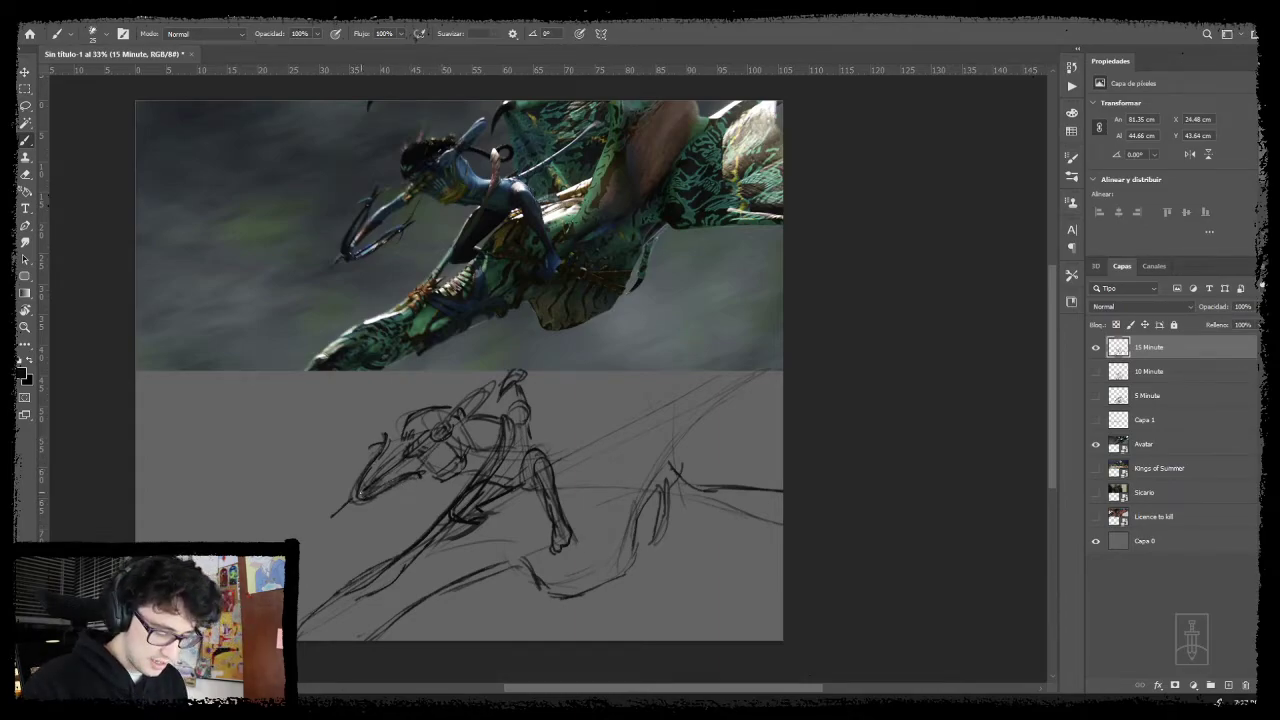
drag(526, 452, 507, 461)
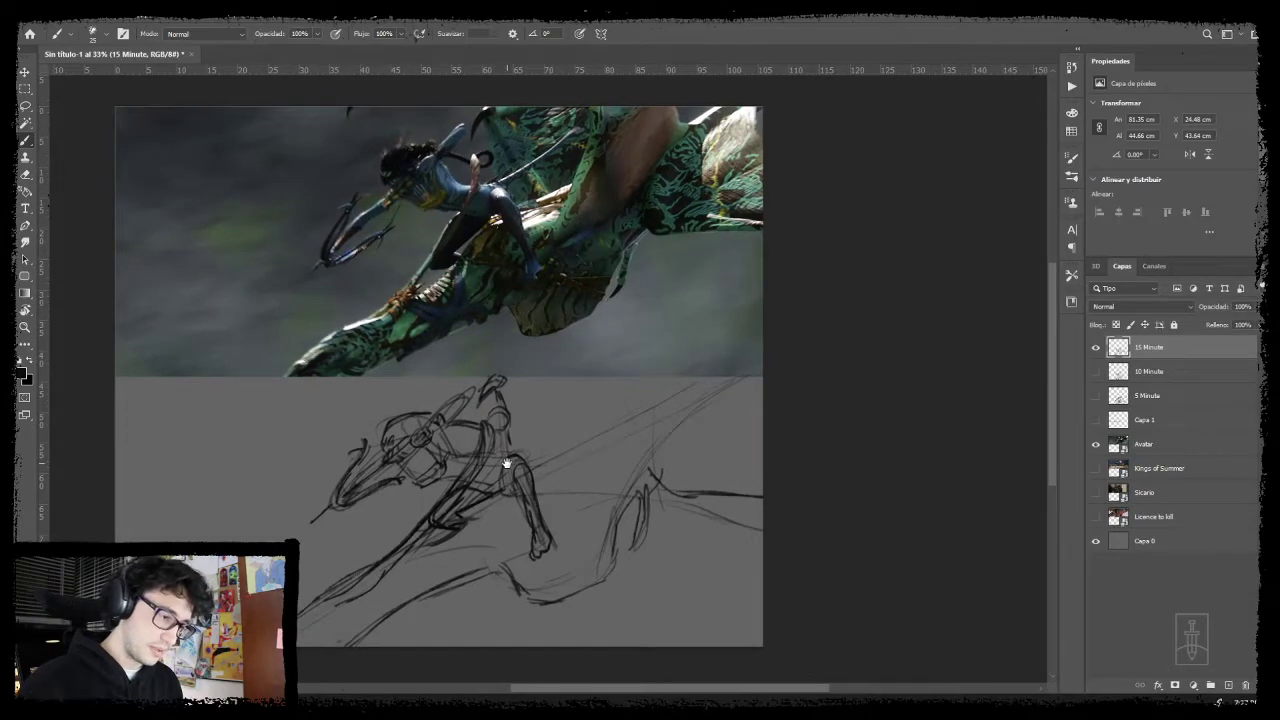
drag(383, 475, 413, 467)
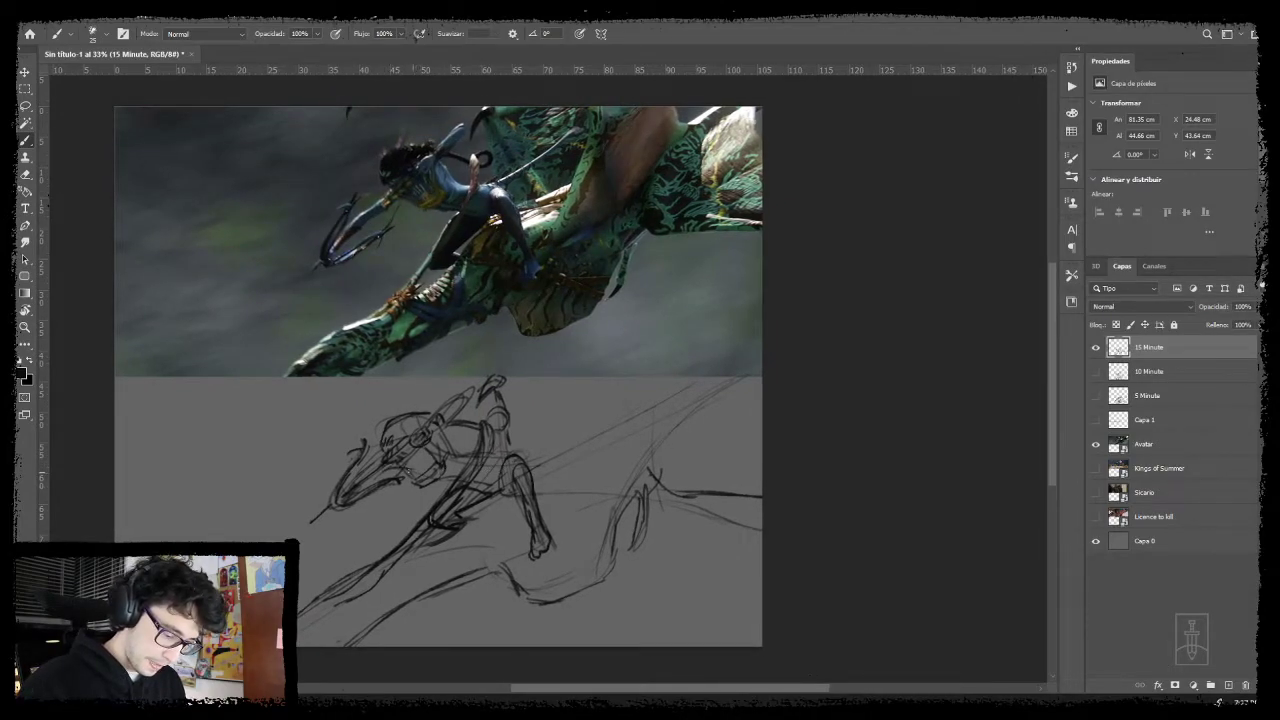
drag(531, 478, 489, 489)
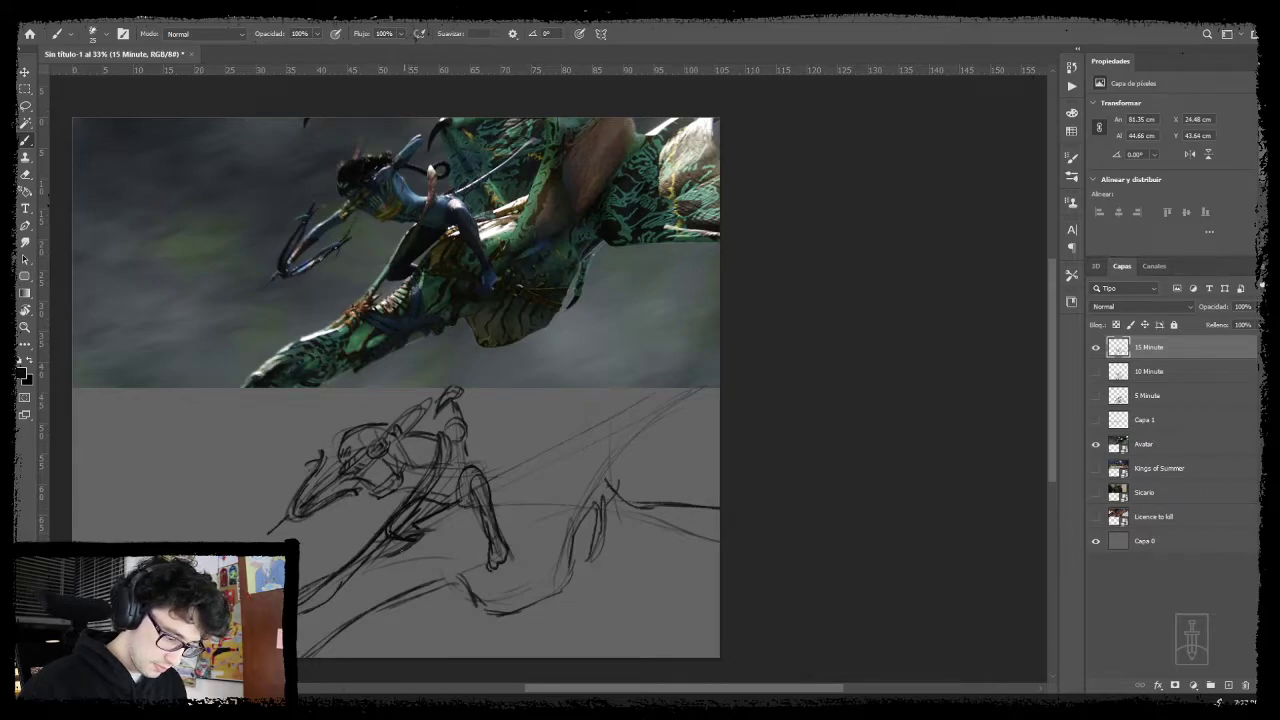
- Sketch the harness and shoulder shapes on the creature's neck beneath the rider
mouse_move(376, 572)
mouse_down()
mouse_move(412, 566)
mouse_move(427, 541)
mouse_move(385, 600)
mouse_move(449, 577)
mouse_up()
mouse_move(378, 603)
mouse_down()
mouse_move(381, 585)
mouse_move(382, 599)
mouse_up()
mouse_move(431, 545)
mouse_down()
mouse_move(446, 567)
mouse_move(476, 529)
mouse_up()
drag(457, 513, 481, 519)
- Sketch the creature's wing struts and membrane edges behind the rider, plus the far wing contours near the canvas edge
mouse_move(574, 386)
mouse_down()
mouse_move(525, 501)
mouse_move(495, 507)
mouse_up()
mouse_move(527, 471)
mouse_down()
mouse_move(502, 490)
mouse_move(490, 478)
mouse_up()
mouse_move(474, 402)
mouse_down()
mouse_move(526, 462)
mouse_move(494, 480)
mouse_move(498, 418)
mouse_up()
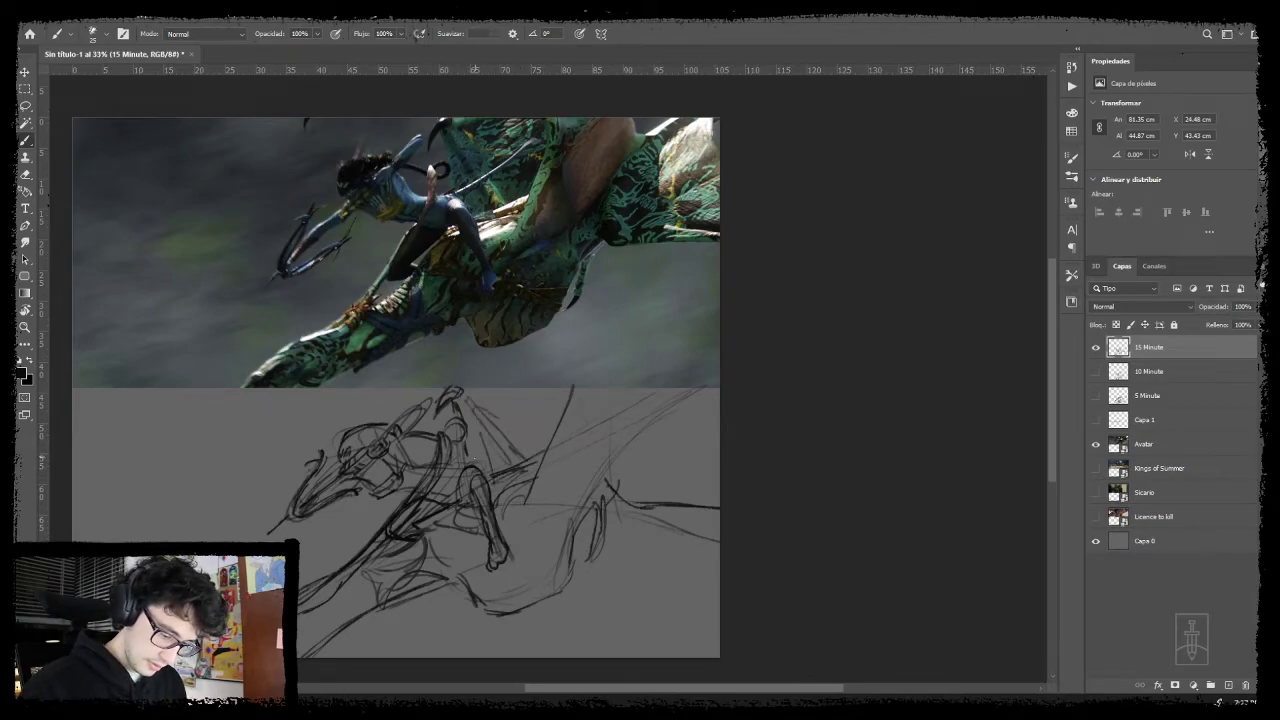
mouse_move(473, 464)
mouse_down()
mouse_move(541, 407)
mouse_move(472, 463)
mouse_up()
drag(493, 449, 547, 401)
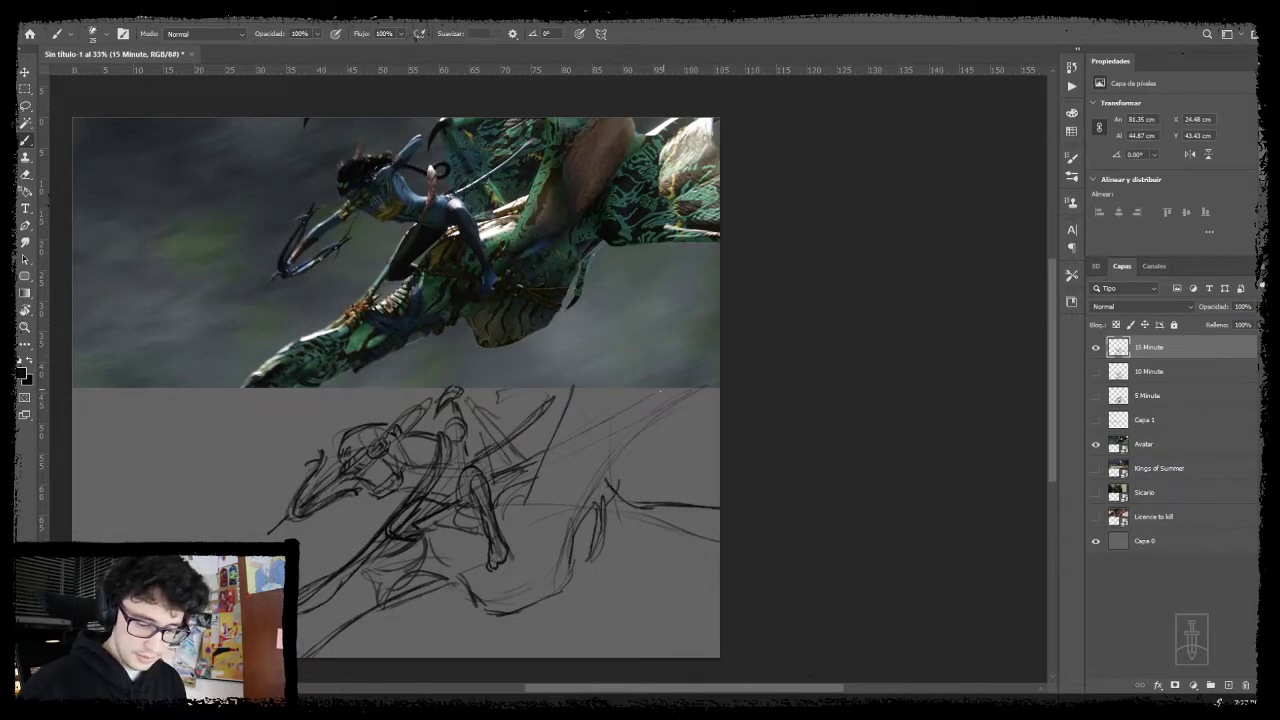
mouse_move(628, 388)
mouse_down()
mouse_move(624, 414)
mouse_move(652, 417)
mouse_move(694, 390)
mouse_move(648, 413)
mouse_up()
drag(717, 388, 719, 442)
mouse_move(657, 512)
mouse_down()
mouse_move(694, 451)
mouse_move(677, 486)
mouse_move(640, 505)
mouse_move(613, 497)
mouse_move(603, 534)
mouse_move(634, 462)
mouse_up()
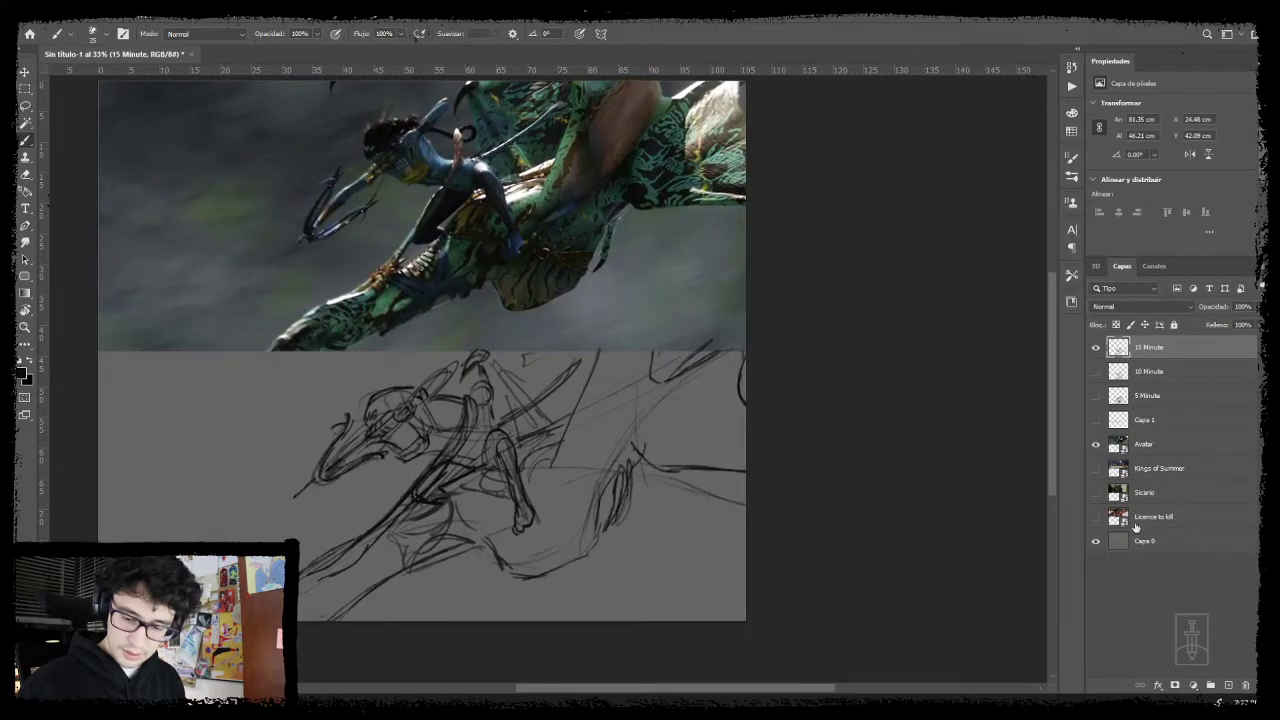
- Add a new layer above the 15 Minute layer, fade the 15 Minute sketch to a faint guide, and activate the new layer
click(1228, 685)
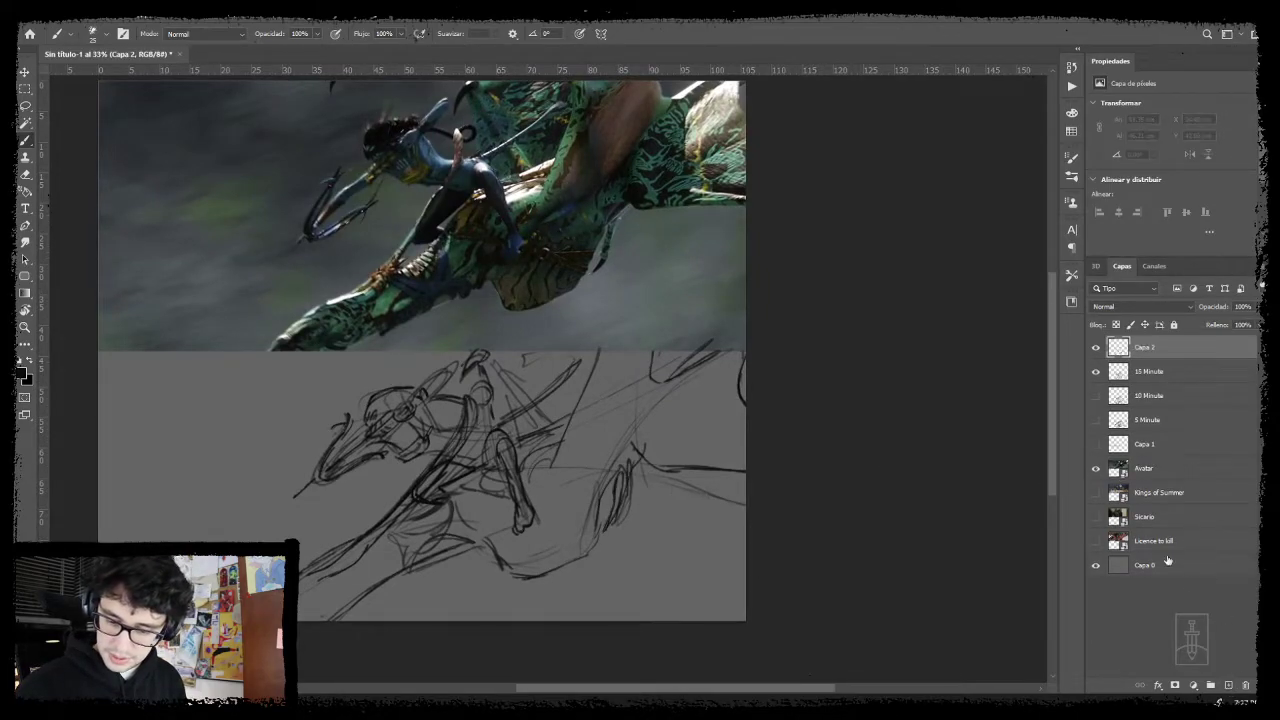
click(1150, 372)
click(1256, 307)
drag(1221, 327, 1210, 328)
click(1185, 350)
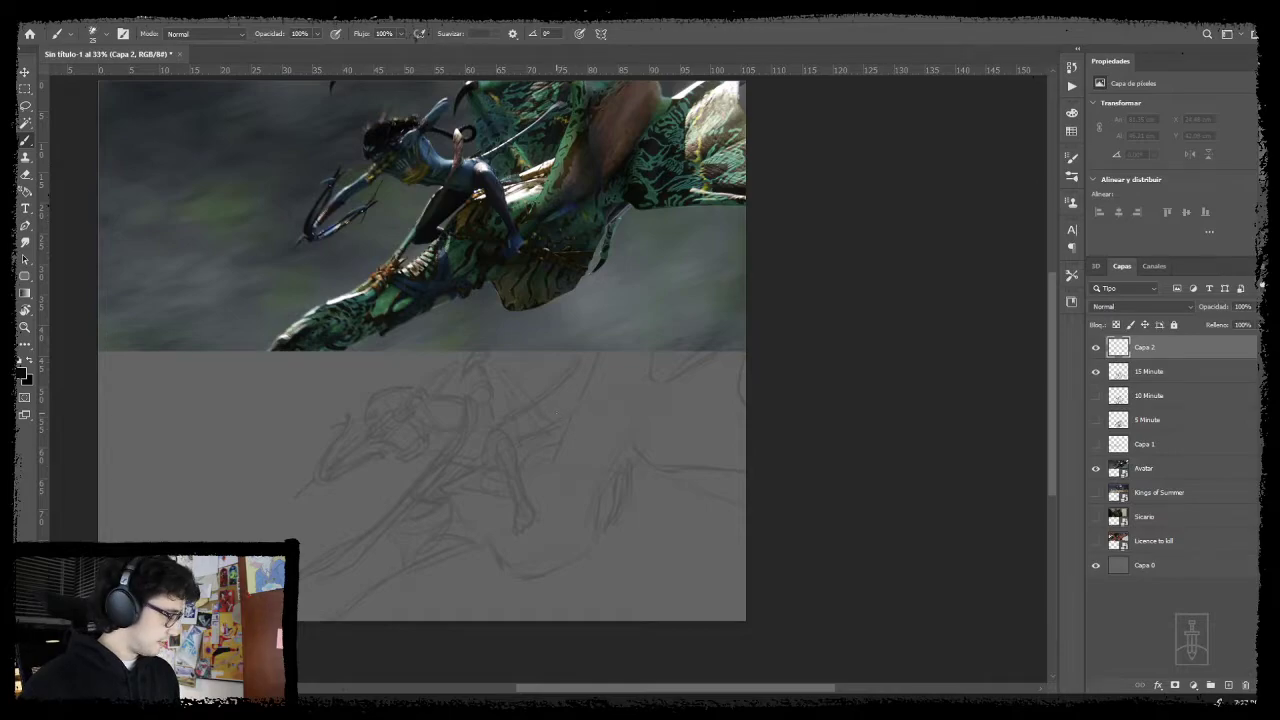
- Choose the Hard Round Pressure Size brush, test it with a loose looping stroke, and undo that stroke
right_click(627, 365)
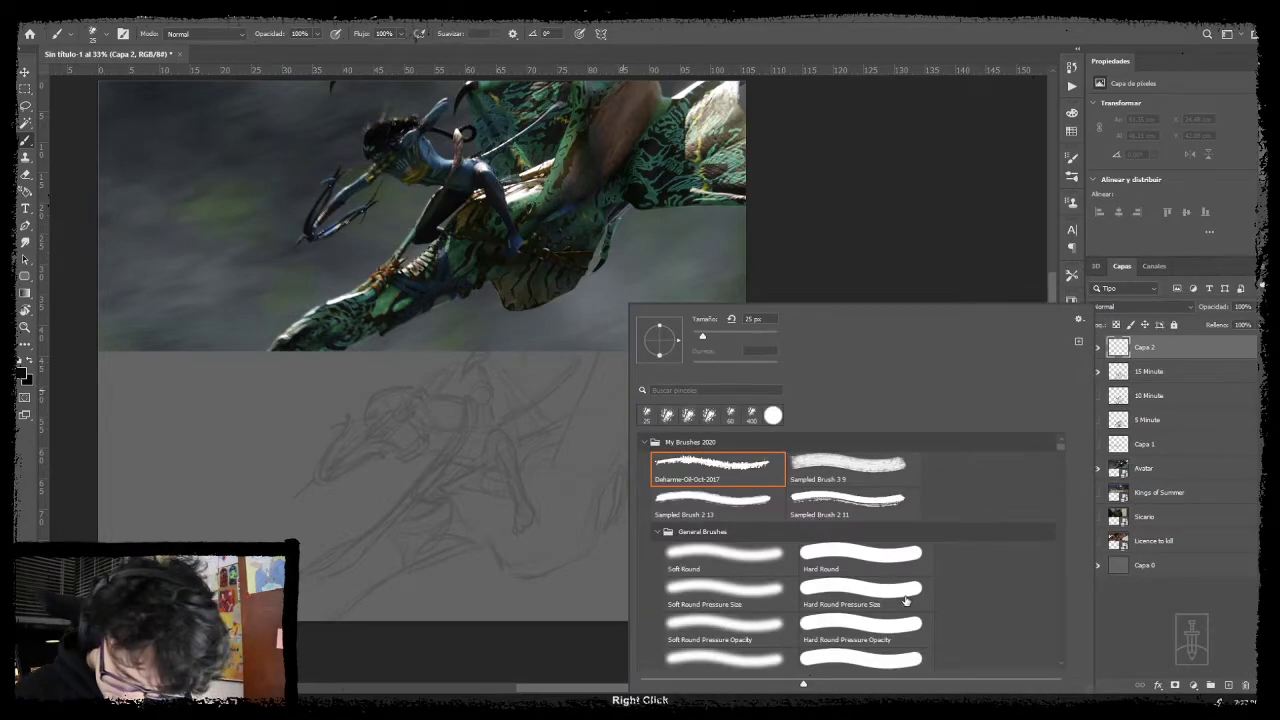
click(895, 600)
mouse_move(557, 403)
mouse_down()
mouse_move(556, 517)
mouse_move(588, 515)
mouse_up()
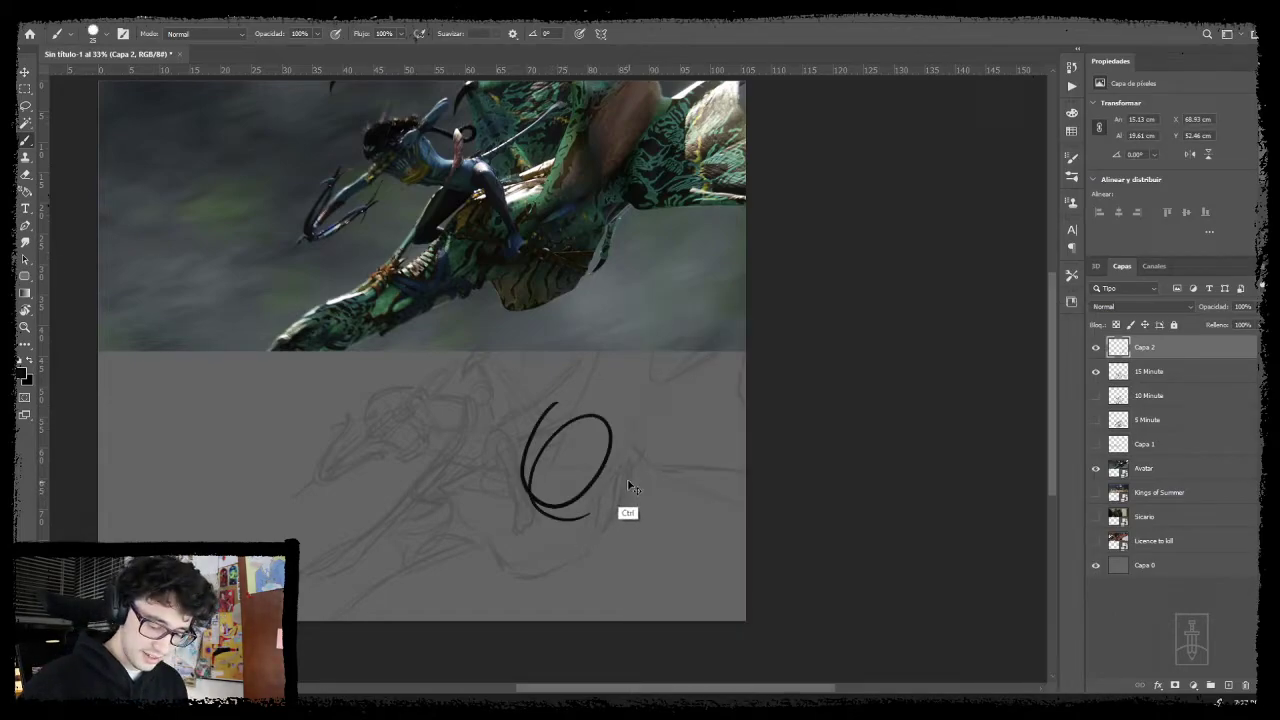
key(ctrl+z)
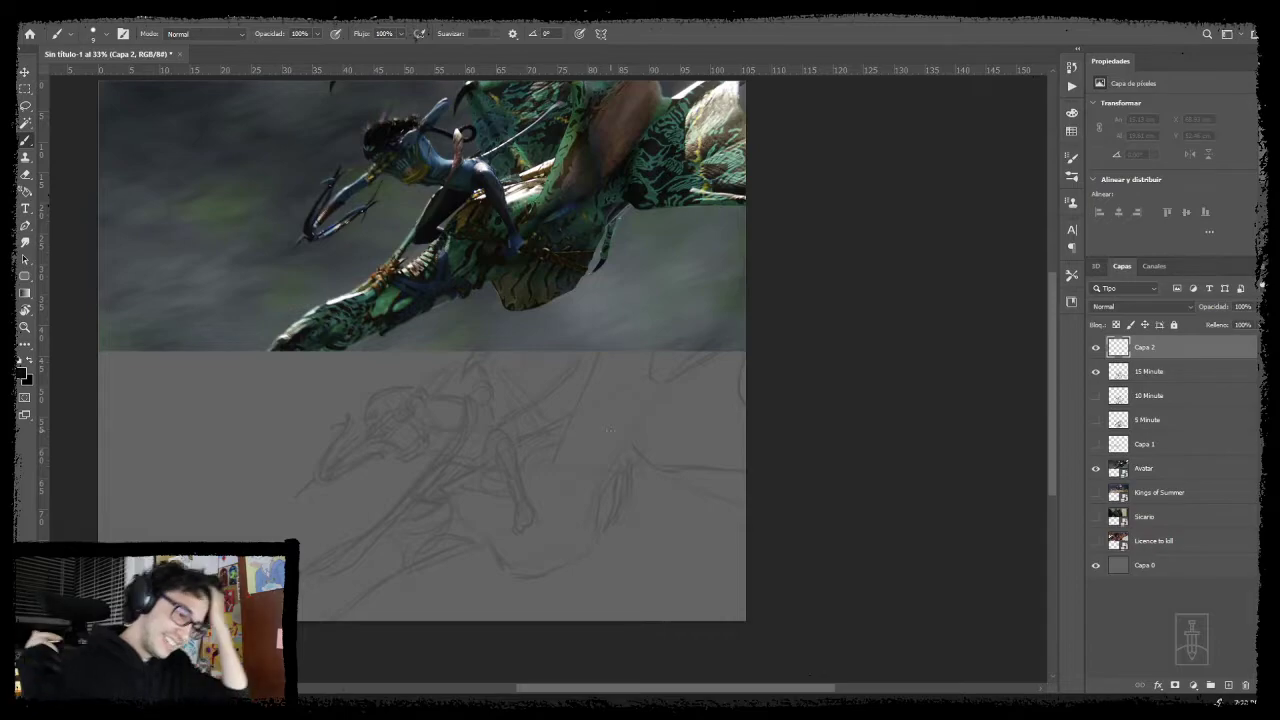
- Ink the rider's raised arm with its hand and band over the faint sketch, and the chest line below it
key(z)
mouse_move(418, 411)
mouse_down()
mouse_move(440, 415)
mouse_move(374, 503)
mouse_up()
key(b)
drag(422, 451, 407, 466)
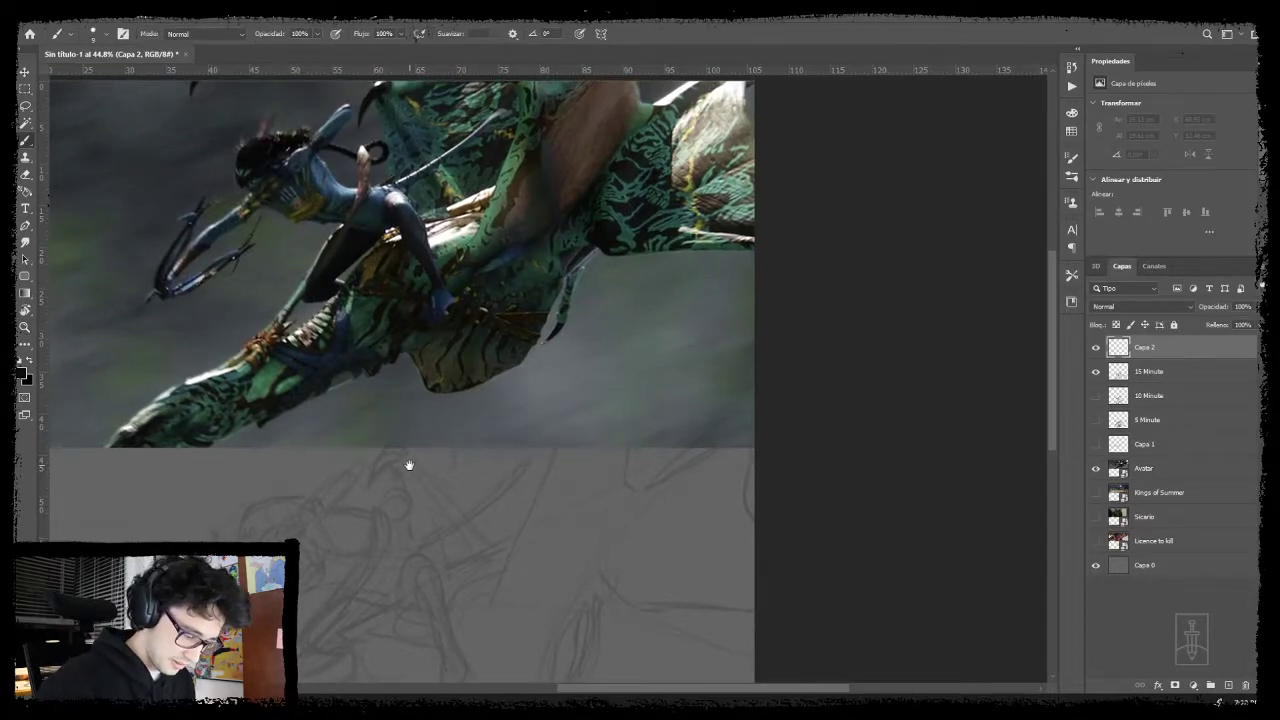
mouse_move(299, 516)
mouse_down()
mouse_move(279, 536)
mouse_move(296, 543)
mouse_move(313, 499)
mouse_move(314, 519)
mouse_move(320, 510)
mouse_up()
key(ctrl+z)
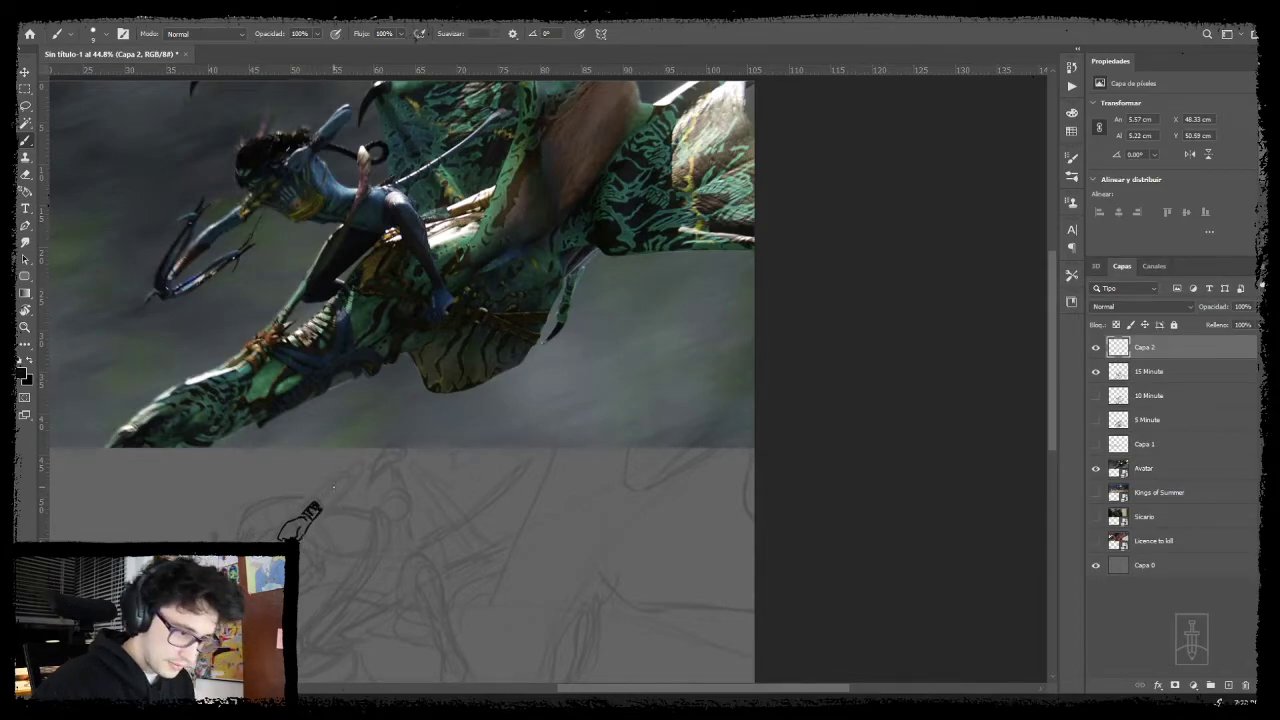
mouse_move(313, 508)
mouse_down()
mouse_move(356, 461)
mouse_move(358, 480)
mouse_move(316, 512)
mouse_move(368, 472)
mouse_move(373, 501)
mouse_up()
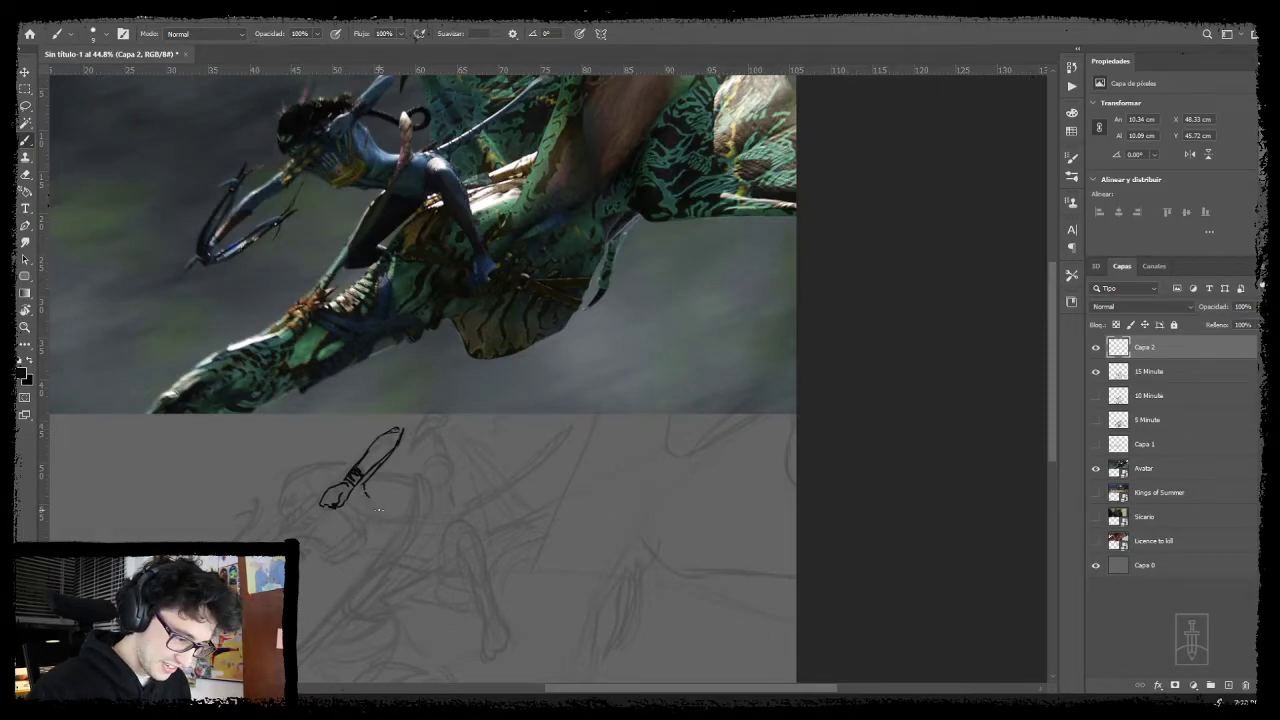
mouse_move(367, 494)
mouse_down()
mouse_move(377, 522)
mouse_move(365, 522)
mouse_move(409, 446)
mouse_move(427, 443)
mouse_up()
key(ctrl+z)
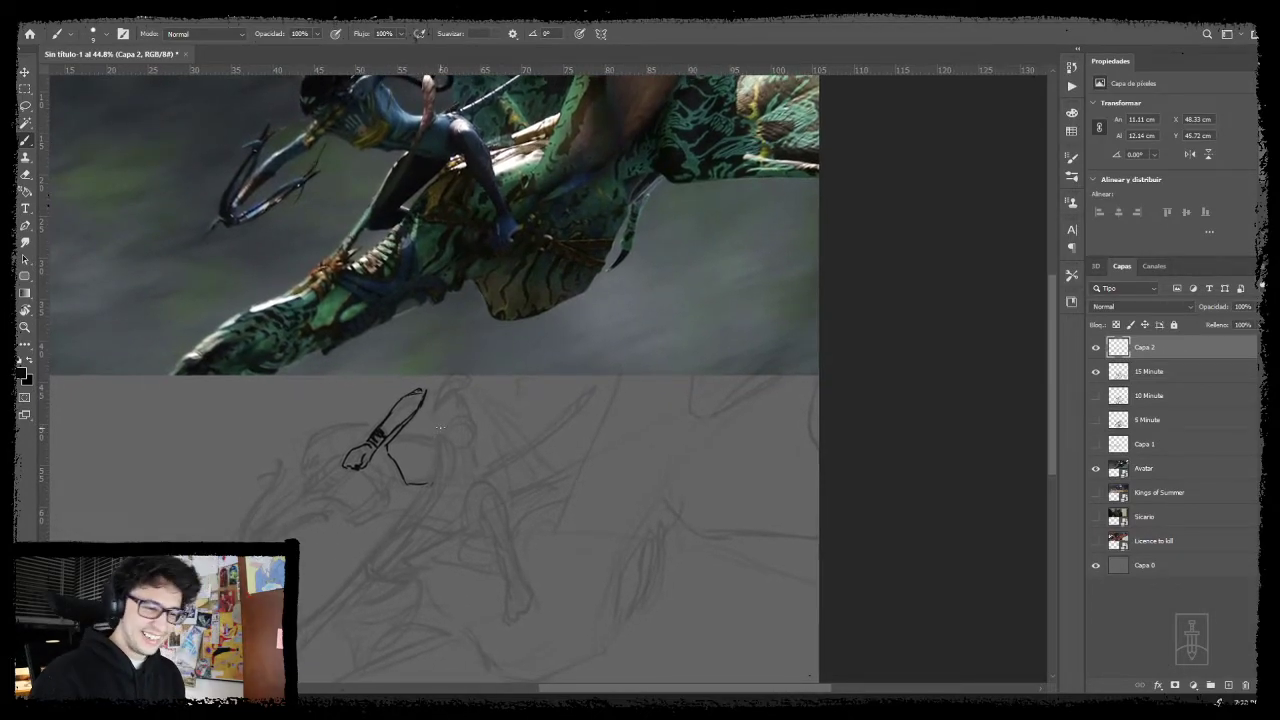
drag(503, 422, 483, 443)
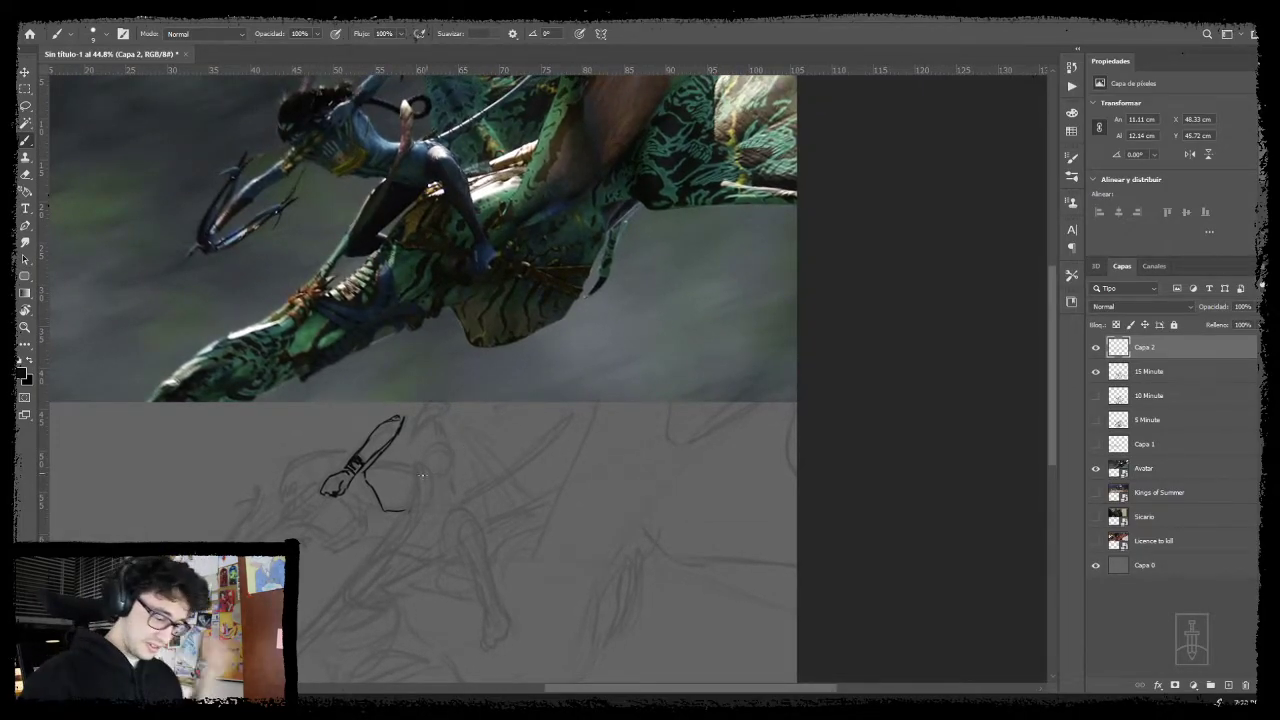
drag(380, 494, 437, 463)
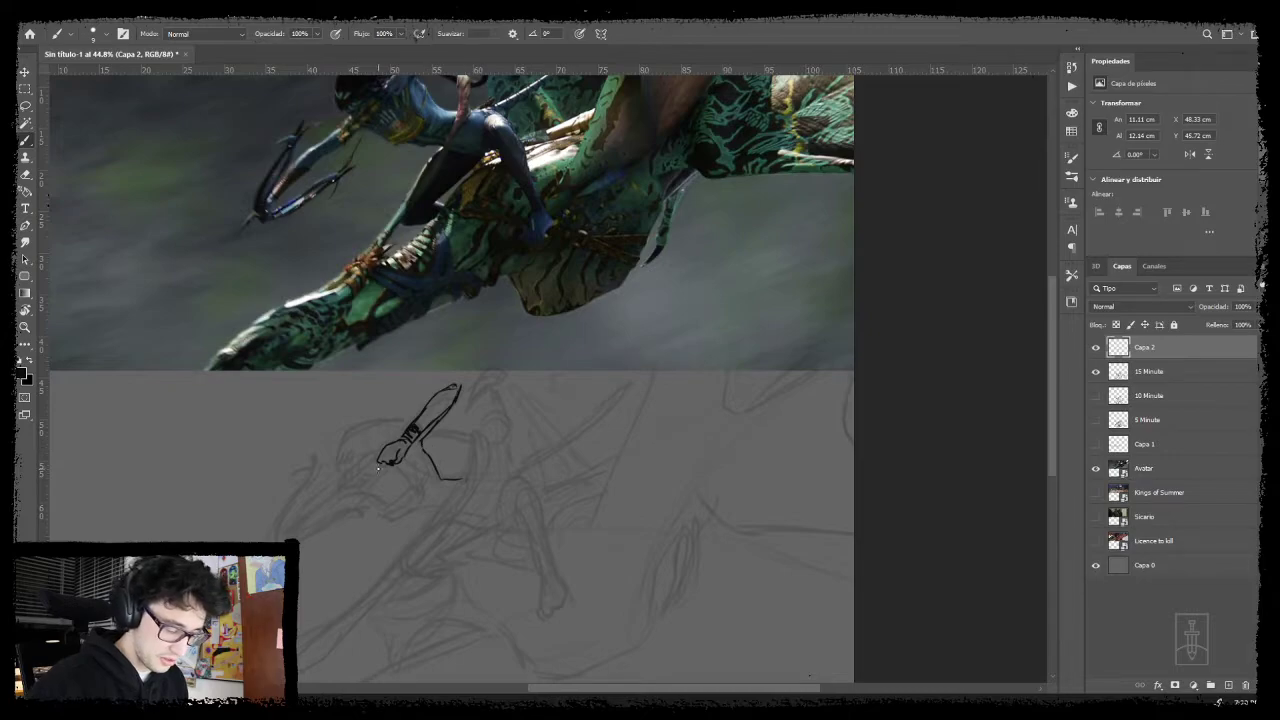
- Ink the extended forearm and the bow in front of the rider, including its curved limbs and pronged tips
drag(378, 462, 285, 538)
mouse_move(378, 452)
mouse_down()
mouse_move(345, 484)
mouse_move(367, 479)
mouse_move(355, 477)
mouse_up()
drag(347, 476, 344, 489)
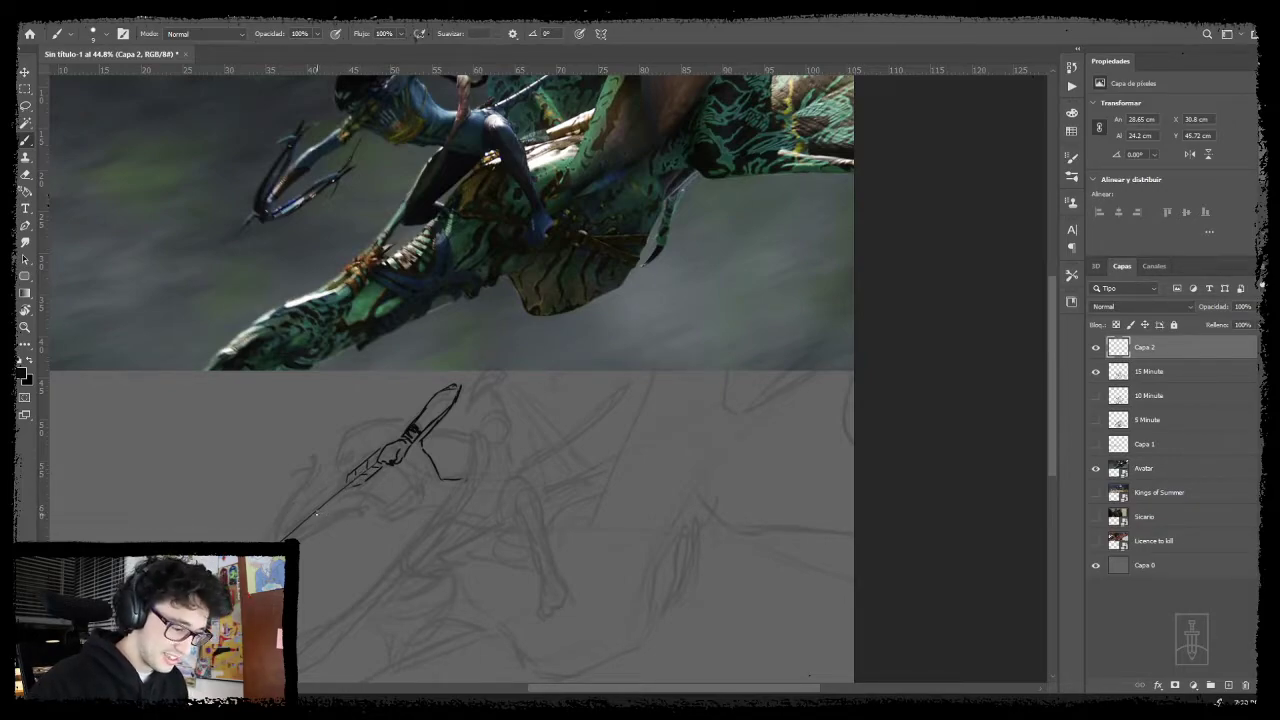
mouse_move(285, 538)
mouse_down()
mouse_move(314, 477)
mouse_move(281, 516)
mouse_move(276, 539)
mouse_move(314, 456)
mouse_move(328, 459)
mouse_move(294, 473)
mouse_up()
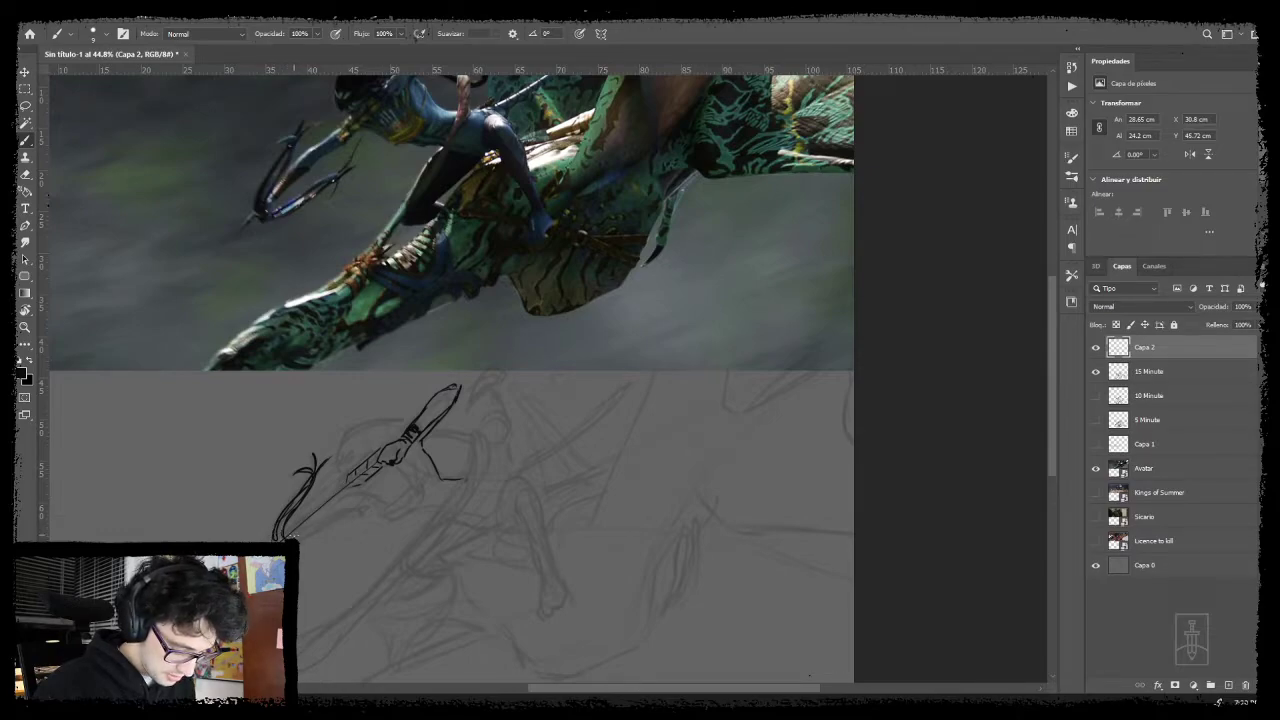
drag(298, 538, 364, 509)
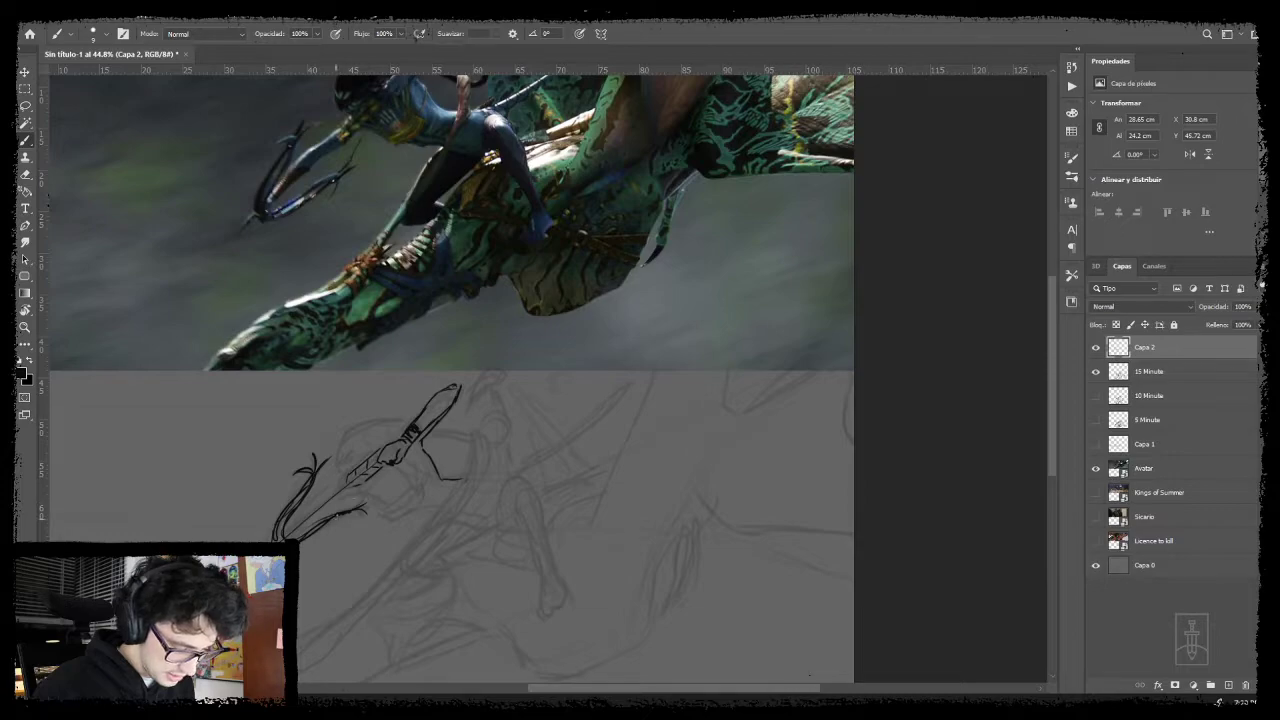
drag(352, 488, 288, 516)
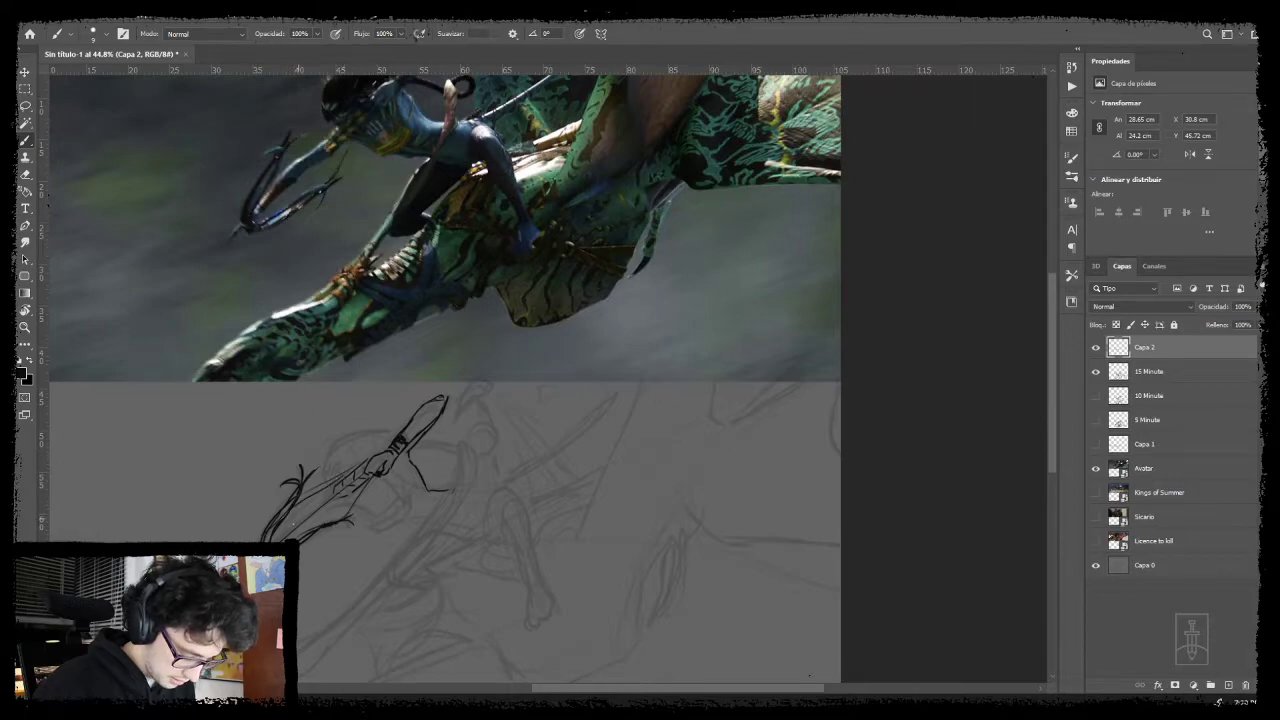
mouse_move(286, 538)
mouse_down()
mouse_move(344, 492)
mouse_move(296, 519)
mouse_move(299, 503)
mouse_up()
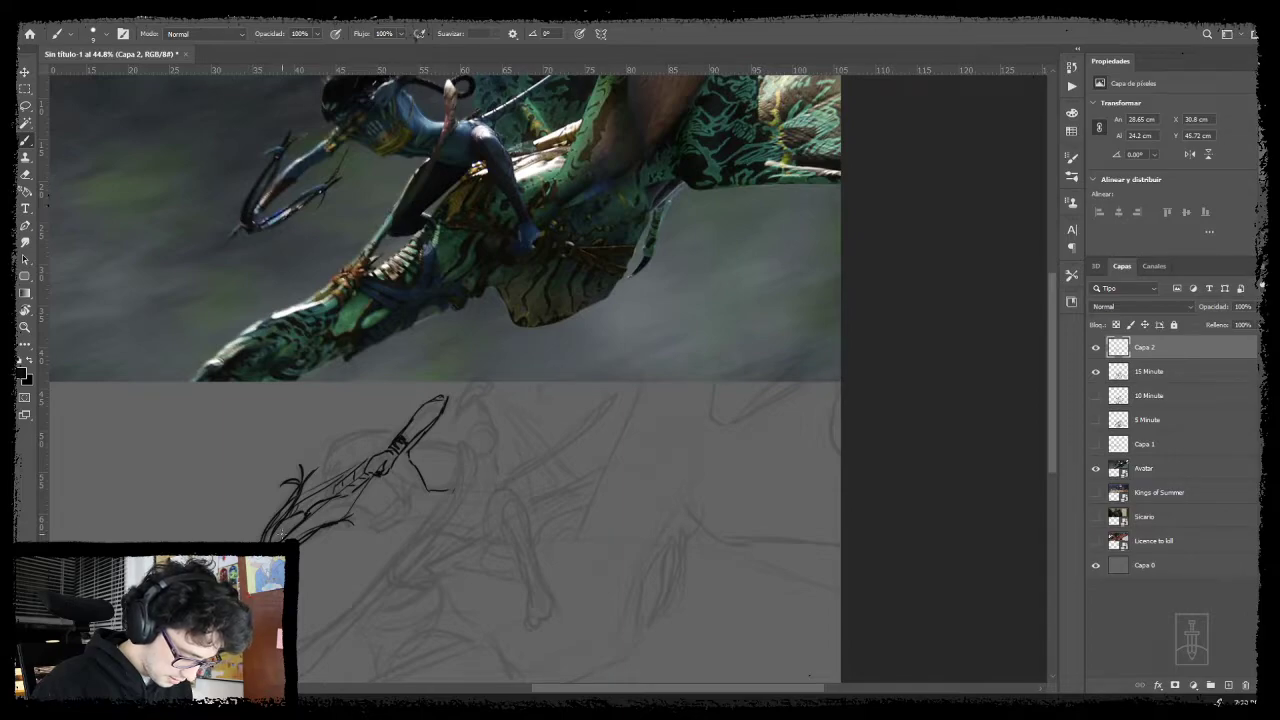
- Ink the rounded outline of the rider's head with short face and hair strokes behind the raised forearm
drag(397, 489, 349, 500)
drag(366, 439, 368, 482)
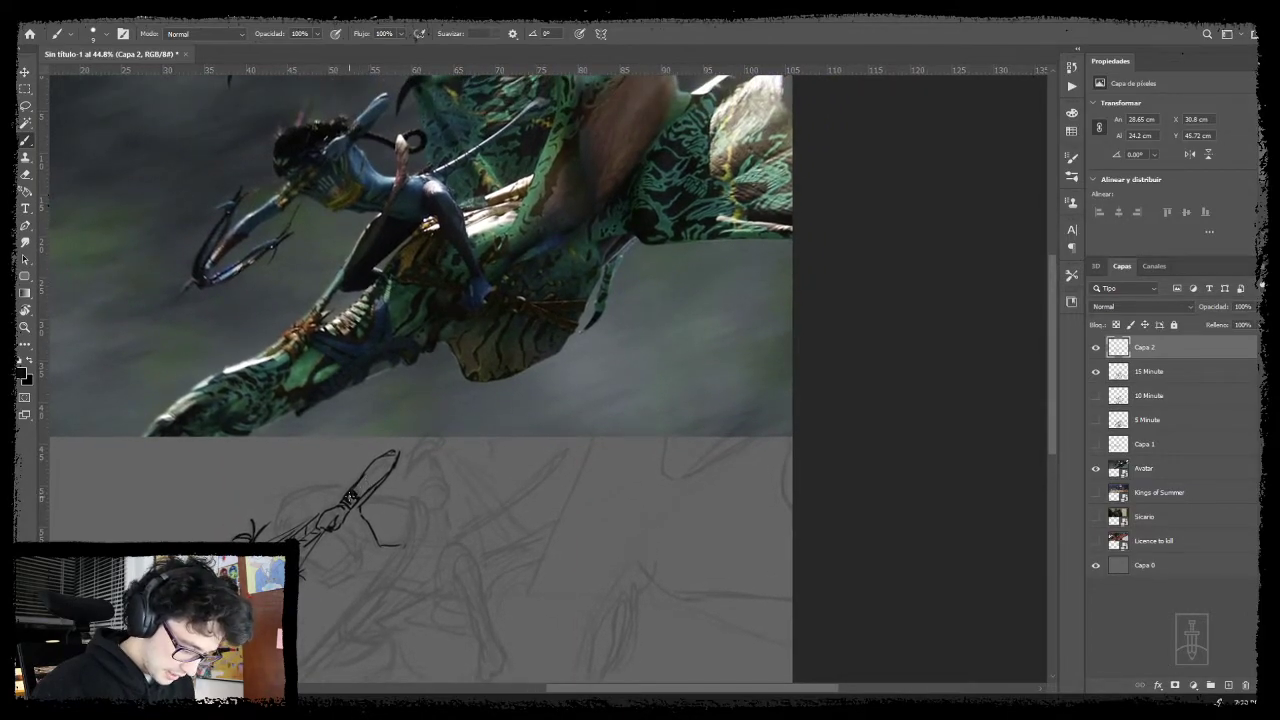
drag(344, 543, 351, 528)
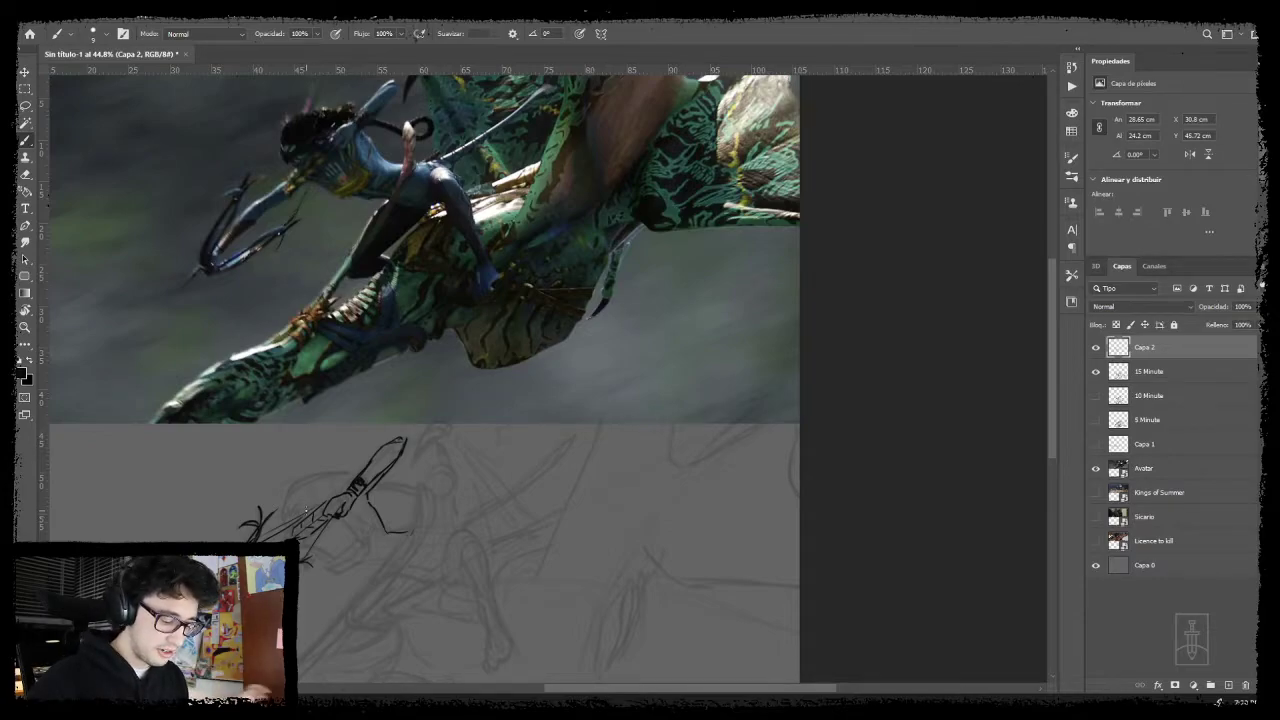
mouse_move(284, 519)
mouse_down()
mouse_move(288, 492)
mouse_move(323, 480)
mouse_up()
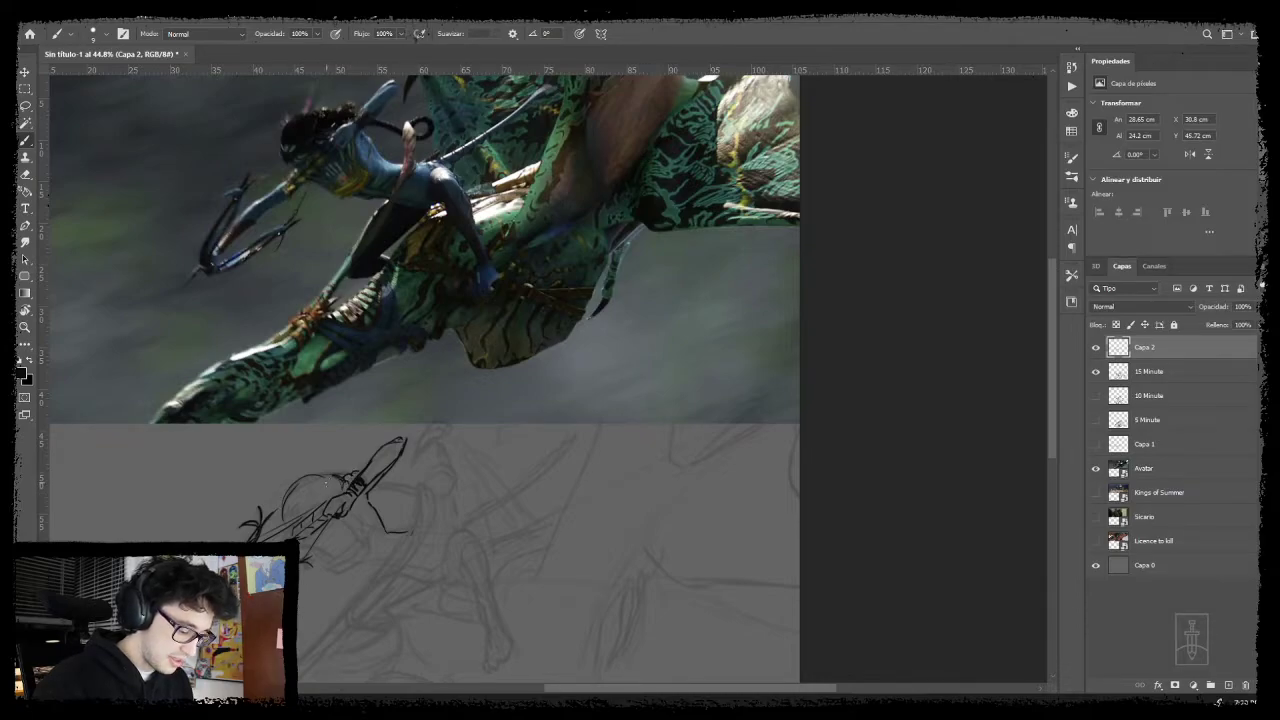
drag(285, 512, 299, 503)
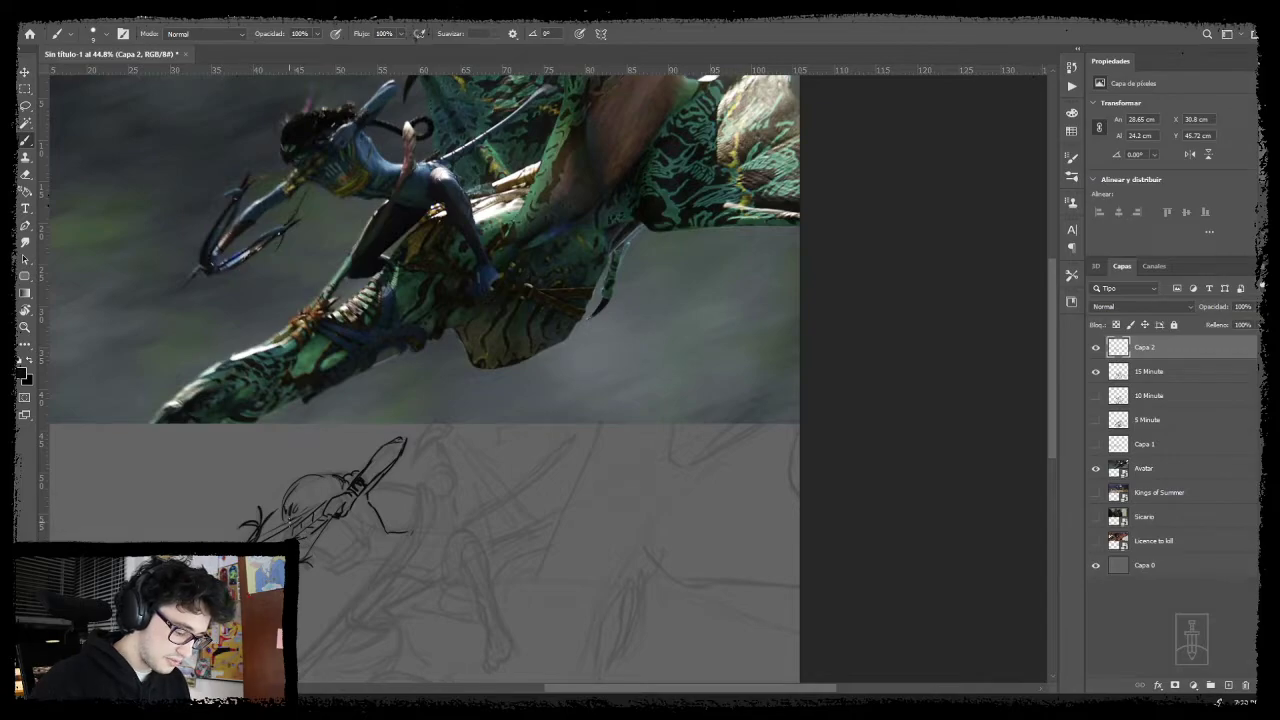
- Ink the band across the rider's chest and the lower torso line running back from it
mouse_move(385, 505)
mouse_down()
mouse_move(348, 548)
mouse_move(350, 537)
mouse_move(371, 554)
mouse_move(386, 510)
mouse_move(363, 526)
mouse_move(319, 509)
mouse_move(329, 535)
mouse_move(309, 561)
mouse_move(339, 543)
mouse_move(304, 546)
mouse_up()
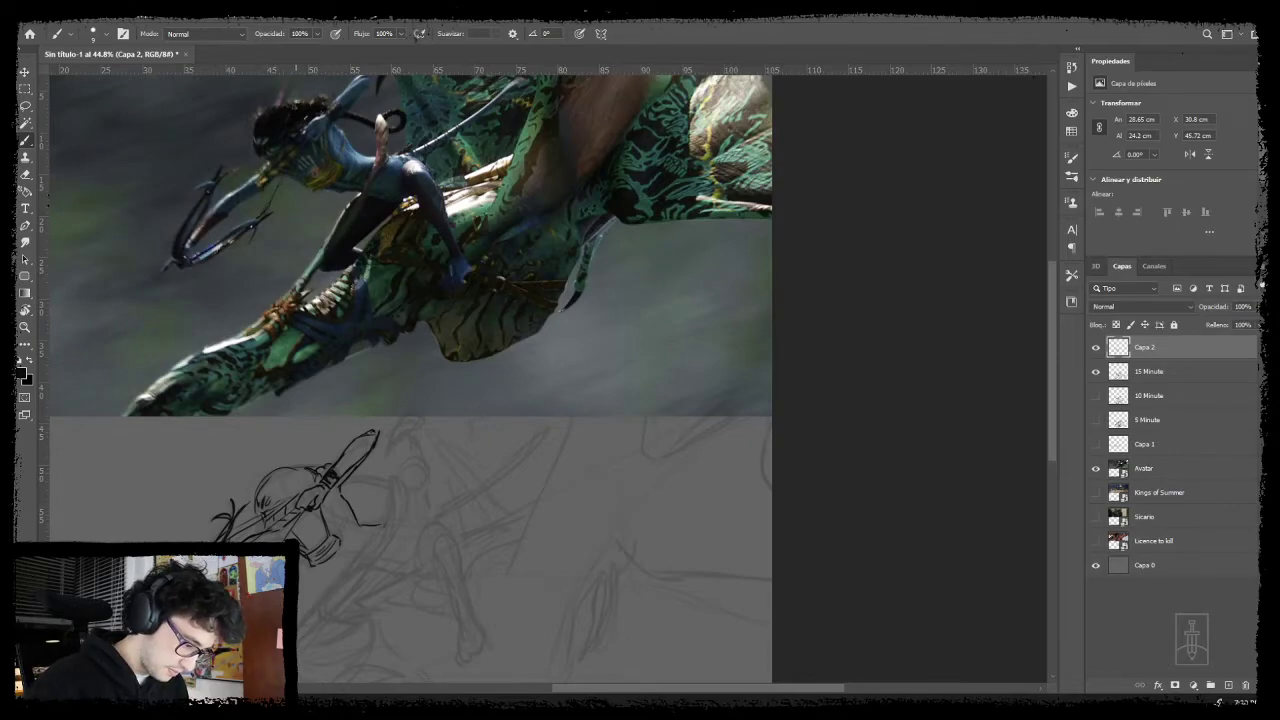
drag(287, 534, 263, 543)
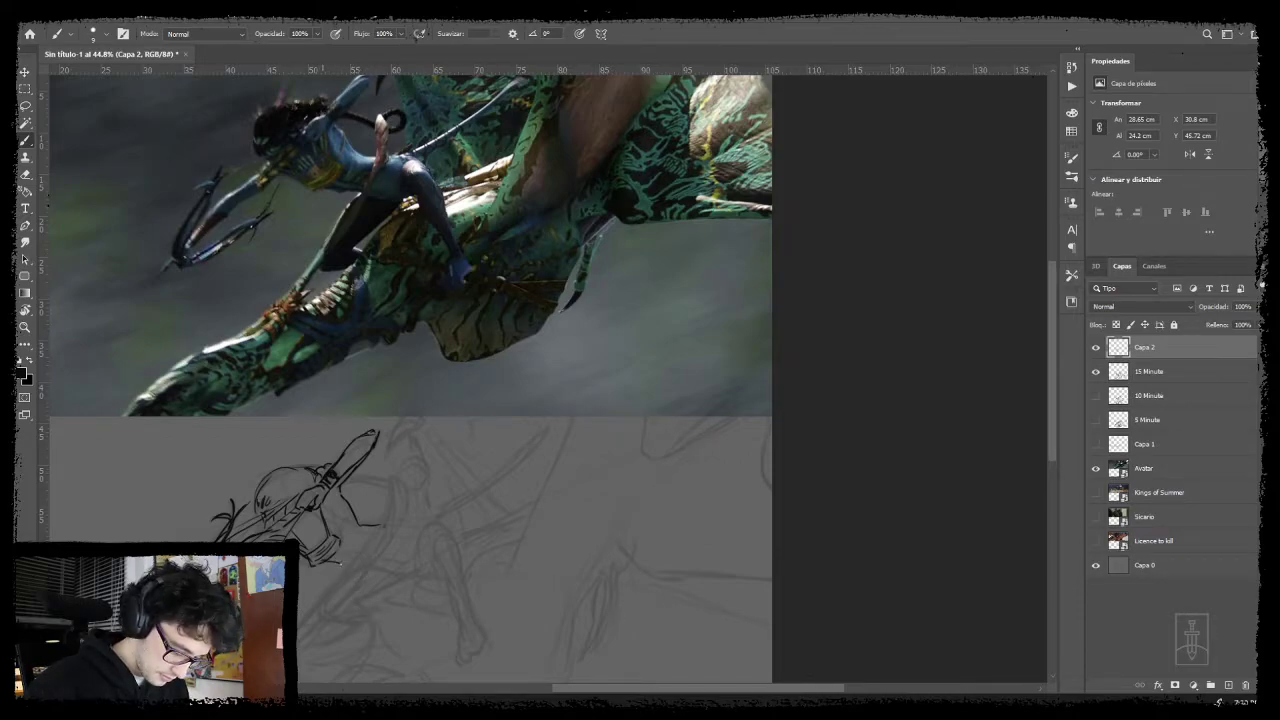
drag(440, 560, 423, 520)
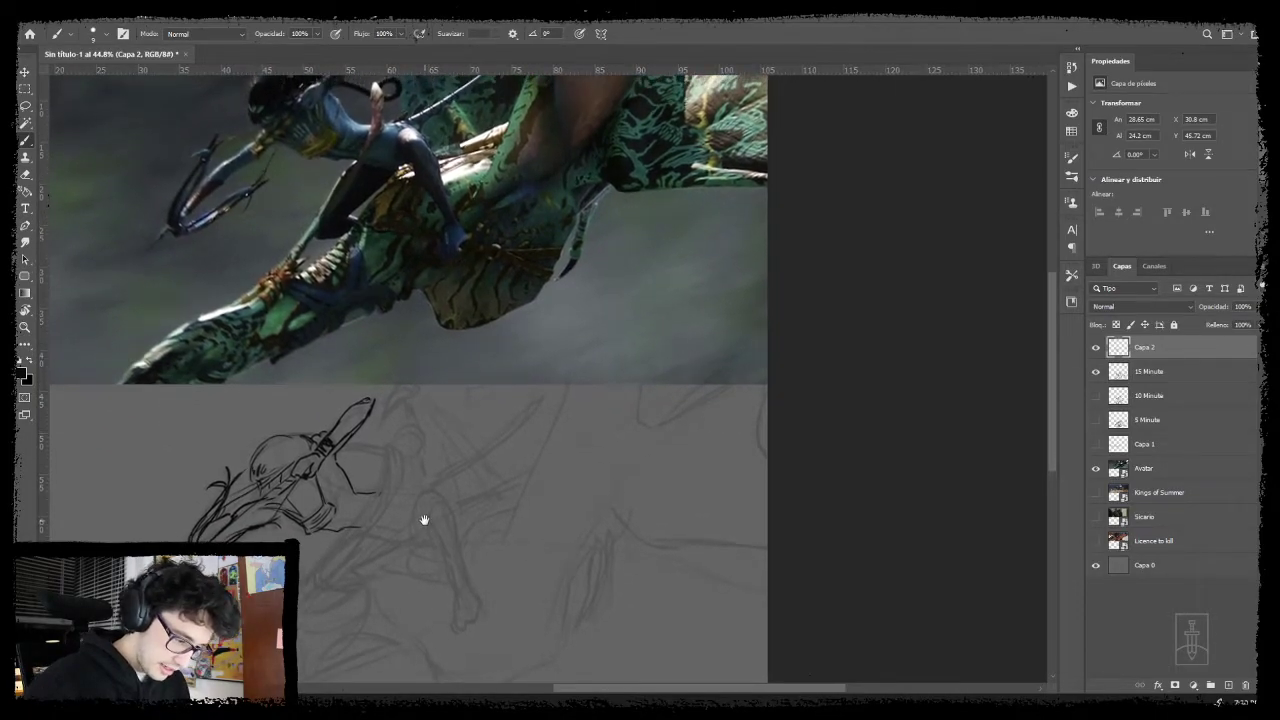
drag(401, 468, 391, 490)
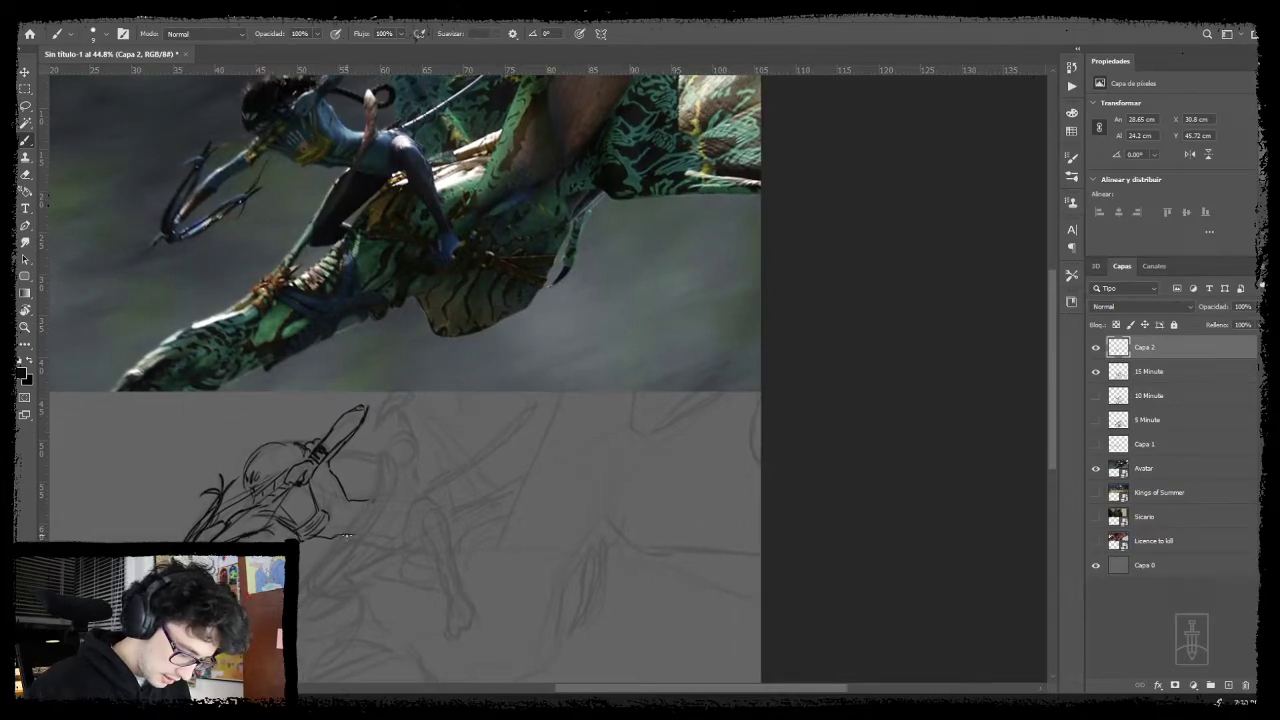
- Ink both edges of the long curved form sweeping diagonally across the rider's waist, undoing and redrawing the second edge
drag(387, 454, 378, 494)
mouse_move(385, 450)
mouse_down()
mouse_move(378, 494)
mouse_move(300, 595)
mouse_up()
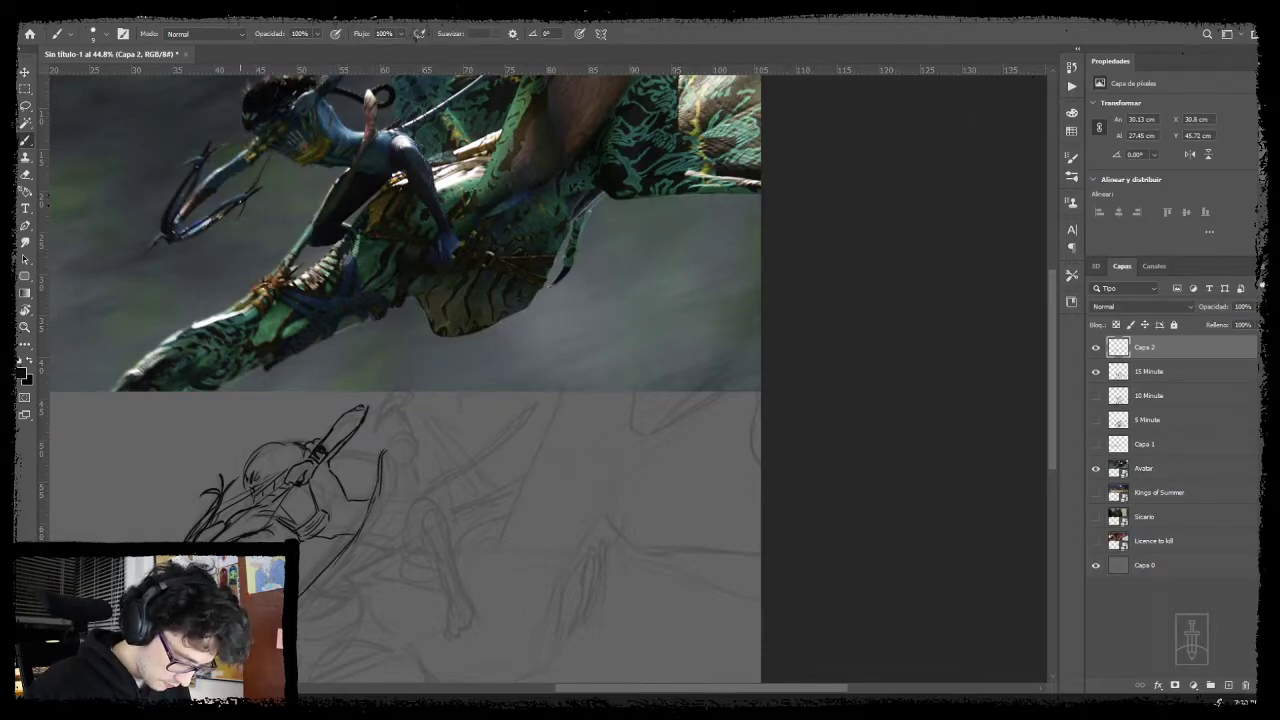
drag(384, 455, 387, 495)
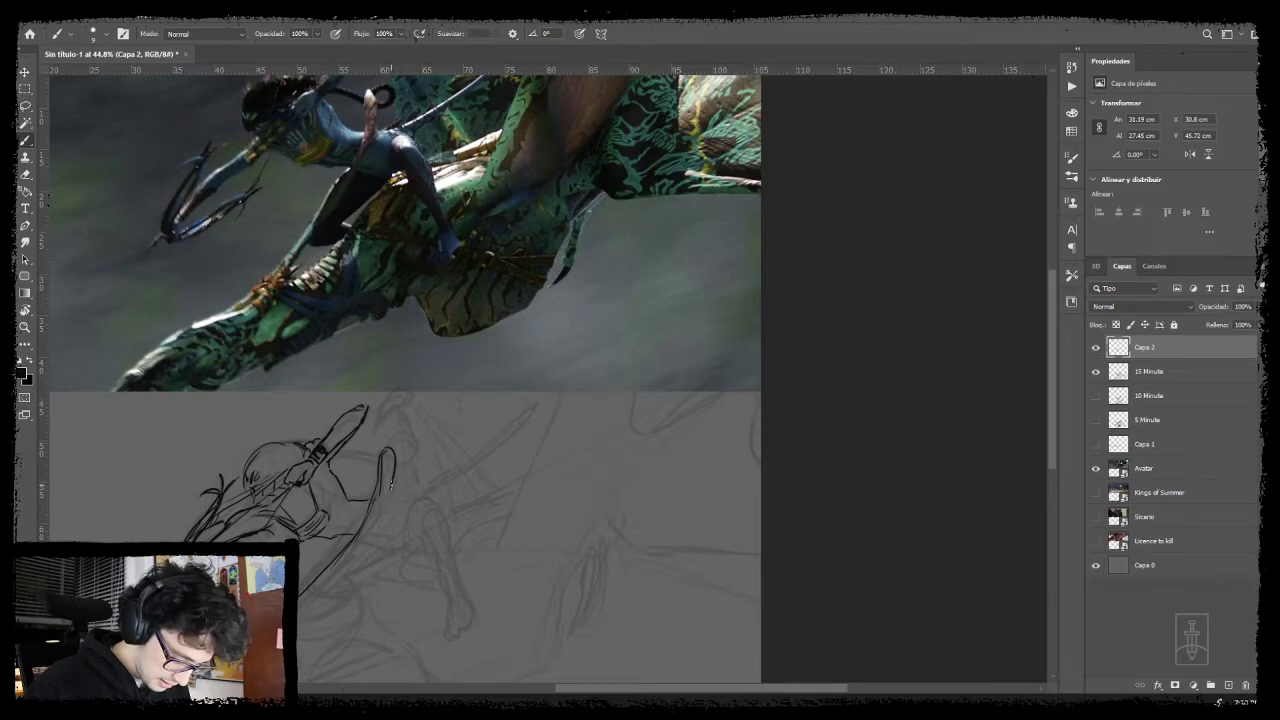
key(ctrl+z)
mouse_move(391, 460)
mouse_down()
mouse_move(388, 510)
mouse_move(298, 604)
mouse_up()
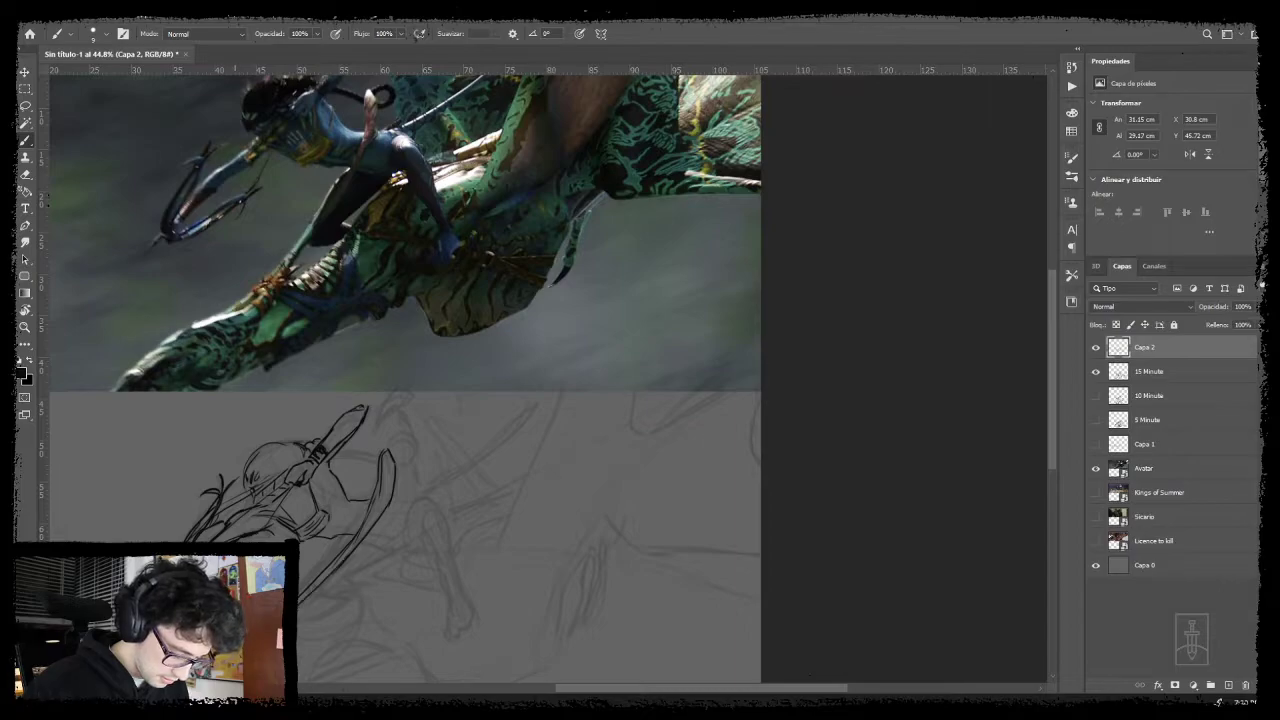
mouse_move(332, 539)
mouse_down()
mouse_move(406, 518)
mouse_move(372, 520)
mouse_up()
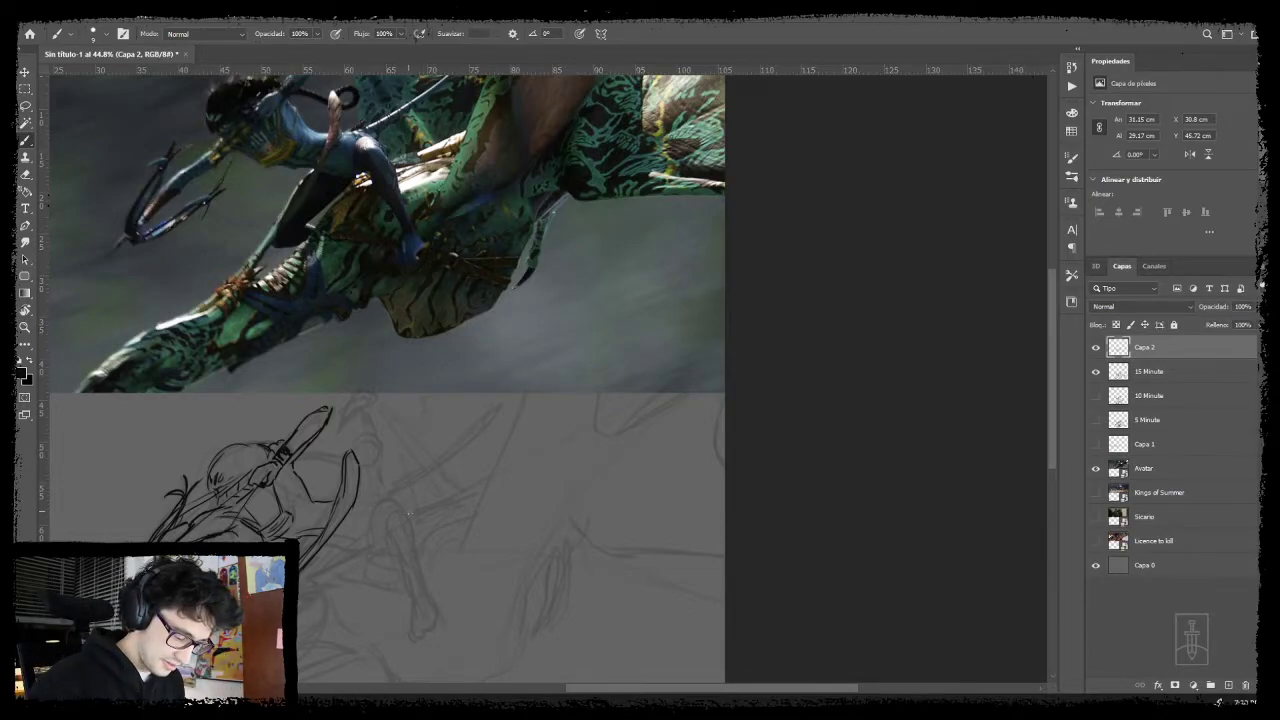
- Ink the rider's bent near leg with its rounded knee, the shin and the foot
drag(409, 521, 429, 503)
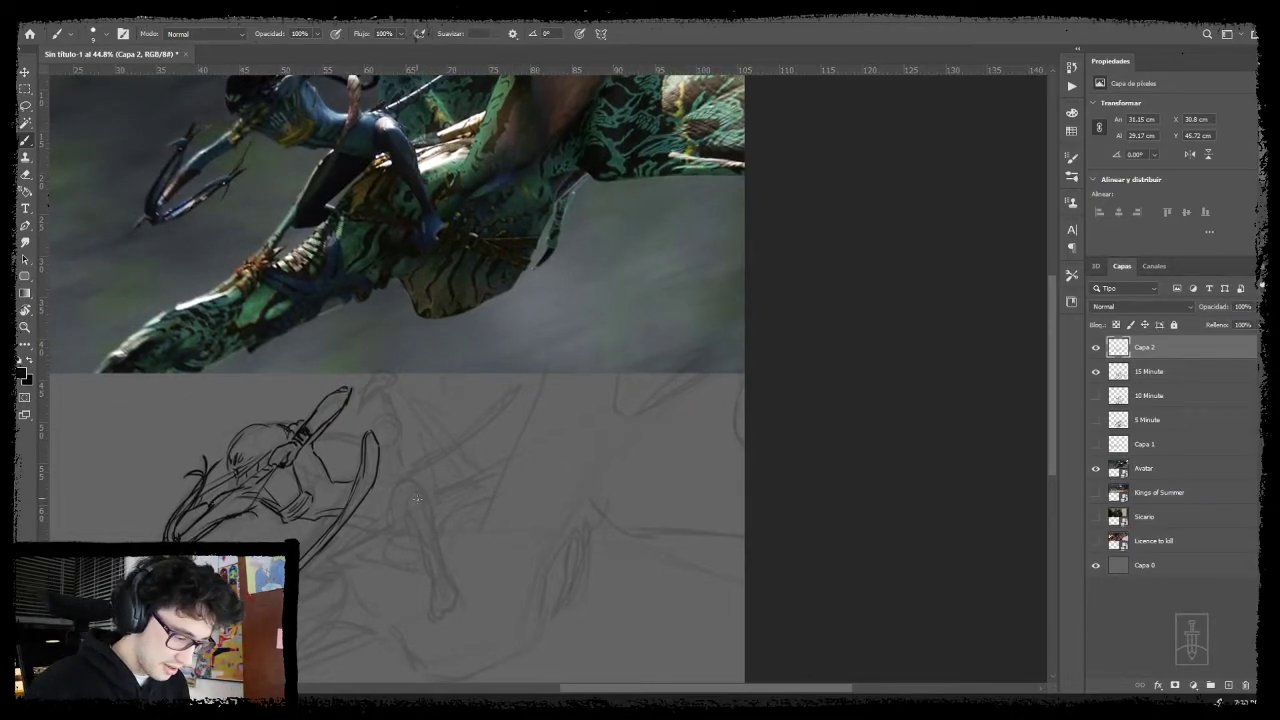
click(411, 508)
mouse_move(417, 498)
mouse_down()
mouse_move(455, 608)
mouse_move(435, 597)
mouse_up()
mouse_move(440, 512)
mouse_down()
mouse_move(449, 545)
mouse_move(413, 525)
mouse_move(421, 559)
mouse_up()
mouse_move(413, 530)
mouse_down()
mouse_move(434, 525)
mouse_move(404, 555)
mouse_move(421, 564)
mouse_move(442, 542)
mouse_move(421, 567)
mouse_up()
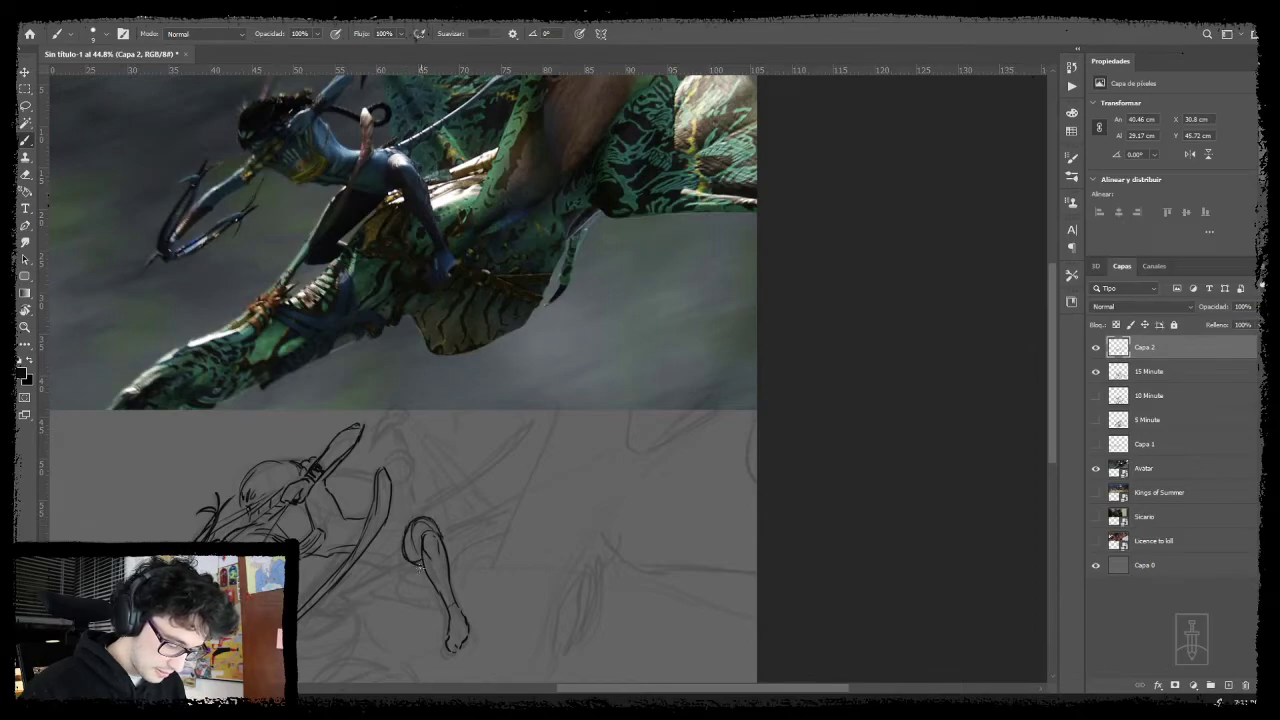
- Ink the hip line, lasso the bent leg to shift it closer to the body, and join it to the waist
drag(451, 517, 473, 507)
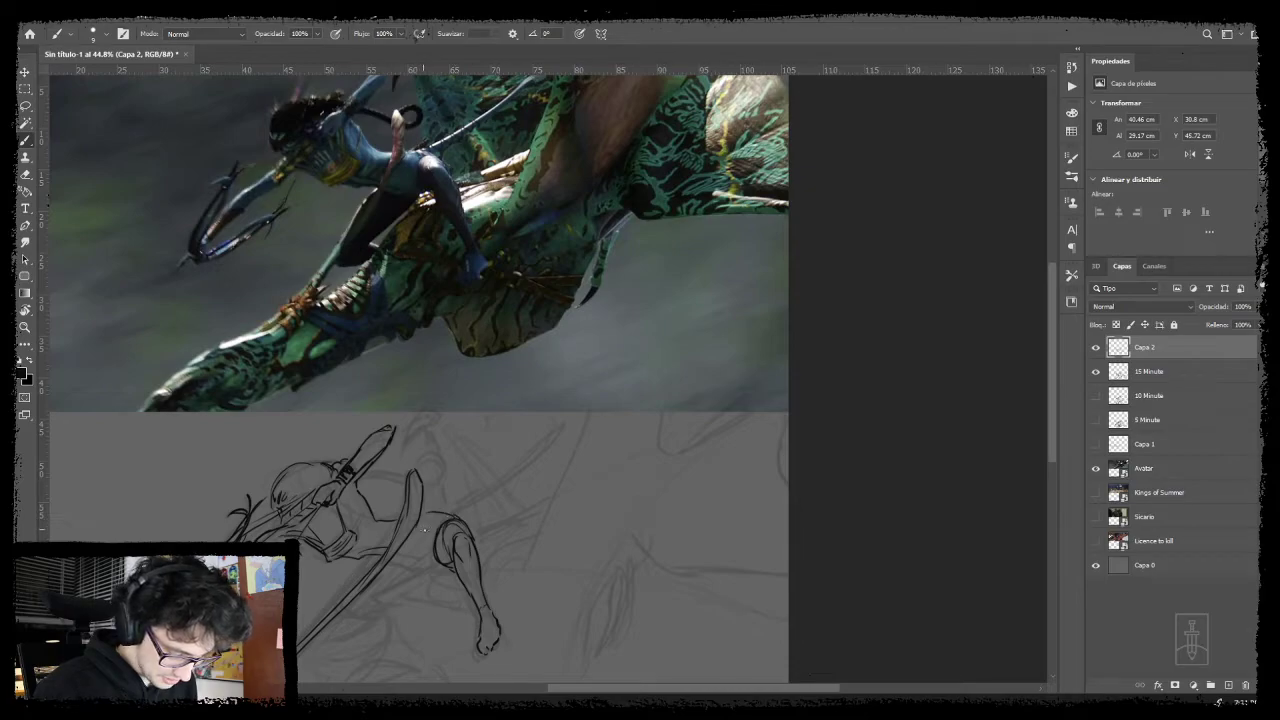
drag(423, 517, 452, 517)
mouse_move(447, 538)
mouse_down()
mouse_move(455, 520)
mouse_move(441, 603)
mouse_move(500, 613)
mouse_up()
key(l)
key(ctrl+d)
key(b)
drag(458, 519, 502, 505)
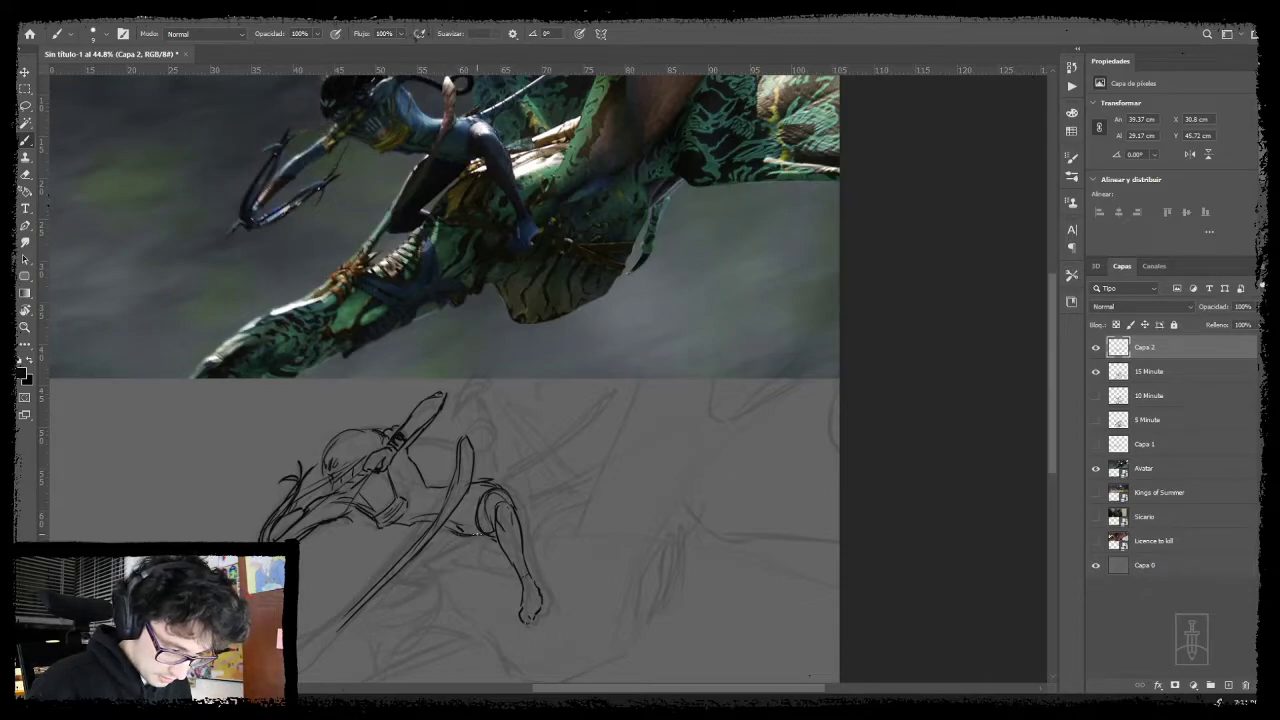
- Ink the underside of the rider's thigh with a jagged fringe, undo stray strokes, and add a banded section at the curved form's lower end
drag(478, 536, 410, 573)
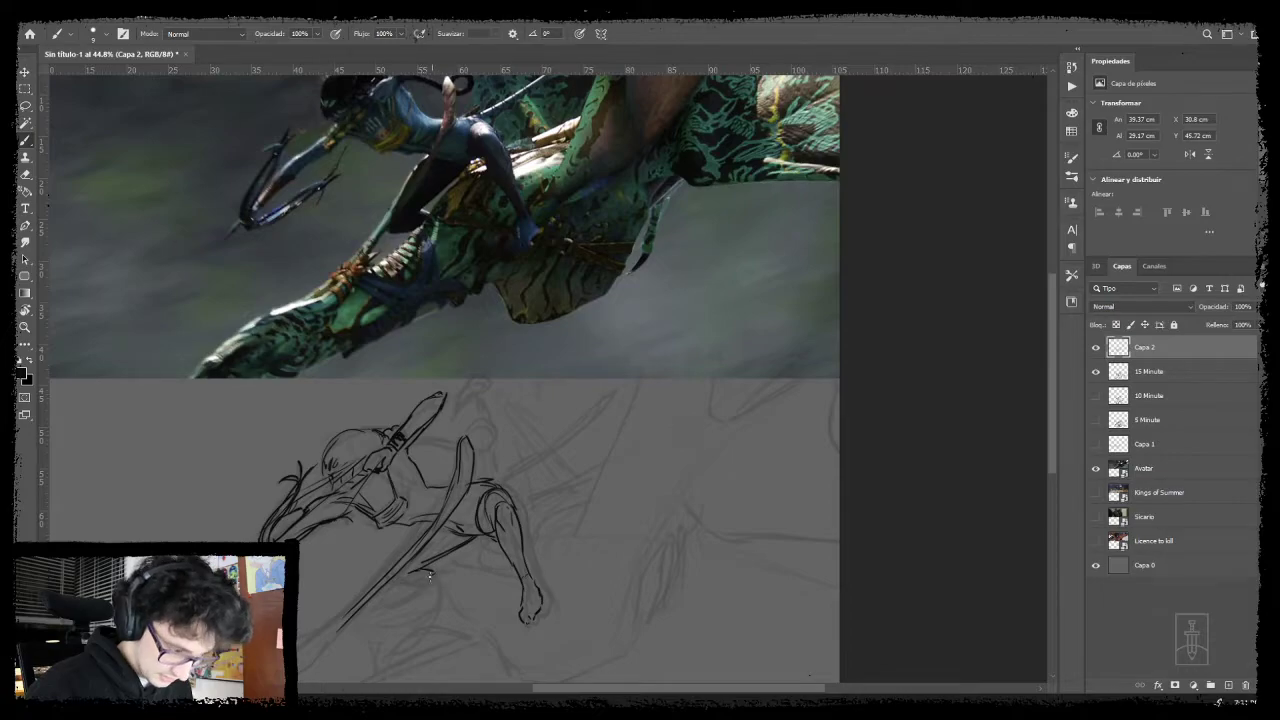
drag(435, 573, 415, 587)
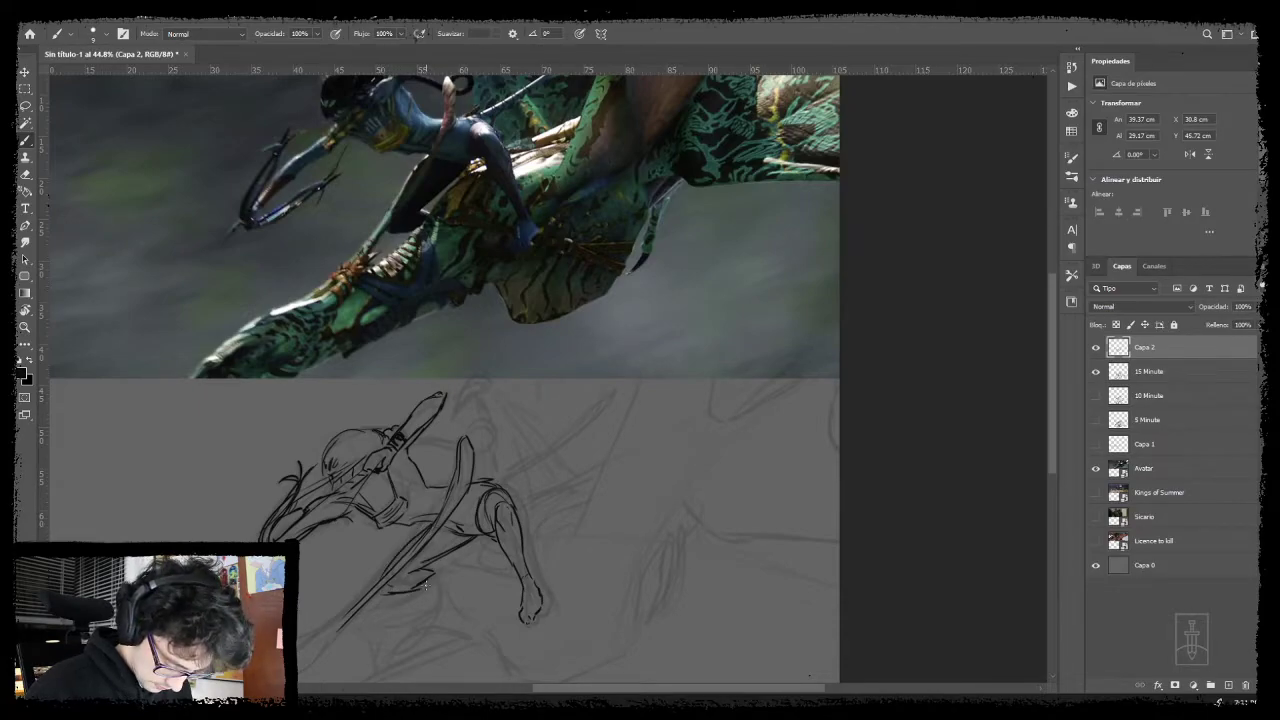
mouse_move(443, 583)
mouse_down()
mouse_move(524, 466)
mouse_move(485, 495)
mouse_move(537, 485)
mouse_move(457, 505)
mouse_move(480, 500)
mouse_move(430, 550)
mouse_up()
key(ctrl+z)
key(ctrl+z)
drag(466, 502, 436, 532)
drag(452, 530, 422, 550)
mouse_move(478, 503)
mouse_down()
mouse_move(469, 514)
mouse_move(452, 501)
mouse_up()
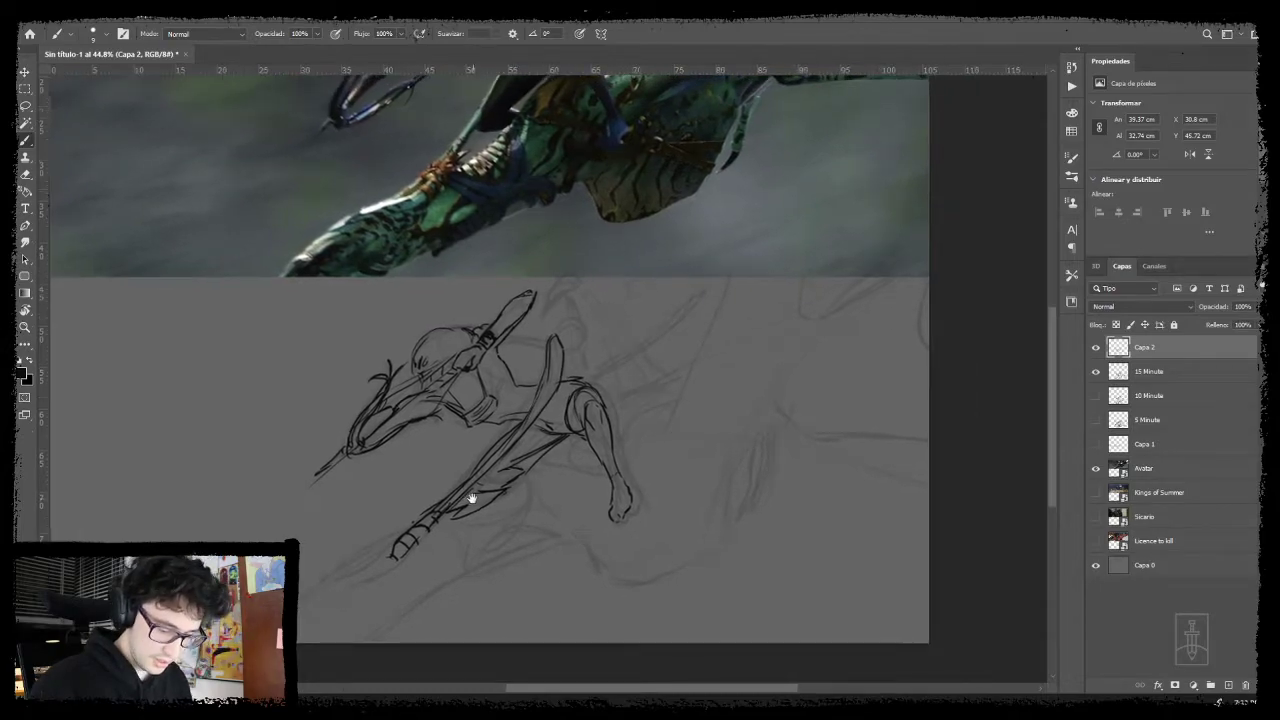
- Ink the tapering outlines that continue diagonally beyond the banded section along the mount's neck
drag(578, 395, 551, 423)
drag(524, 364, 530, 378)
drag(528, 377, 500, 447)
drag(437, 532, 521, 460)
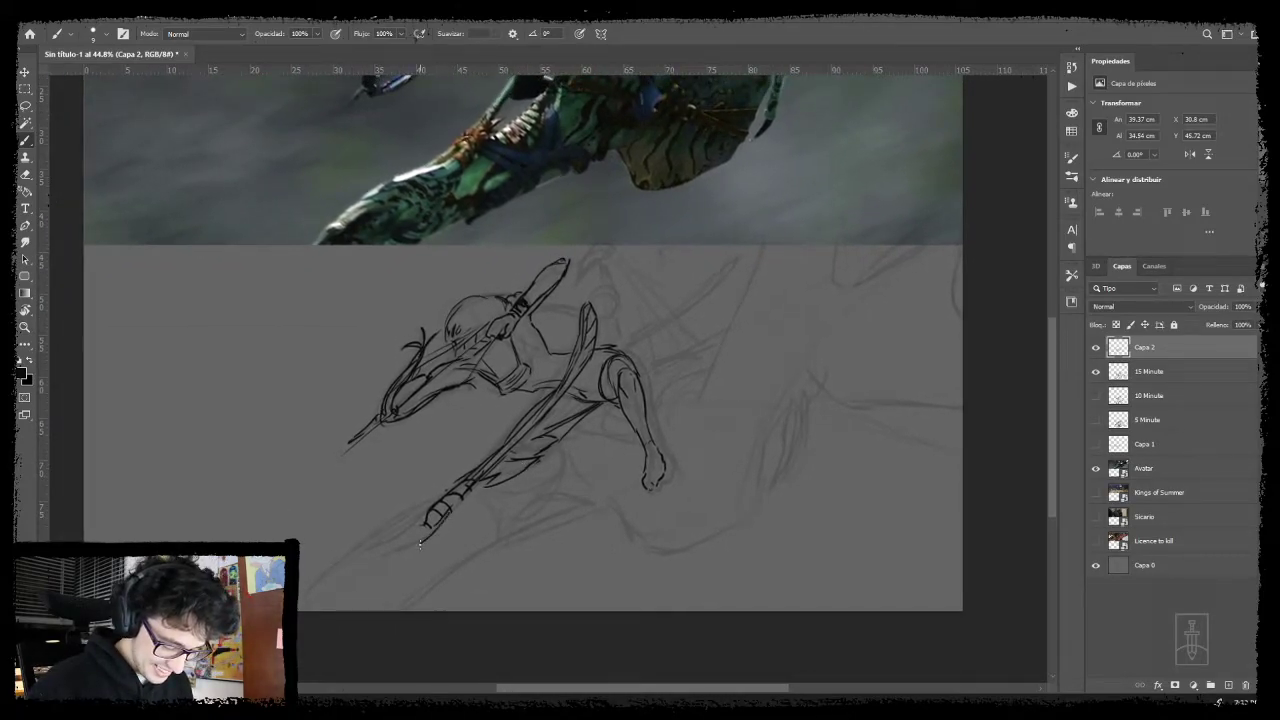
drag(418, 544, 366, 566)
mouse_move(423, 517)
mouse_down()
mouse_move(356, 552)
mouse_move(452, 487)
mouse_move(478, 502)
mouse_move(371, 545)
mouse_up()
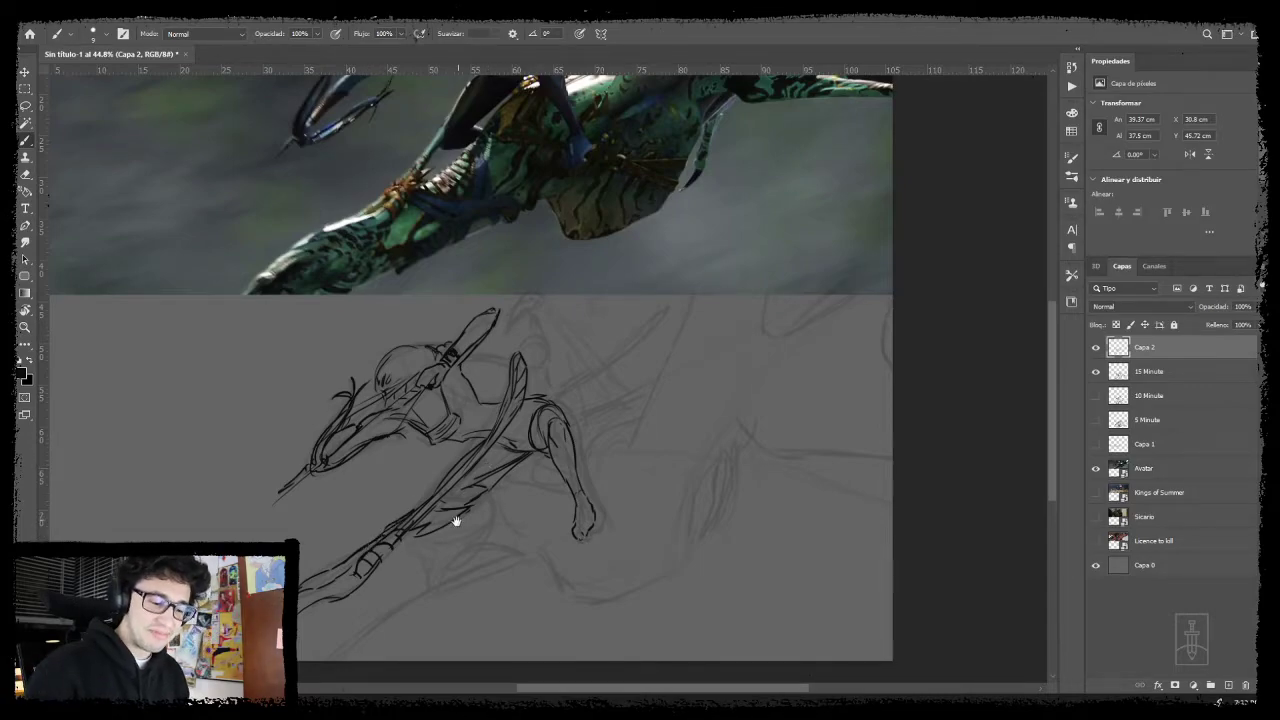
drag(457, 517, 523, 457)
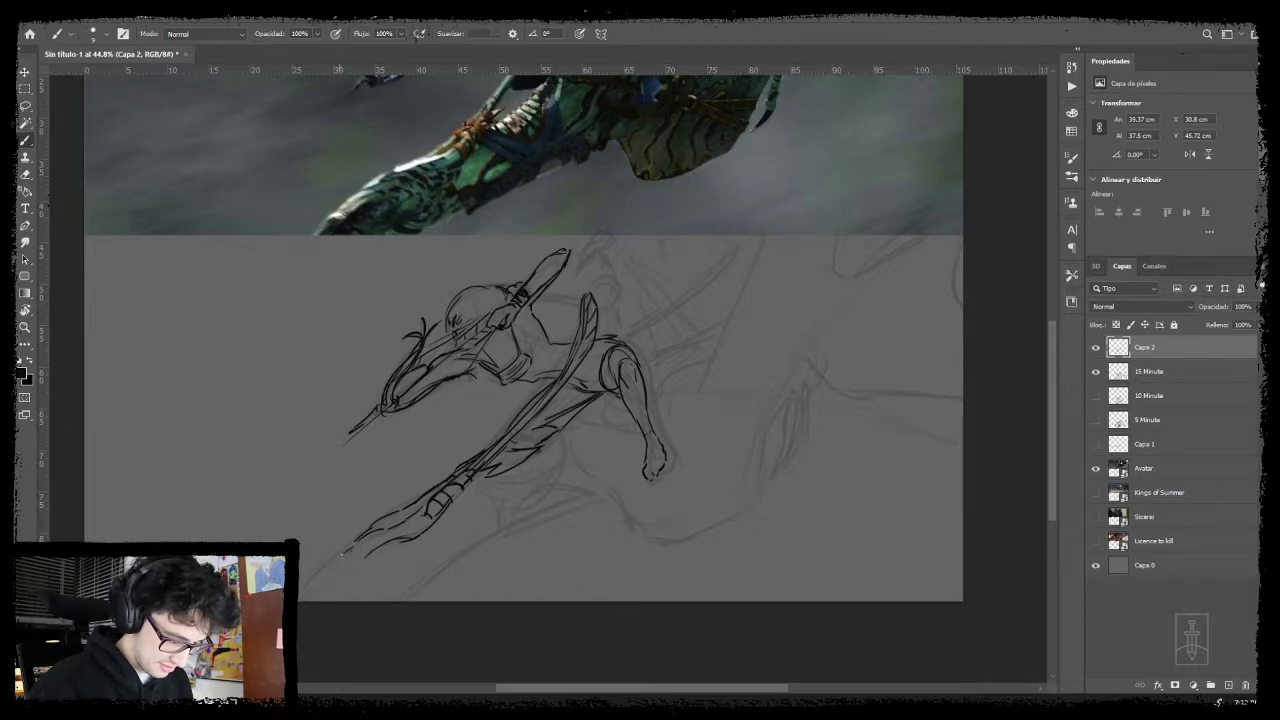
drag(514, 503, 448, 515)
drag(504, 478, 414, 529)
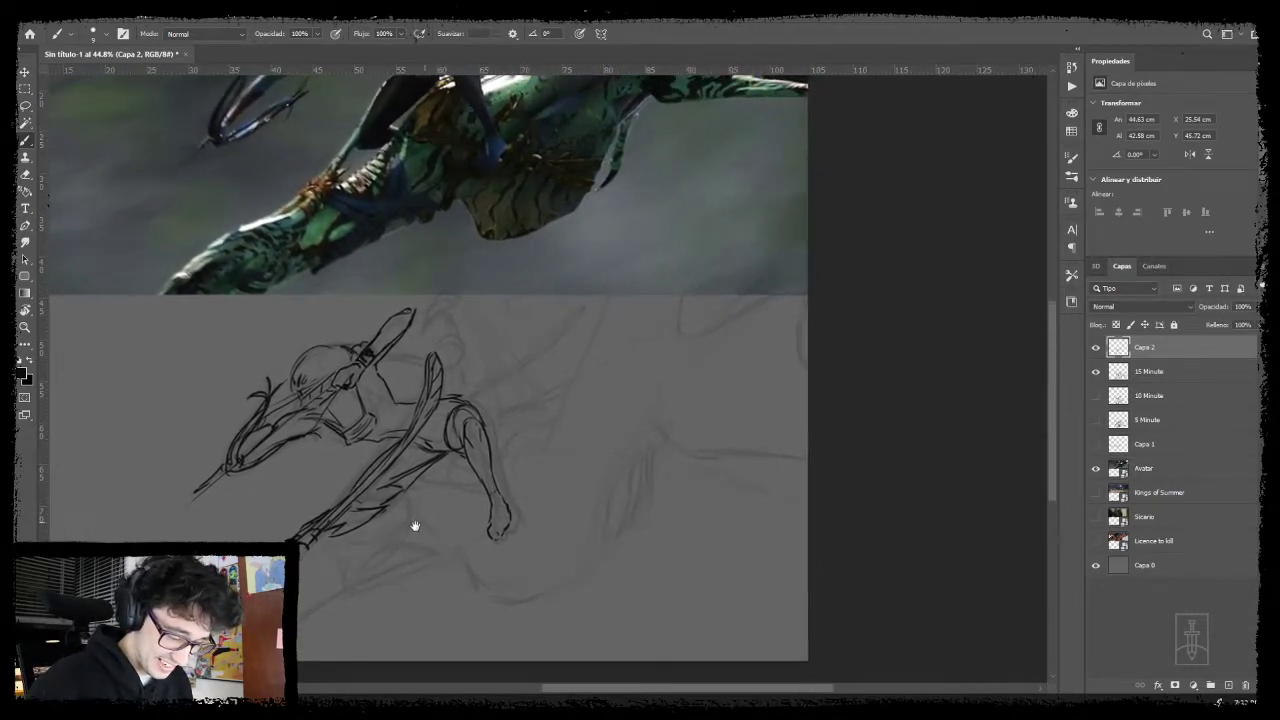
drag(518, 428, 500, 483)
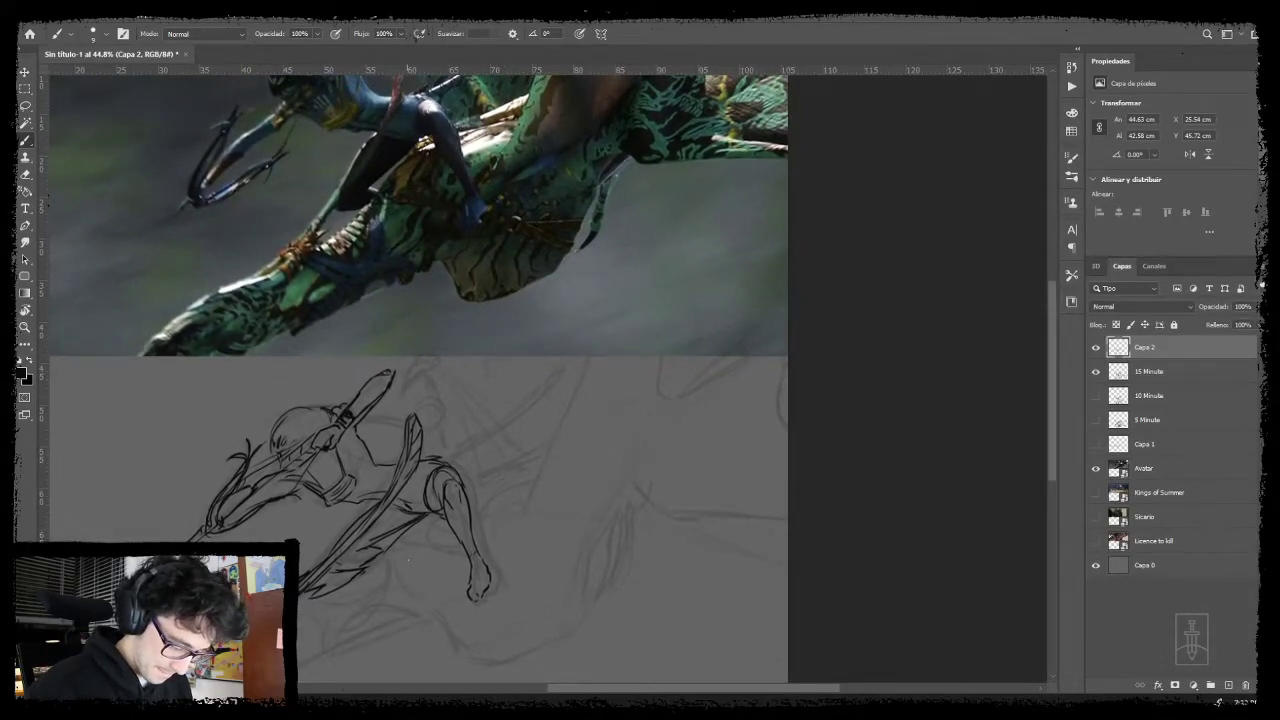
- Lasso the banded lower section and shift it down and outward, and reconnect it to the curved form with long diagonal strokes
mouse_move(412, 552)
mouse_down()
mouse_move(442, 536)
mouse_move(435, 516)
mouse_move(443, 556)
mouse_move(443, 490)
mouse_move(481, 458)
mouse_move(431, 458)
mouse_move(202, 539)
mouse_move(303, 679)
mouse_move(503, 573)
mouse_up()
key(l)
drag(332, 512, 335, 527)
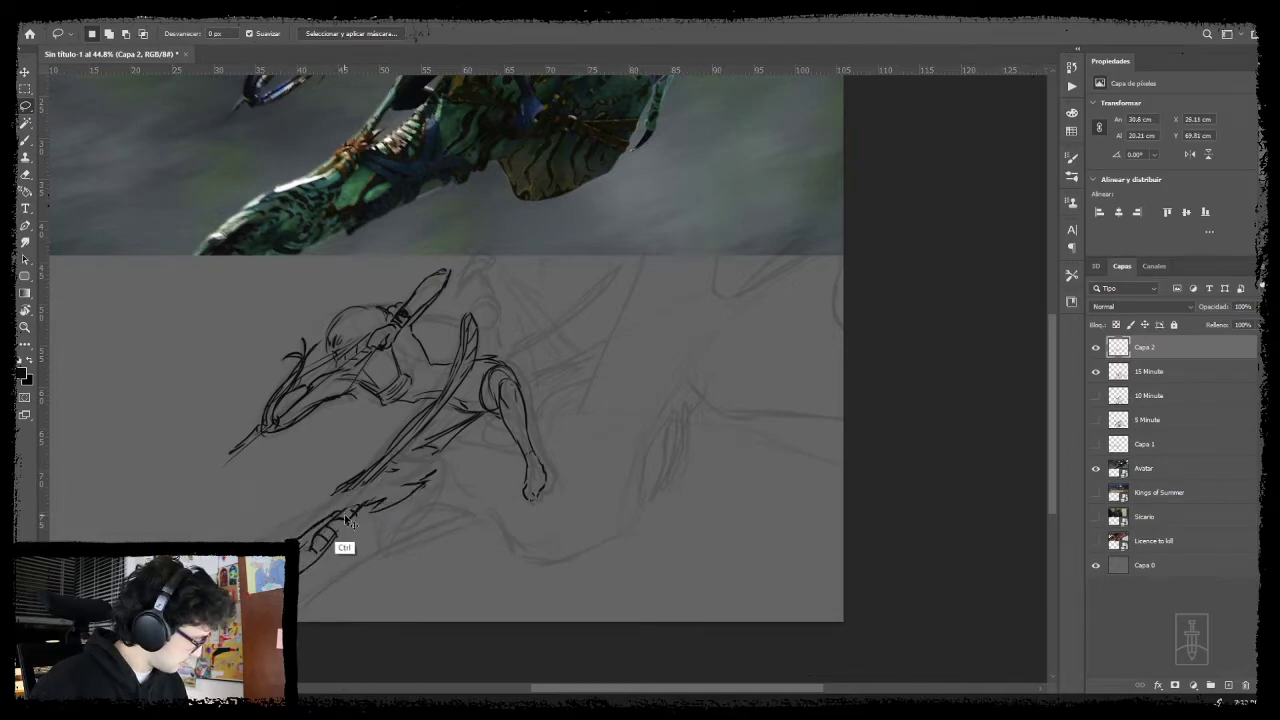
key(ctrl+d)
key(b)
drag(431, 422, 318, 538)
drag(387, 458, 300, 546)
drag(347, 494, 296, 537)
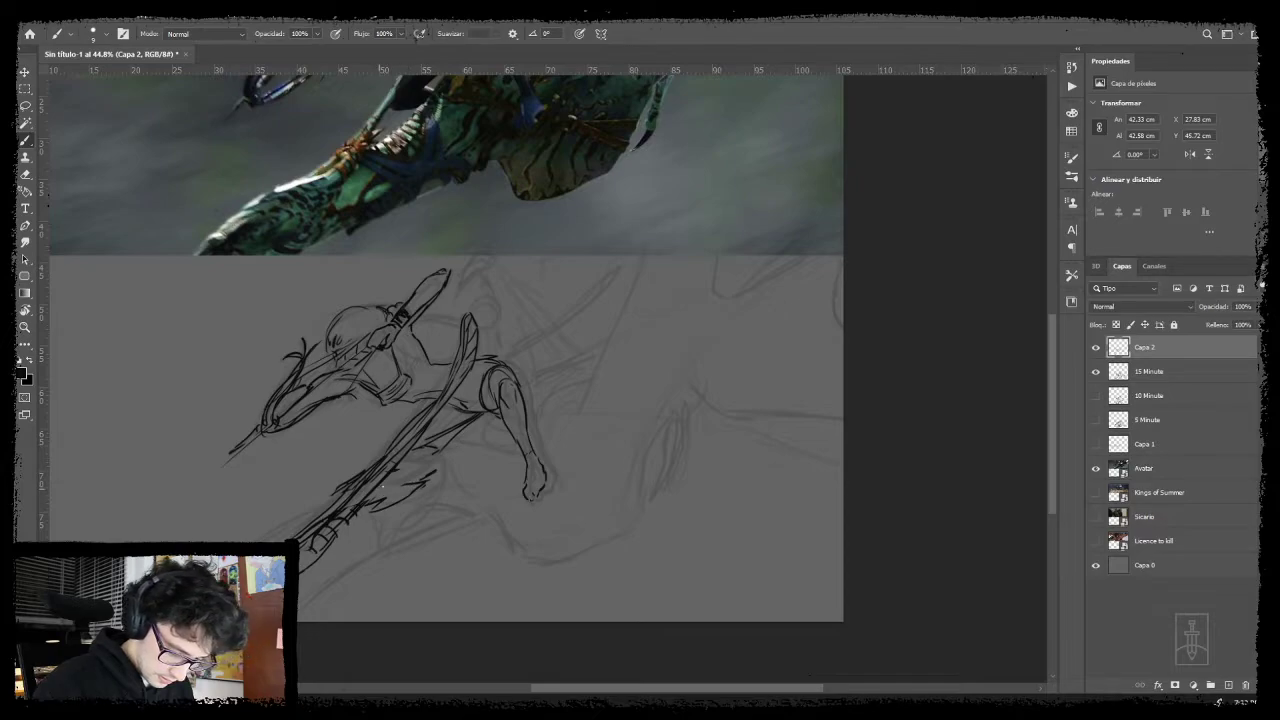
- Clean up the jagged fringe and bands below the thigh and redraw them as a closed pointed shape with long tapering lines
drag(482, 413, 384, 490)
drag(447, 441, 310, 570)
key(e)
key(b)
drag(449, 447, 378, 493)
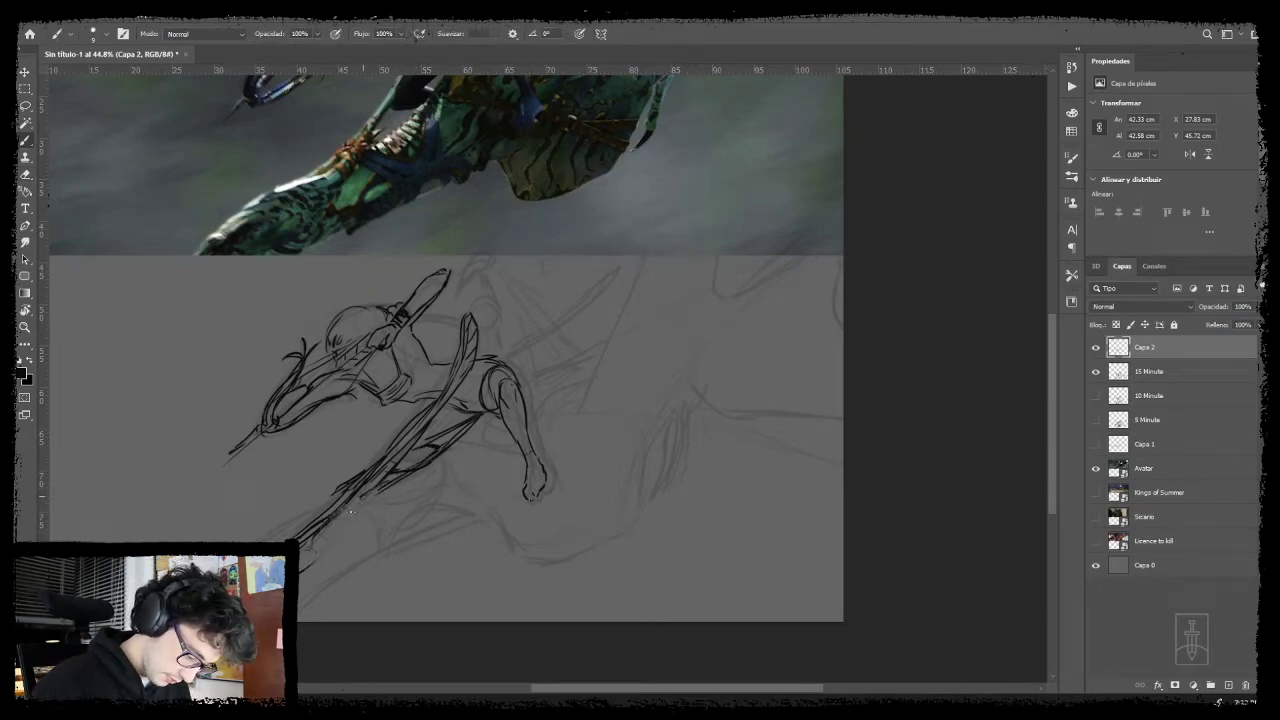
drag(326, 576, 366, 529)
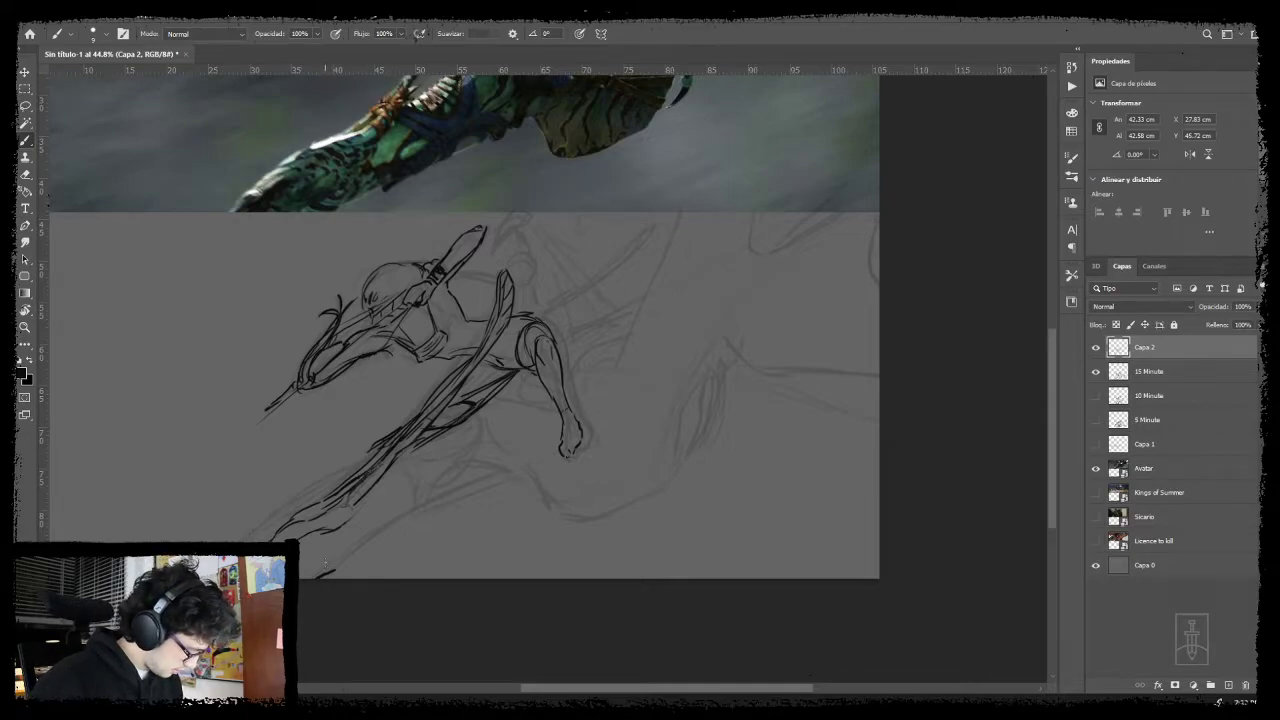
- Ink the mount's underside as a wide curve below the rider's foot, rising into the narrow pointed flap behind it
drag(554, 469, 457, 491)
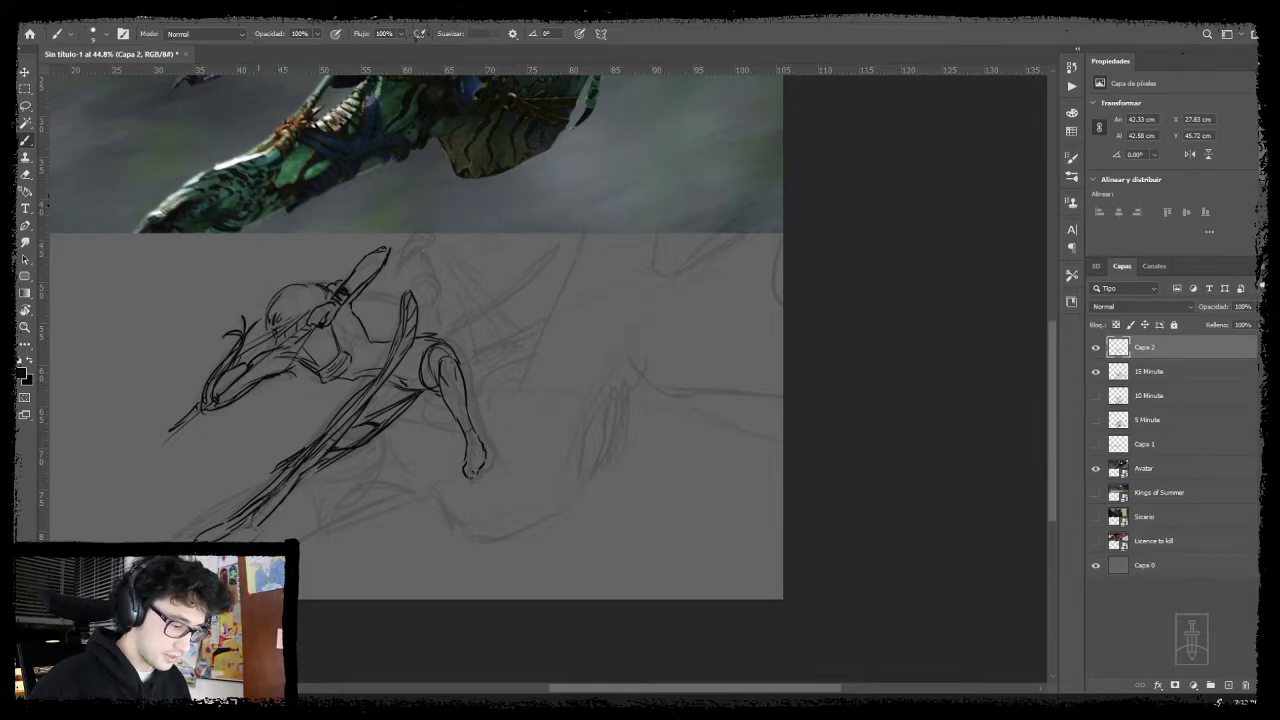
drag(340, 522, 414, 495)
mouse_move(430, 492)
mouse_down()
mouse_move(459, 537)
mouse_move(495, 544)
mouse_move(575, 512)
mouse_up()
drag(570, 515, 595, 483)
mouse_move(616, 466)
mouse_down()
mouse_move(585, 540)
mouse_move(563, 517)
mouse_up()
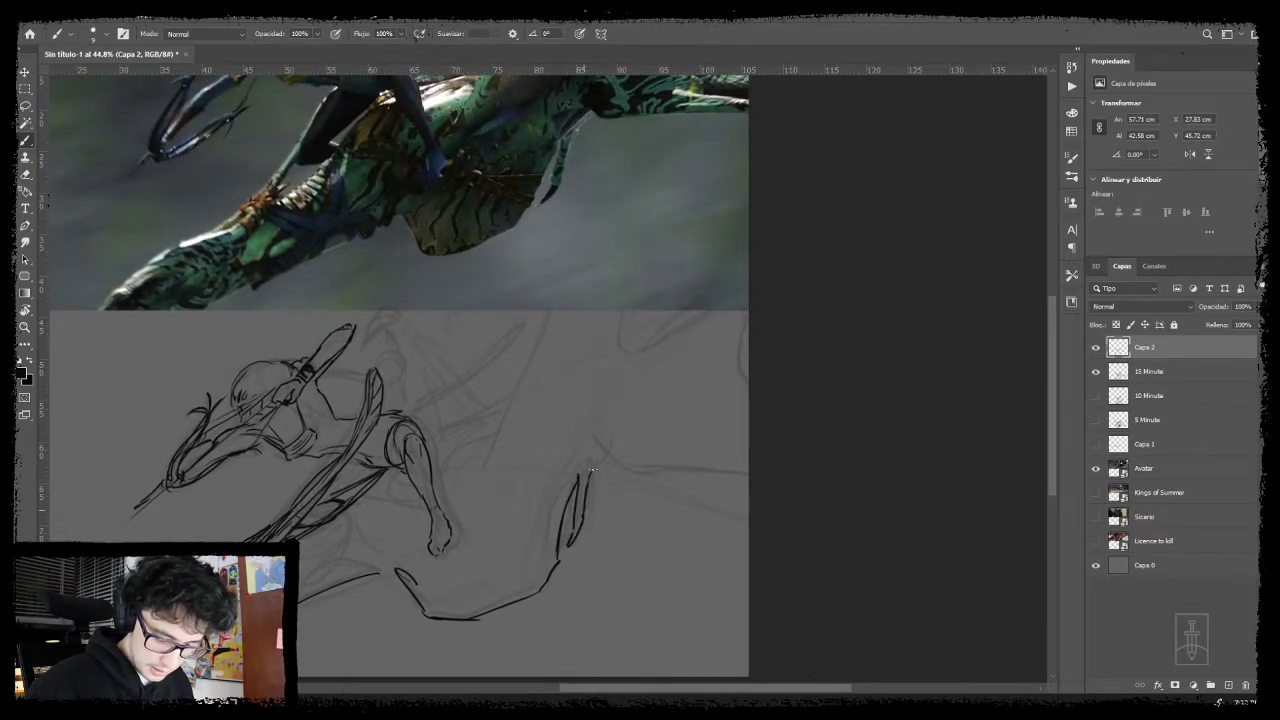
- Ink the mount's rear contour out to the canvas edge, the angular wing lines above, and the long diagonal behind the rider
drag(603, 447, 575, 509)
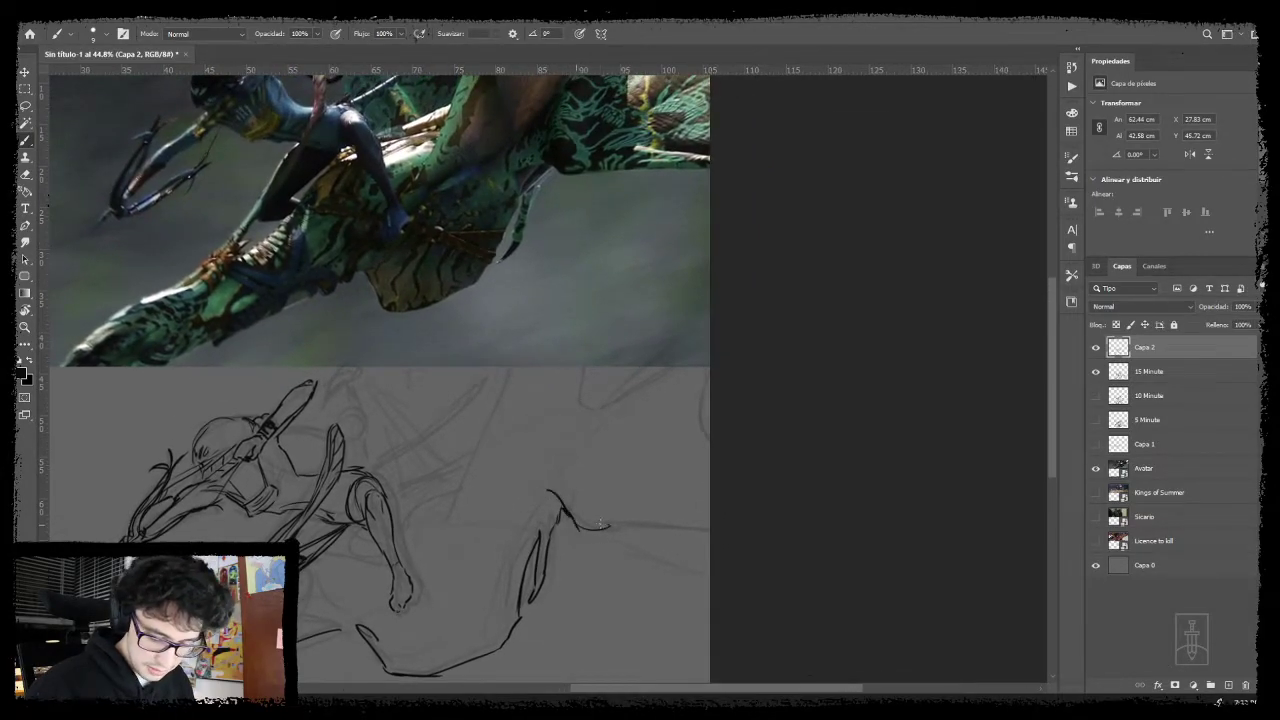
drag(708, 480, 690, 586)
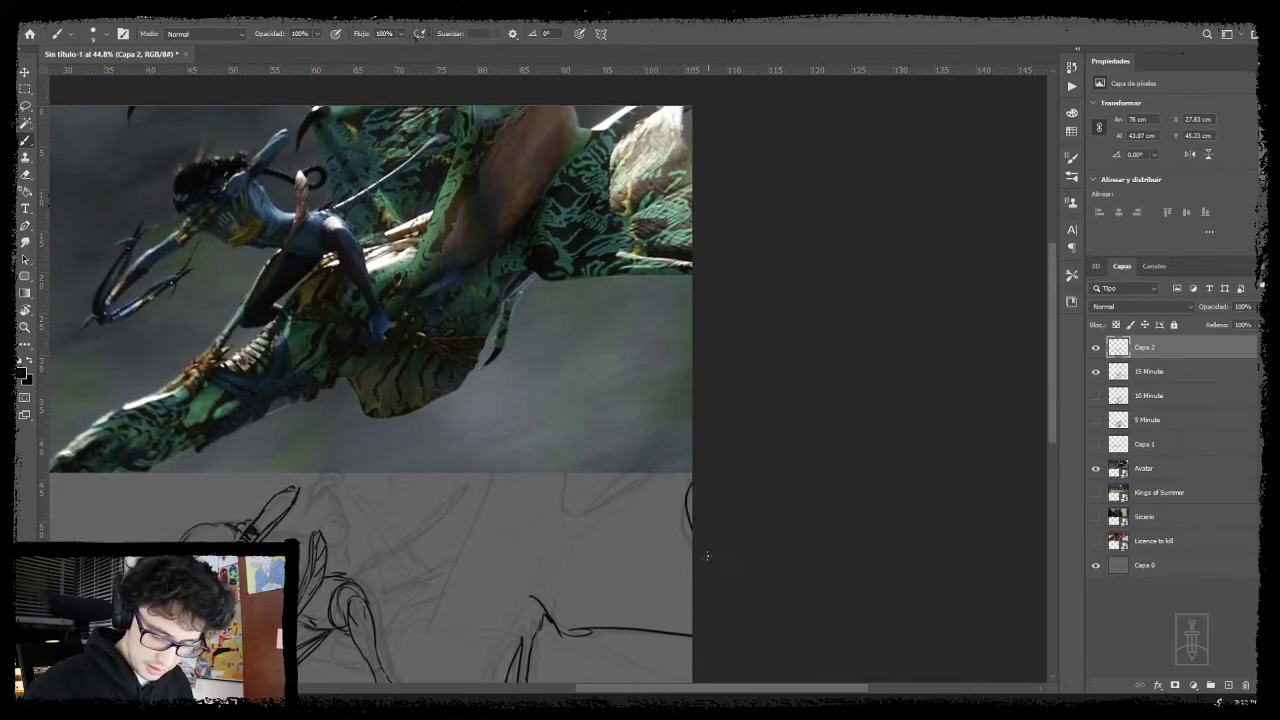
mouse_move(636, 468)
mouse_down()
mouse_move(572, 512)
mouse_move(587, 471)
mouse_up()
mouse_move(566, 426)
mouse_down()
mouse_move(477, 620)
mouse_move(539, 505)
mouse_move(549, 540)
mouse_up()
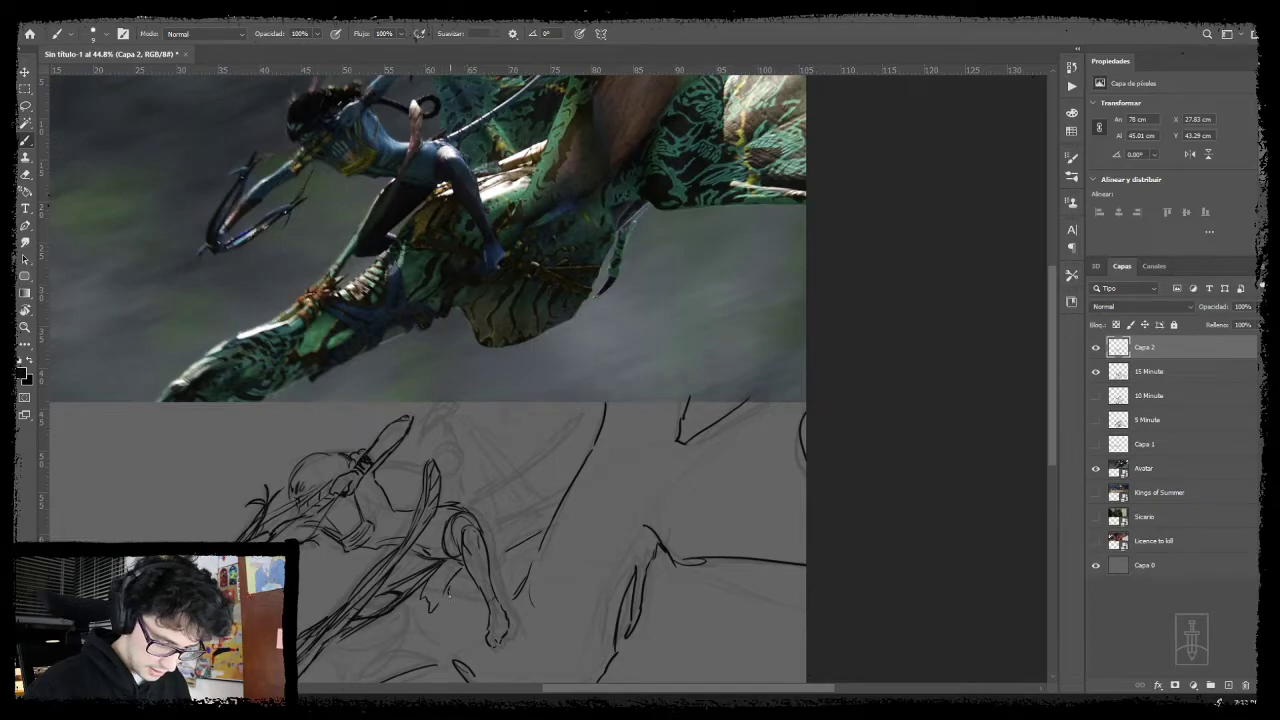
- Ink the small folds beneath the rider's leg and the round harness knot with straps fanning out across the mount's belly
mouse_move(550, 626)
mouse_down()
mouse_move(511, 556)
mouse_move(499, 576)
mouse_move(548, 612)
mouse_up()
drag(506, 571, 576, 566)
drag(534, 475, 528, 509)
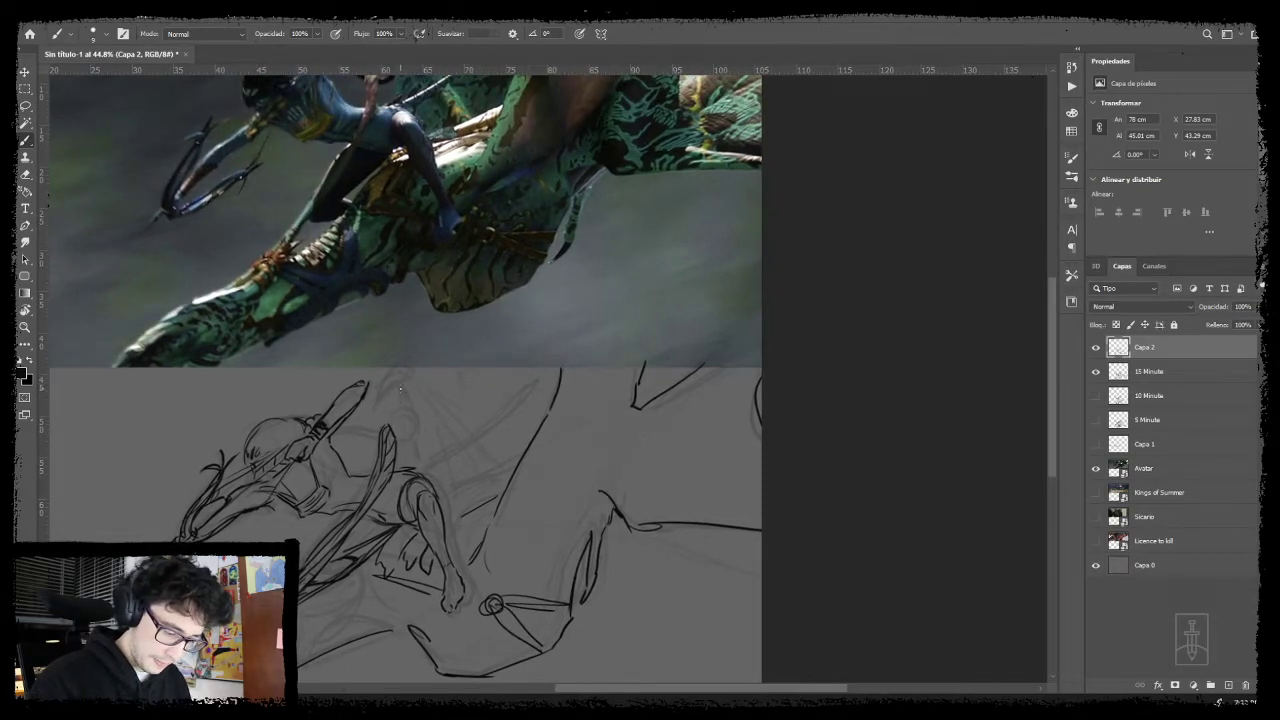
- Ink the curved, looped shape rising behind the rider's back and the back contour next to it
mouse_move(414, 432)
mouse_down()
mouse_move(430, 519)
mouse_move(426, 509)
mouse_move(420, 531)
mouse_up()
mouse_move(342, 512)
mouse_down()
mouse_move(426, 530)
mouse_move(416, 464)
mouse_move(390, 492)
mouse_move(430, 491)
mouse_up()
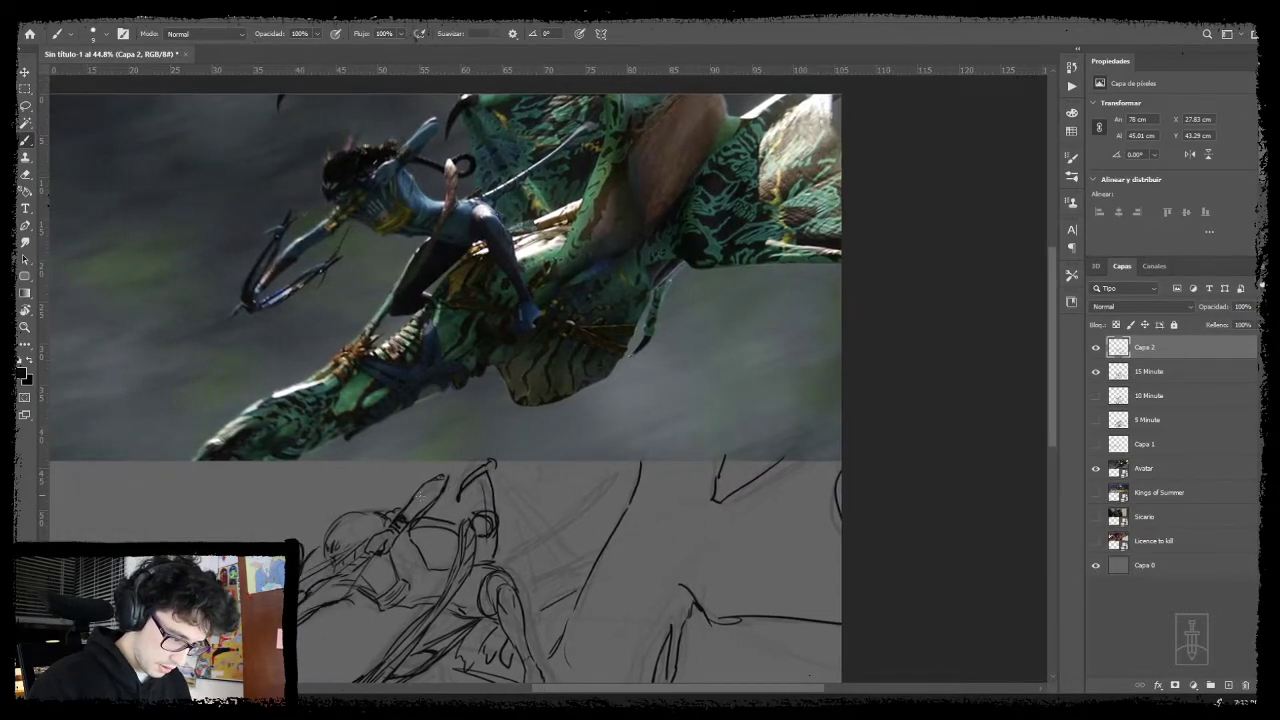
- Ink the rider's tail as a long, thin diagonal shape rising behind the hip and ending in a rounded tip
mouse_move(558, 497)
mouse_down()
mouse_move(474, 420)
mouse_move(487, 498)
mouse_up()
drag(224, 463, 224, 480)
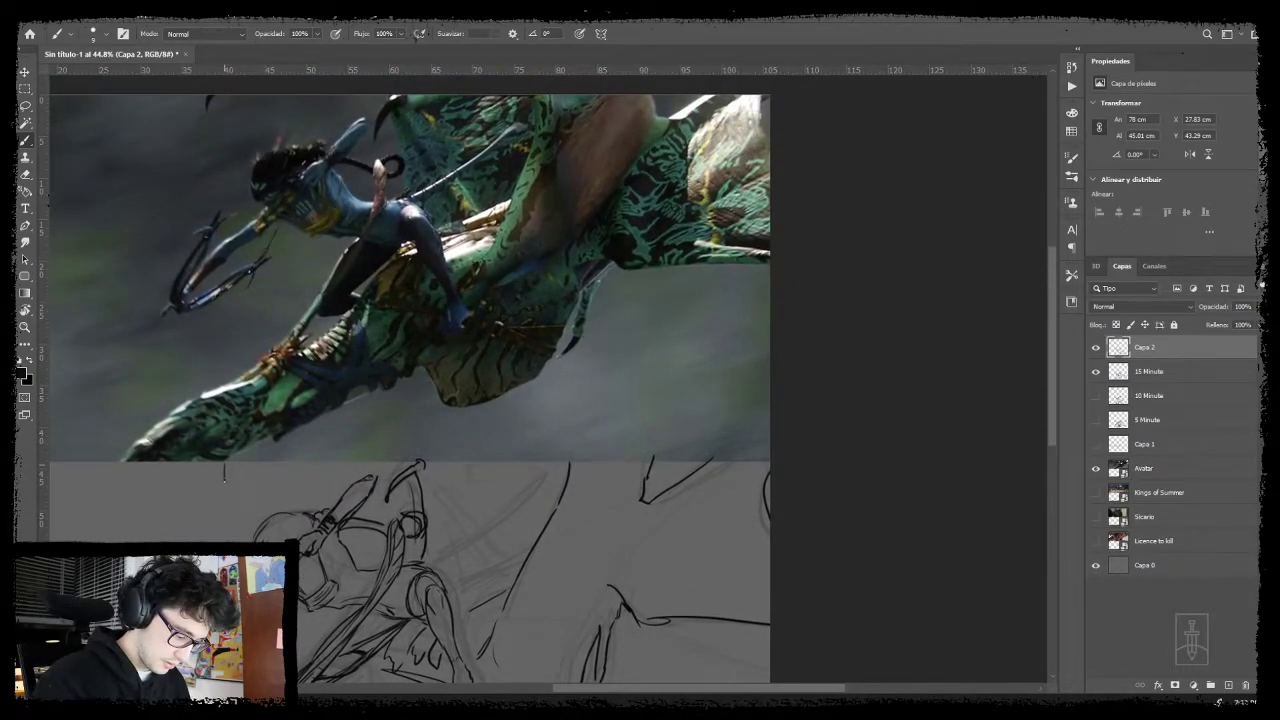
drag(461, 528, 385, 549)
drag(329, 586, 423, 509)
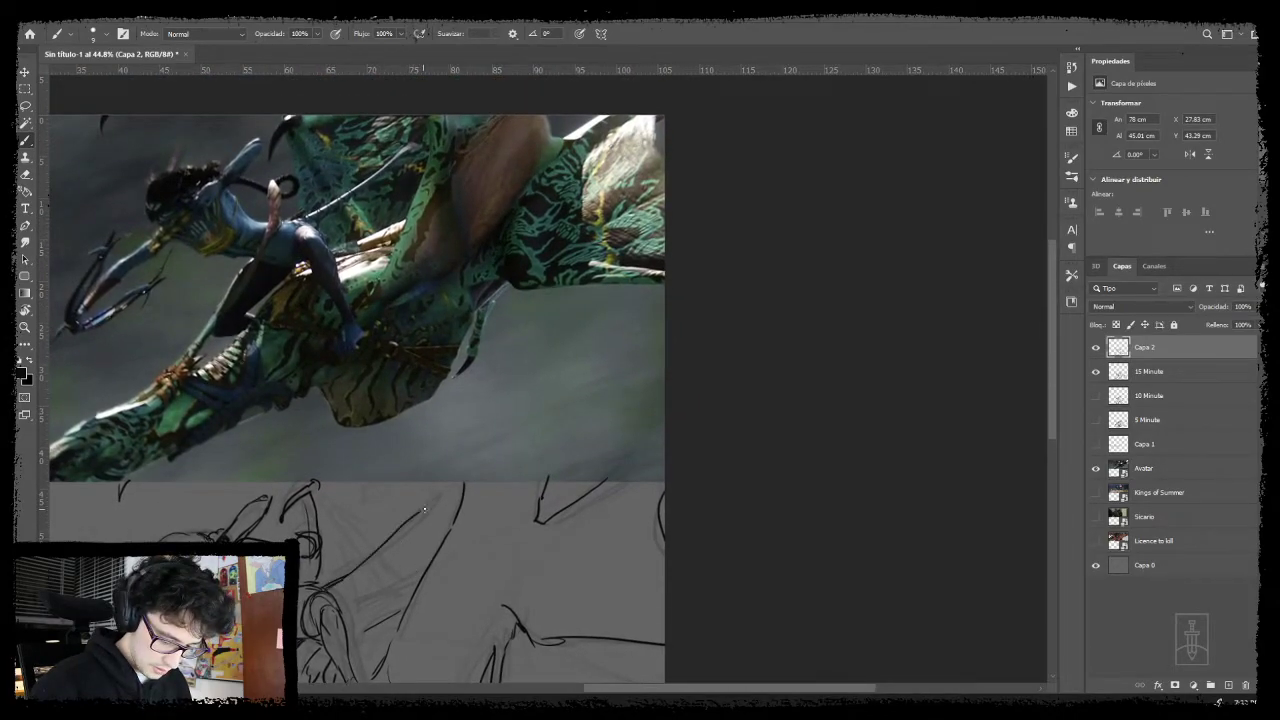
drag(318, 598, 428, 512)
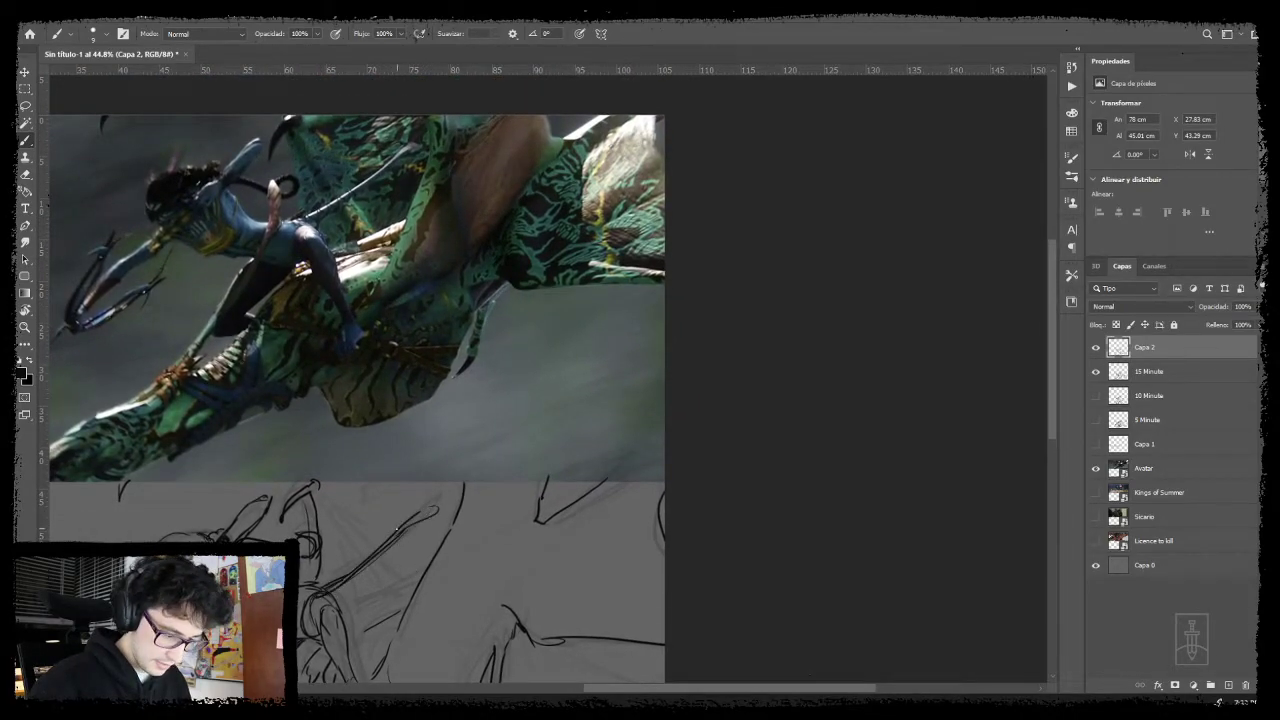
drag(318, 492, 401, 599)
key(z)
drag(534, 562, 592, 446)
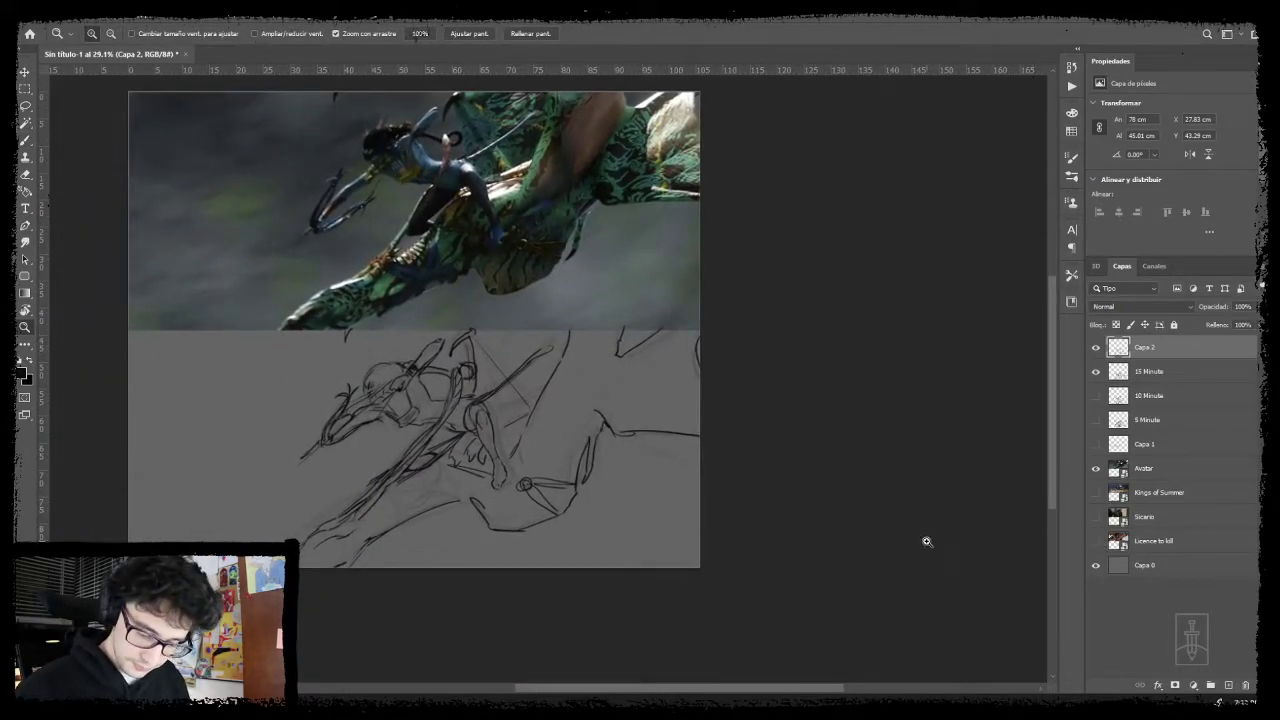
- Compare the drawing with the inked layer hidden and shown, and adjust the 15 Minute sketch layer's opacity
click(1095, 348)
click(1095, 348)
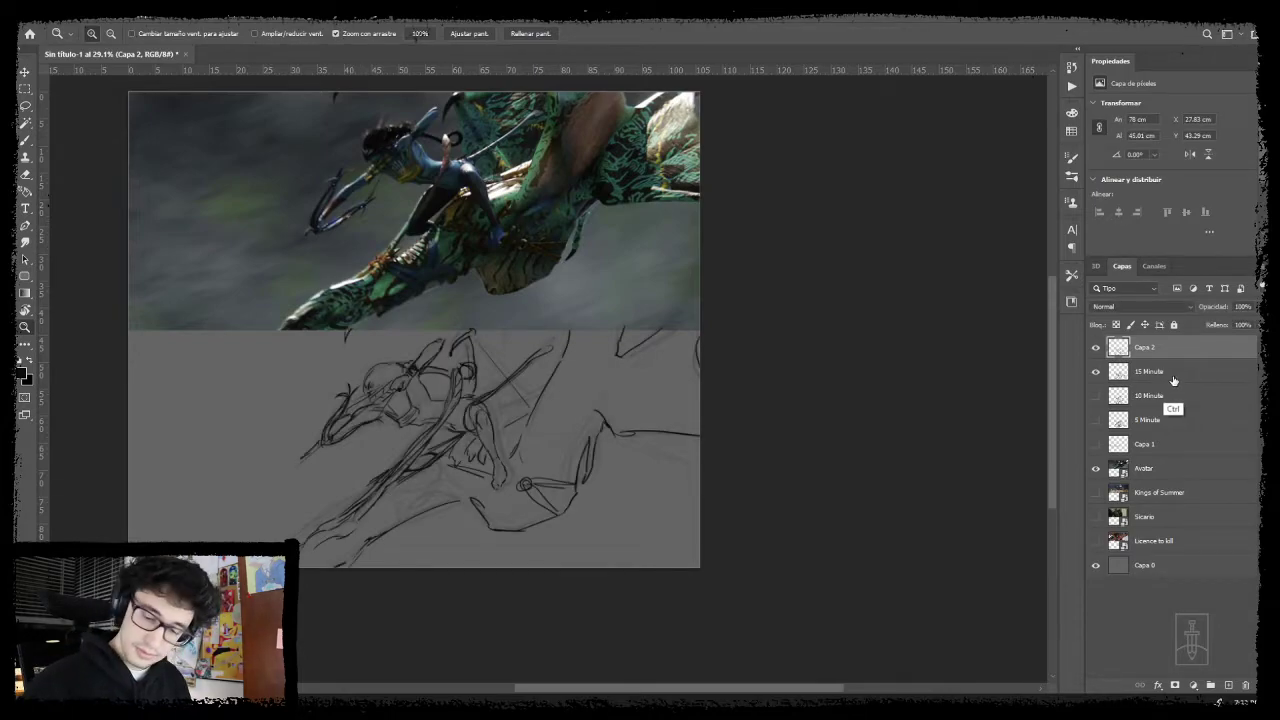
click(1171, 373)
click(1252, 307)
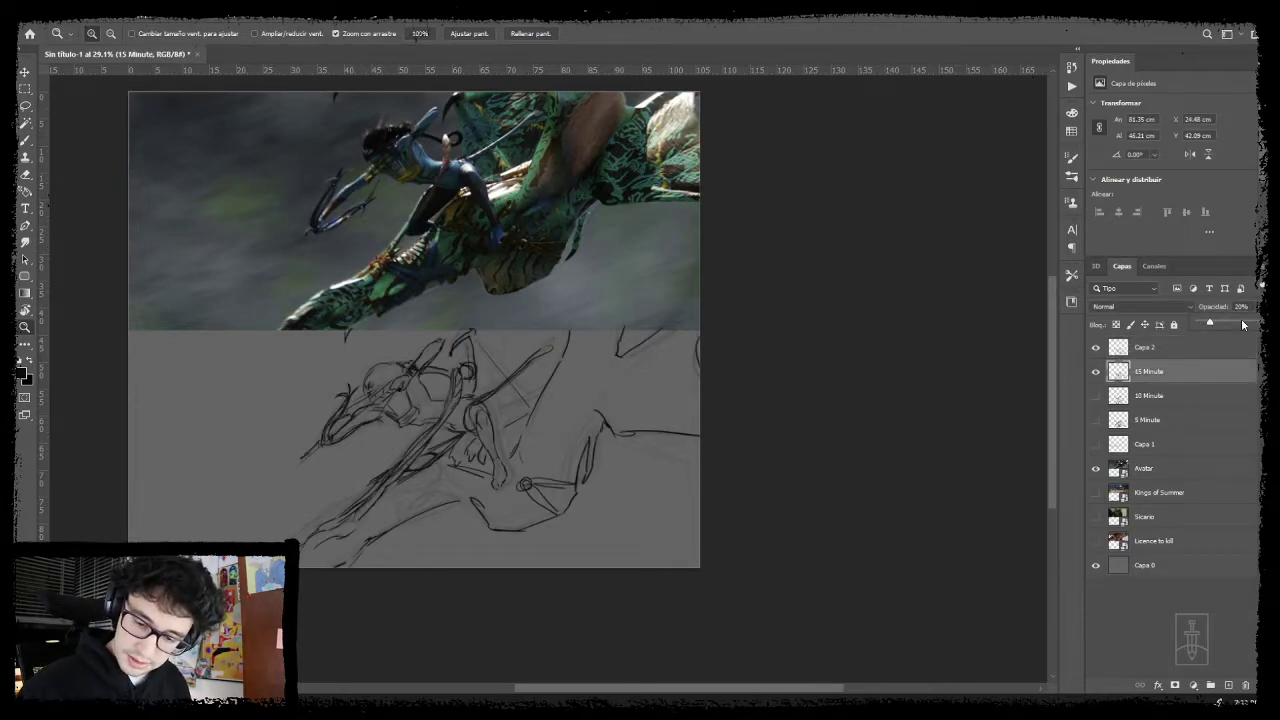
- Merge the inked Capa 2 layer into the 15 Minute layer and add a new empty layer above it
click(1188, 358)
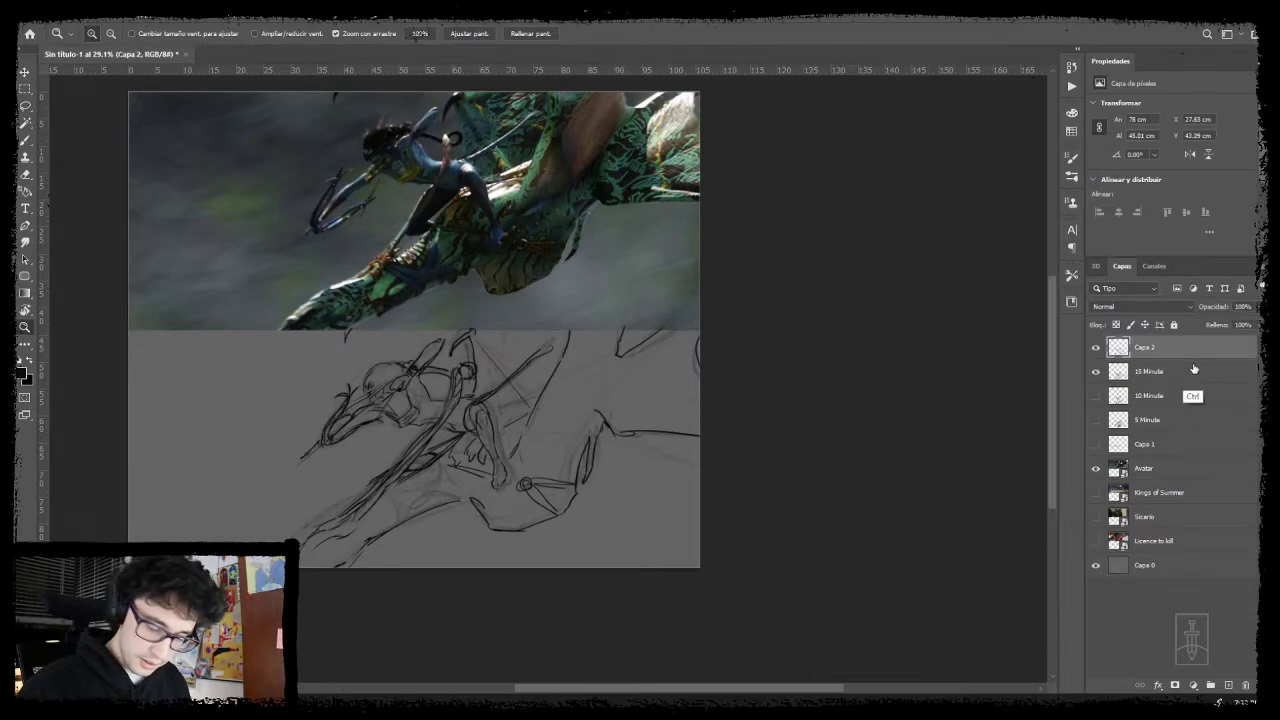
key(Delete)
click(1229, 686)
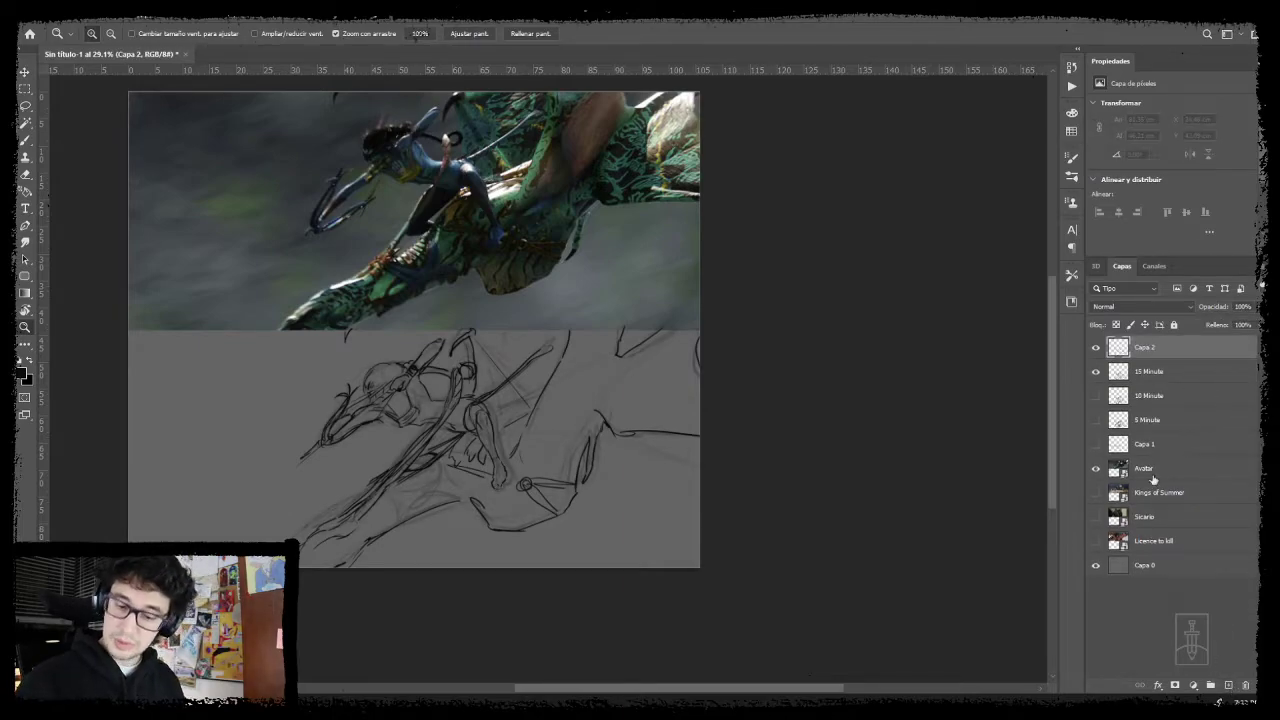
- Pick a textured brush preset for shading, test it on the mount's neck, undo the test stroke and reduce the brush size
key(b)
right_click(525, 356)
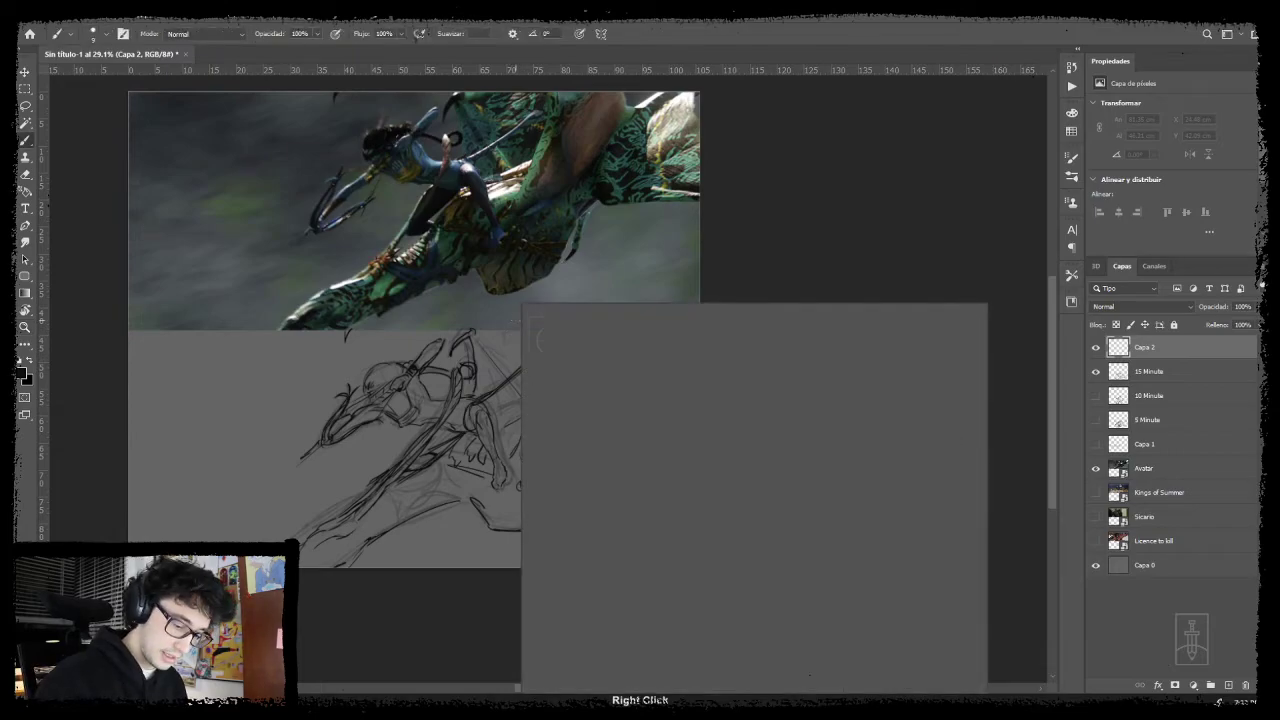
click(605, 470)
drag(404, 484, 448, 500)
key(ctrl+z)
key(bracketleft)
key(bracketleft)
key(bracketleft)
key(bracketleft)
key(bracketleft)
key(bracketleft)
- Fill the rider's hair and the shadowed far thigh with solid black
mouse_move(434, 438)
mouse_down()
mouse_move(475, 439)
mouse_move(489, 498)
mouse_move(424, 569)
mouse_move(444, 559)
mouse_move(418, 576)
mouse_up()
key(ctrl+z)
key(ctrl+space)
drag(446, 521, 410, 558)
mouse_move(391, 437)
mouse_down()
mouse_move(360, 458)
mouse_move(426, 428)
mouse_up()
drag(448, 440, 426, 505)
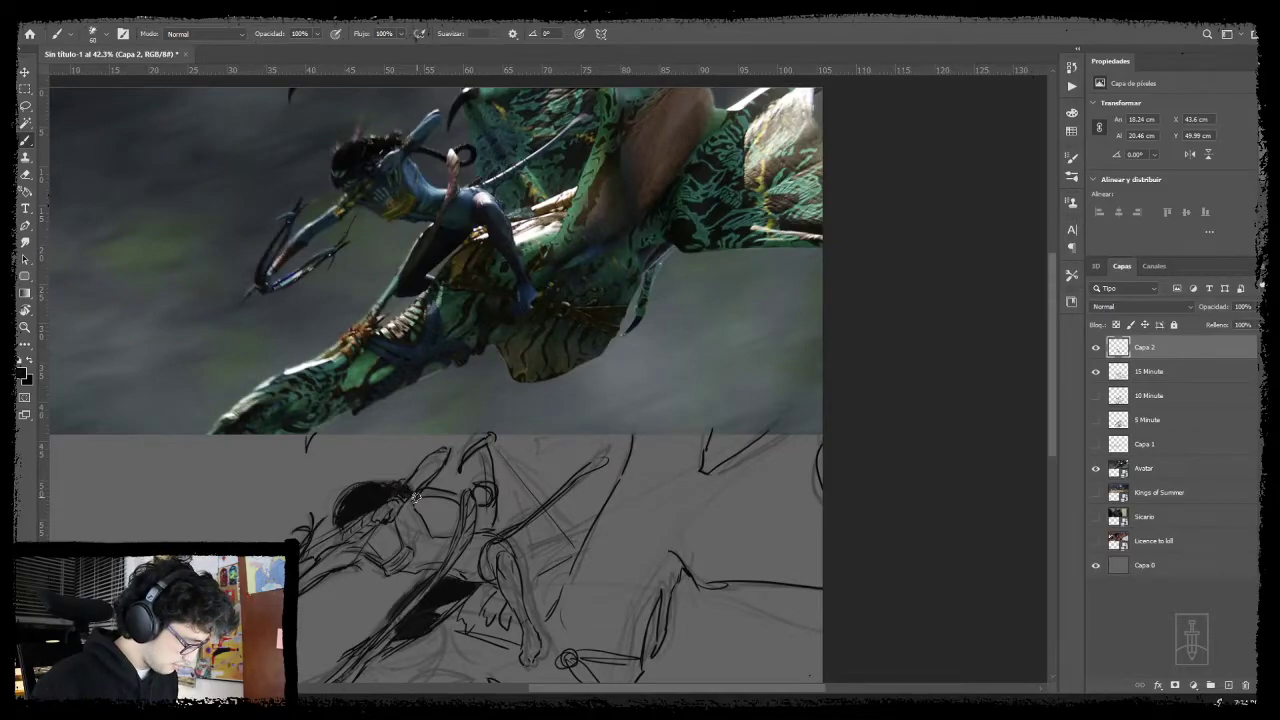
- Darken the braid loop behind the rider's back, the near leg and the shadow patches on the mount beside the foot
mouse_move(437, 494)
mouse_down()
mouse_move(472, 506)
mouse_move(484, 490)
mouse_up()
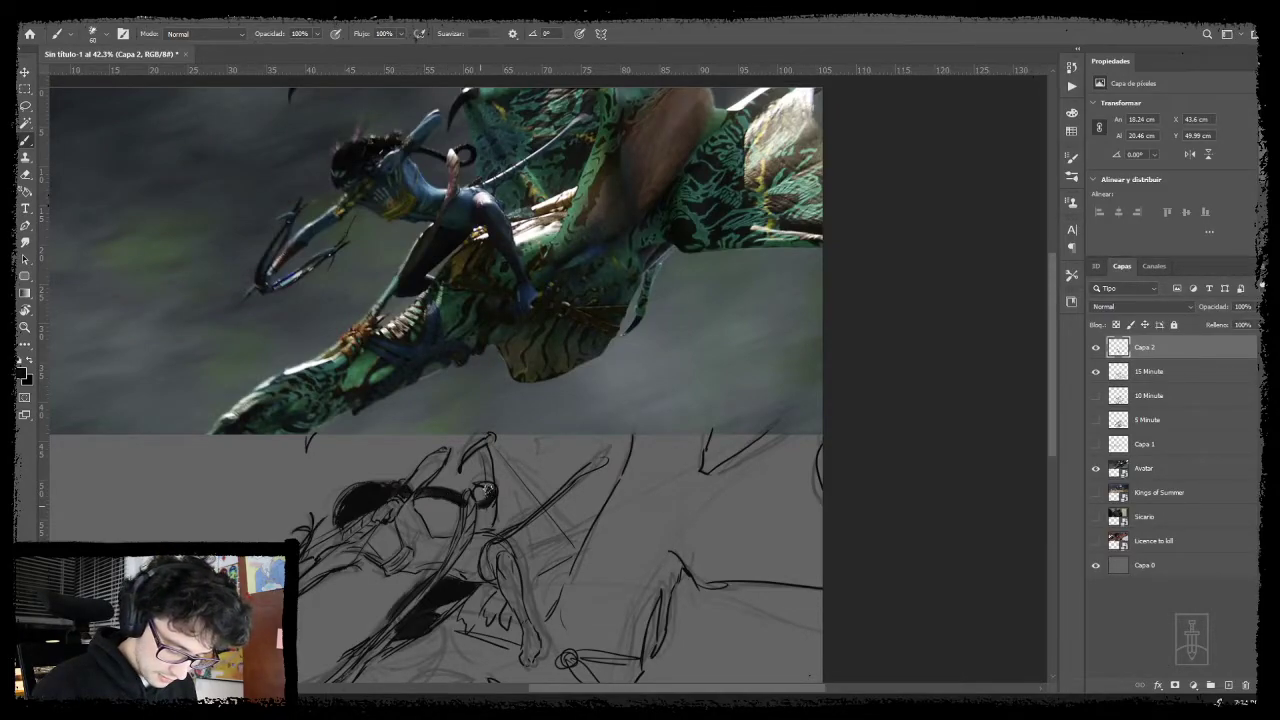
drag(448, 547, 486, 521)
drag(338, 523, 313, 573)
mouse_move(585, 529)
mouse_down()
mouse_move(506, 529)
mouse_move(460, 562)
mouse_move(489, 632)
mouse_move(525, 560)
mouse_move(492, 590)
mouse_move(496, 545)
mouse_move(430, 604)
mouse_move(379, 593)
mouse_move(438, 558)
mouse_up()
mouse_move(368, 596)
mouse_down()
mouse_move(318, 622)
mouse_move(322, 634)
mouse_move(428, 576)
mouse_up()
mouse_move(551, 518)
mouse_down()
mouse_move(472, 568)
mouse_move(447, 606)
mouse_up()
- Shade the rider's chest and waist with grey strokes of a larger textured brush
key(bracketright)
key(bracketright)
key(bracketright)
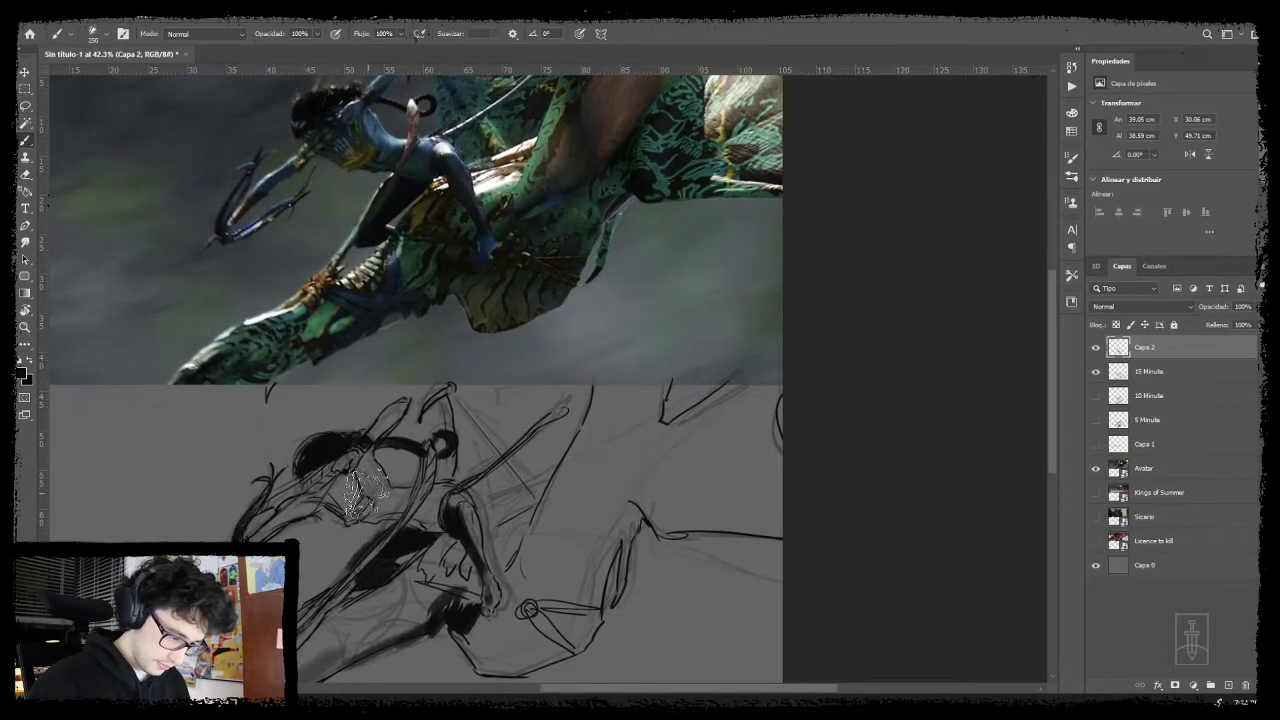
drag(342, 493, 442, 521)
key(bracketleft)
key(bracketleft)
mouse_move(356, 466)
mouse_down()
mouse_move(384, 430)
mouse_move(350, 484)
mouse_move(358, 472)
mouse_up()
- Shade the rider's face and forward arm using a smaller brush
key(bracketleft)
key(bracketleft)
mouse_move(316, 496)
mouse_down()
mouse_move(276, 524)
mouse_move(310, 502)
mouse_up()
key(bracketleft)
key(bracketleft)
key(bracketleft)
key(bracketleft)
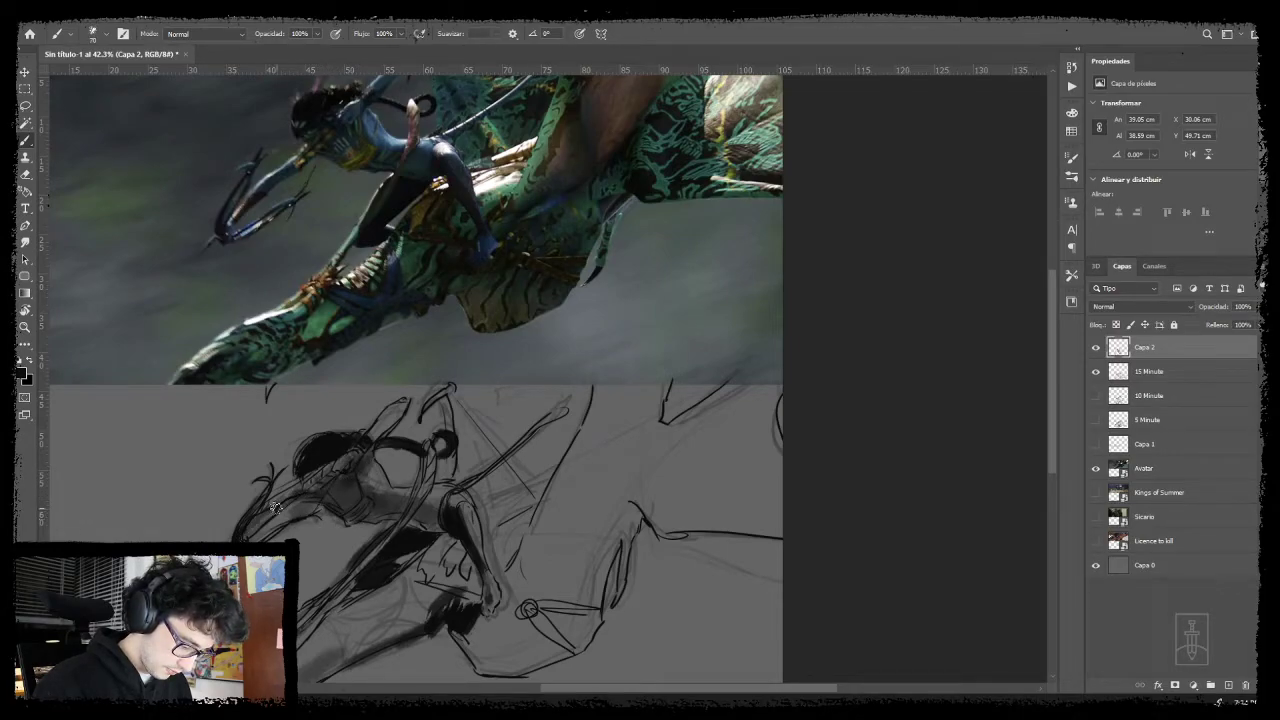
drag(480, 525, 394, 547)
mouse_move(283, 464)
mouse_down()
mouse_move(327, 431)
mouse_move(394, 474)
mouse_up()
- Block in dark shading with a large brush over the mount's neck, saddle area, belly and the raised limb behind the rider
key(bracketright)
key(bracketright)
key(bracketright)
key(bracketright)
key(bracketright)
key(bracketright)
mouse_move(438, 520)
mouse_down()
mouse_move(466, 480)
mouse_move(460, 410)
mouse_move(485, 555)
mouse_move(525, 440)
mouse_move(540, 500)
mouse_move(540, 440)
mouse_move(495, 565)
mouse_move(528, 448)
mouse_move(492, 570)
mouse_move(454, 608)
mouse_up()
mouse_move(490, 594)
mouse_down()
mouse_move(538, 491)
mouse_move(488, 538)
mouse_move(520, 537)
mouse_move(432, 560)
mouse_move(420, 531)
mouse_move(442, 520)
mouse_move(318, 596)
mouse_move(458, 503)
mouse_move(464, 460)
mouse_up()
drag(592, 463, 466, 565)
mouse_move(335, 555)
mouse_down()
mouse_move(318, 605)
mouse_move(345, 590)
mouse_move(322, 585)
mouse_up()
mouse_move(490, 534)
mouse_down()
mouse_move(439, 507)
mouse_move(508, 571)
mouse_up()
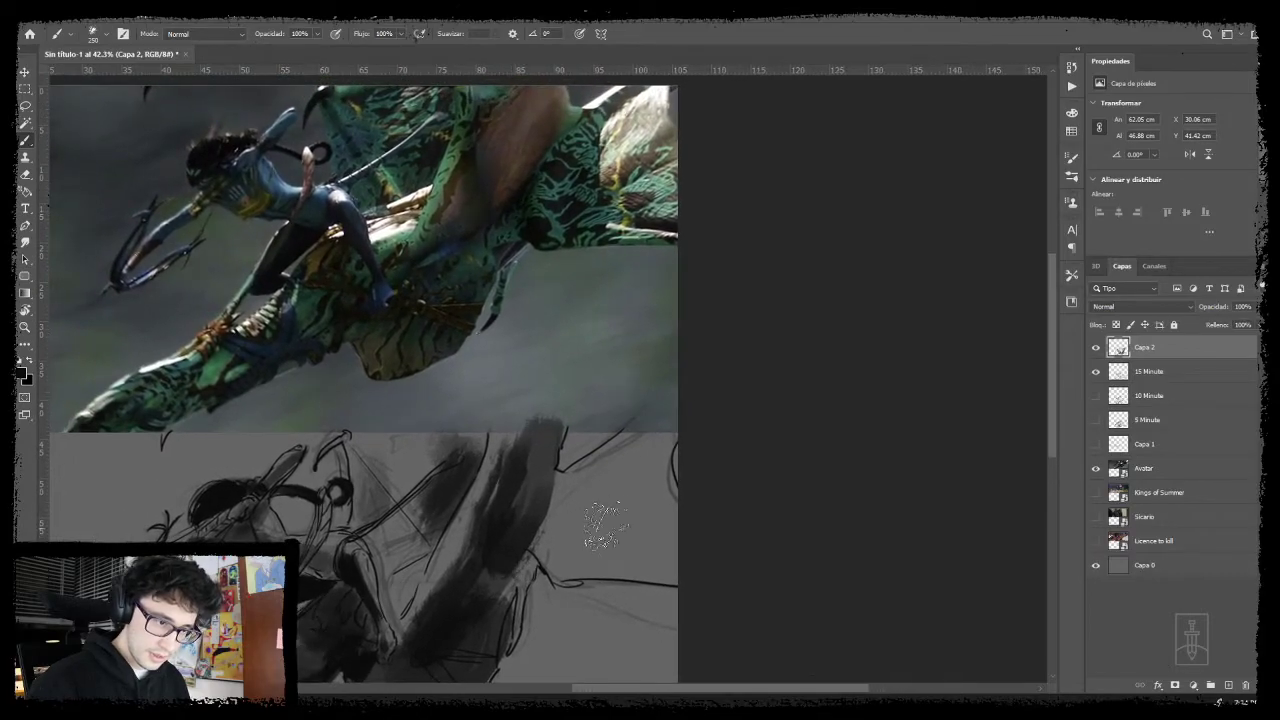
- Shade the mount's rear body out to the canvas edge and darken the band along its upper contour
mouse_move(565, 470)
mouse_down()
mouse_move(560, 550)
mouse_move(665, 572)
mouse_up()
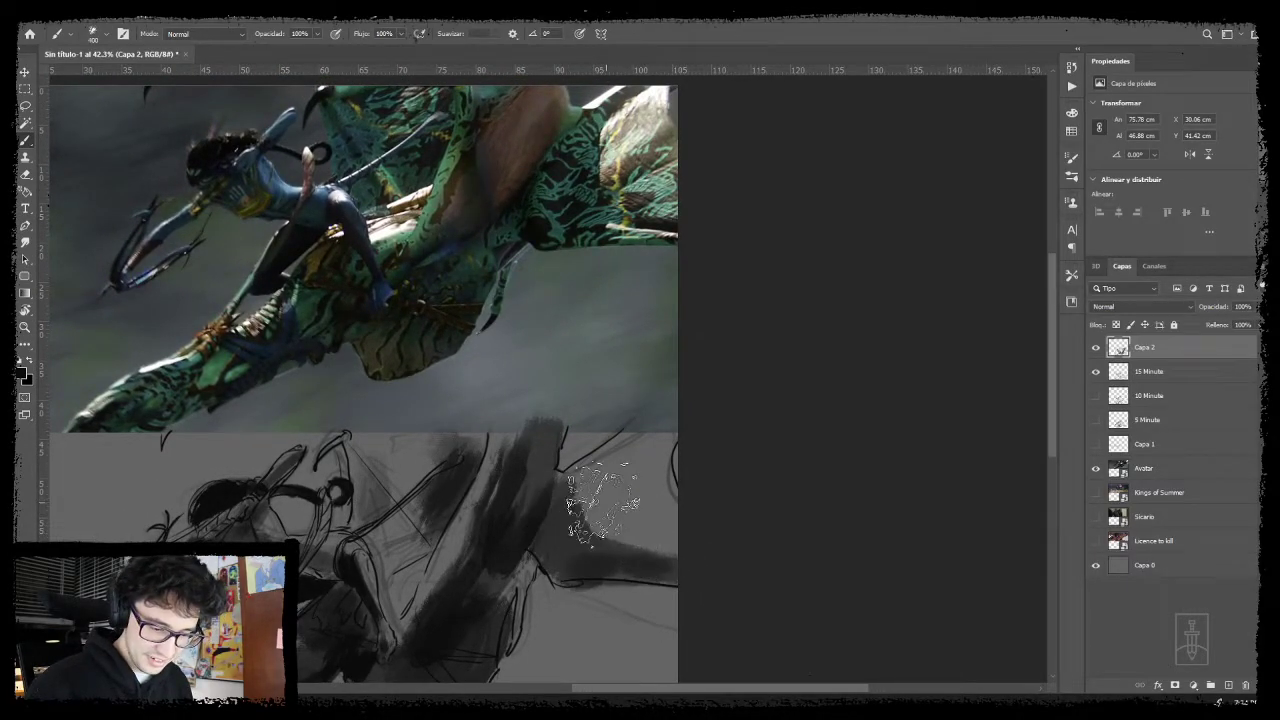
key(bracketleft)
key(bracketleft)
key(bracketleft)
key(bracketleft)
drag(568, 510, 640, 438)
- Cover the wing membrane behind the rider and the remaining light parts of the mount with broad grey shading
key(bracketright)
key(bracketright)
key(bracketright)
mouse_move(382, 483)
mouse_down()
mouse_move(370, 530)
mouse_move(385, 498)
mouse_move(360, 502)
mouse_up()
key(ctrl+space)
mouse_move(435, 591)
mouse_down()
mouse_move(509, 491)
mouse_move(525, 511)
mouse_up()
mouse_move(448, 490)
mouse_down()
mouse_move(446, 470)
mouse_move(424, 485)
mouse_move(429, 400)
mouse_move(443, 443)
mouse_move(509, 443)
mouse_move(592, 383)
mouse_move(651, 443)
mouse_up()
drag(489, 470, 586, 457)
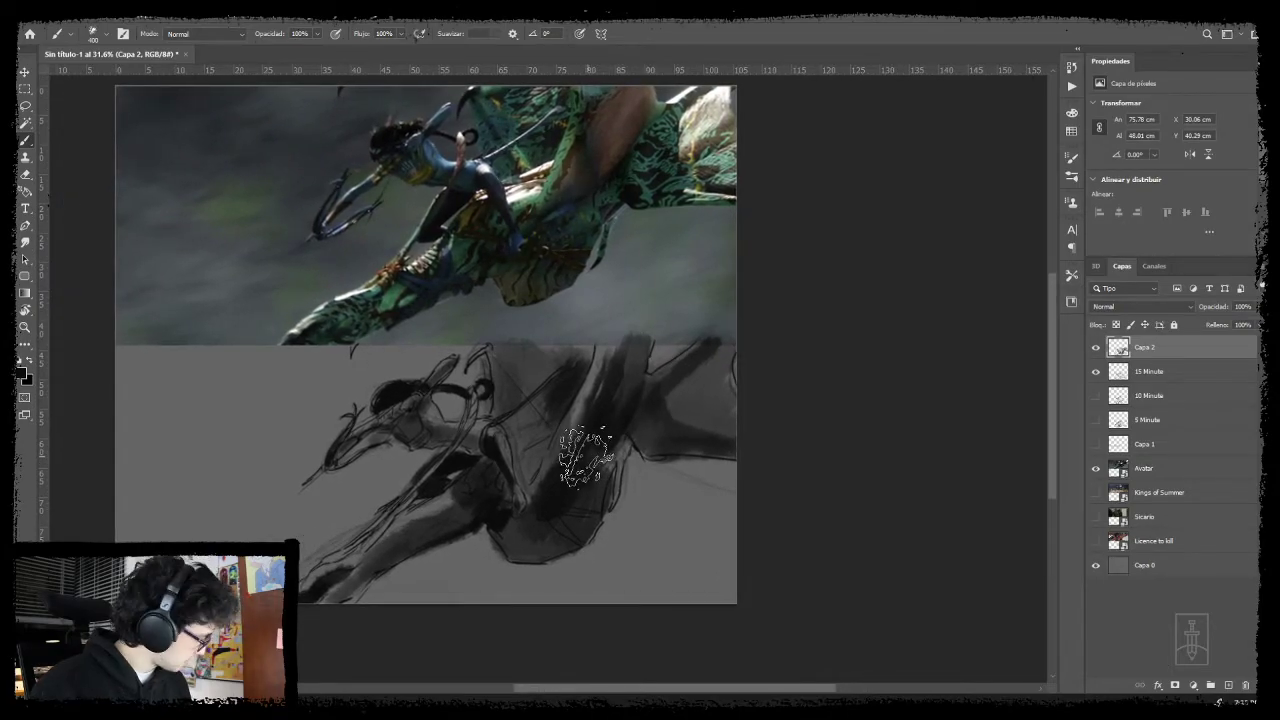
- Switch the painting colour to white and move the Capa 2 shading layer below the 15 Minute line layer
key(x)
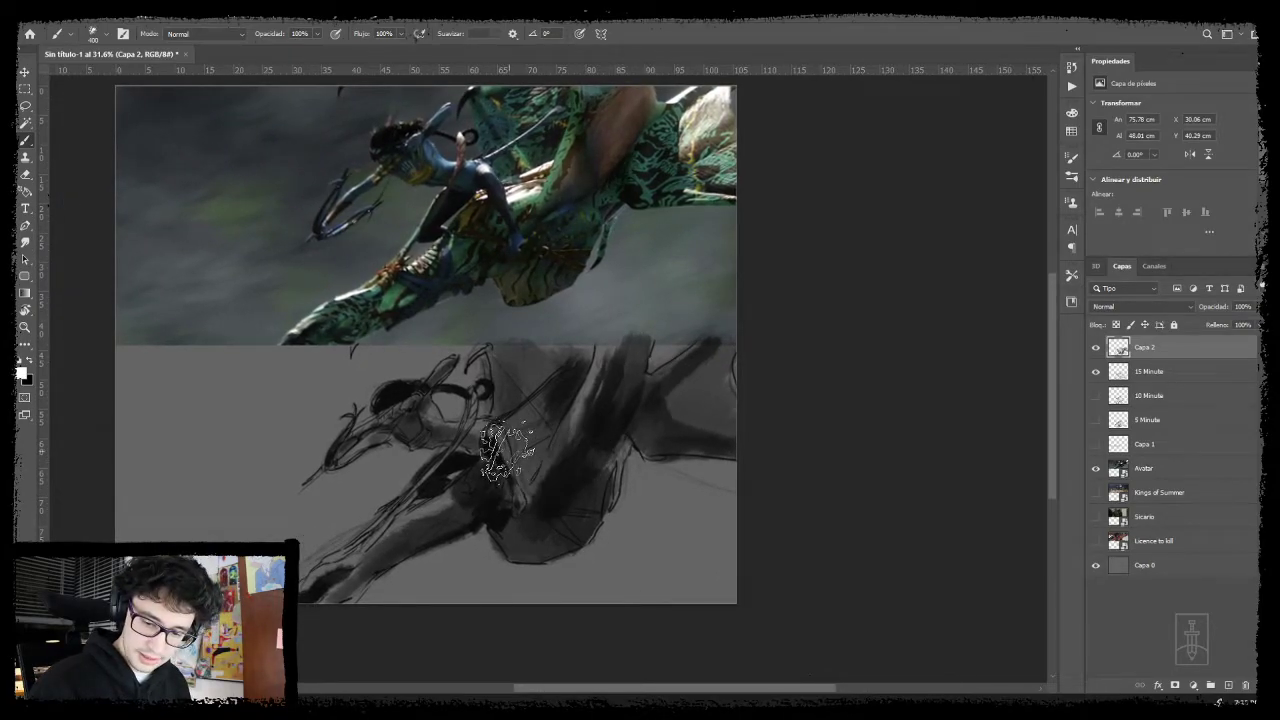
key(z)
drag(1165, 352, 1092, 376)
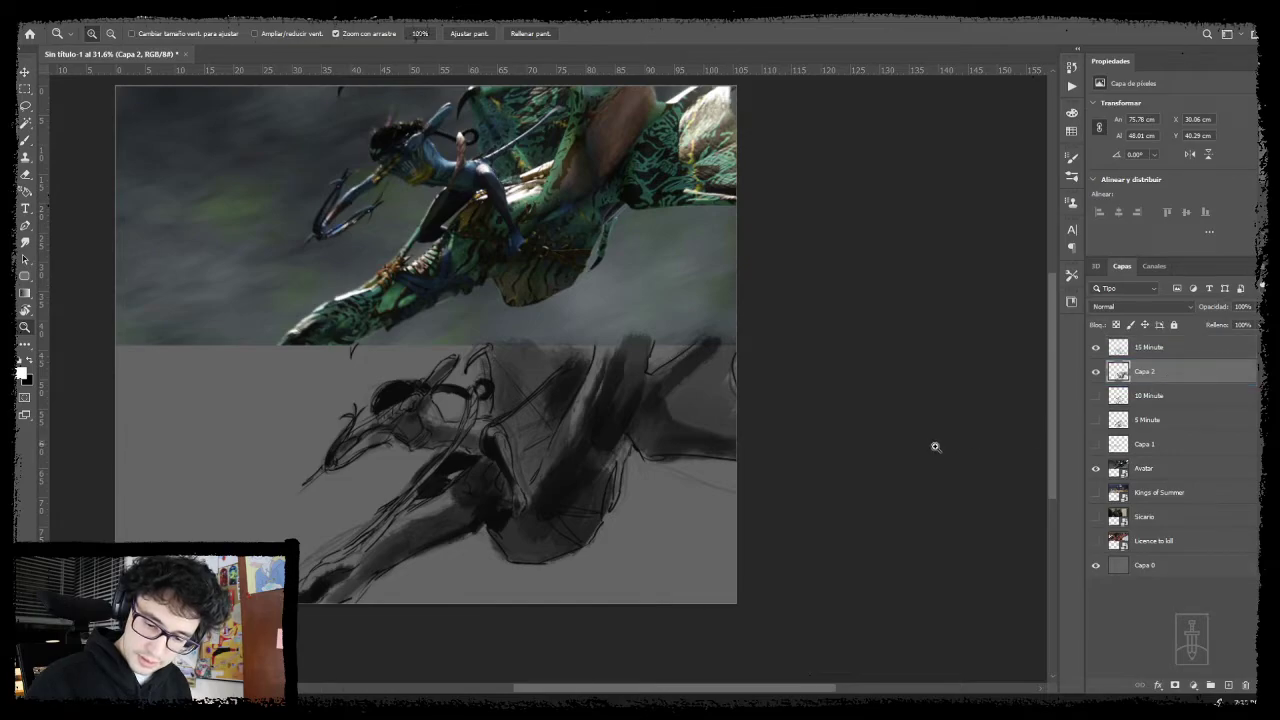
- Paint thin white highlights along the rider's forward arm, raised arm and hanging braid with a much smaller brush
mouse_move(422, 406)
mouse_down()
mouse_move(449, 406)
mouse_move(433, 403)
mouse_up()
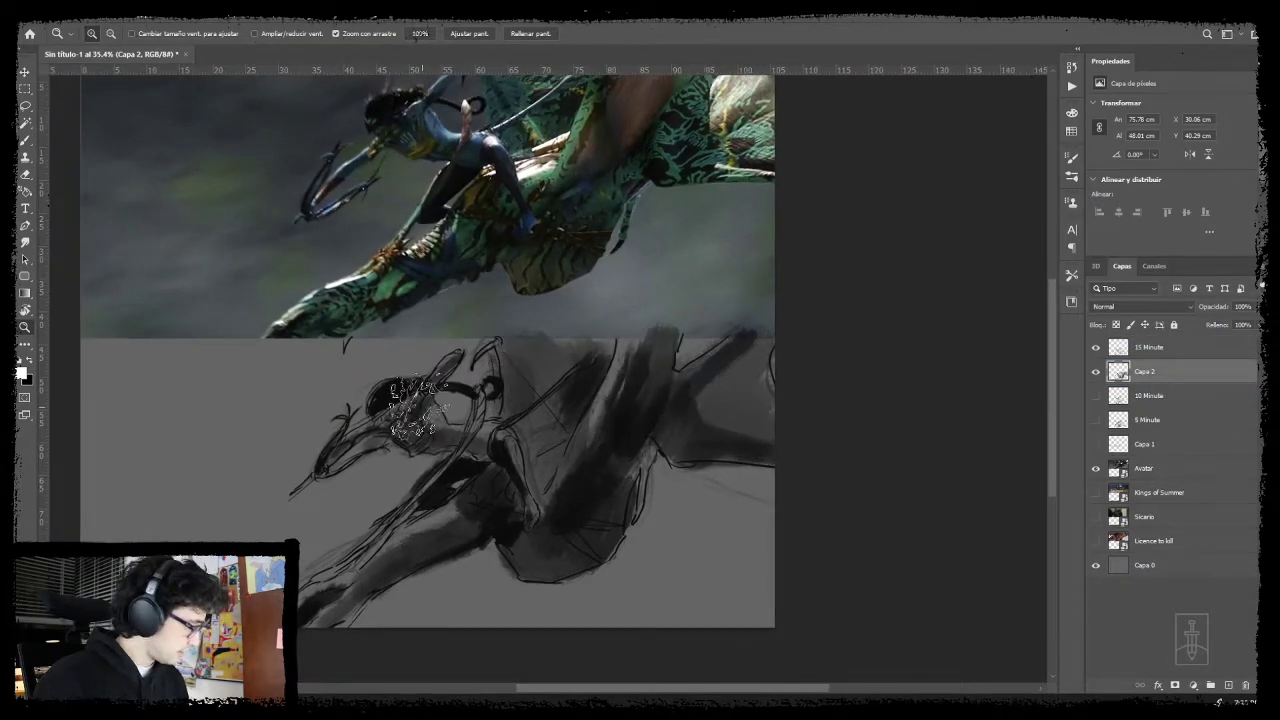
key(b)
key(bracketleft)
key(bracketleft)
key(bracketleft)
key(bracketleft)
key(bracketleft)
key(bracketleft)
key(bracketleft)
key(bracketleft)
key(bracketleft)
key(bracketleft)
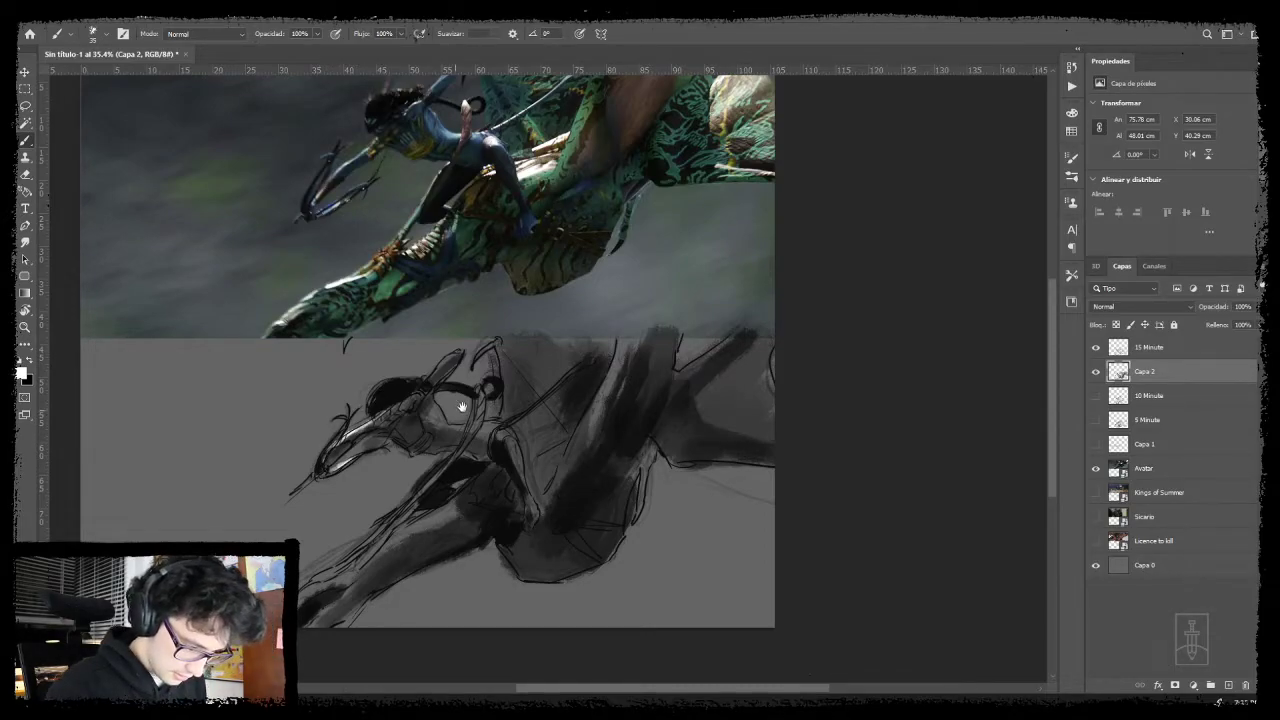
drag(459, 407, 423, 455)
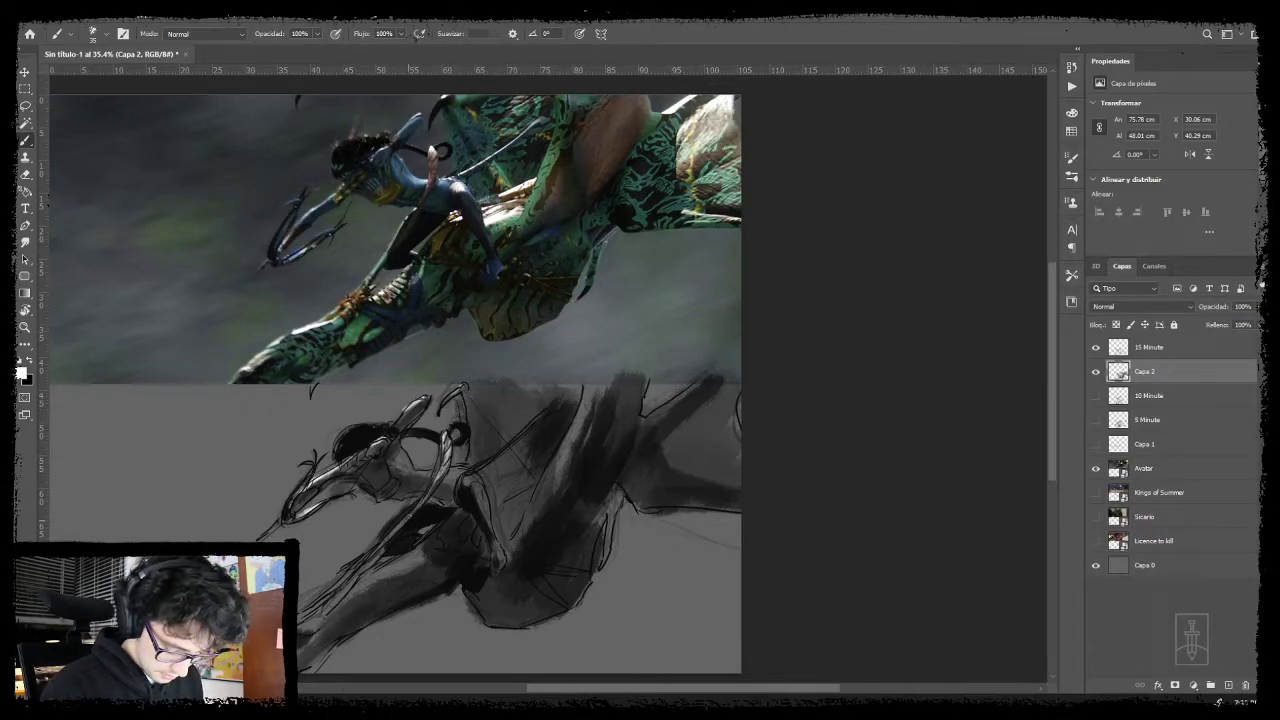
- Paint white highlights along the mount's neck, on the rider's knee and tail, and across the saddle area behind the leg
mouse_move(404, 516)
mouse_down()
mouse_move(347, 577)
mouse_move(403, 524)
mouse_up()
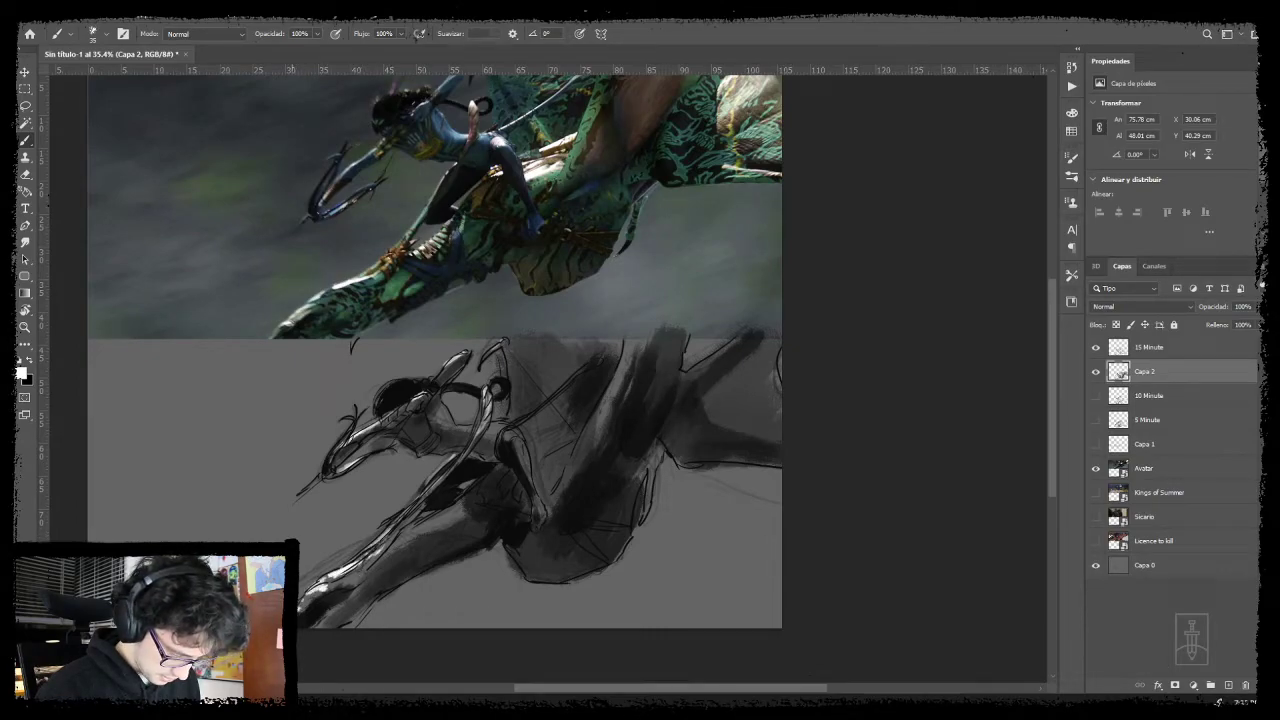
drag(331, 591, 302, 614)
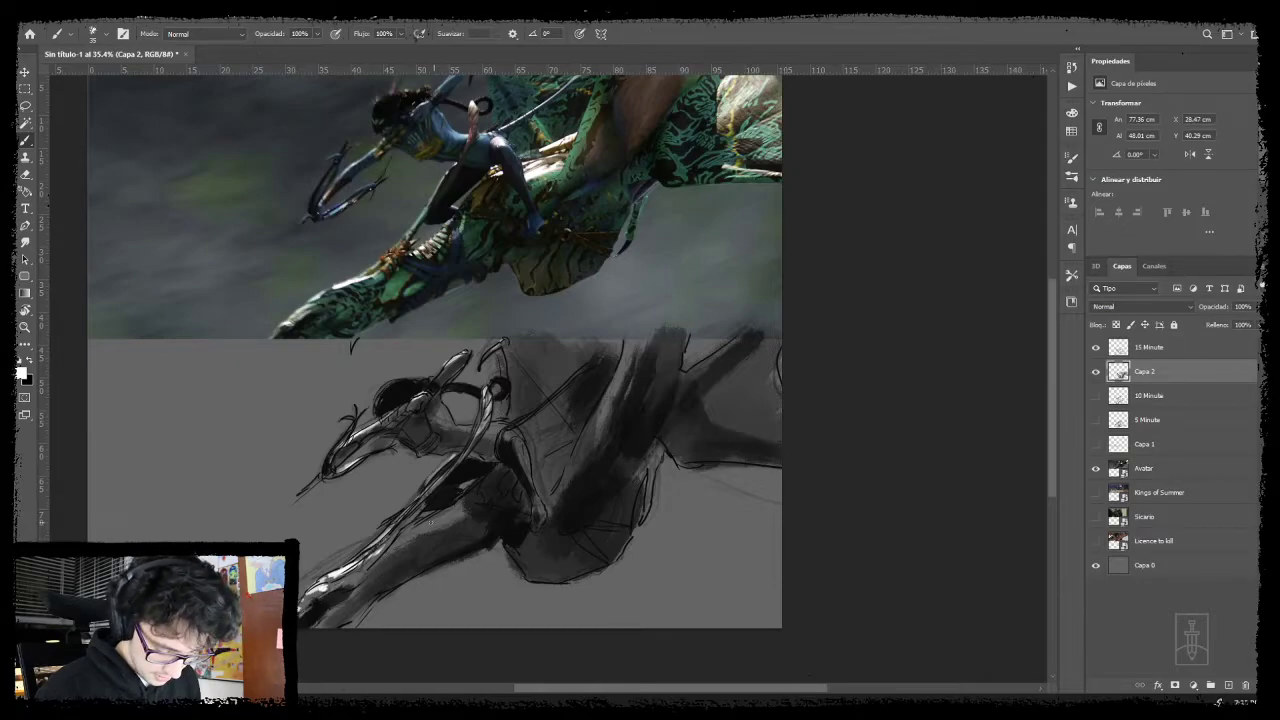
drag(506, 485, 438, 539)
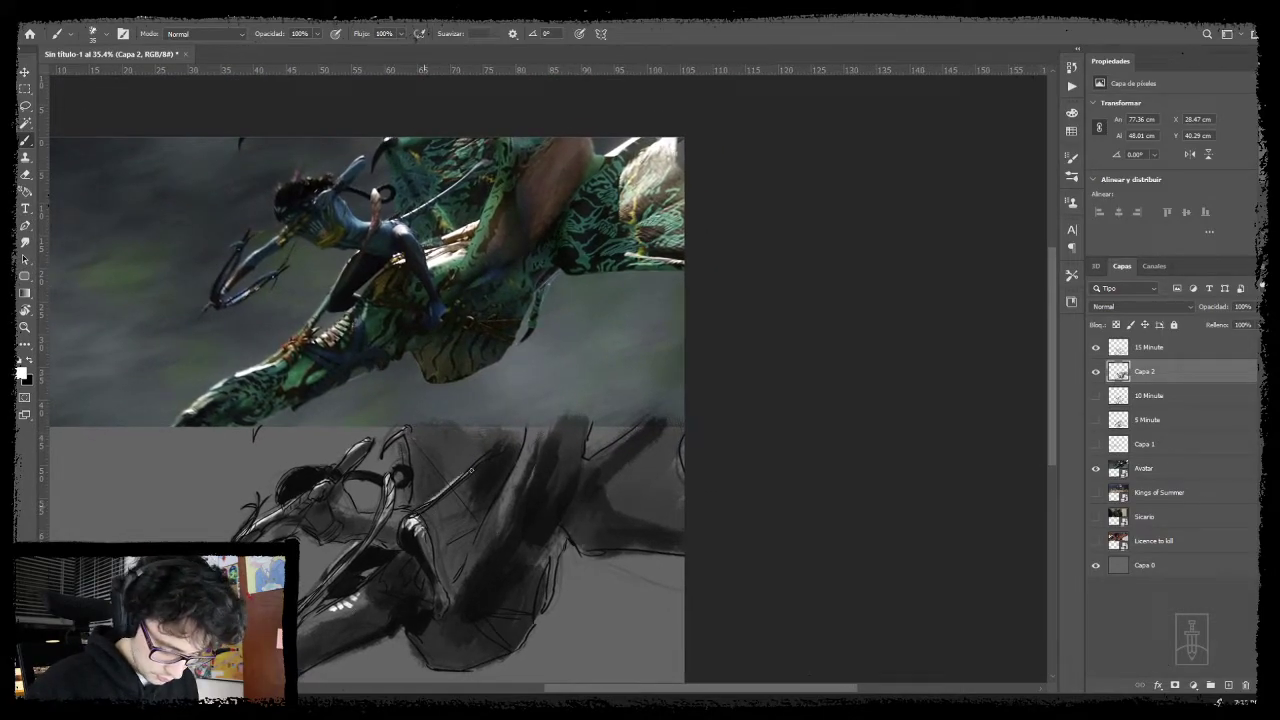
mouse_move(485, 510)
mouse_down()
mouse_move(448, 534)
mouse_move(470, 540)
mouse_move(440, 548)
mouse_move(462, 560)
mouse_move(452, 575)
mouse_up()
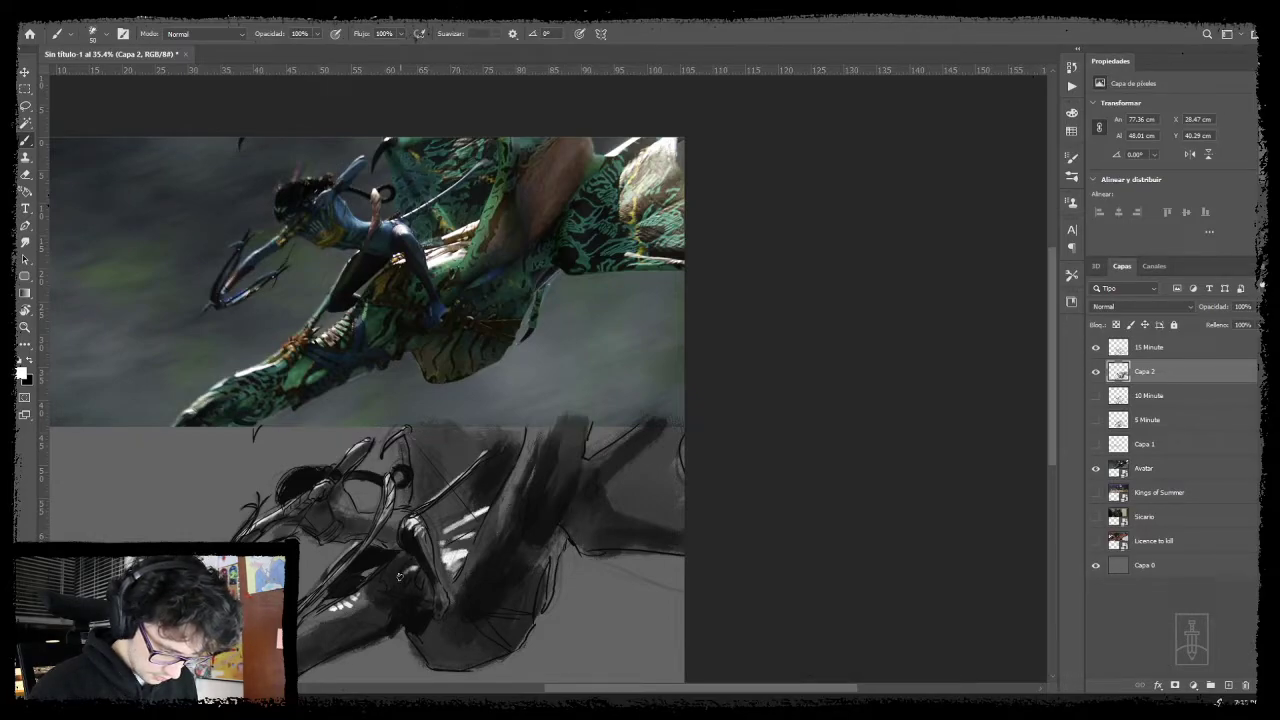
- Paint a bright white streak along the upper contour of the mount's rear body and a broader light patch beneath it
drag(555, 528, 525, 522)
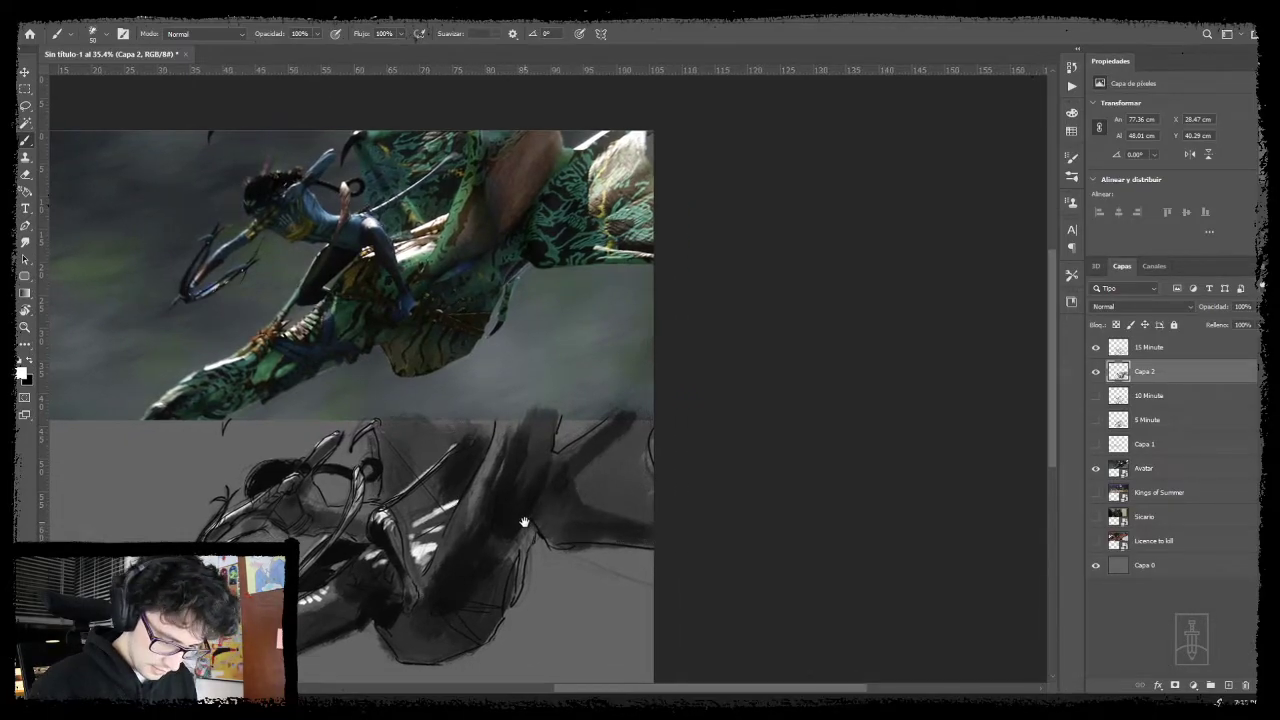
mouse_move(560, 452)
mouse_down()
mouse_move(613, 419)
mouse_move(645, 427)
mouse_move(594, 473)
mouse_move(615, 445)
mouse_move(641, 457)
mouse_move(640, 484)
mouse_move(637, 444)
mouse_move(597, 480)
mouse_up()
key(bracketright)
key(bracketright)
key(bracketright)
key(bracketright)
key(bracketright)
key(bracketright)
key(bracketright)
- Add thin white highlights along the lower edge of the mount's rear body and a short streak across its flank
key(bracketleft)
key(bracketleft)
key(bracketleft)
key(bracketleft)
key(bracketleft)
key(bracketleft)
key(bracketleft)
key(bracketleft)
key(bracketleft)
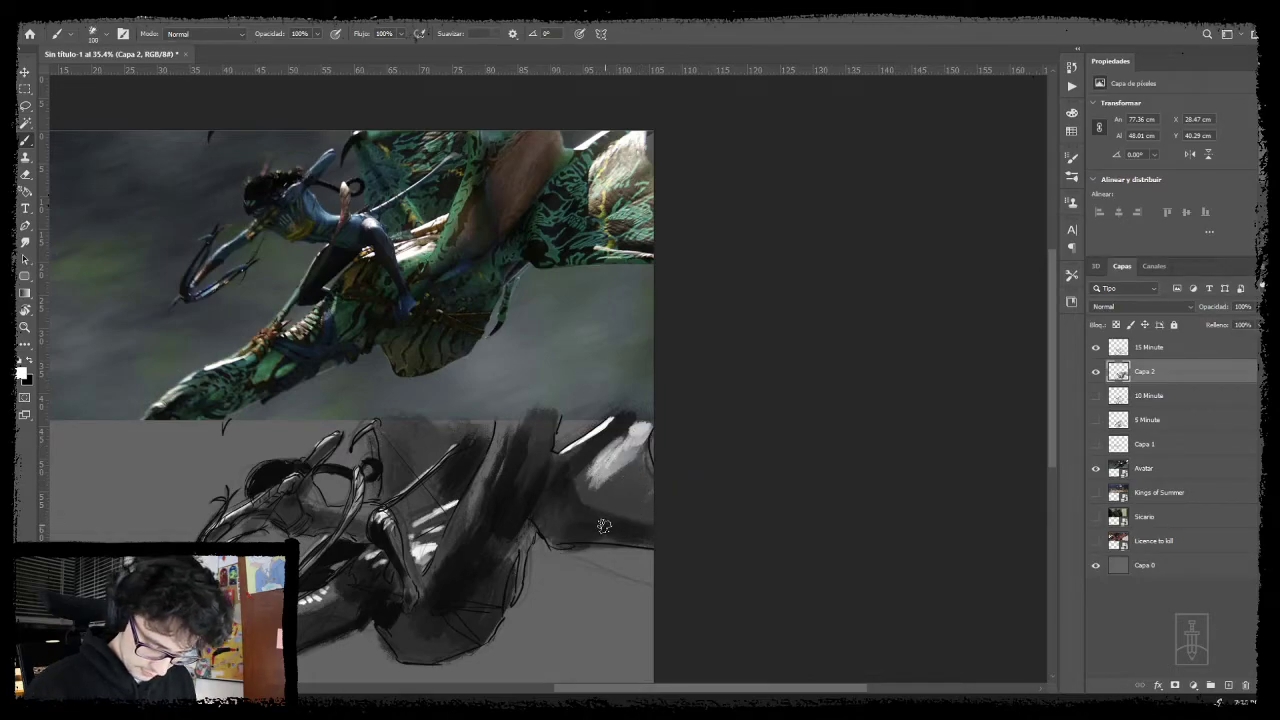
mouse_move(605, 525)
mouse_down()
mouse_move(652, 518)
mouse_move(648, 536)
mouse_up()
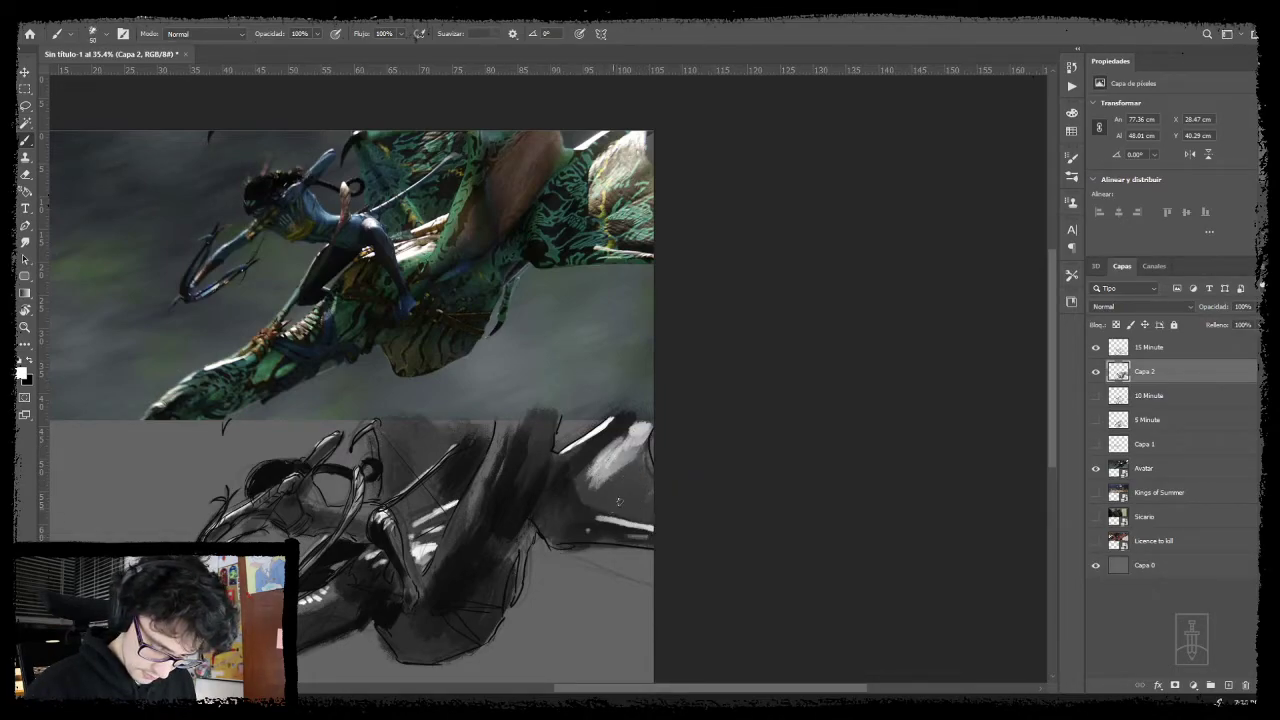
mouse_move(522, 549)
mouse_down()
mouse_move(565, 523)
mouse_move(528, 534)
mouse_move(508, 566)
mouse_move(586, 537)
mouse_up()
drag(593, 512, 572, 545)
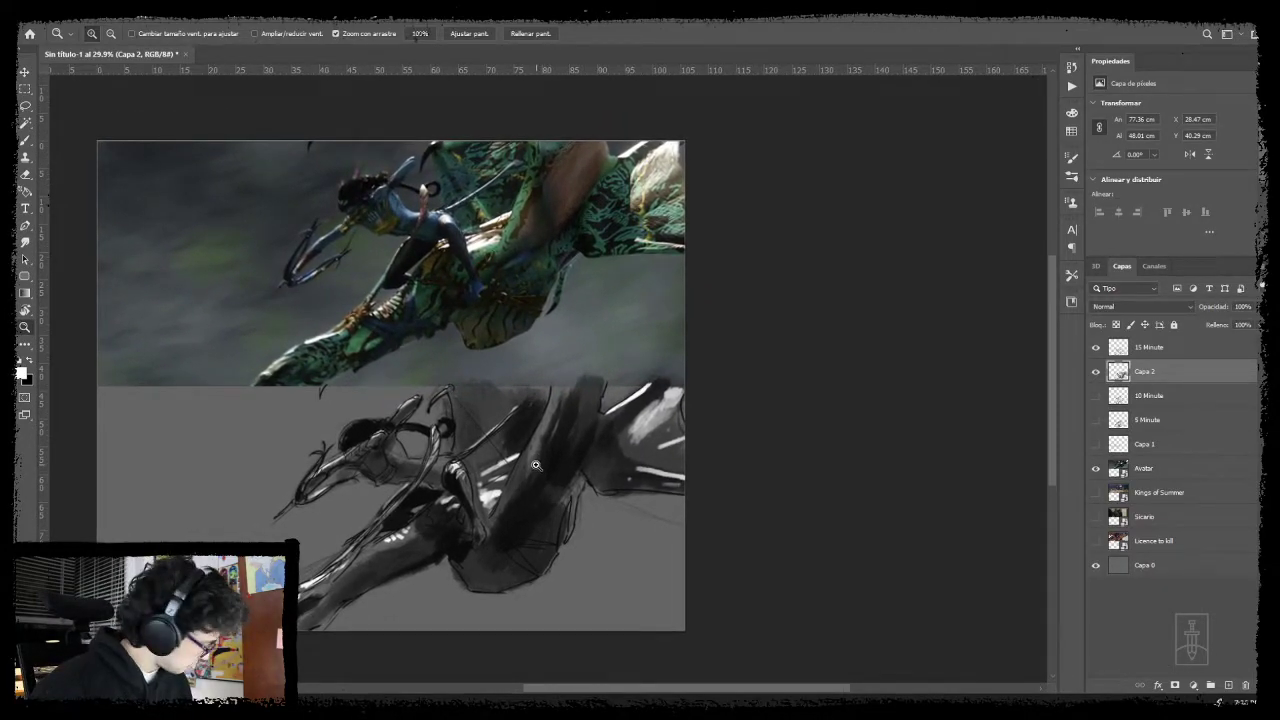
- Brighten the saddle area around the rider's leg and the pale flank of the mount's rear body with soft white
key(b)
mouse_move(462, 432)
mouse_down()
mouse_move(490, 468)
mouse_move(504, 466)
mouse_move(483, 507)
mouse_move(477, 471)
mouse_up()
drag(443, 518, 456, 516)
mouse_move(659, 458)
mouse_down()
mouse_move(672, 412)
mouse_move(637, 438)
mouse_move(677, 465)
mouse_move(621, 460)
mouse_move(655, 415)
mouse_up()
- Add light touches to the wing's top edge, the mount's neck and the rider's torso, varying the brush size
key(bracketleft)
key(bracketleft)
key(bracketleft)
key(bracketleft)
key(bracketleft)
key(bracketleft)
key(bracketleft)
drag(460, 391, 484, 390)
key(bracketright)
key(bracketright)
mouse_move(397, 542)
mouse_down()
mouse_move(380, 548)
mouse_move(408, 538)
mouse_move(305, 588)
mouse_up()
key(bracketleft)
drag(398, 444, 411, 463)
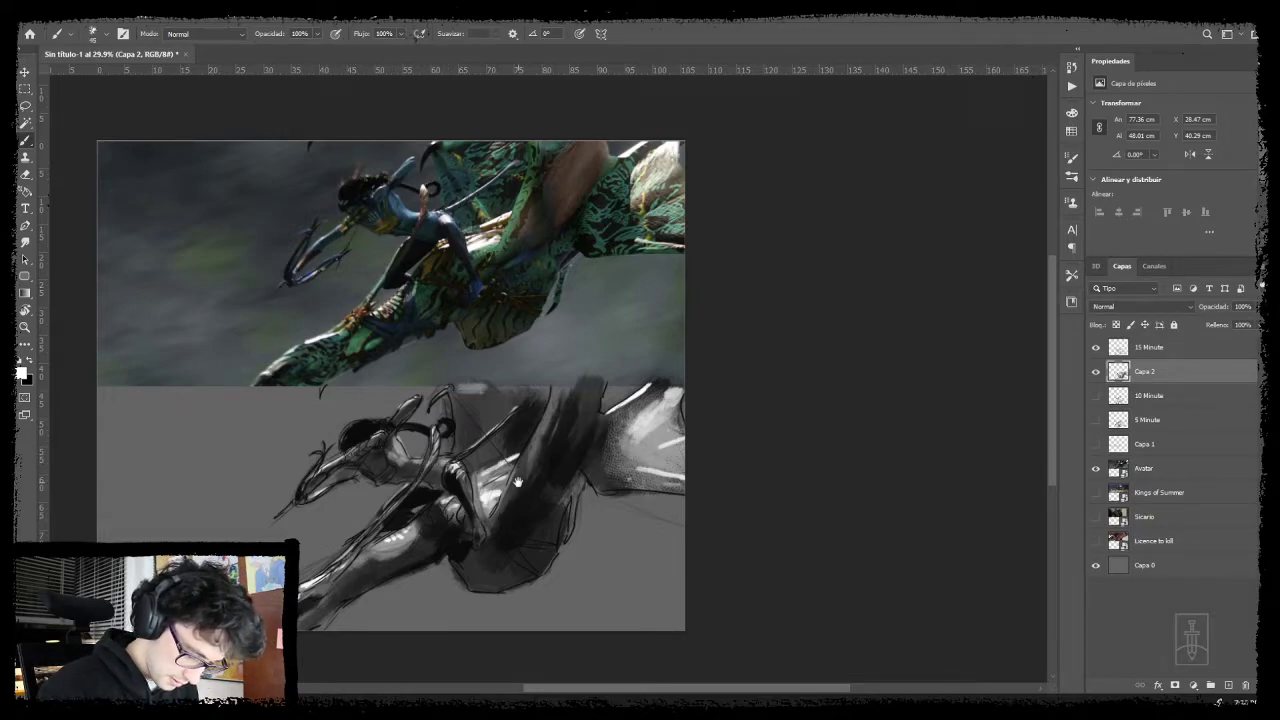
- Paint a soft light streak along the mount's raised limb behind the rider with a larger brush
scroll(517, 480, right, 2)
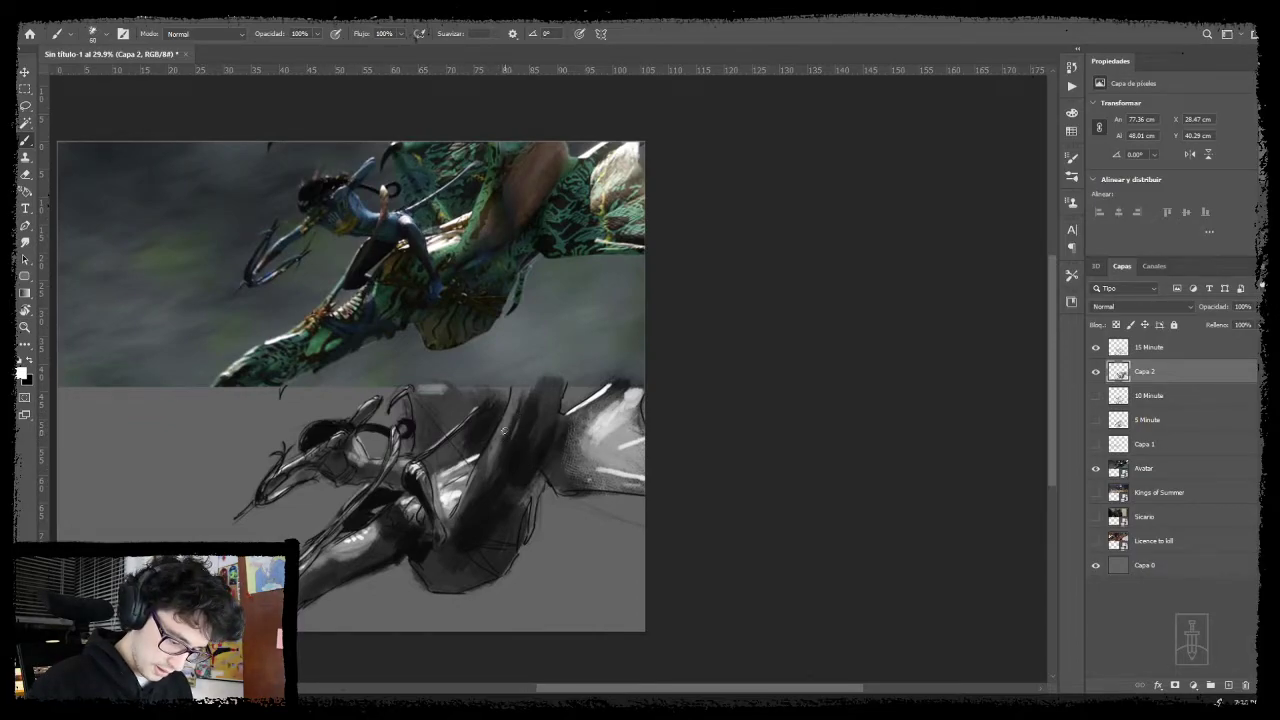
key(bracketright)
key(bracketright)
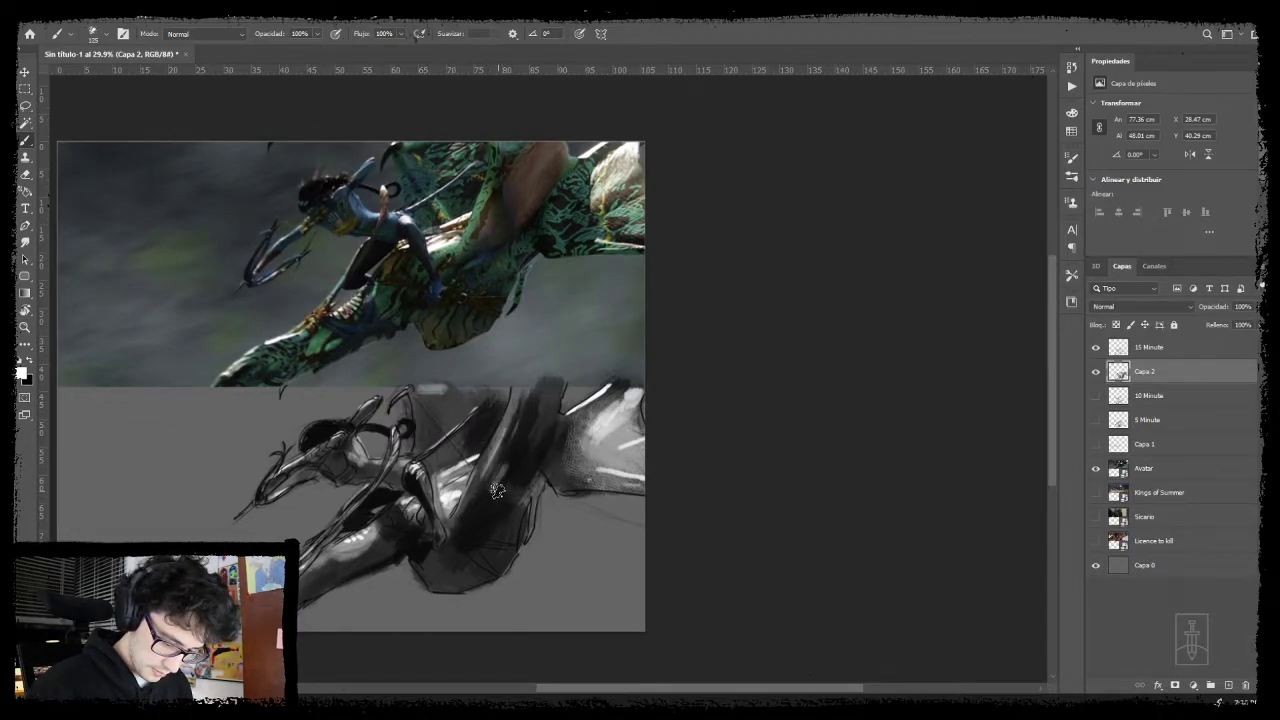
- Enlarge the brush to 250 for shading the creature's large wing arm on the grey study
key(bracketright)
key(bracketright)
key(bracketright)
key(bracketright)
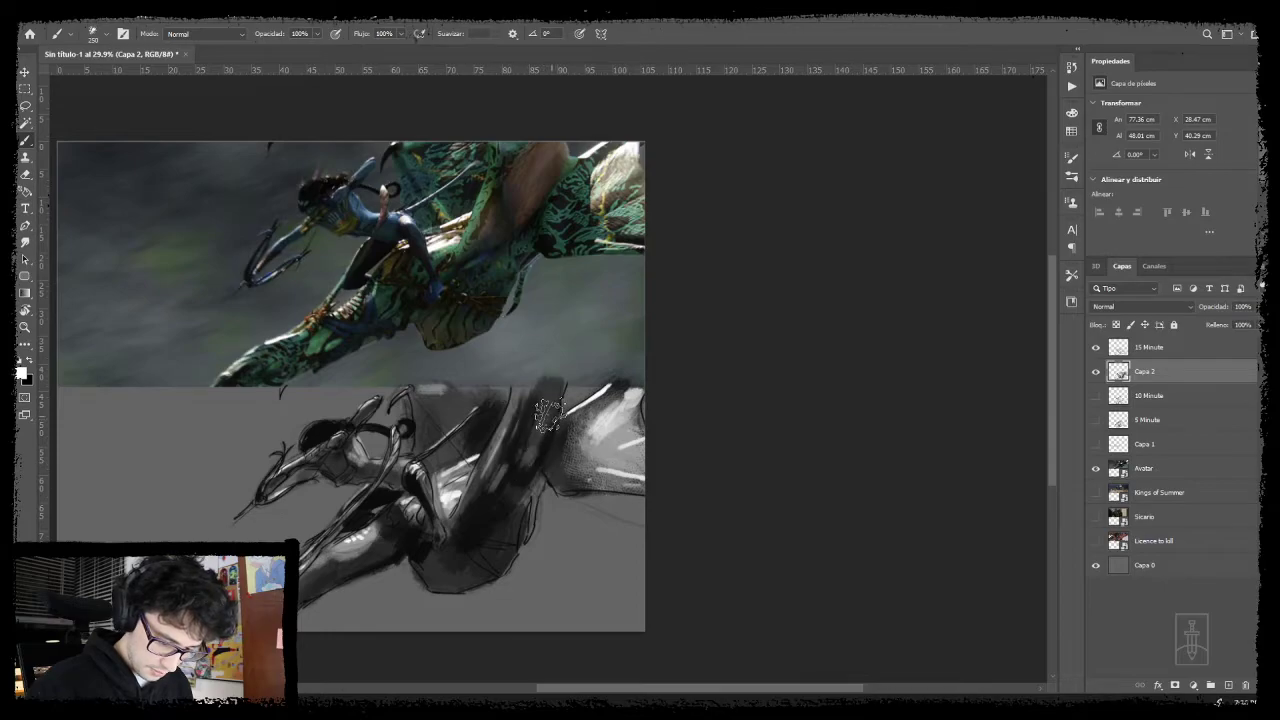
- Reduce the brush size to 40 for finer strokes on the creature study
key(bracketleft)
key(bracketleft)
key(bracketleft)
key(bracketleft)
key(bracketleft)
key(bracketleft)
key(bracketleft)
key(bracketleft)
key(bracketleft)
key(bracketleft)
key(bracketleft)
key(bracketleft)
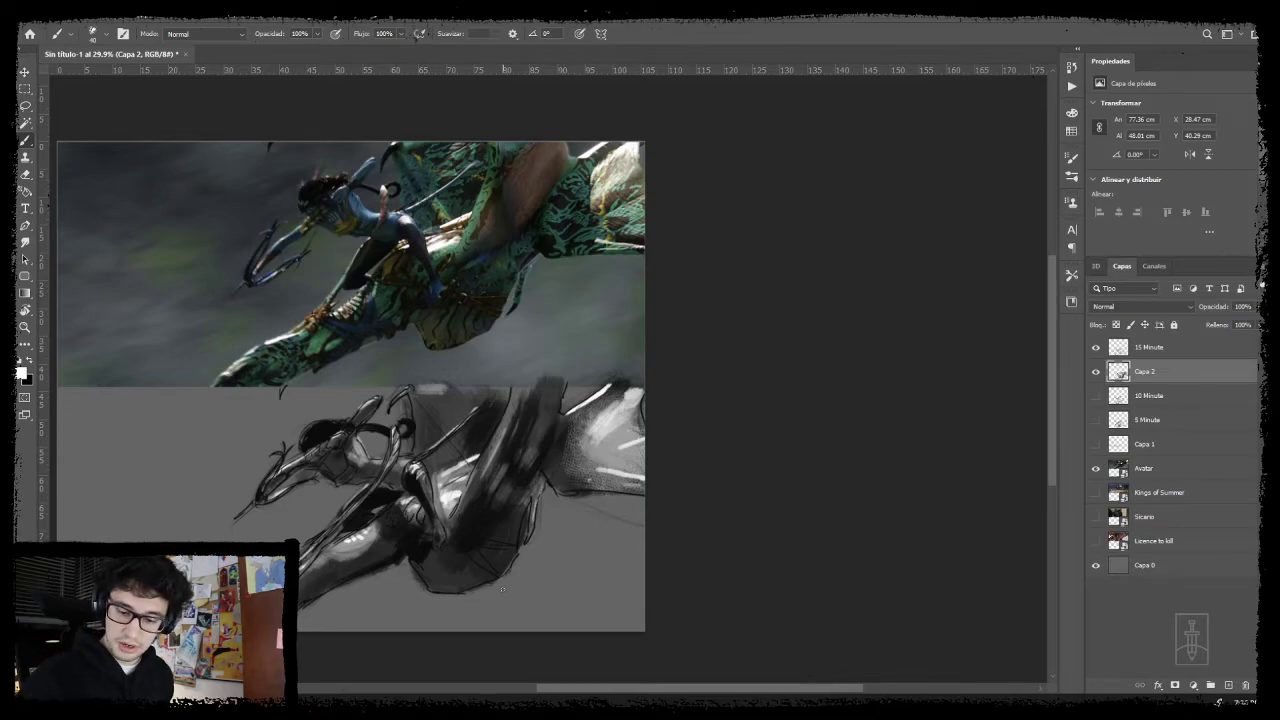
- Select the 15 Minute layer above Capa 2
click(1170, 354)
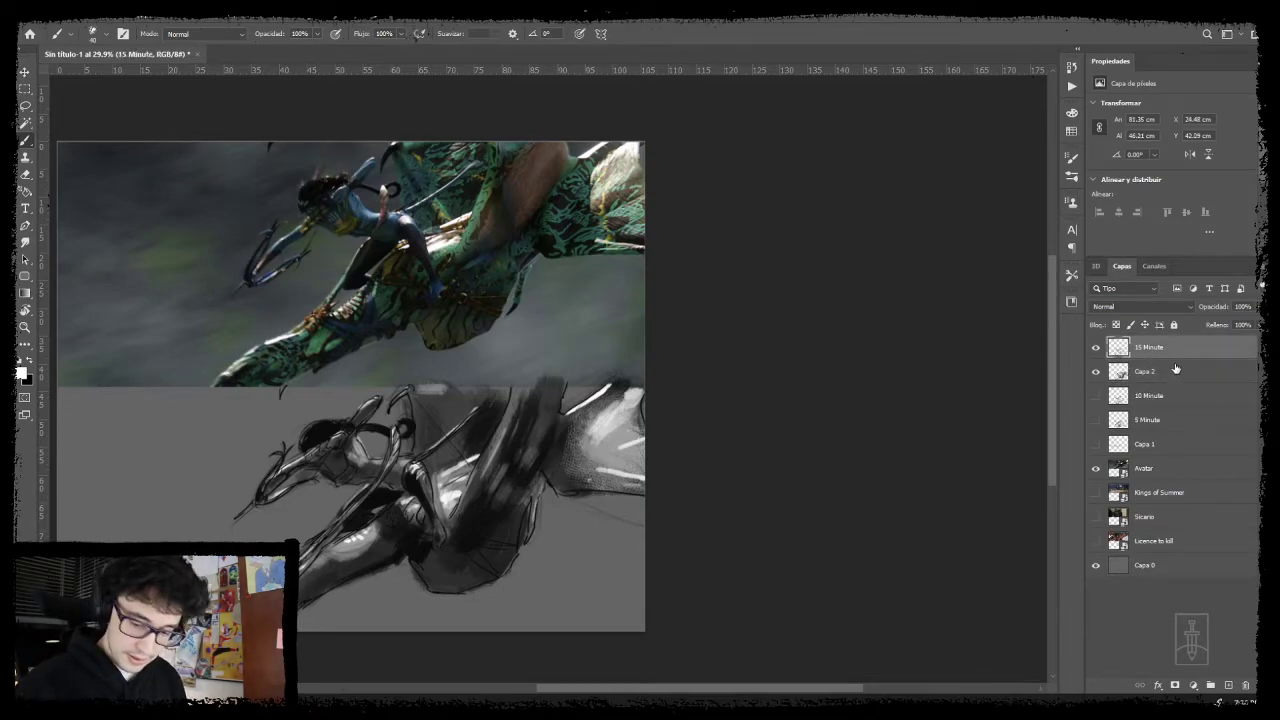
key(Delete)
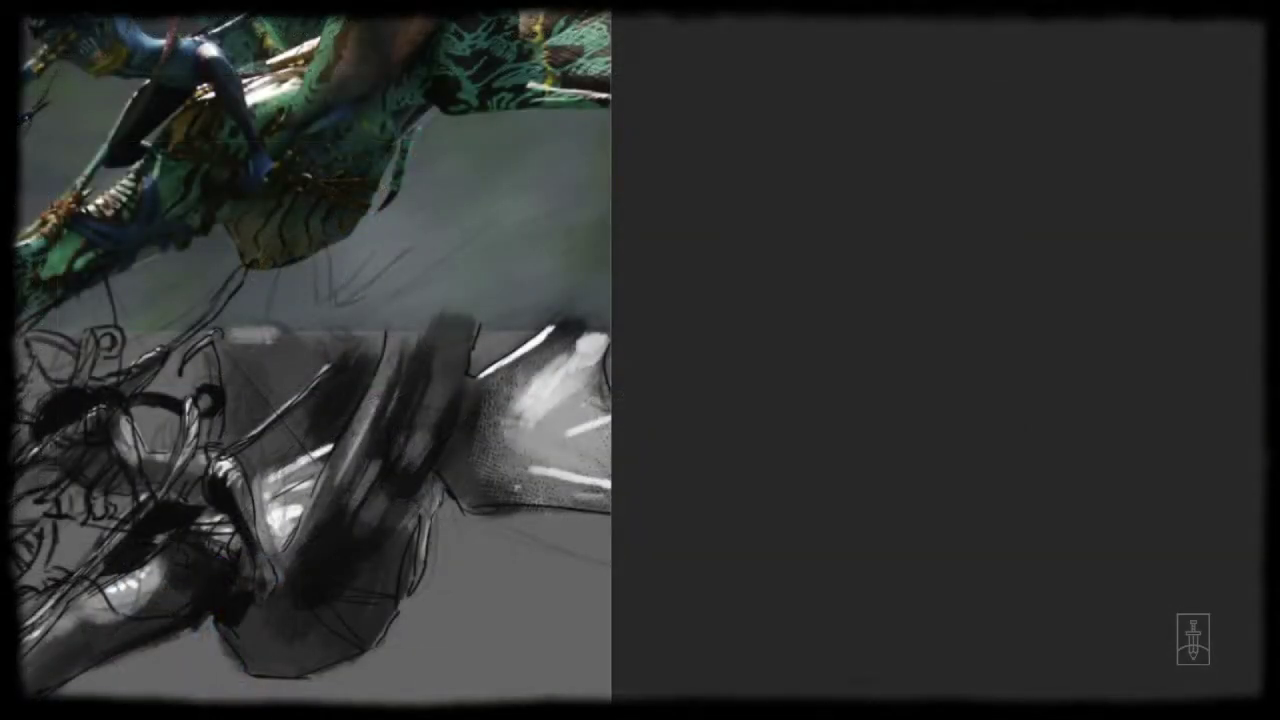
drag(294, 438, 801, 379)
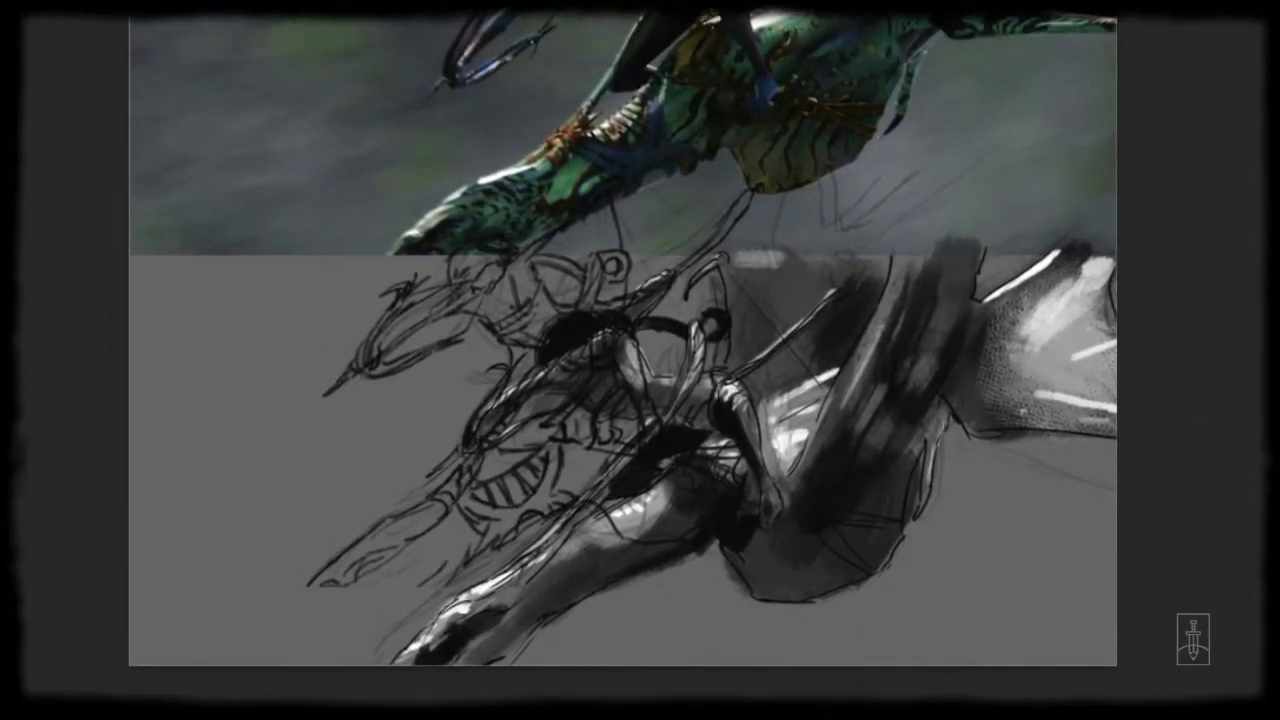
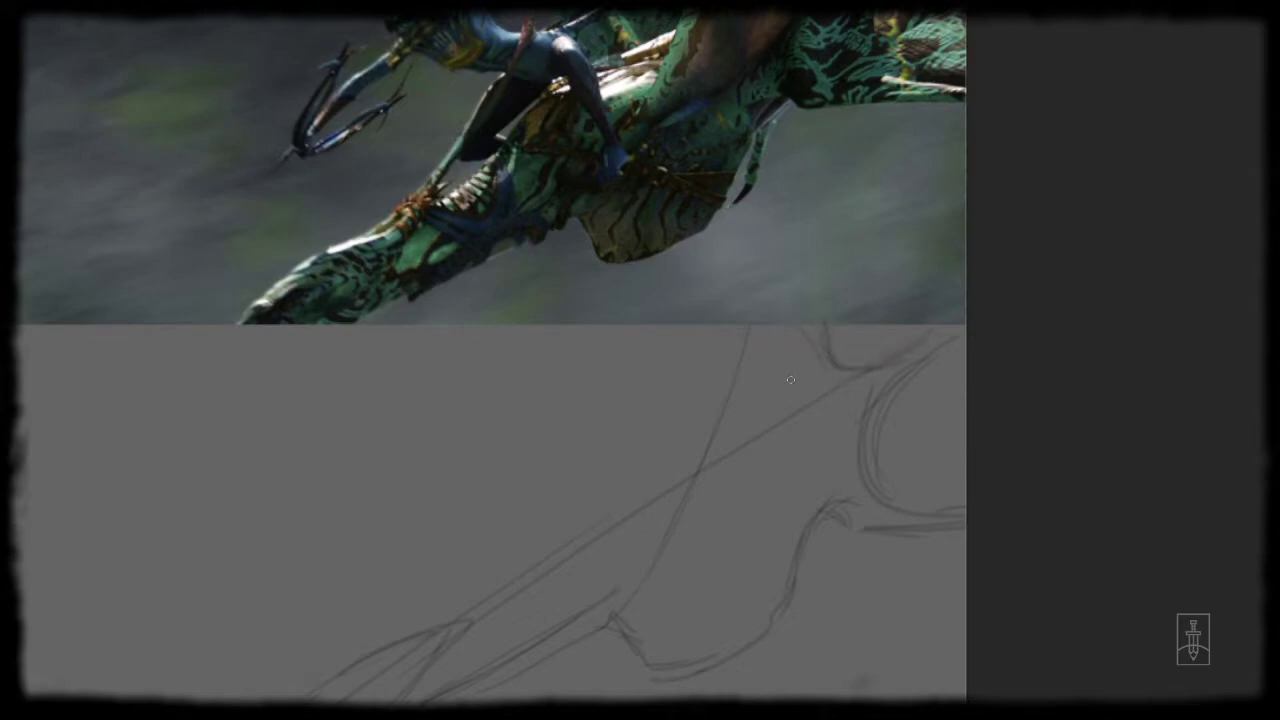
- Sketch the wing arm's edge, the belly corner and the first light lines of the rider's bent leg
mouse_move(720, 325)
mouse_down()
mouse_move(700, 440)
mouse_move(630, 590)
mouse_move(622, 565)
mouse_move(665, 563)
mouse_up()
mouse_move(617, 626)
mouse_down()
mouse_move(628, 662)
mouse_move(691, 652)
mouse_up()
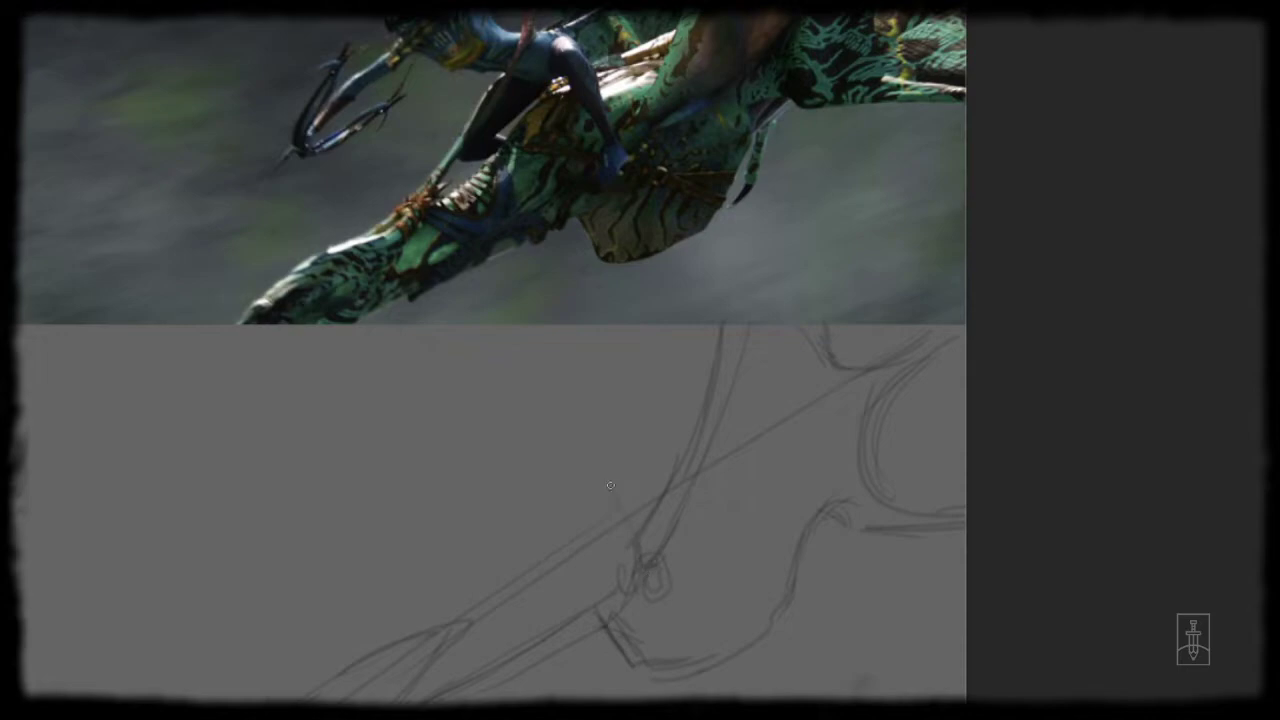
drag(610, 485, 642, 556)
mouse_move(615, 361)
mouse_down()
mouse_move(607, 397)
mouse_move(625, 372)
mouse_move(613, 323)
mouse_move(627, 466)
mouse_up()
mouse_move(604, 321)
mouse_down()
mouse_move(617, 425)
mouse_move(581, 372)
mouse_move(605, 375)
mouse_move(621, 332)
mouse_up()
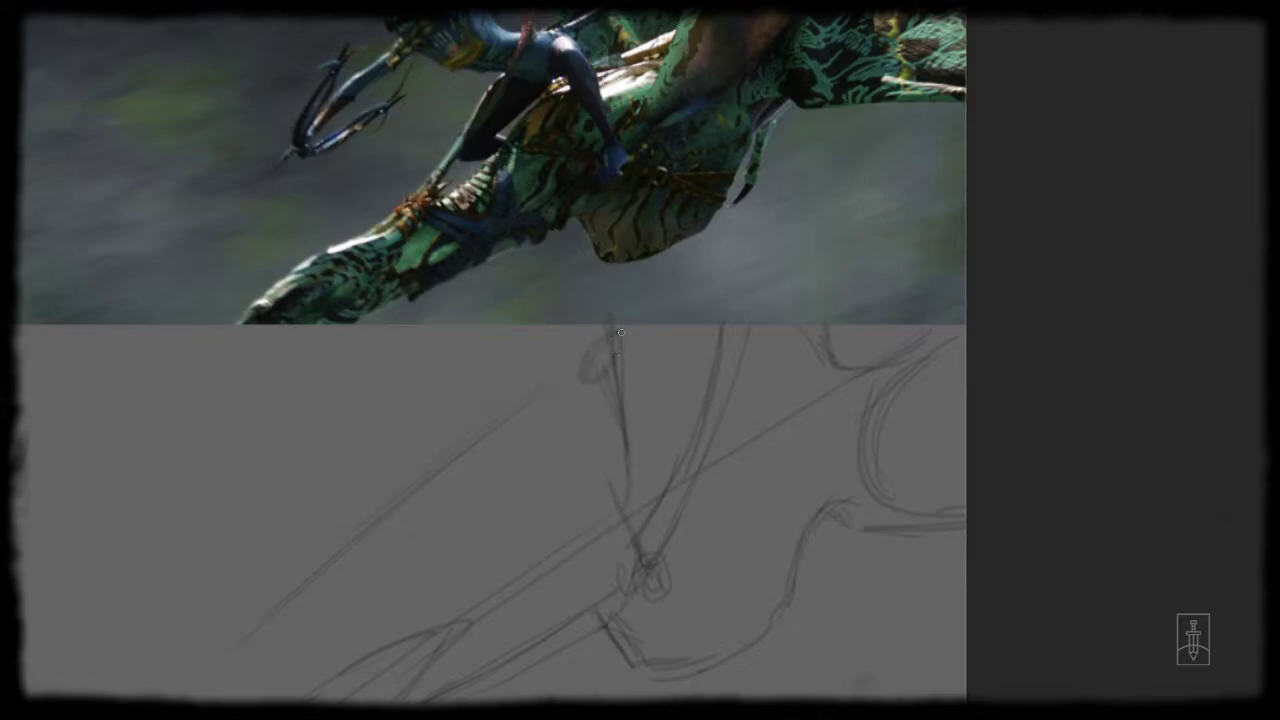
- Rough in the rider's thigh and shoulder, plus a rounded form at the upper end of the diagonal guide
mouse_move(585, 373)
mouse_down()
mouse_move(639, 375)
mouse_move(649, 339)
mouse_move(672, 406)
mouse_move(670, 462)
mouse_move(604, 365)
mouse_move(590, 416)
mouse_move(582, 343)
mouse_move(596, 494)
mouse_up()
drag(596, 420, 606, 472)
drag(624, 386, 649, 423)
mouse_move(574, 407)
mouse_down()
mouse_move(611, 382)
mouse_move(586, 397)
mouse_move(586, 414)
mouse_move(591, 399)
mouse_move(522, 438)
mouse_up()
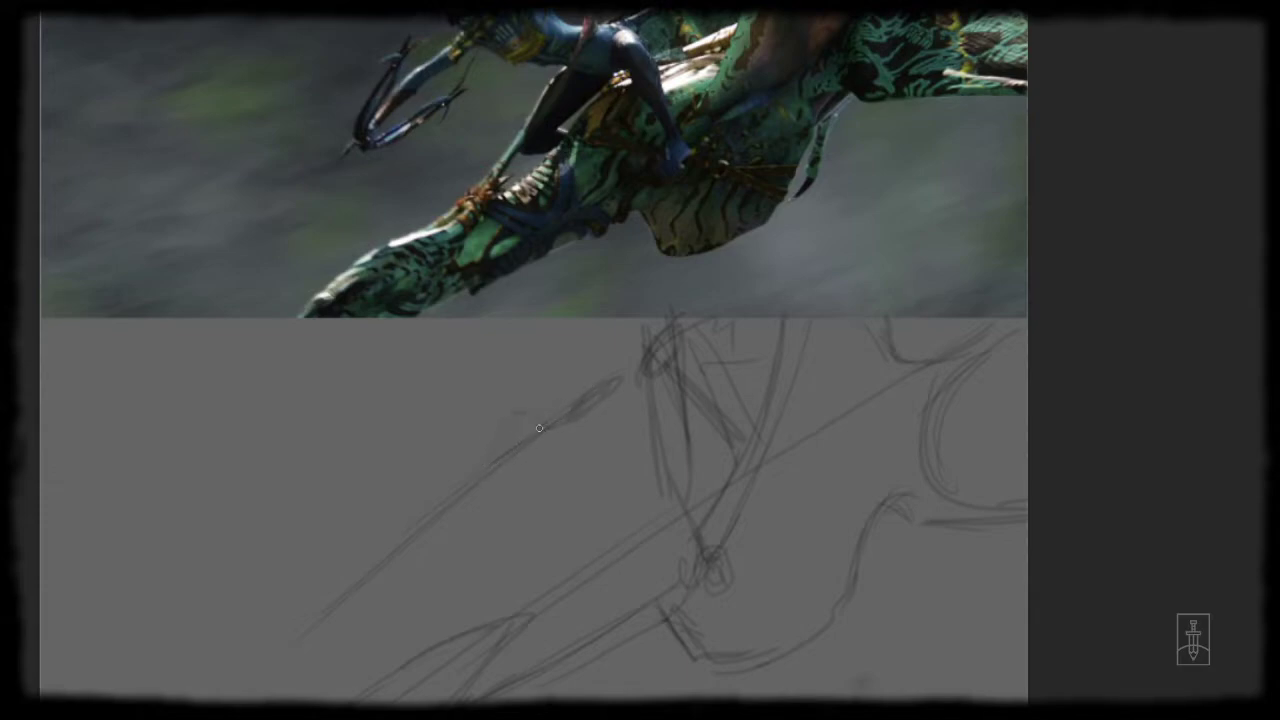
drag(550, 406, 471, 467)
mouse_move(567, 429)
mouse_down()
mouse_move(608, 444)
mouse_move(574, 433)
mouse_move(652, 432)
mouse_move(641, 419)
mouse_move(634, 445)
mouse_move(582, 433)
mouse_move(629, 425)
mouse_move(609, 515)
mouse_up()
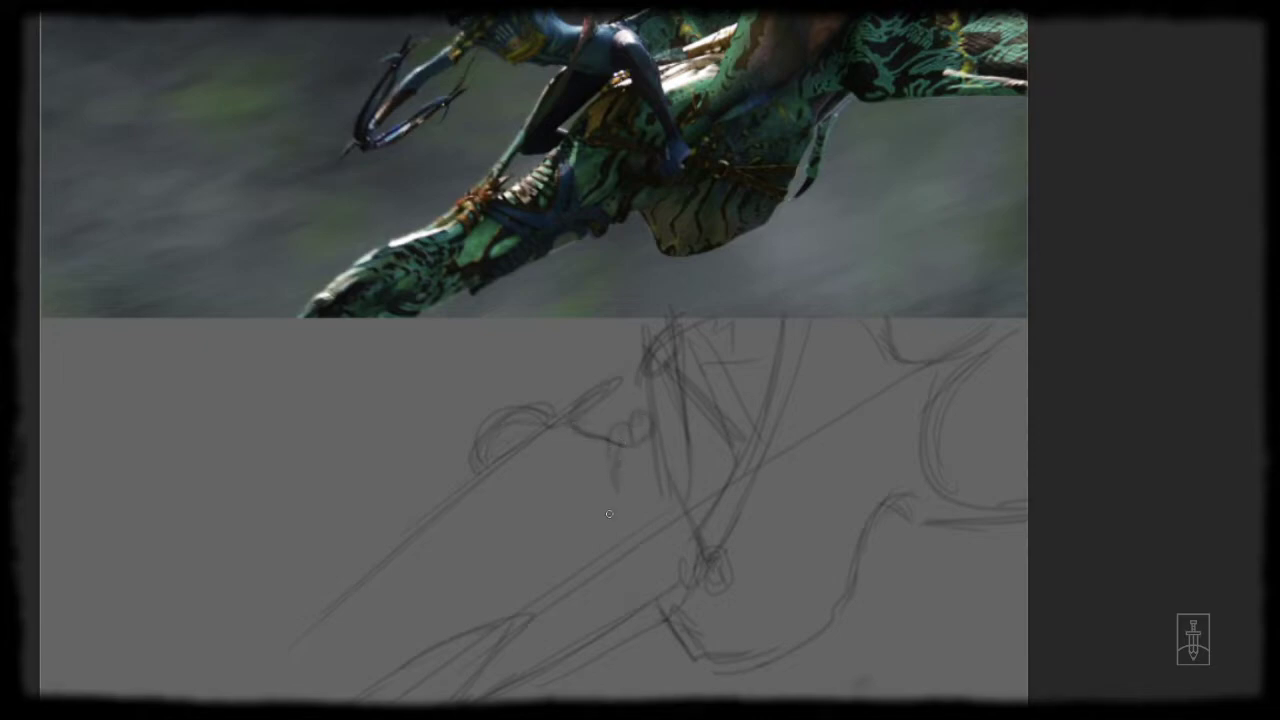
- Sketch long strokes from the rider's torso down to the creature's neck, with short contour lines beside the shoulder
drag(621, 456, 602, 540)
drag(618, 450, 440, 678)
drag(560, 548, 440, 680)
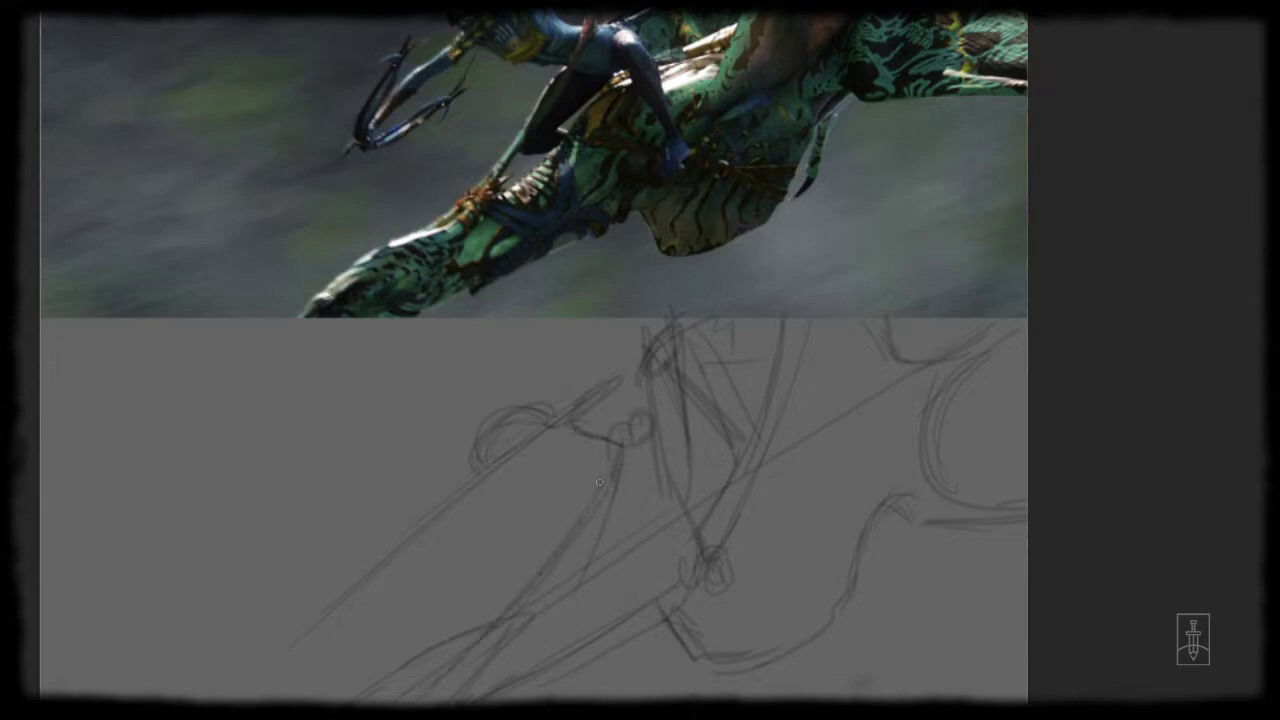
mouse_move(606, 466)
mouse_down()
mouse_move(471, 656)
mouse_move(425, 690)
mouse_up()
drag(566, 440, 588, 487)
mouse_move(567, 444)
mouse_down()
mouse_move(592, 474)
mouse_move(640, 485)
mouse_up()
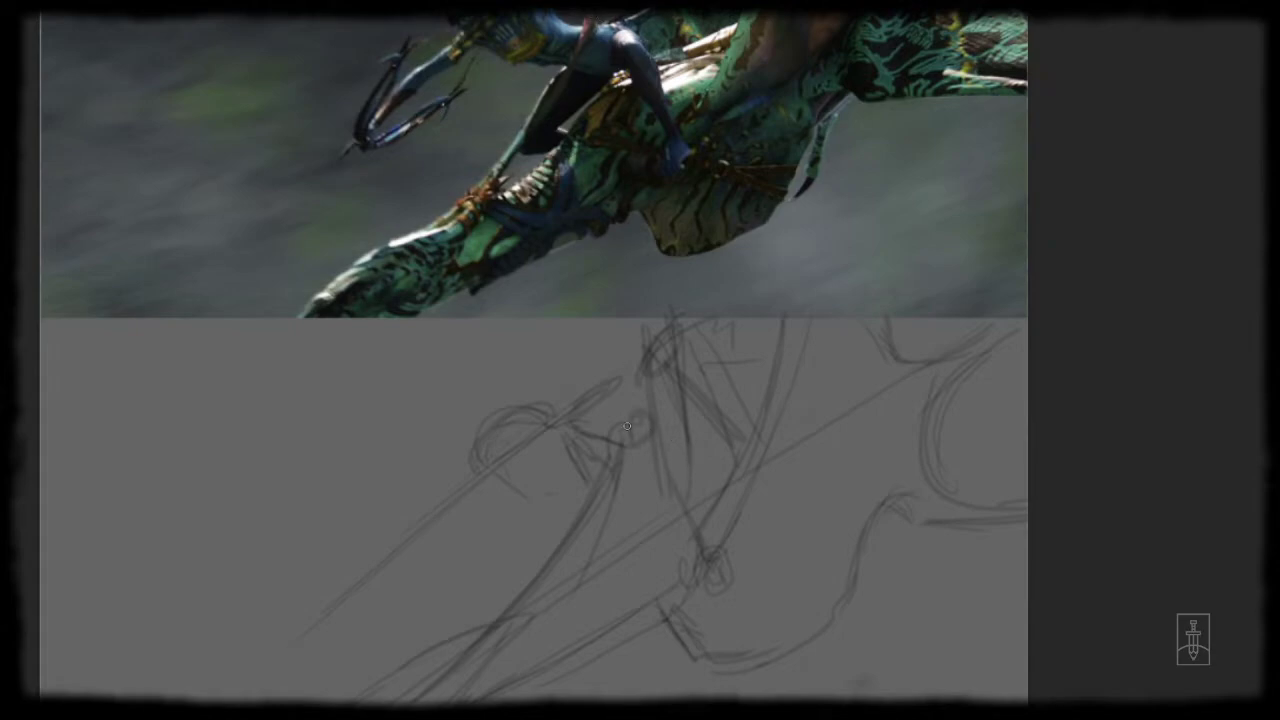
- Erase the rider's rough upper body and redraw it with bolder, simpler shapes beside the bent leg
key(e)
mouse_move(641, 437)
mouse_down()
mouse_move(620, 415)
mouse_move(628, 458)
mouse_move(544, 474)
mouse_move(588, 471)
mouse_move(600, 526)
mouse_move(501, 403)
mouse_move(622, 393)
mouse_move(644, 338)
mouse_move(626, 368)
mouse_move(646, 455)
mouse_move(654, 403)
mouse_move(670, 436)
mouse_move(677, 396)
mouse_move(658, 401)
mouse_move(685, 370)
mouse_move(672, 361)
mouse_move(674, 400)
mouse_move(660, 342)
mouse_move(681, 481)
mouse_up()
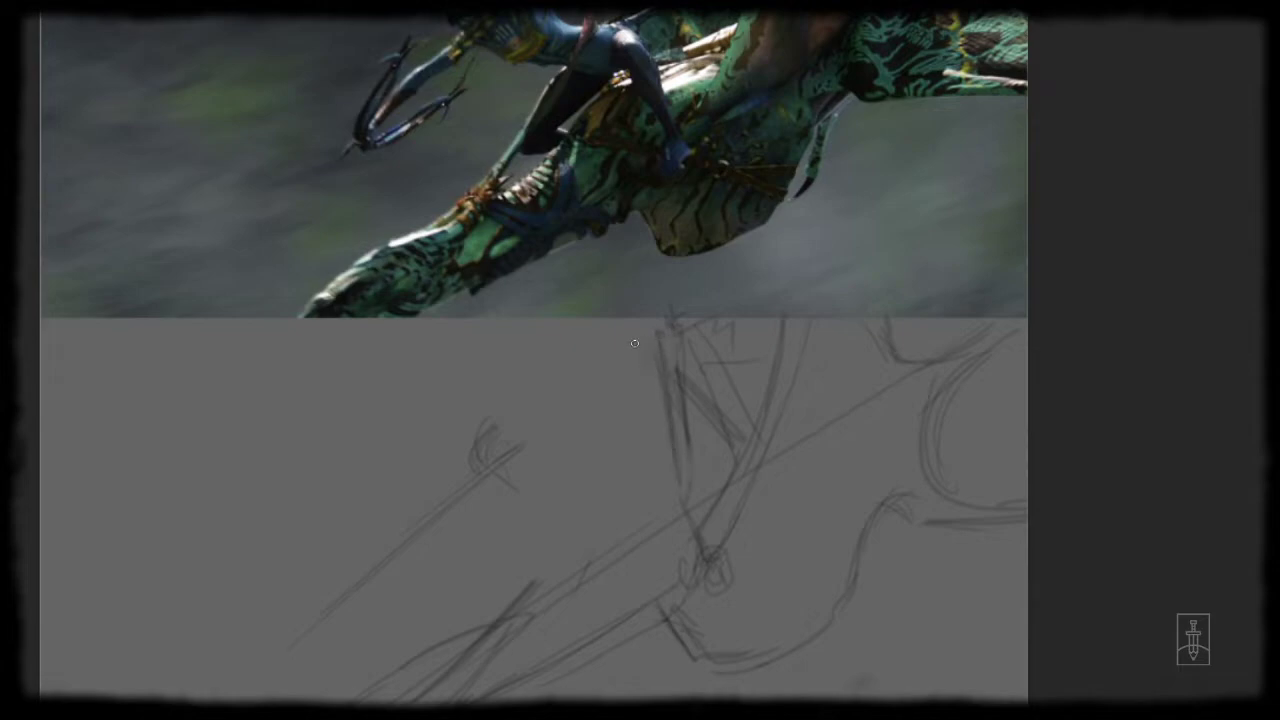
mouse_move(656, 320)
mouse_down()
mouse_move(628, 374)
mouse_move(605, 349)
mouse_move(570, 379)
mouse_move(638, 345)
mouse_move(578, 374)
mouse_move(607, 345)
mouse_move(613, 365)
mouse_move(617, 352)
mouse_move(599, 351)
mouse_move(622, 414)
mouse_up()
drag(663, 403, 636, 421)
mouse_move(660, 401)
mouse_down()
mouse_move(628, 420)
mouse_move(583, 401)
mouse_move(601, 389)
mouse_move(605, 421)
mouse_move(650, 442)
mouse_move(580, 414)
mouse_move(630, 442)
mouse_up()
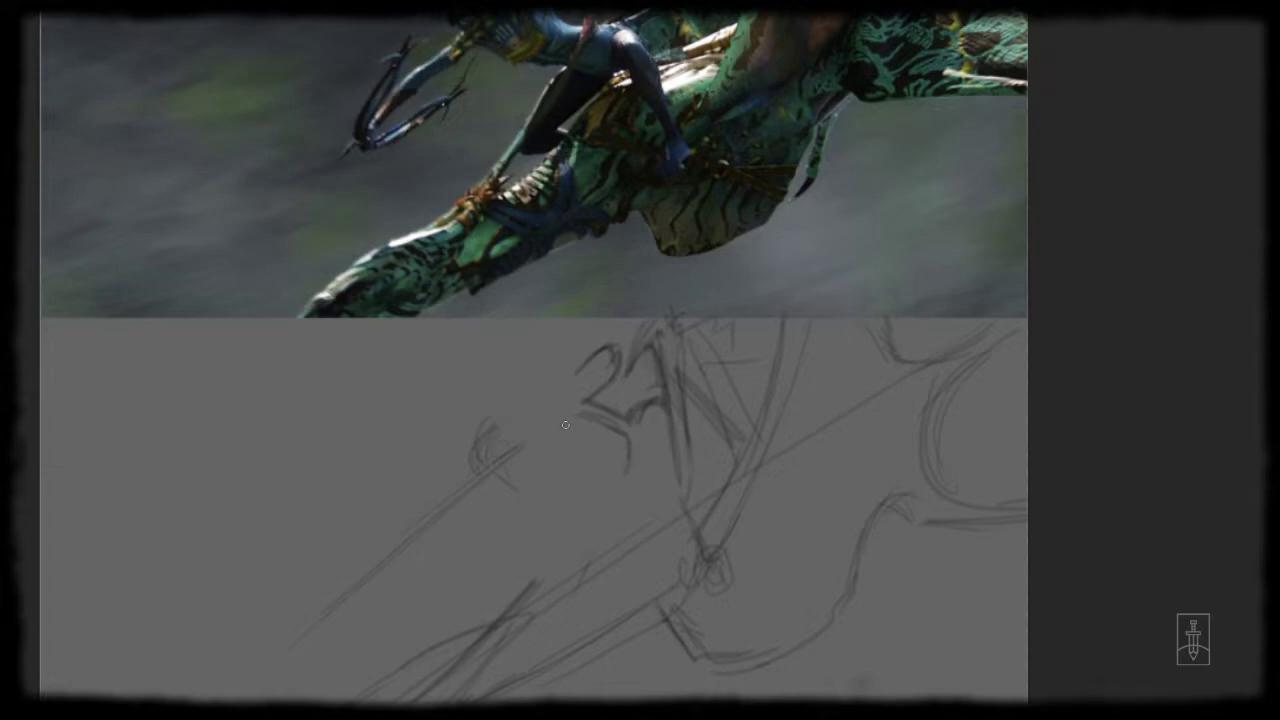
mouse_move(566, 425)
mouse_down()
mouse_move(604, 477)
mouse_move(627, 479)
mouse_move(562, 428)
mouse_move(583, 416)
mouse_move(623, 427)
mouse_move(626, 477)
mouse_up()
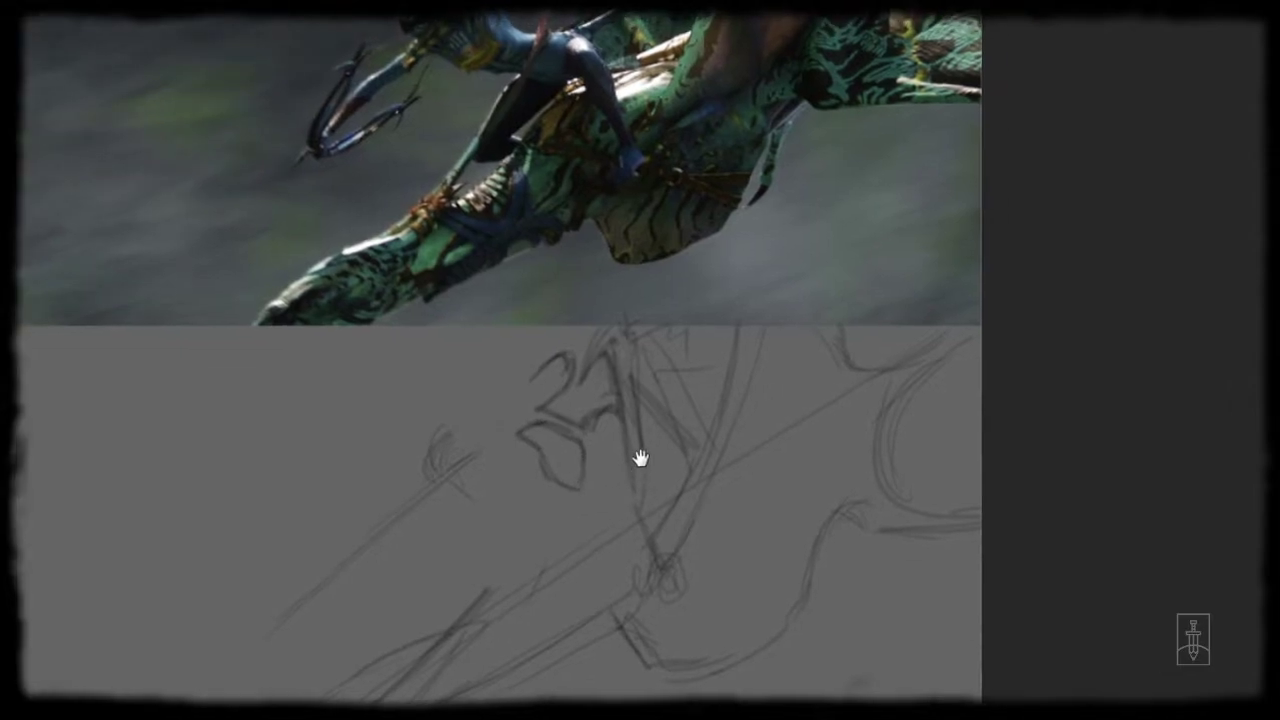
mouse_move(596, 438)
mouse_down()
mouse_move(615, 427)
mouse_move(595, 439)
mouse_move(610, 441)
mouse_up()
mouse_move(599, 458)
mouse_down()
mouse_move(604, 490)
mouse_move(628, 479)
mouse_up()
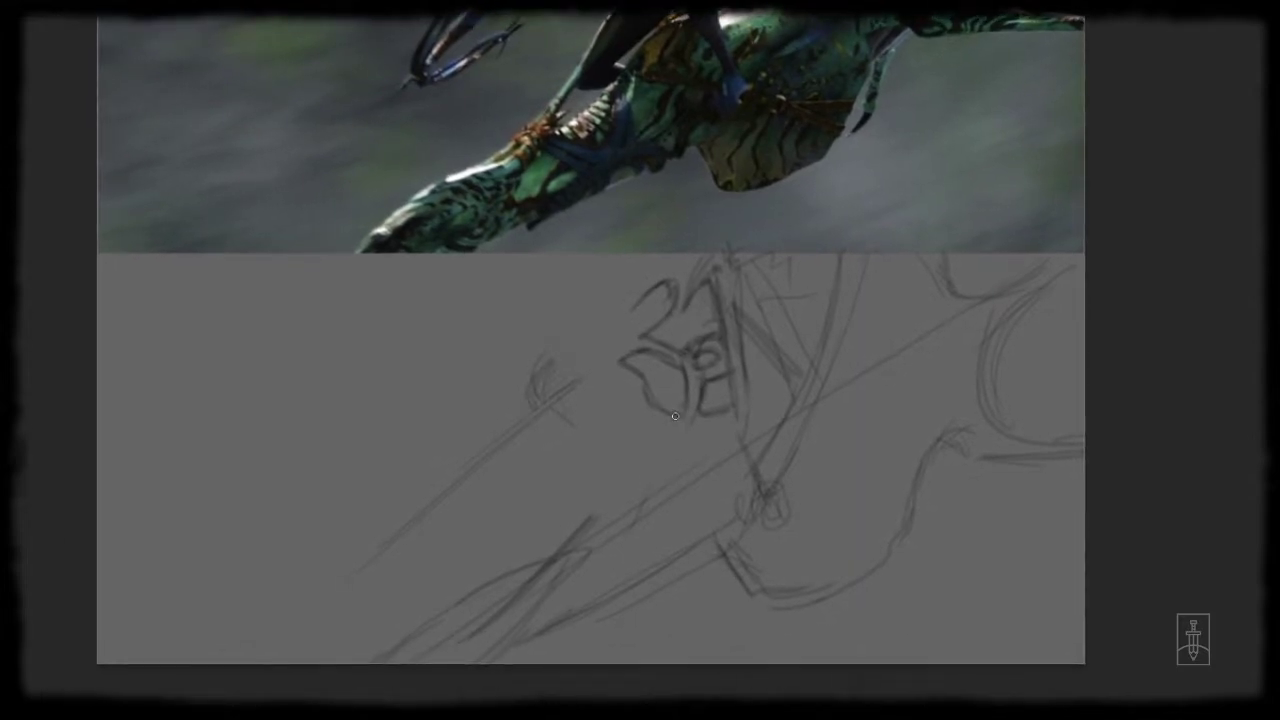
- Draw the long limb from the rider's torso down to the creature's neck, undoing and redrawing the last stroke
drag(670, 435, 600, 510)
drag(704, 410, 602, 536)
drag(656, 466, 538, 580)
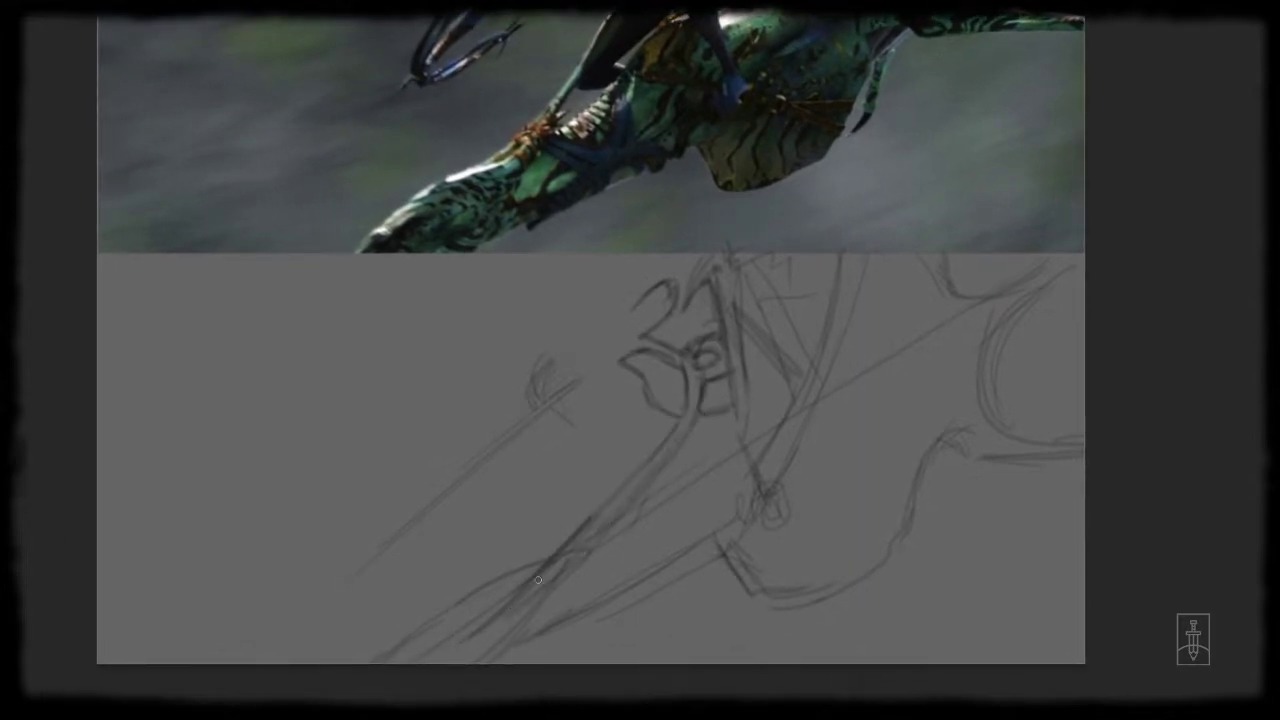
key(ctrl+z)
drag(701, 388, 614, 517)
drag(700, 354, 704, 406)
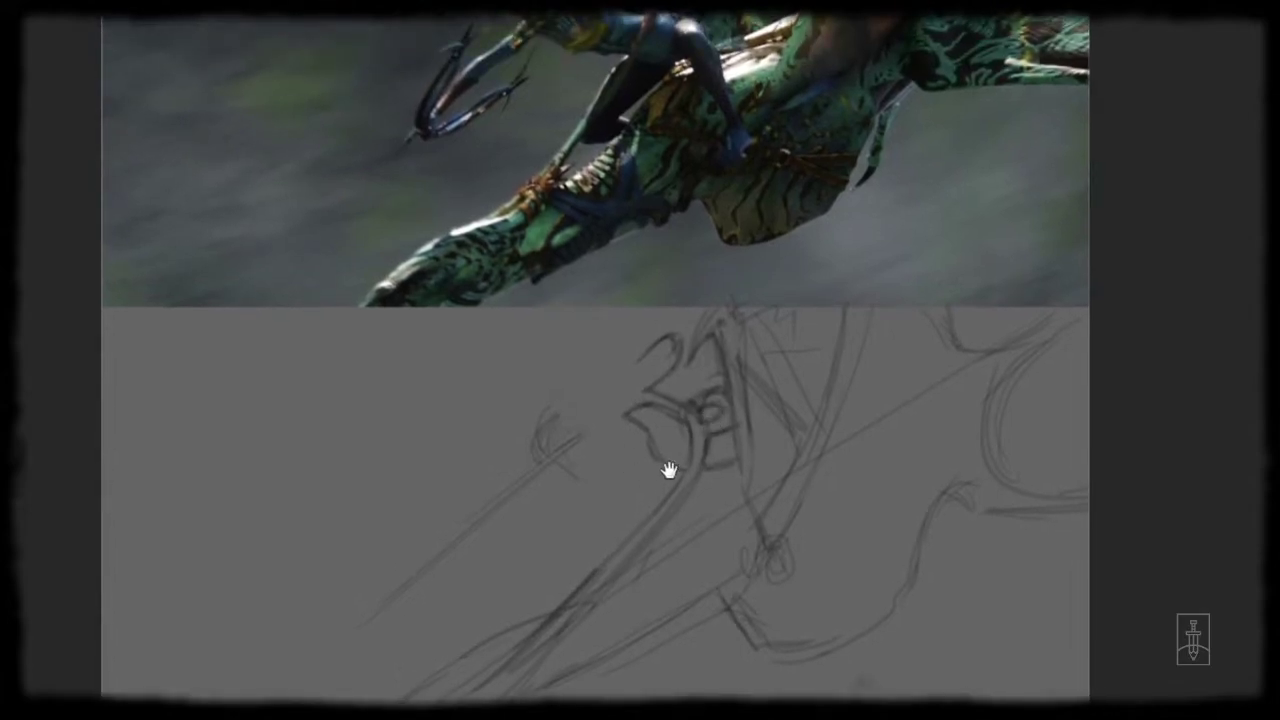
mouse_move(672, 464)
mouse_down()
mouse_move(741, 406)
mouse_move(663, 476)
mouse_up()
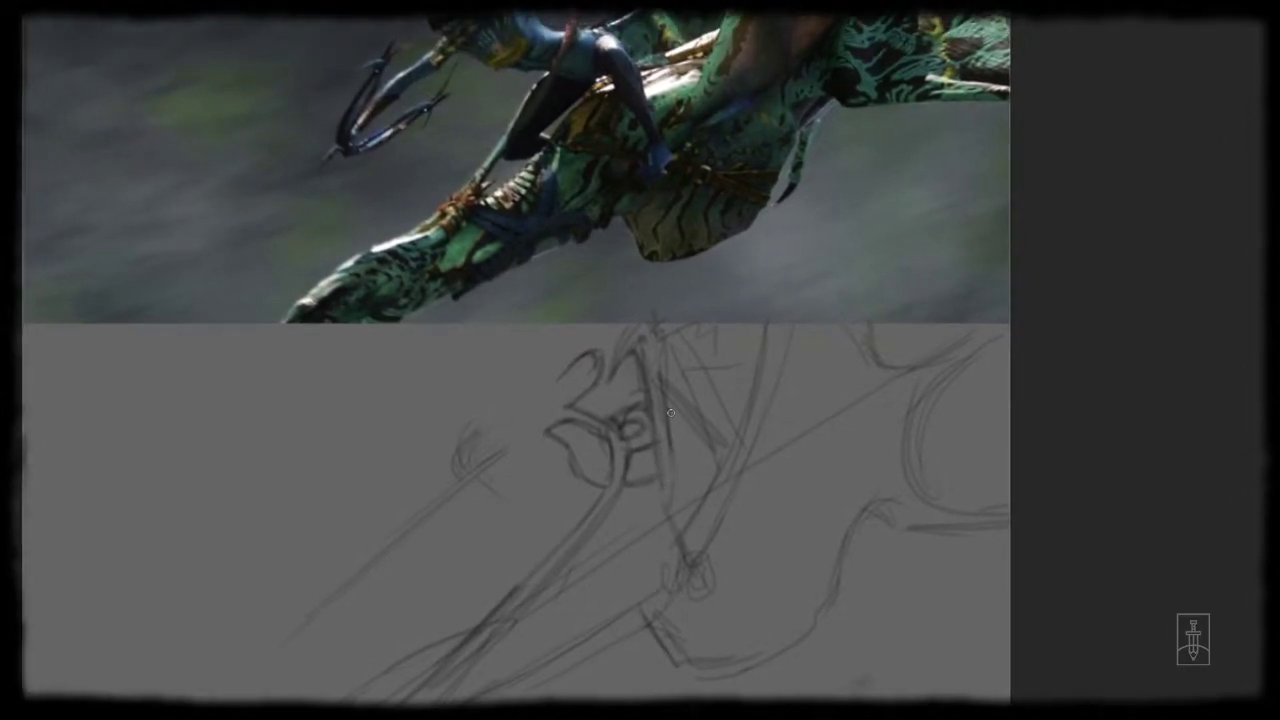
- Lasso the rider's upper-body sketch, shift it slightly away from the bent leg with Free Transform, and deselect it
key(l)
mouse_move(605, 336)
mouse_down()
mouse_move(588, 522)
mouse_move(668, 490)
mouse_move(663, 376)
mouse_up()
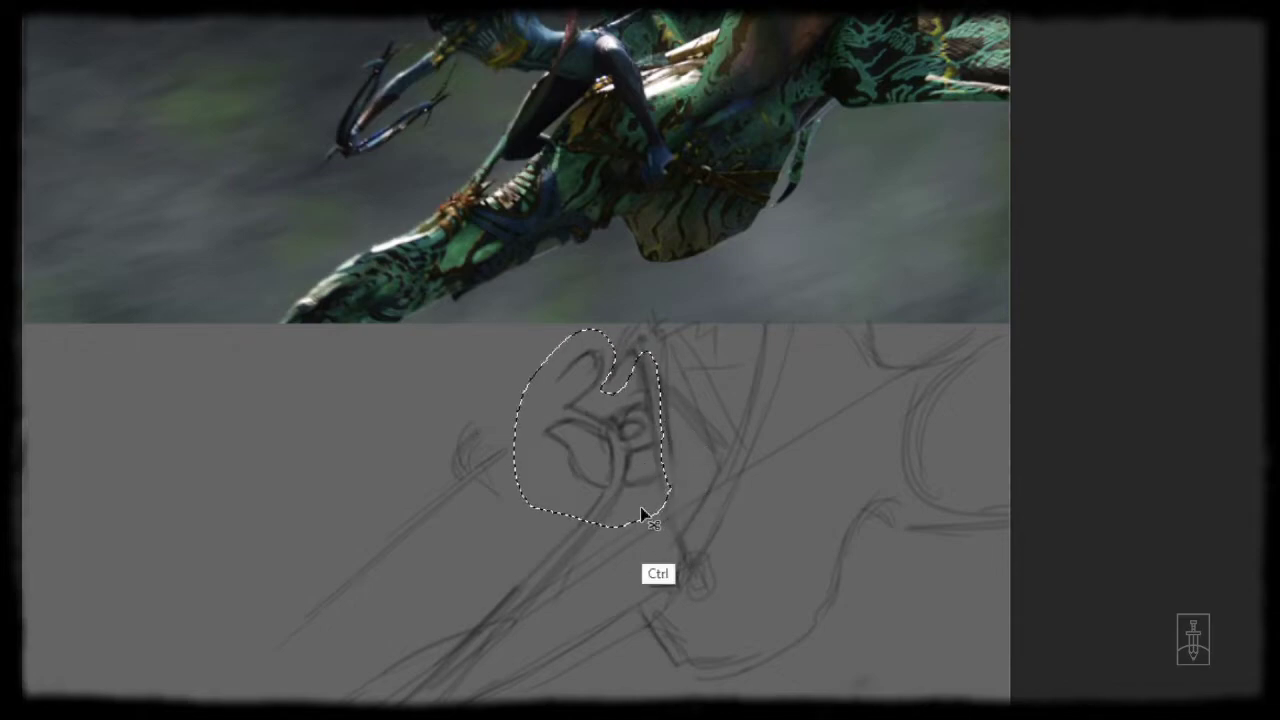
key(ctrl+t)
key(alt)
mouse_move(667, 524)
mouse_down()
mouse_move(646, 526)
mouse_move(674, 515)
mouse_up()
mouse_move(620, 478)
mouse_down()
mouse_move(594, 460)
mouse_move(614, 480)
mouse_up()
key(Return)
key(ctrl+d)
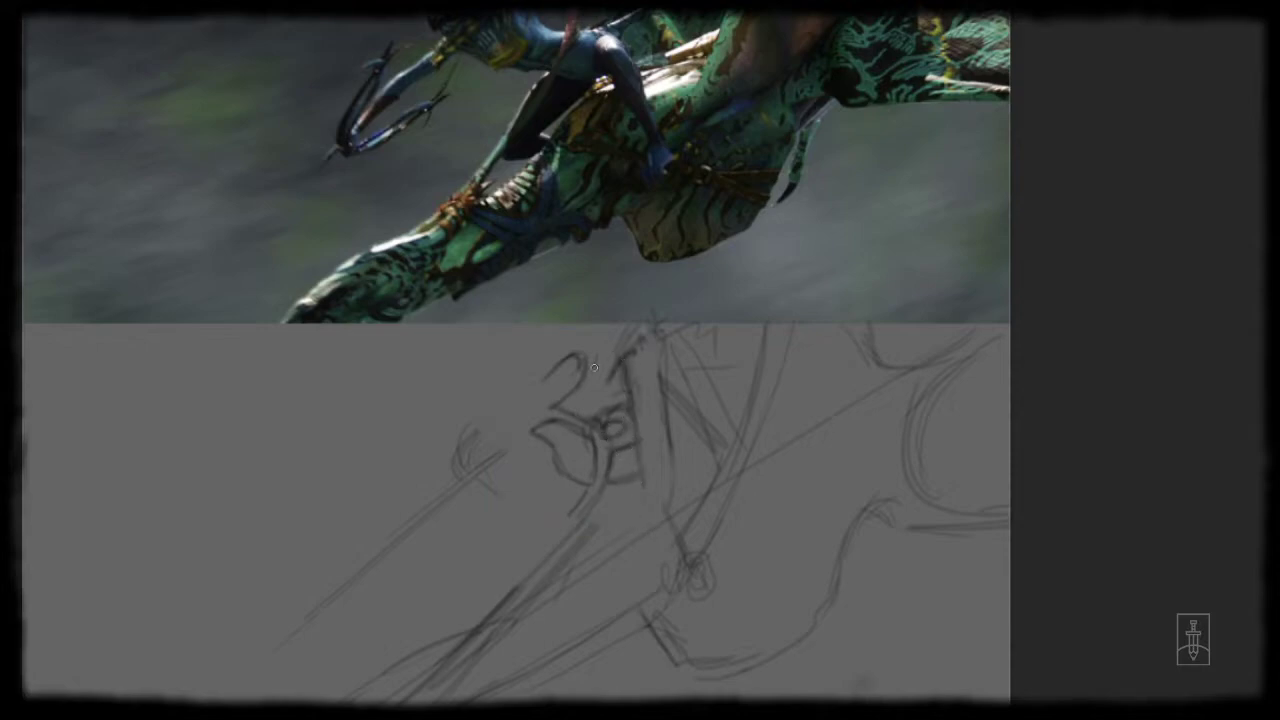
- Sketch light curved strokes below the rider's torso to mark its lower contour
mouse_move(524, 425)
mouse_down()
mouse_move(596, 360)
mouse_move(658, 334)
mouse_move(642, 455)
mouse_move(650, 527)
mouse_up()
drag(634, 536, 741, 471)
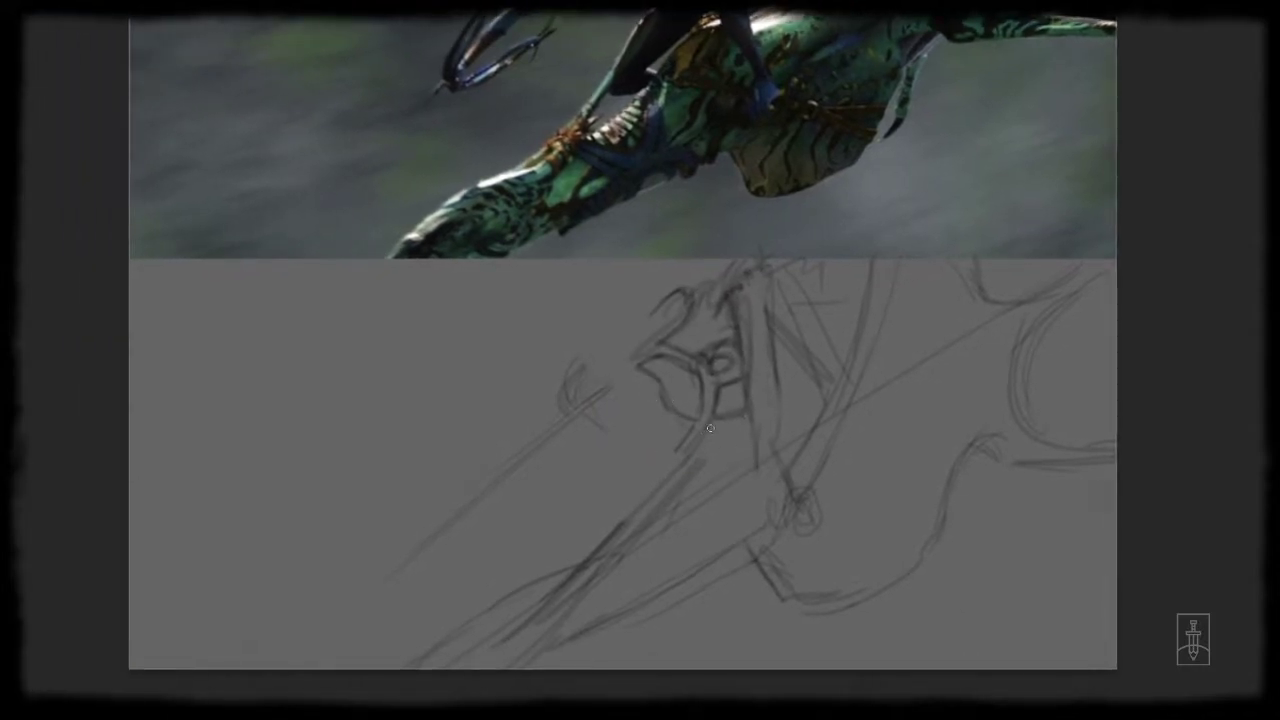
drag(710, 428, 750, 415)
mouse_move(711, 474)
mouse_down()
mouse_move(620, 469)
mouse_move(557, 443)
mouse_up()
drag(646, 476, 588, 448)
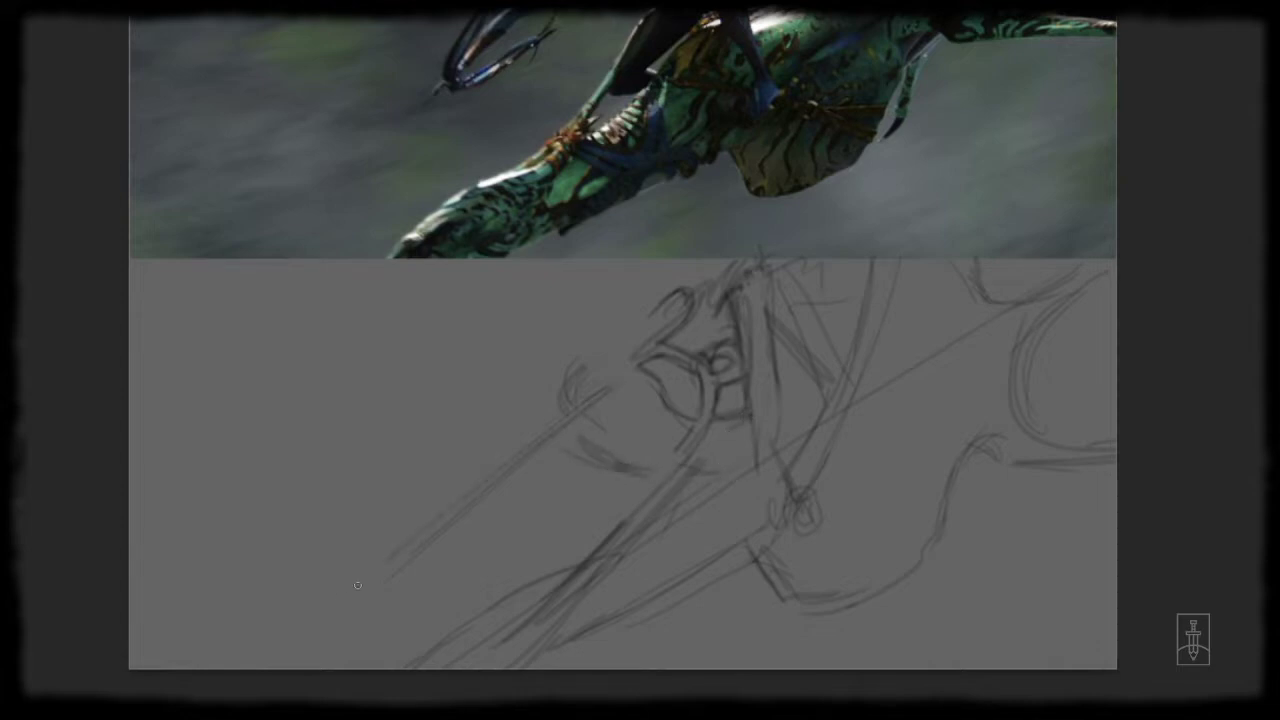
- Sketch the rider's bow along the diagonal guide and outline the looped forms ahead of the torso
drag(582, 402, 652, 463)
drag(618, 384, 380, 590)
mouse_move(524, 482)
mouse_down()
mouse_move(495, 503)
mouse_move(585, 444)
mouse_up()
mouse_move(631, 383)
mouse_down()
mouse_move(613, 376)
mouse_move(641, 375)
mouse_move(613, 383)
mouse_up()
drag(613, 383, 678, 292)
mouse_move(678, 292)
mouse_down()
mouse_move(641, 347)
mouse_move(685, 301)
mouse_up()
mouse_move(623, 346)
mouse_down()
mouse_move(585, 356)
mouse_move(558, 395)
mouse_move(600, 348)
mouse_move(635, 343)
mouse_up()
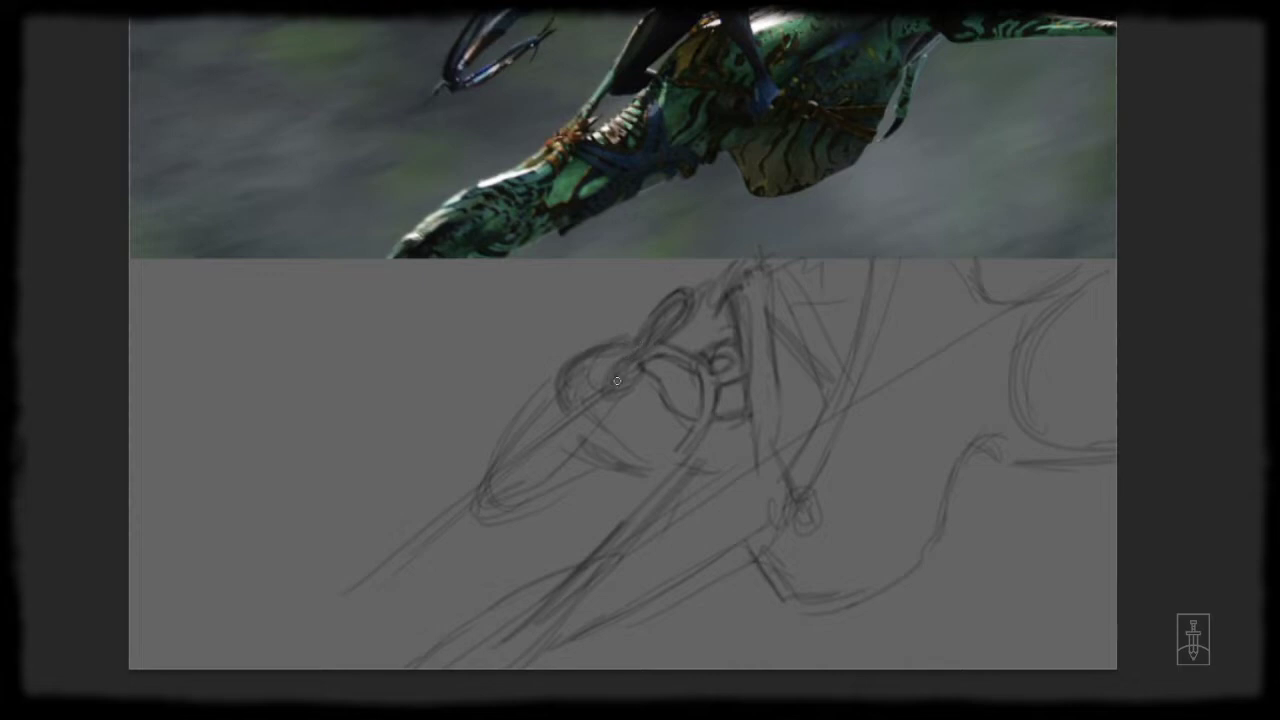
- Darken the bow's curve and add the forked tips at both of its ends
mouse_move(518, 425)
mouse_down()
mouse_move(495, 483)
mouse_move(566, 421)
mouse_move(506, 448)
mouse_move(533, 401)
mouse_move(516, 374)
mouse_move(526, 398)
mouse_up()
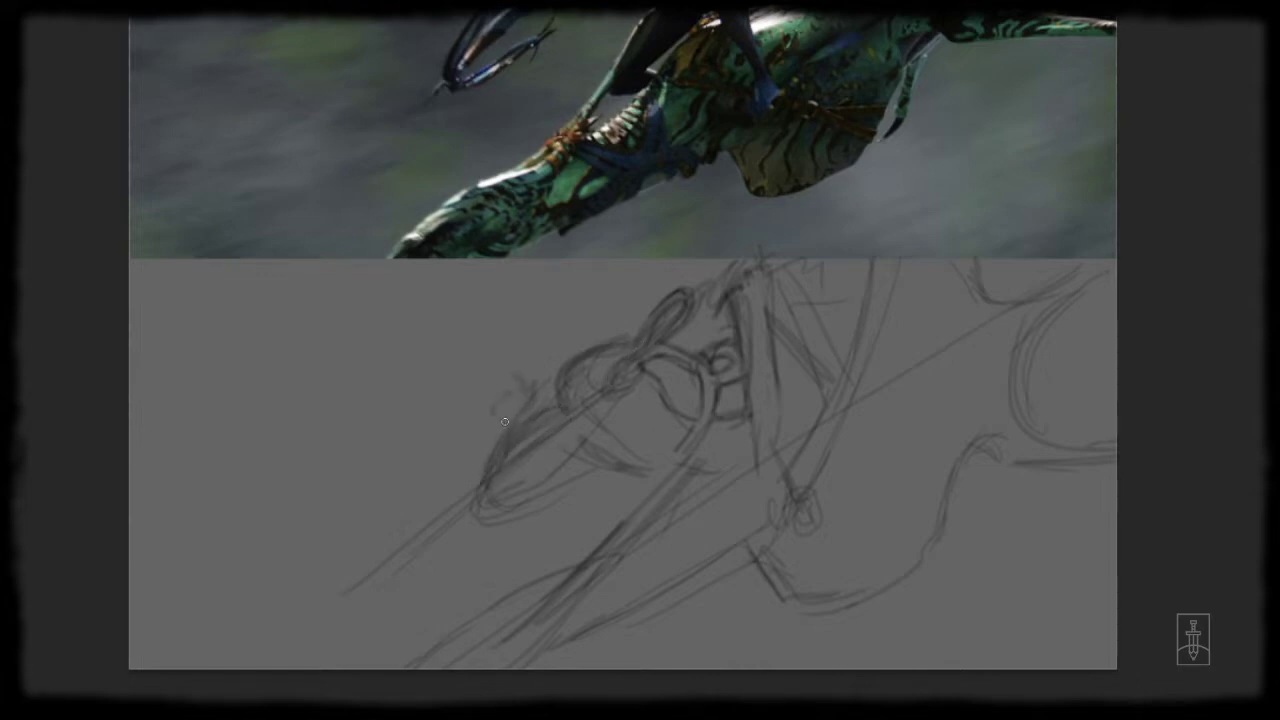
mouse_move(505, 470)
mouse_down()
mouse_move(498, 500)
mouse_move(550, 493)
mouse_up()
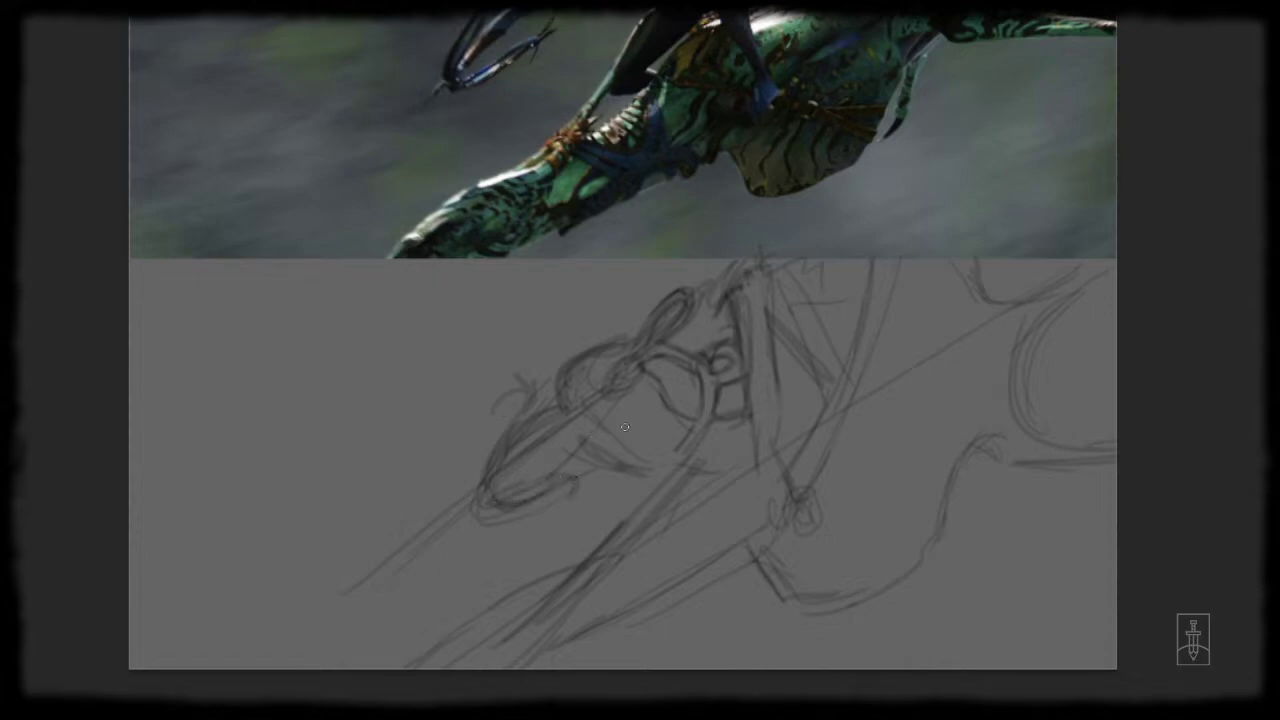
drag(706, 457, 591, 511)
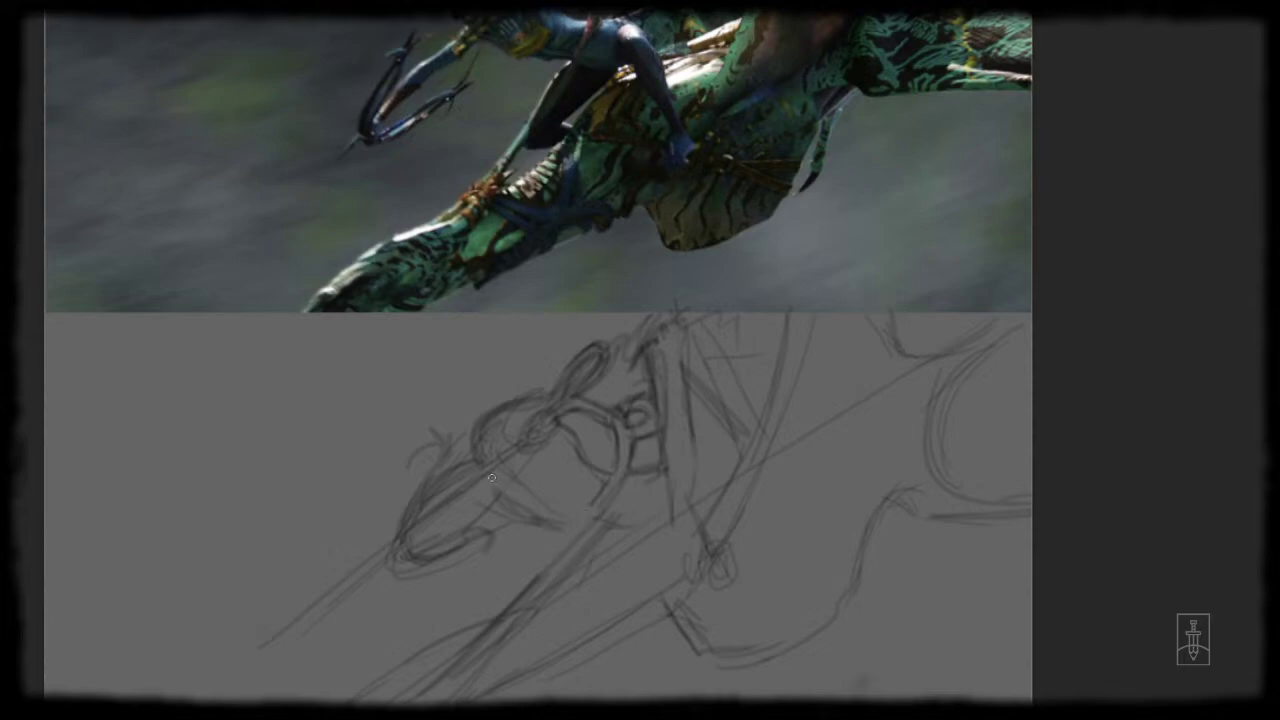
- Close the rider's lower torso contour with curved strokes and add short inner construction lines
mouse_move(491, 478)
mouse_down()
mouse_move(598, 527)
mouse_move(600, 515)
mouse_move(585, 536)
mouse_move(606, 507)
mouse_move(575, 554)
mouse_move(538, 574)
mouse_up()
drag(596, 517, 526, 591)
mouse_move(595, 549)
mouse_down()
mouse_move(631, 511)
mouse_move(563, 440)
mouse_move(523, 466)
mouse_up()
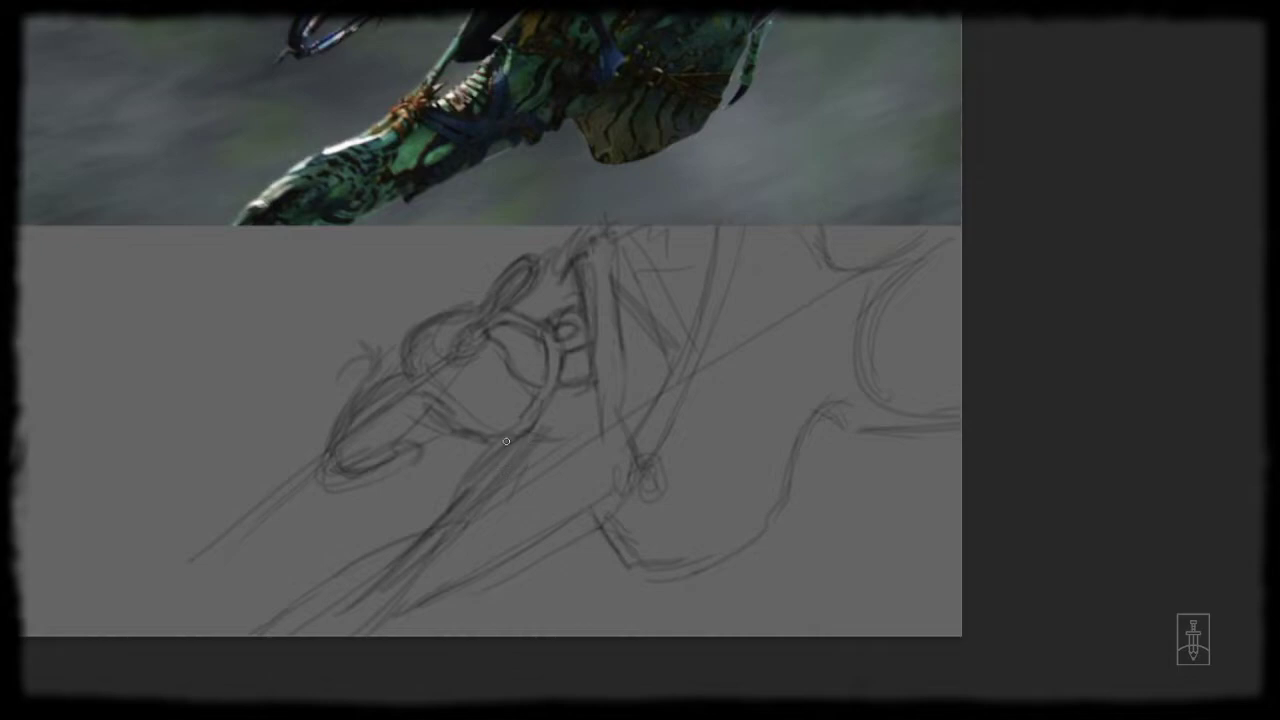
mouse_move(534, 420)
mouse_down()
mouse_move(530, 466)
mouse_move(499, 443)
mouse_move(478, 456)
mouse_move(495, 439)
mouse_move(434, 431)
mouse_move(450, 415)
mouse_up()
drag(536, 432, 501, 461)
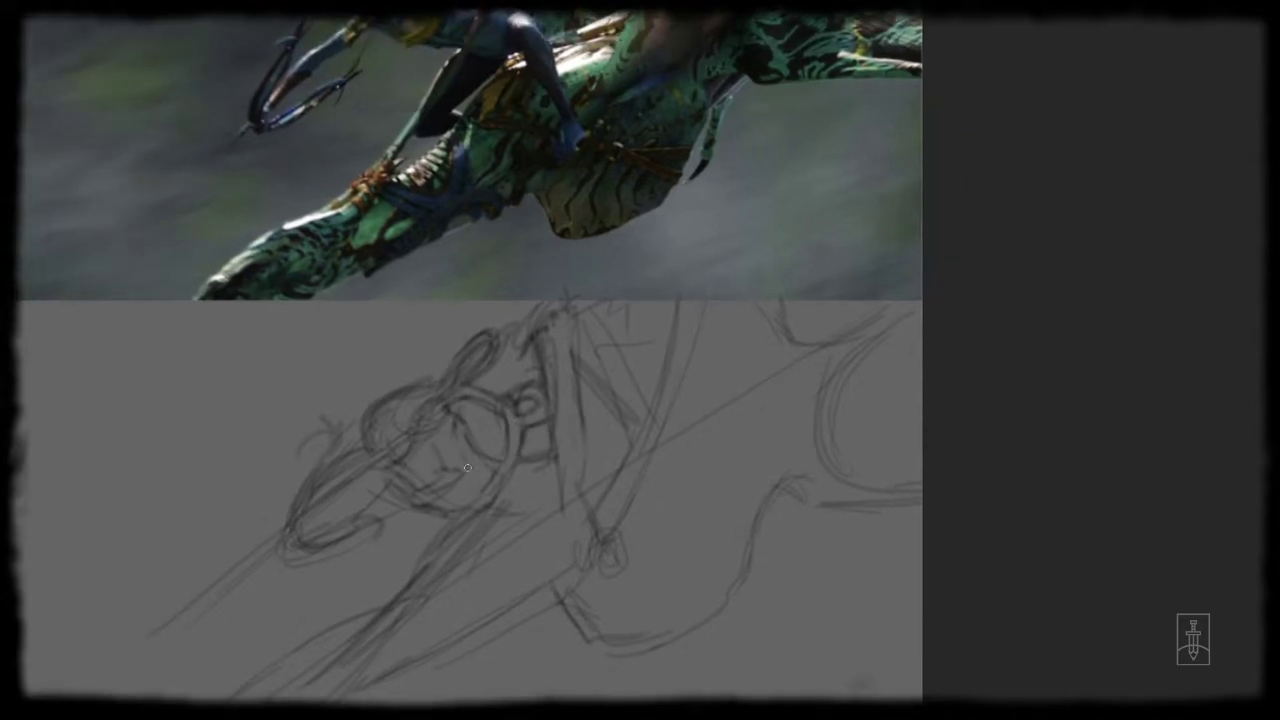
drag(464, 429, 463, 467)
drag(534, 526, 497, 535)
drag(572, 476, 544, 486)
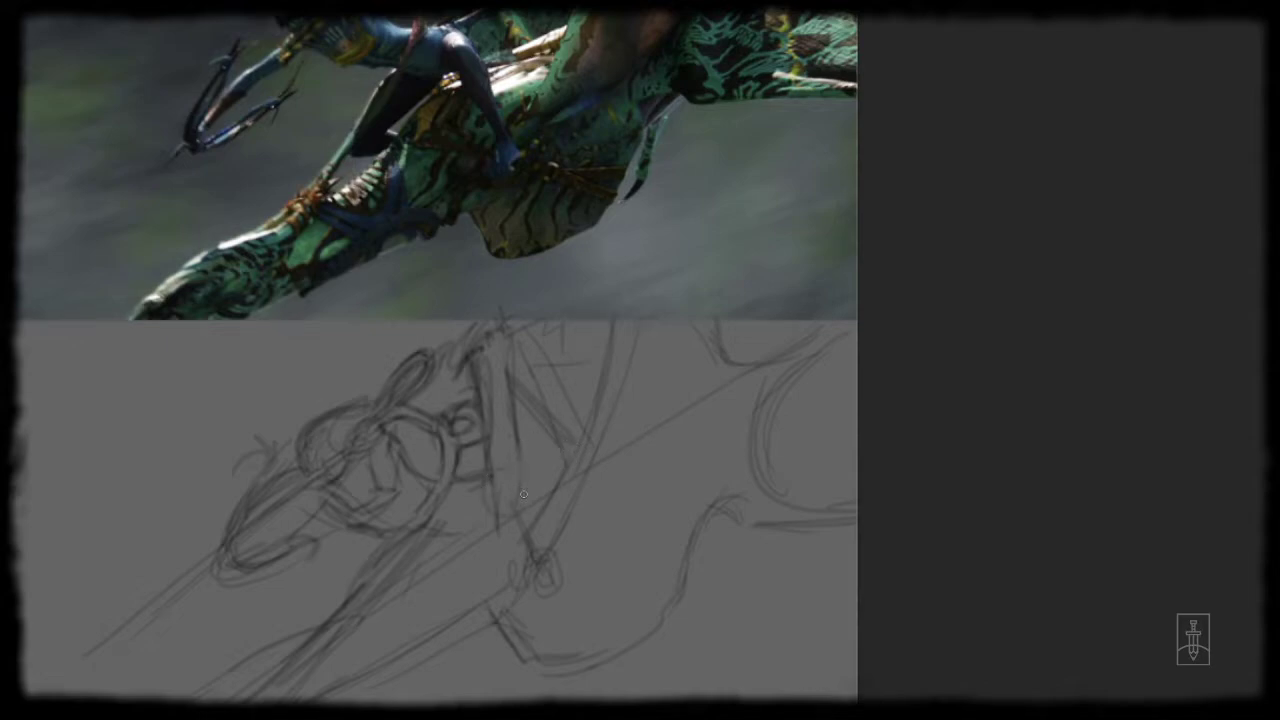
- Define the rider's lower leg with darker strokes from the knee down to the foot
mouse_move(514, 522)
mouse_down()
mouse_move(527, 486)
mouse_move(548, 588)
mouse_up()
mouse_move(517, 455)
mouse_down()
mouse_move(534, 496)
mouse_move(525, 549)
mouse_up()
mouse_move(473, 480)
mouse_down()
mouse_move(504, 459)
mouse_move(526, 486)
mouse_move(550, 600)
mouse_up()
drag(515, 500, 548, 595)
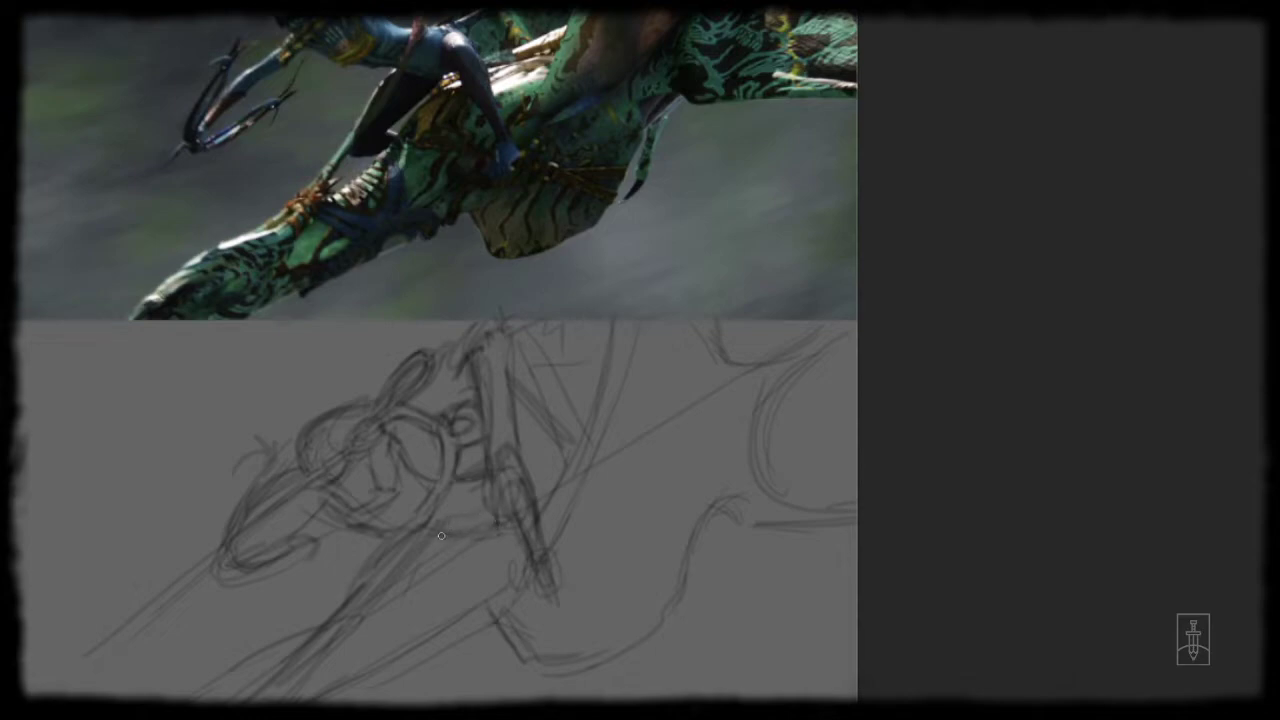
drag(454, 542, 498, 520)
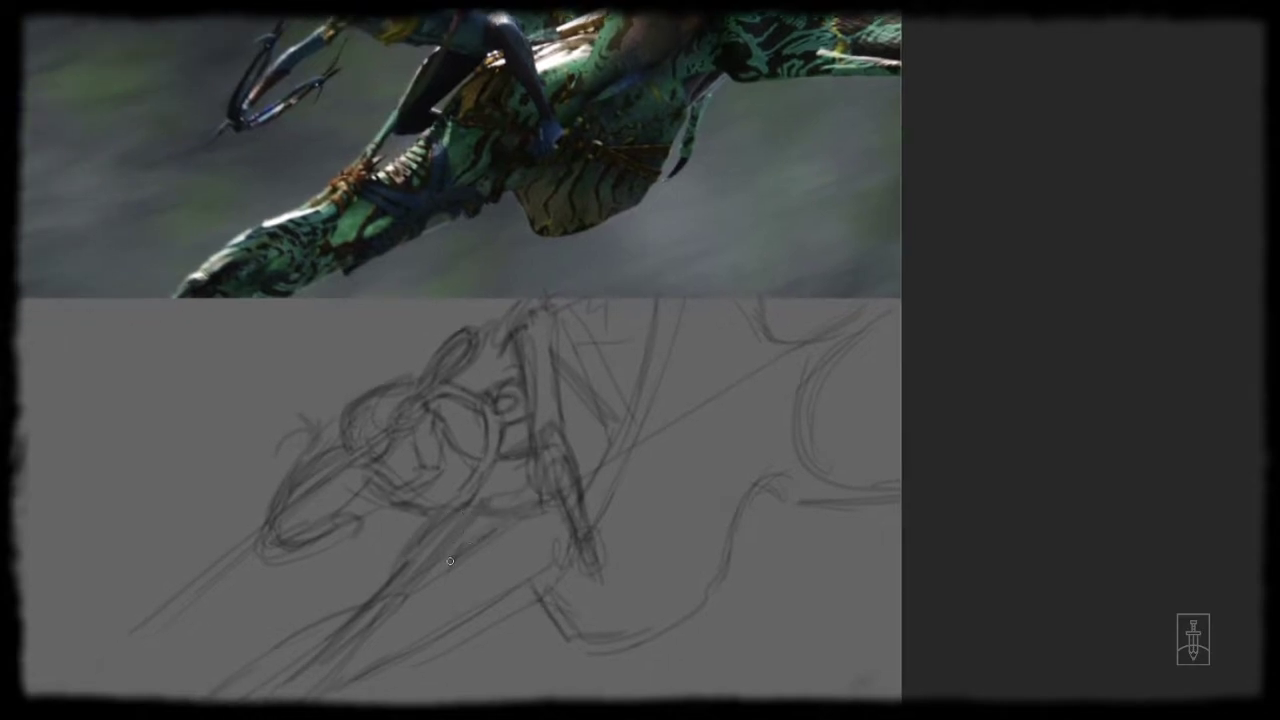
- Sketch the forms beneath the rider and the wrapping contour lines along the creature's neck
drag(422, 591, 514, 526)
drag(390, 618, 446, 575)
drag(428, 662, 532, 610)
drag(390, 692, 480, 643)
mouse_move(456, 592)
mouse_down()
mouse_move(536, 536)
mouse_move(405, 608)
mouse_move(465, 590)
mouse_move(474, 613)
mouse_move(447, 644)
mouse_move(491, 585)
mouse_move(437, 653)
mouse_move(508, 610)
mouse_up()
mouse_move(428, 676)
mouse_down()
mouse_move(516, 618)
mouse_move(478, 596)
mouse_up()
drag(358, 614, 248, 679)
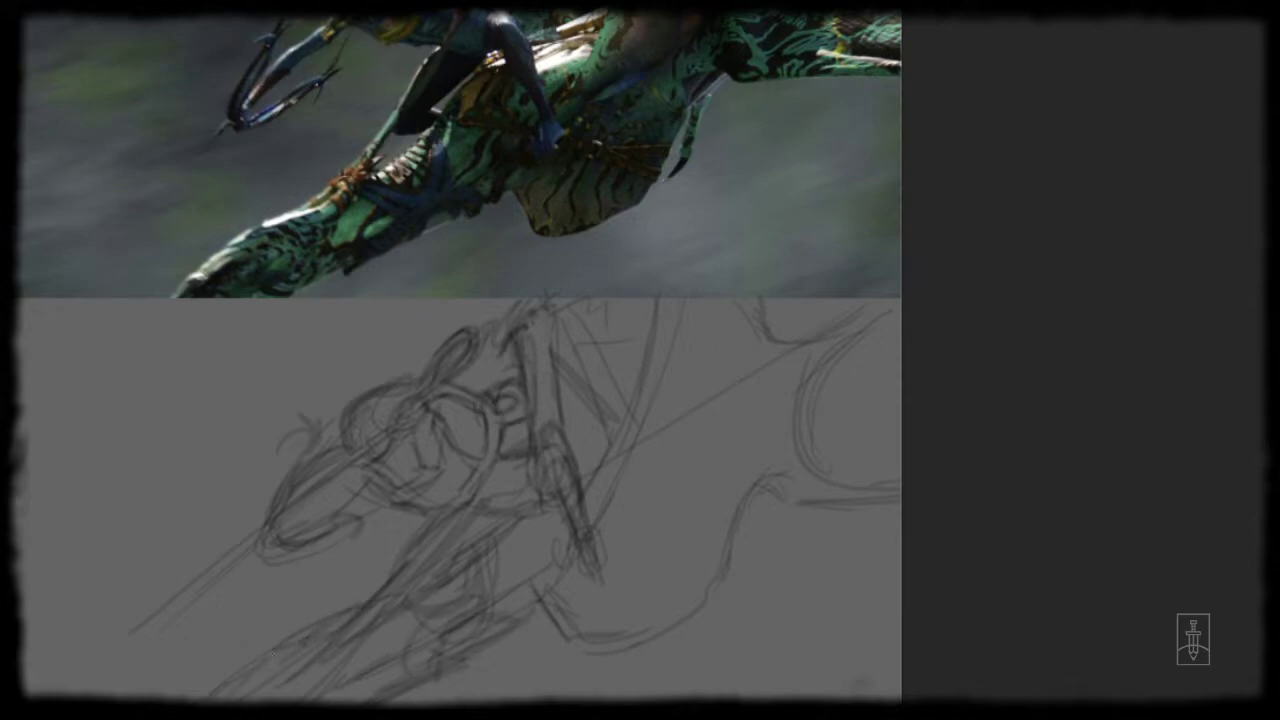
drag(553, 534, 457, 576)
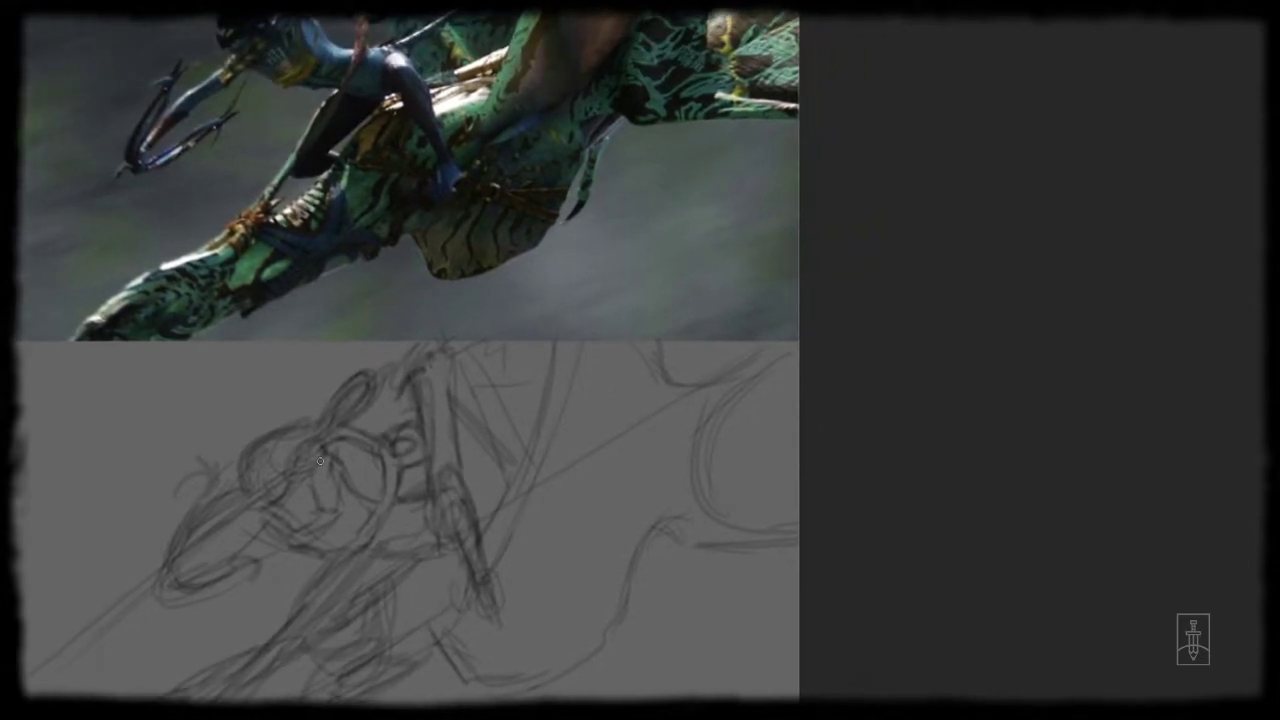
drag(577, 469, 532, 472)
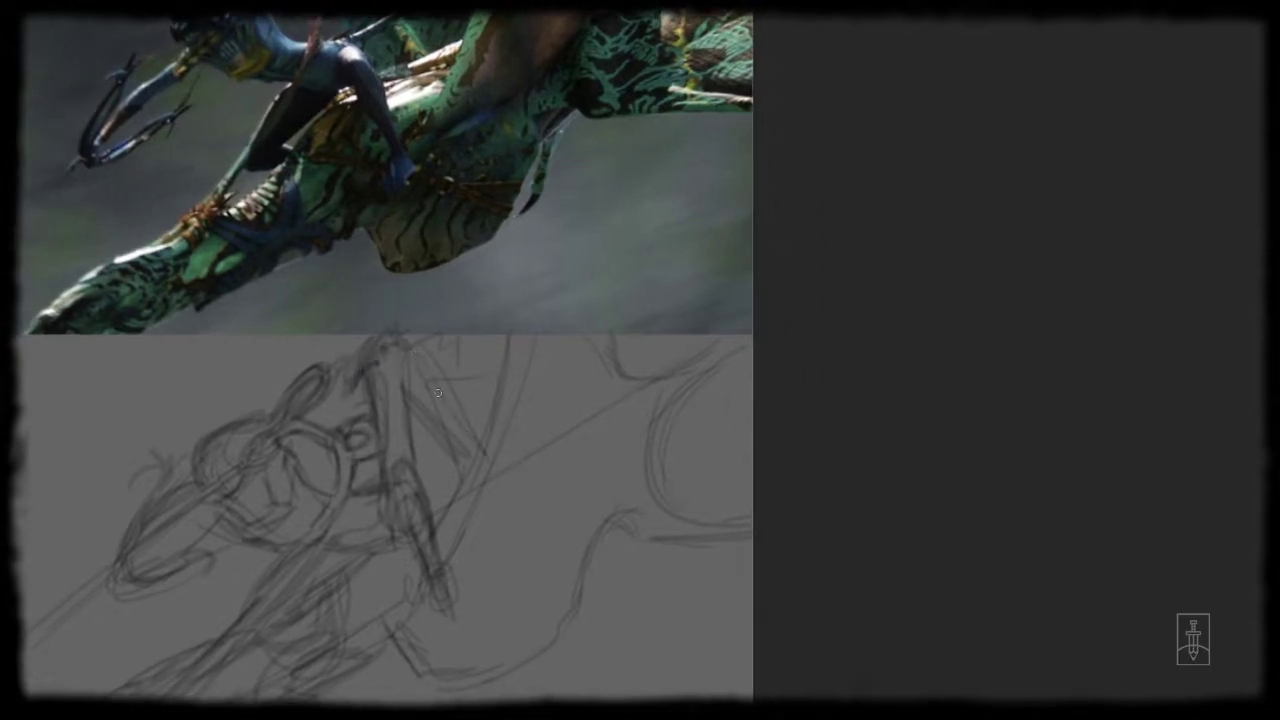
- Sketch the creature's body lines behind the rider's legs with long intersecting strokes toward the wing
drag(385, 468, 430, 435)
drag(486, 387, 498, 383)
drag(482, 477, 503, 429)
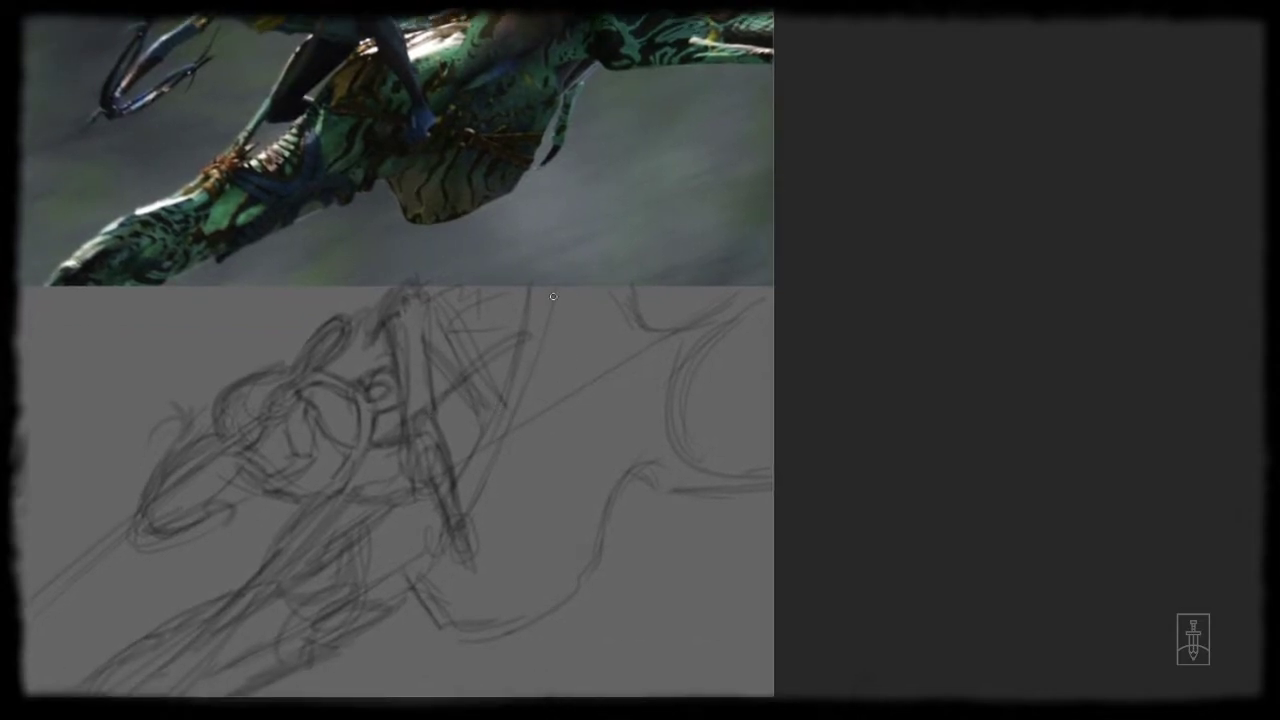
mouse_move(553, 298)
mouse_down()
mouse_move(522, 482)
mouse_move(588, 424)
mouse_up()
drag(527, 478, 640, 362)
mouse_move(535, 400)
mouse_down()
mouse_move(532, 454)
mouse_move(512, 474)
mouse_up()
drag(518, 486, 488, 509)
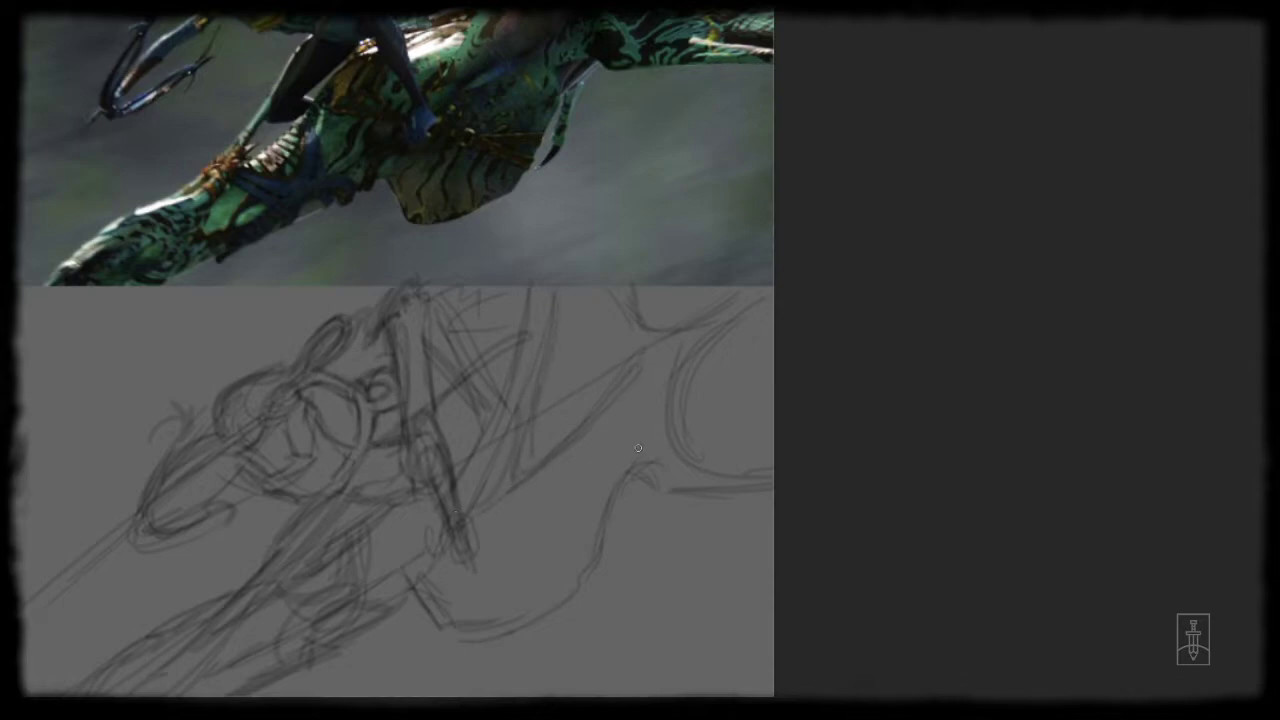
- Build up the creature's hind form with claw-like marks at the belly corner and diagonal strokes inside the large curved shape
mouse_move(601, 457)
mouse_down()
mouse_move(634, 482)
mouse_move(728, 498)
mouse_move(694, 416)
mouse_up()
mouse_move(710, 406)
mouse_down()
mouse_move(766, 372)
mouse_move(744, 410)
mouse_up()
mouse_move(770, 306)
mouse_down()
mouse_move(771, 371)
mouse_move(752, 334)
mouse_up()
drag(748, 374, 771, 388)
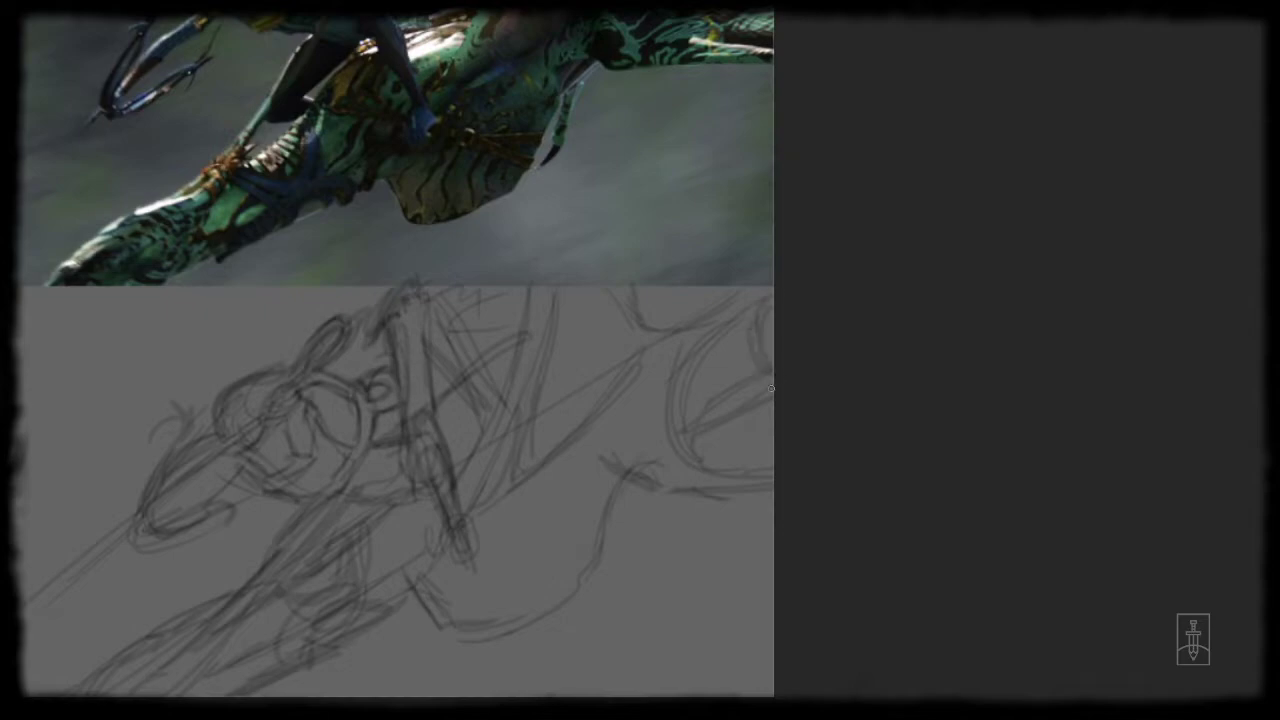
mouse_move(690, 511)
mouse_down()
mouse_move(758, 467)
mouse_move(684, 508)
mouse_up()
drag(704, 430, 680, 519)
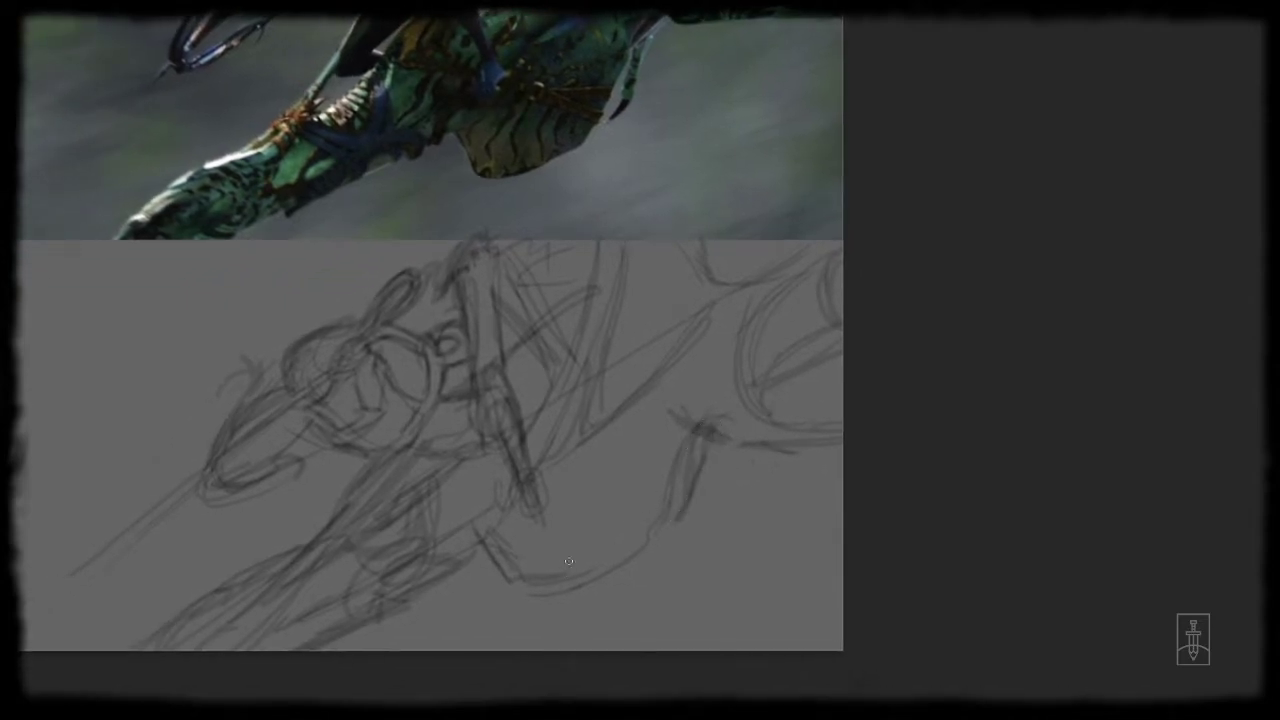
- Add strap lines fanning across the creature's belly and short strokes around the rider's foot
mouse_move(582, 498)
mouse_down()
mouse_move(584, 514)
mouse_move(652, 504)
mouse_up()
drag(600, 514, 643, 530)
mouse_move(592, 530)
mouse_down()
mouse_move(607, 544)
mouse_move(590, 530)
mouse_up()
drag(598, 496, 652, 488)
drag(620, 488, 692, 482)
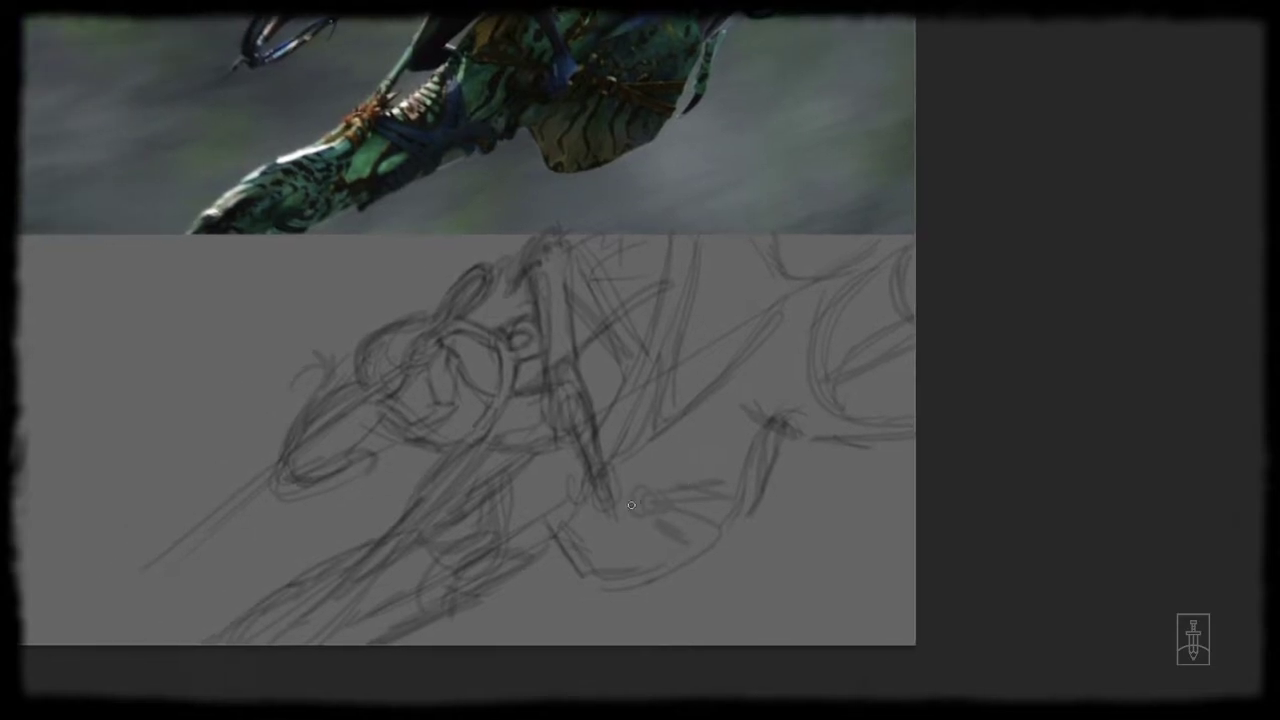
drag(568, 482, 531, 560)
mouse_move(621, 533)
mouse_down()
mouse_move(646, 543)
mouse_move(629, 580)
mouse_up()
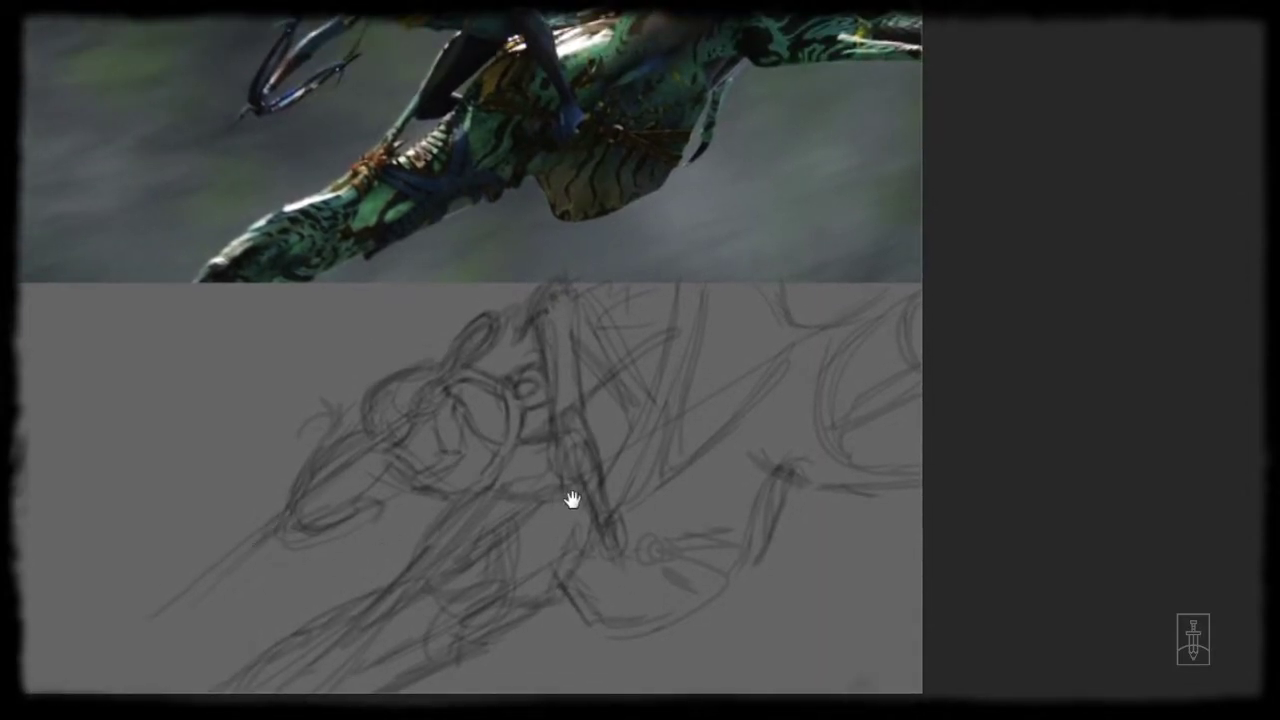
- Fade the rough sketch and ink the rider's raised arm and hand over it with thin black lines
mouse_move(571, 500)
mouse_down()
mouse_move(549, 483)
mouse_move(563, 466)
mouse_up()
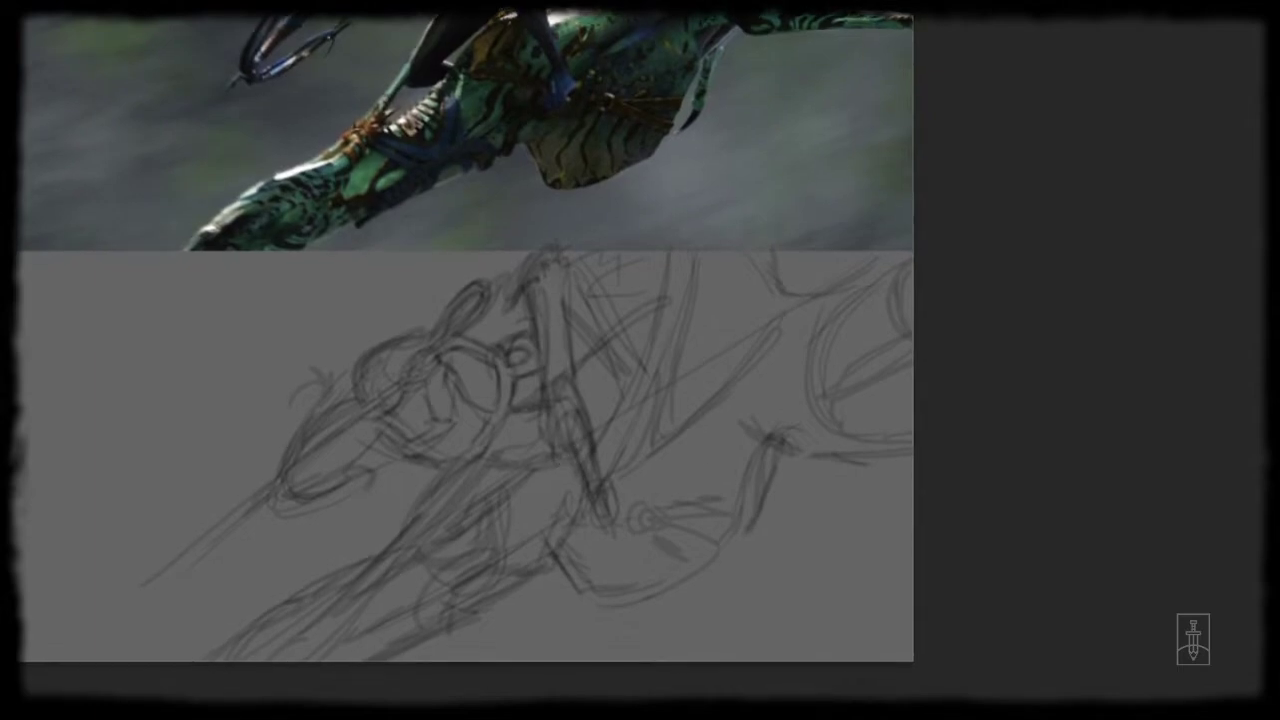
key(4)
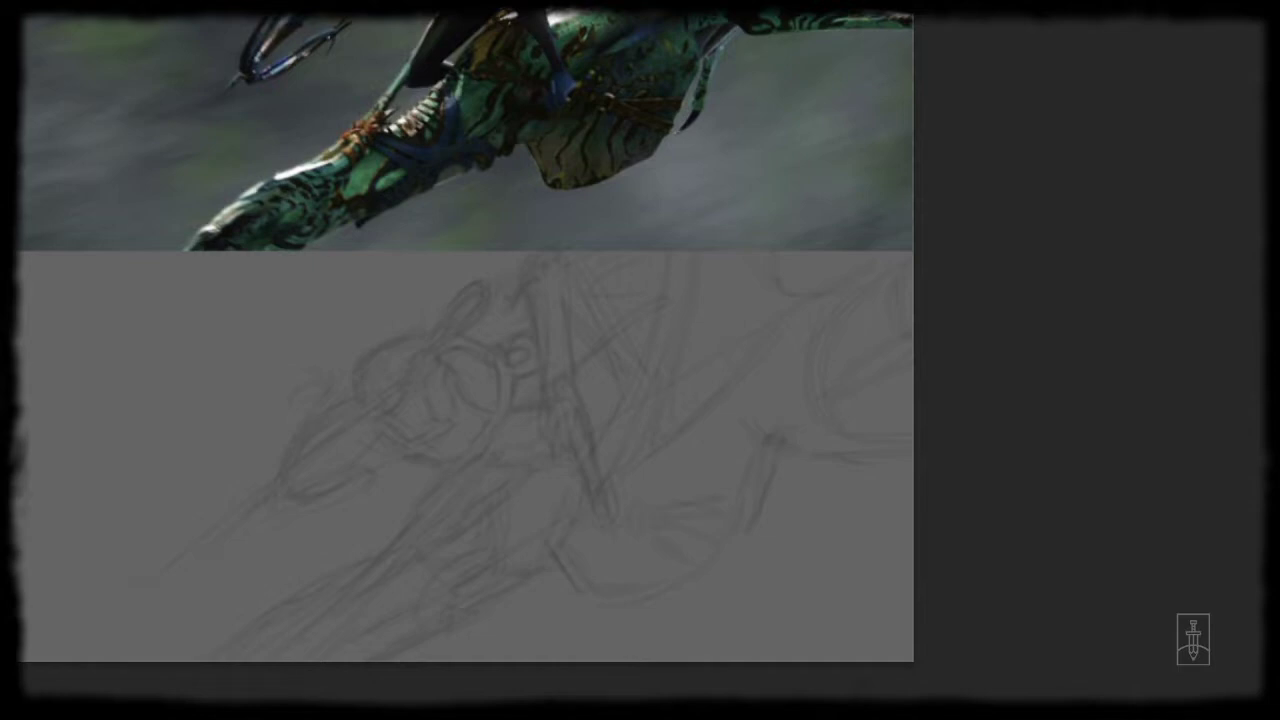
scroll(525, 381, up, 1)
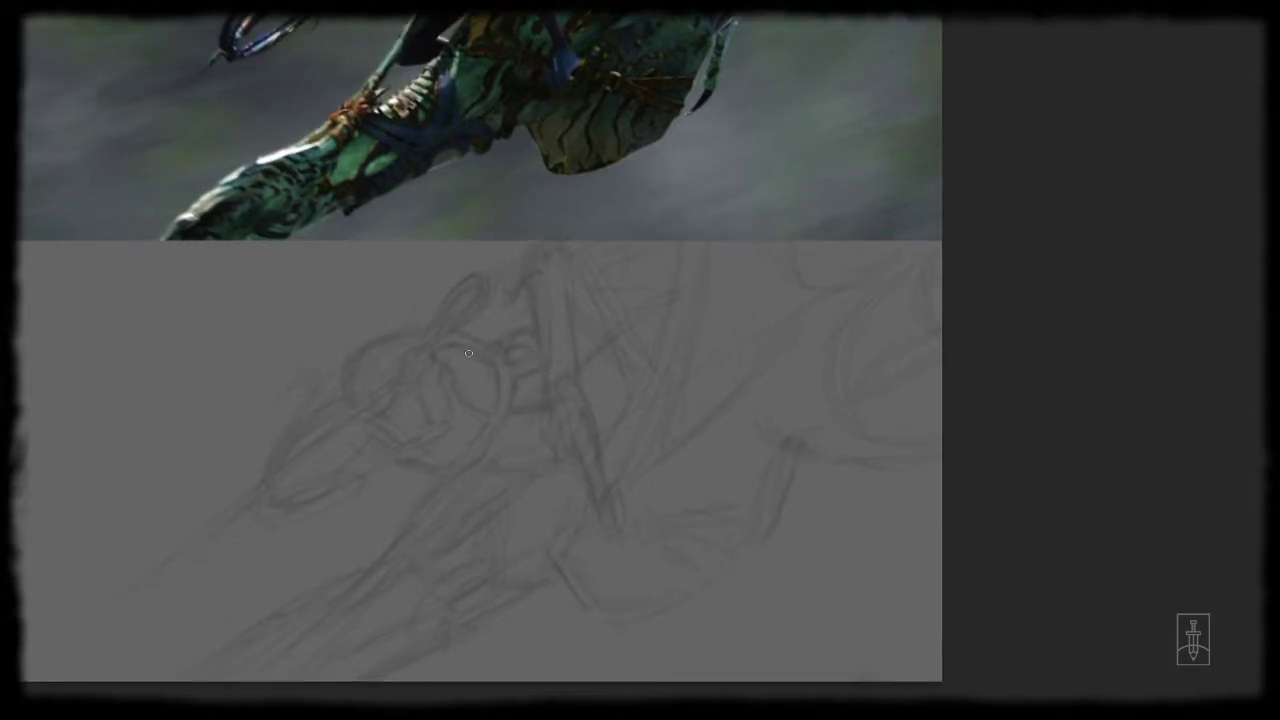
scroll(482, 302, up, 1)
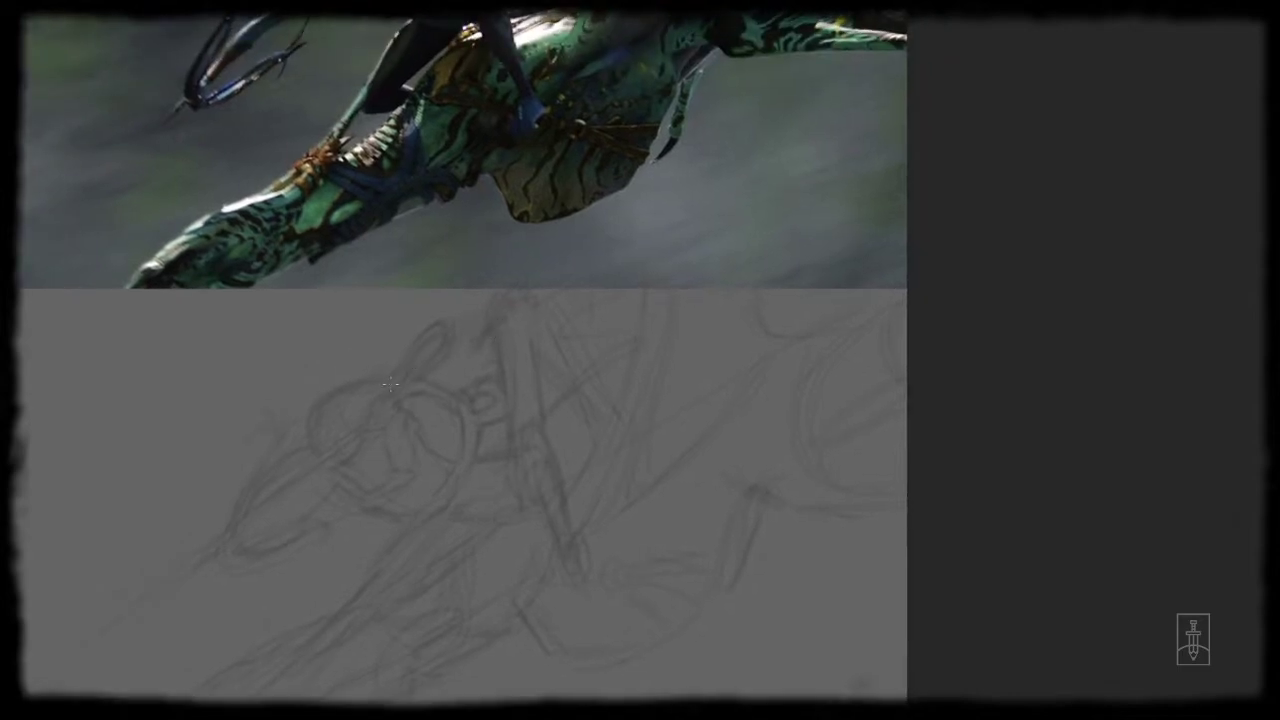
mouse_move(383, 391)
mouse_down()
mouse_move(436, 330)
mouse_move(452, 333)
mouse_move(392, 402)
mouse_move(402, 398)
mouse_move(380, 392)
mouse_move(392, 384)
mouse_move(356, 421)
mouse_move(375, 427)
mouse_move(398, 402)
mouse_move(390, 412)
mouse_move(406, 415)
mouse_up()
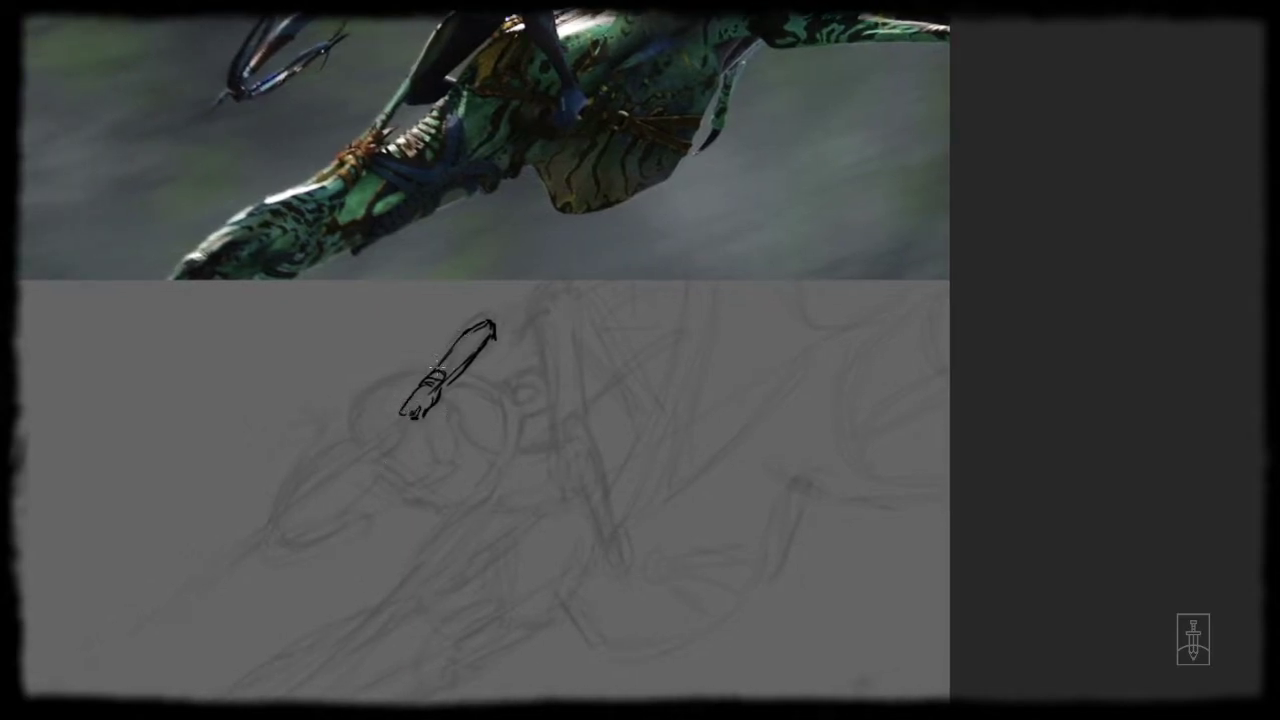
- Ink the rider's head with its wavy hair outline and the long straight arrow extending forward
mouse_move(438, 369)
mouse_down()
mouse_move(365, 392)
mouse_move(351, 419)
mouse_up()
mouse_move(382, 376)
mouse_down()
mouse_move(358, 398)
mouse_move(352, 438)
mouse_up()
mouse_move(352, 430)
mouse_down()
mouse_move(366, 413)
mouse_move(352, 434)
mouse_move(395, 422)
mouse_move(374, 436)
mouse_up()
mouse_move(382, 429)
mouse_down()
mouse_move(414, 426)
mouse_move(306, 502)
mouse_move(311, 492)
mouse_move(213, 587)
mouse_up()
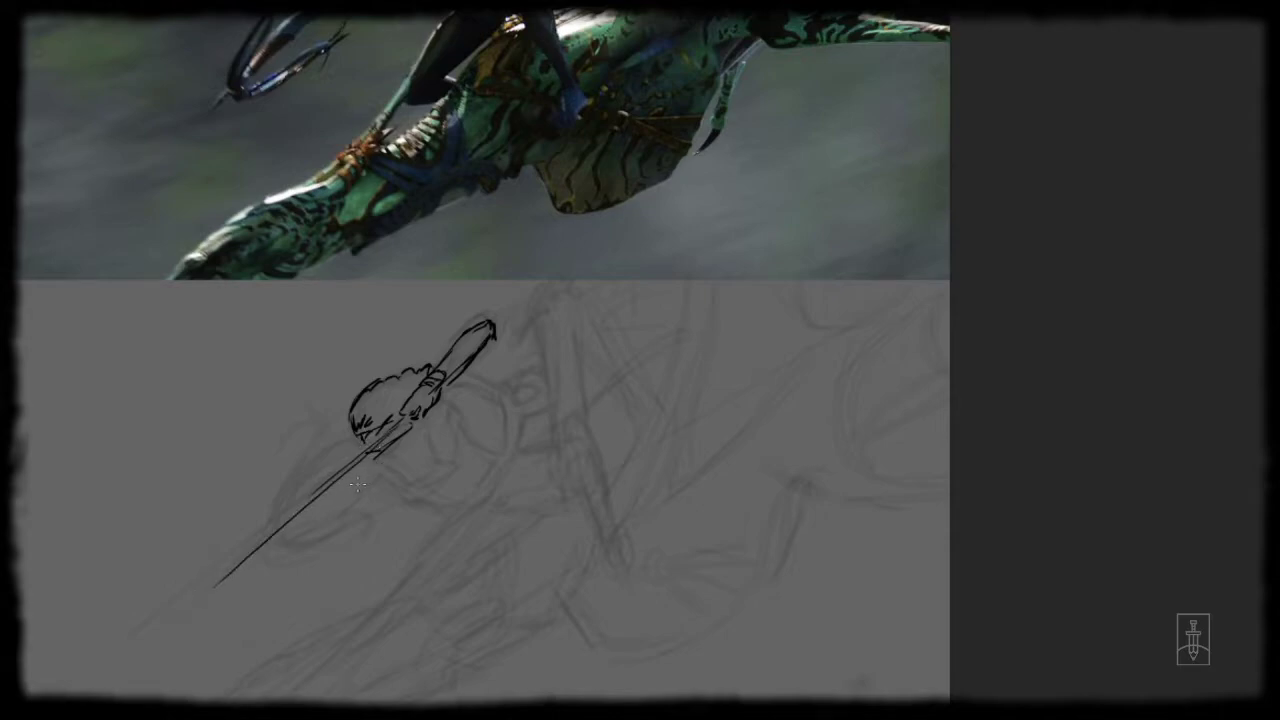
- Ink the curved bow with its forked tips and the rider's forward arm reaching to its grip
mouse_move(314, 431)
mouse_down()
mouse_move(270, 530)
mouse_move(330, 434)
mouse_move(286, 517)
mouse_move(338, 464)
mouse_move(302, 500)
mouse_move(328, 499)
mouse_move(383, 460)
mouse_move(292, 486)
mouse_move(364, 474)
mouse_up()
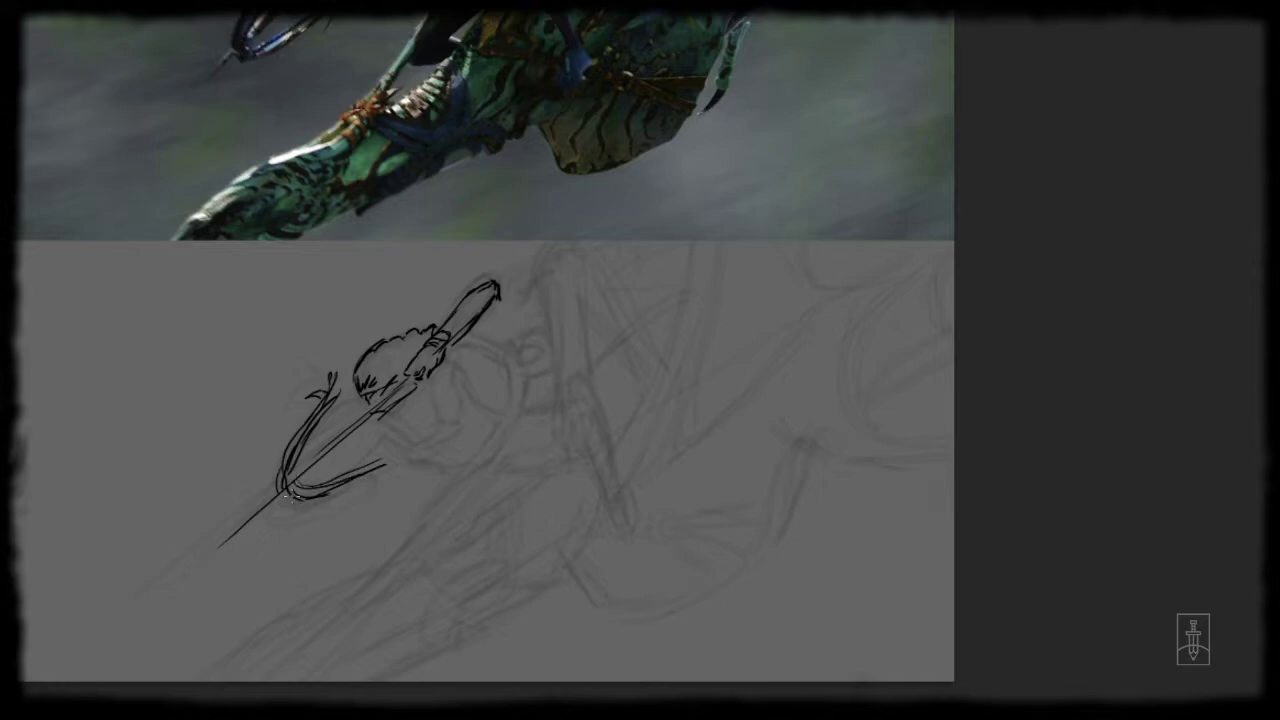
mouse_move(286, 490)
mouse_down()
mouse_move(386, 471)
mouse_move(382, 482)
mouse_move(376, 471)
mouse_up()
drag(376, 468, 397, 455)
mouse_move(340, 420)
mouse_down()
mouse_move(294, 460)
mouse_move(369, 419)
mouse_move(321, 436)
mouse_move(251, 513)
mouse_up()
drag(374, 477, 194, 511)
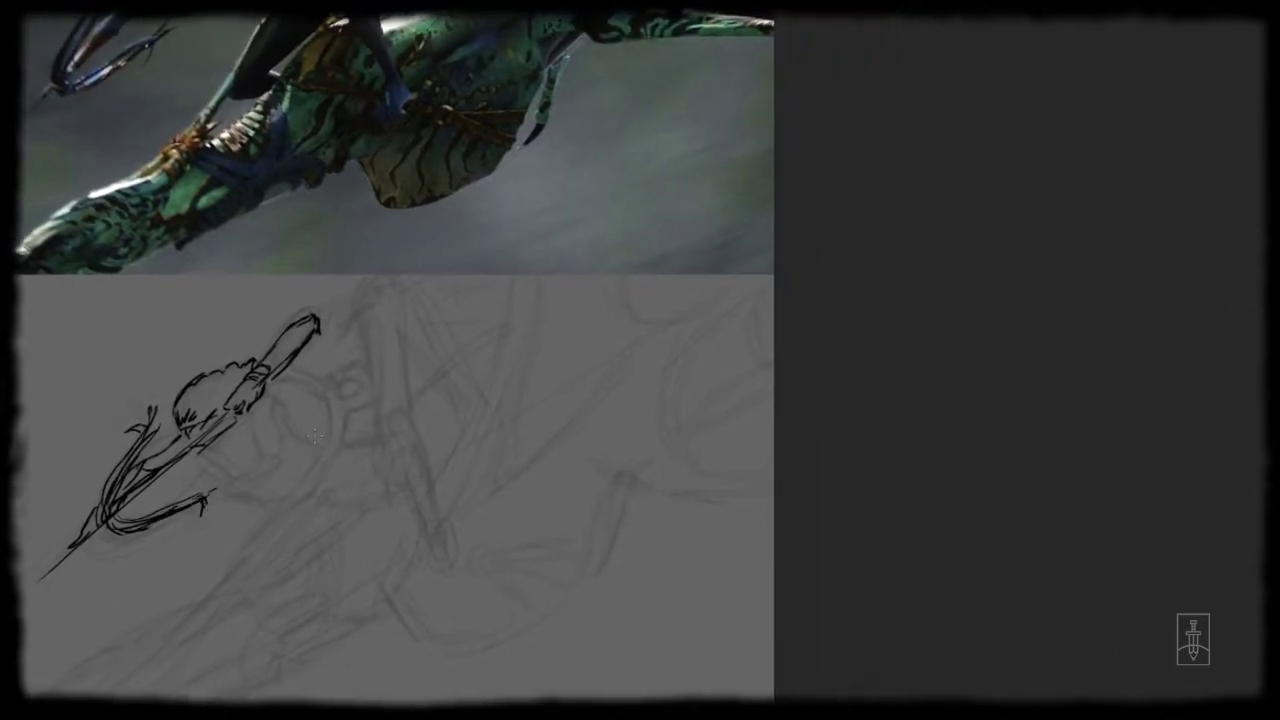
- Ink the rider's chest contours, the crossing arm lines and the curved torso folds below the head
drag(342, 435, 294, 458)
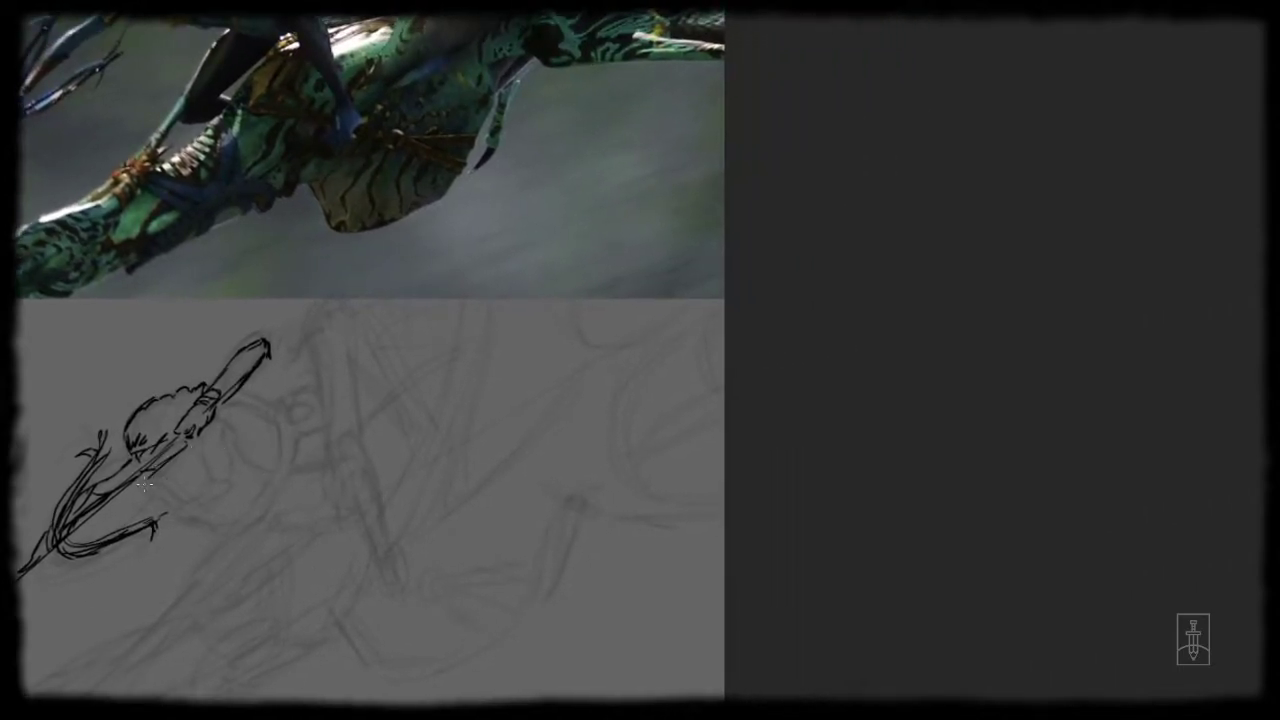
mouse_move(145, 475)
mouse_down()
mouse_move(178, 489)
mouse_move(165, 492)
mouse_up()
mouse_move(180, 510)
mouse_down()
mouse_move(219, 485)
mouse_move(206, 479)
mouse_move(222, 486)
mouse_move(180, 495)
mouse_up()
drag(175, 503, 208, 490)
drag(202, 438, 208, 482)
drag(211, 425, 217, 481)
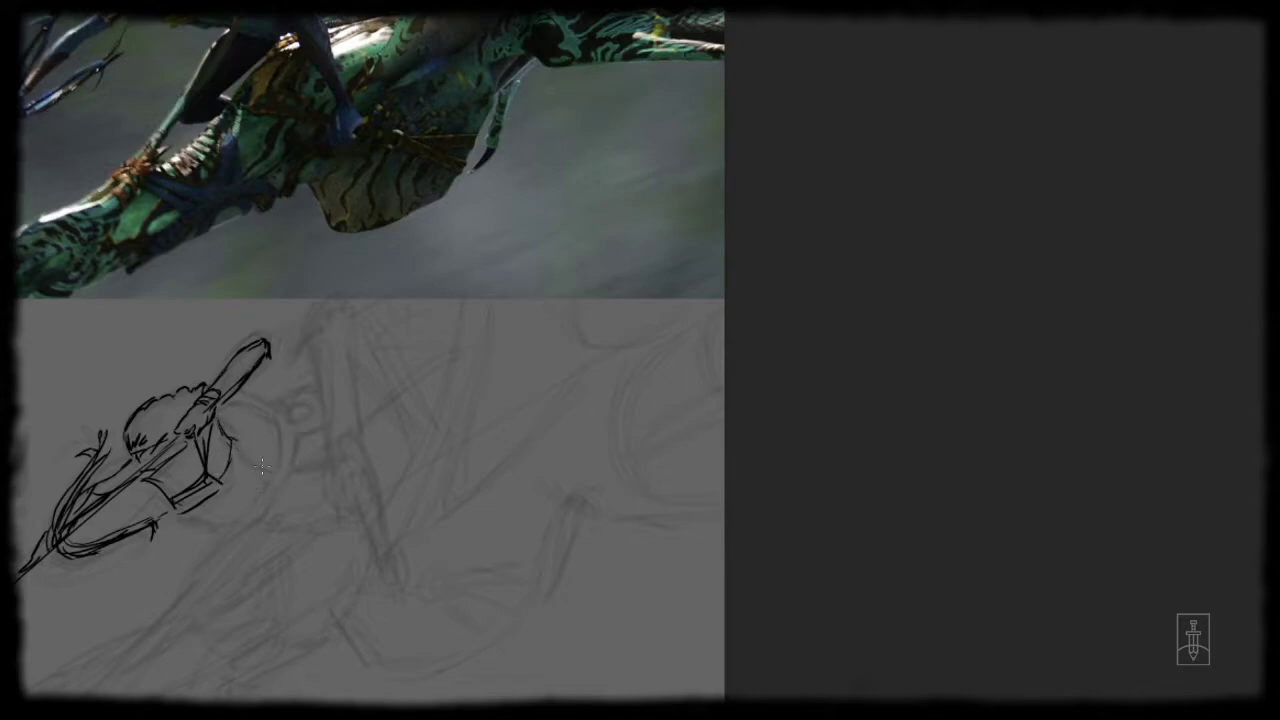
drag(232, 447, 273, 479)
mouse_move(184, 510)
mouse_down()
mouse_move(253, 519)
mouse_move(229, 508)
mouse_move(251, 507)
mouse_move(262, 462)
mouse_up()
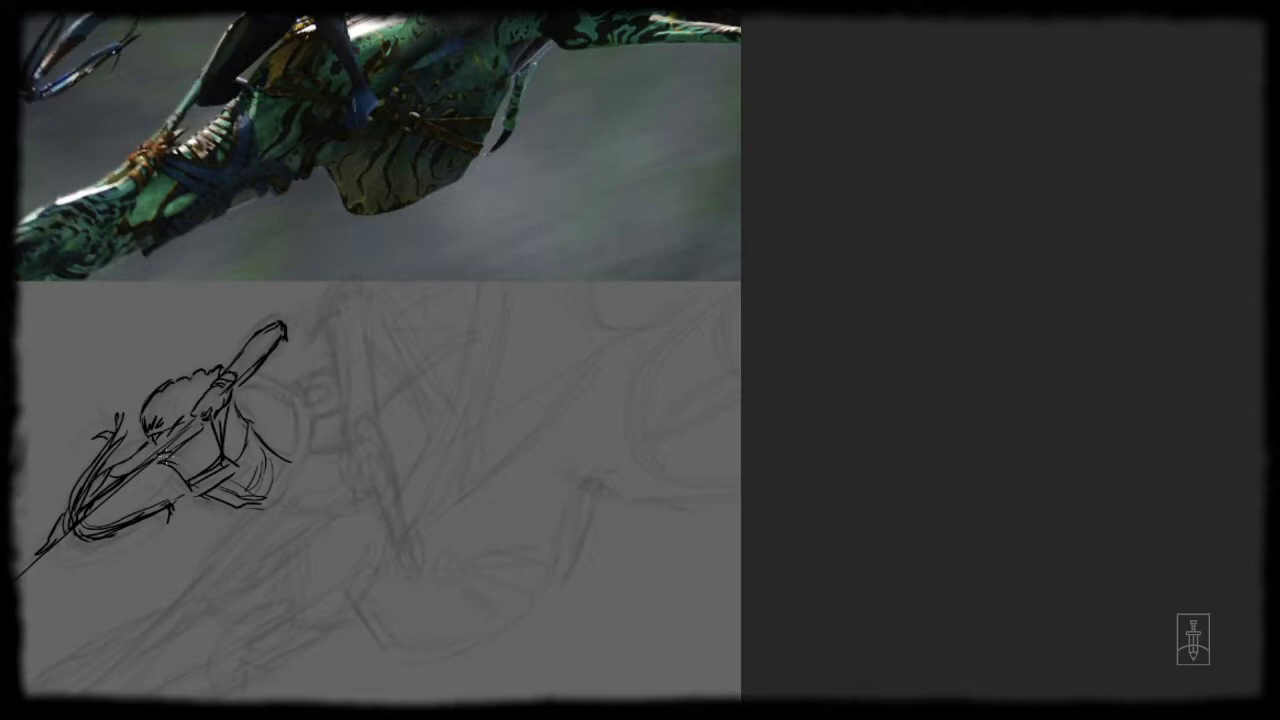
- Ink the short upper edges of the curved braid behind the rider's torso
drag(314, 494, 314, 438)
drag(332, 298, 272, 348)
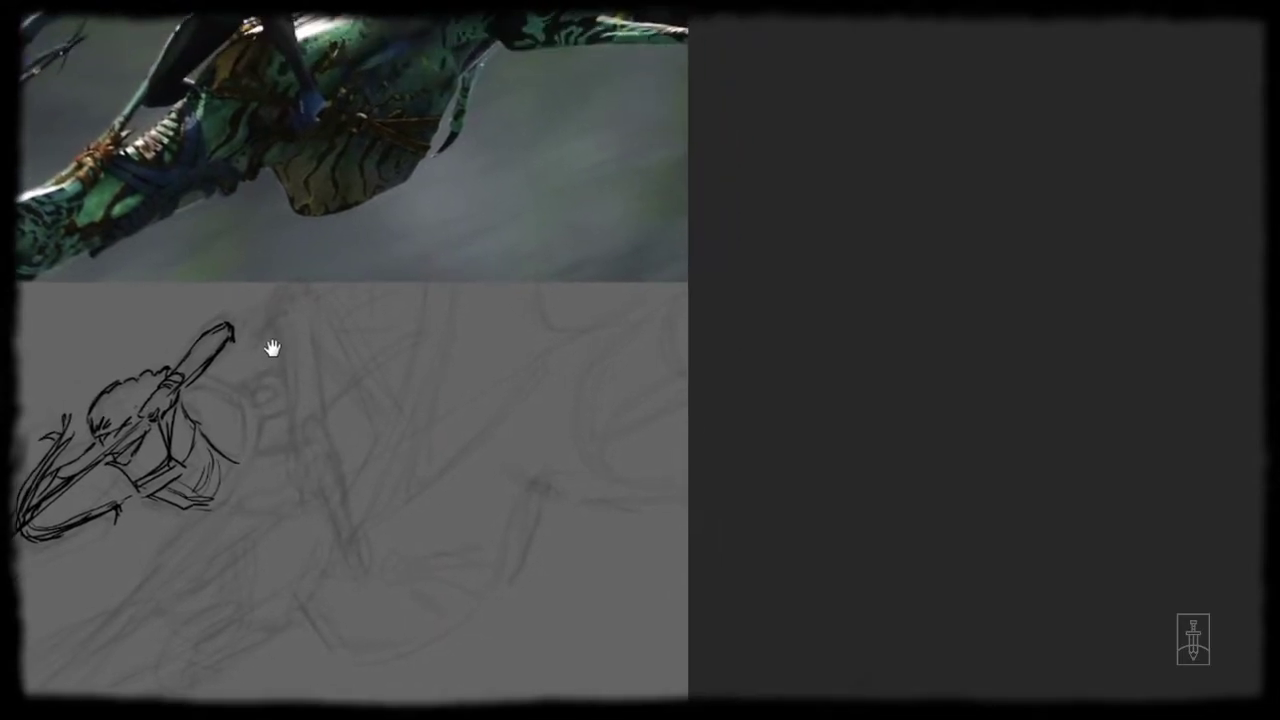
mouse_move(271, 420)
mouse_down()
mouse_move(395, 393)
mouse_move(686, 374)
mouse_move(740, 403)
mouse_up()
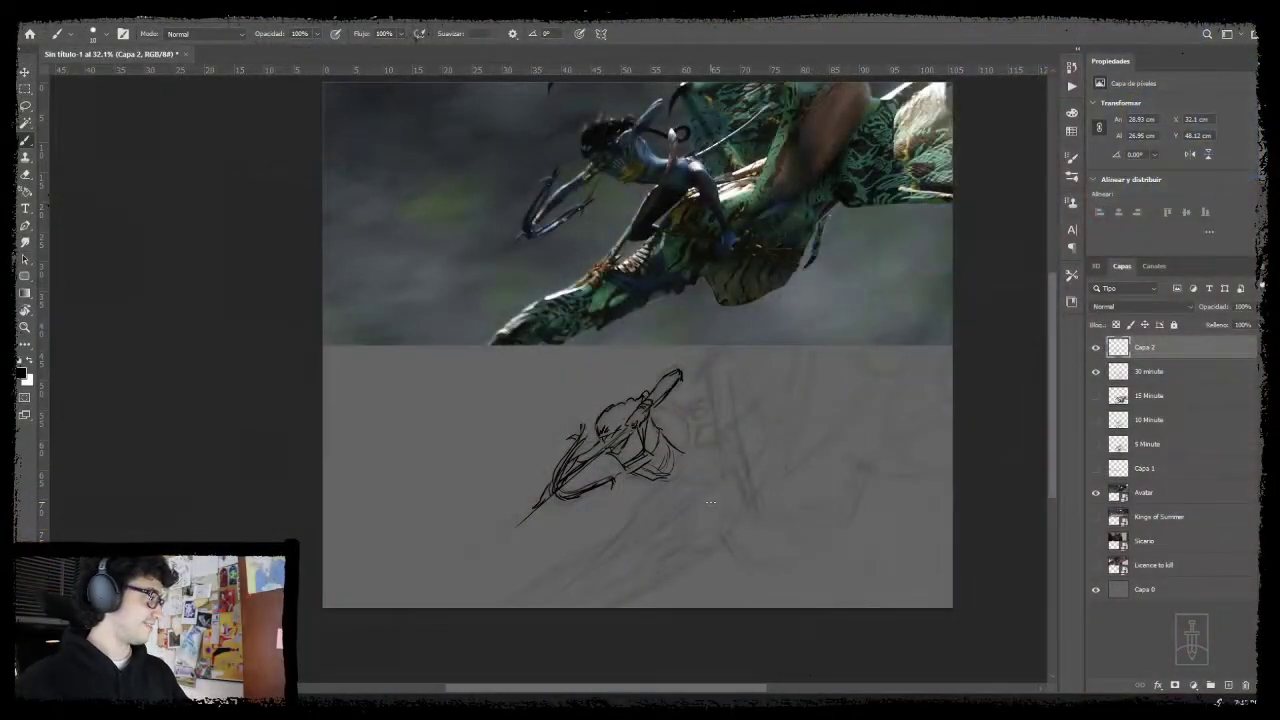
mouse_move(687, 453)
mouse_down()
mouse_move(609, 449)
mouse_move(648, 462)
mouse_move(620, 458)
mouse_up()
key(b)
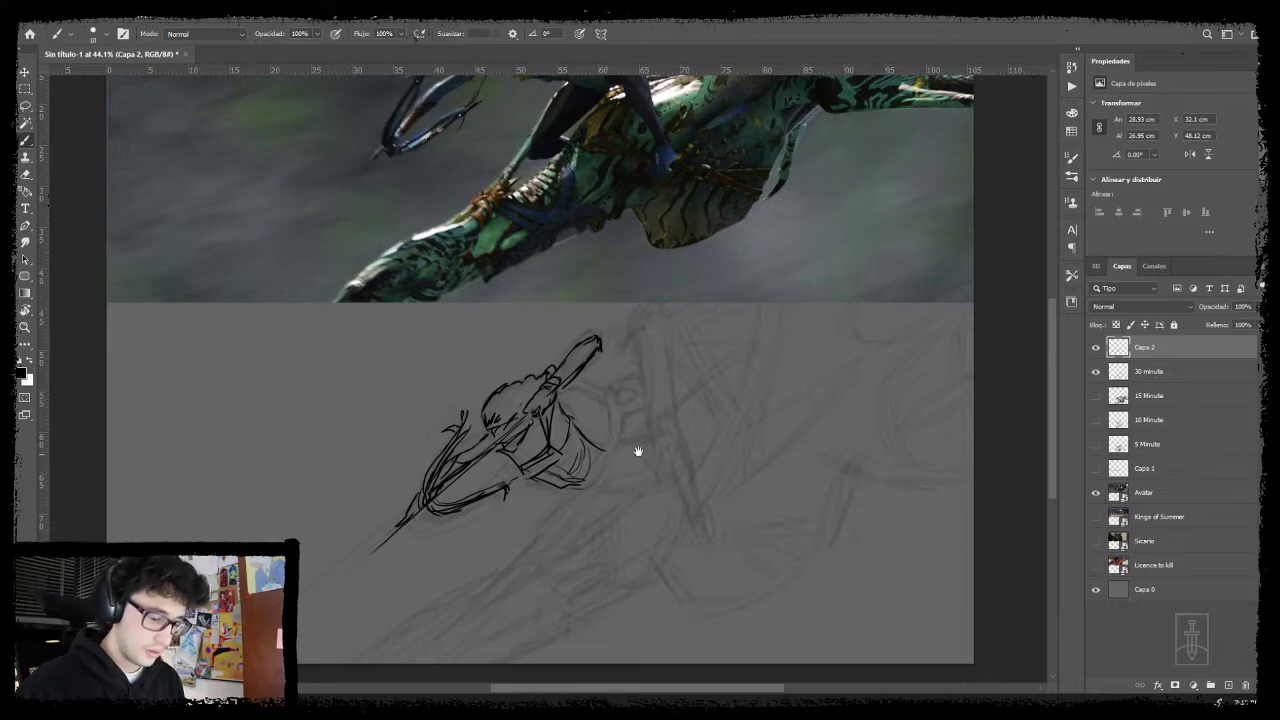
drag(637, 449, 581, 478)
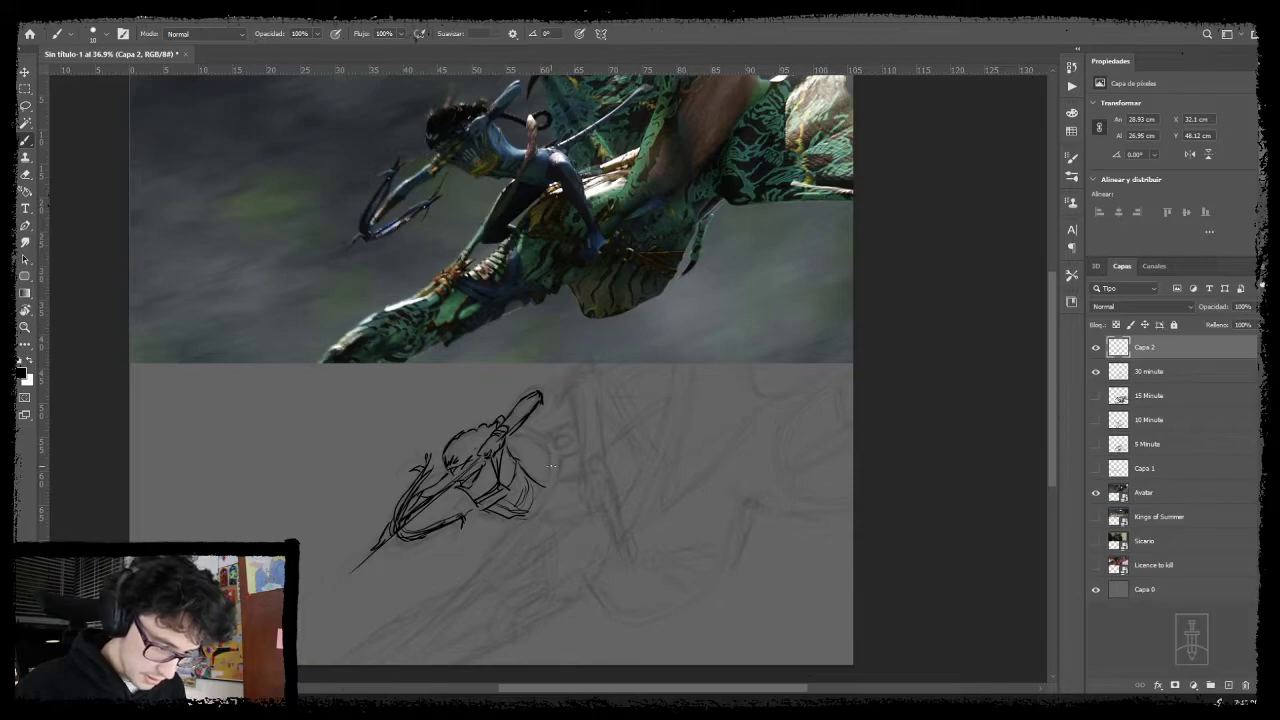
mouse_move(550, 476)
mouse_down()
mouse_move(554, 437)
mouse_move(561, 472)
mouse_up()
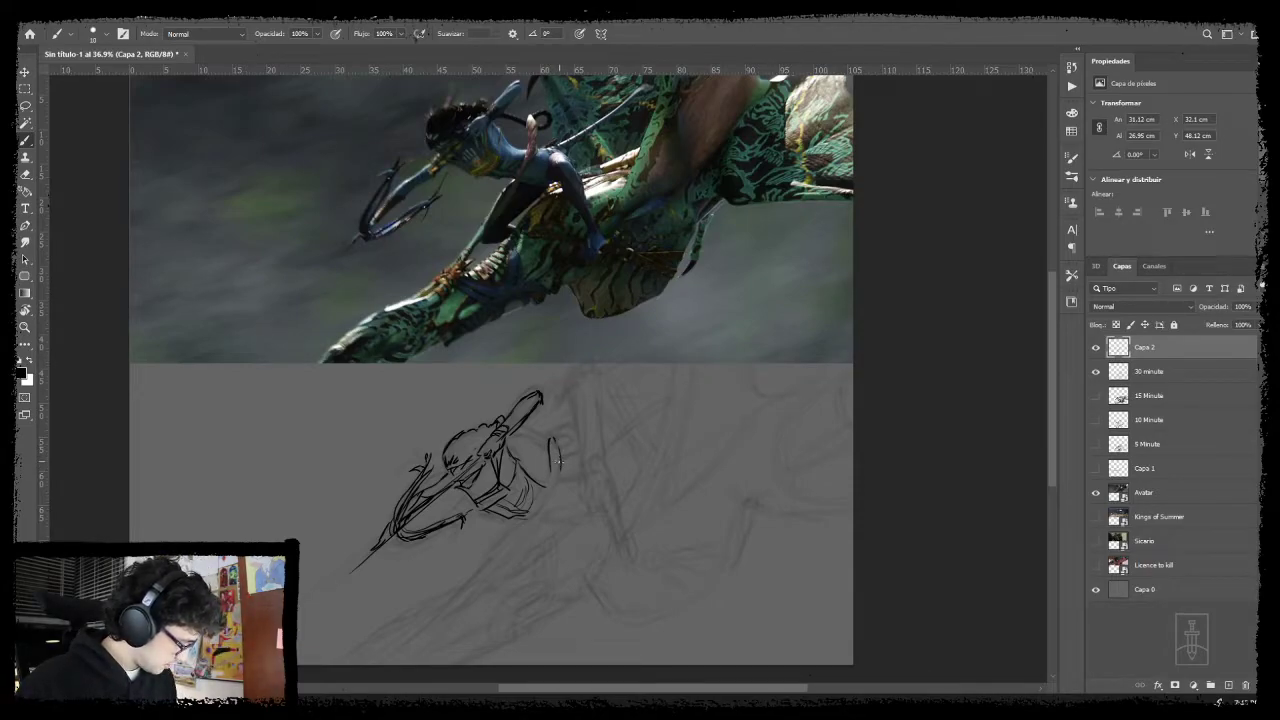
mouse_move(553, 437)
mouse_down()
mouse_move(545, 498)
mouse_move(476, 588)
mouse_up()
key(ctrl+z)
drag(541, 502, 485, 567)
key(ctrl+z)
- Ink the long braid down to its banded end and outline the form extending toward the creature's head
drag(527, 523, 443, 607)
drag(549, 503, 475, 591)
key(space)
drag(535, 537, 547, 527)
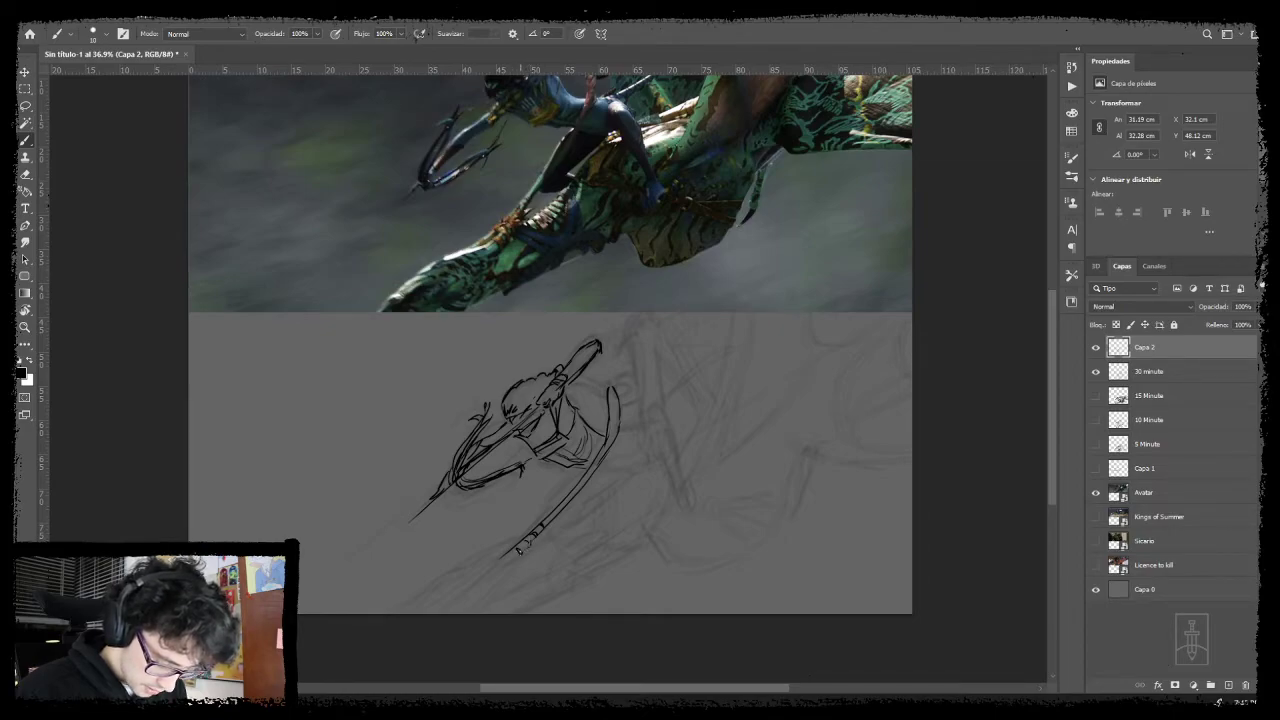
mouse_move(509, 560)
mouse_down()
mouse_move(498, 573)
mouse_move(561, 537)
mouse_move(514, 572)
mouse_move(502, 556)
mouse_move(484, 562)
mouse_move(485, 584)
mouse_move(488, 561)
mouse_move(424, 604)
mouse_up()
drag(605, 483, 578, 519)
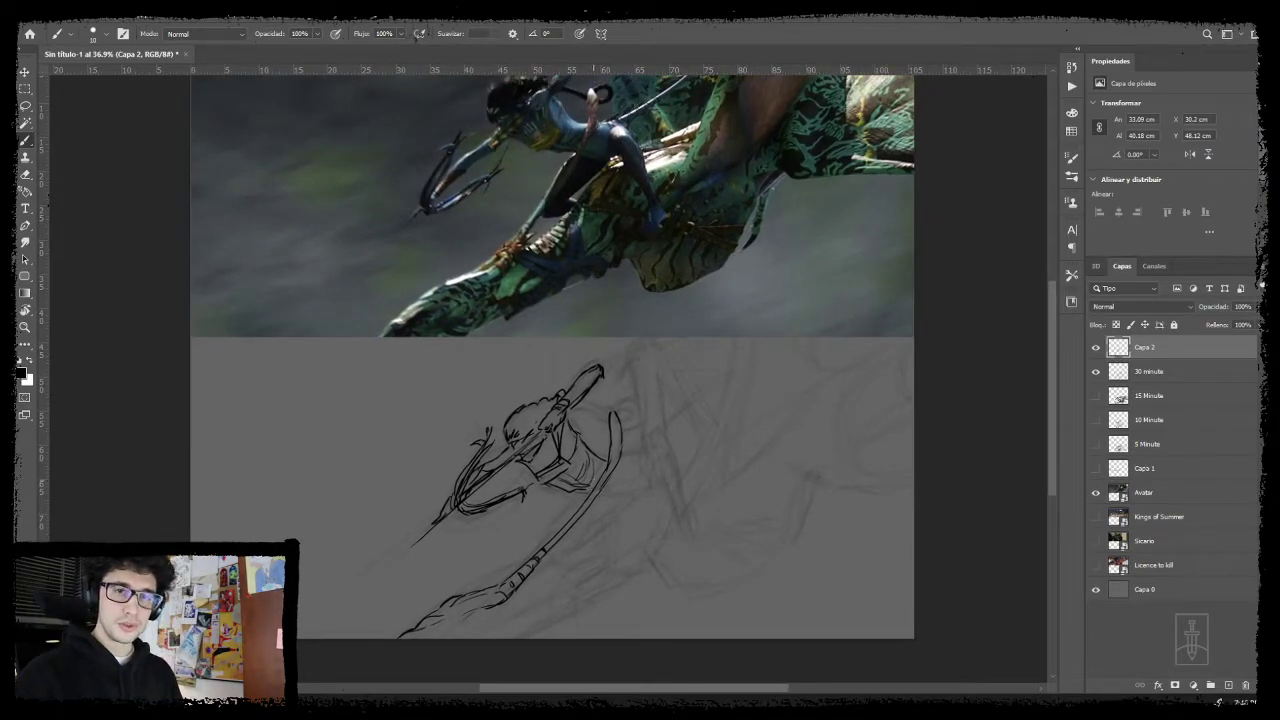
- Ink the rider's upper back contour and the small ring at the top of the braid
drag(578, 470, 506, 443)
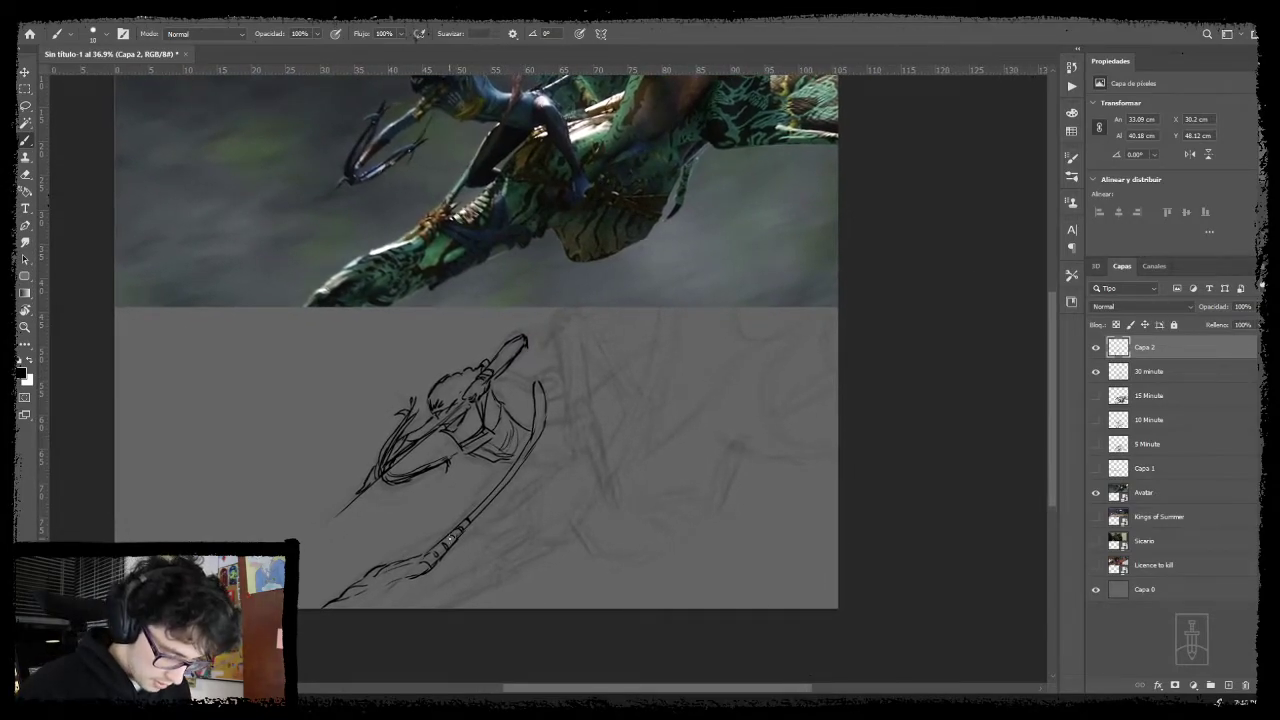
mouse_move(407, 553)
mouse_down()
mouse_move(462, 520)
mouse_move(421, 552)
mouse_up()
mouse_move(520, 524)
mouse_down()
mouse_move(443, 543)
mouse_move(454, 522)
mouse_up()
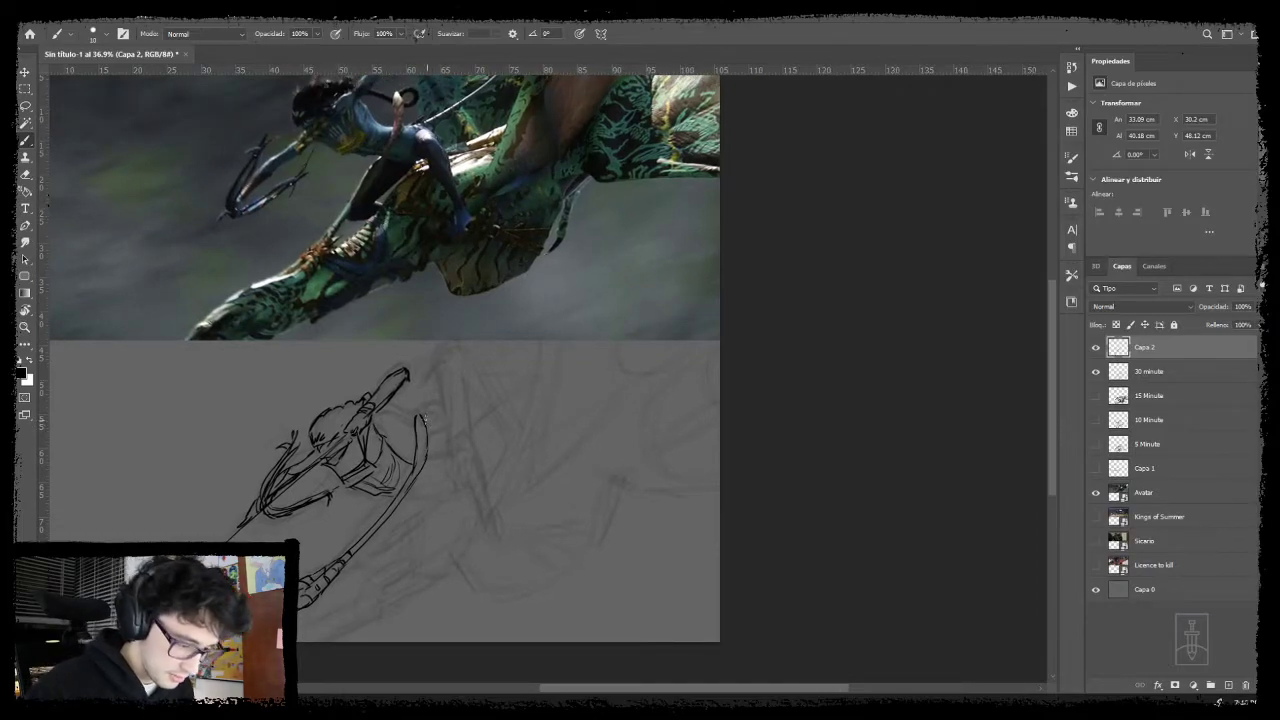
mouse_move(418, 438)
mouse_down()
mouse_move(420, 420)
mouse_move(416, 463)
mouse_up()
key(ctrl+z)
drag(459, 414, 464, 459)
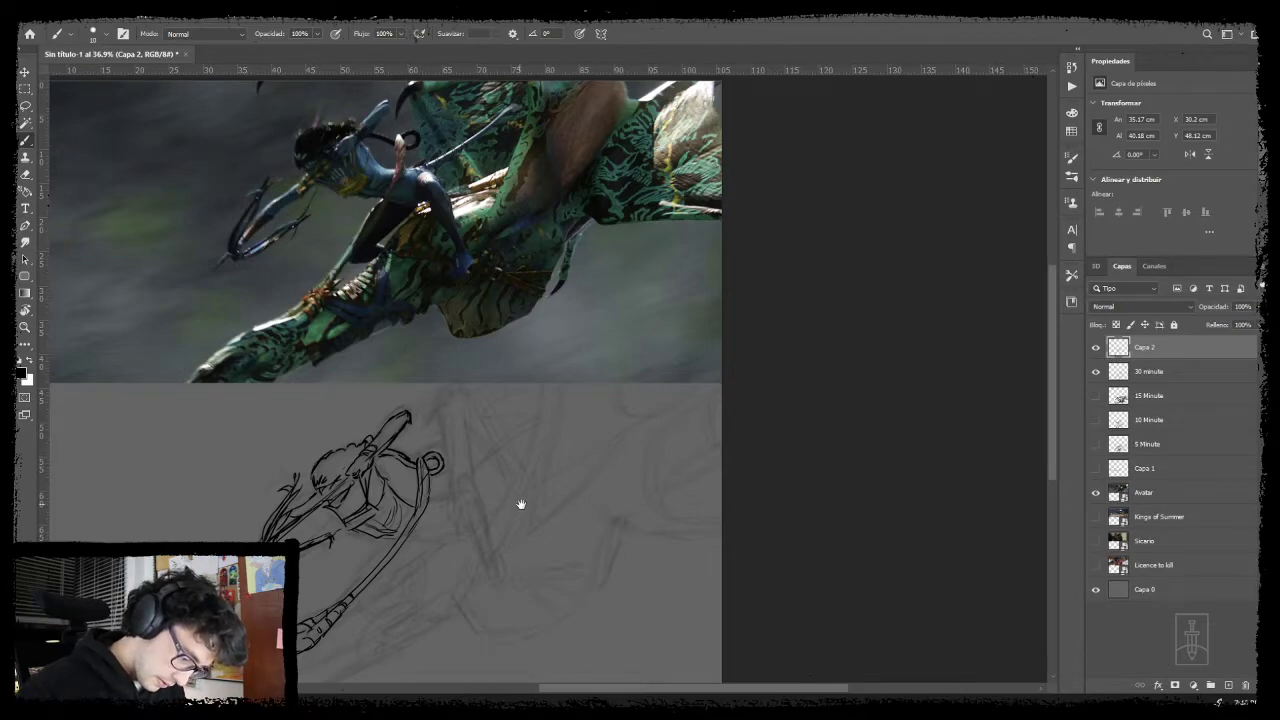
- Ink the rider's lower torso line, bent knee, lower leg and foot
drag(520, 506, 586, 455)
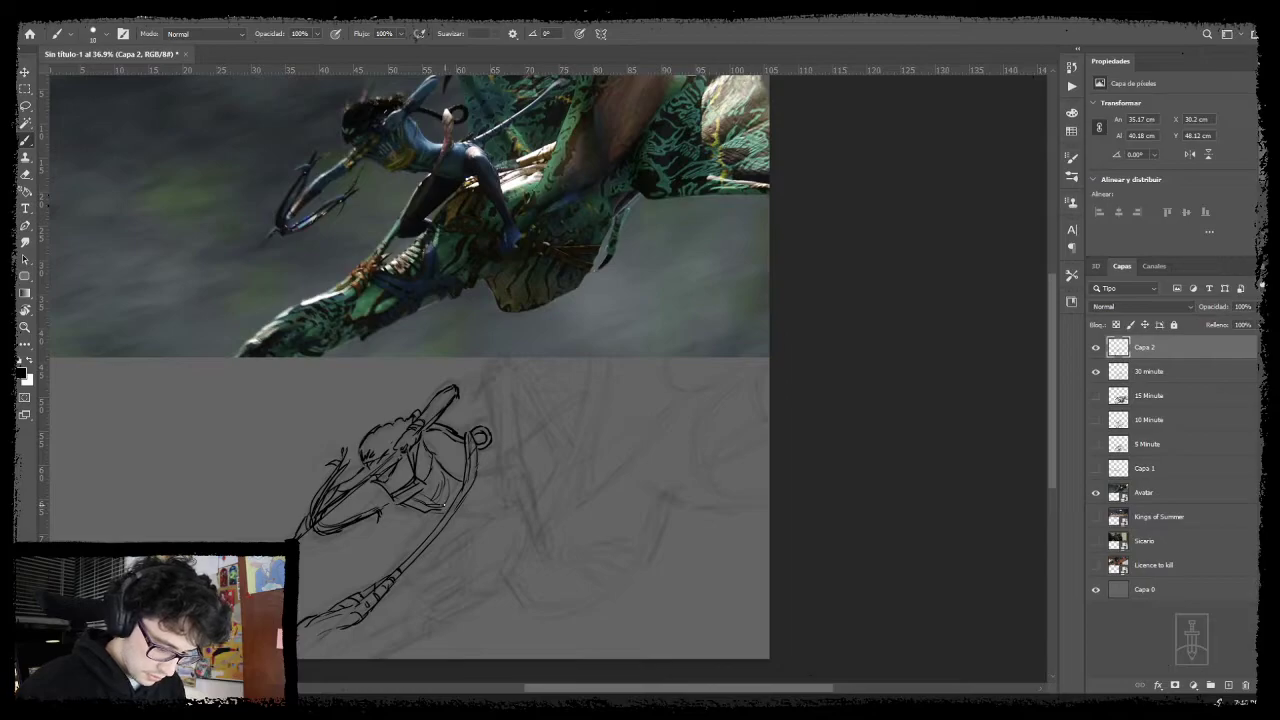
drag(502, 498, 491, 500)
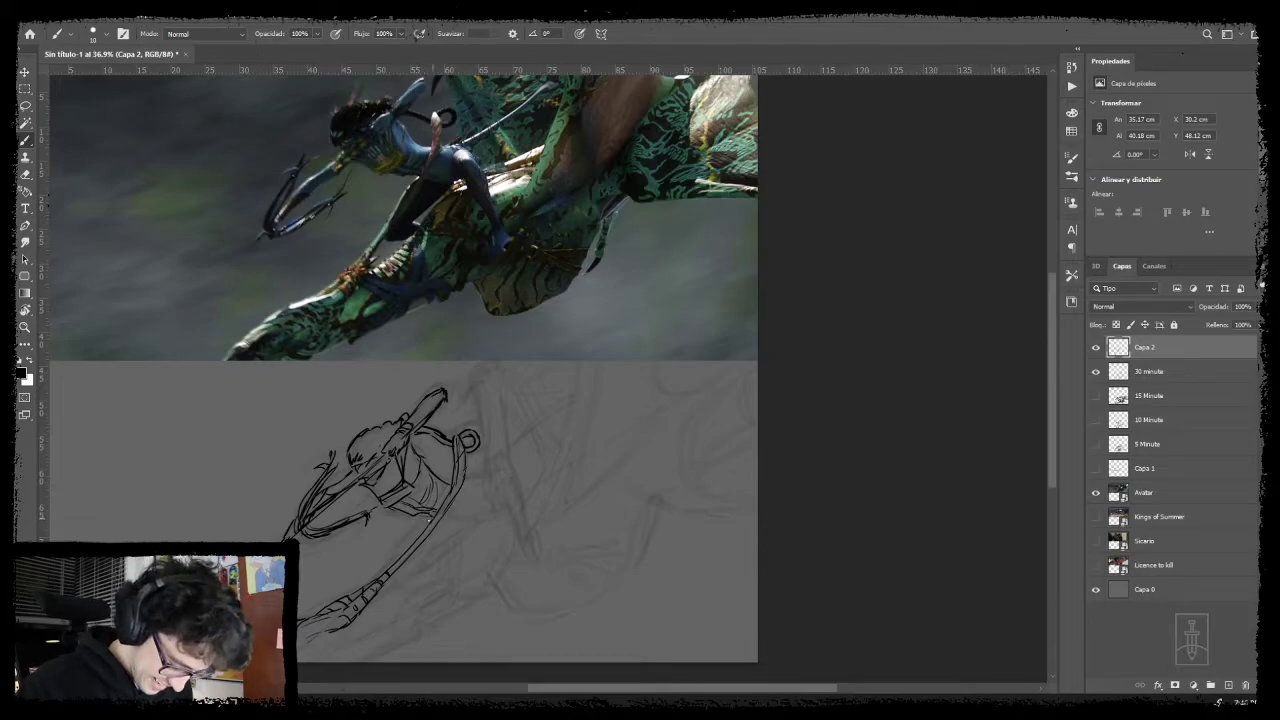
mouse_move(427, 521)
mouse_down()
mouse_move(401, 547)
mouse_move(435, 506)
mouse_up()
key(ctrl+z)
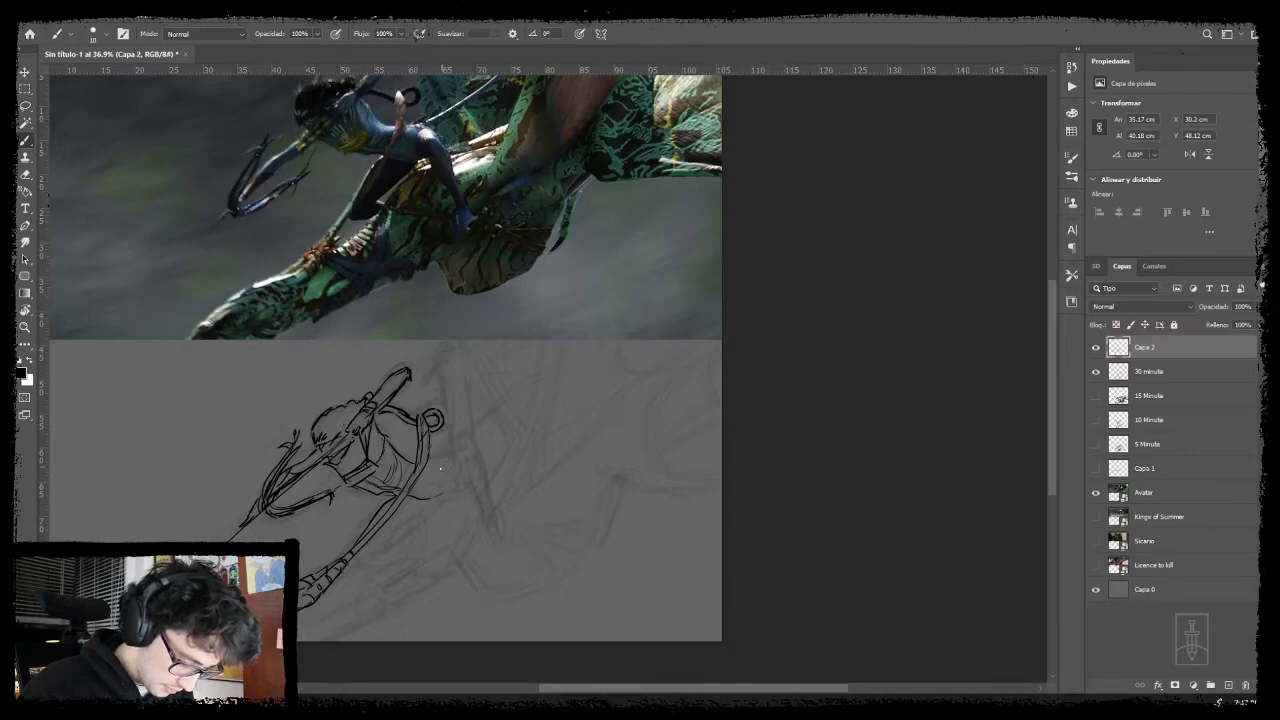
mouse_move(441, 490)
mouse_down()
mouse_move(448, 453)
mouse_move(462, 449)
mouse_move(453, 456)
mouse_up()
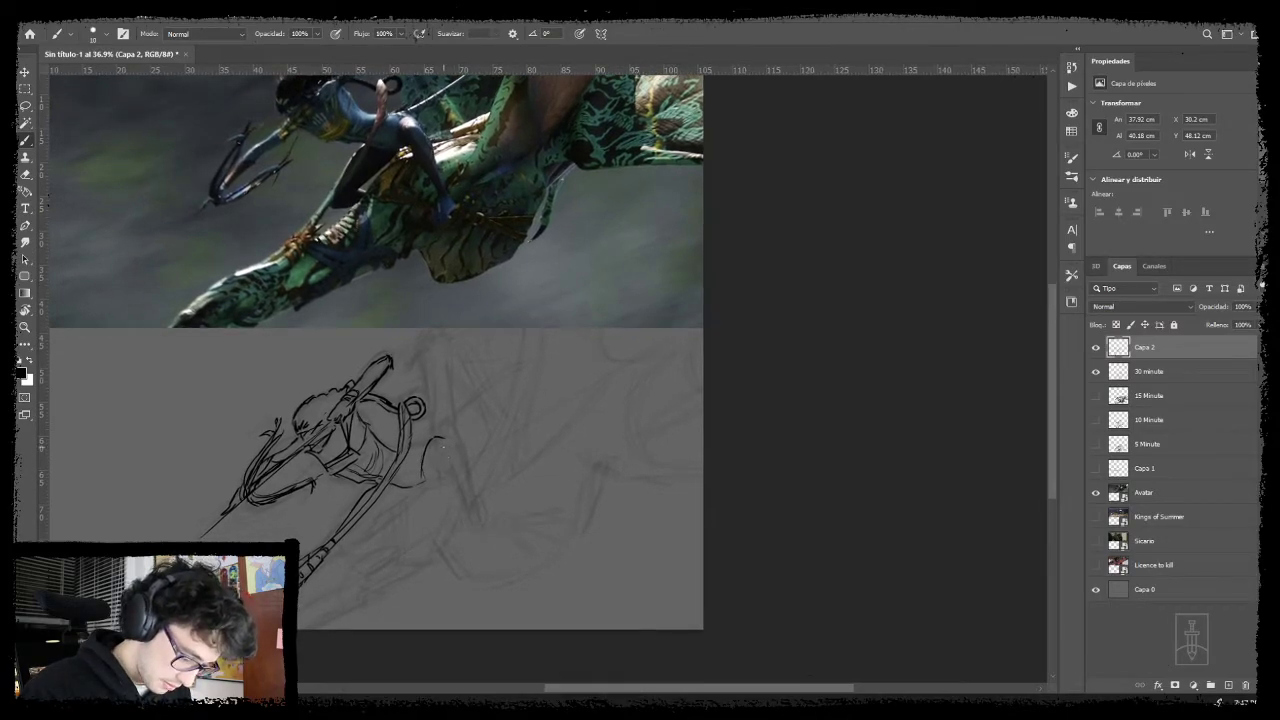
drag(452, 451, 475, 505)
mouse_move(441, 458)
mouse_down()
mouse_move(487, 541)
mouse_move(474, 497)
mouse_move(485, 526)
mouse_move(467, 547)
mouse_move(482, 533)
mouse_move(464, 496)
mouse_up()
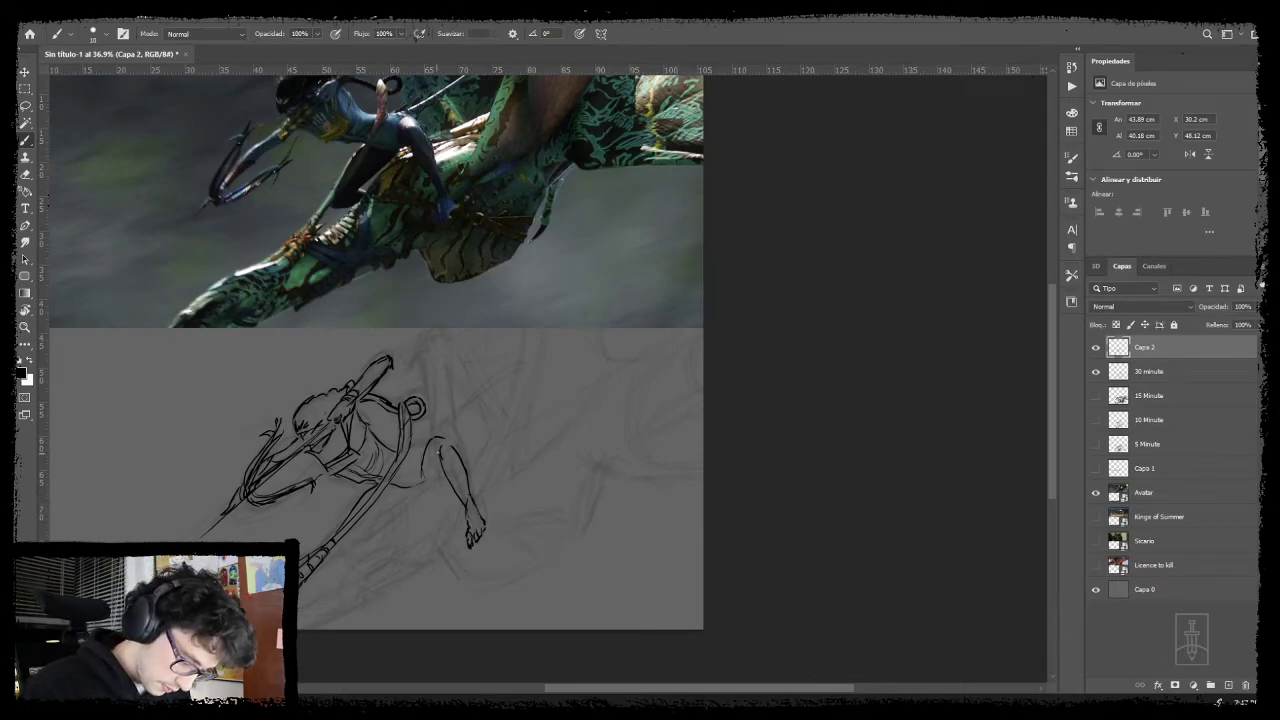
- Ink the small knot at the rider's waist and the long banded tail rising diagonally behind the hip
mouse_move(442, 467)
mouse_down()
mouse_move(448, 477)
mouse_move(430, 473)
mouse_move(474, 446)
mouse_up()
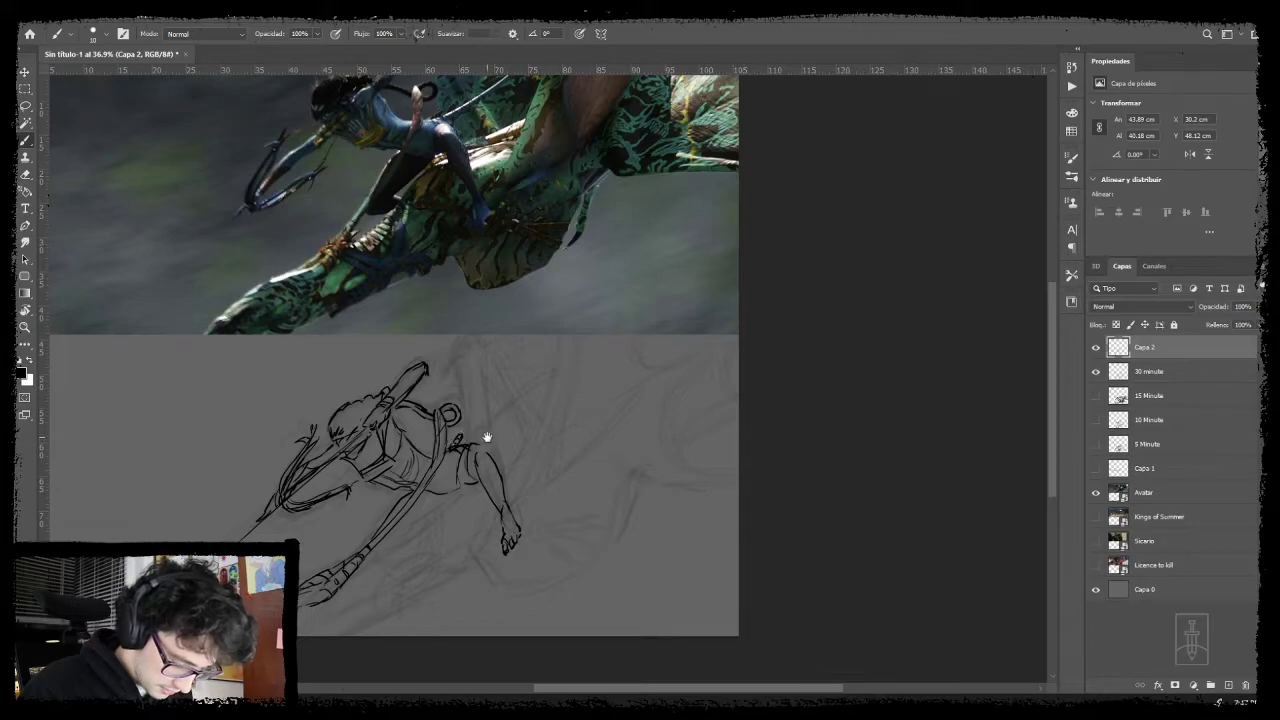
drag(488, 436, 457, 468)
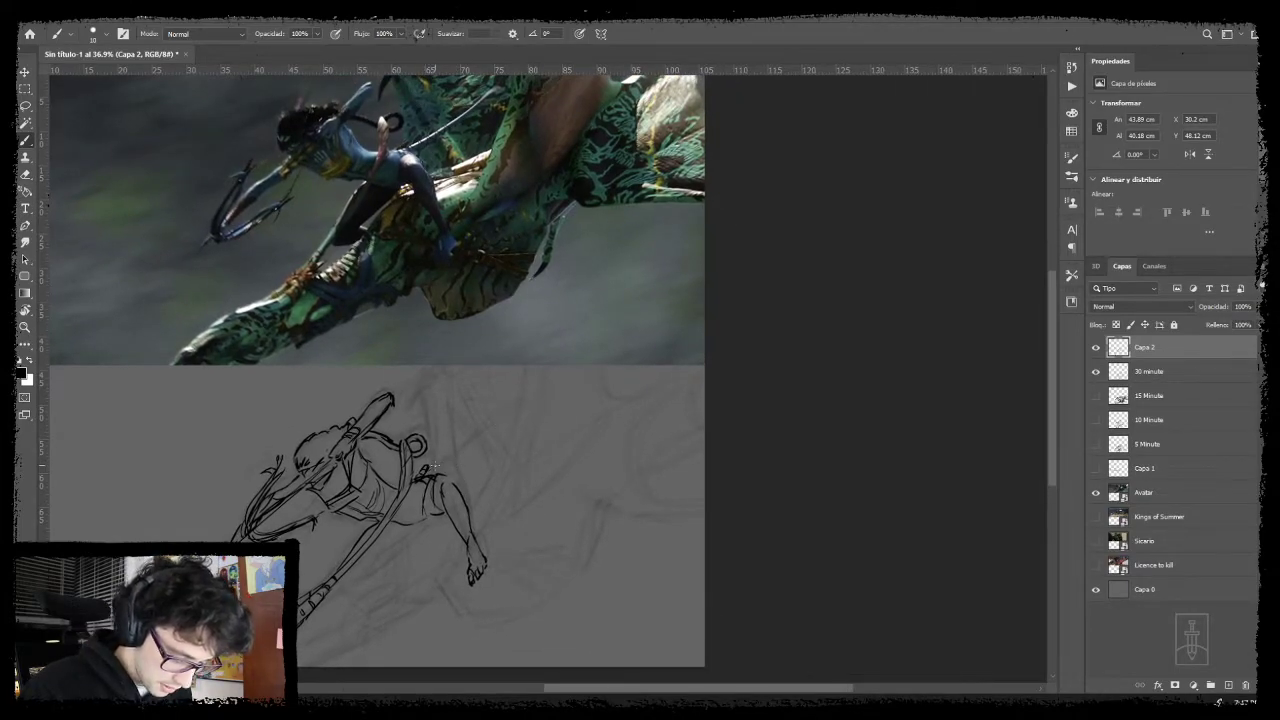
drag(428, 468, 529, 397)
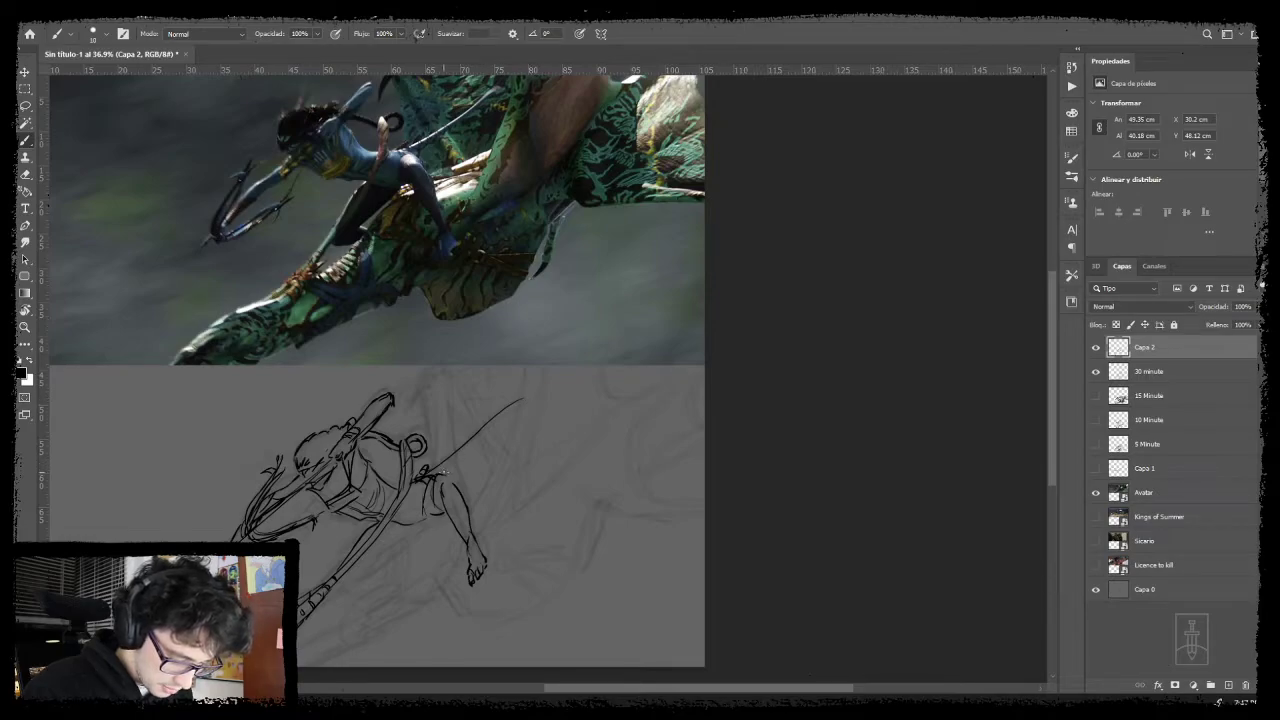
mouse_move(444, 468)
mouse_down()
mouse_move(538, 395)
mouse_move(528, 402)
mouse_up()
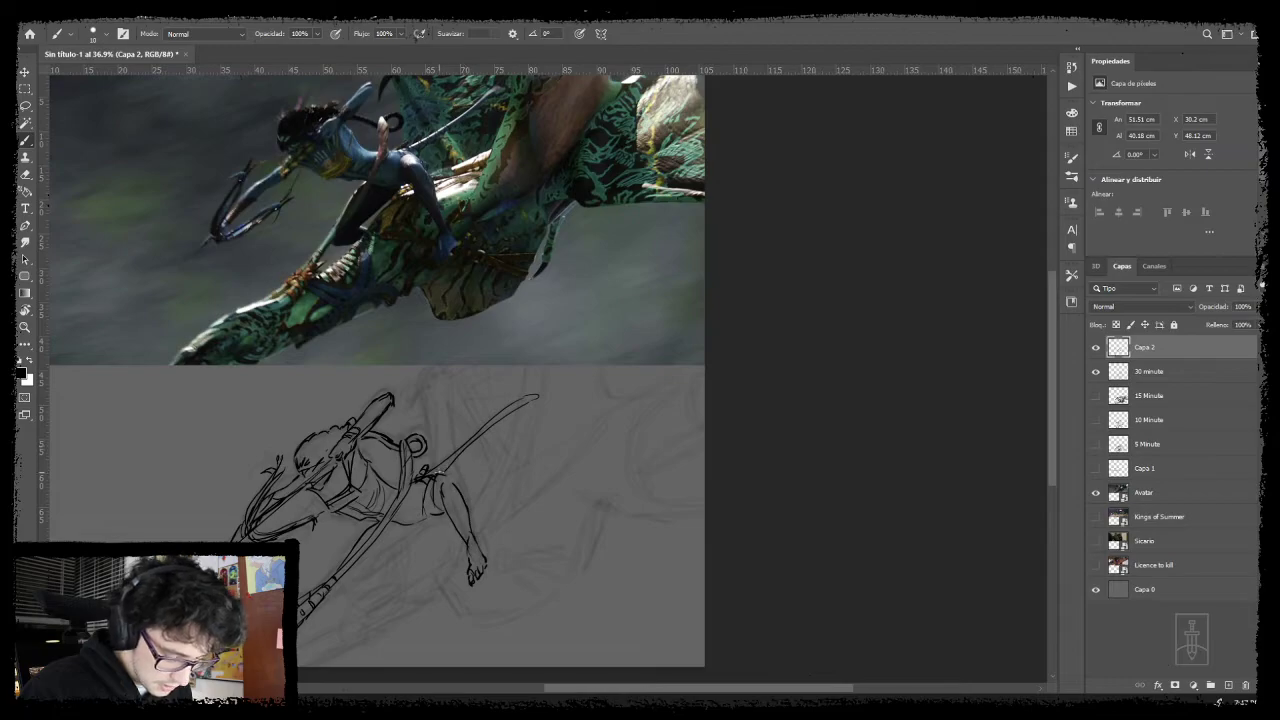
mouse_move(431, 472)
mouse_down()
mouse_move(485, 428)
mouse_move(460, 472)
mouse_move(528, 411)
mouse_move(486, 420)
mouse_up()
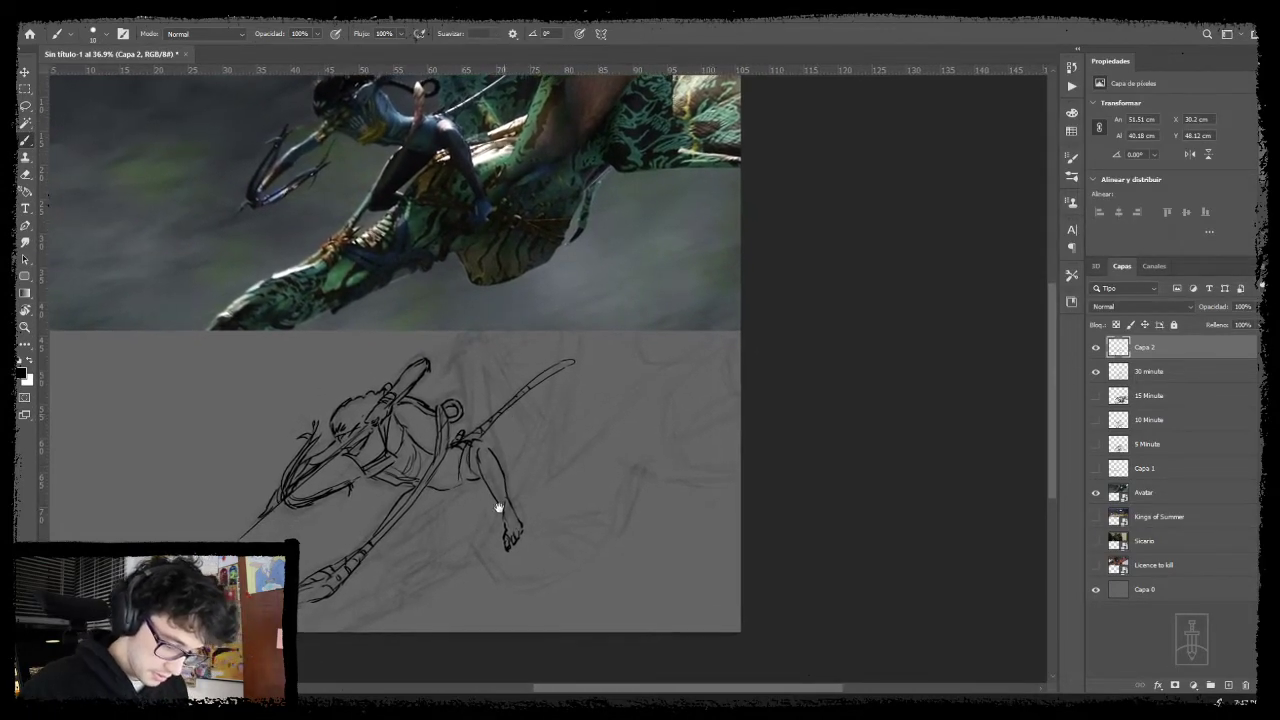
drag(498, 508, 526, 482)
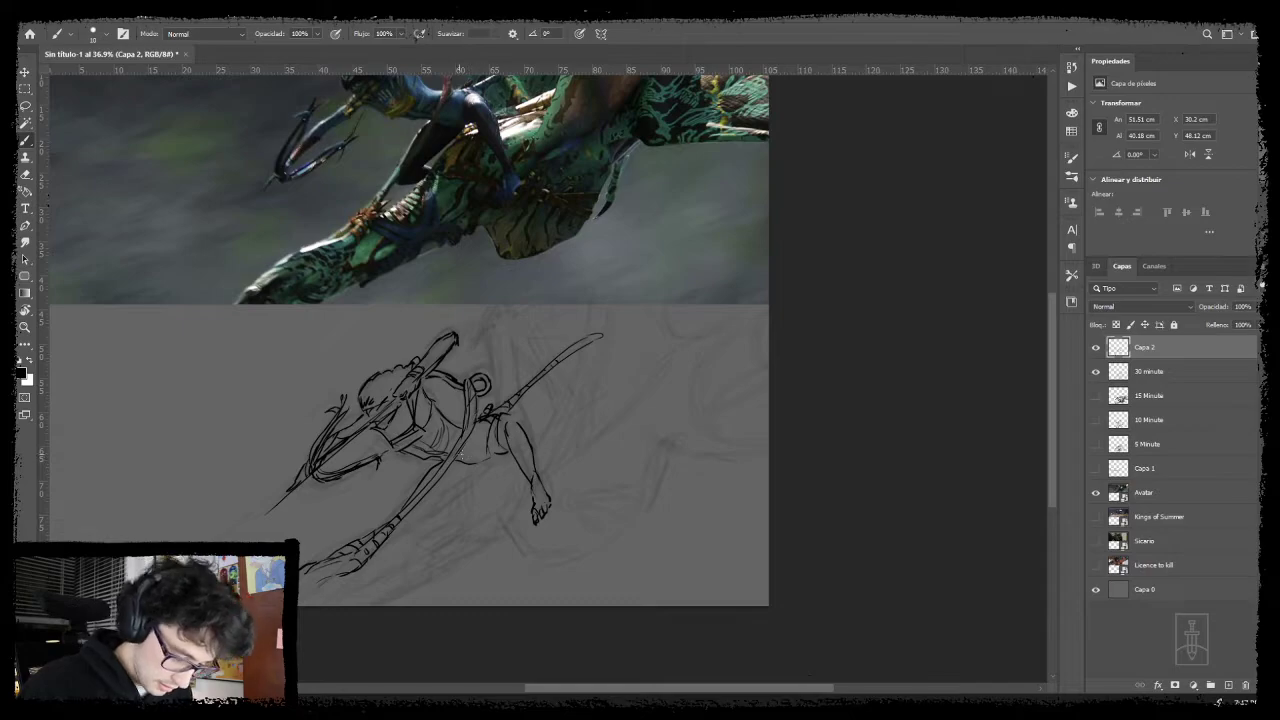
- Ink the underside of the rider's far thigh, running from the hip down toward the long braid
mouse_move(456, 460)
mouse_down()
mouse_move(514, 451)
mouse_move(433, 505)
mouse_up()
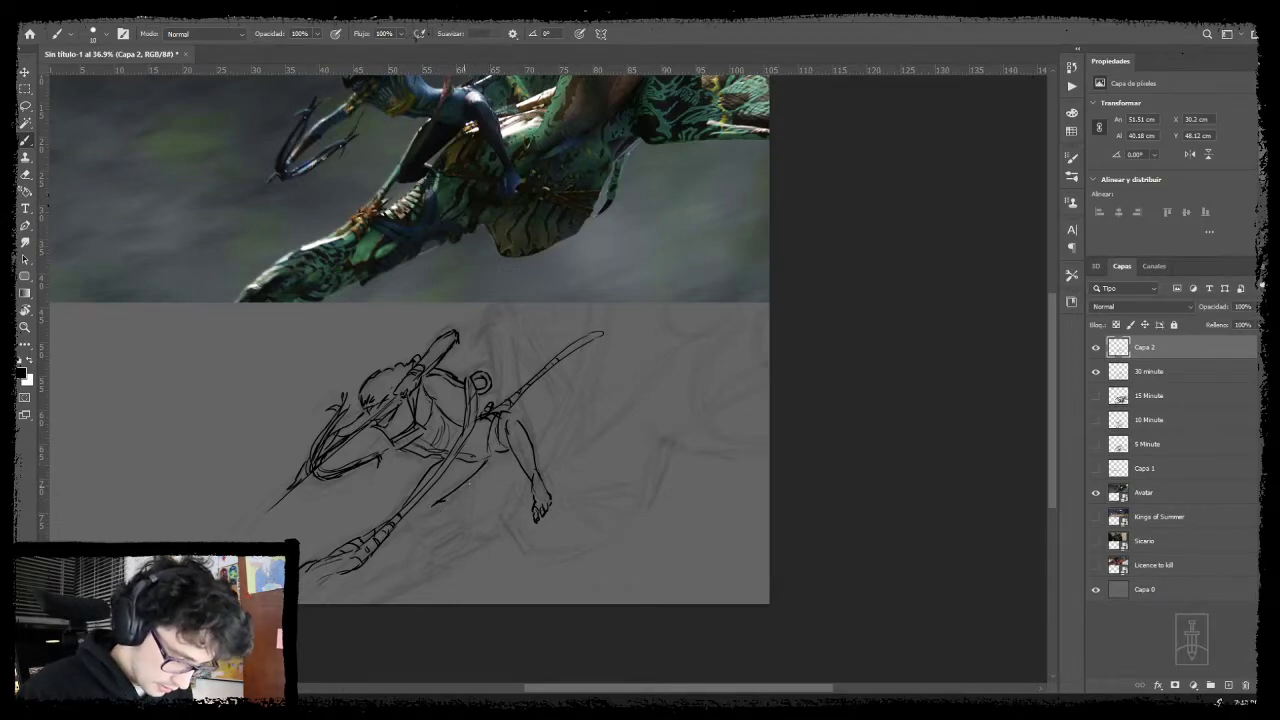
drag(491, 462, 445, 503)
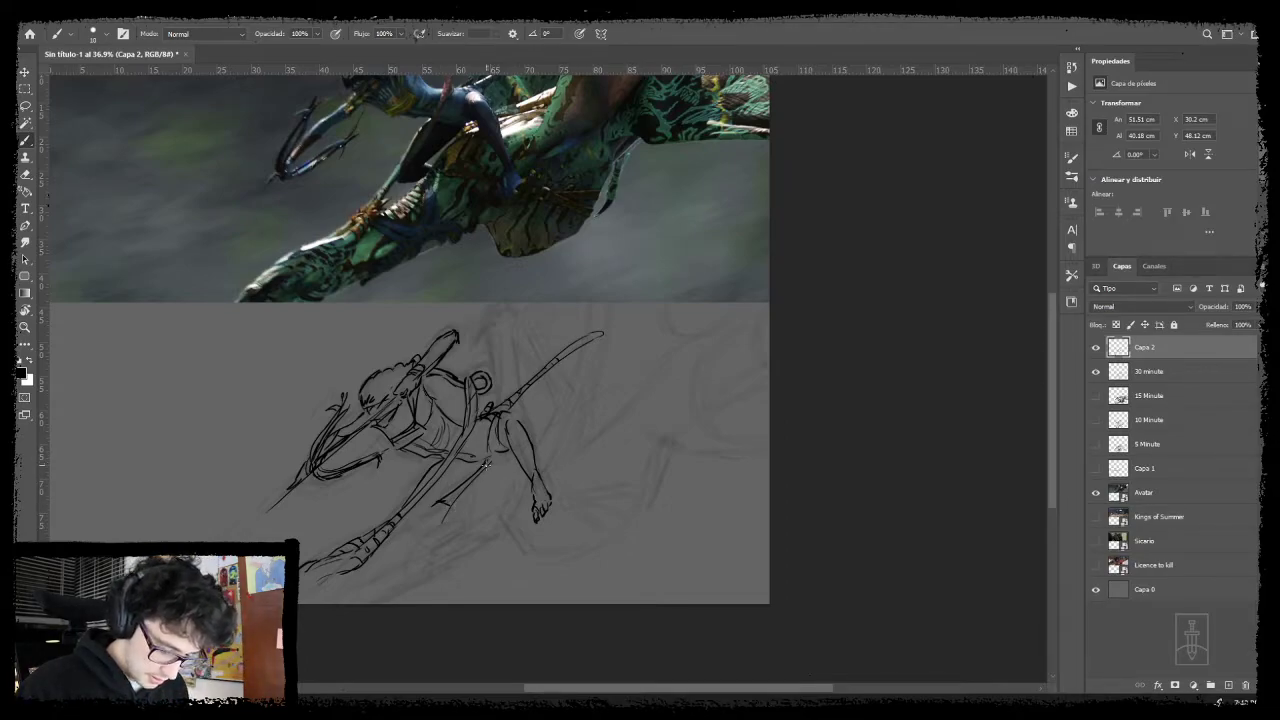
drag(490, 462, 505, 527)
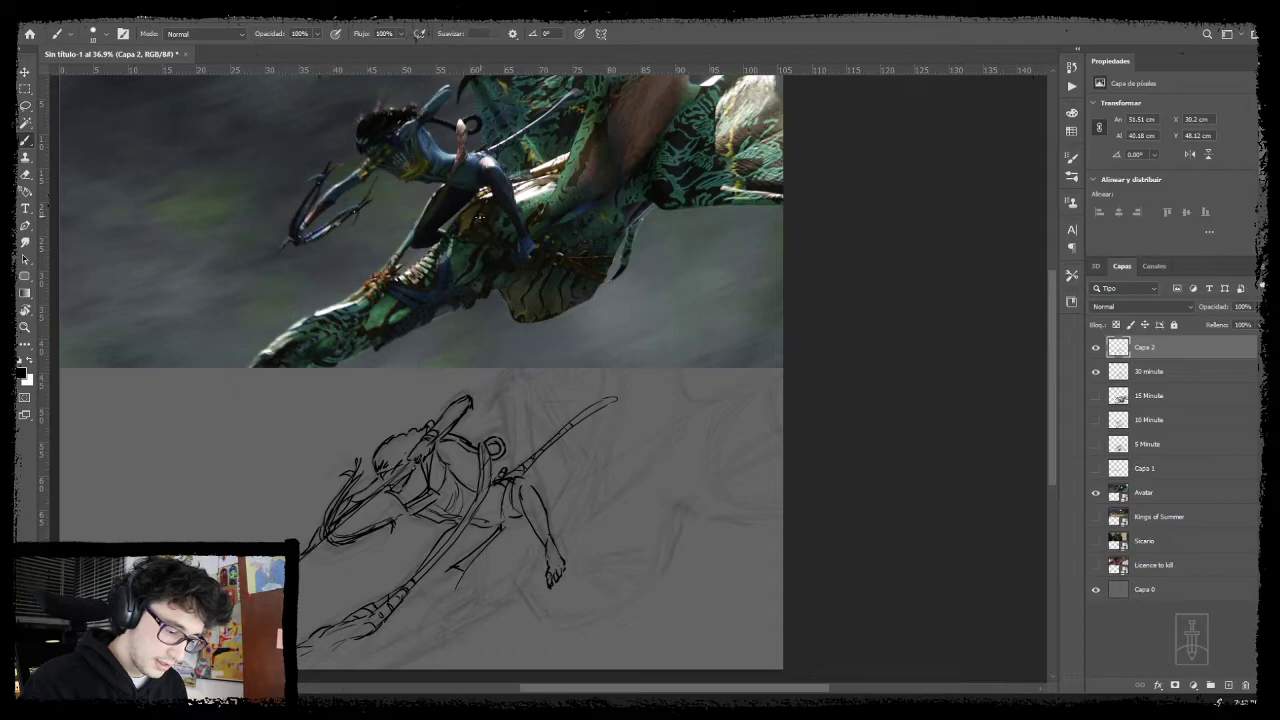
mouse_move(439, 266)
mouse_down()
mouse_move(462, 267)
mouse_move(419, 268)
mouse_up()
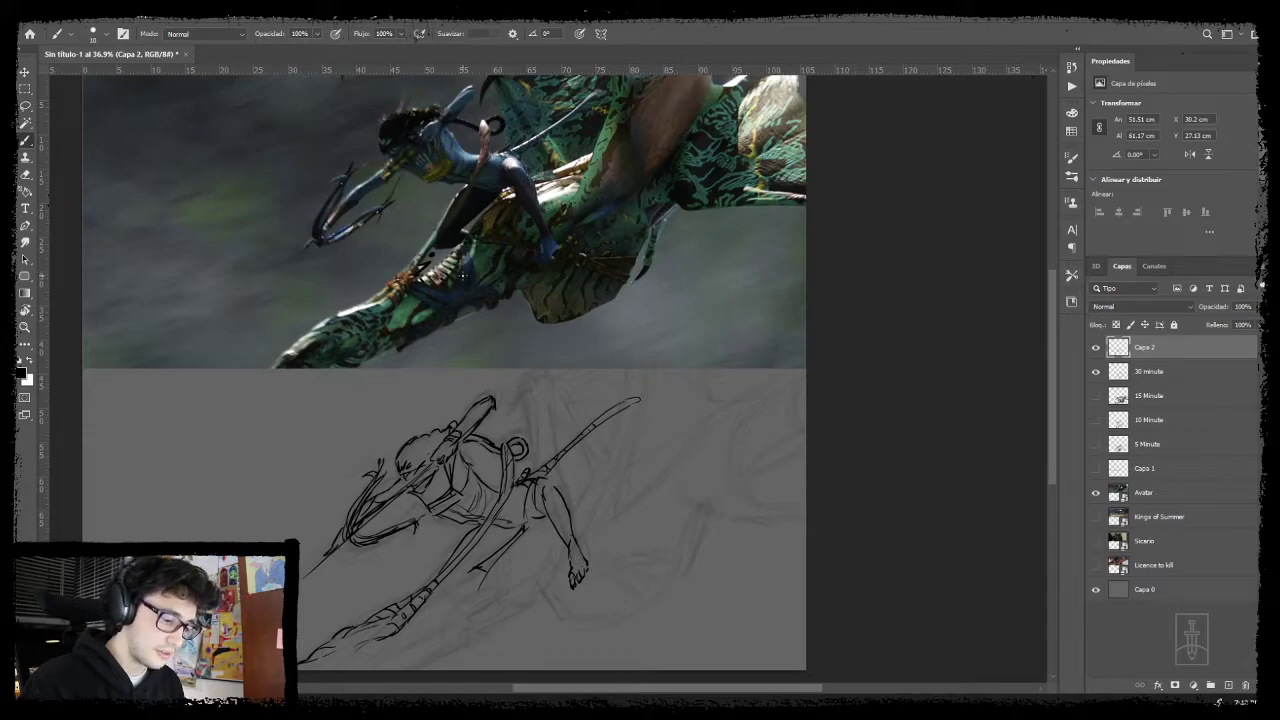
key(ctrl+z)
key(ctrl+z)
- Ink the rider's far lower leg and foot beside the banded braid, erasing and redrawing the lower contour
mouse_move(532, 538)
mouse_down()
mouse_move(552, 430)
mouse_move(540, 431)
mouse_up()
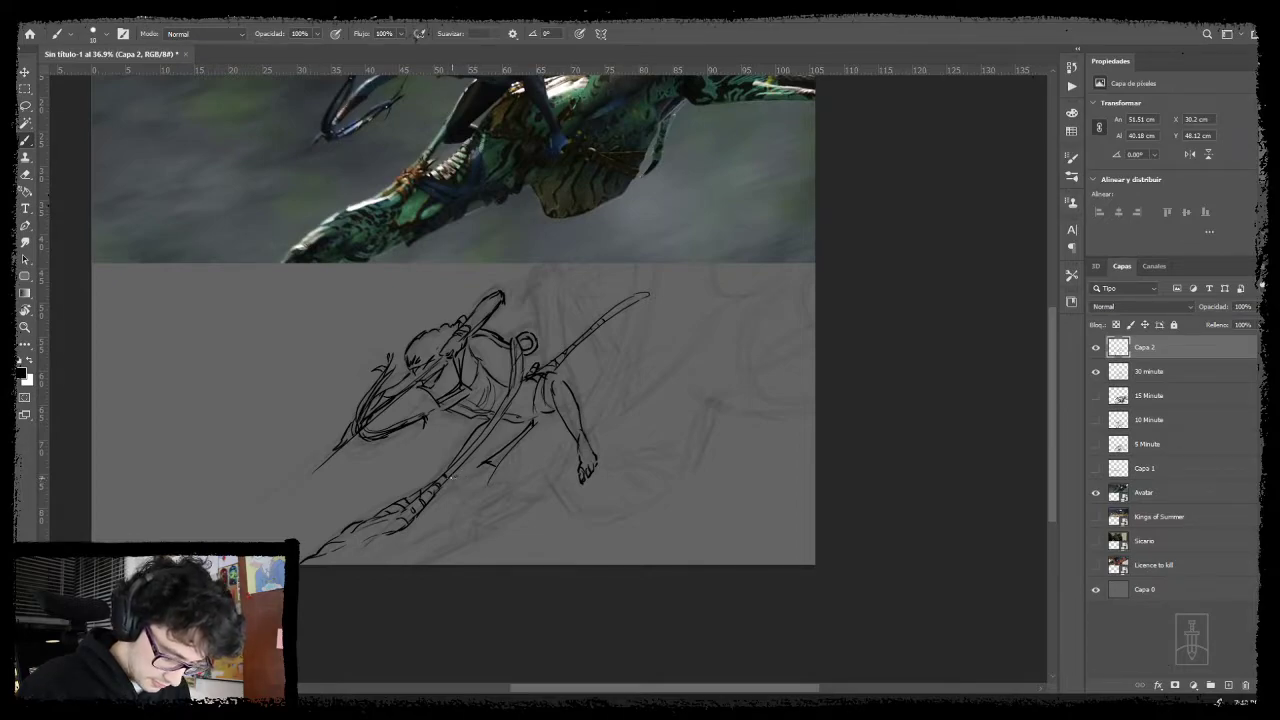
mouse_move(452, 482)
mouse_down()
mouse_move(487, 479)
mouse_move(438, 508)
mouse_up()
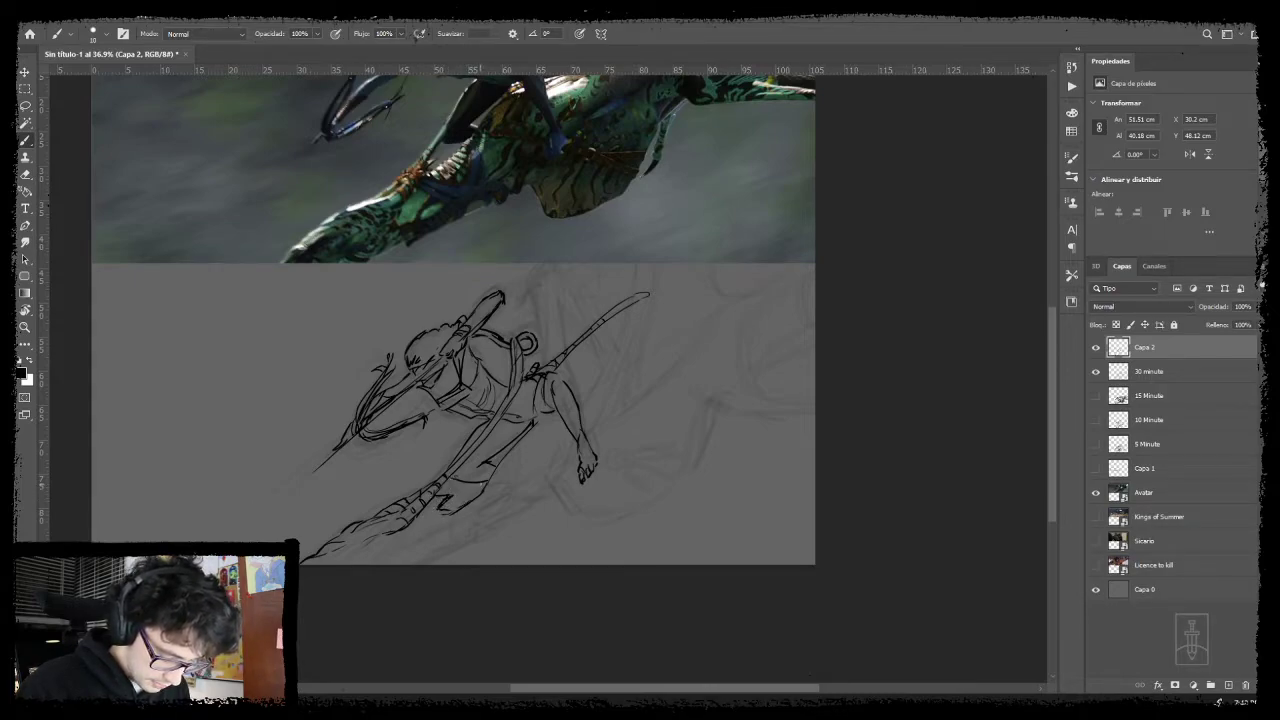
key(e)
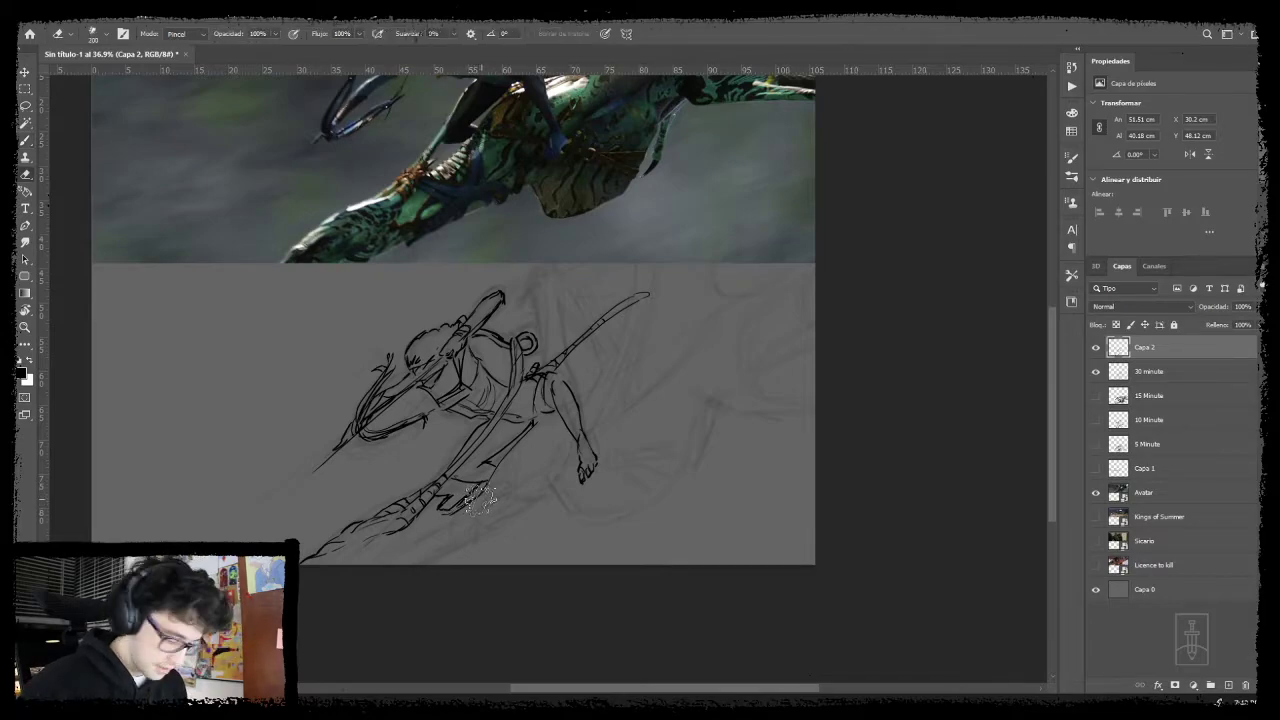
key(b)
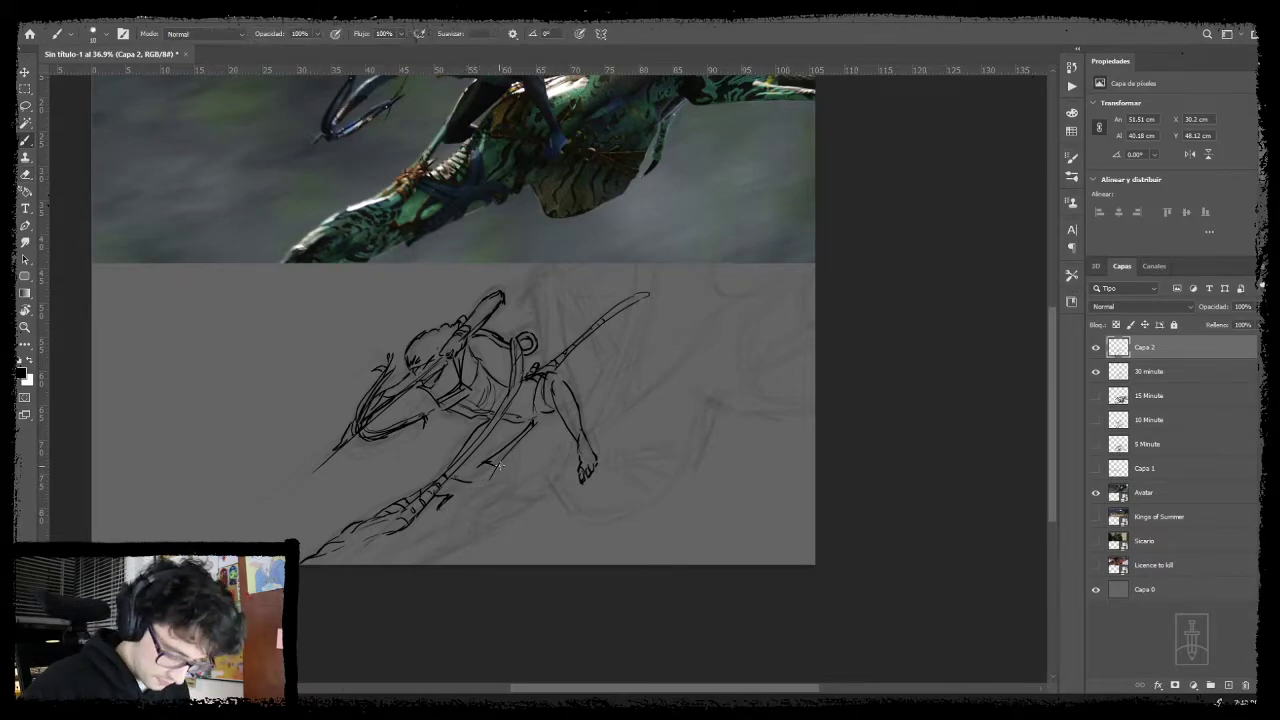
drag(496, 472, 448, 506)
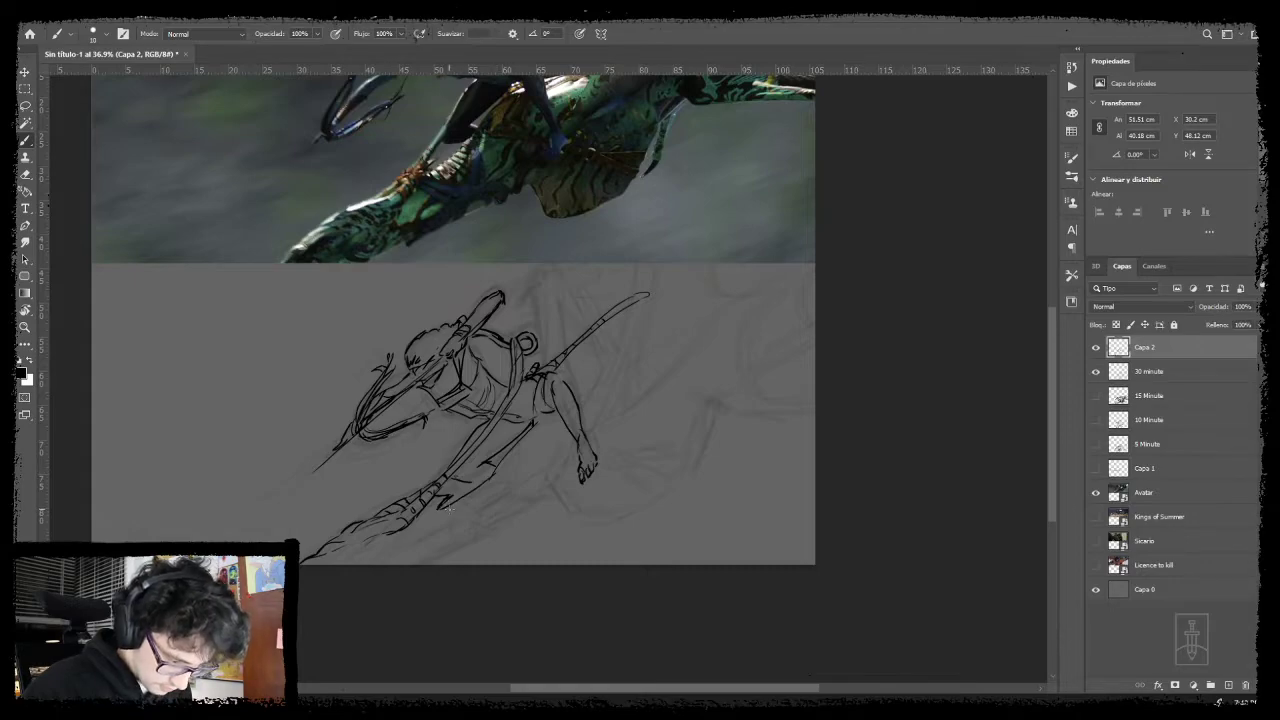
key(e)
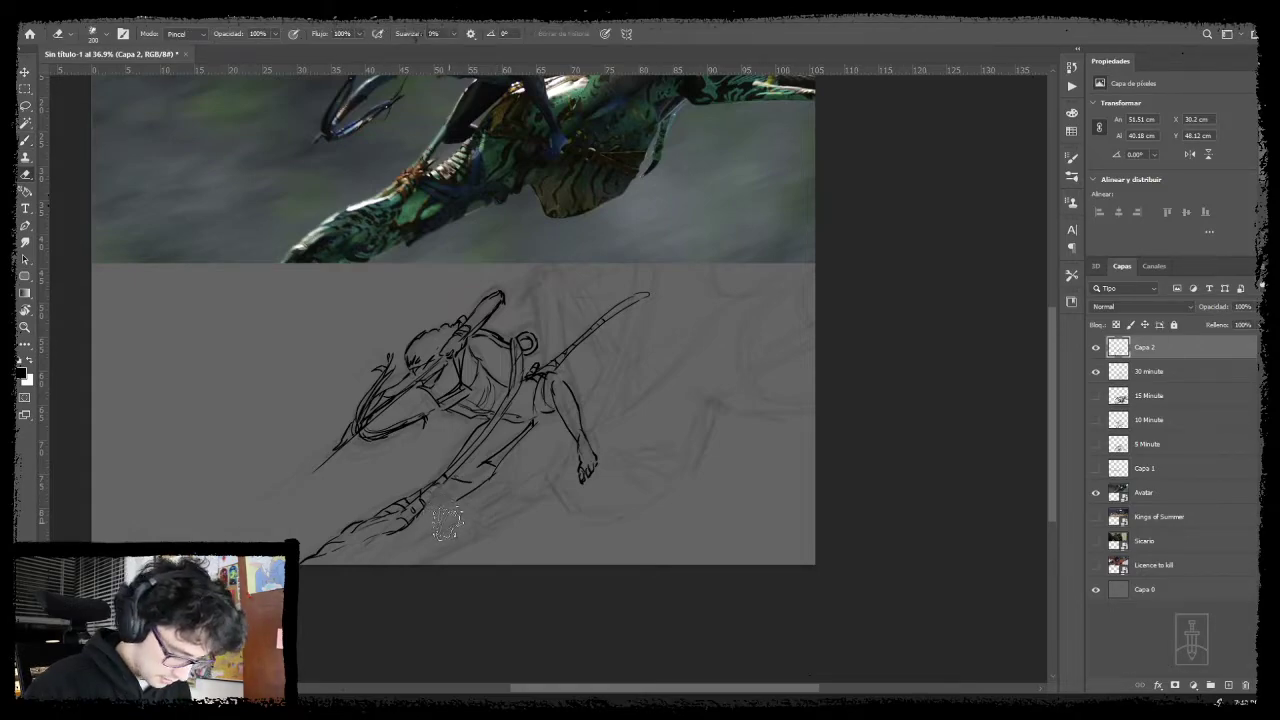
key(b)
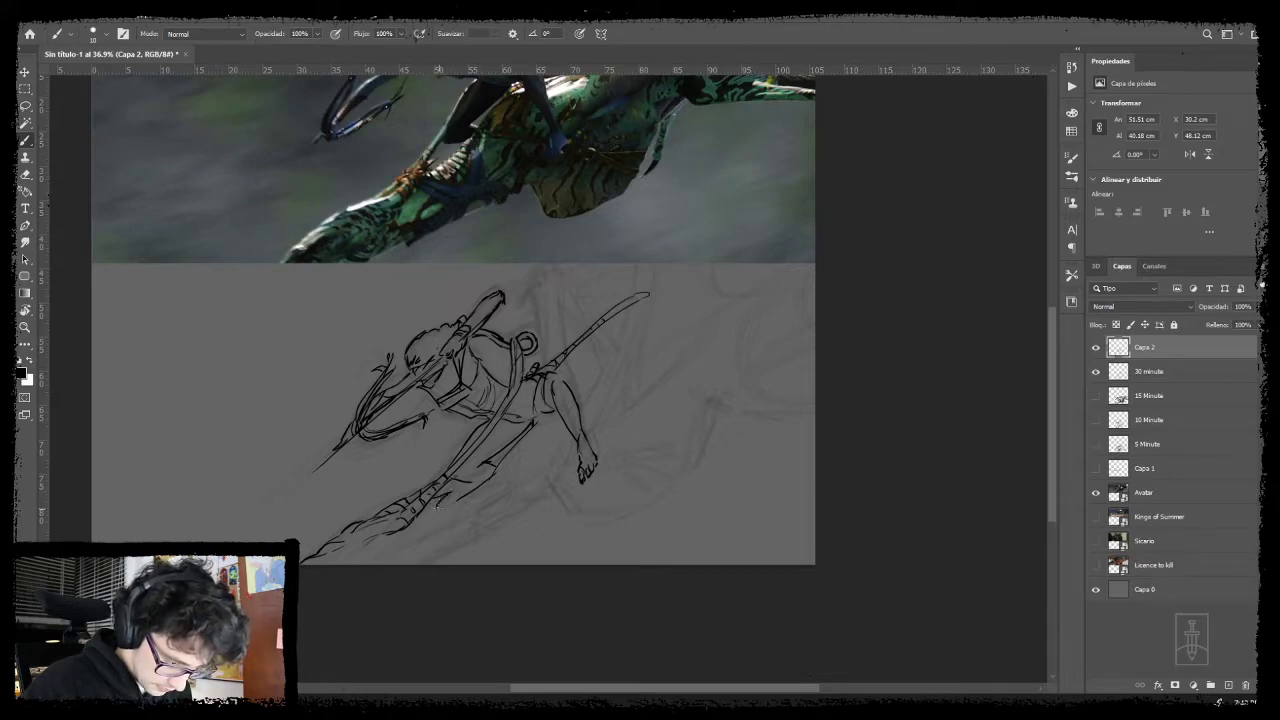
drag(491, 477, 523, 463)
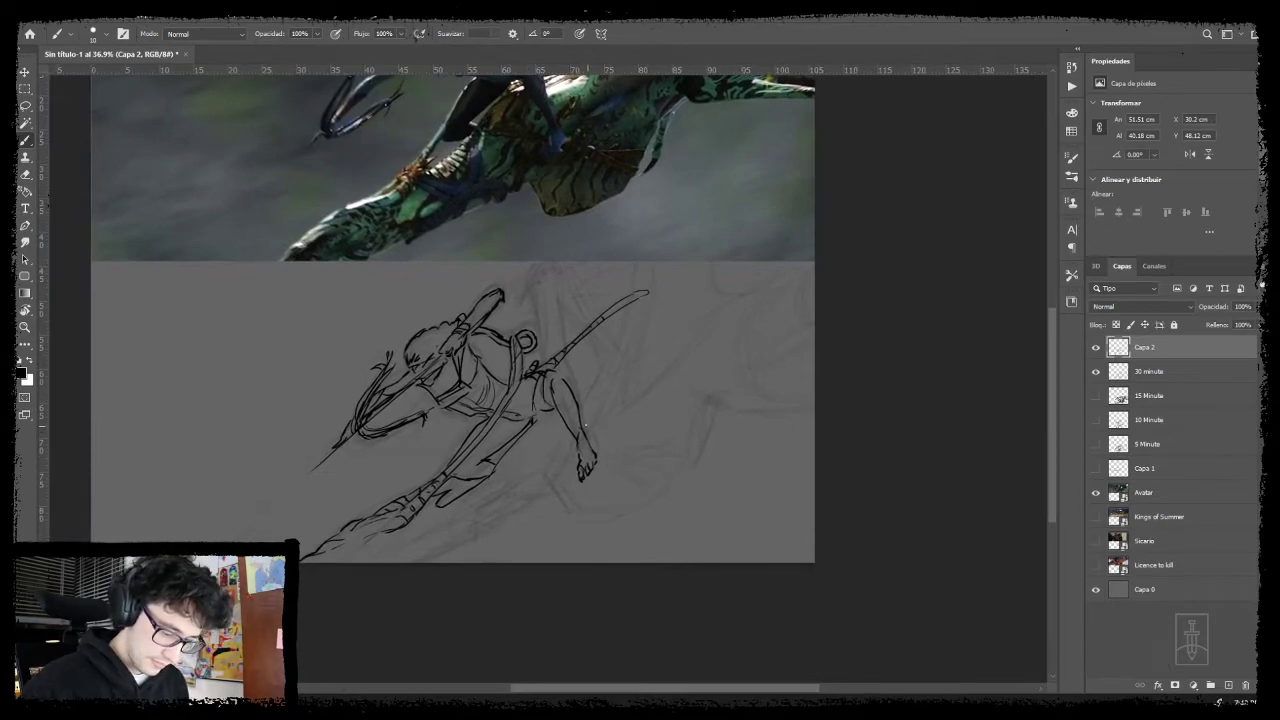
- Ink the curved harness bands around the creature's neck below the rider's far leg, plus the lower neck contour
drag(523, 455, 501, 449)
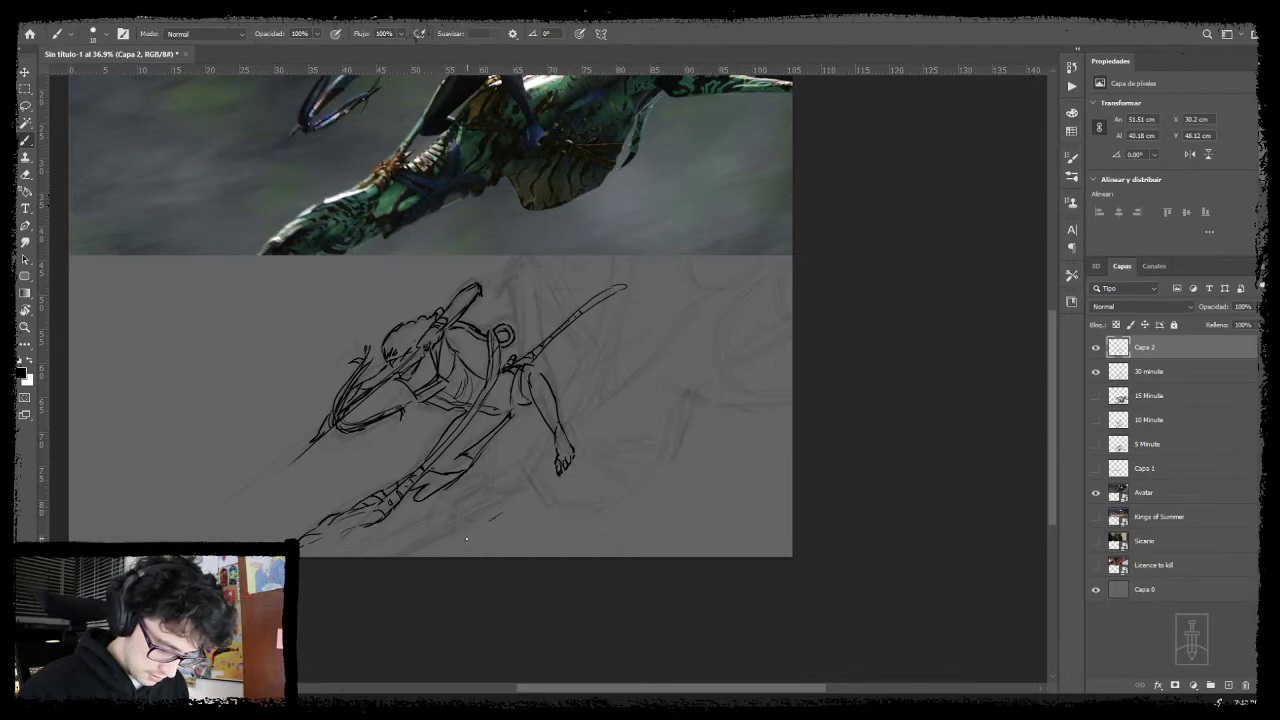
drag(483, 528, 471, 543)
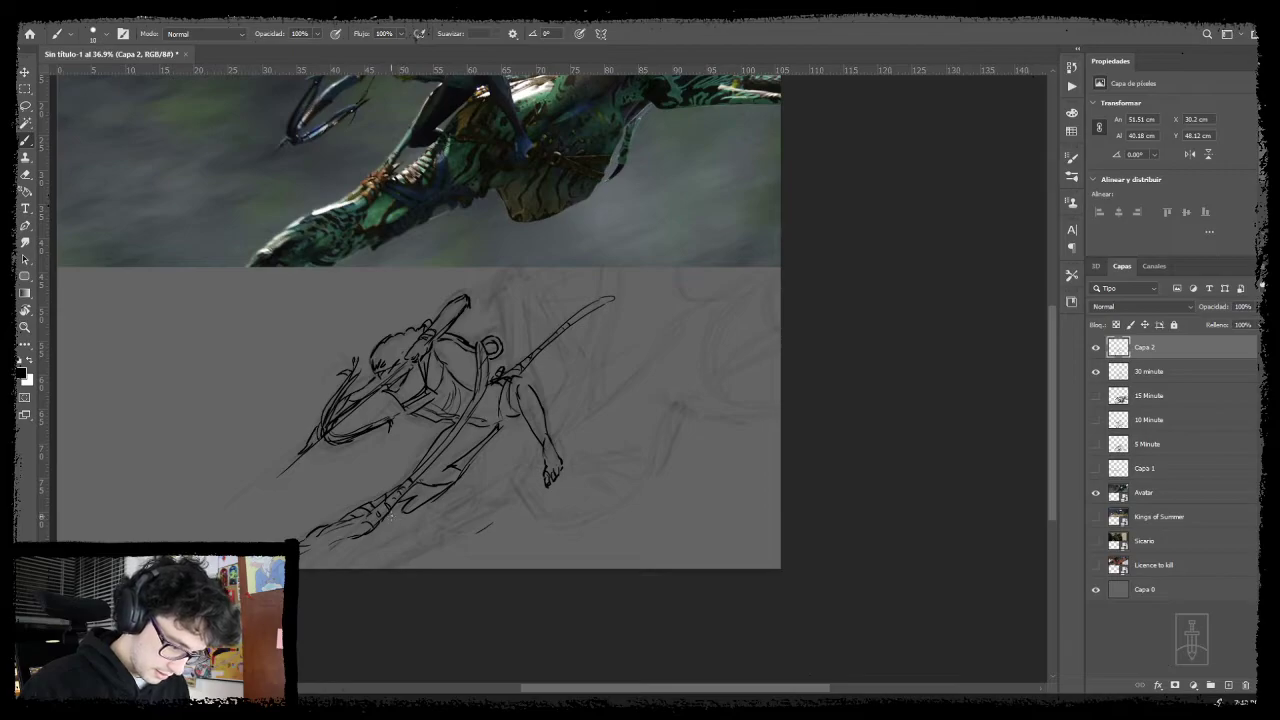
mouse_move(410, 521)
mouse_down()
mouse_move(473, 515)
mouse_move(432, 497)
mouse_up()
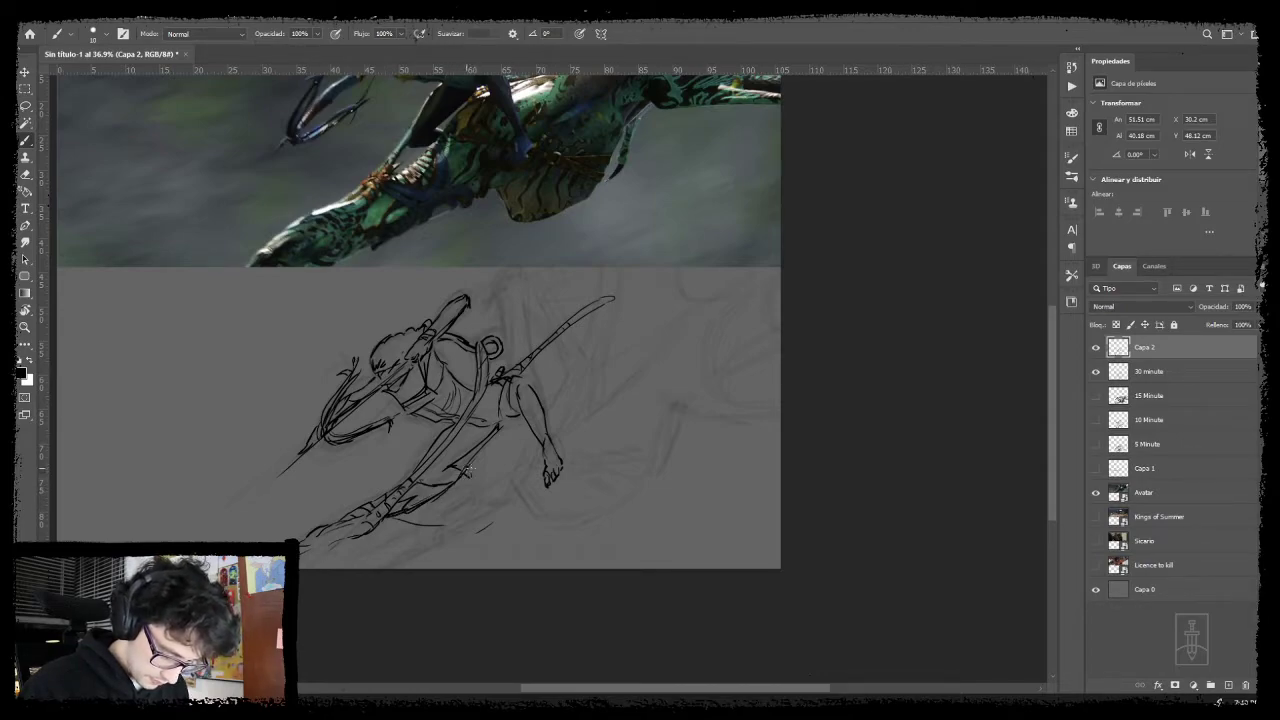
mouse_move(468, 468)
mouse_down()
mouse_move(477, 477)
mouse_move(447, 518)
mouse_move(456, 528)
mouse_up()
key(ctrl+z)
drag(482, 475, 462, 525)
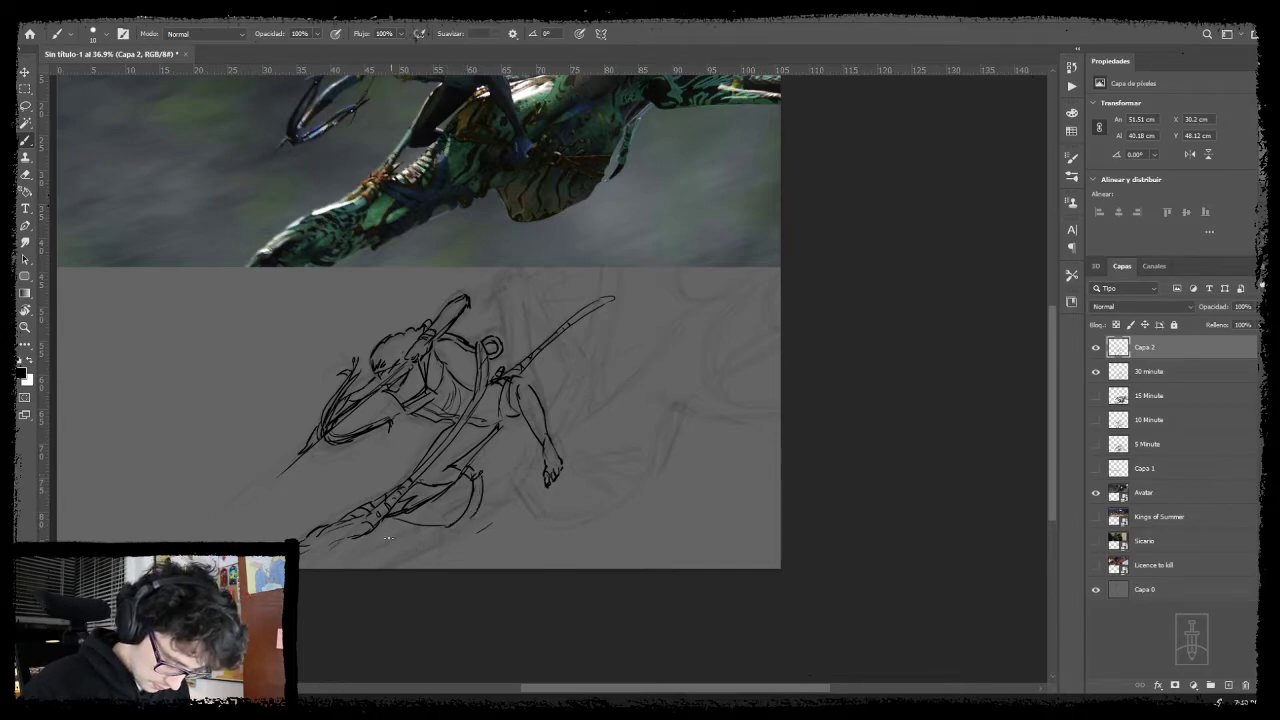
mouse_move(384, 524)
mouse_down()
mouse_move(456, 533)
mouse_move(411, 536)
mouse_move(430, 543)
mouse_move(473, 528)
mouse_move(440, 537)
mouse_up()
mouse_move(446, 533)
mouse_down()
mouse_move(500, 501)
mouse_move(498, 525)
mouse_move(464, 526)
mouse_move(410, 568)
mouse_up()
drag(516, 490, 530, 506)
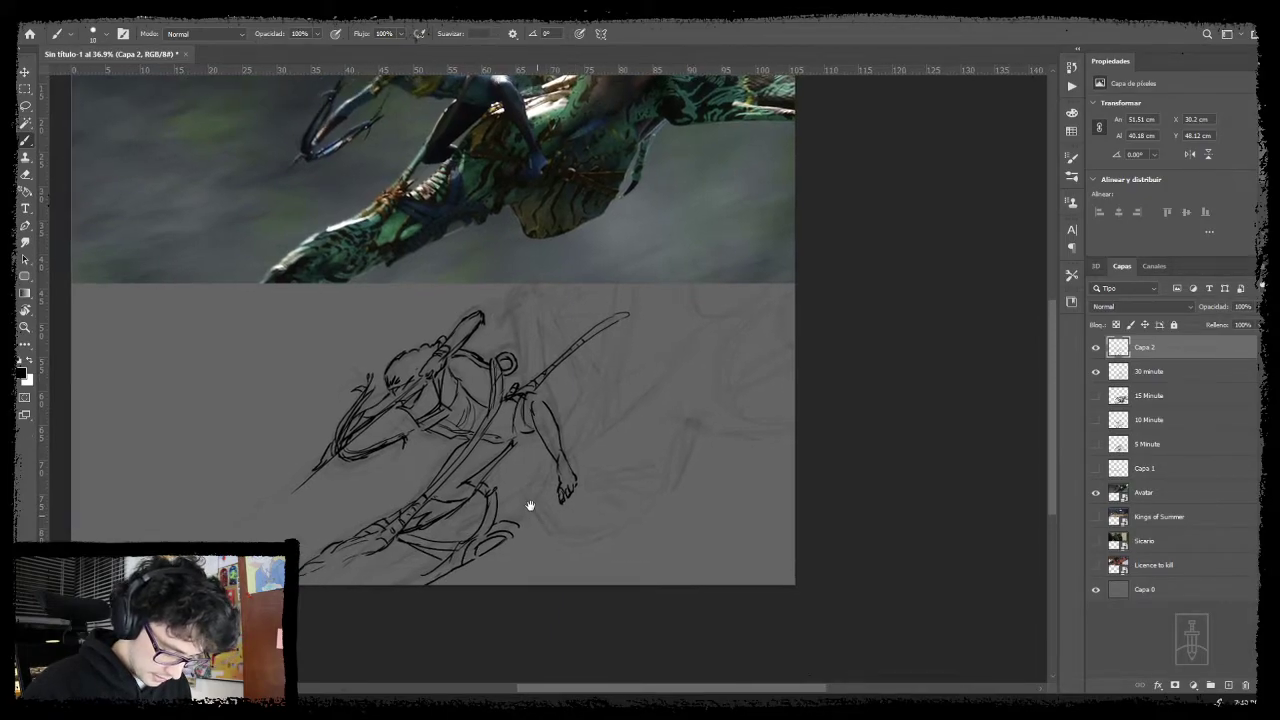
- Undo the last stroke and ink fold lines along the creature's lower neck and jaw
key(ctrl+z)
mouse_move(455, 551)
mouse_down()
mouse_move(446, 574)
mouse_move(468, 553)
mouse_up()
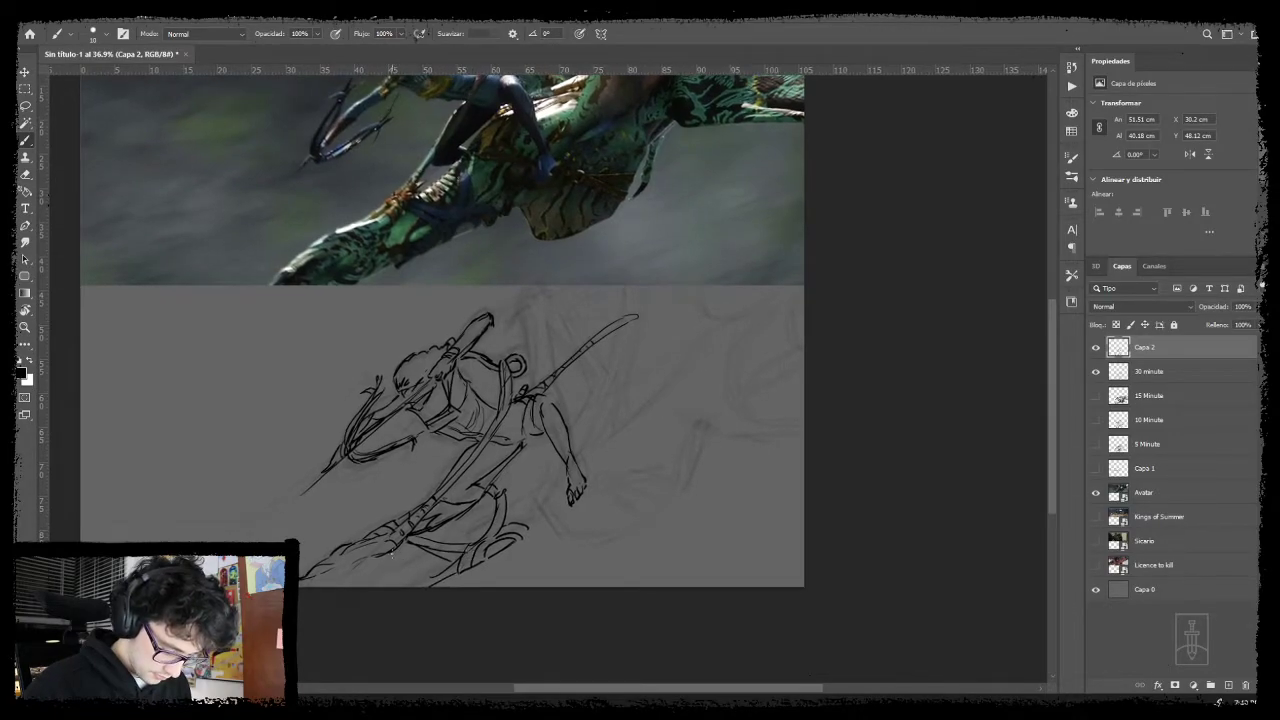
mouse_move(384, 565)
mouse_down()
mouse_move(320, 585)
mouse_move(362, 563)
mouse_up()
mouse_move(343, 576)
mouse_down()
mouse_move(367, 571)
mouse_move(331, 581)
mouse_move(404, 567)
mouse_up()
- Ink the creature's hanging chest flap and the tied strap bundle extending behind the rider's near foot
drag(577, 490, 454, 560)
mouse_move(362, 626)
mouse_down()
mouse_move(432, 577)
mouse_move(414, 595)
mouse_move(436, 549)
mouse_up()
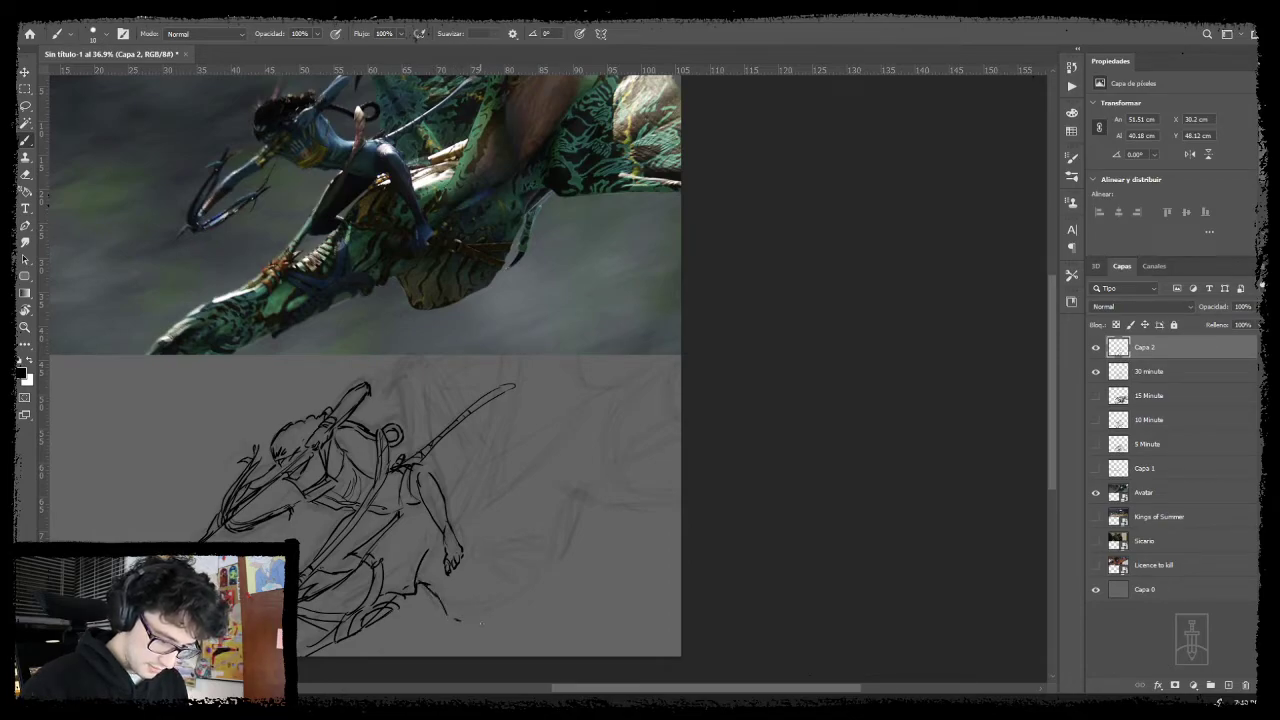
mouse_move(472, 618)
mouse_down()
mouse_move(554, 563)
mouse_move(544, 581)
mouse_move(543, 563)
mouse_move(492, 552)
mouse_move(553, 555)
mouse_move(528, 570)
mouse_move(492, 564)
mouse_move(541, 581)
mouse_move(450, 560)
mouse_move(467, 554)
mouse_move(434, 580)
mouse_up()
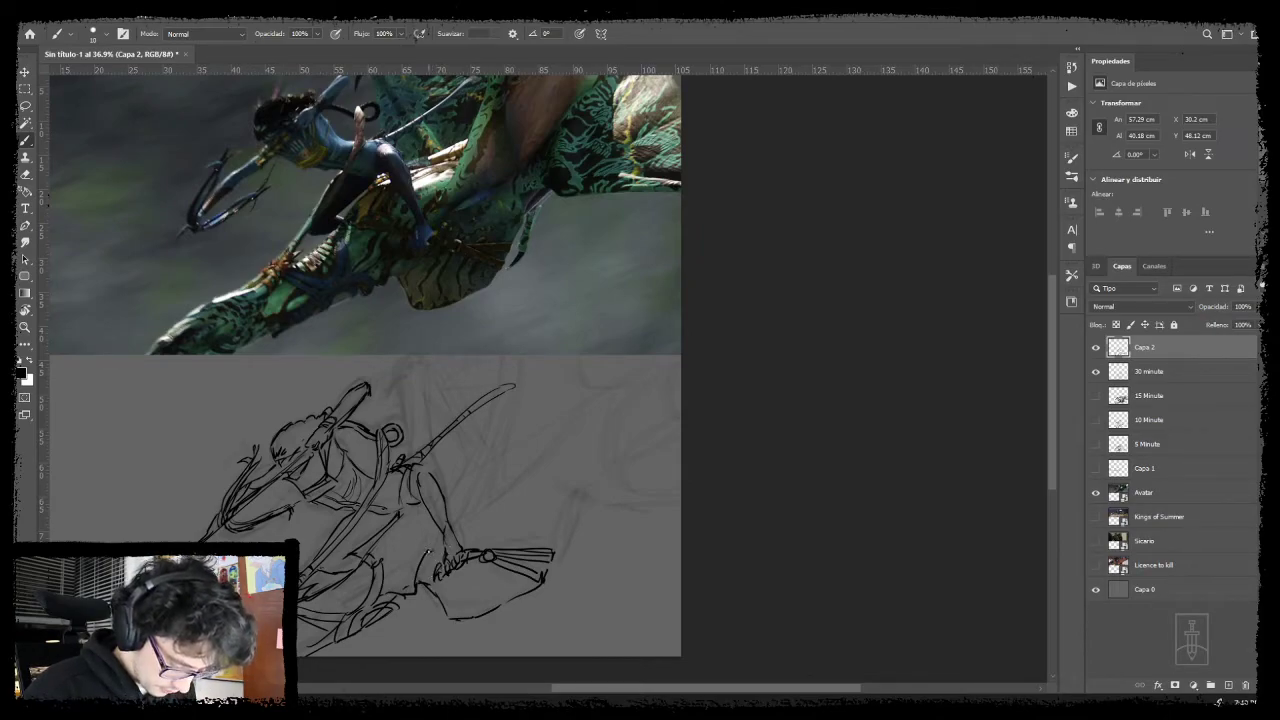
- Ink the upper edge of the creature's neck between the rider's far leg and near foot
mouse_move(410, 552)
mouse_down()
mouse_move(382, 556)
mouse_move(434, 546)
mouse_move(466, 466)
mouse_up()
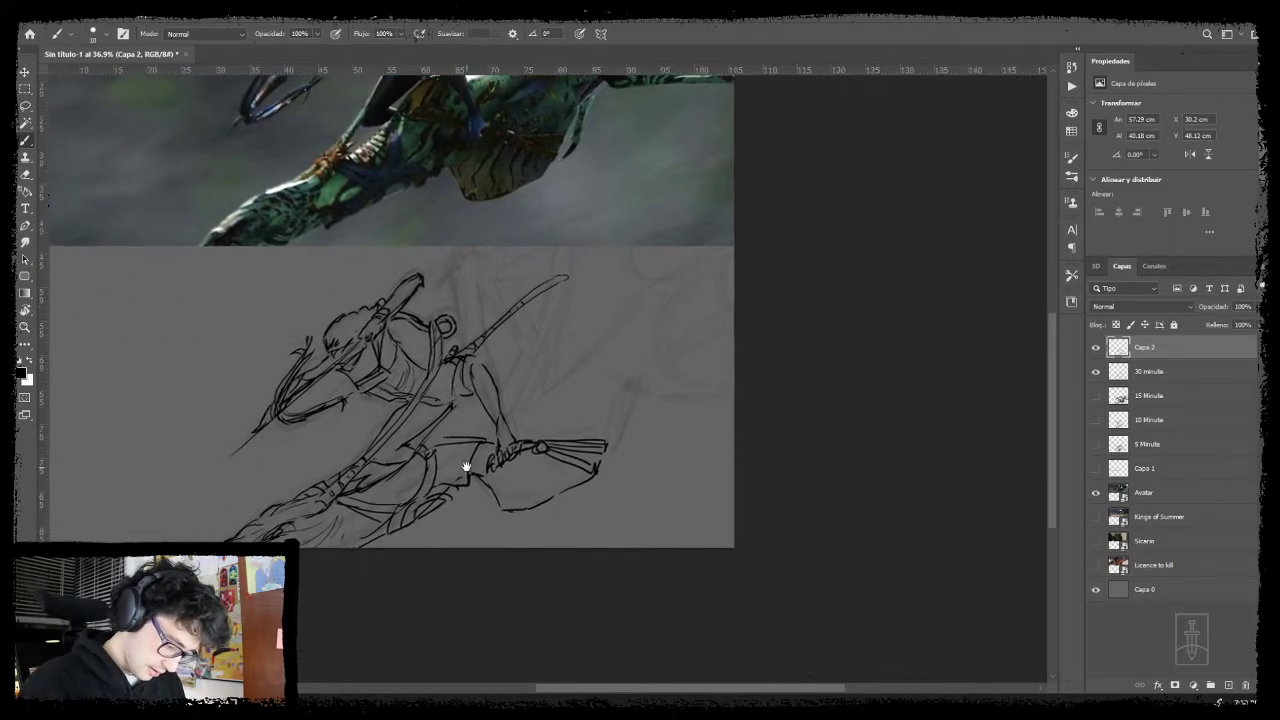
mouse_move(367, 461)
mouse_down()
mouse_move(393, 467)
mouse_move(450, 409)
mouse_up()
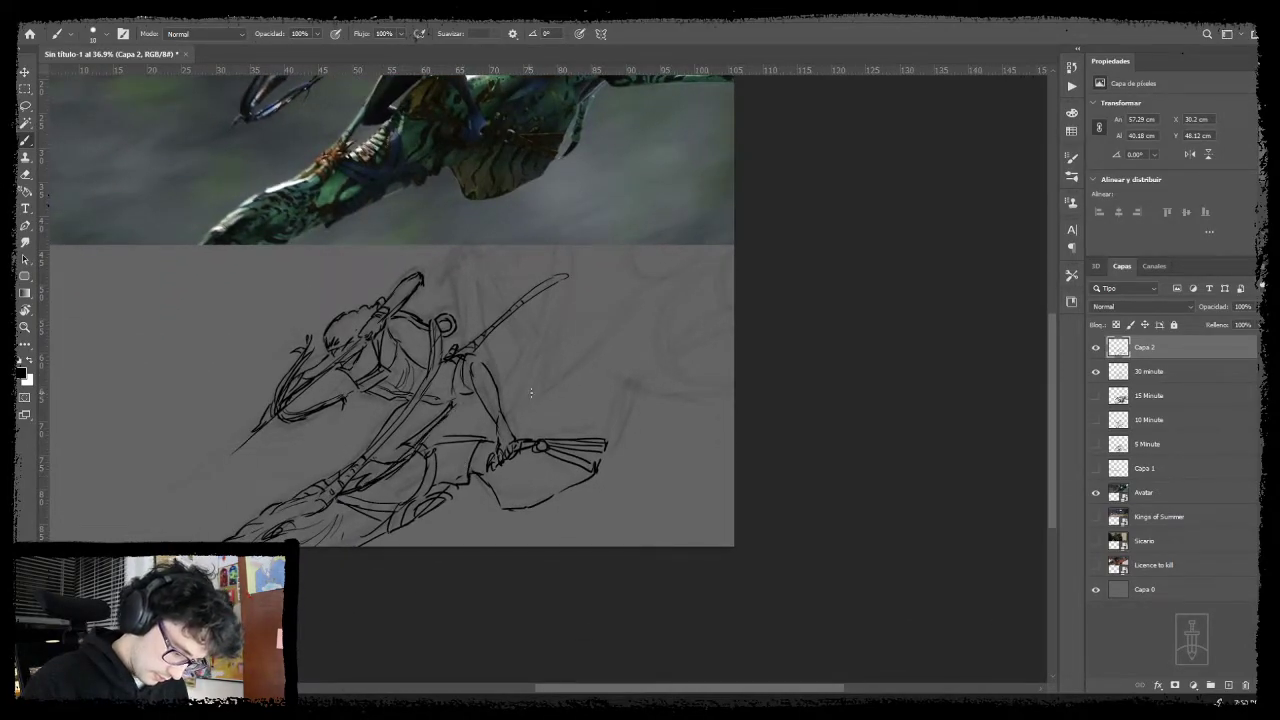
mouse_move(535, 413)
mouse_down()
mouse_move(494, 460)
mouse_move(500, 451)
mouse_move(497, 514)
mouse_up()
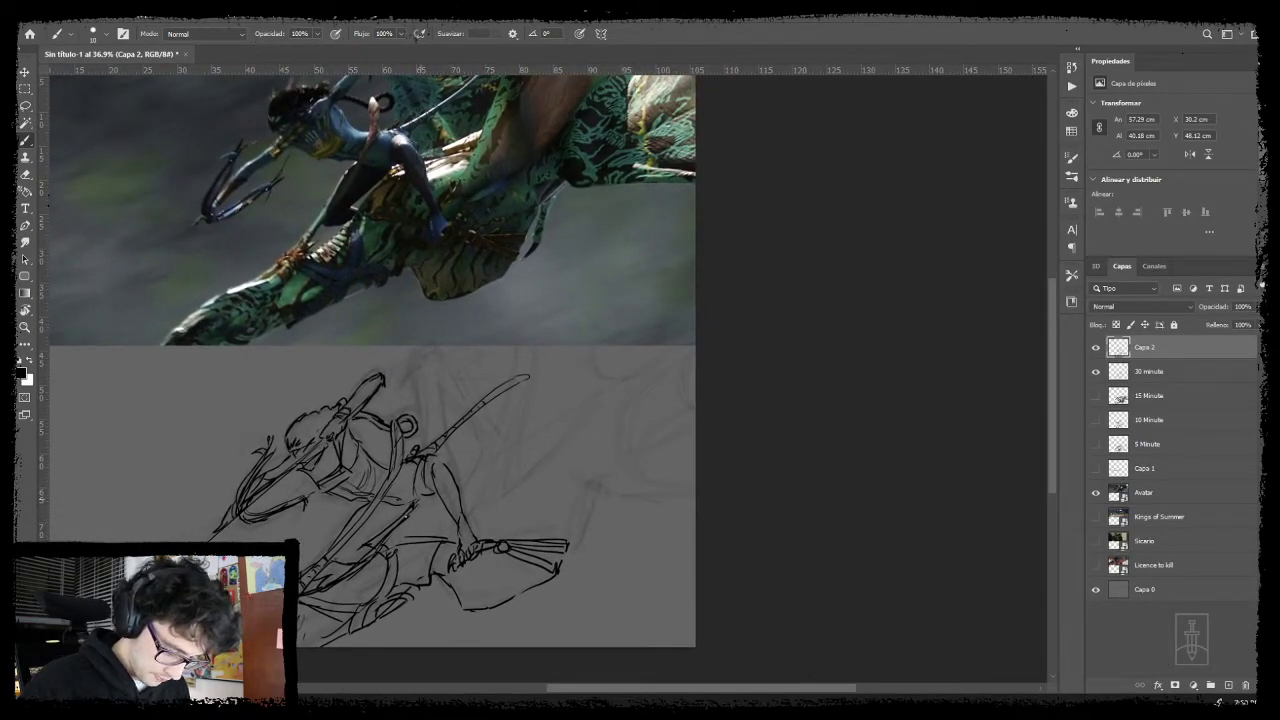
- Ink the long wing edge behind the rider, the diagonal body creases and the curved contours near the canvas's right edge
mouse_move(418, 538)
mouse_down()
mouse_move(444, 498)
mouse_move(454, 516)
mouse_move(491, 463)
mouse_move(496, 516)
mouse_move(518, 396)
mouse_move(492, 499)
mouse_up()
drag(532, 413, 561, 402)
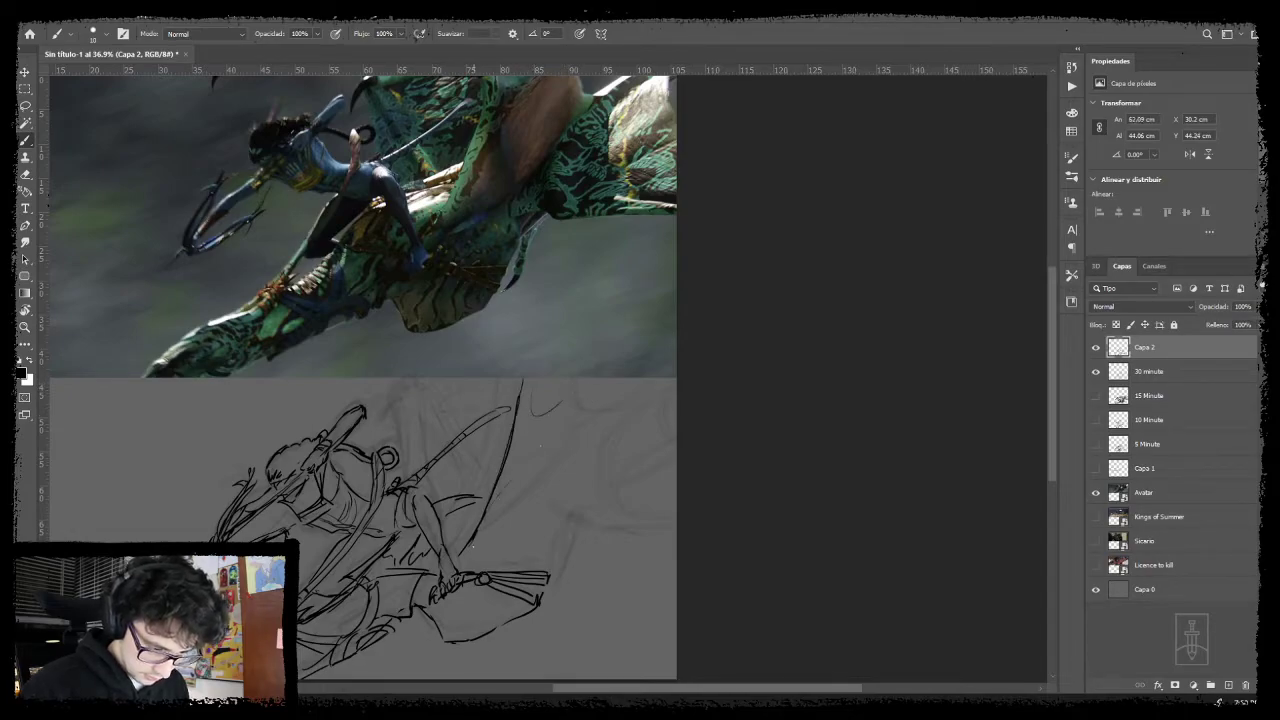
drag(537, 519, 554, 496)
drag(575, 470, 614, 428)
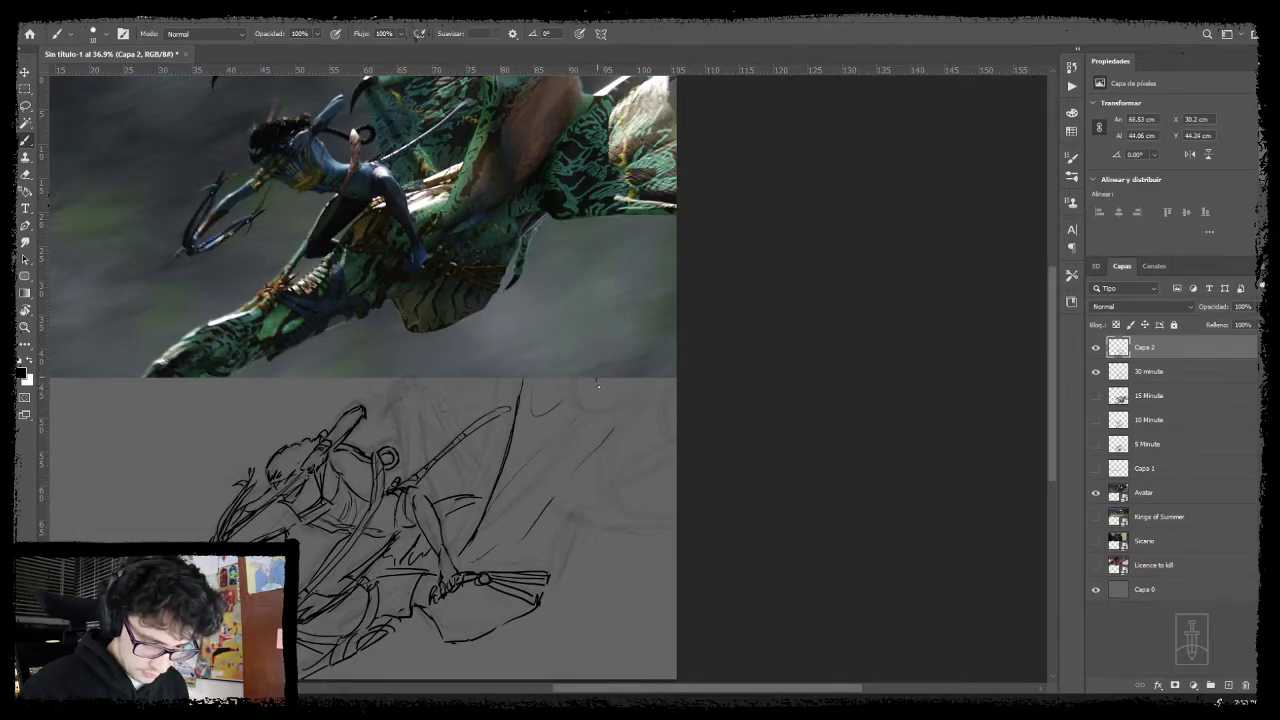
mouse_move(598, 385)
mouse_down()
mouse_move(635, 398)
mouse_move(658, 380)
mouse_move(618, 479)
mouse_up()
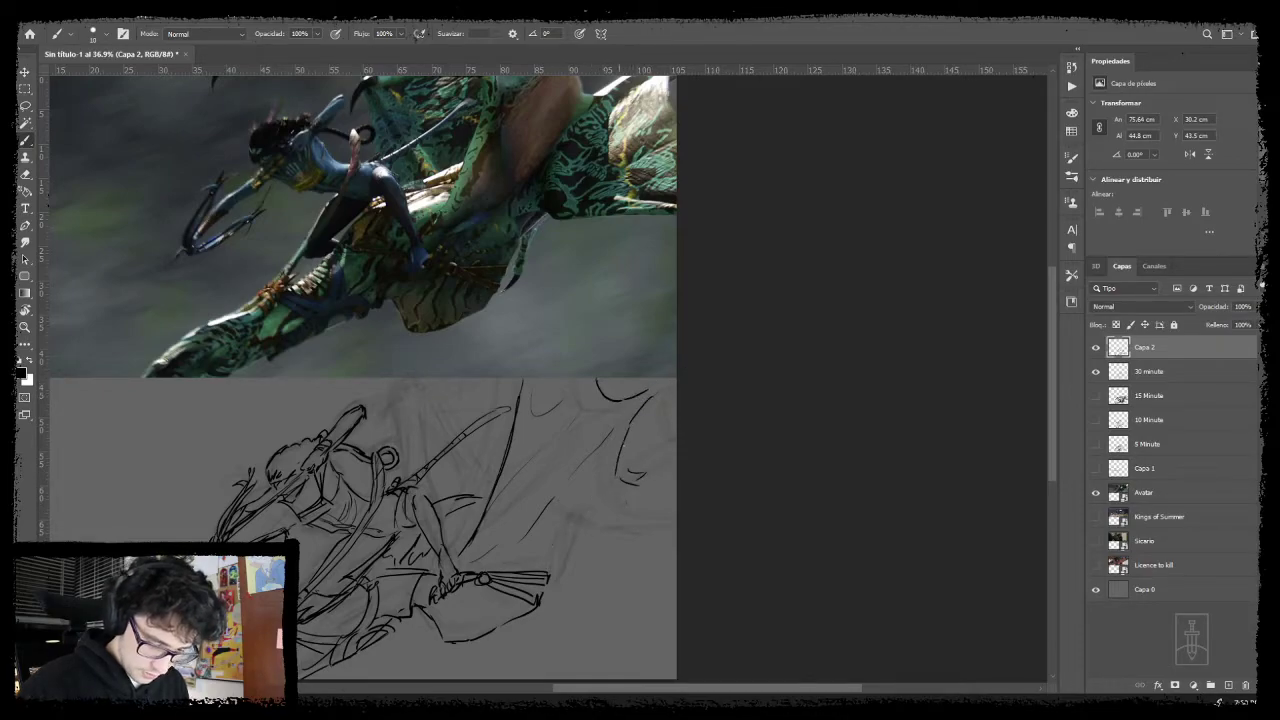
- Ink the wing's near-vertical edge behind the rider, the claw above it and the short creases beside the rider's hip
drag(604, 330, 614, 343)
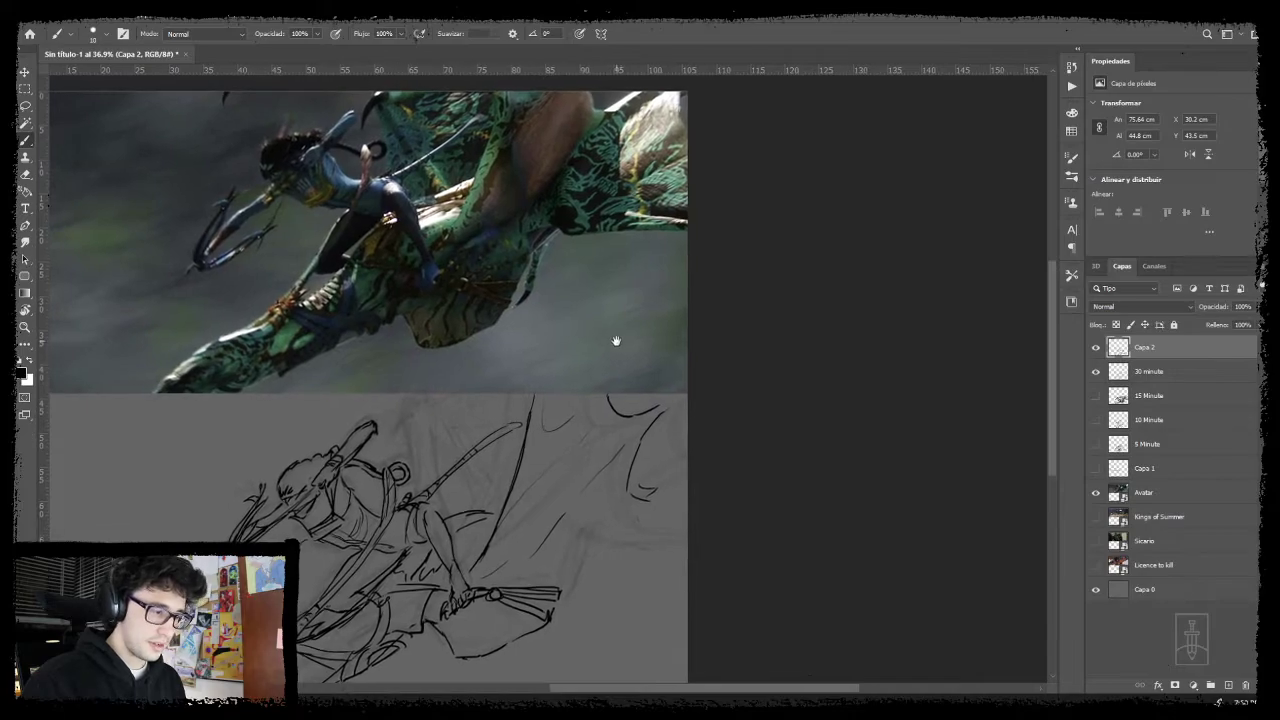
drag(591, 514, 629, 497)
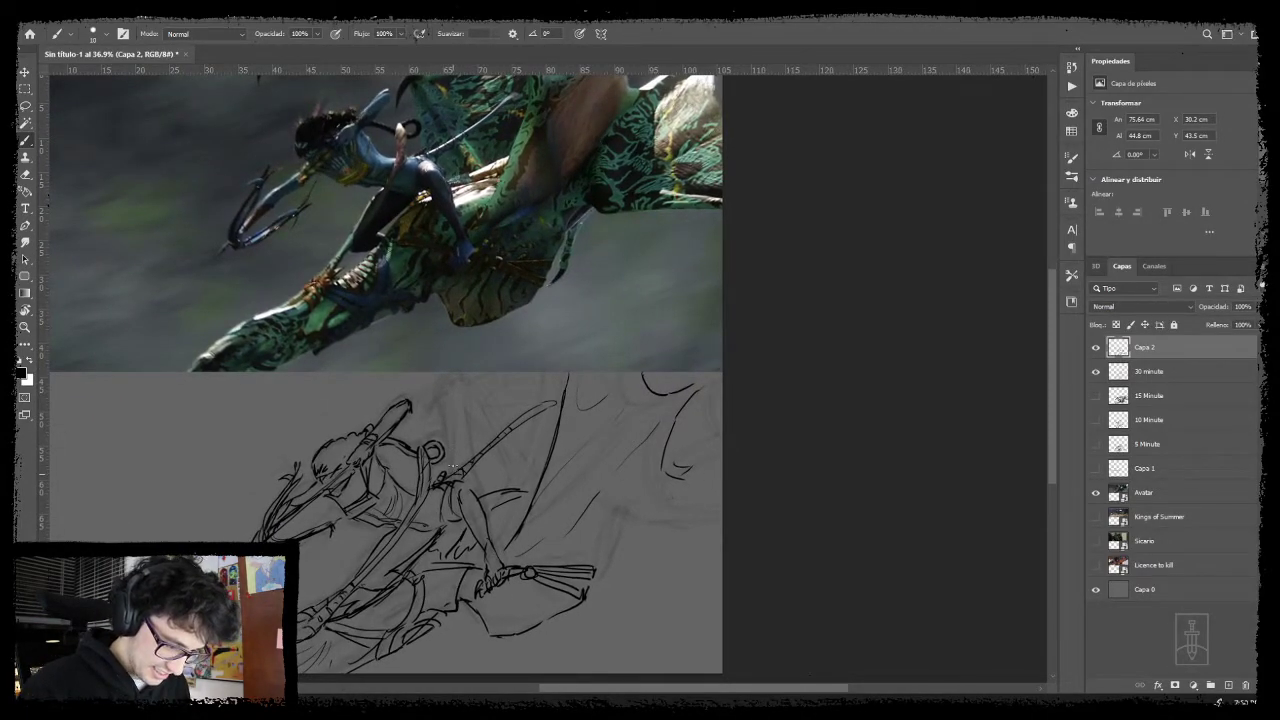
drag(441, 411, 446, 467)
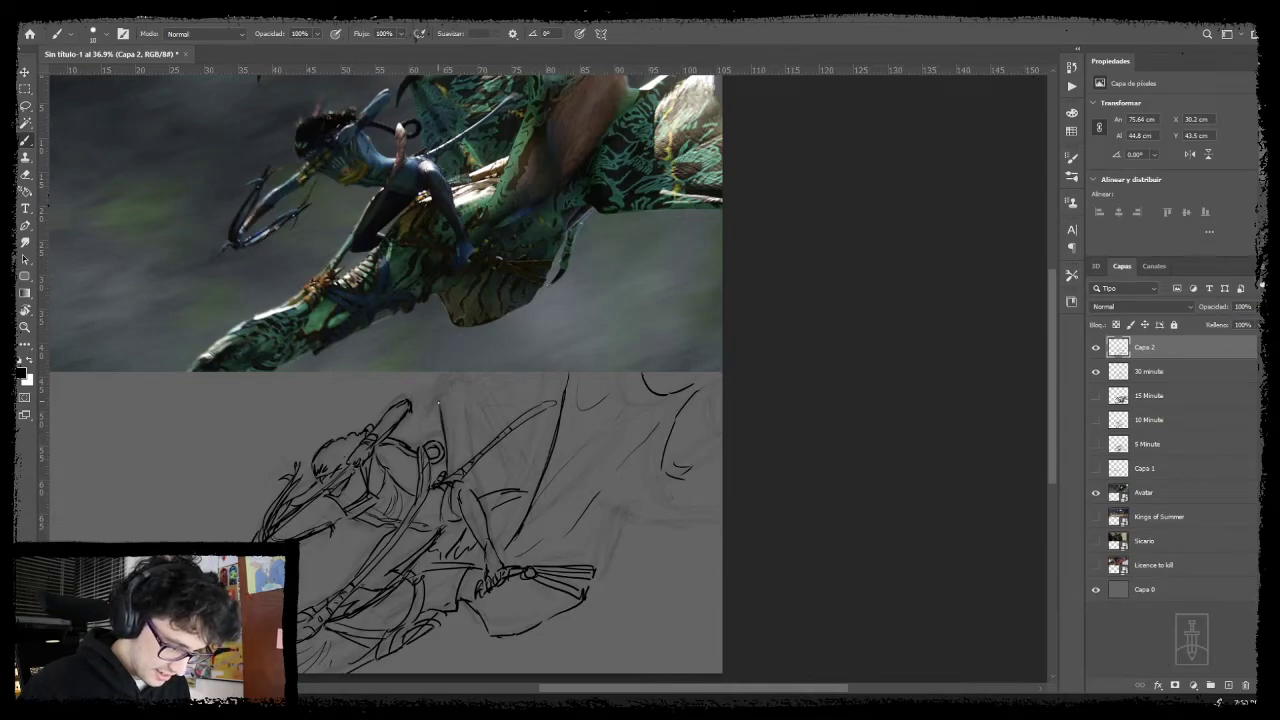
mouse_move(443, 393)
mouse_down()
mouse_move(449, 429)
mouse_move(455, 415)
mouse_up()
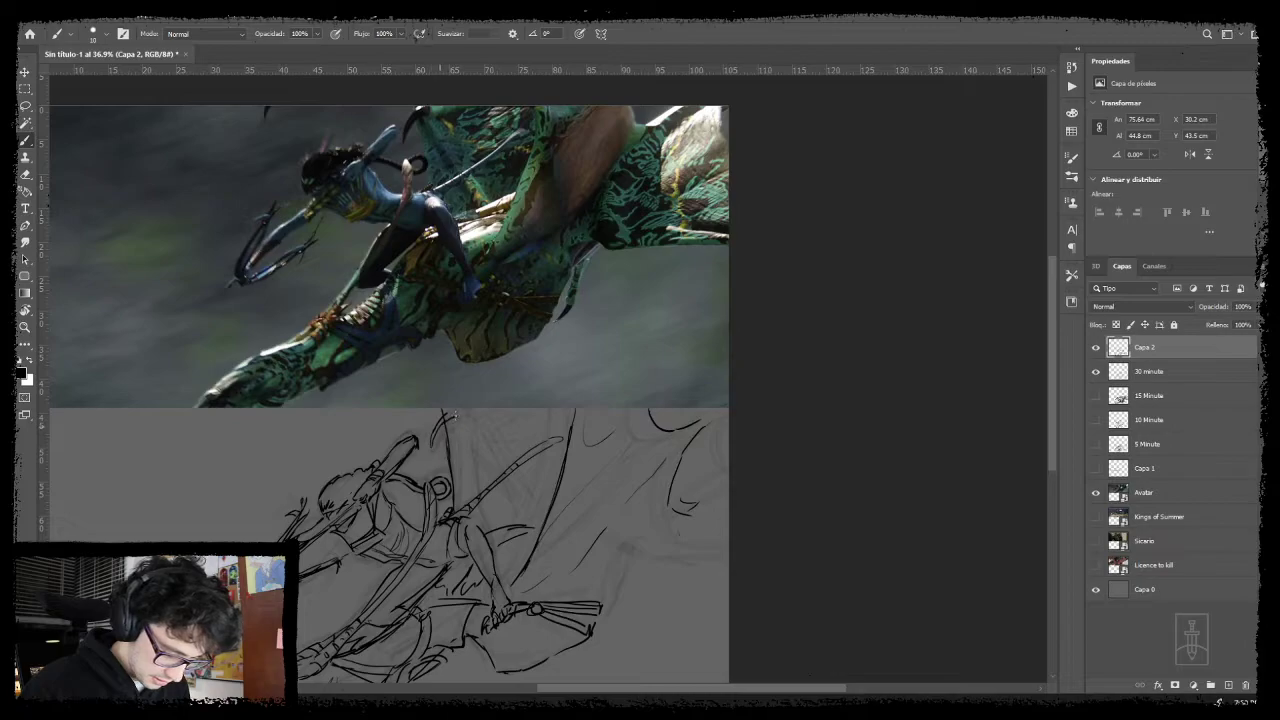
mouse_move(523, 471)
mouse_down()
mouse_move(493, 461)
mouse_move(486, 516)
mouse_move(519, 501)
mouse_move(481, 541)
mouse_up()
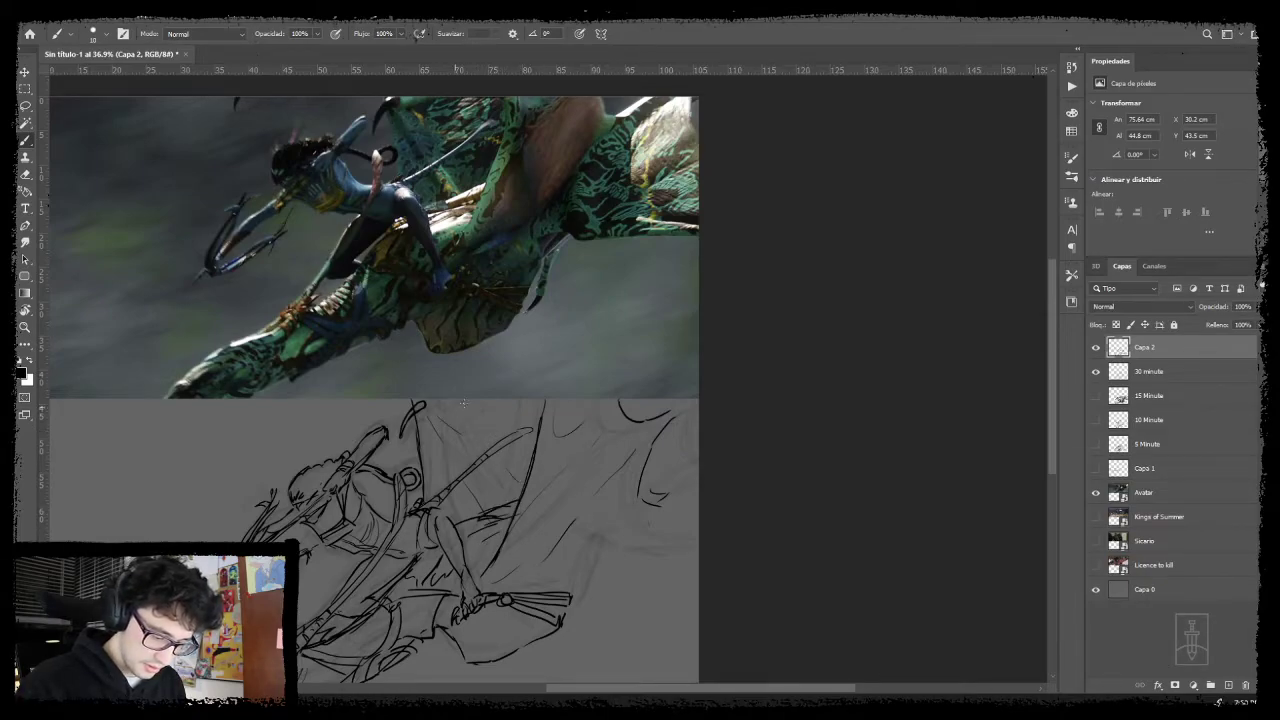
- Ink the curved contours near the canvas's right edge, the body's underside and the thin strip hanging behind the chest
drag(668, 479, 608, 474)
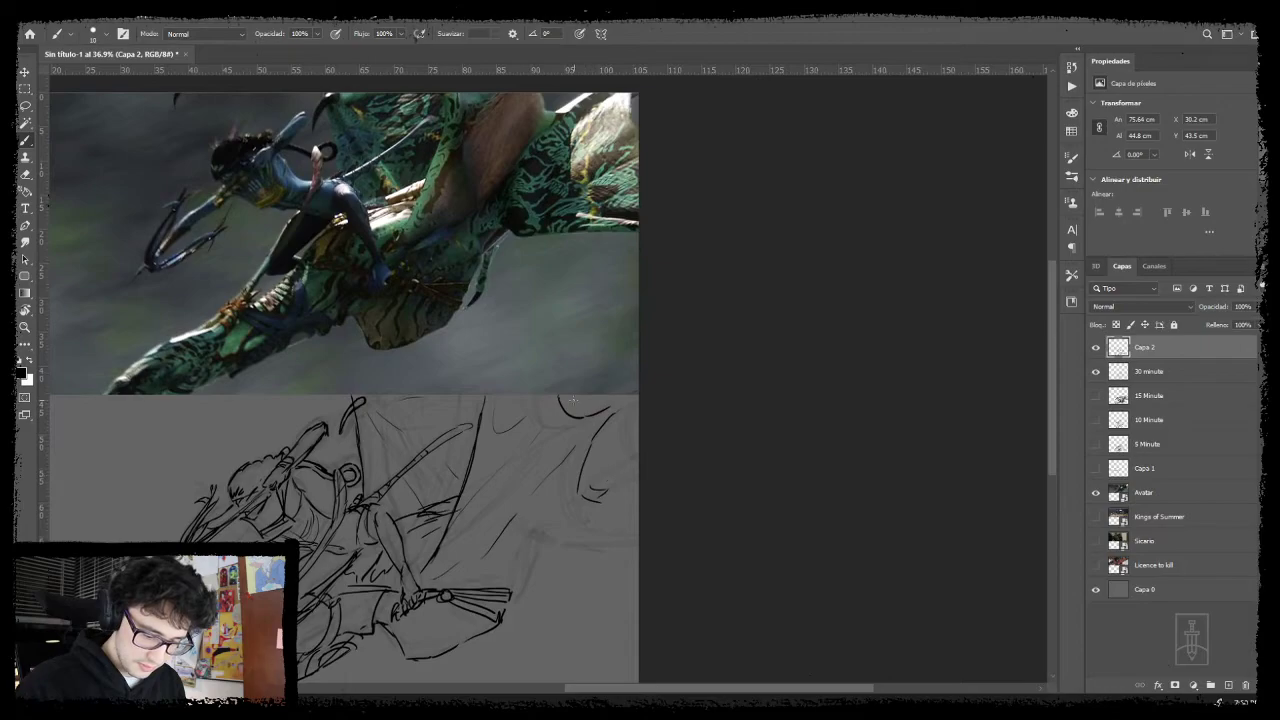
mouse_move(607, 409)
mouse_down()
mouse_move(656, 410)
mouse_move(640, 405)
mouse_move(642, 460)
mouse_move(617, 500)
mouse_move(635, 466)
mouse_move(592, 488)
mouse_up()
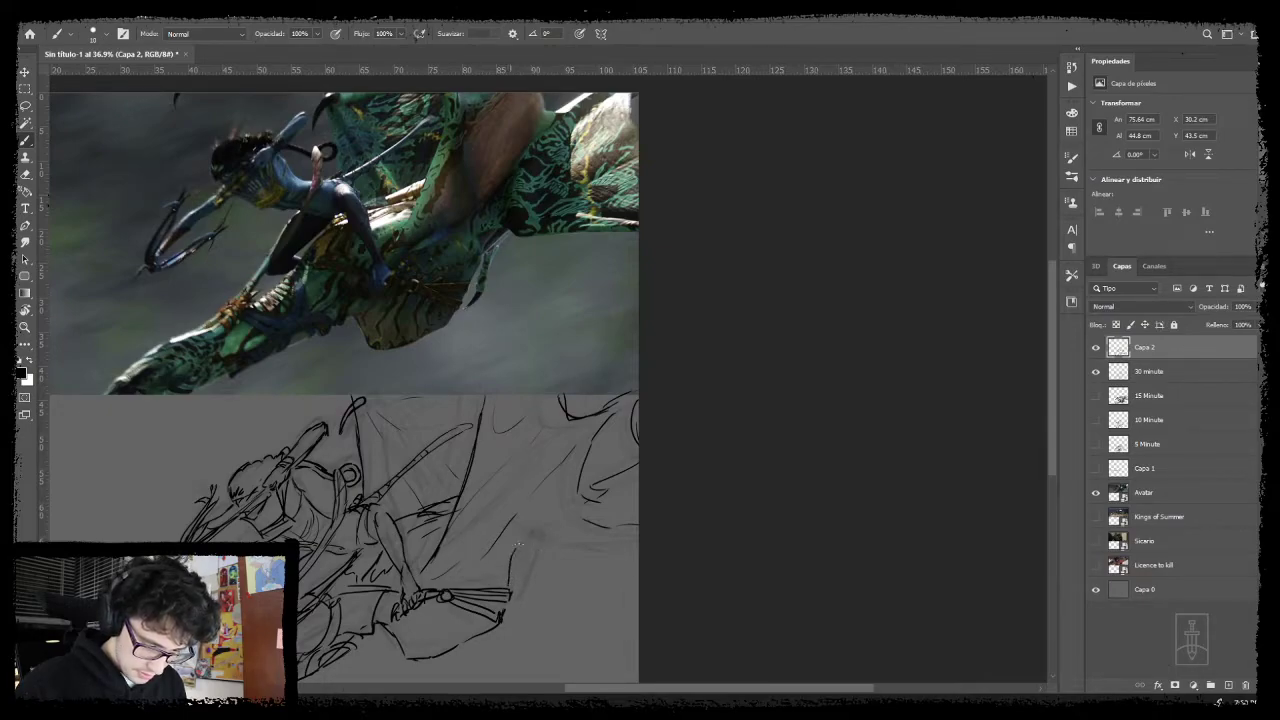
drag(574, 545, 642, 551)
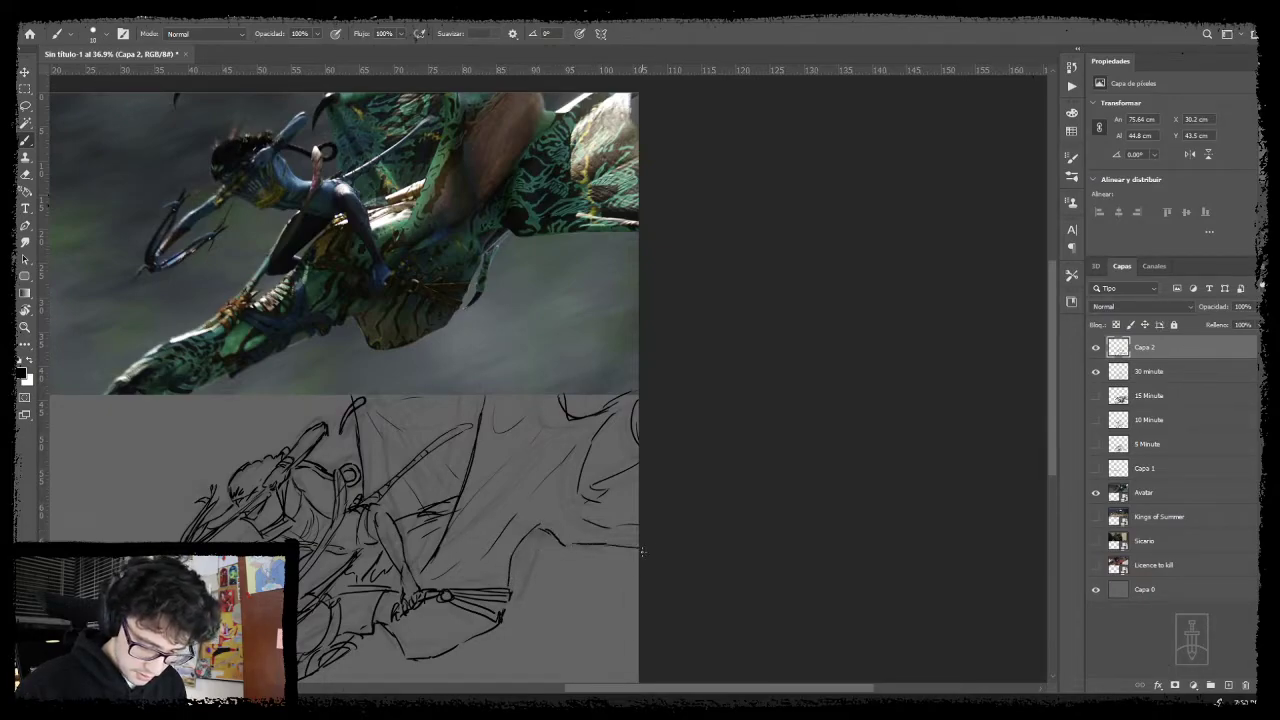
mouse_move(550, 533)
mouse_down()
mouse_move(512, 556)
mouse_move(519, 600)
mouse_move(526, 547)
mouse_up()
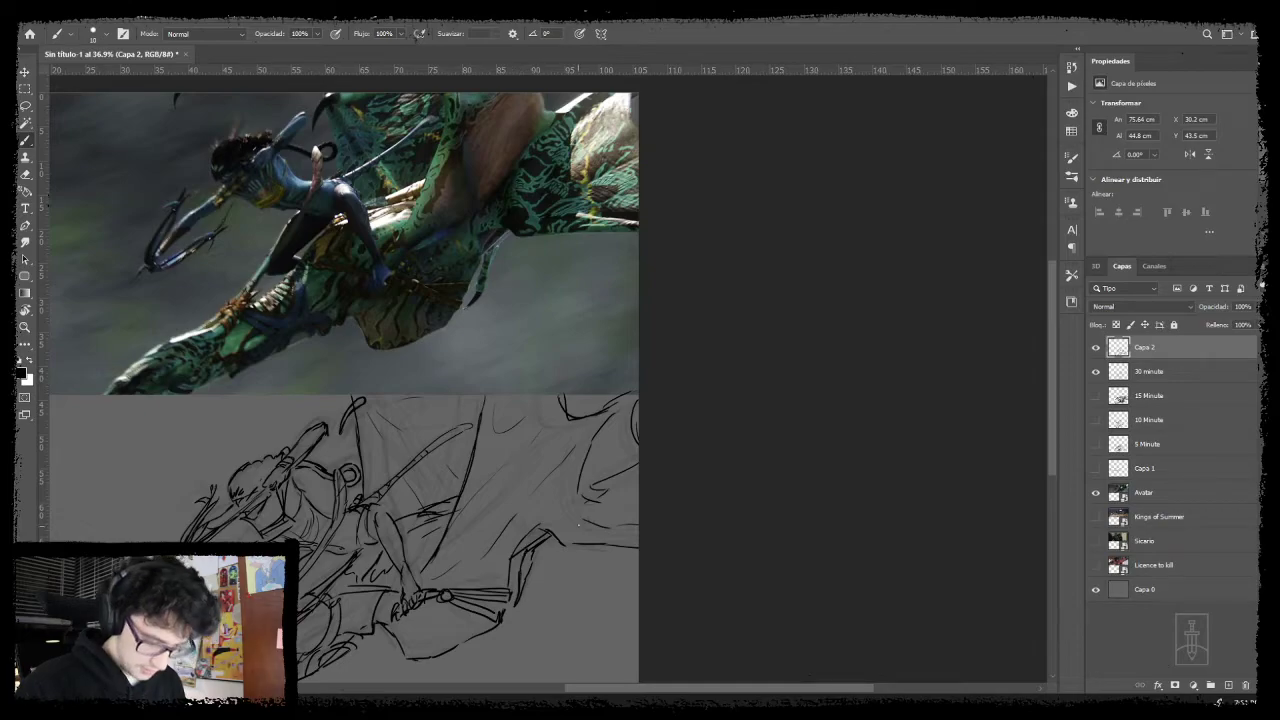
- Rename the ink line art layer as 30 minute
key(z)
drag(572, 466, 554, 480)
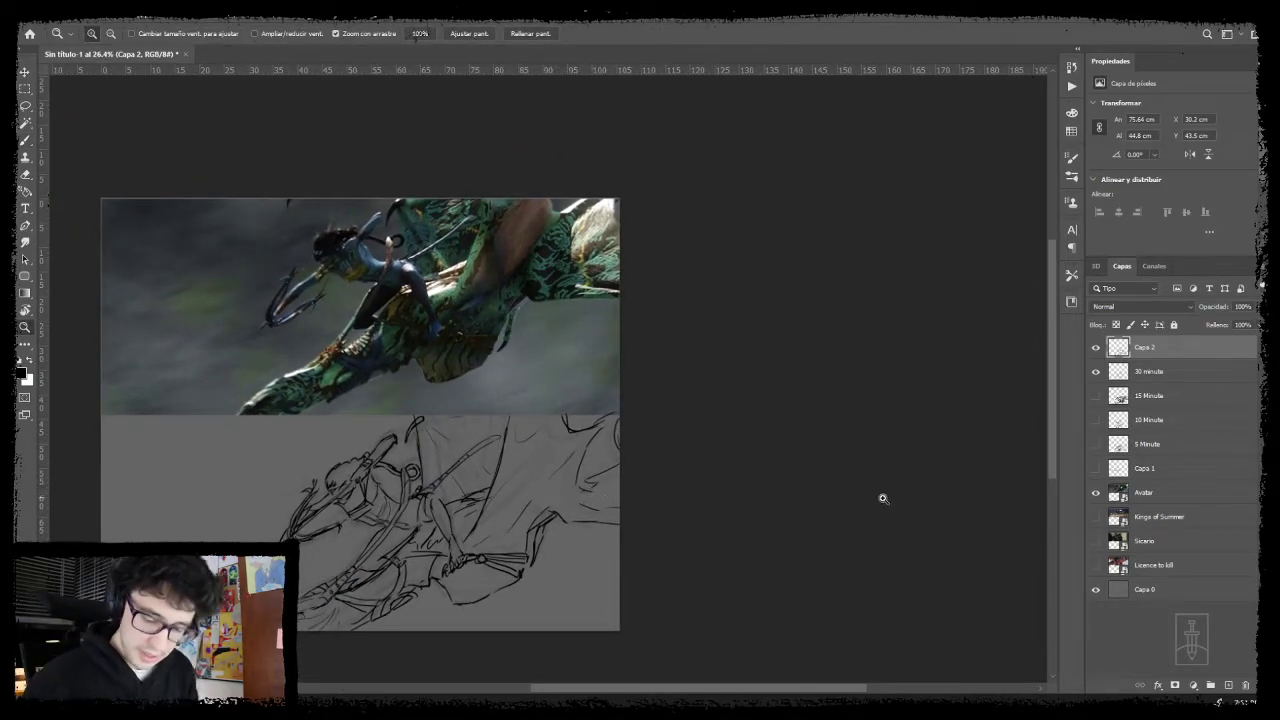
double_click(1146, 347)
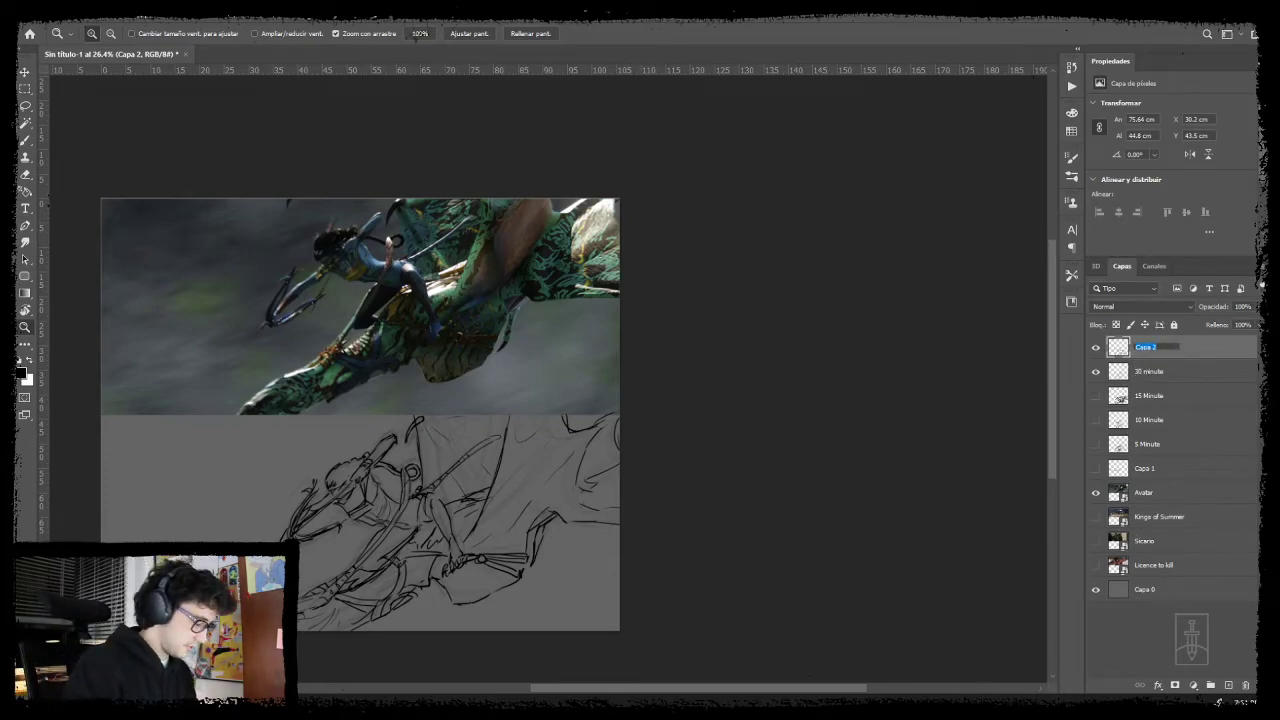
text(30 minute)
key(Return)
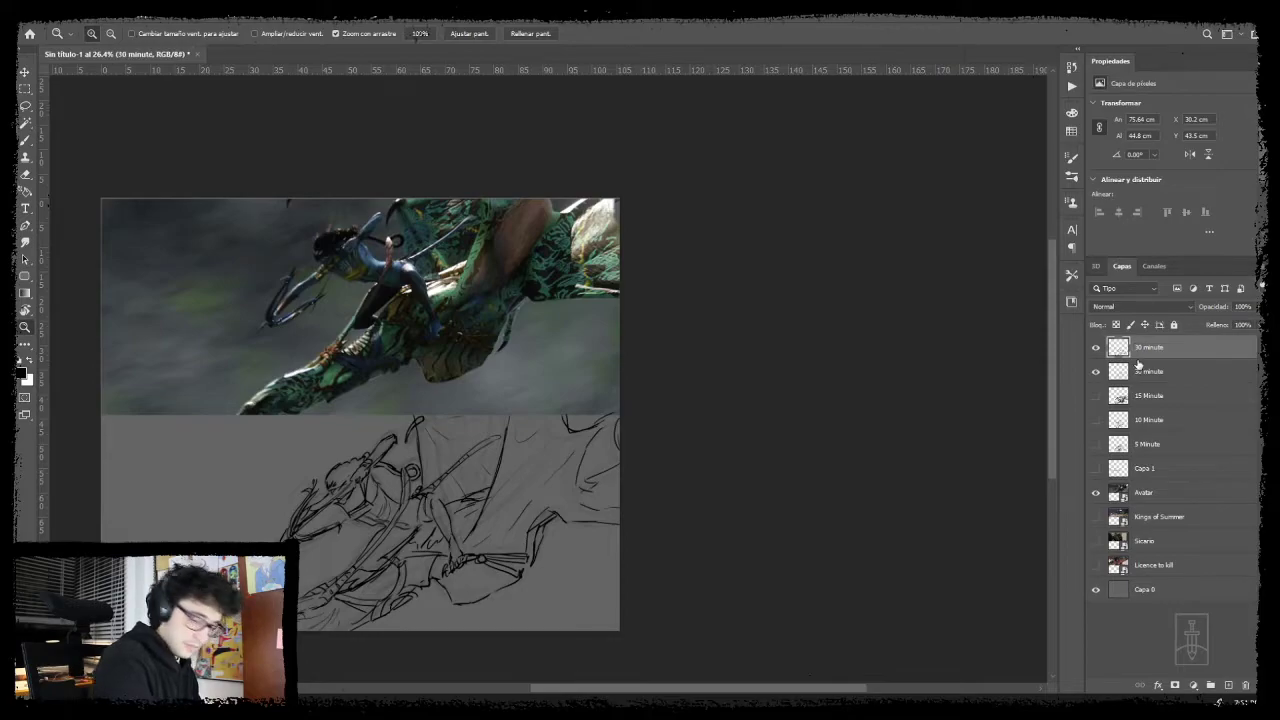
- Add a layer beneath the line art, choose the oil brush from My Brushes 2020 and set the layer's blend mode to Multiply
click(1160, 371)
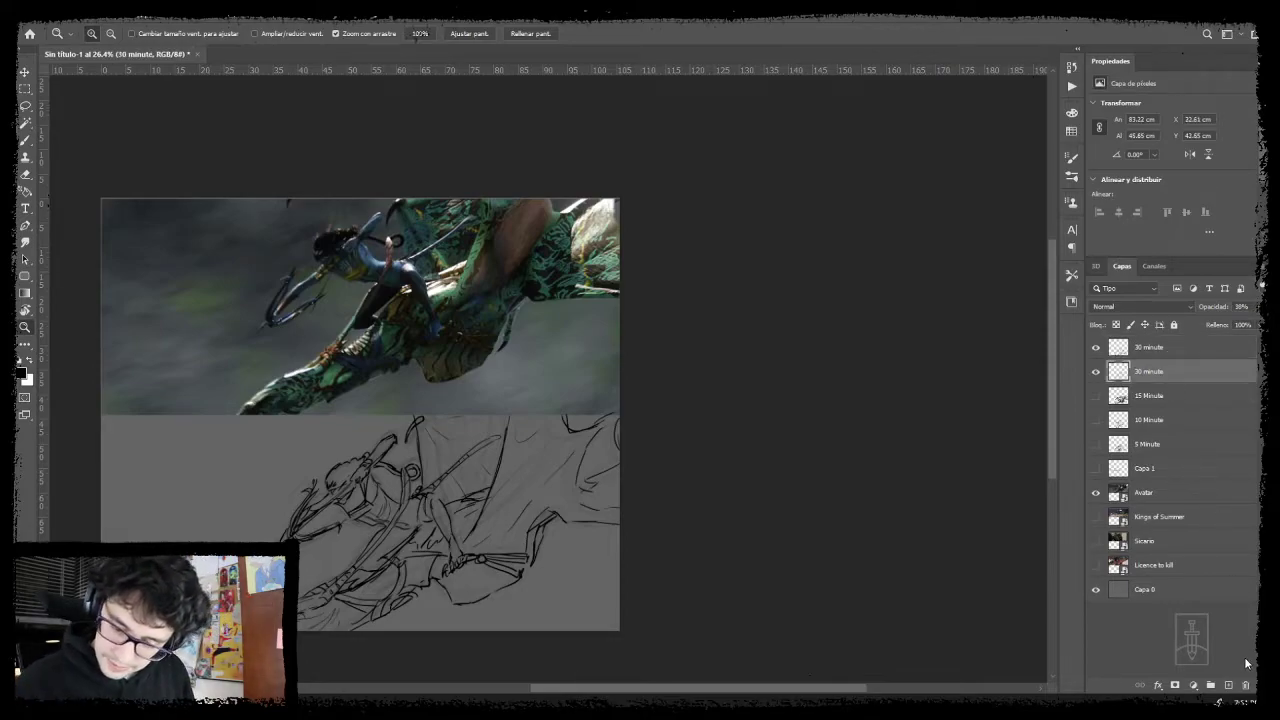
click(1228, 686)
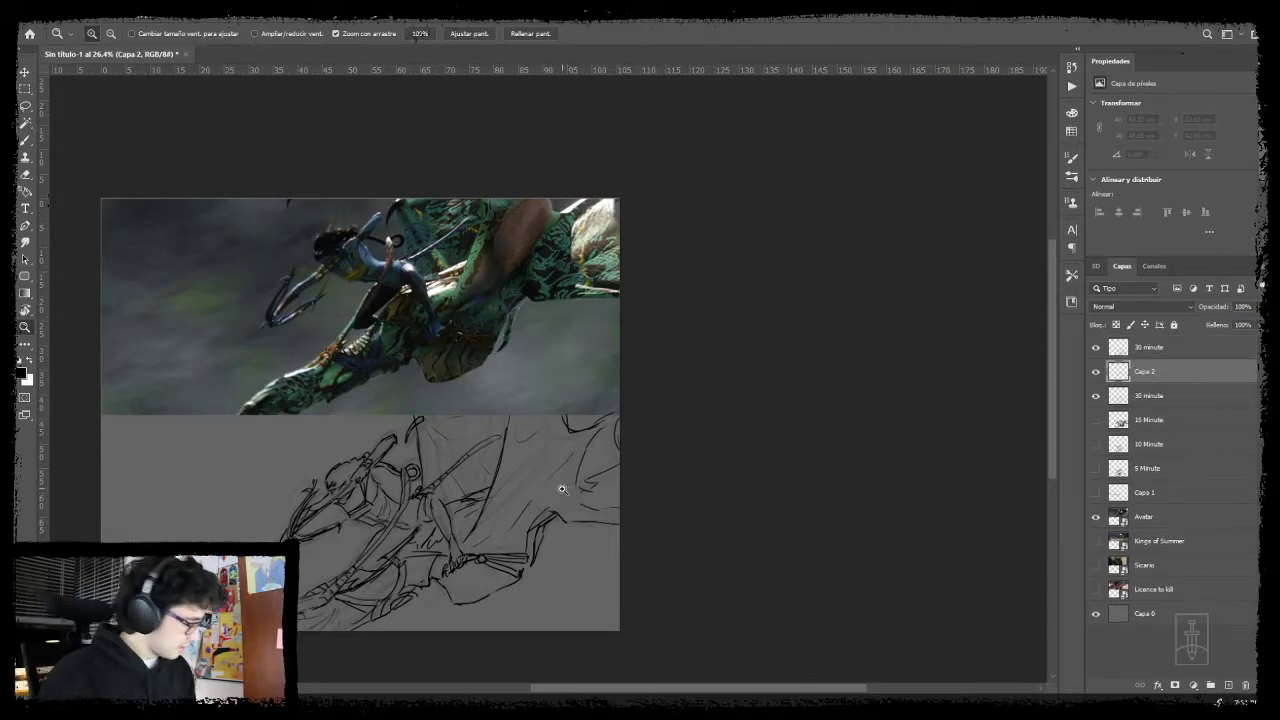
key(b)
right_click(570, 556)
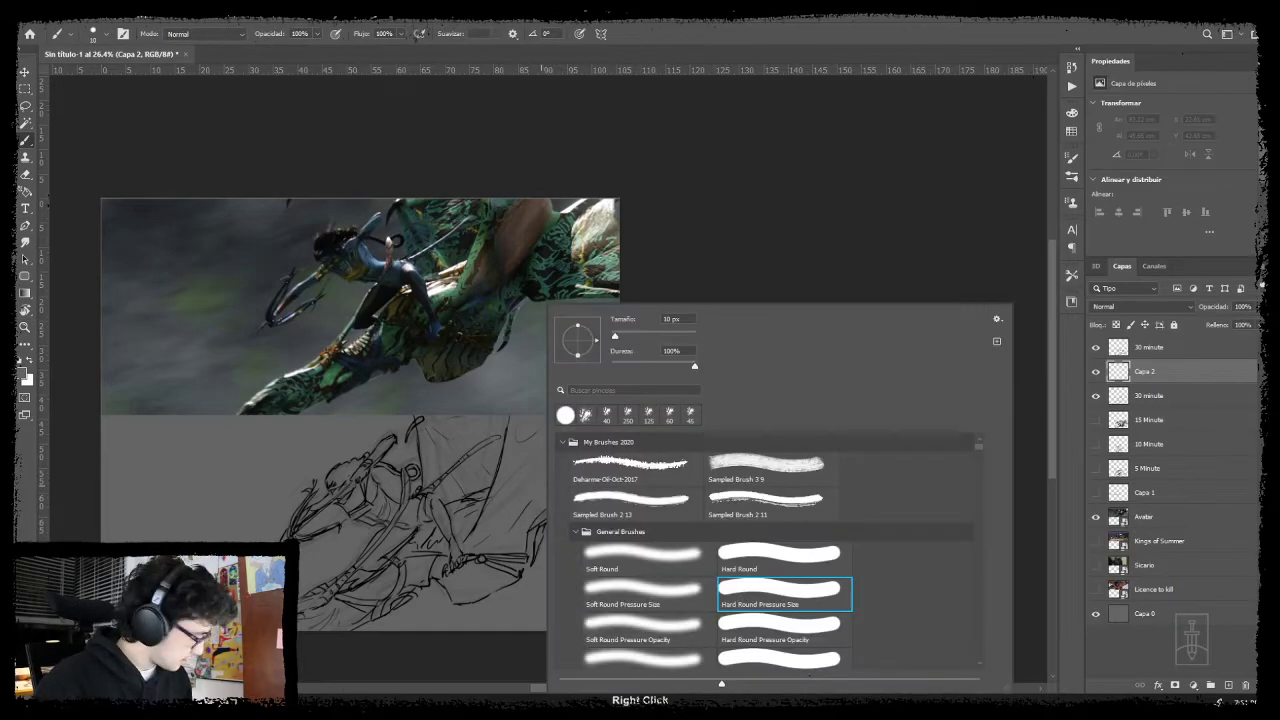
click(634, 474)
drag(502, 480, 534, 513)
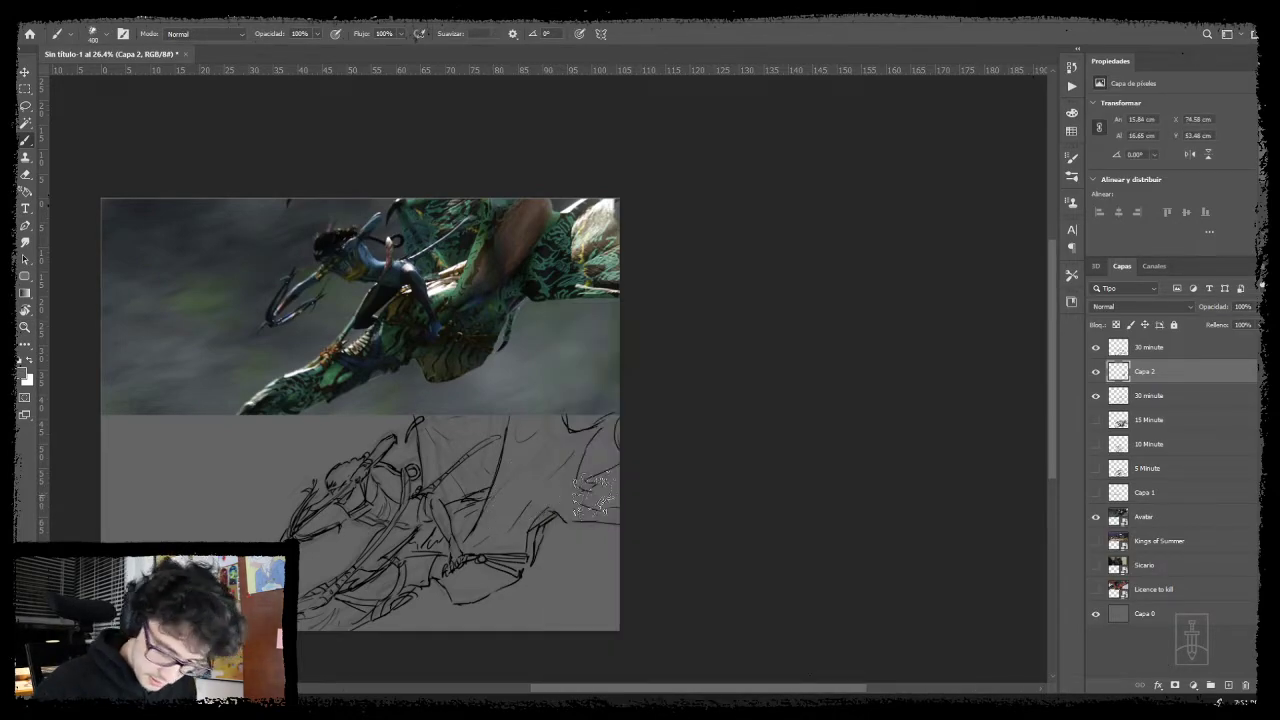
click(1140, 306)
click(1115, 358)
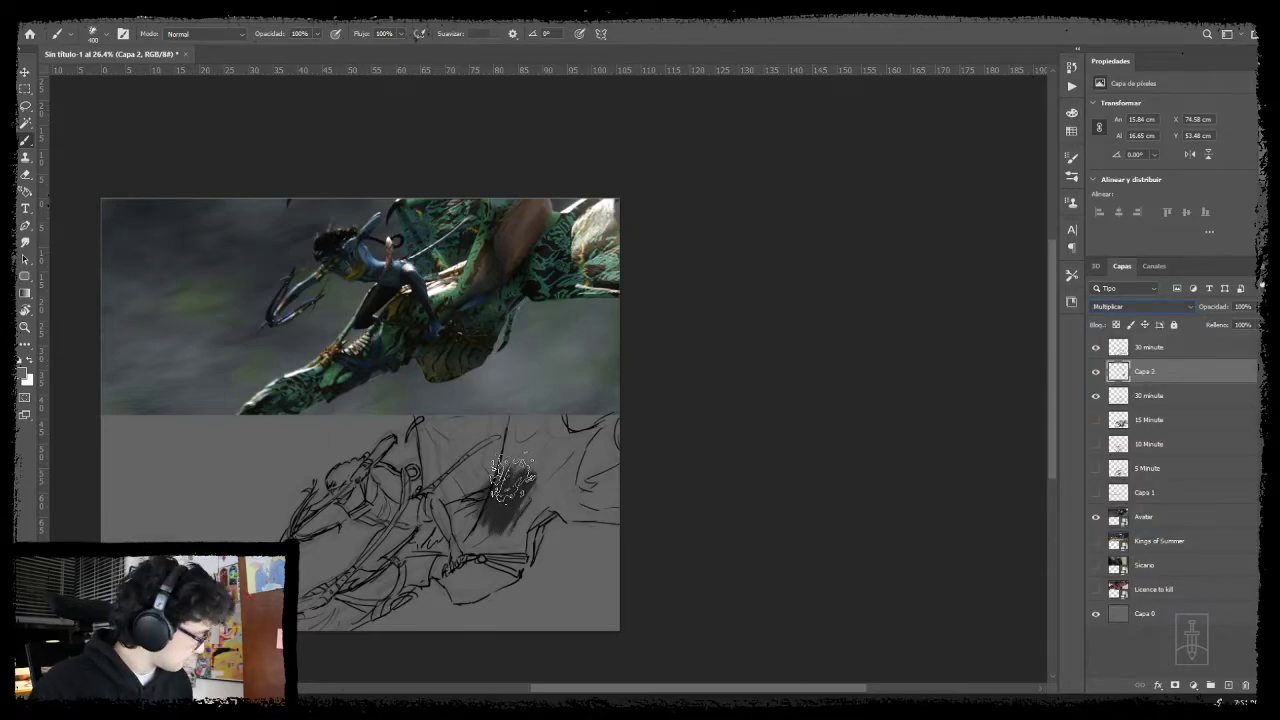
- Block in the creature's rear body out to the canvas's right edge with a flat dark gray tone
mouse_move(513, 480)
mouse_down()
mouse_move(526, 441)
mouse_move(514, 423)
mouse_move(550, 420)
mouse_move(560, 442)
mouse_move(584, 444)
mouse_move(562, 434)
mouse_move(613, 416)
mouse_move(613, 448)
mouse_move(612, 418)
mouse_up()
mouse_move(578, 465)
mouse_down()
mouse_move(565, 445)
mouse_move(617, 458)
mouse_move(589, 513)
mouse_move(530, 515)
mouse_move(542, 472)
mouse_move(524, 517)
mouse_move(545, 520)
mouse_move(535, 557)
mouse_up()
key(bracketleft)
key(bracketleft)
key(bracketleft)
key(bracketleft)
key(bracketleft)
key(bracketleft)
key(bracketright)
key(bracketright)
key(bracketright)
key(bracketright)
key(bracketright)
key(bracketright)
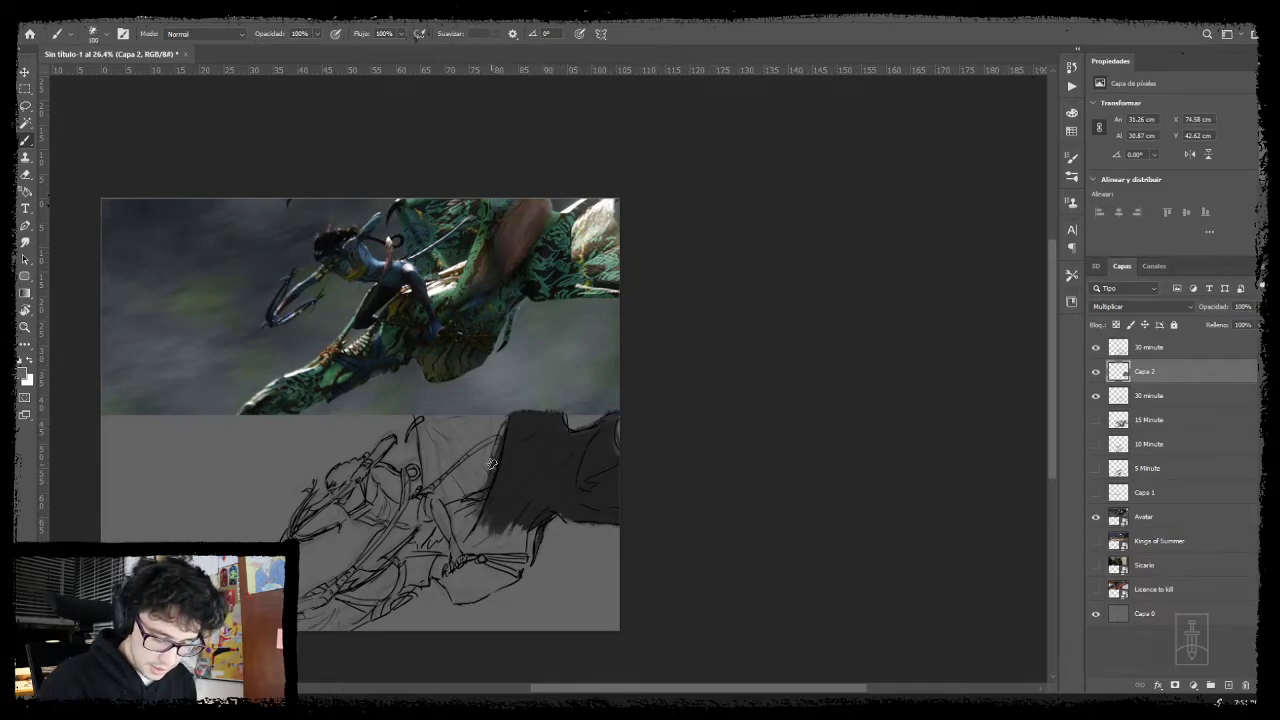
- Fill the wing area behind the rider, the rider with the bow and the creature's neck with dark gray
mouse_move(508, 427)
mouse_down()
mouse_move(408, 431)
mouse_move(415, 416)
mouse_move(427, 431)
mouse_move(424, 465)
mouse_move(421, 425)
mouse_move(444, 461)
mouse_move(438, 440)
mouse_move(441, 497)
mouse_move(456, 459)
mouse_move(490, 438)
mouse_move(494, 461)
mouse_move(468, 476)
mouse_move(455, 508)
mouse_move(496, 449)
mouse_up()
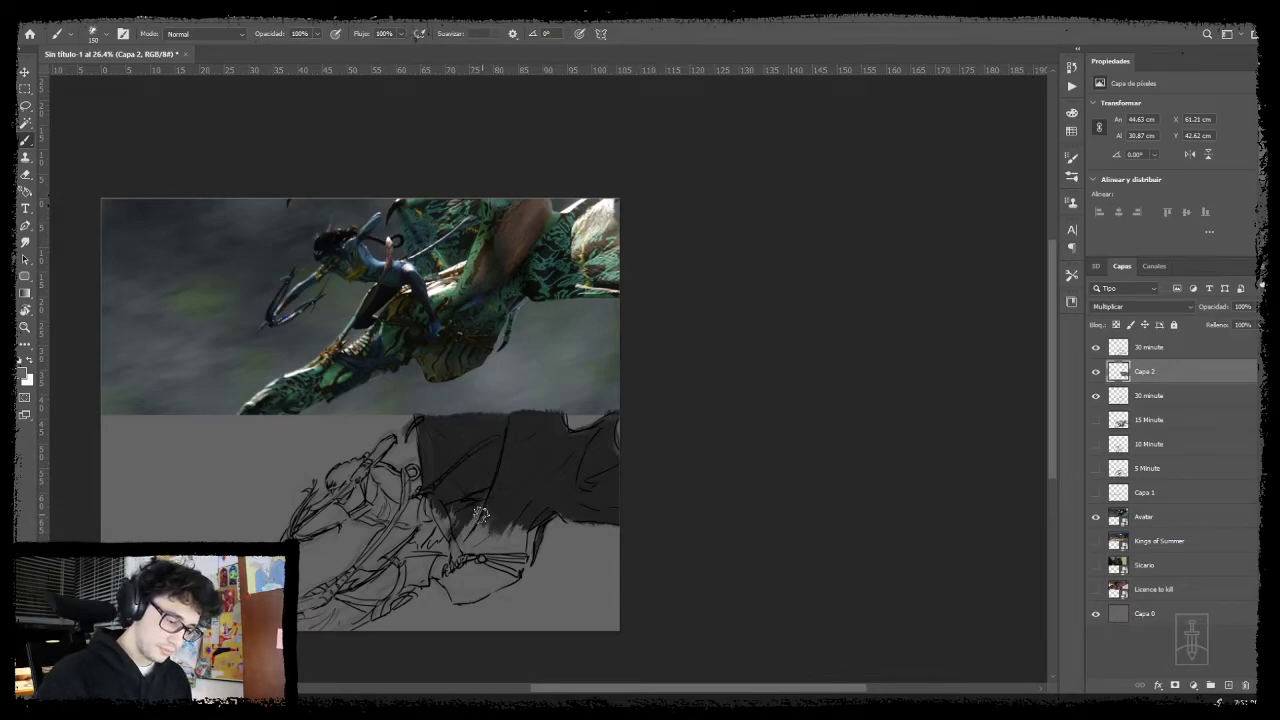
mouse_move(366, 468)
mouse_down()
mouse_move(392, 440)
mouse_move(345, 466)
mouse_move(334, 490)
mouse_move(344, 500)
mouse_move(338, 480)
mouse_move(290, 528)
mouse_move(298, 512)
mouse_move(297, 533)
mouse_up()
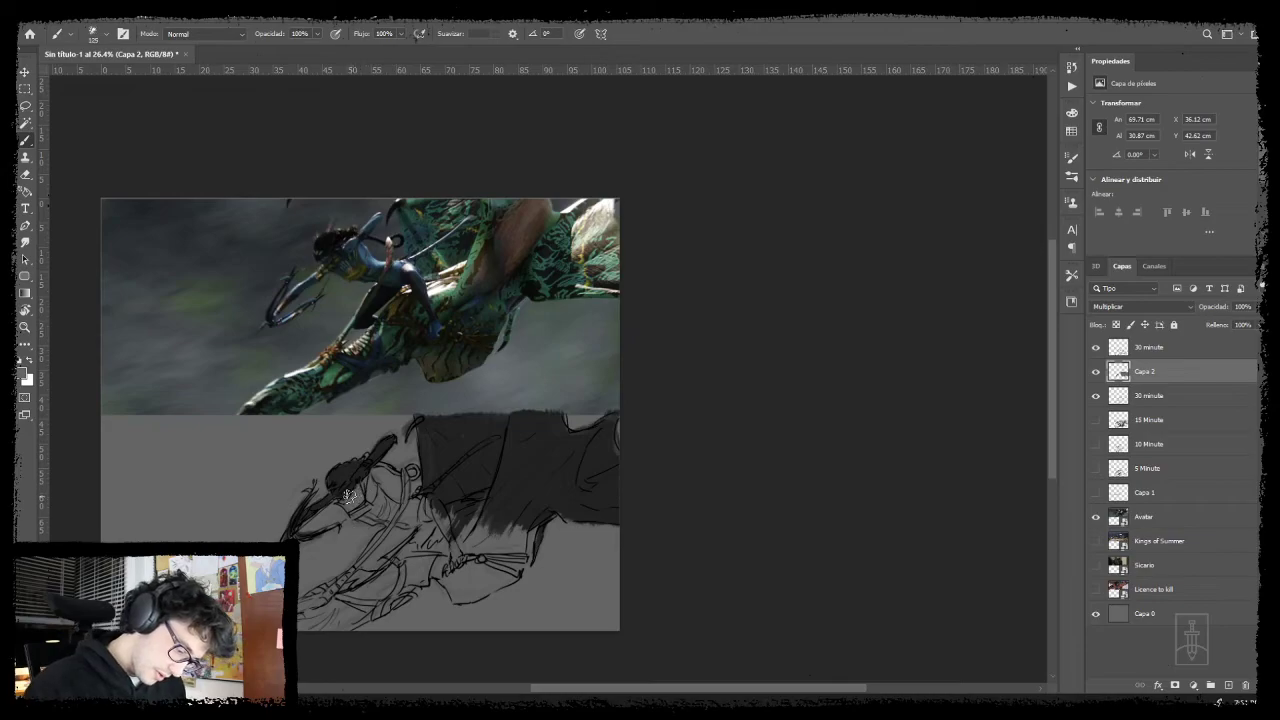
mouse_move(341, 497)
mouse_down()
mouse_move(368, 520)
mouse_move(380, 512)
mouse_move(363, 477)
mouse_move(388, 512)
mouse_move(414, 510)
mouse_move(421, 538)
mouse_move(380, 548)
mouse_move(362, 568)
mouse_move(387, 565)
mouse_move(355, 598)
mouse_move(328, 600)
mouse_move(352, 568)
mouse_move(305, 605)
mouse_move(325, 590)
mouse_move(322, 612)
mouse_move(445, 565)
mouse_move(420, 528)
mouse_move(425, 485)
mouse_move(405, 475)
mouse_move(402, 510)
mouse_up()
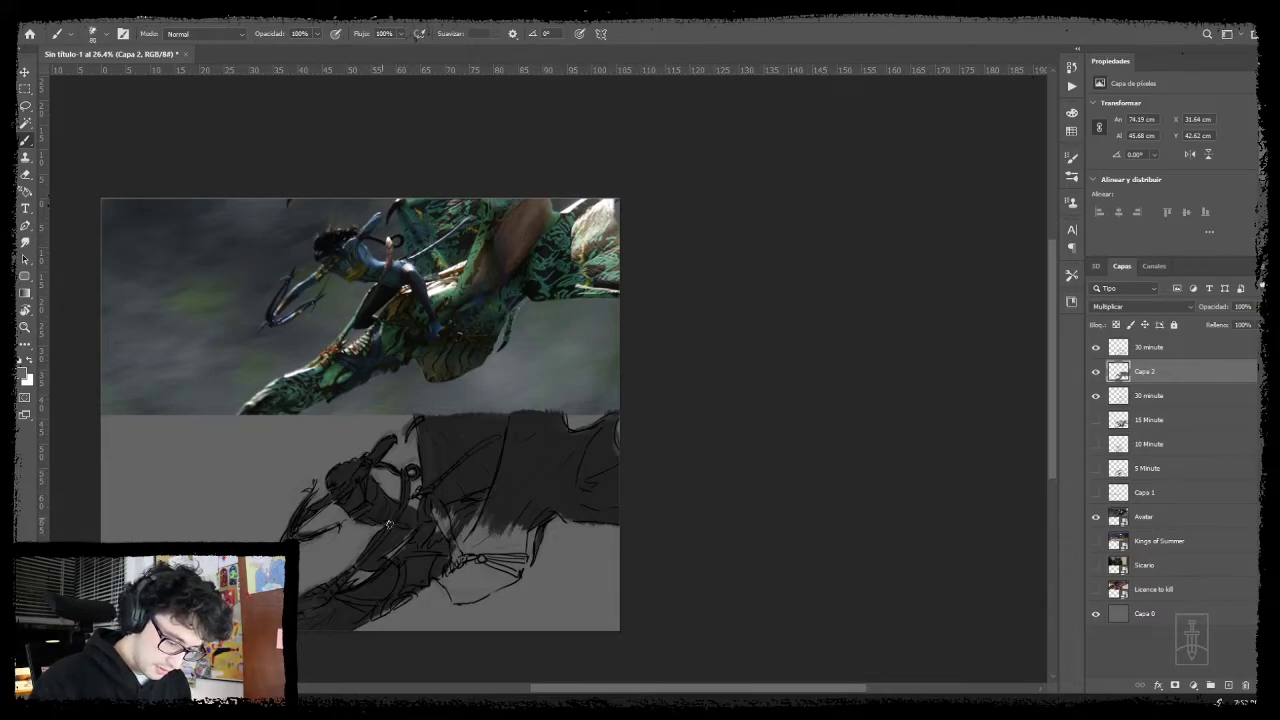
- Undo the stroke by the rider's hip and fill the remaining leg area and hanging chest flap with dark gray
mouse_move(442, 505)
mouse_down()
mouse_move(455, 595)
mouse_move(437, 574)
mouse_move(467, 597)
mouse_move(517, 572)
mouse_move(529, 524)
mouse_move(547, 534)
mouse_move(517, 533)
mouse_move(514, 574)
mouse_move(459, 598)
mouse_move(487, 586)
mouse_move(498, 556)
mouse_move(503, 569)
mouse_move(457, 541)
mouse_up()
key(ctrl+z)
key(bracketright)
key(bracketright)
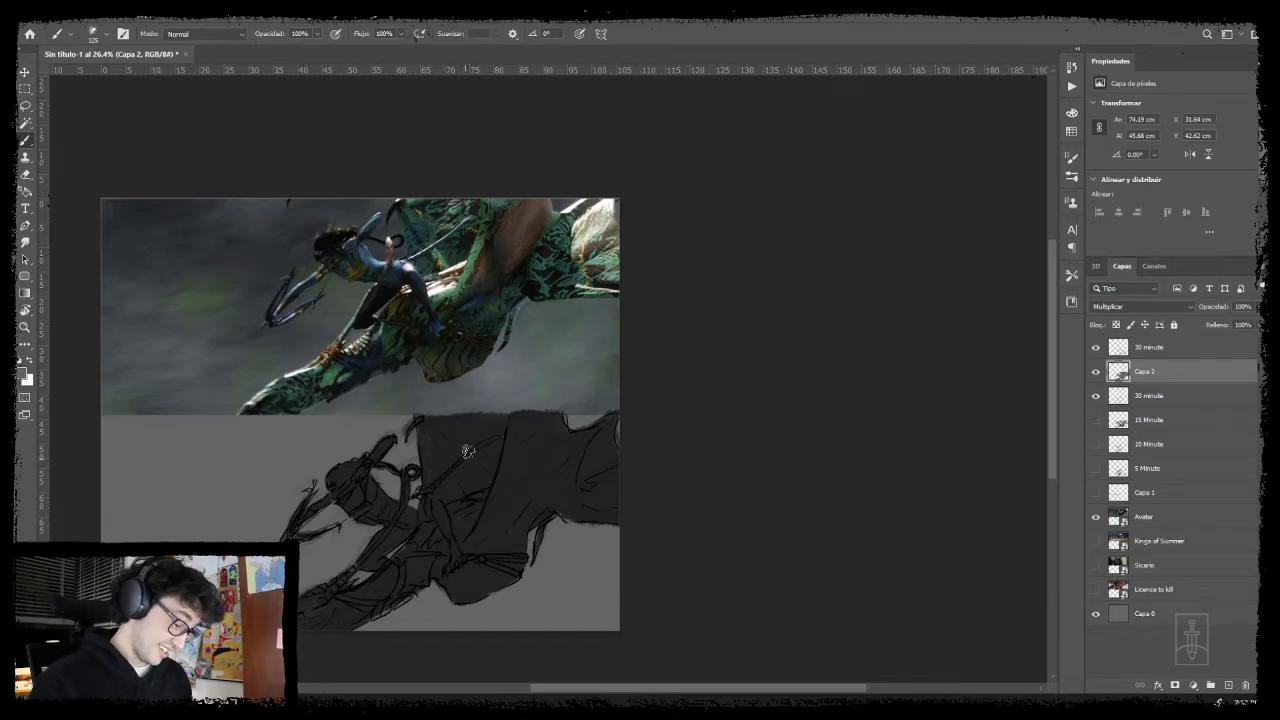
key(bracketleft)
key(bracketleft)
key(bracketleft)
key(bracketleft)
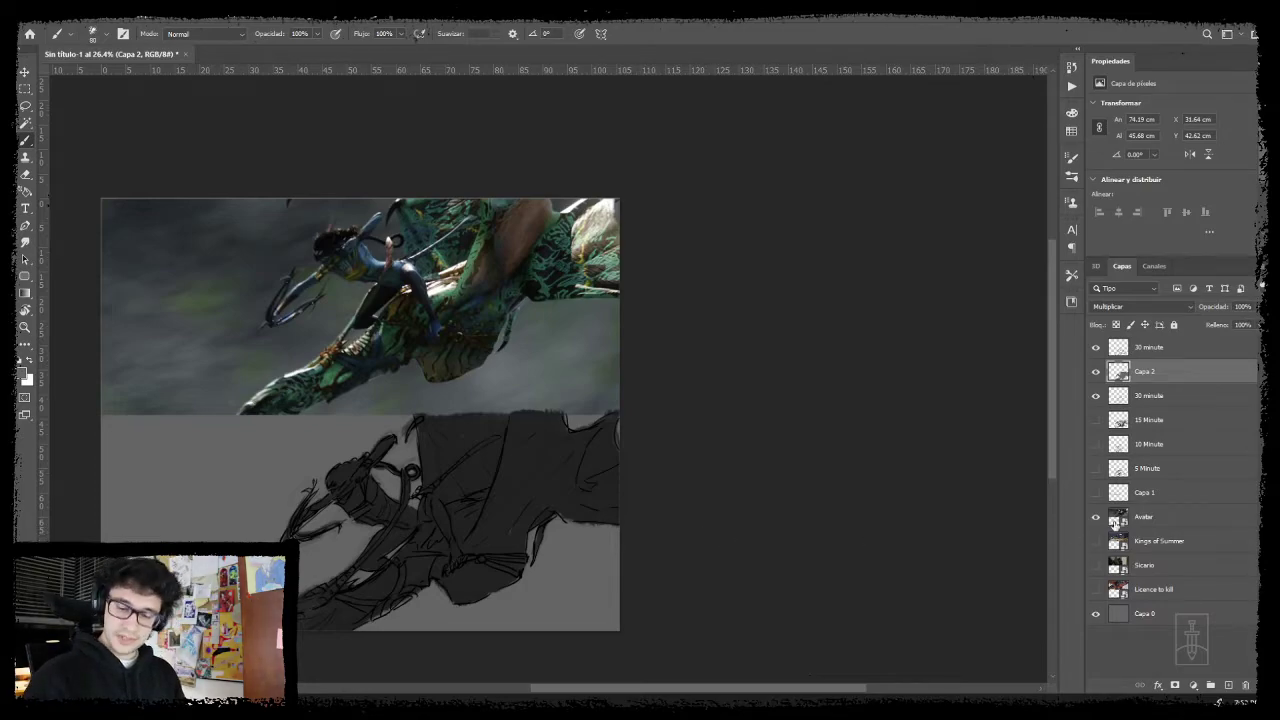
- Add a layer between the faded sketch and the silhouette fill and paint soft dark background tones with a 600 px brush
click(1159, 399)
click(1228, 685)
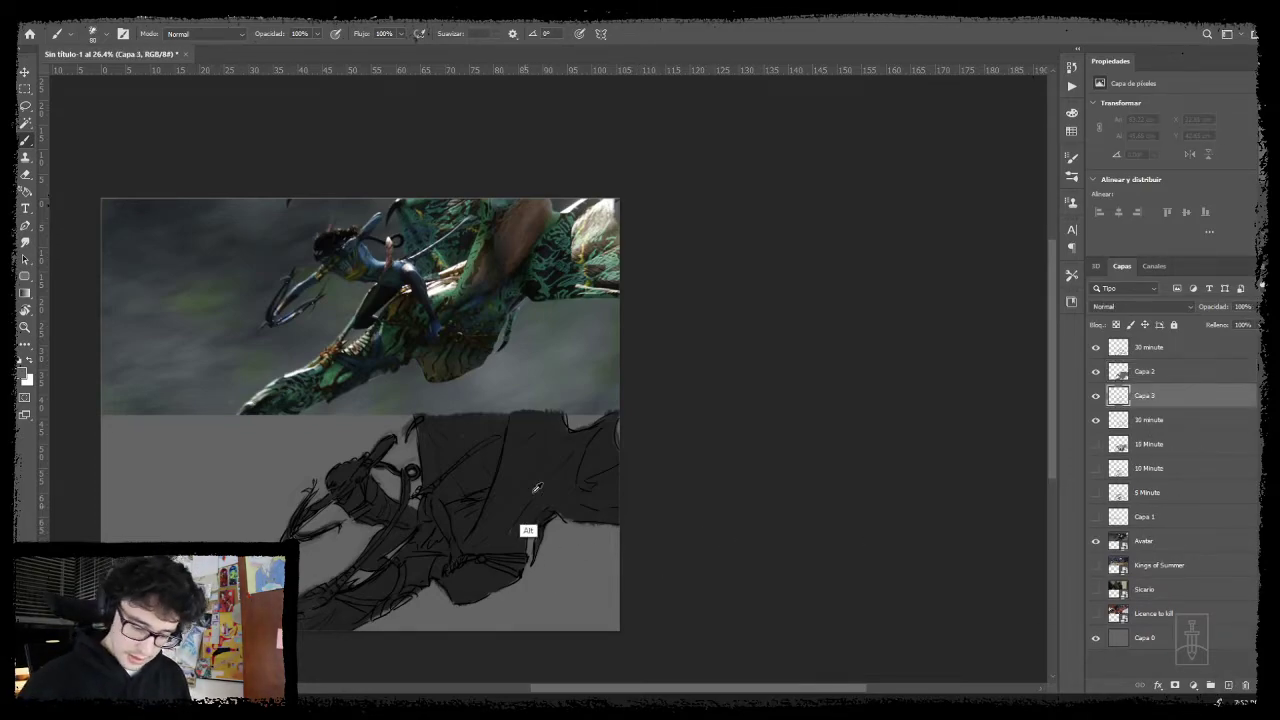
key(bracketright)
key(bracketright)
key(bracketright)
key(bracketright)
key(bracketright)
key(bracketright)
key(bracketright)
key(bracketright)
key(bracketright)
key(bracketright)
key(bracketright)
key(bracketright)
key(bracketright)
key(bracketright)
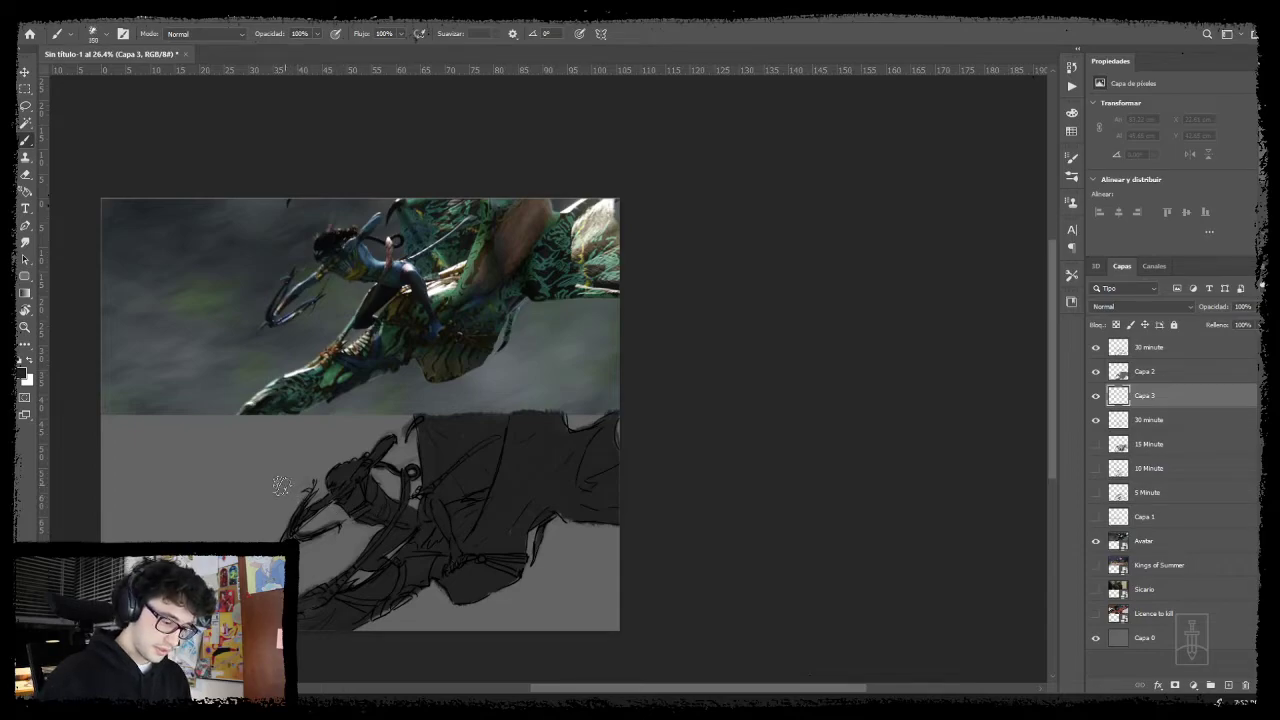
mouse_move(111, 470)
mouse_down()
mouse_move(187, 501)
mouse_move(390, 458)
mouse_move(285, 498)
mouse_move(325, 468)
mouse_move(240, 508)
mouse_move(225, 535)
mouse_move(320, 533)
mouse_move(335, 558)
mouse_move(535, 593)
mouse_move(550, 613)
mouse_move(520, 653)
mouse_move(505, 588)
mouse_move(400, 613)
mouse_move(415, 513)
mouse_move(372, 468)
mouse_move(236, 539)
mouse_move(245, 453)
mouse_move(182, 463)
mouse_move(203, 425)
mouse_move(190, 403)
mouse_move(115, 470)
mouse_up()
mouse_move(586, 480)
mouse_down()
mouse_move(534, 503)
mouse_move(553, 491)
mouse_up()
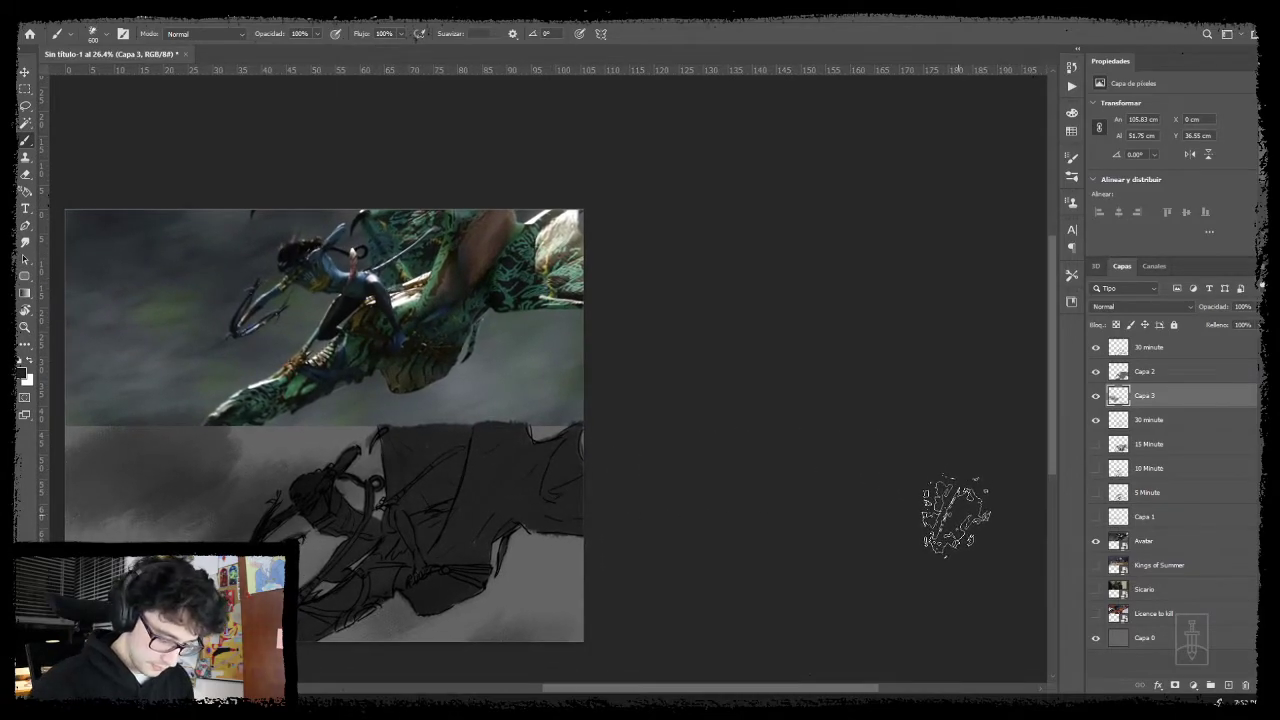
- Set the silhouette layer Capa 2 to Normal blending and darken it with Hue/Saturation at a lightness of -59
click(1165, 372)
click(1120, 307)
key(Escape)
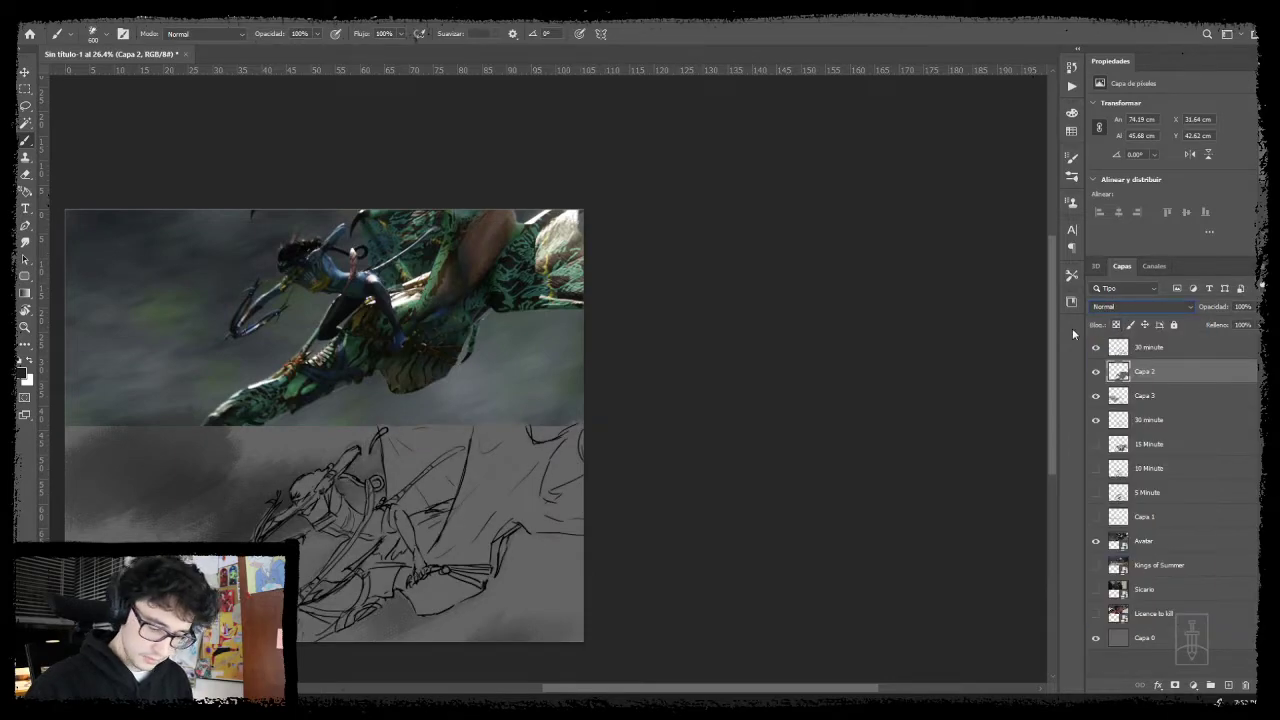
key(ctrl+u)
drag(808, 332, 768, 333)
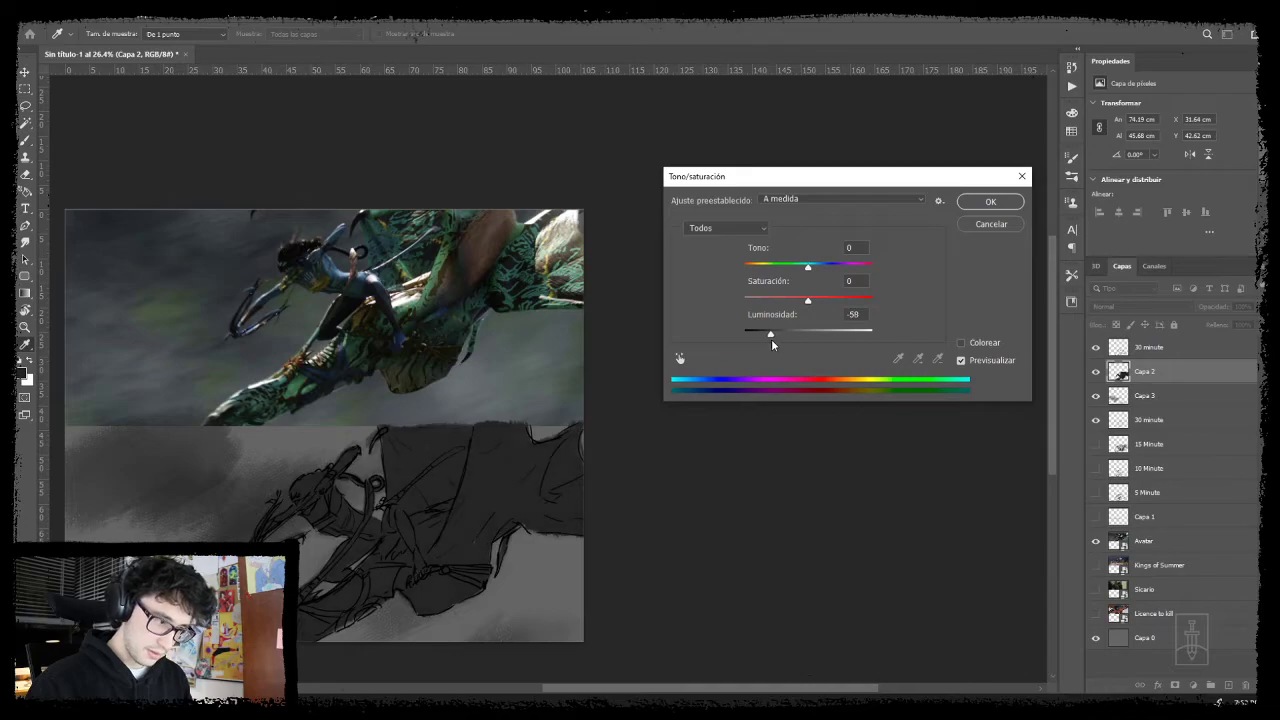
click(990, 201)
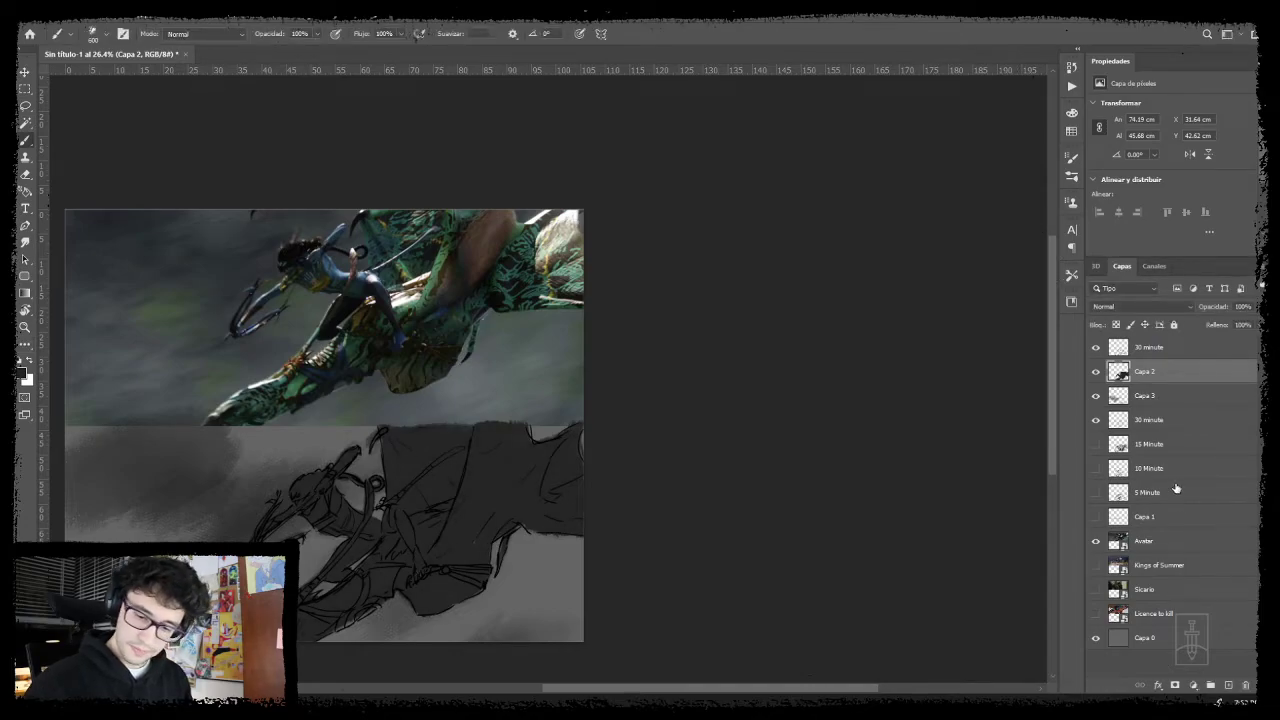
- Add a new layer between the line art and silhouette fill, move the faded 30 minute sketch above it and select the new layer
click(1178, 350)
click(1227, 685)
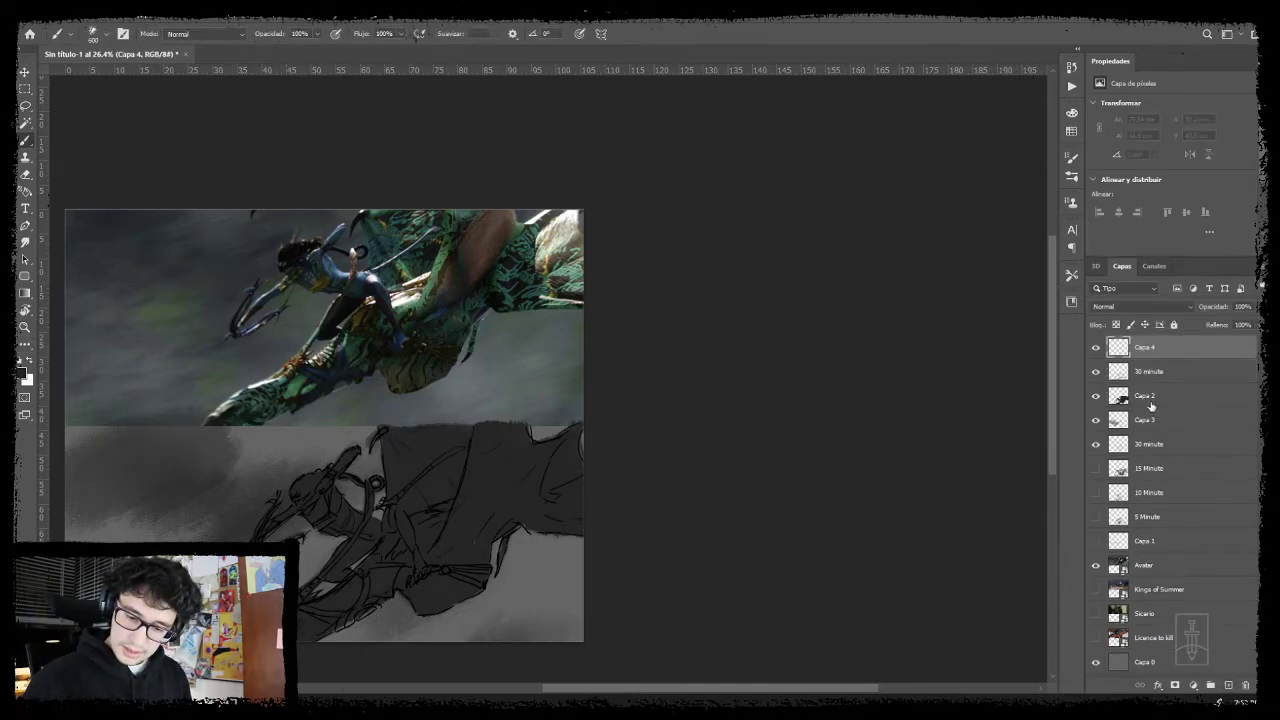
drag(1168, 355, 1170, 380)
key(z)
click(422, 486)
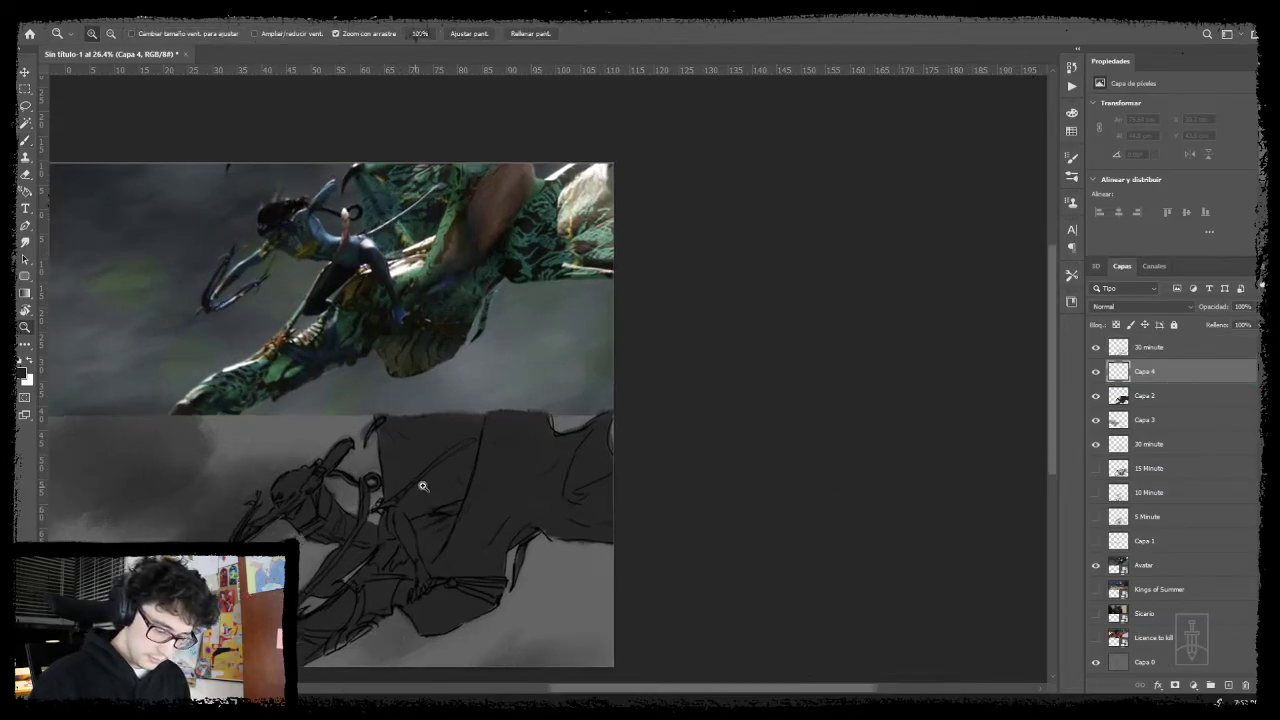
drag(1170, 347, 1171, 365)
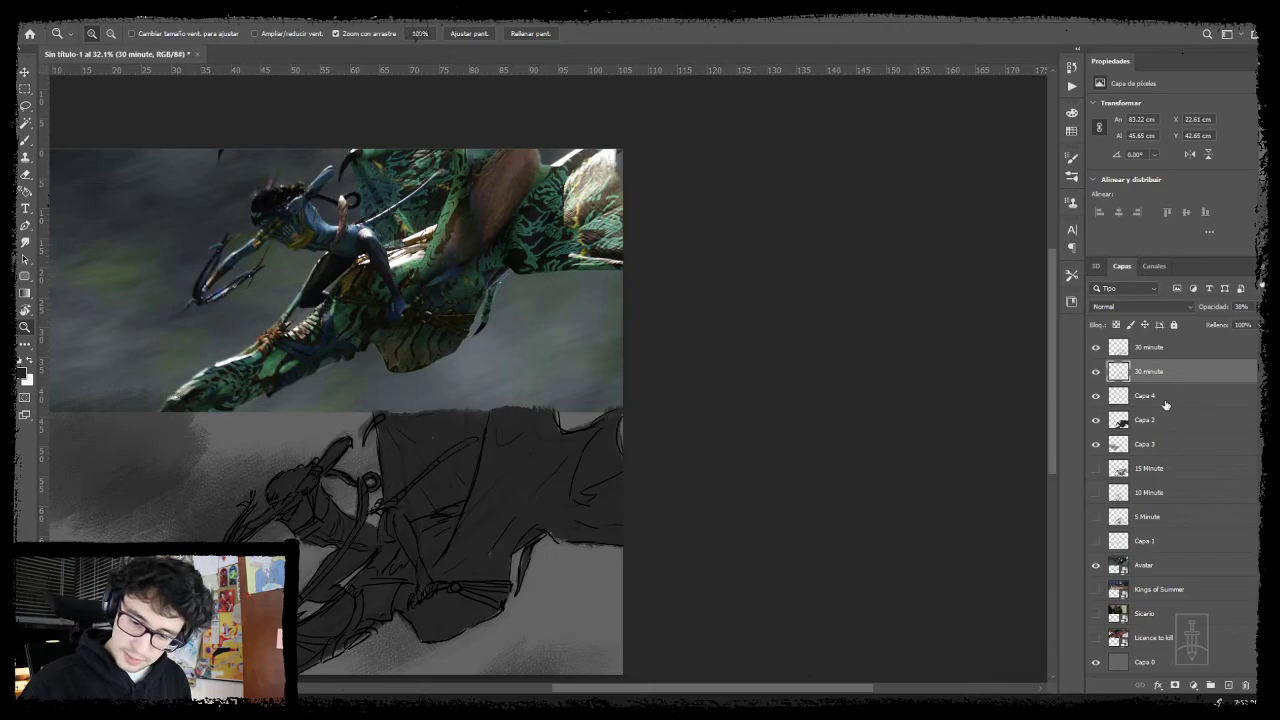
click(1168, 402)
- Fill the light gap behind the rider's arm on layer Capa 2 with sampled silhouette gray, using a 70 px brush
mouse_move(590, 527)
mouse_down()
mouse_move(647, 494)
mouse_move(629, 457)
mouse_up()
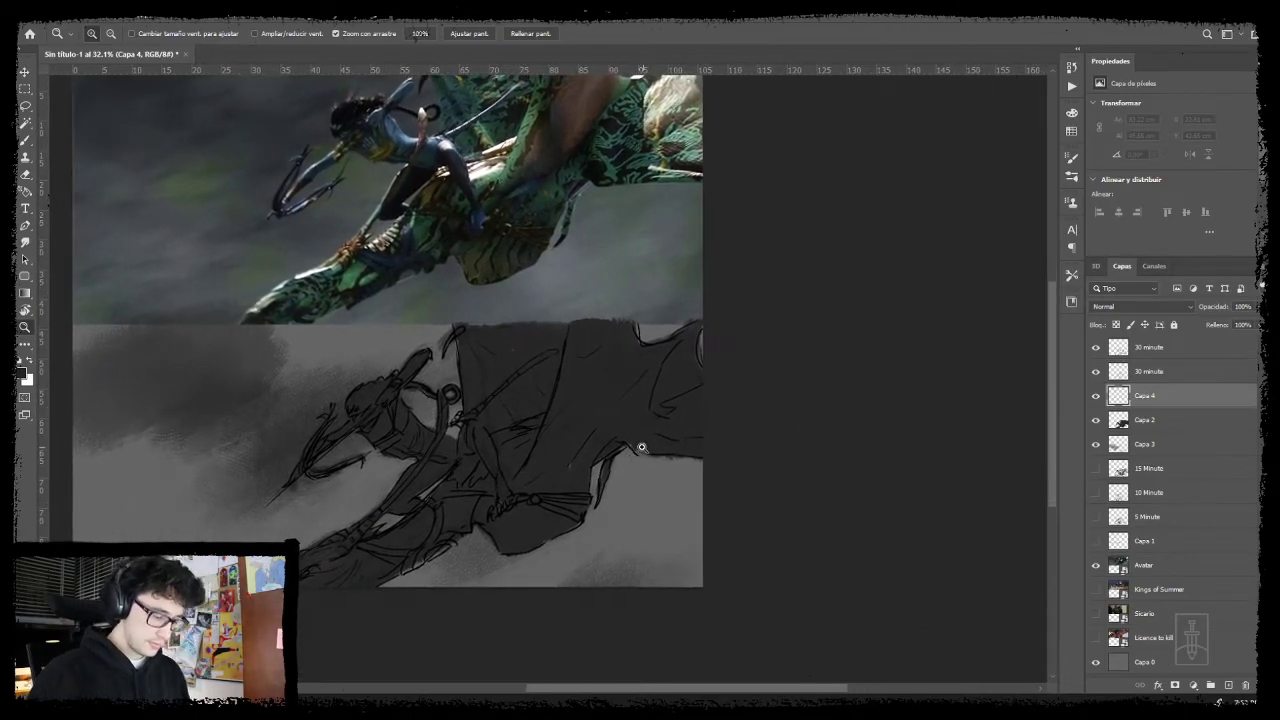
key(b)
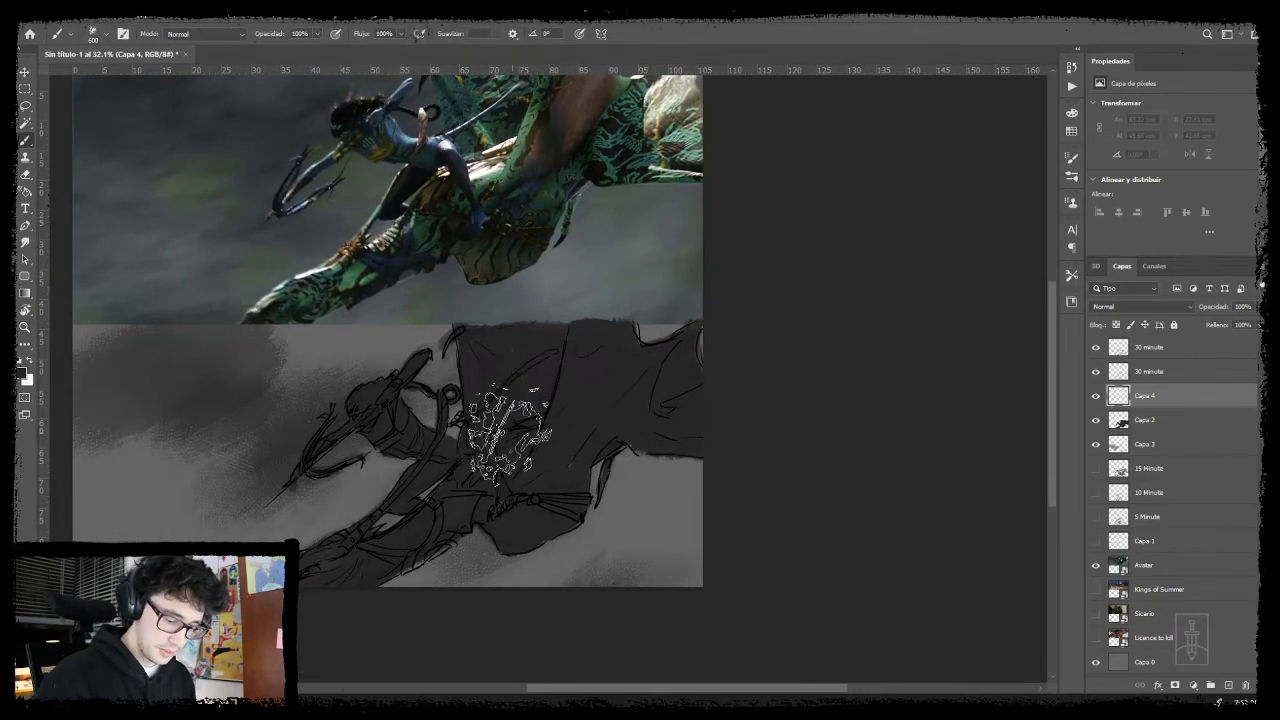
key(z)
click(478, 470)
mouse_move(483, 467)
mouse_down()
mouse_move(460, 470)
mouse_move(484, 466)
mouse_move(446, 440)
mouse_up()
click(1143, 422)
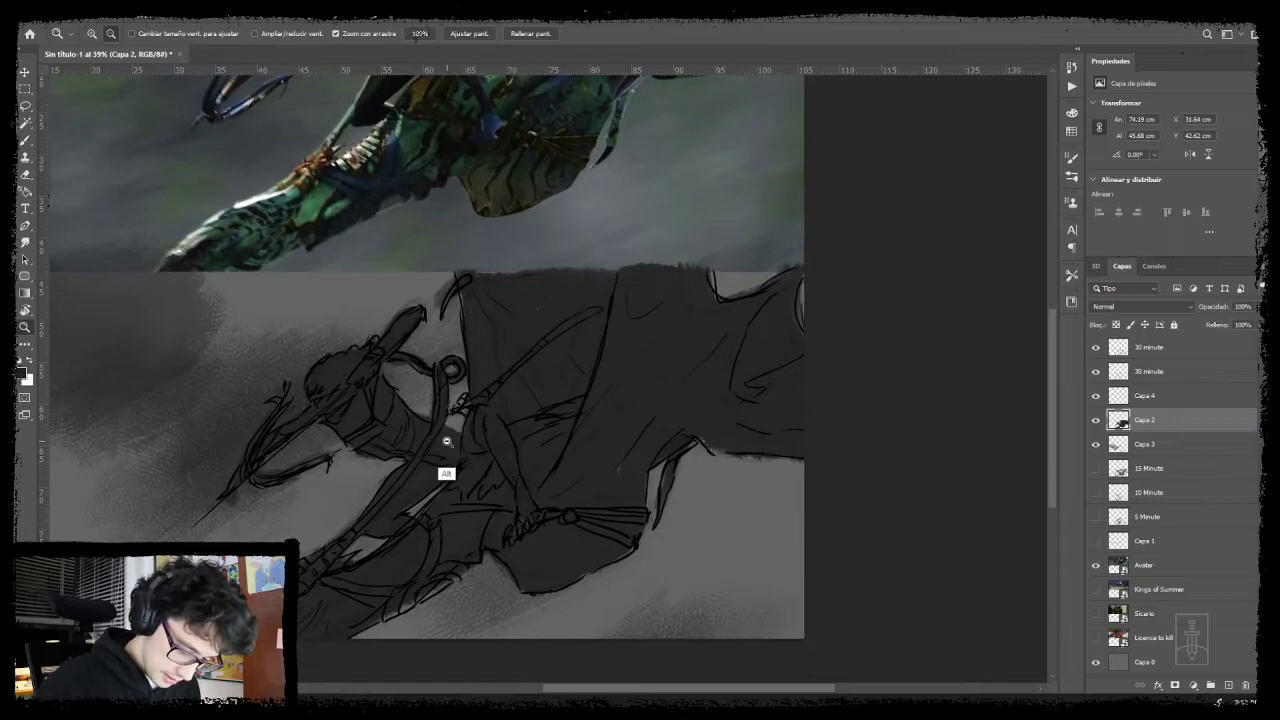
key(b)
alt+click(448, 443)
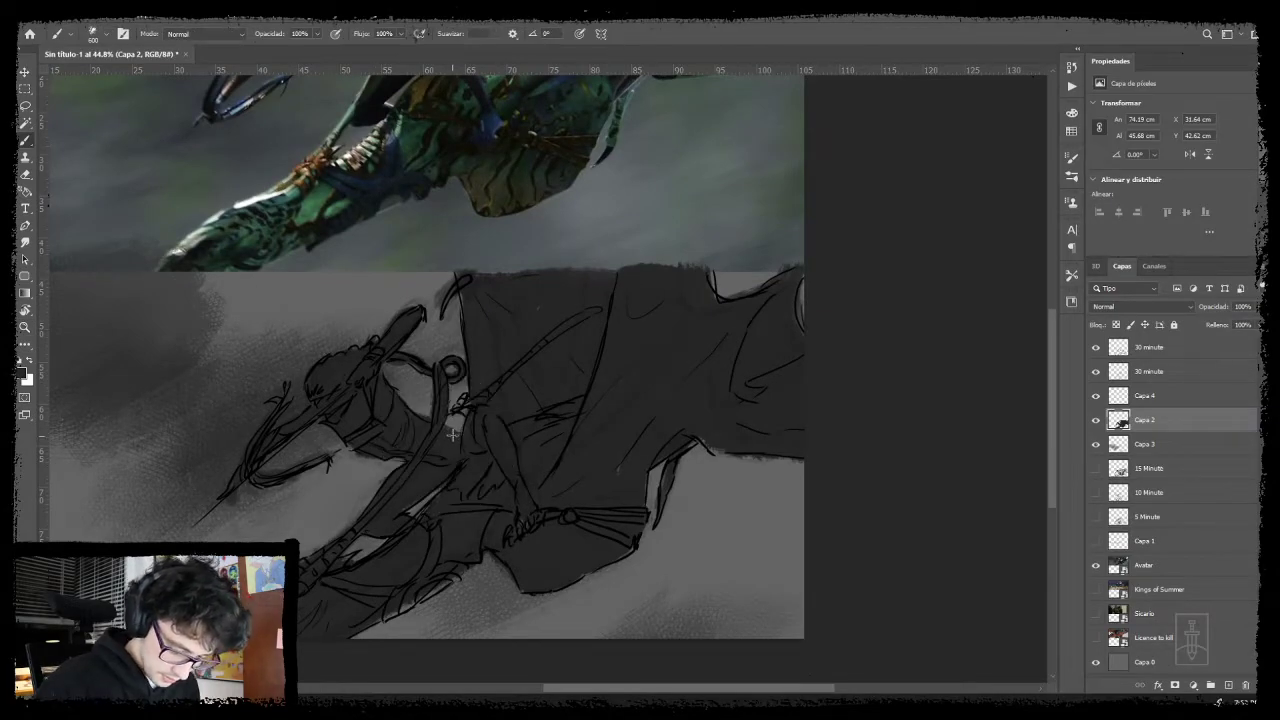
key(bracketleft)
key(bracketleft)
key(bracketleft)
key(bracketleft)
key(bracketleft)
key(bracketleft)
key(bracketleft)
key(bracketleft)
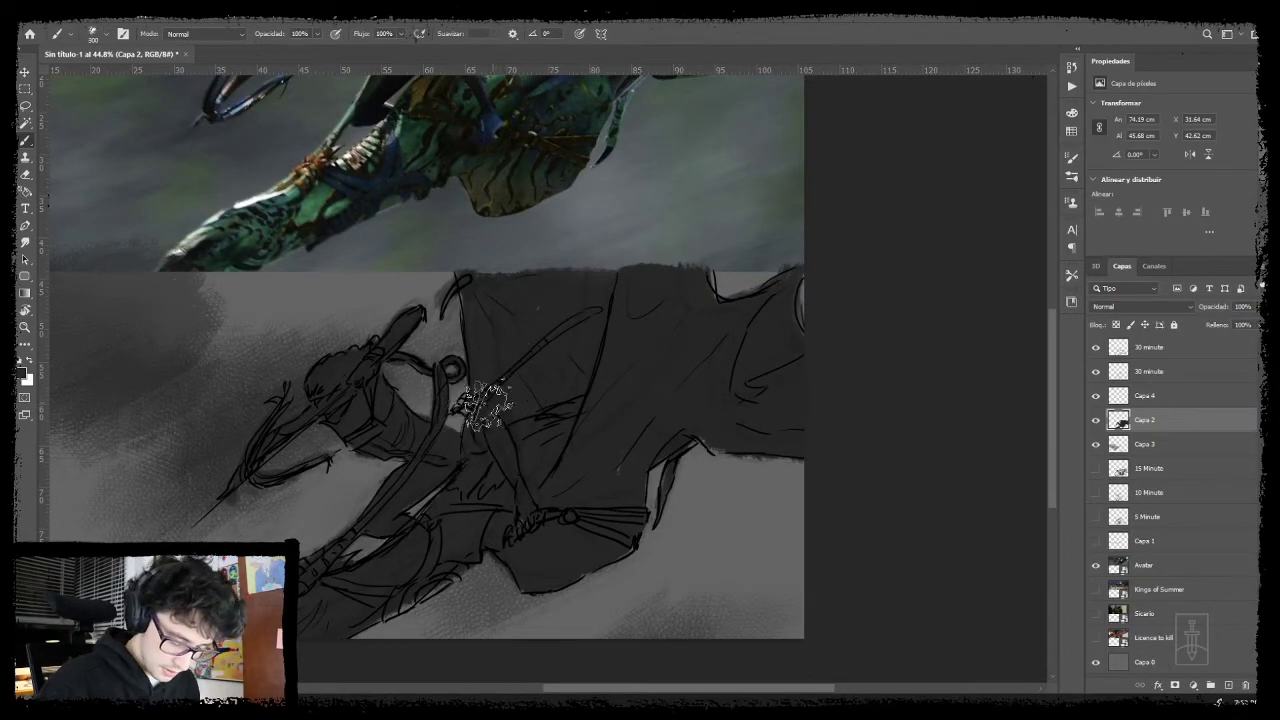
drag(455, 413, 470, 419)
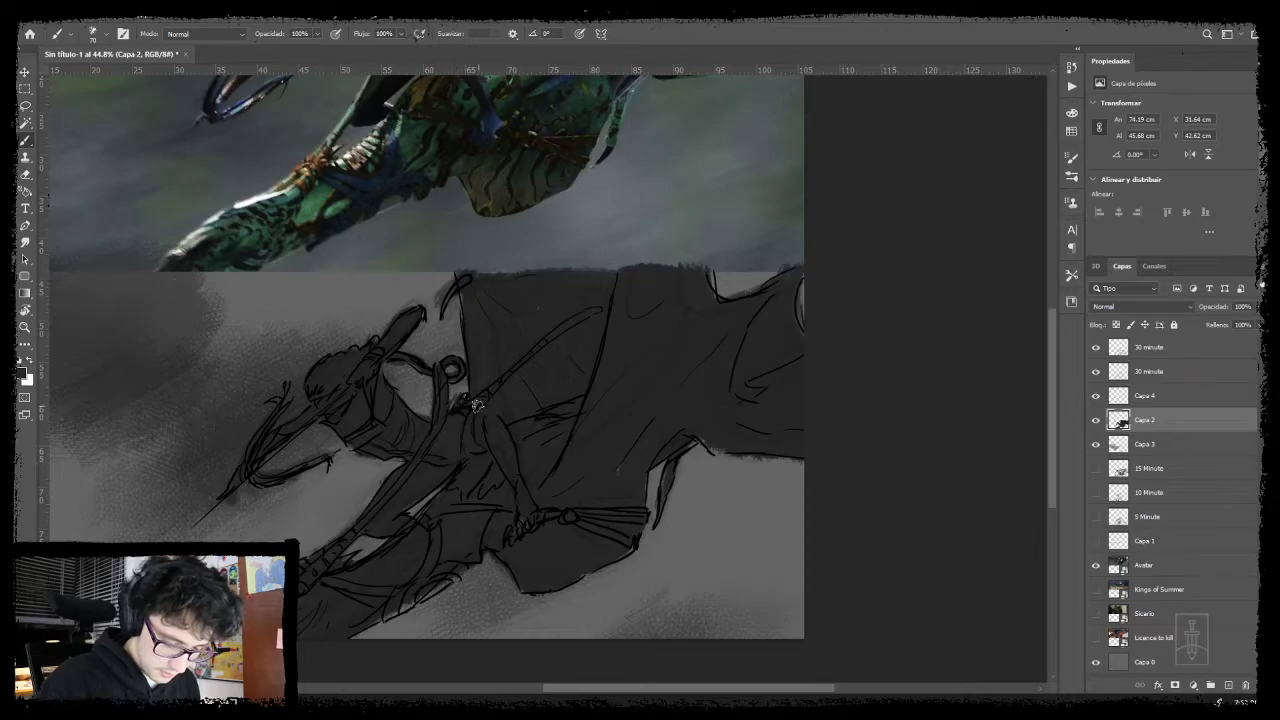
- Select layer Capa 4 and paint black shadows on the rider's hair and thigh, the creature's head and the upper horn tip
drag(614, 386, 597, 443)
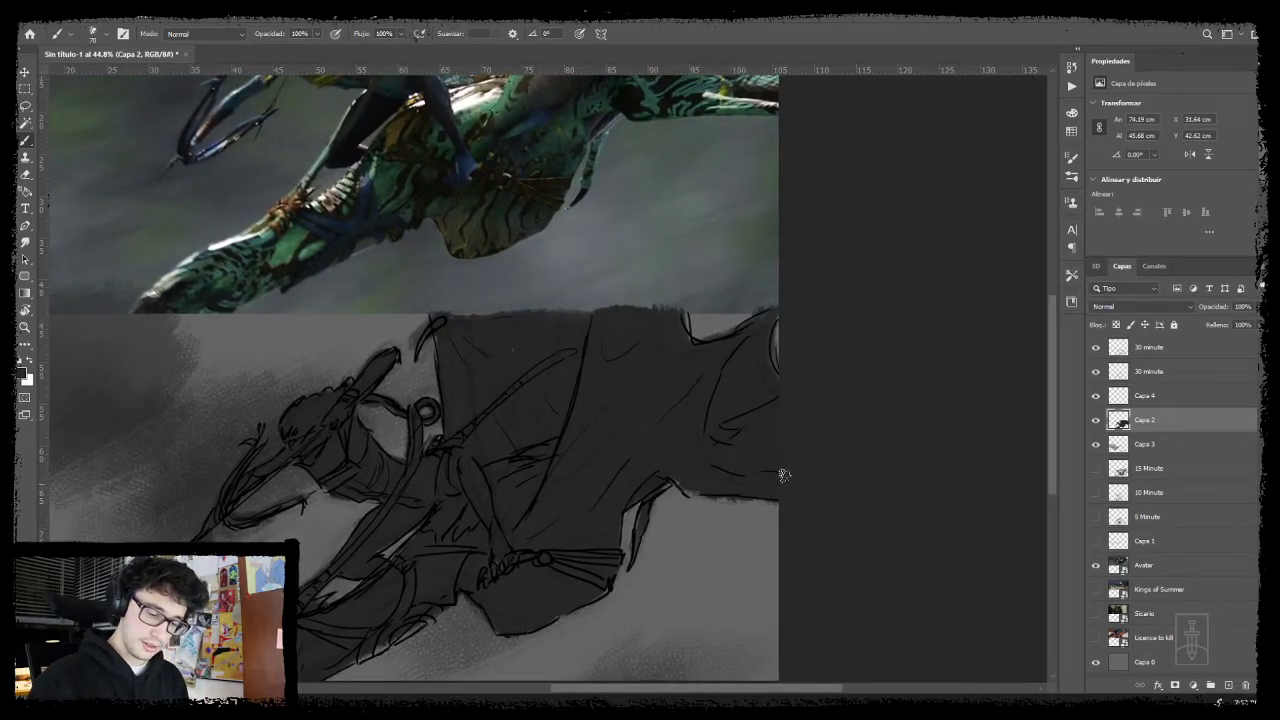
click(1175, 398)
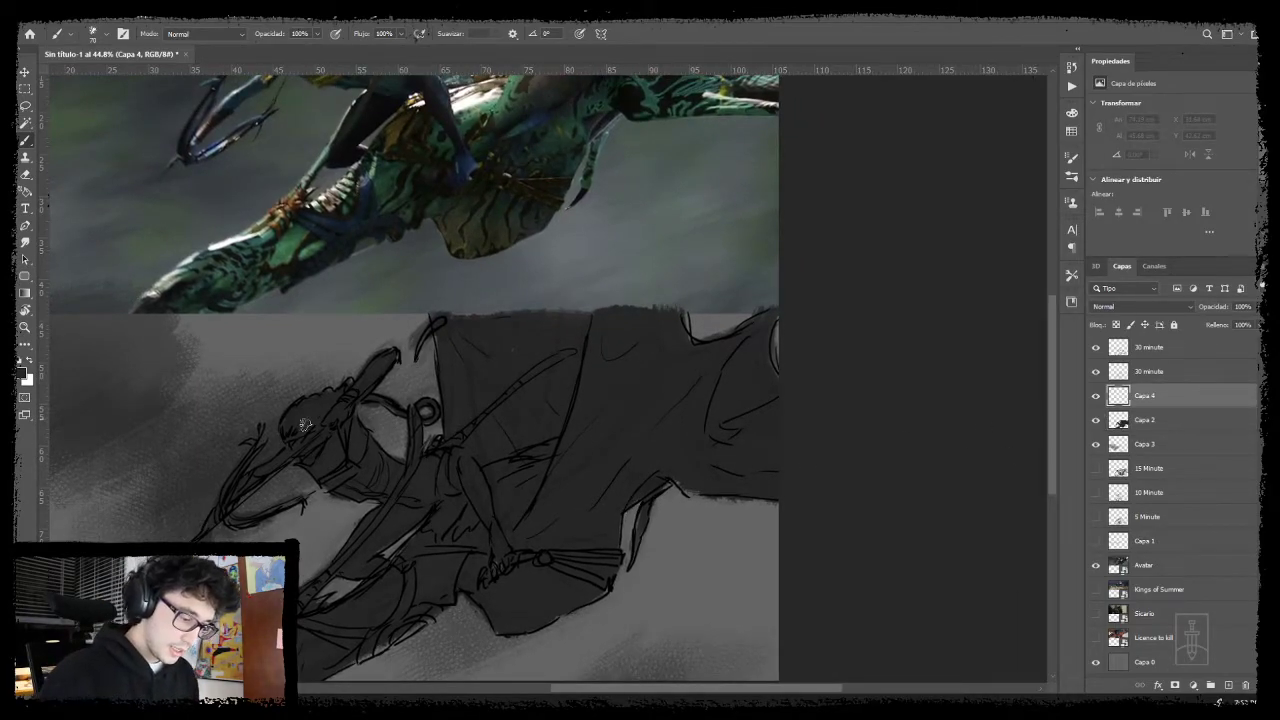
click(23, 374)
text(1a1a1a)
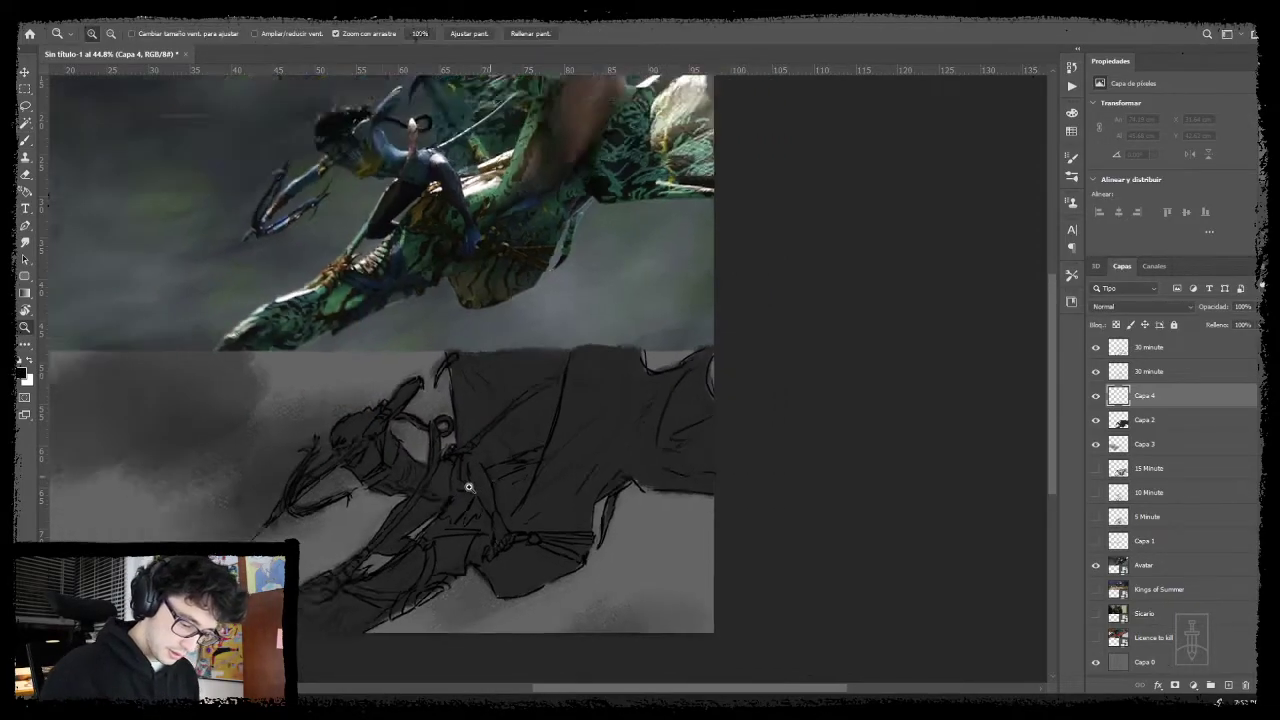
drag(468, 487, 446, 486)
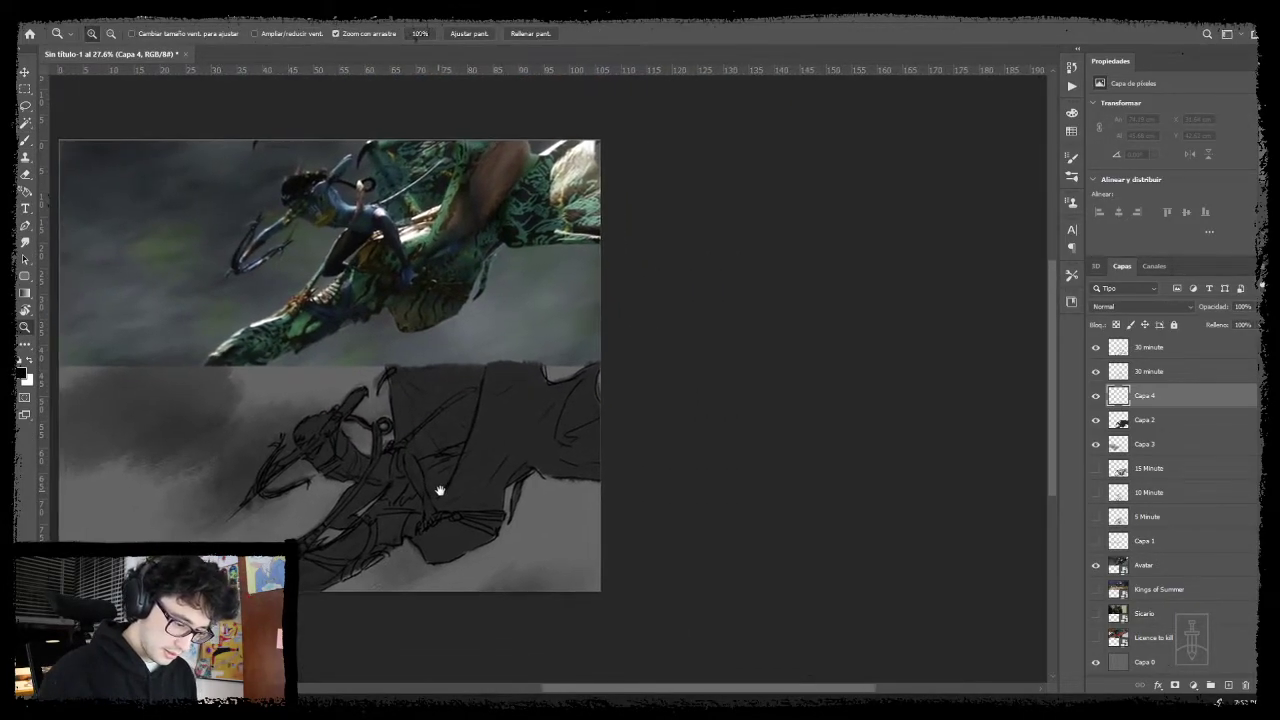
key(b)
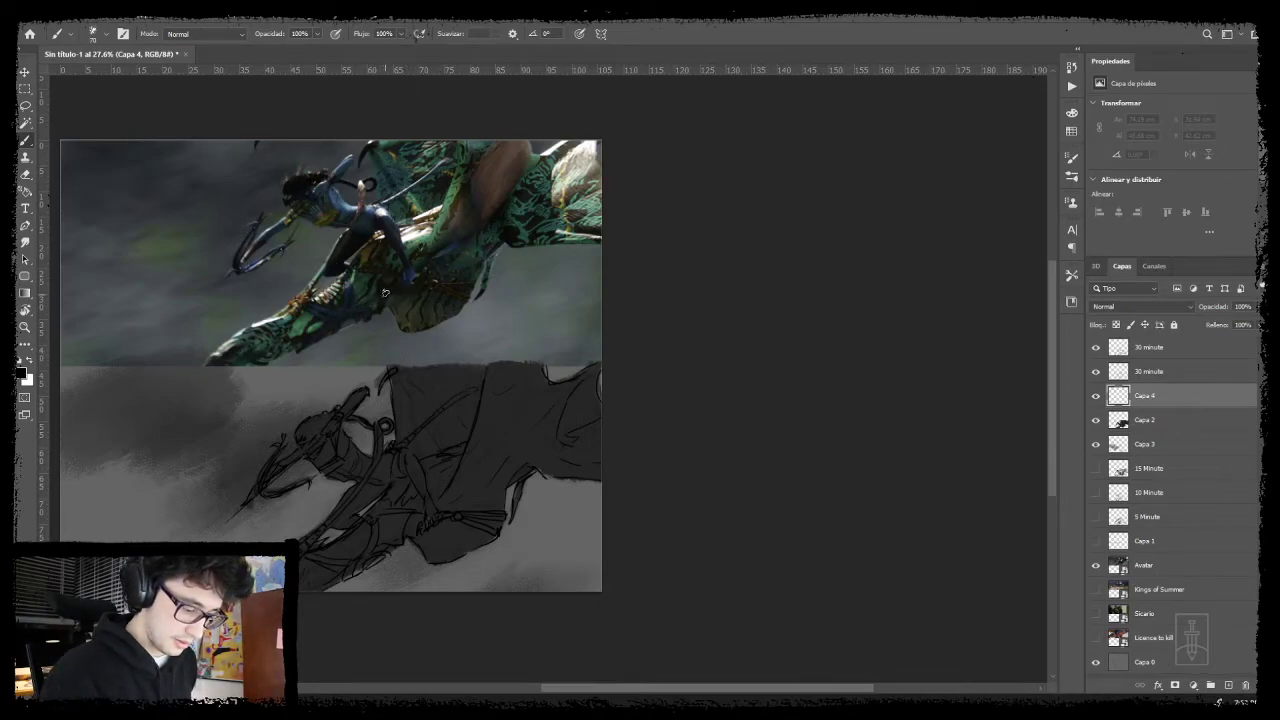
mouse_move(322, 418)
mouse_down()
mouse_move(390, 428)
mouse_move(405, 478)
mouse_move(403, 489)
mouse_move(357, 486)
mouse_move(334, 521)
mouse_move(377, 486)
mouse_move(336, 524)
mouse_move(429, 529)
mouse_move(428, 541)
mouse_move(420, 517)
mouse_move(412, 533)
mouse_move(396, 533)
mouse_move(402, 512)
mouse_move(380, 533)
mouse_up()
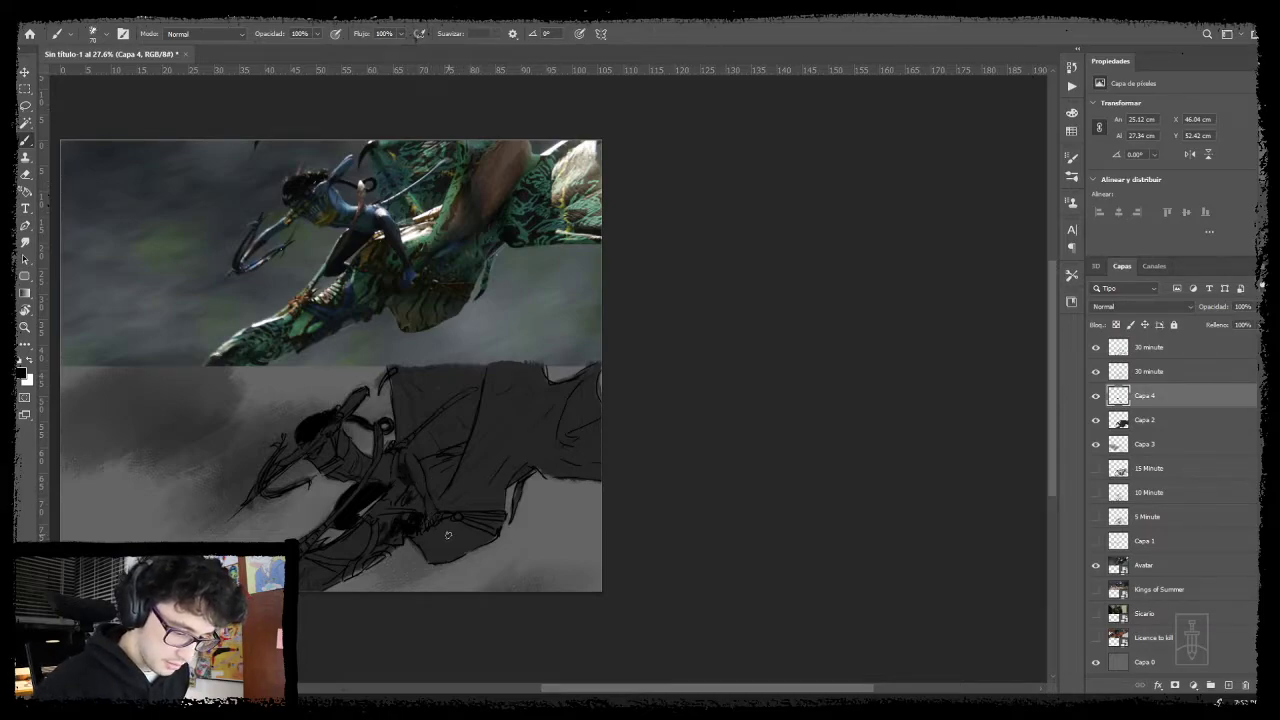
mouse_move(392, 384)
mouse_down()
mouse_move(386, 368)
mouse_move(395, 397)
mouse_up()
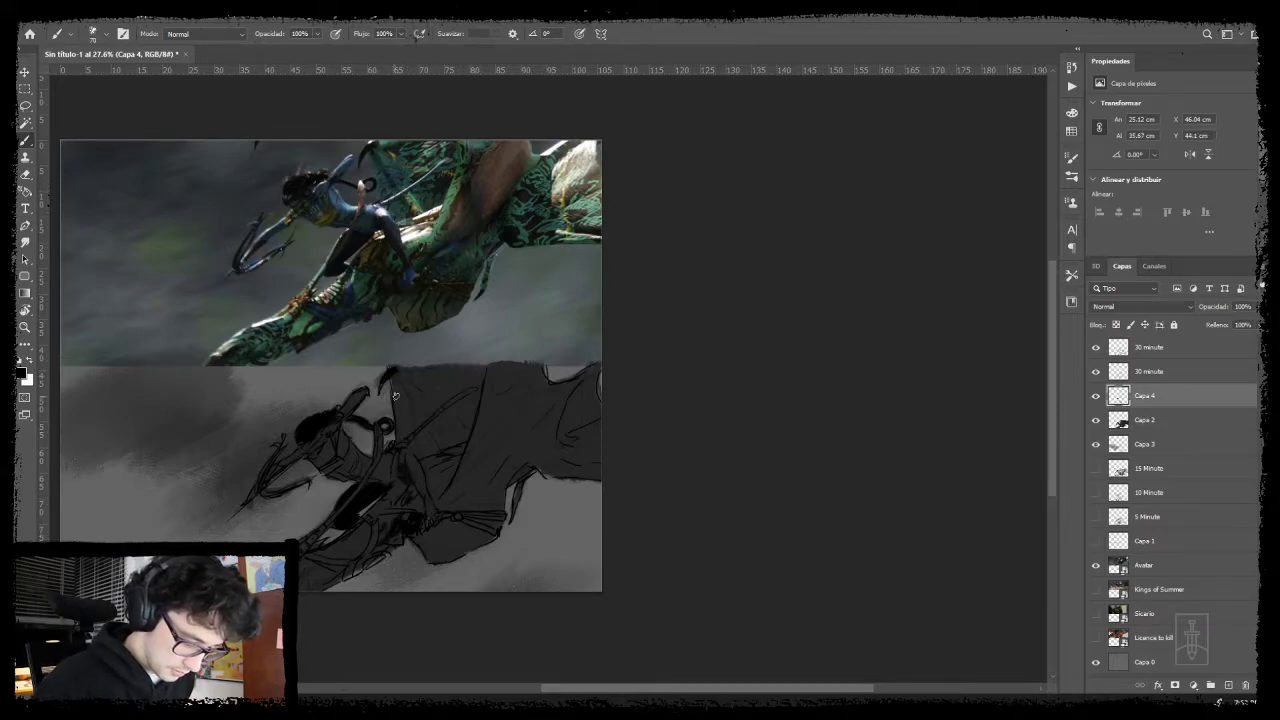
- Set the foreground color to dark gray 212121 and paint shadows on the bow and the rider's arm
click(21, 375)
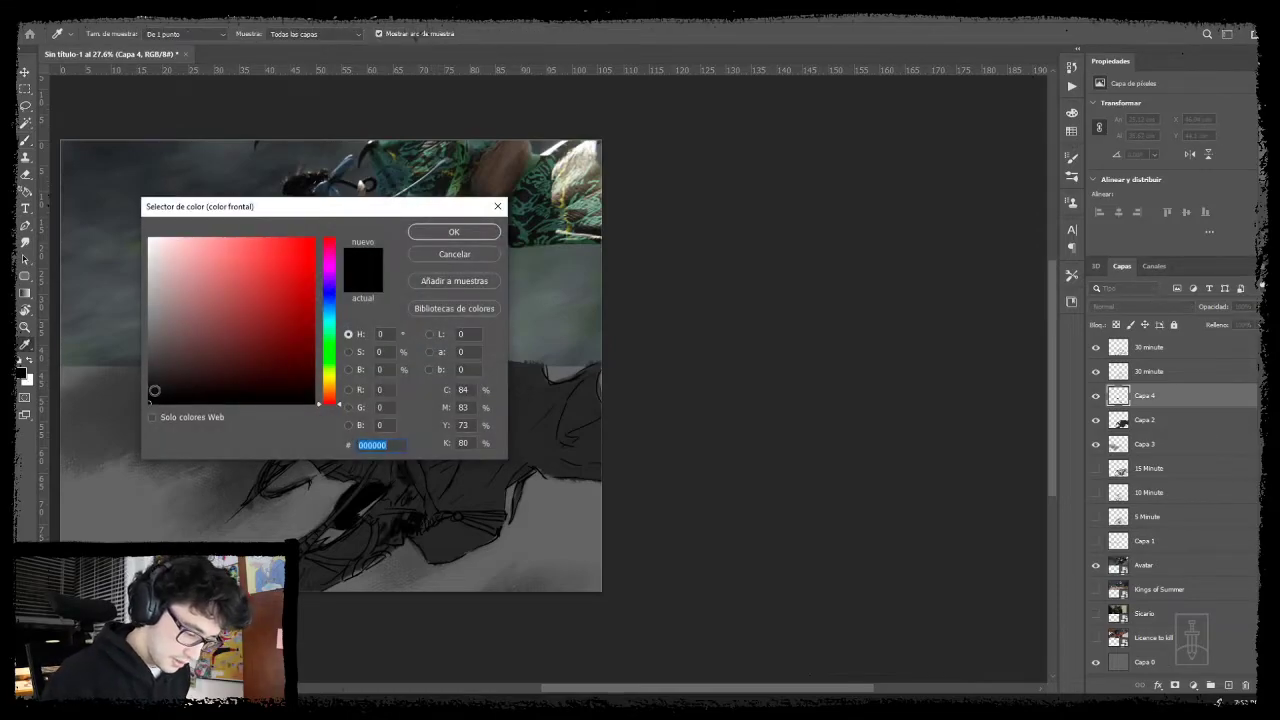
click(143, 386)
drag(139, 386, 135, 383)
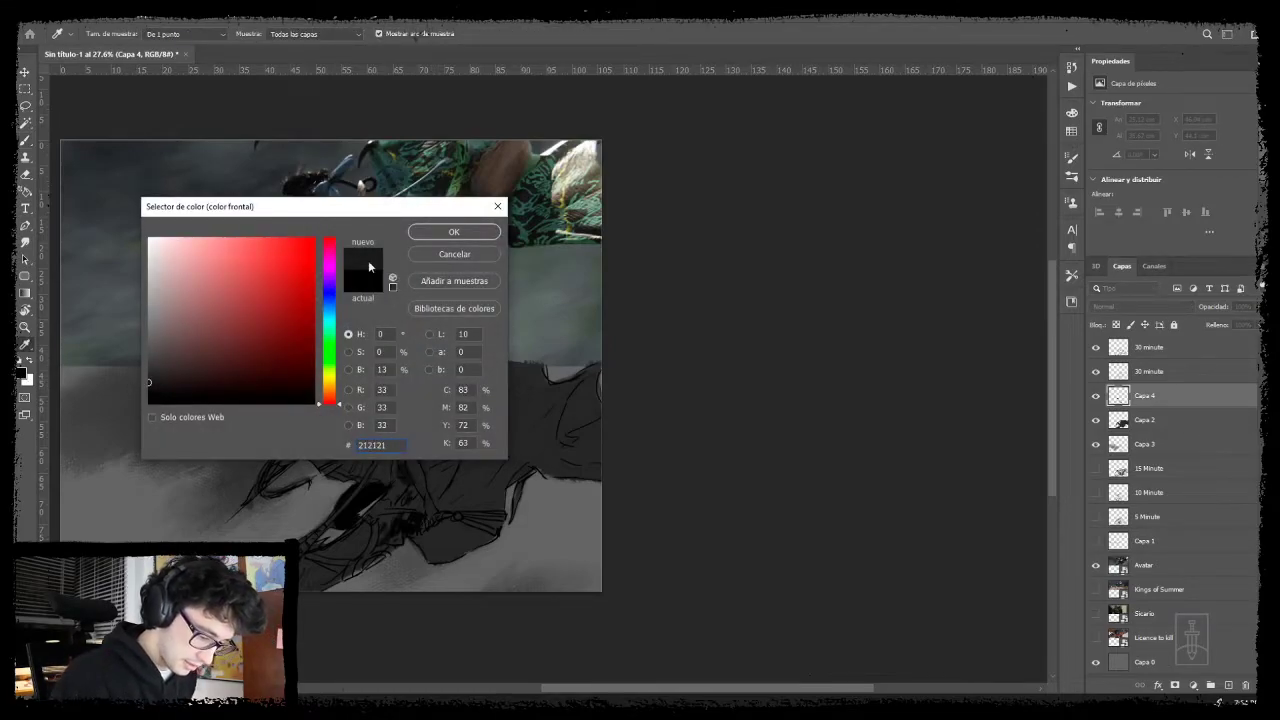
click(455, 233)
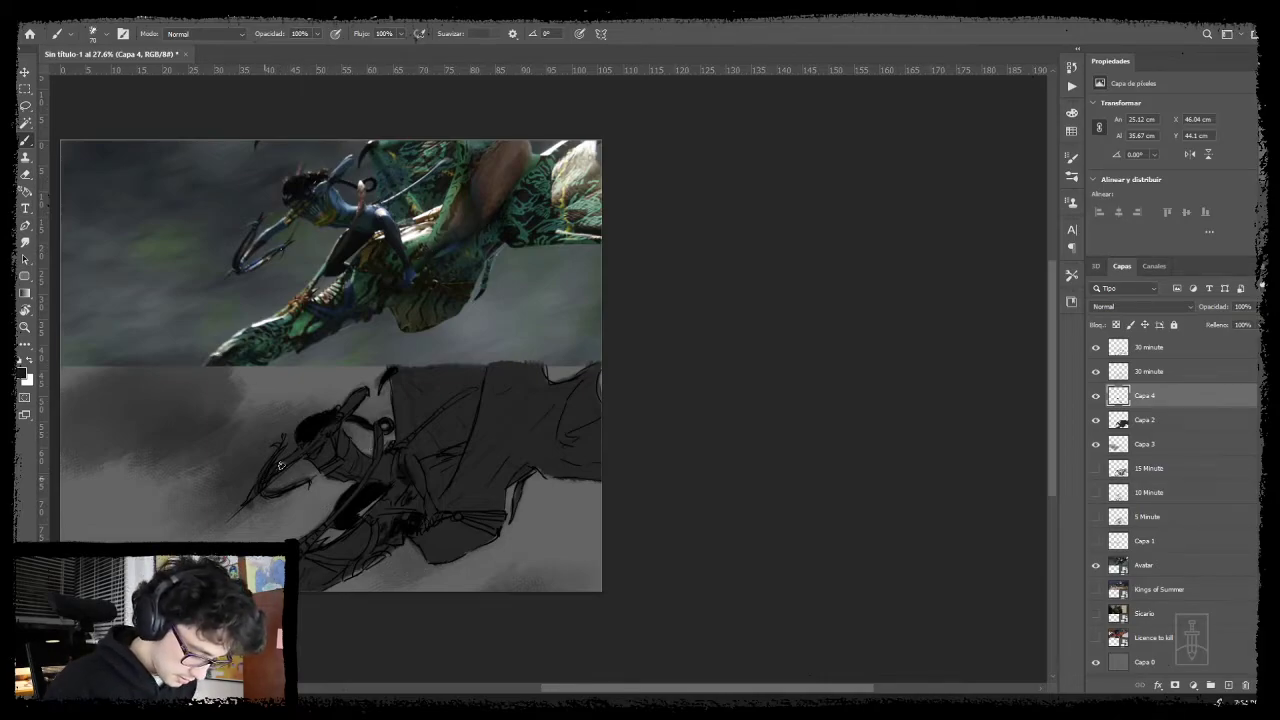
drag(281, 465, 303, 469)
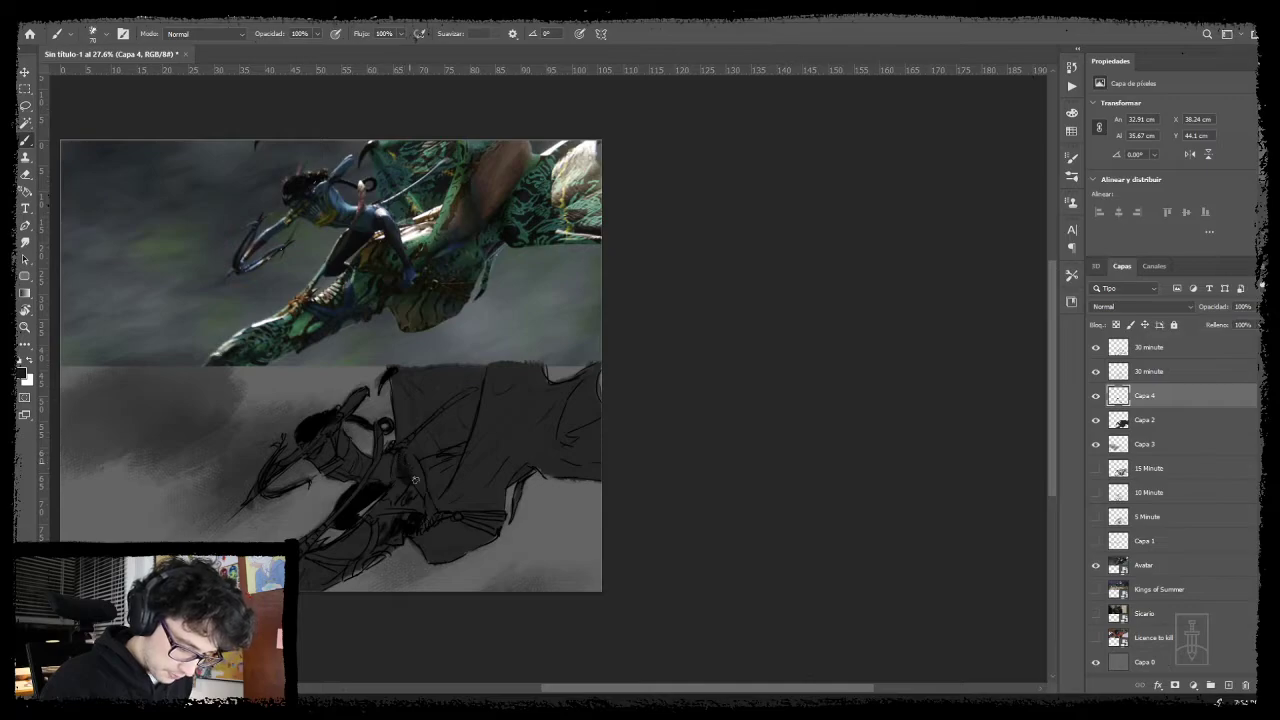
drag(415, 480, 428, 520)
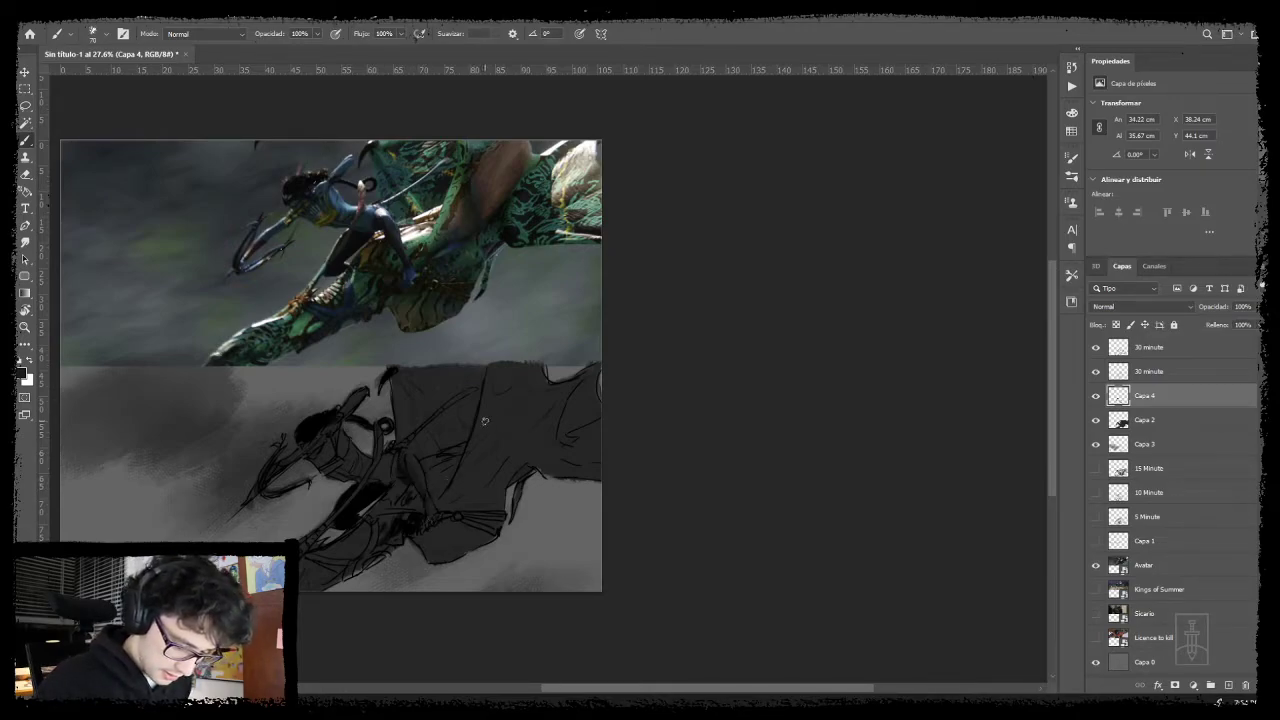
- Paint dark gray shading over the creature's body, hind area and hanging chest flap
mouse_move(507, 409)
mouse_down()
mouse_move(489, 450)
mouse_move(511, 451)
mouse_move(508, 469)
mouse_move(525, 465)
mouse_move(515, 455)
mouse_move(547, 418)
mouse_move(545, 466)
mouse_move(549, 450)
mouse_move(531, 464)
mouse_move(549, 468)
mouse_move(569, 449)
mouse_move(557, 437)
mouse_move(577, 472)
mouse_move(567, 397)
mouse_move(599, 367)
mouse_up()
mouse_move(576, 426)
mouse_down()
mouse_move(588, 402)
mouse_move(596, 416)
mouse_up()
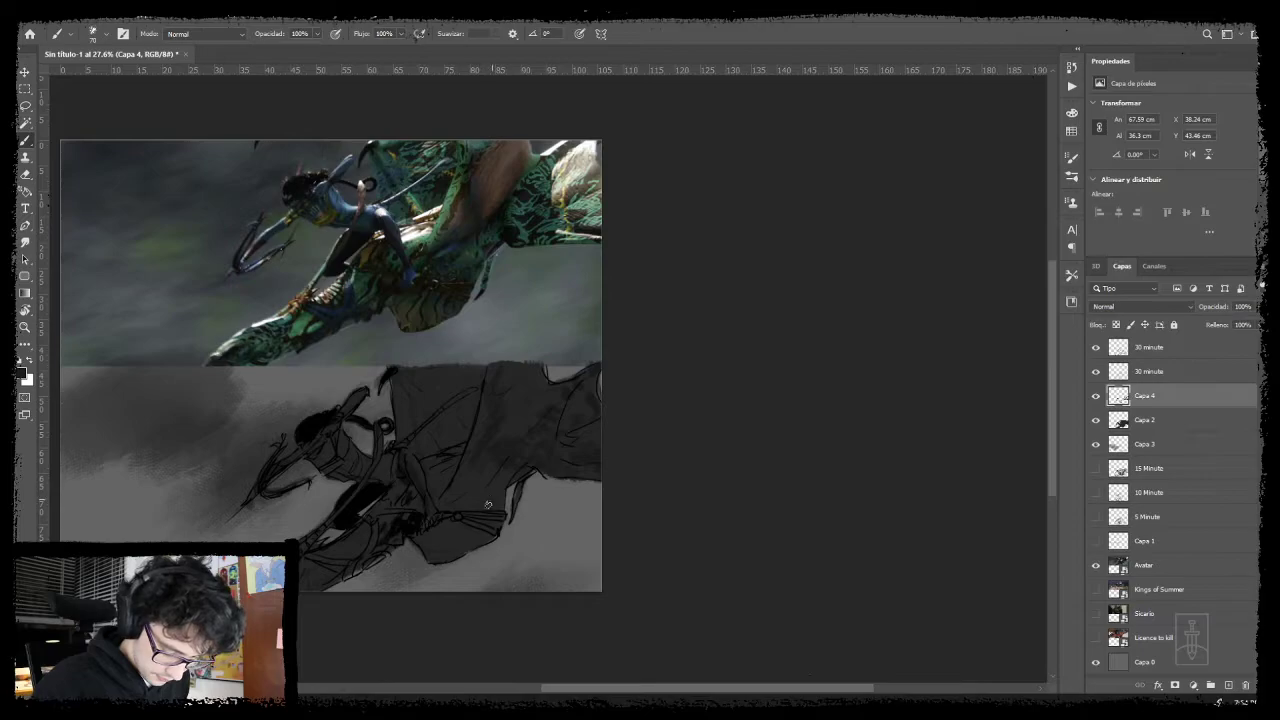
drag(487, 507, 474, 547)
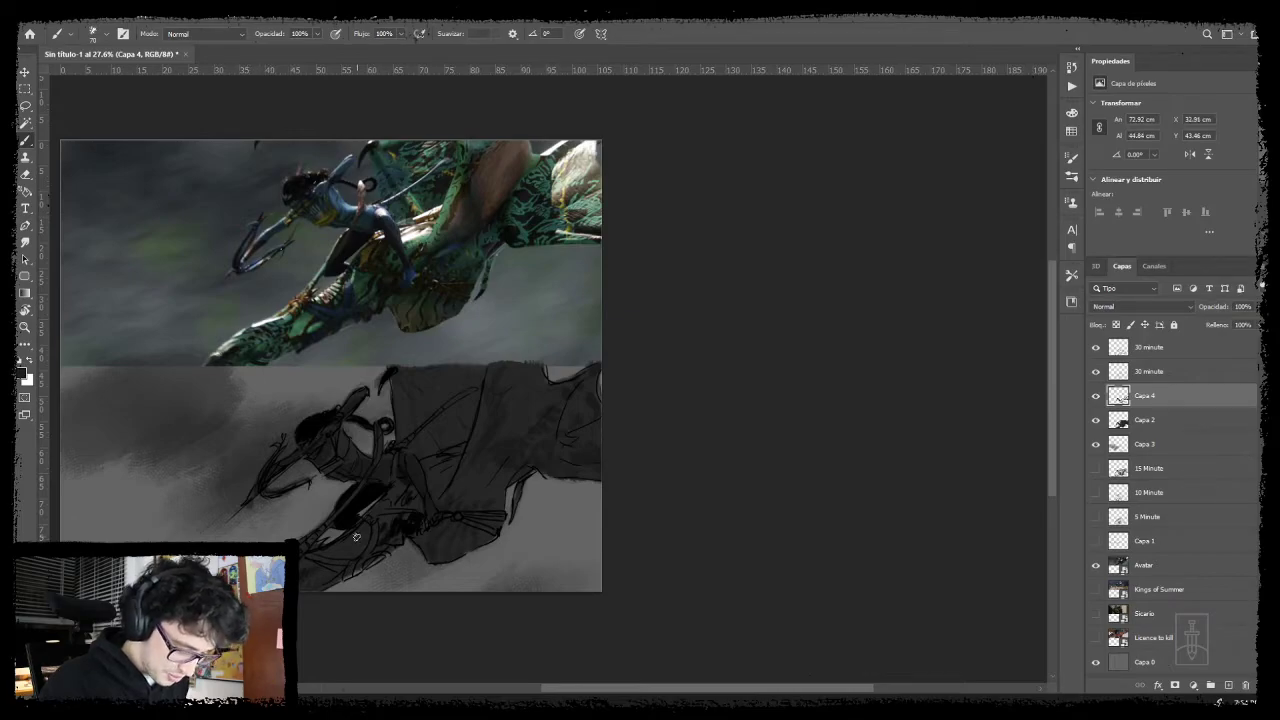
- Set the foreground color to gray 404040, undo the first light stroke and paint lighter patches across the creature's body and wing
alt+click(368, 496)
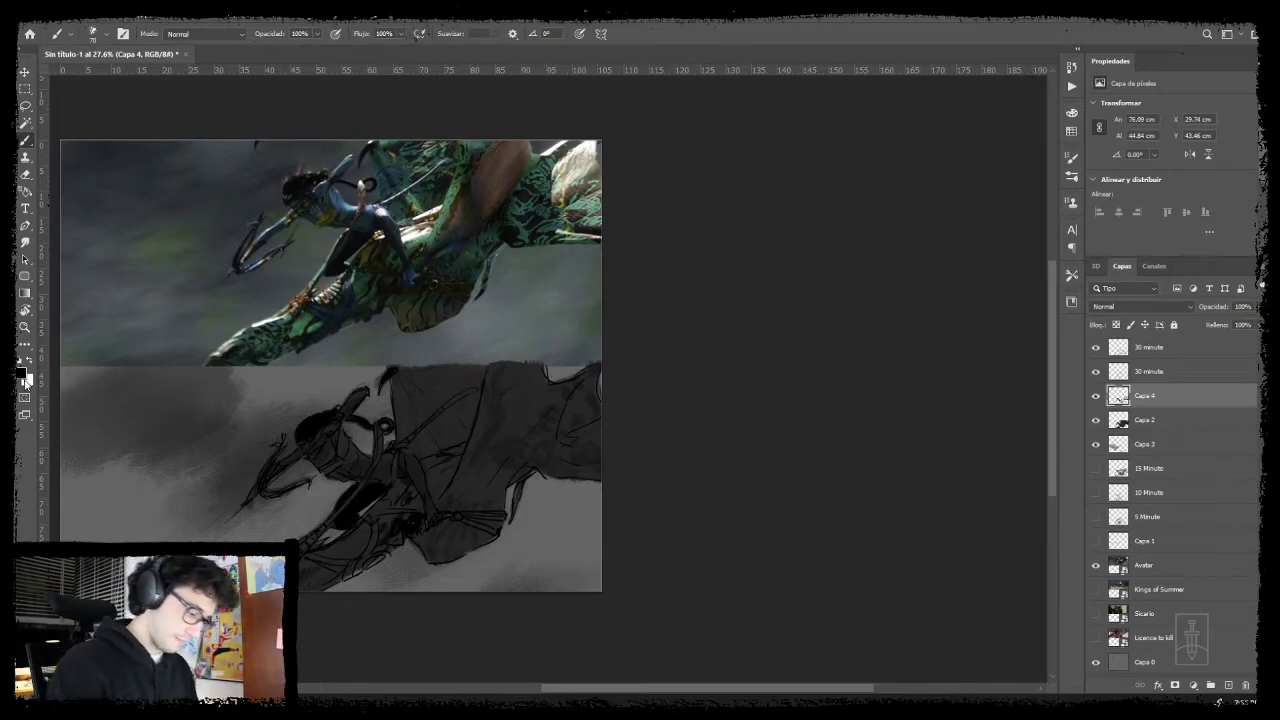
alt+click(505, 445)
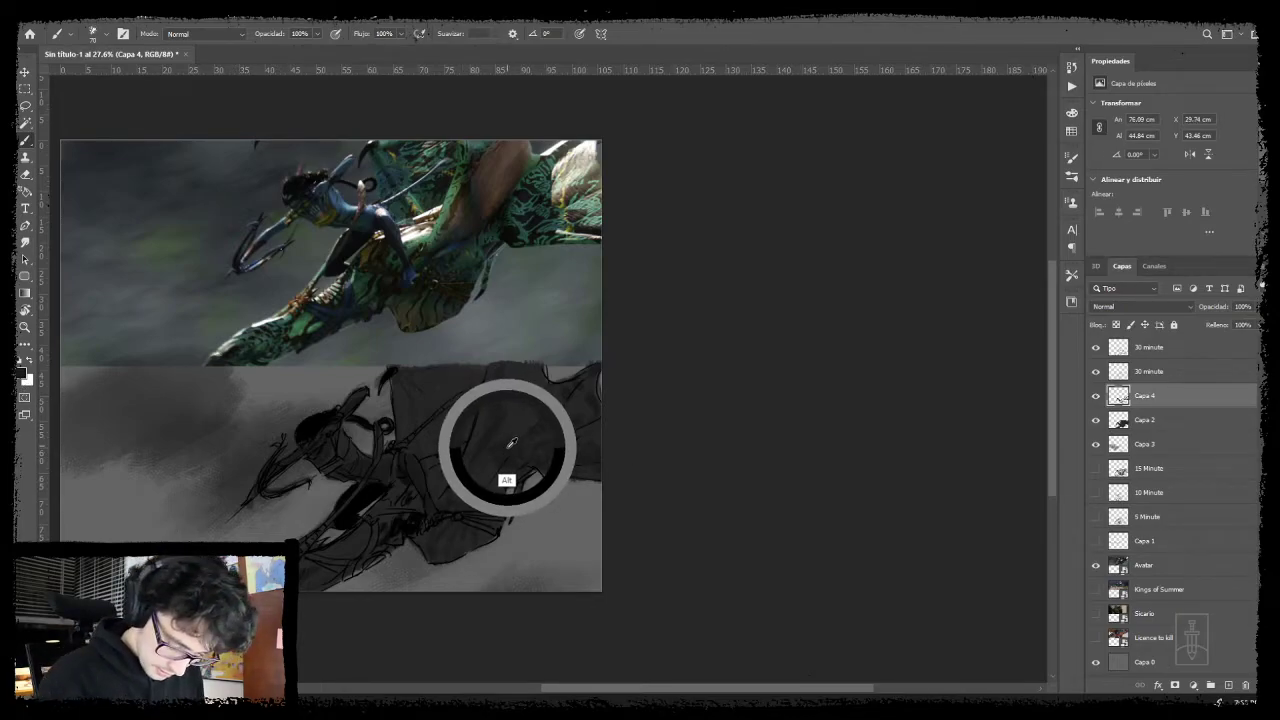
click(22, 376)
click(146, 362)
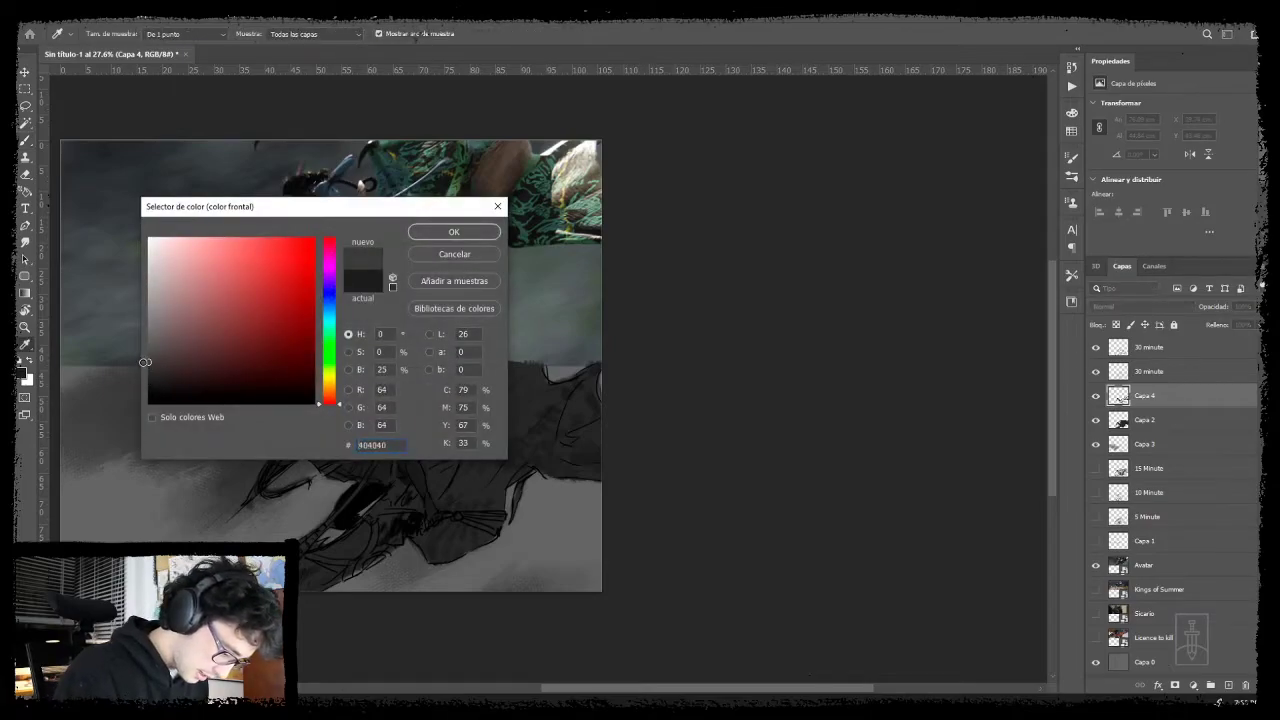
click(437, 236)
key(b)
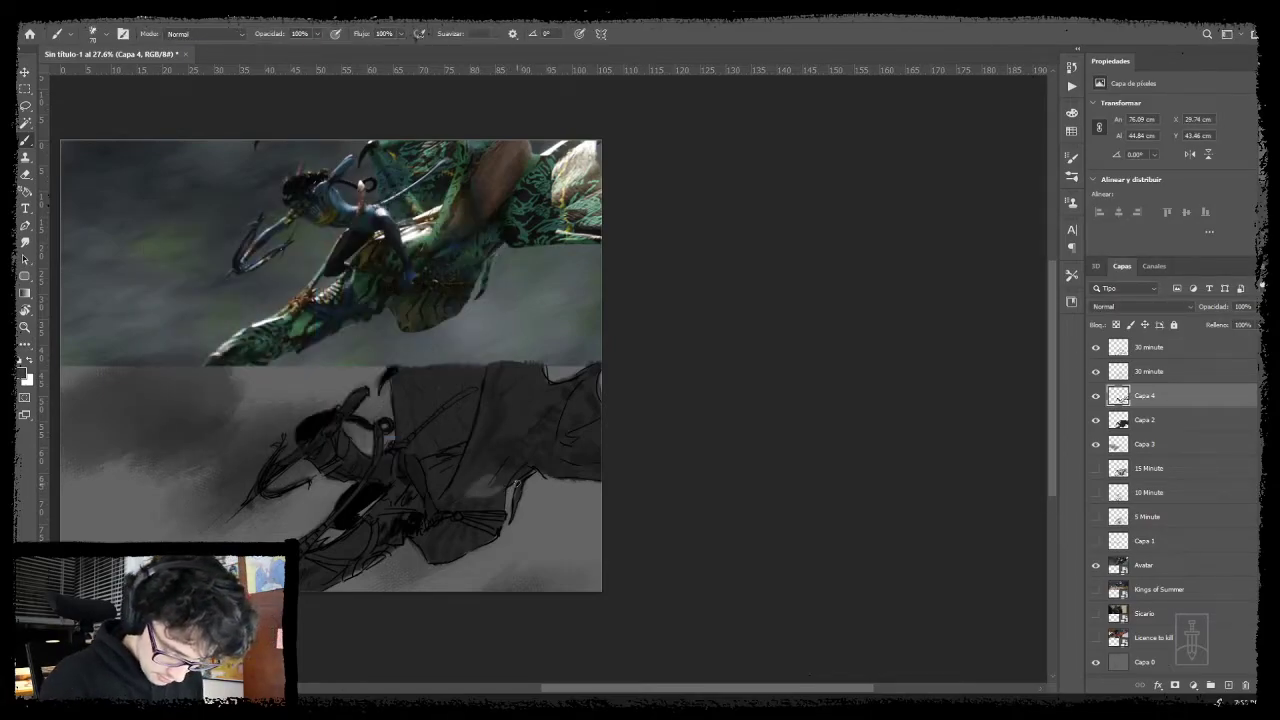
key(ctrl+z)
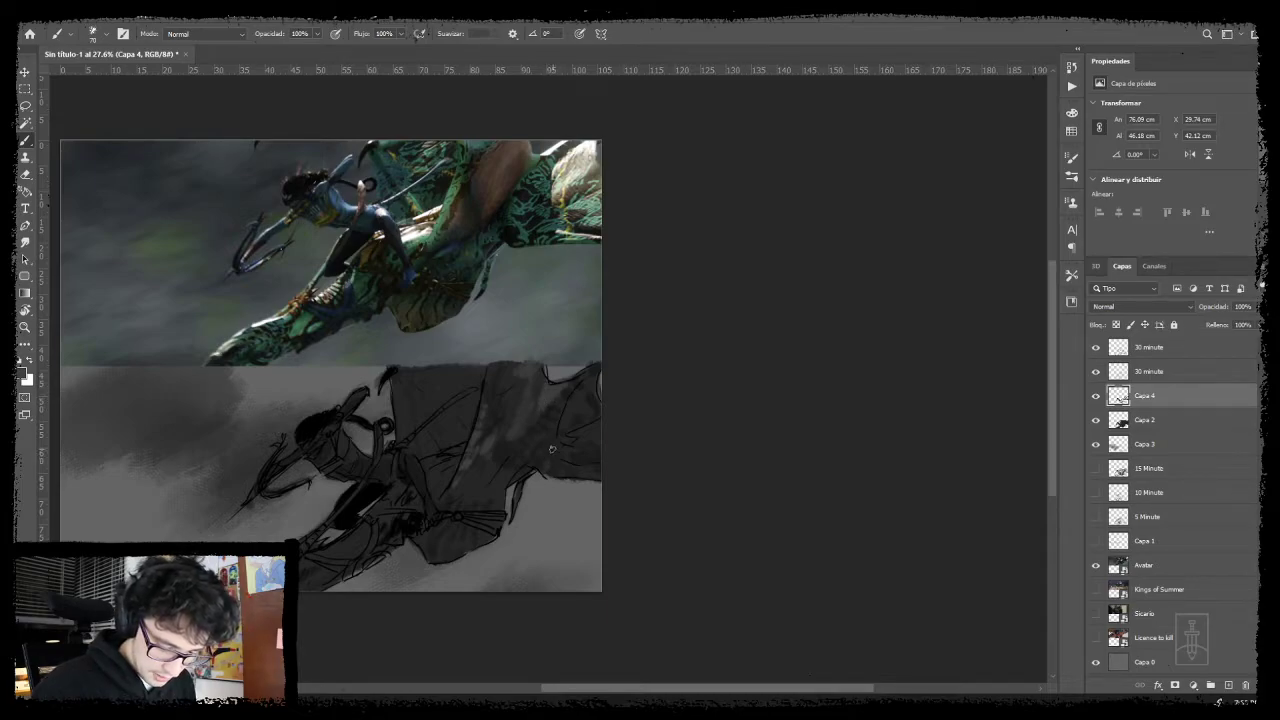
mouse_move(553, 449)
mouse_down()
mouse_move(540, 450)
mouse_move(563, 393)
mouse_move(551, 458)
mouse_move(587, 467)
mouse_up()
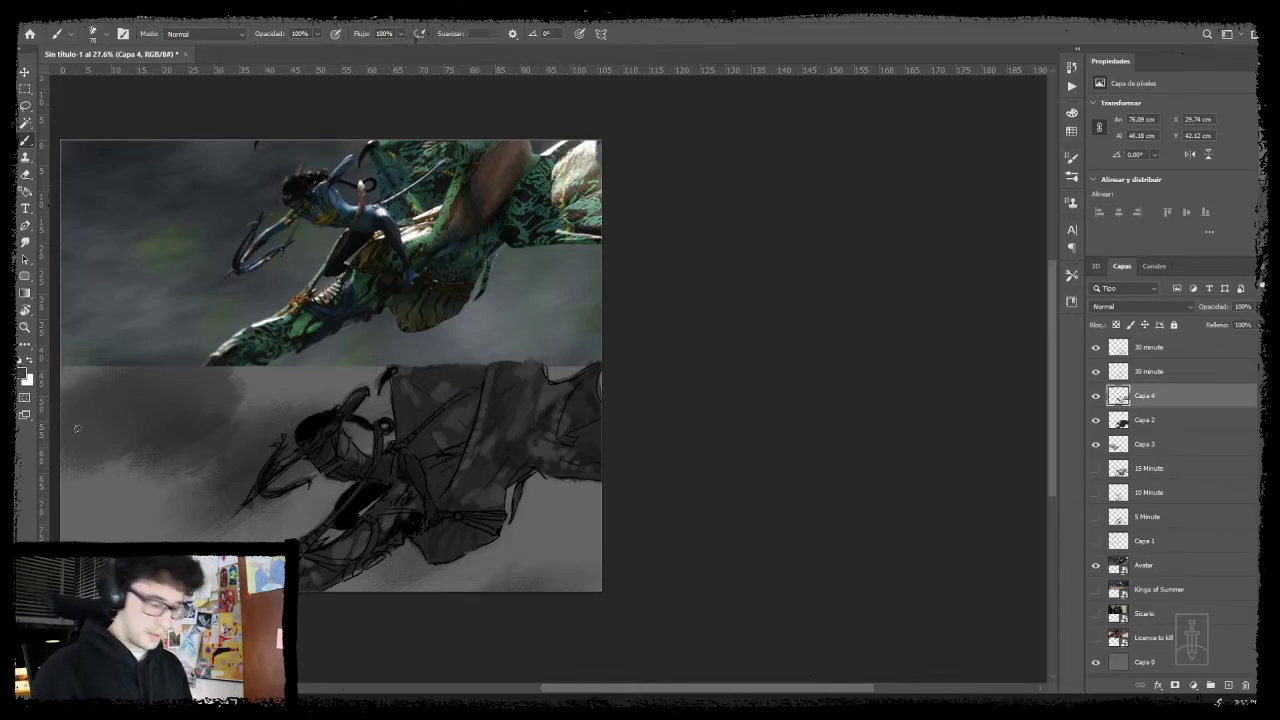
- Set the foreground color to gray 6b6b6b and paint mid-tone lights on the wing, rider's torso and creature's head
click(25, 375)
click(168, 346)
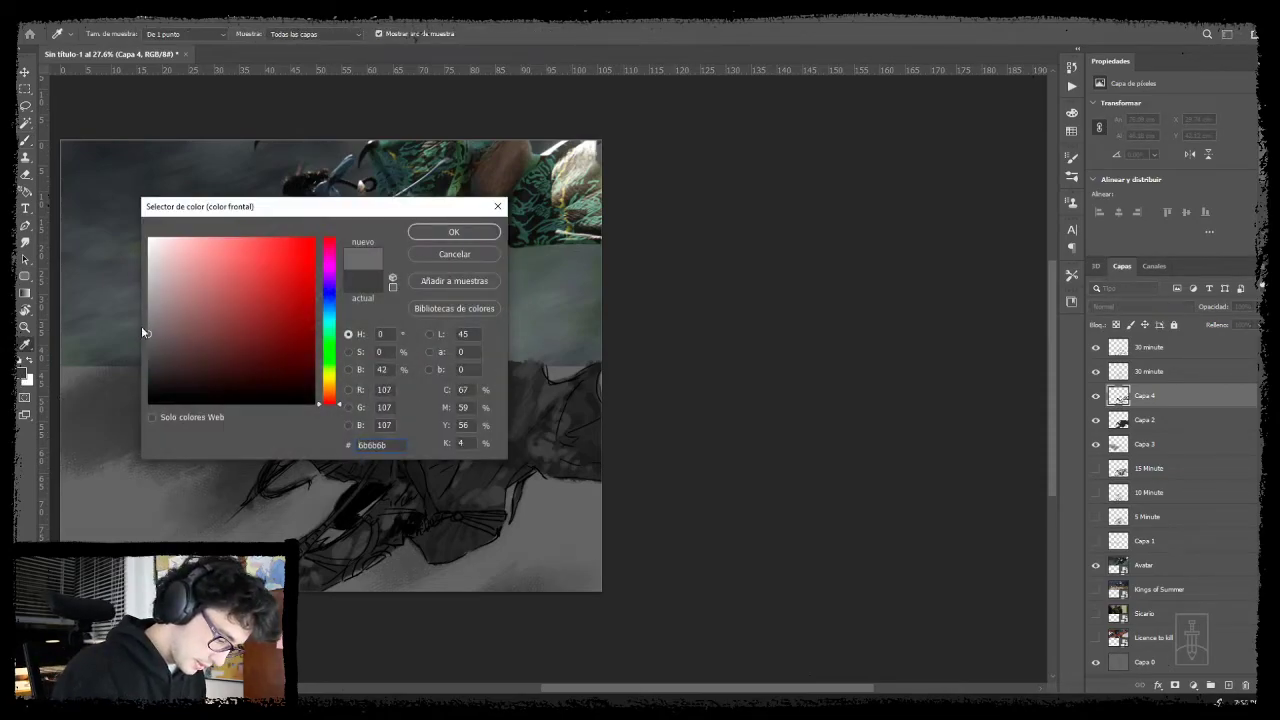
click(455, 234)
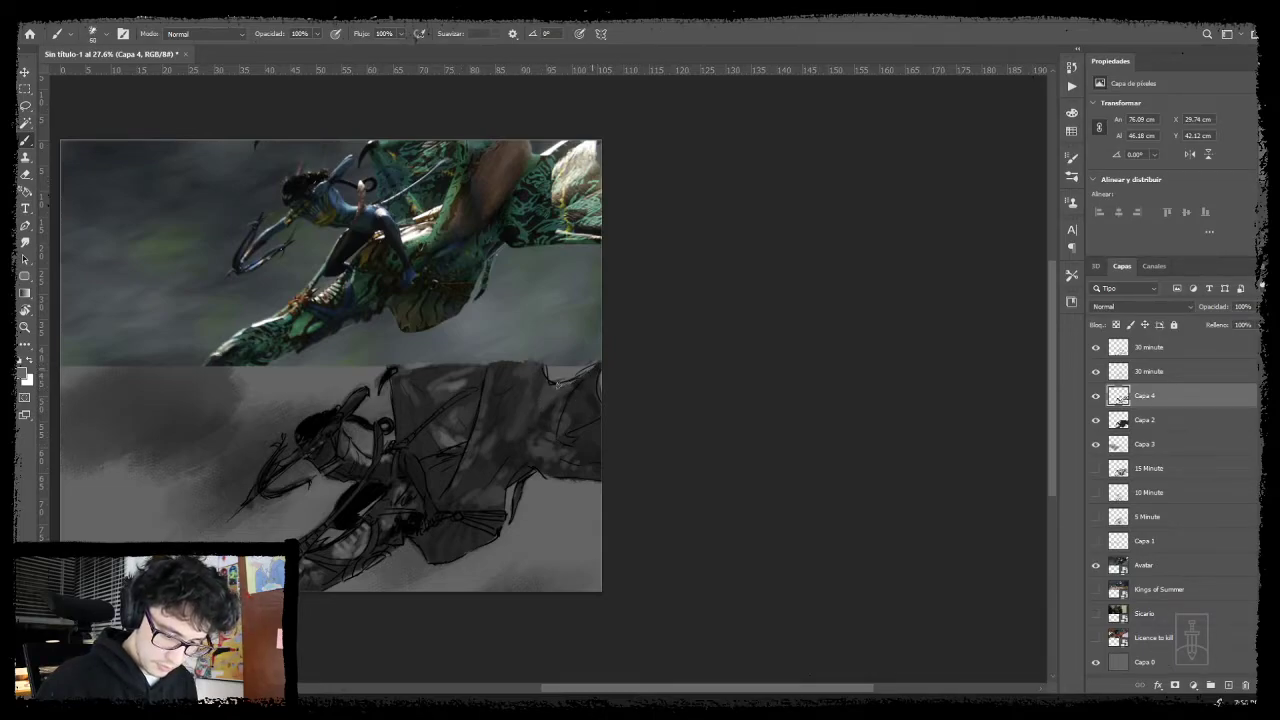
- Enlarge the brush to 90 px and paint gray lights on the creature's body near the canvas edge
key(bracketright)
key(bracketright)
key(bracketright)
key(bracketright)
key(bracketright)
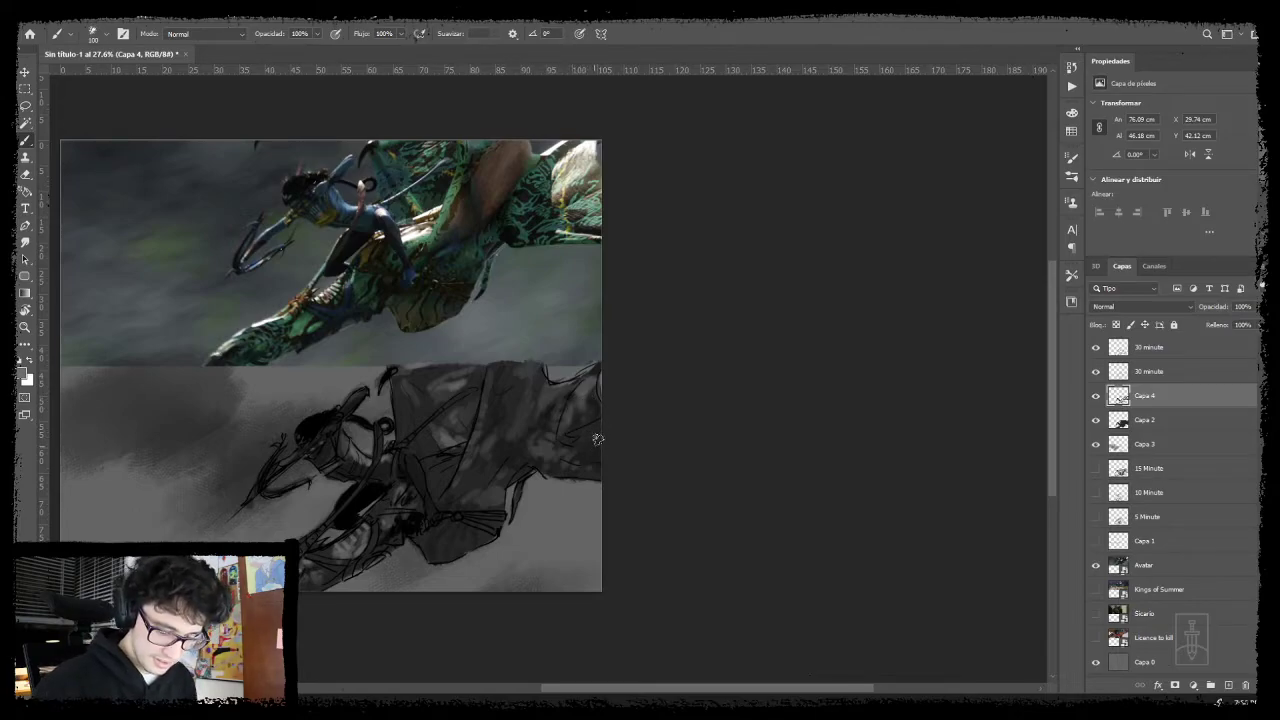
key(bracketleft)
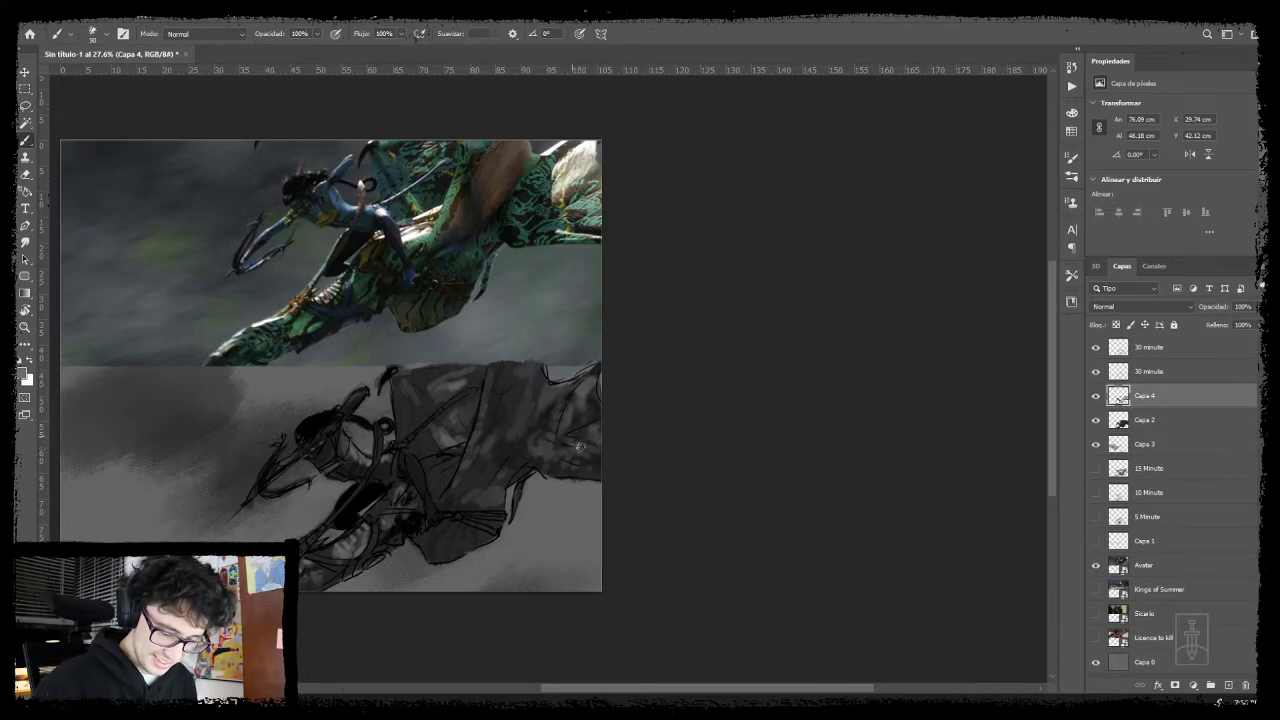
- Set the foreground color to white and paint fine highlights on the bow, the rider and the saddle straps behind the rider
drag(392, 532, 446, 522)
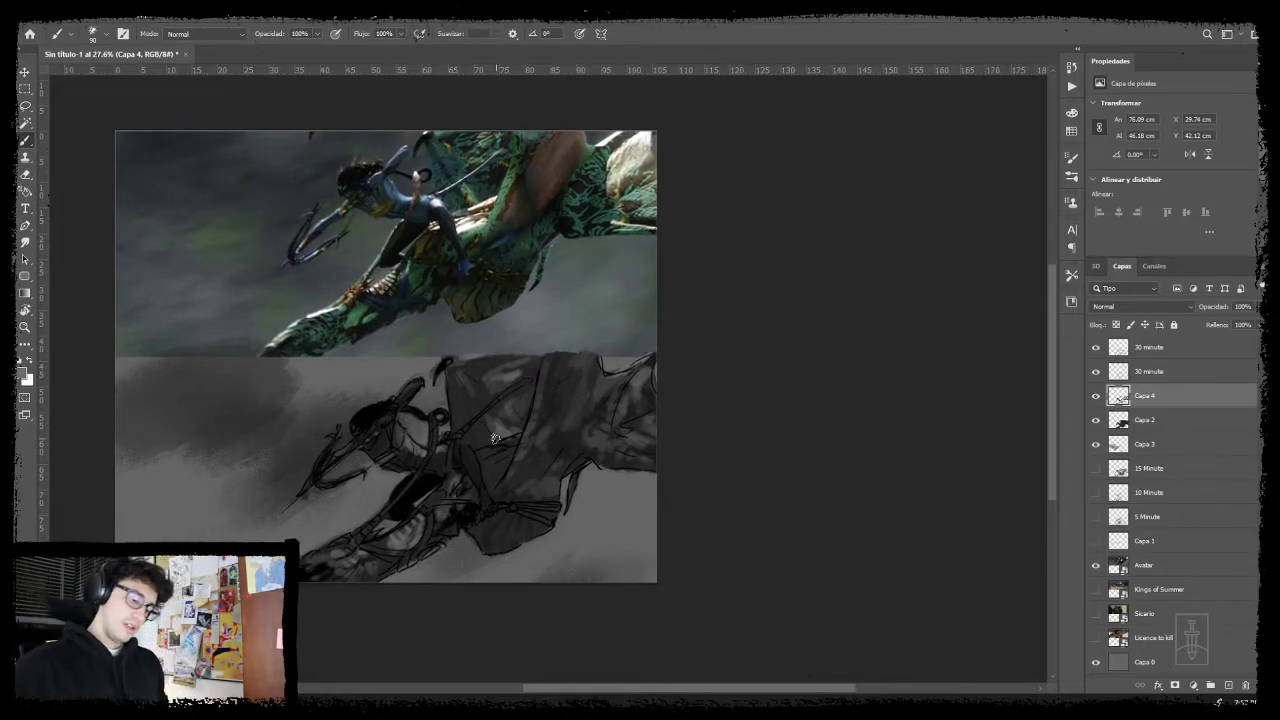
click(22, 374)
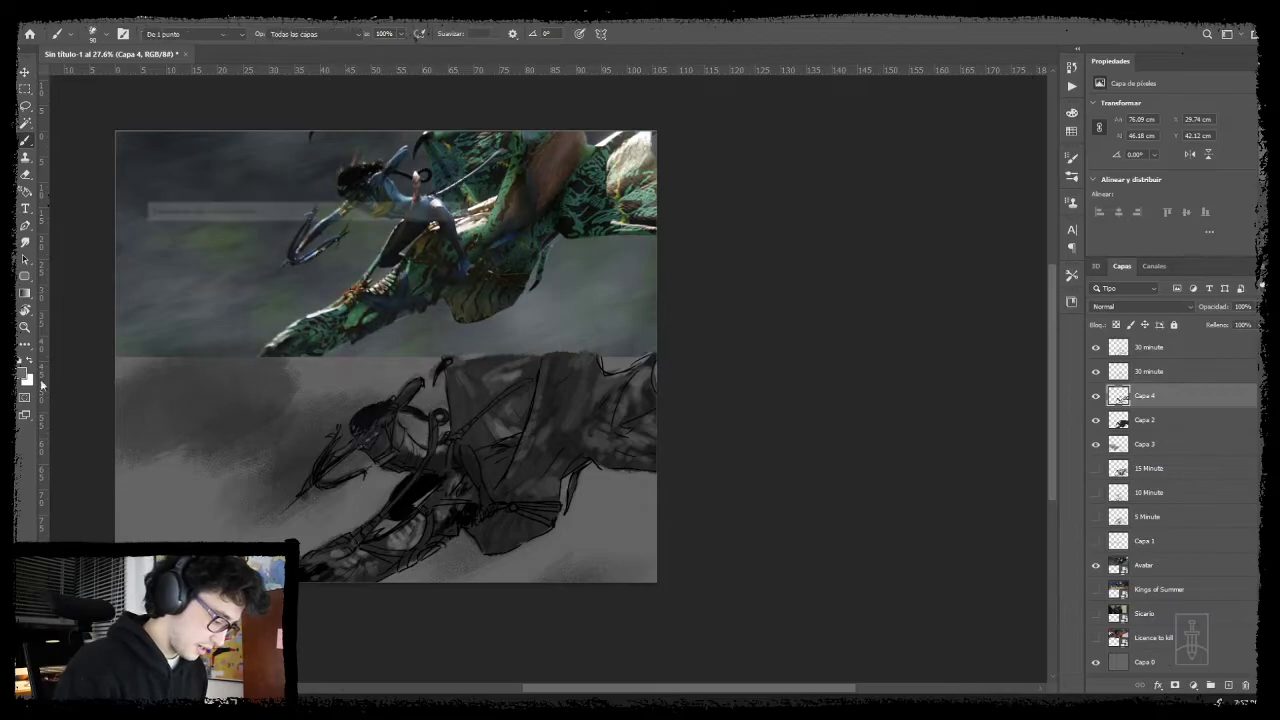
drag(164, 250, 147, 236)
click(455, 236)
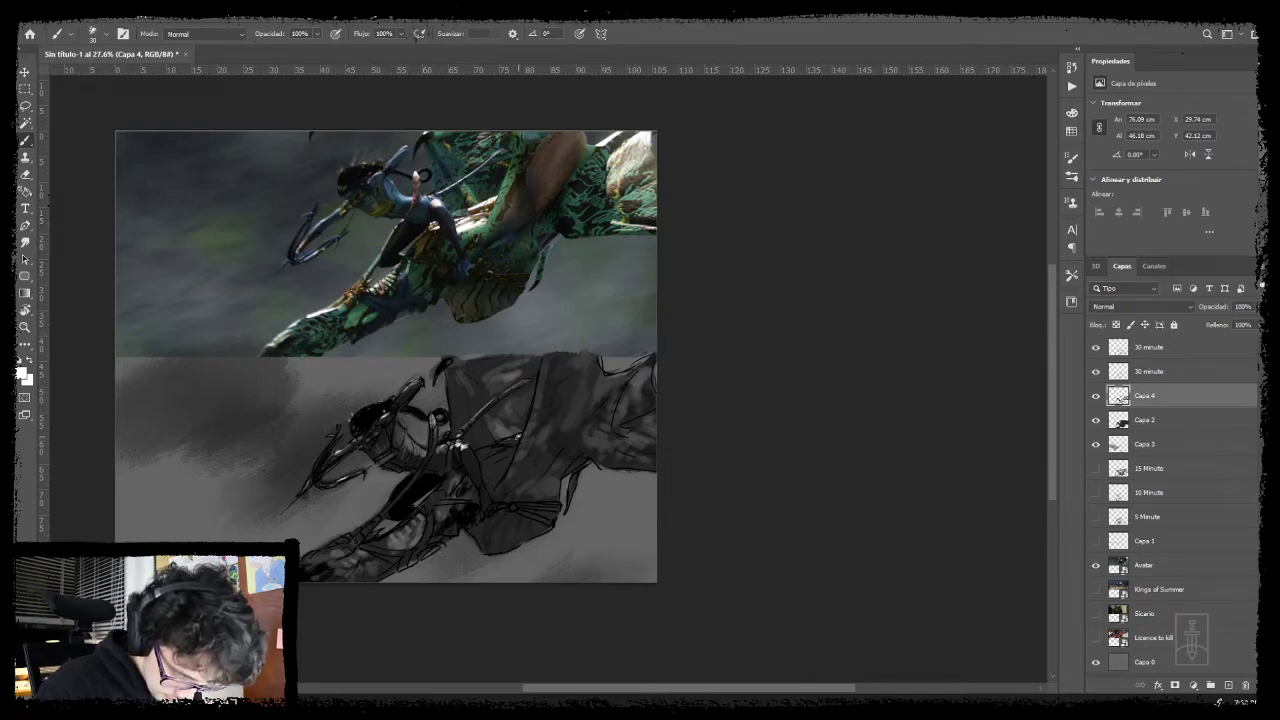
drag(504, 445, 520, 434)
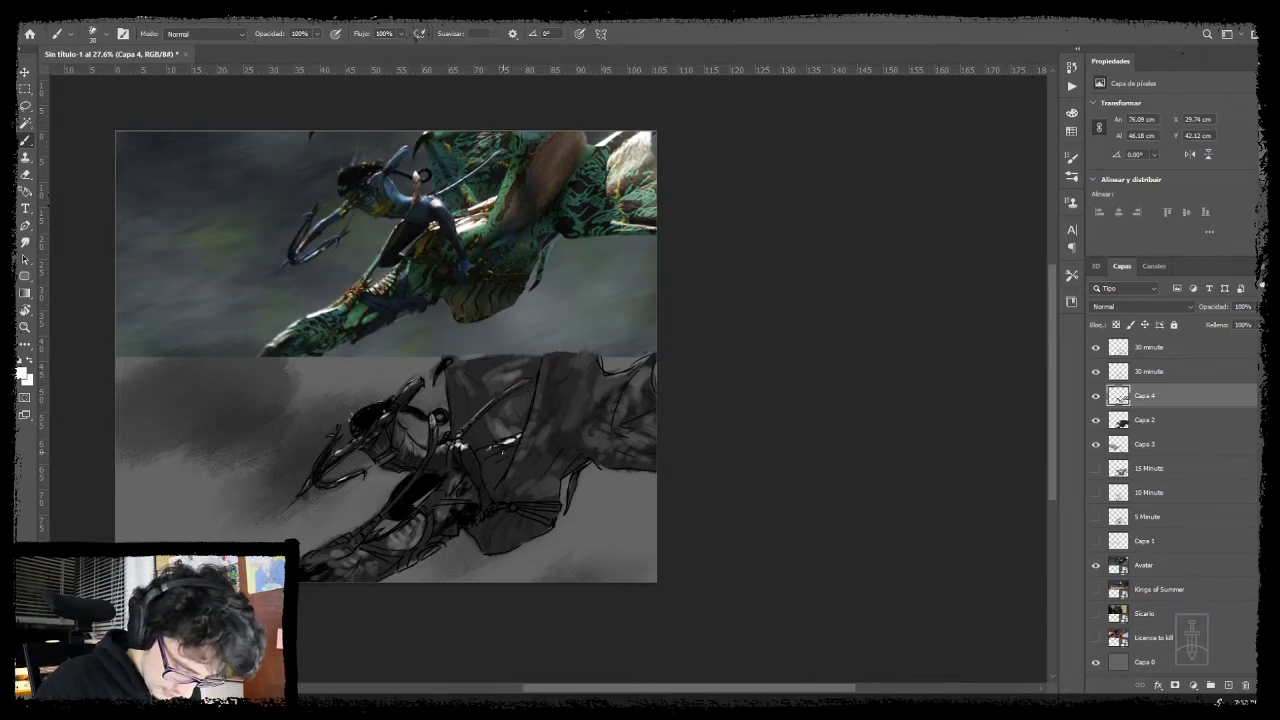
mouse_move(482, 456)
mouse_down()
mouse_move(492, 447)
mouse_move(495, 458)
mouse_up()
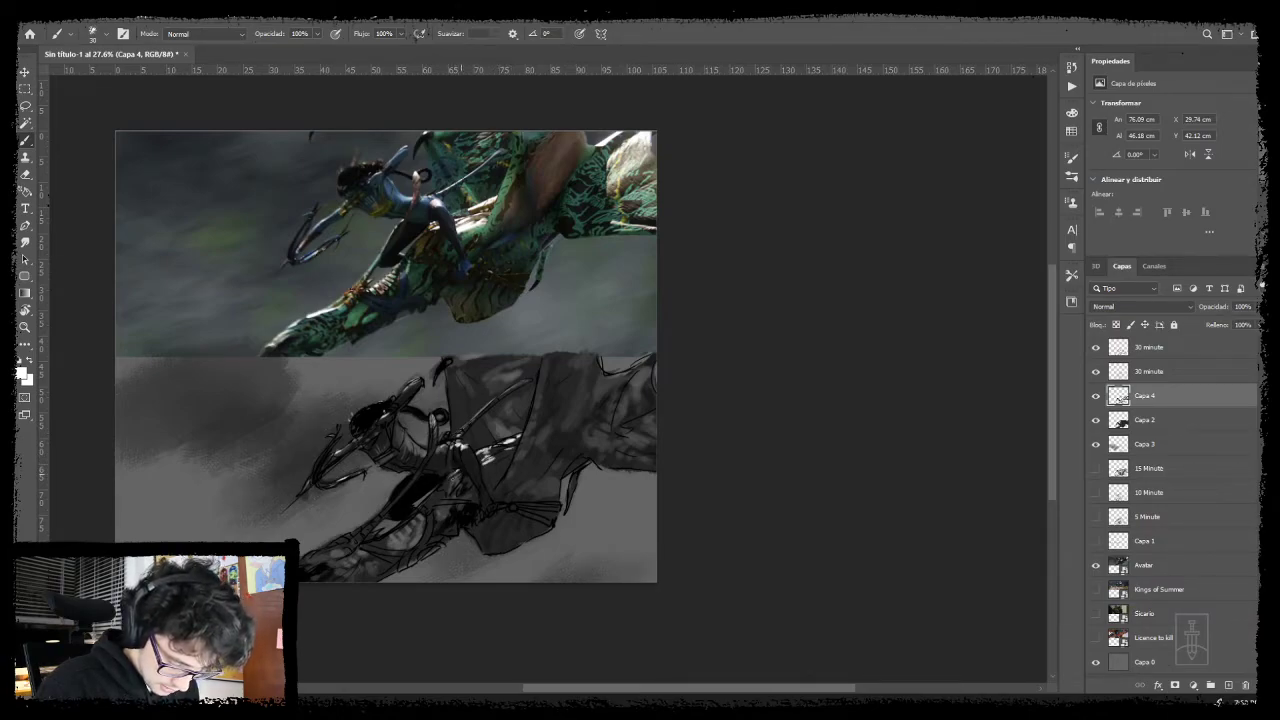
- Paint white highlights on the saddle straps behind the rider, with the brush reduced for the finer lights
drag(451, 483, 464, 475)
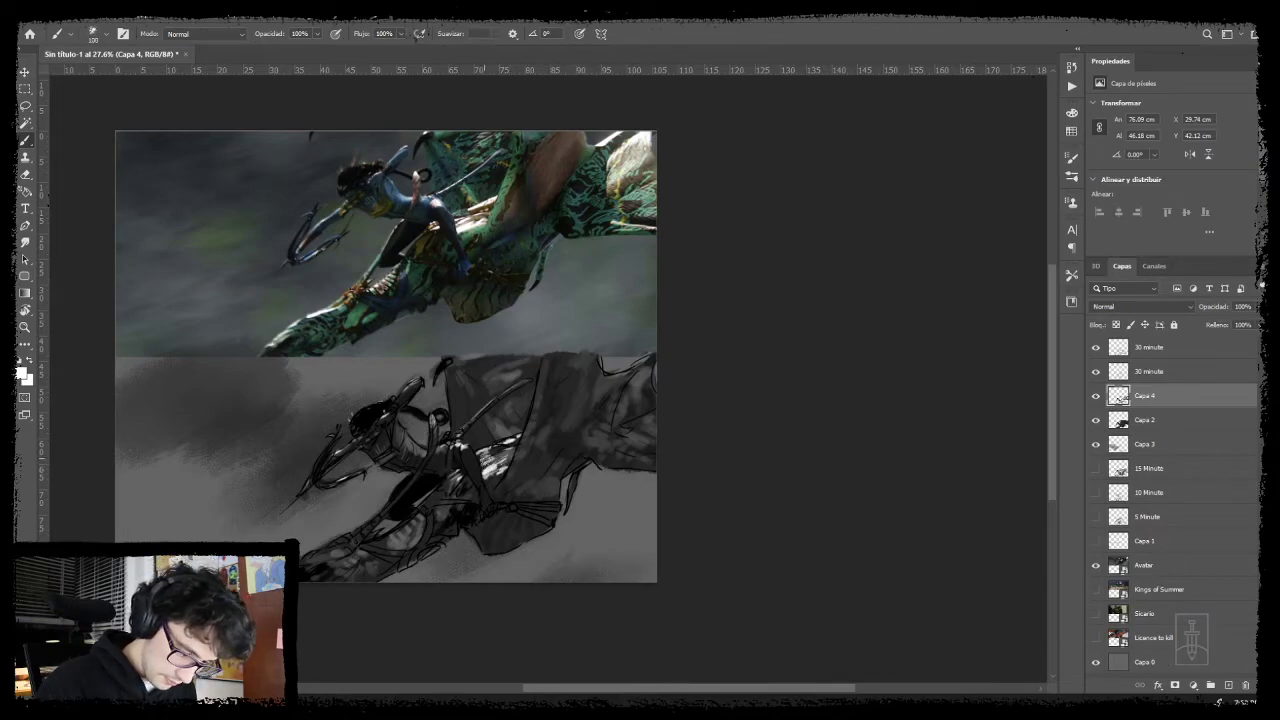
key(bracketleft)
key(bracketleft)
key(bracketleft)
key(bracketleft)
key(bracketleft)
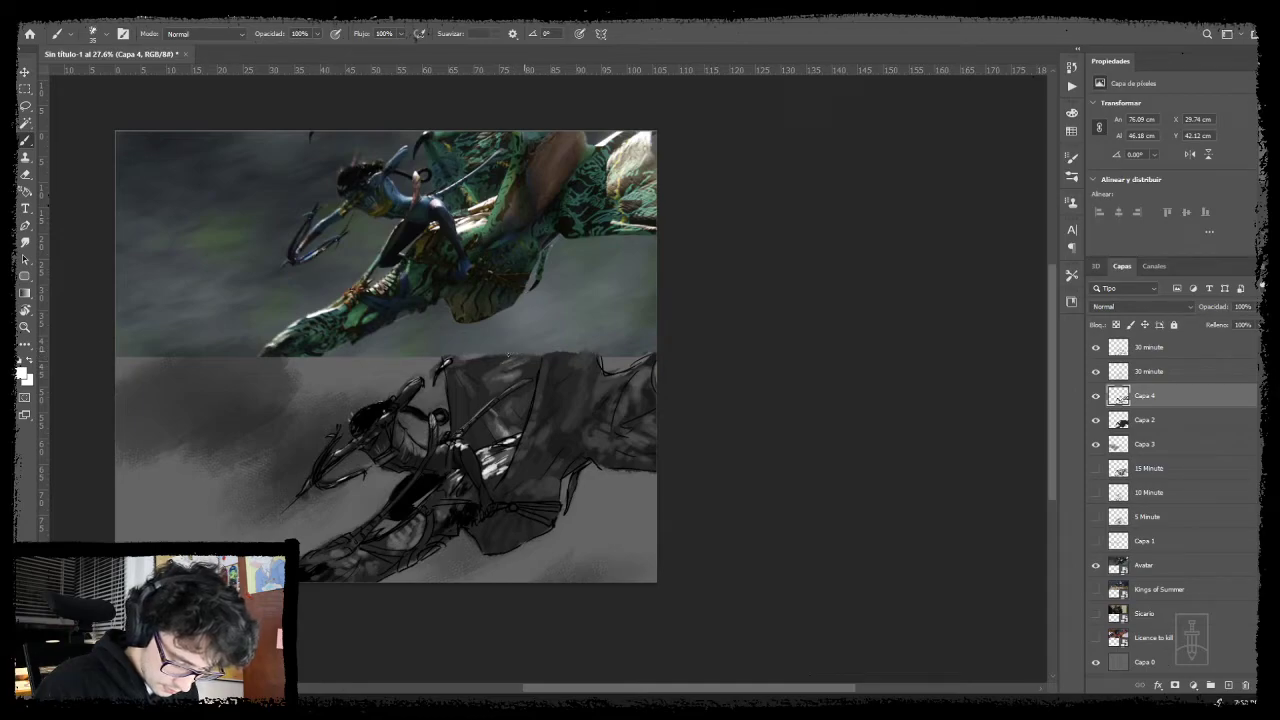
mouse_move(489, 498)
mouse_down()
mouse_move(517, 479)
mouse_move(486, 478)
mouse_up()
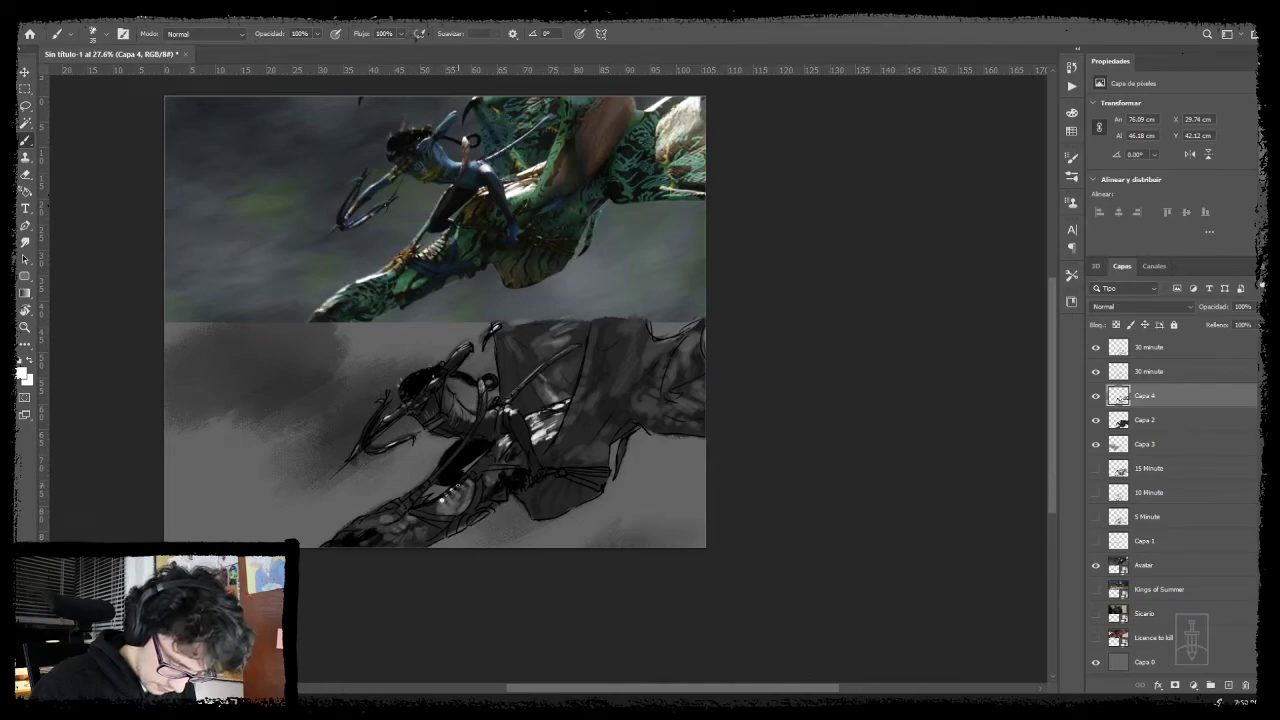
- Paint white highlights along the creature's head and neck and on its feathered body near the canvas edge
drag(460, 490, 490, 476)
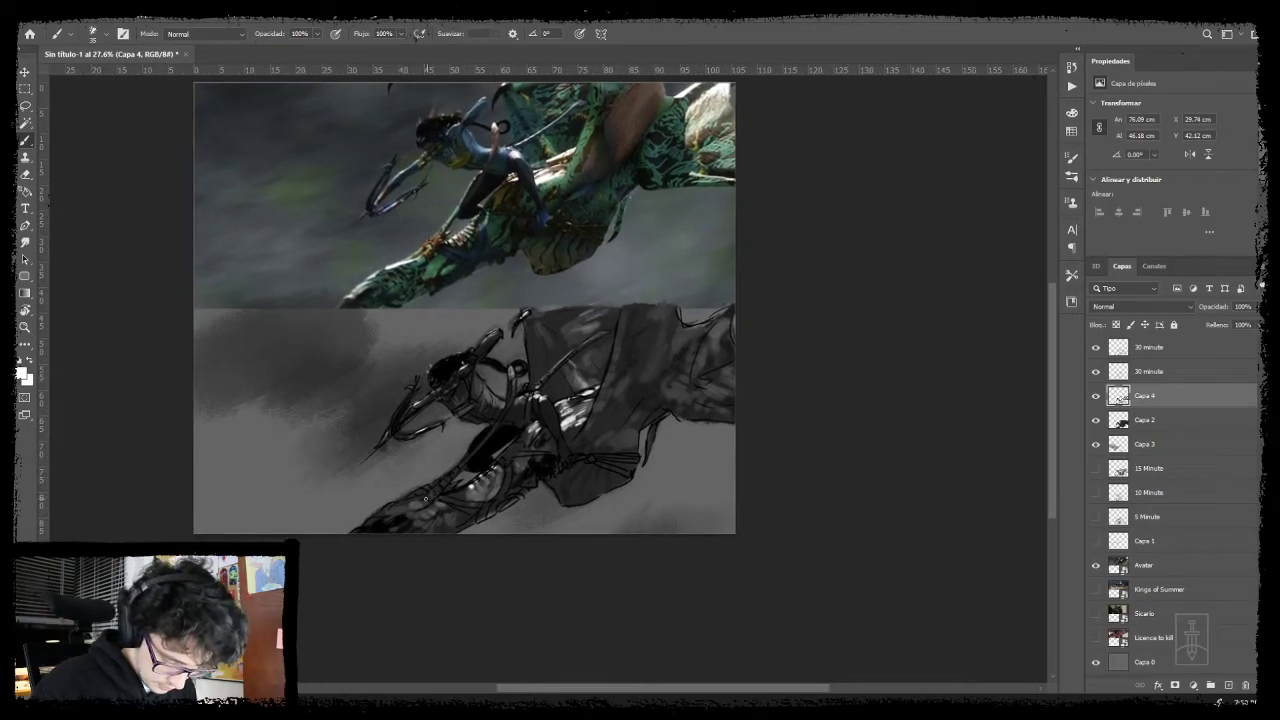
drag(422, 497, 394, 505)
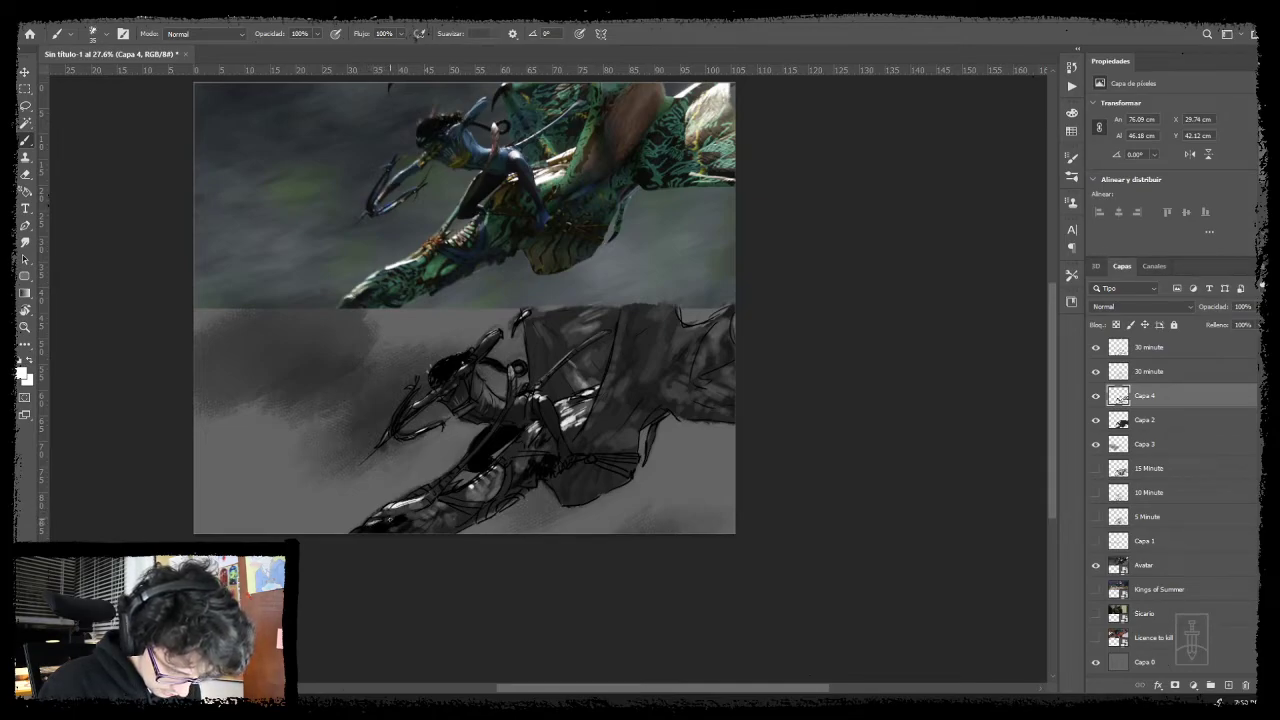
drag(596, 468, 496, 508)
drag(588, 360, 616, 352)
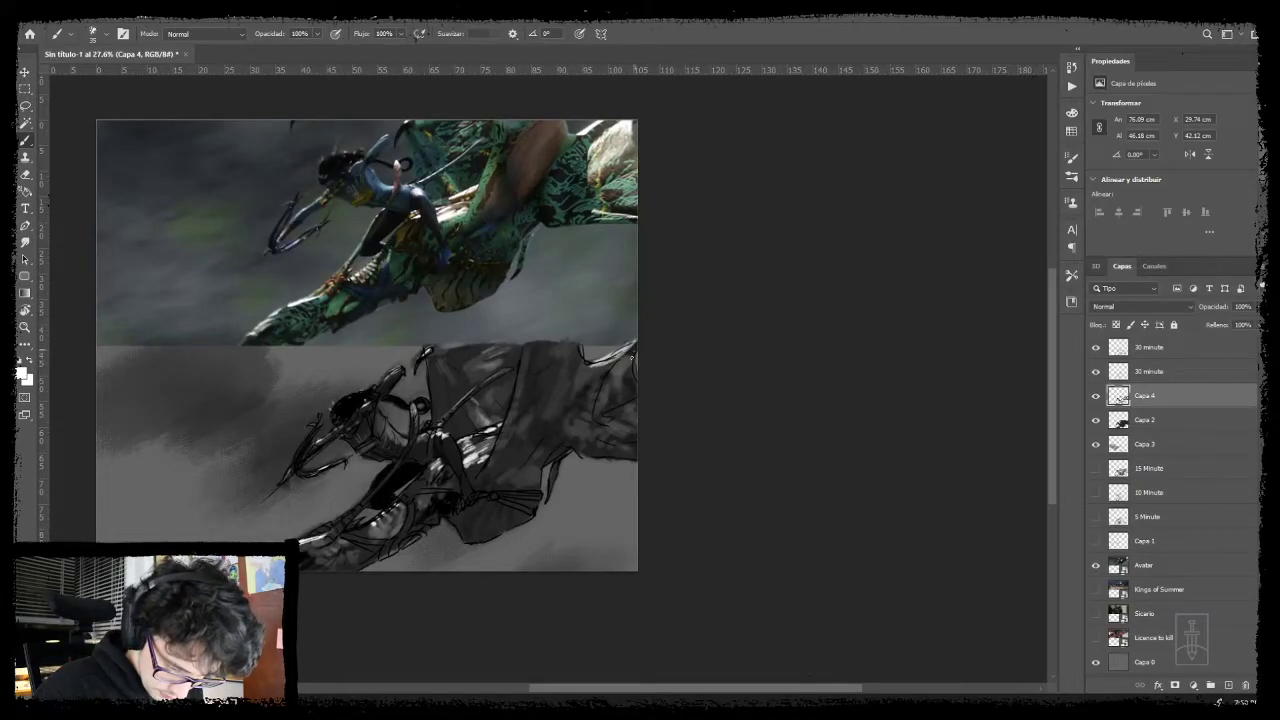
drag(632, 352, 609, 393)
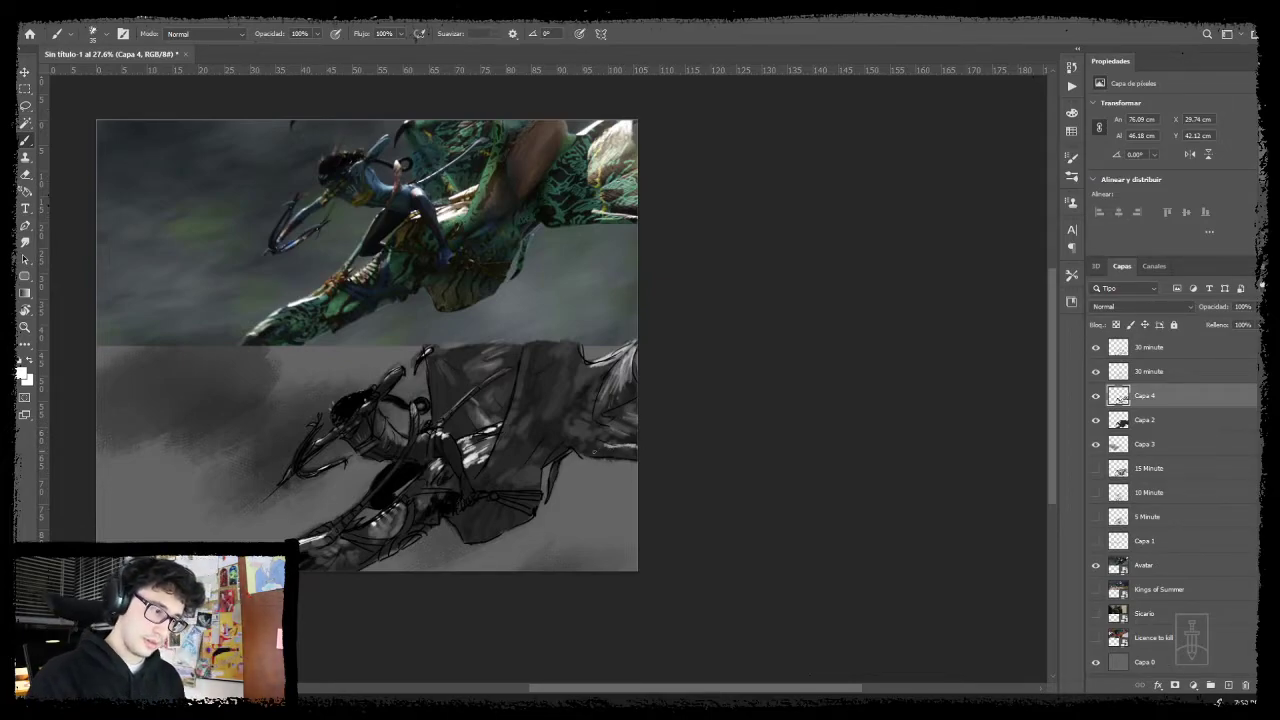
- Set the foreground color to light gray cbcbcb for lights on the creature and rider
mouse_move(541, 471)
mouse_down()
mouse_move(582, 474)
mouse_move(564, 489)
mouse_up()
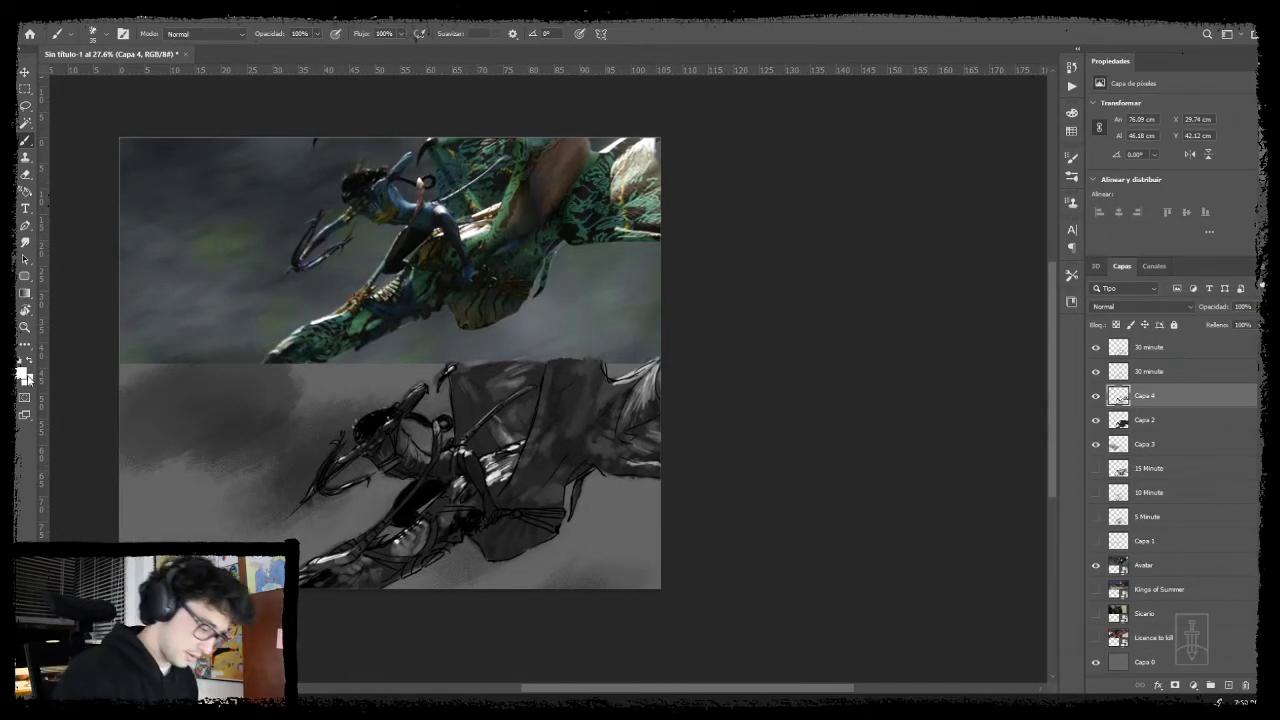
click(23, 374)
drag(164, 262, 137, 271)
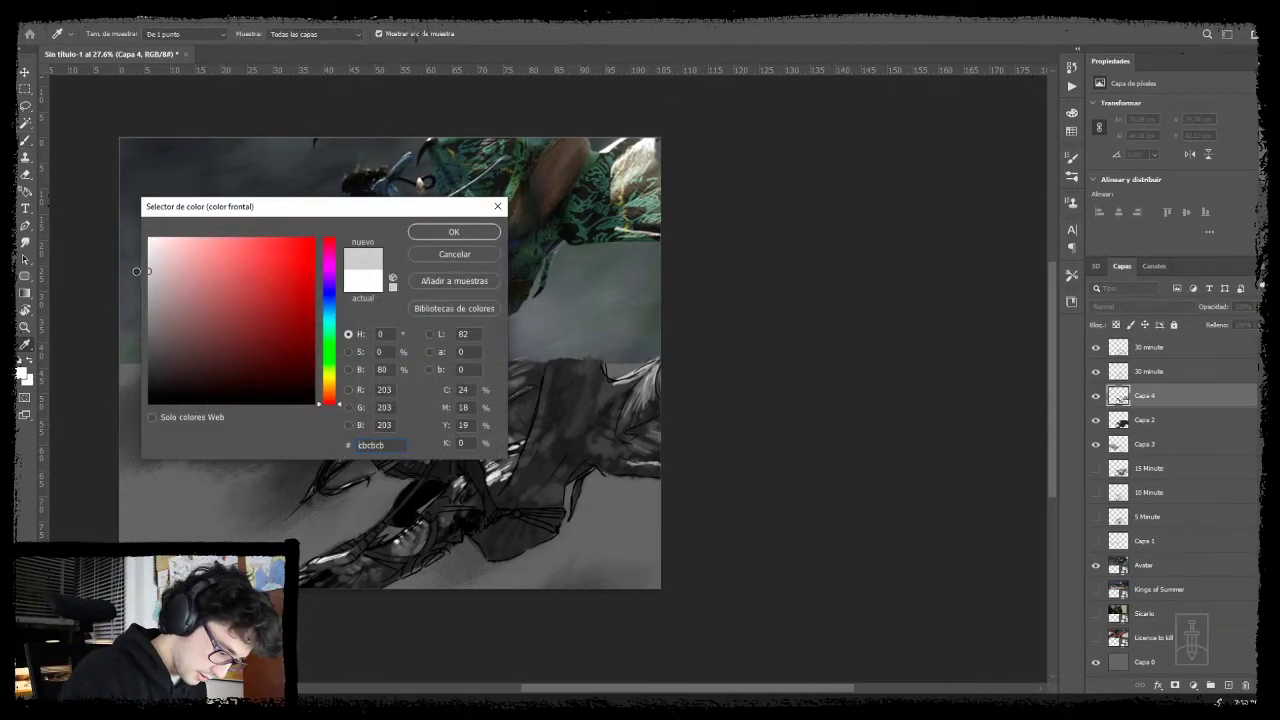
click(465, 234)
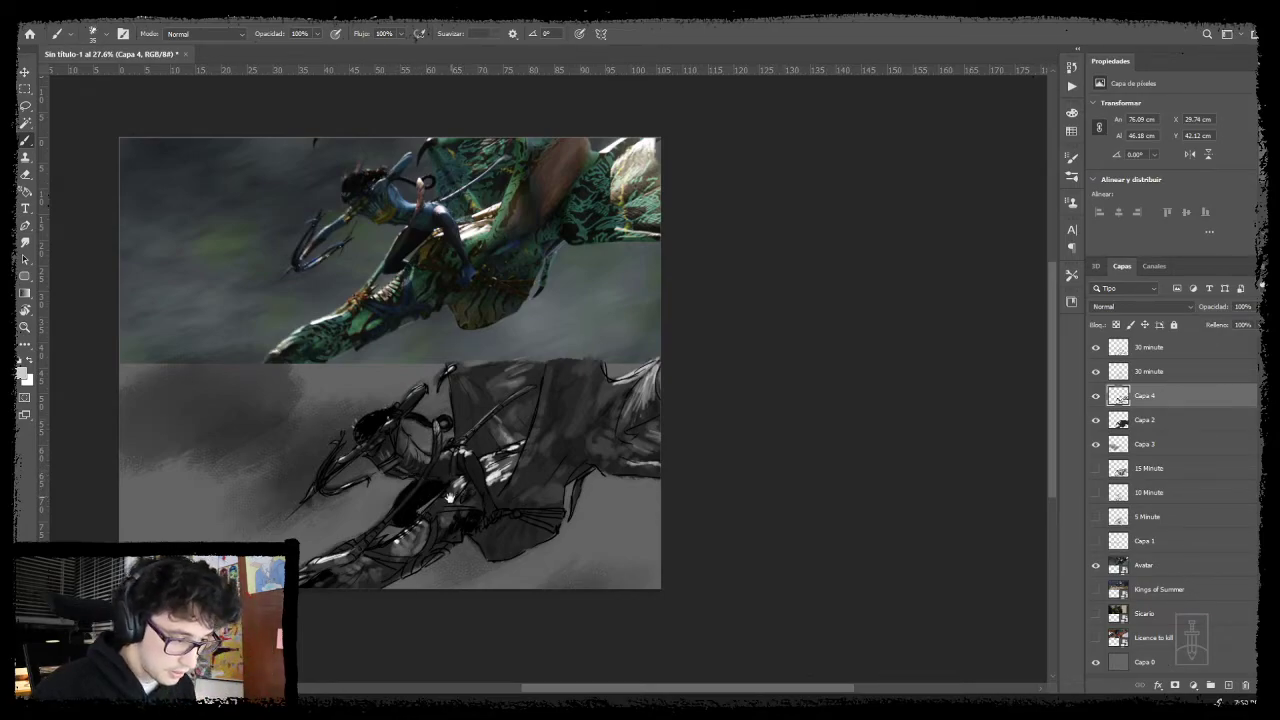
drag(450, 498, 454, 512)
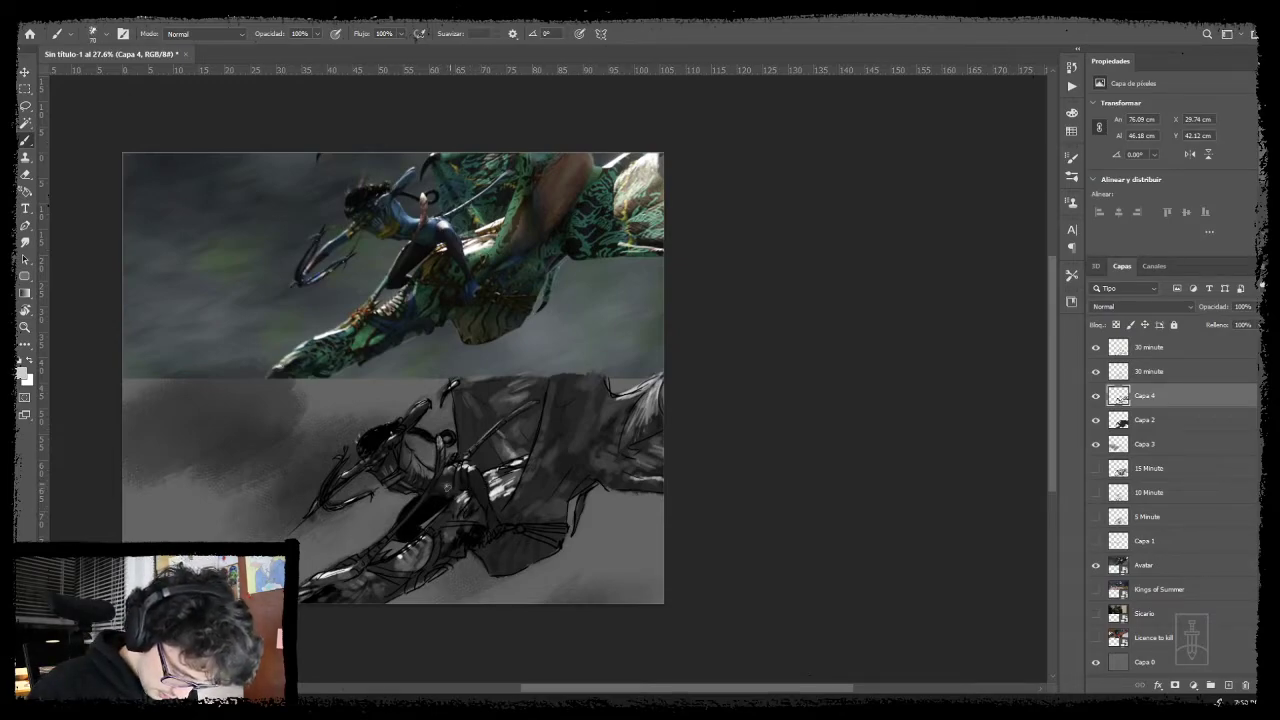
- Lower the brush opacity to 28%, undo the test stroke and paint faint light strokes along the wing's edge
drag(317, 33, 274, 47)
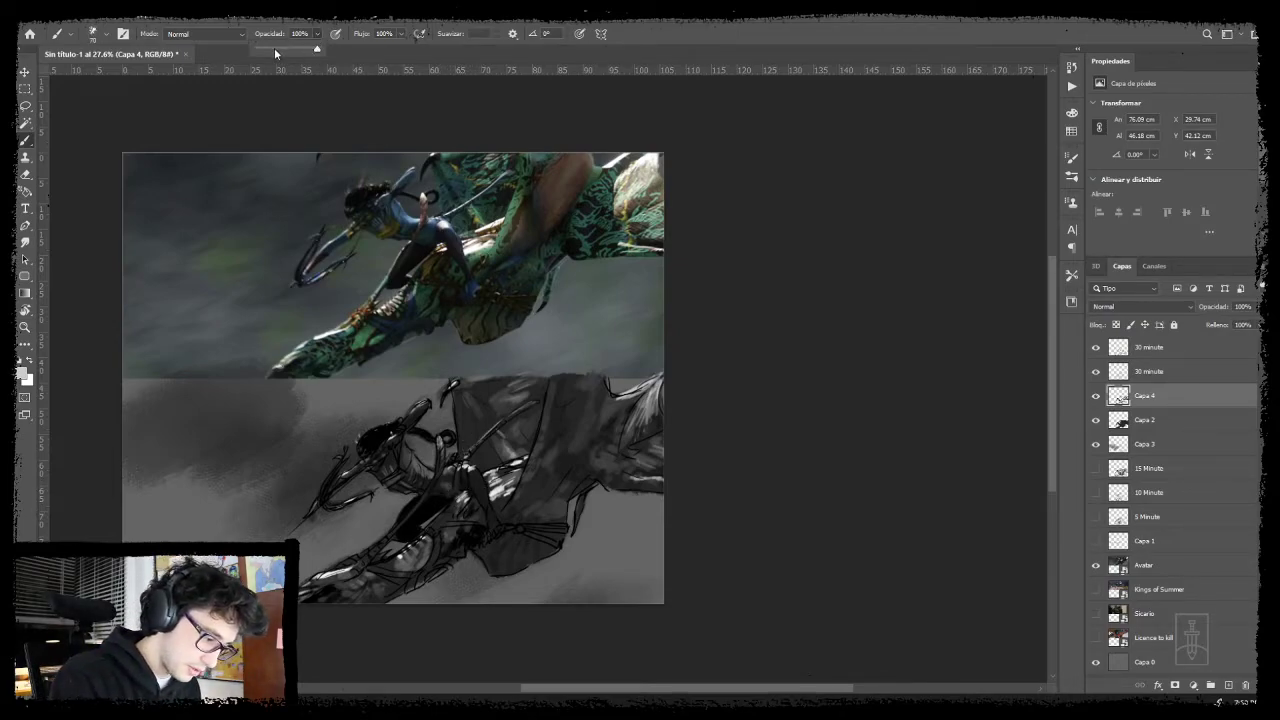
click(441, 492)
key(ctrl+z)
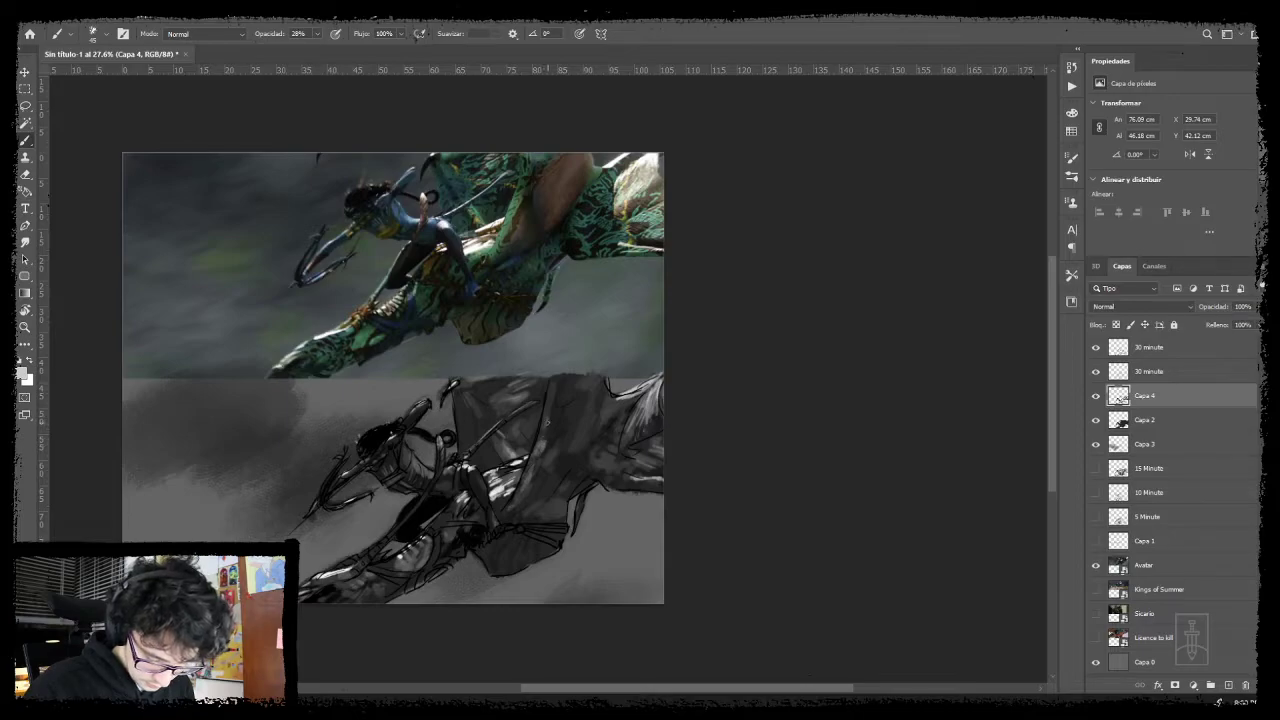
drag(529, 500, 581, 510)
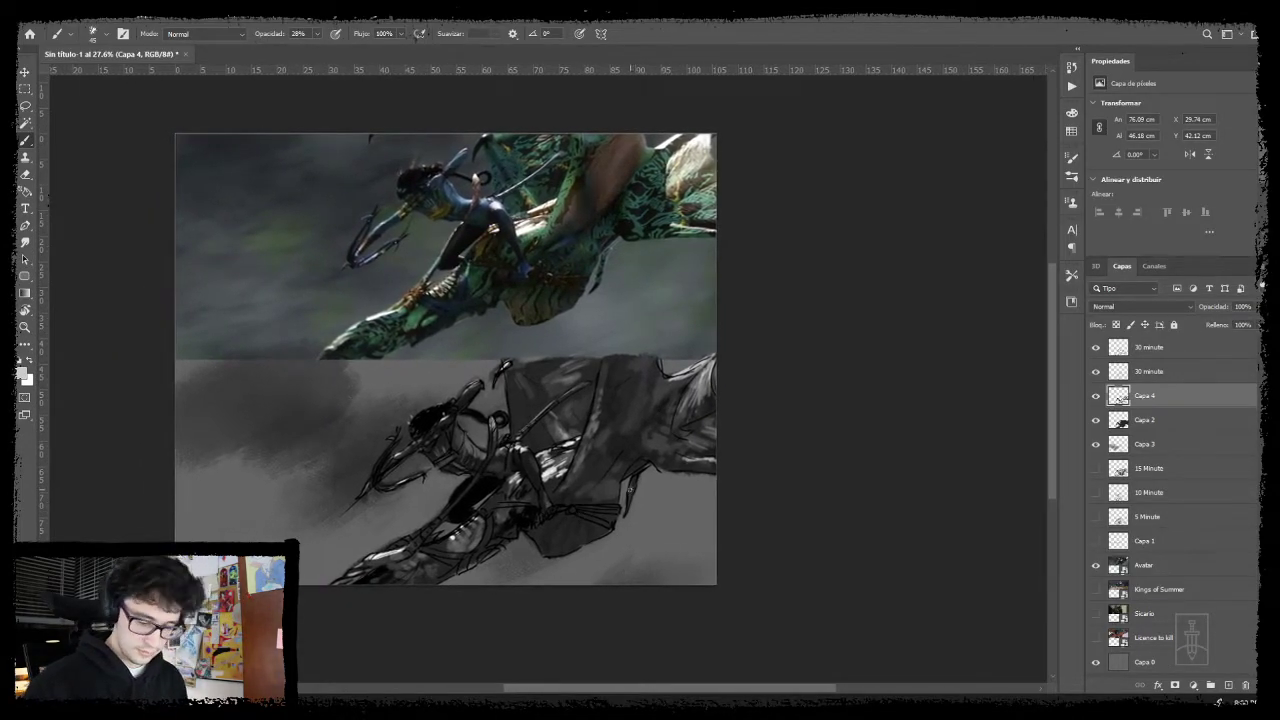
- Sample black from the drawing, set the brush opacity to 21% and shade the rider's torso with varying brush sizes
alt+click(482, 488)
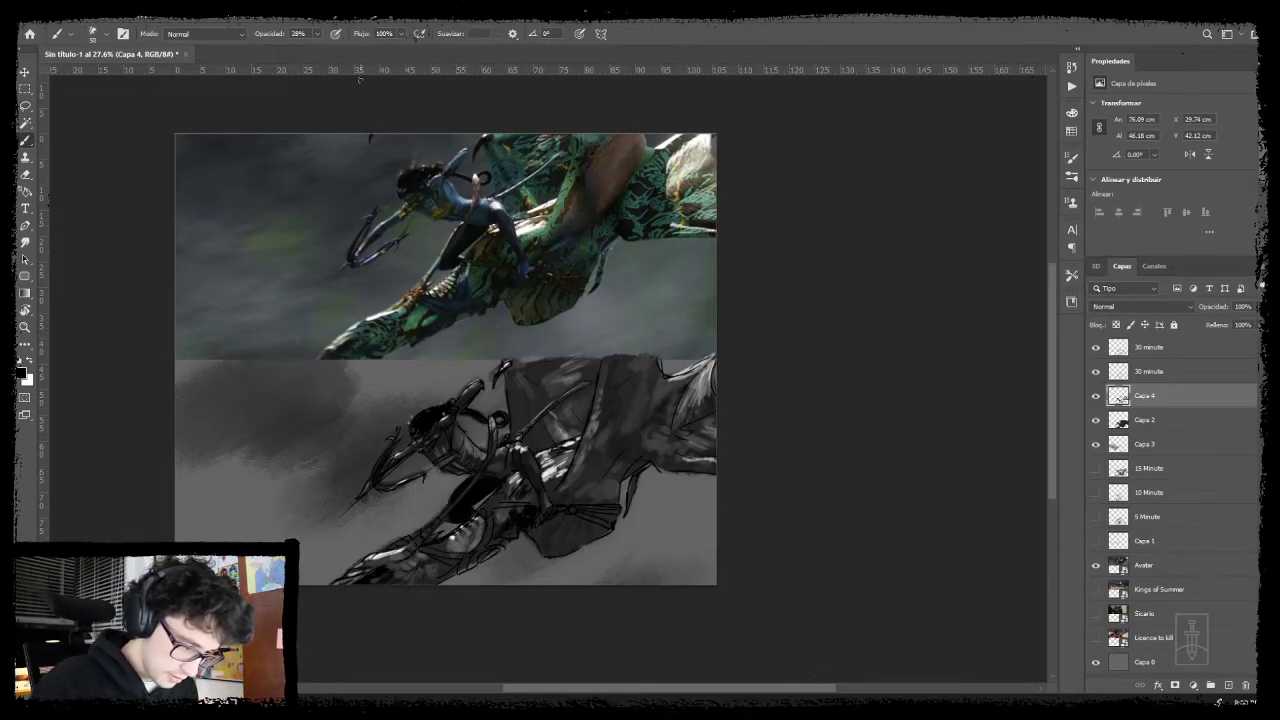
click(317, 33)
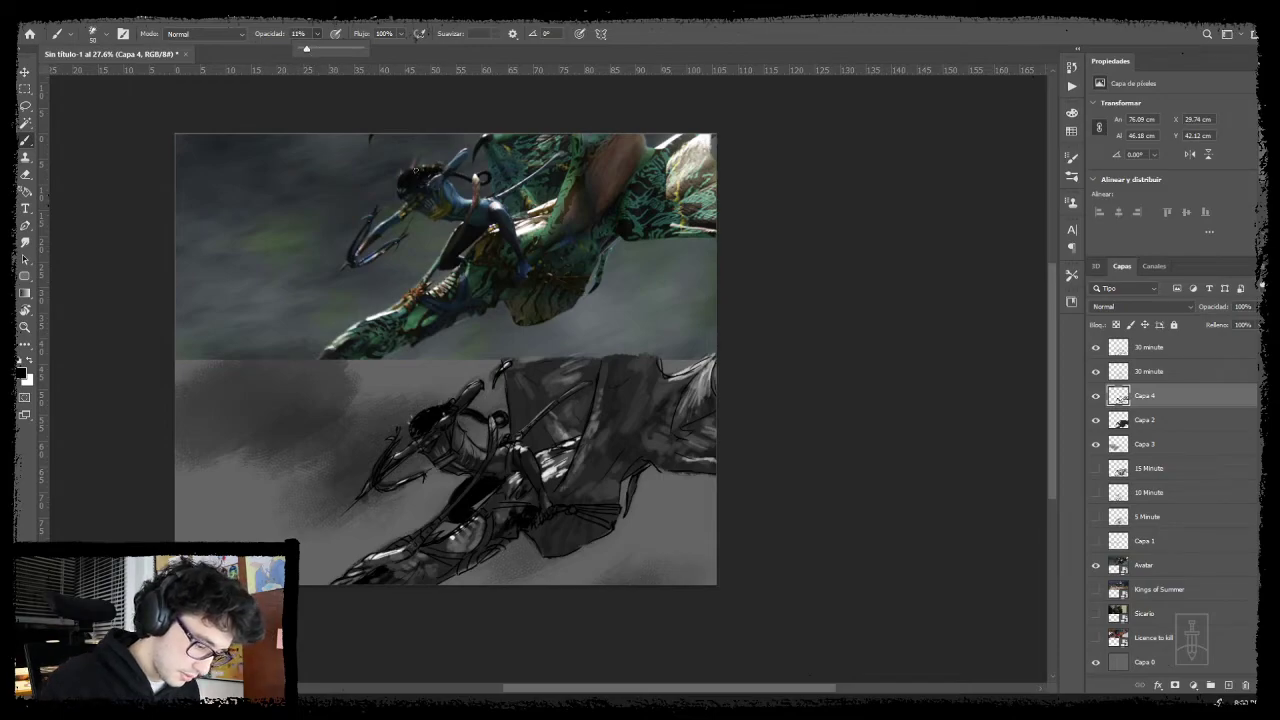
click(488, 424)
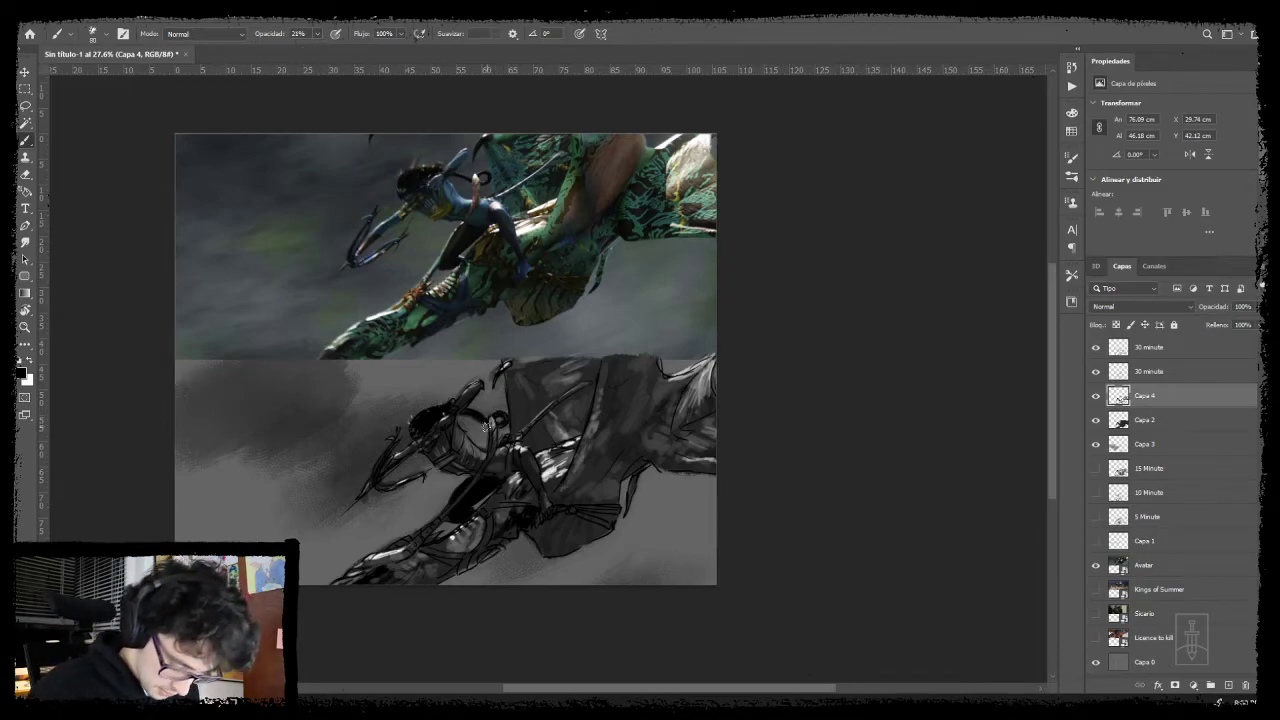
key(bracketright)
key(bracketright)
key(bracketright)
key(bracketright)
key(bracketright)
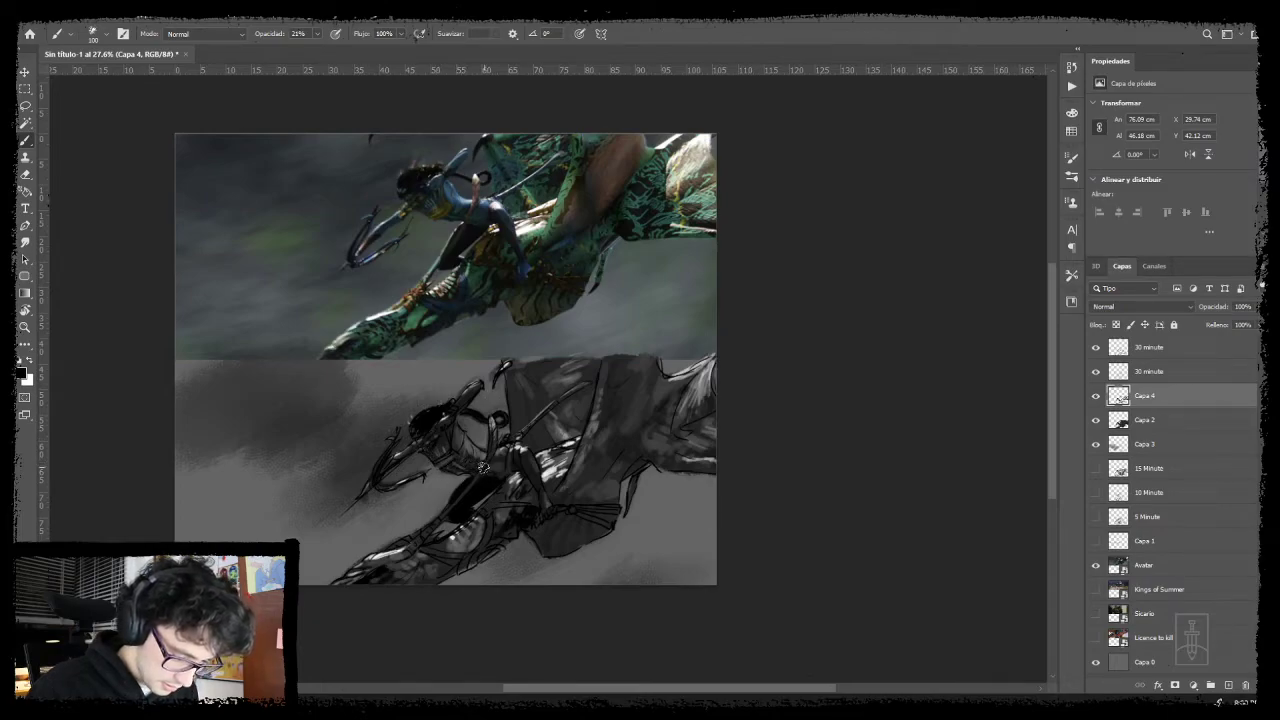
key(bracketleft)
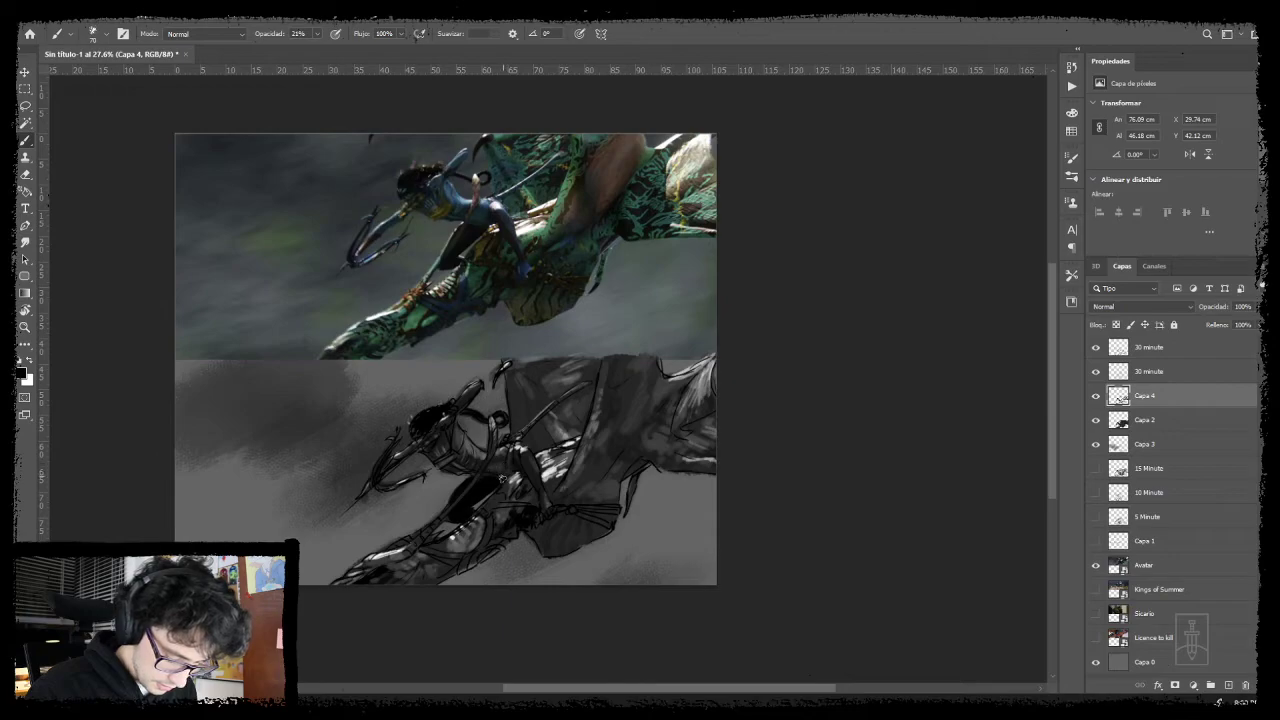
- Enlarge the brush to 200 px and paint soft black shadows on the creature's belly and body
mouse_move(491, 543)
mouse_down()
mouse_move(531, 508)
mouse_move(481, 517)
mouse_move(530, 484)
mouse_up()
key(bracketright)
key(bracketright)
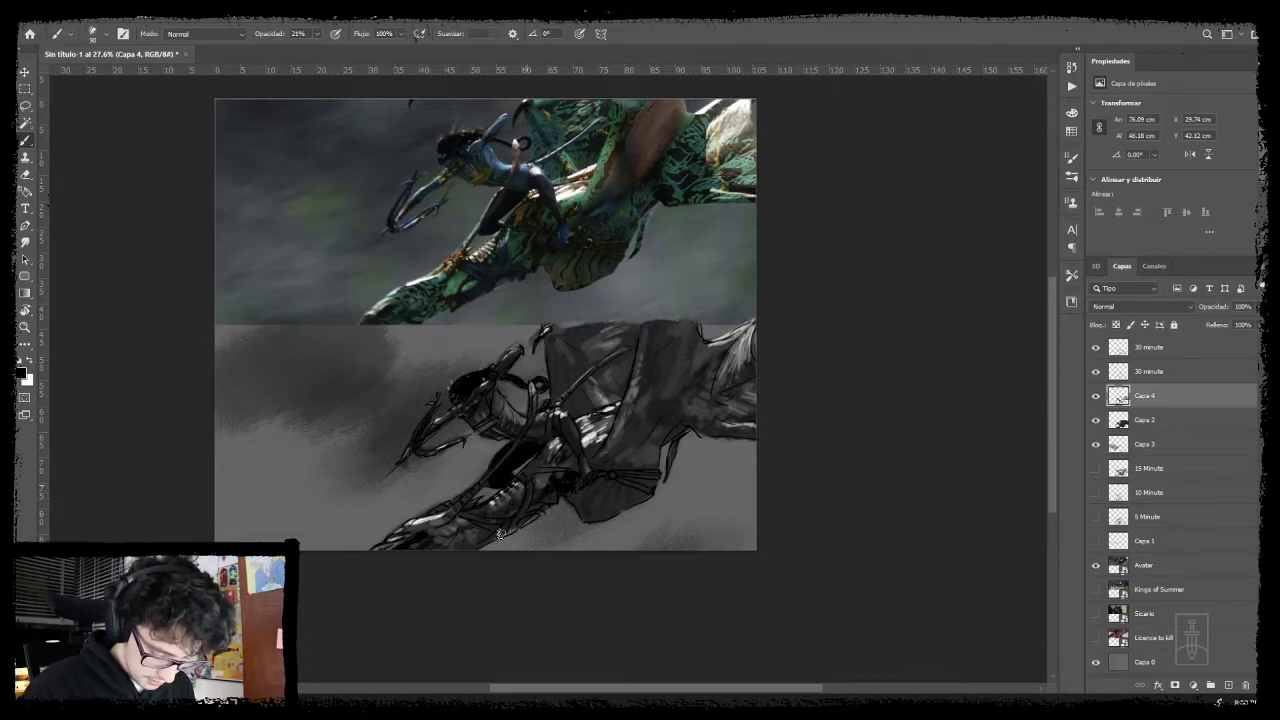
key(bracketright)
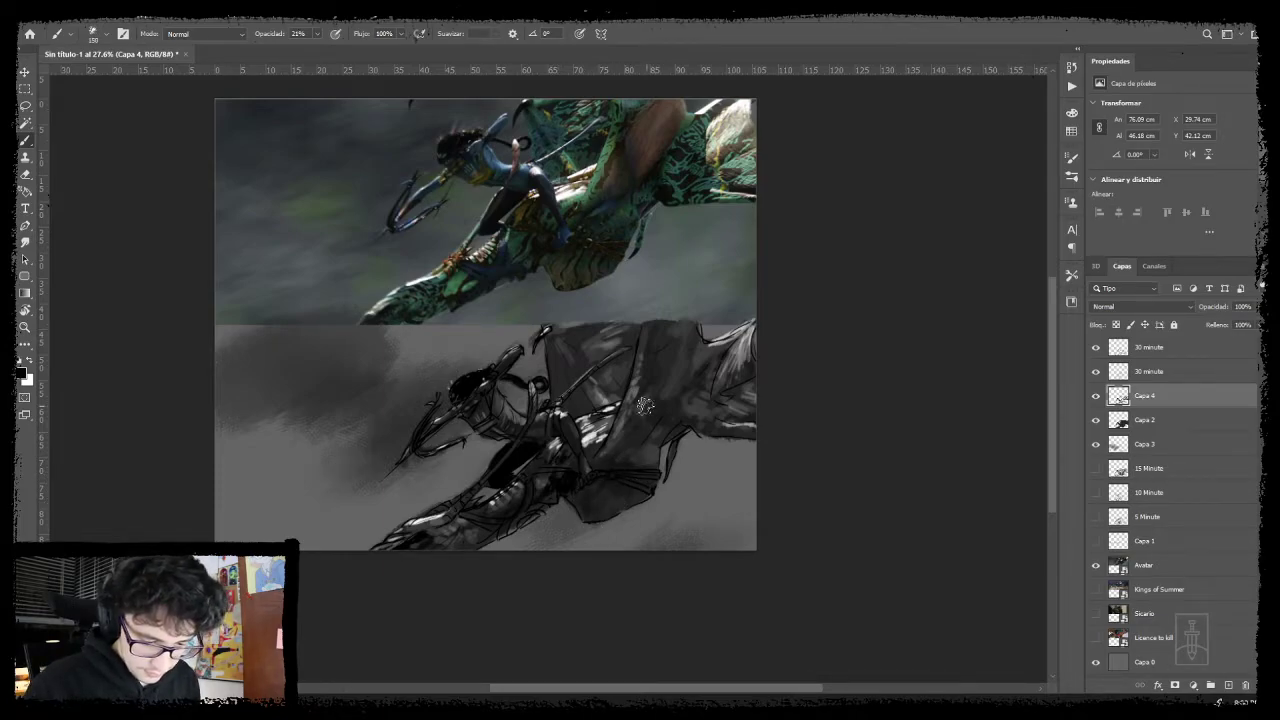
key(bracketright)
key(bracketright)
mouse_move(659, 414)
mouse_down()
mouse_move(656, 335)
mouse_move(675, 395)
mouse_move(603, 492)
mouse_up()
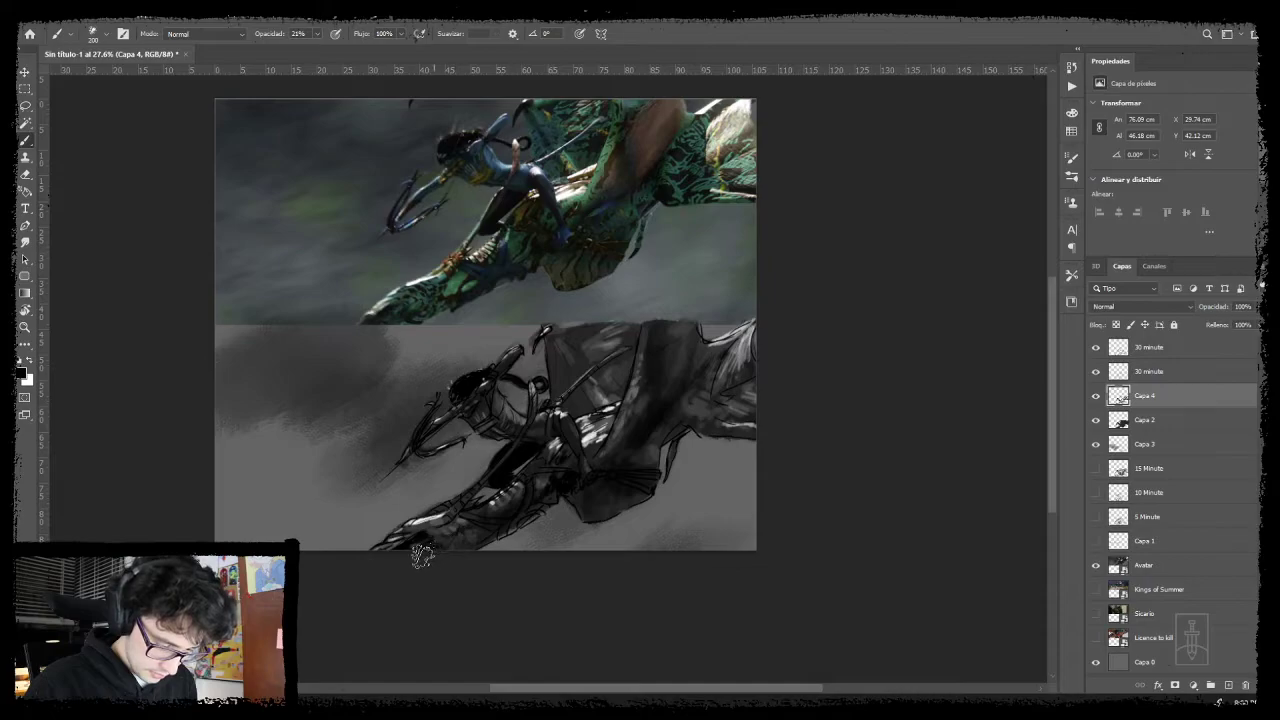
- Deepen the soft shadows on the wing behind the rider and on the creature's hind body with a slightly smaller brush
drag(621, 486, 563, 540)
mouse_move(576, 402)
mouse_down()
mouse_move(565, 443)
mouse_move(550, 434)
mouse_move(534, 450)
mouse_move(520, 405)
mouse_move(511, 413)
mouse_move(519, 386)
mouse_move(503, 450)
mouse_up()
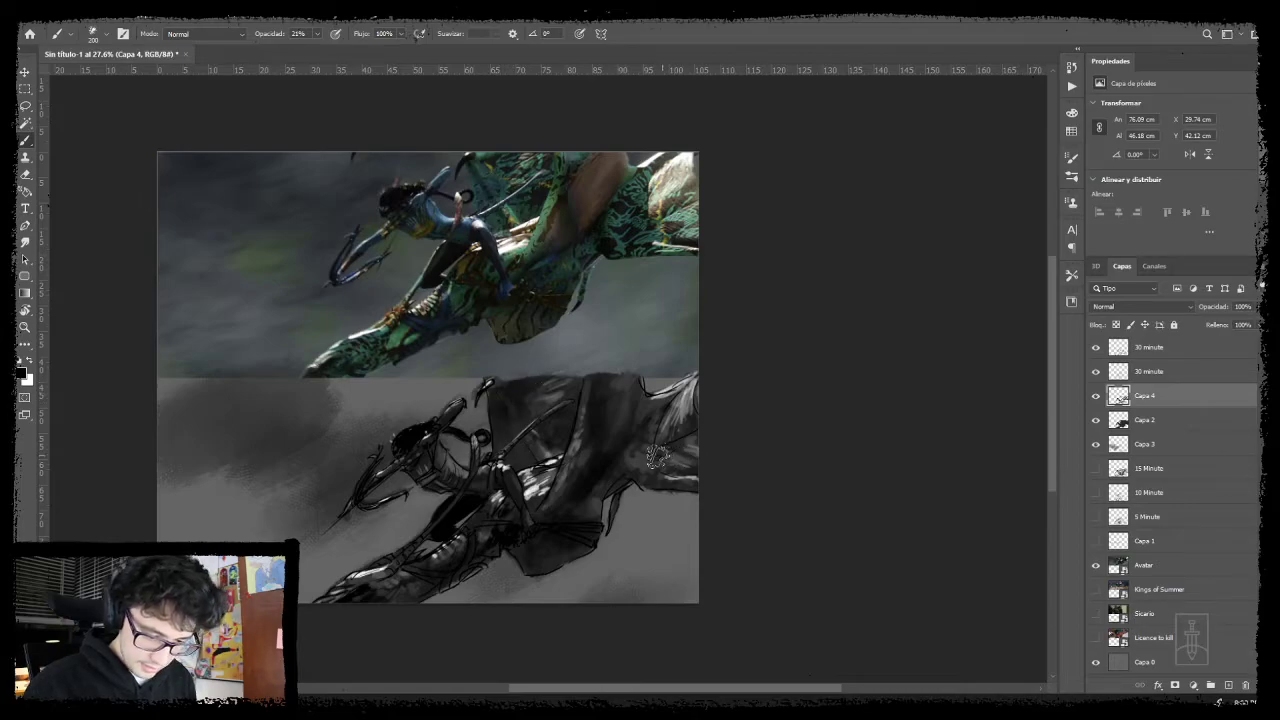
key(bracketleft)
mouse_move(669, 442)
mouse_down()
mouse_move(692, 434)
mouse_move(651, 428)
mouse_move(662, 467)
mouse_move(647, 481)
mouse_move(677, 478)
mouse_move(635, 471)
mouse_move(581, 526)
mouse_move(601, 532)
mouse_up()
- Hide and show the layers Capa 4 and Capa 2 in turn to compare their shading over the whole drawing
key(z)
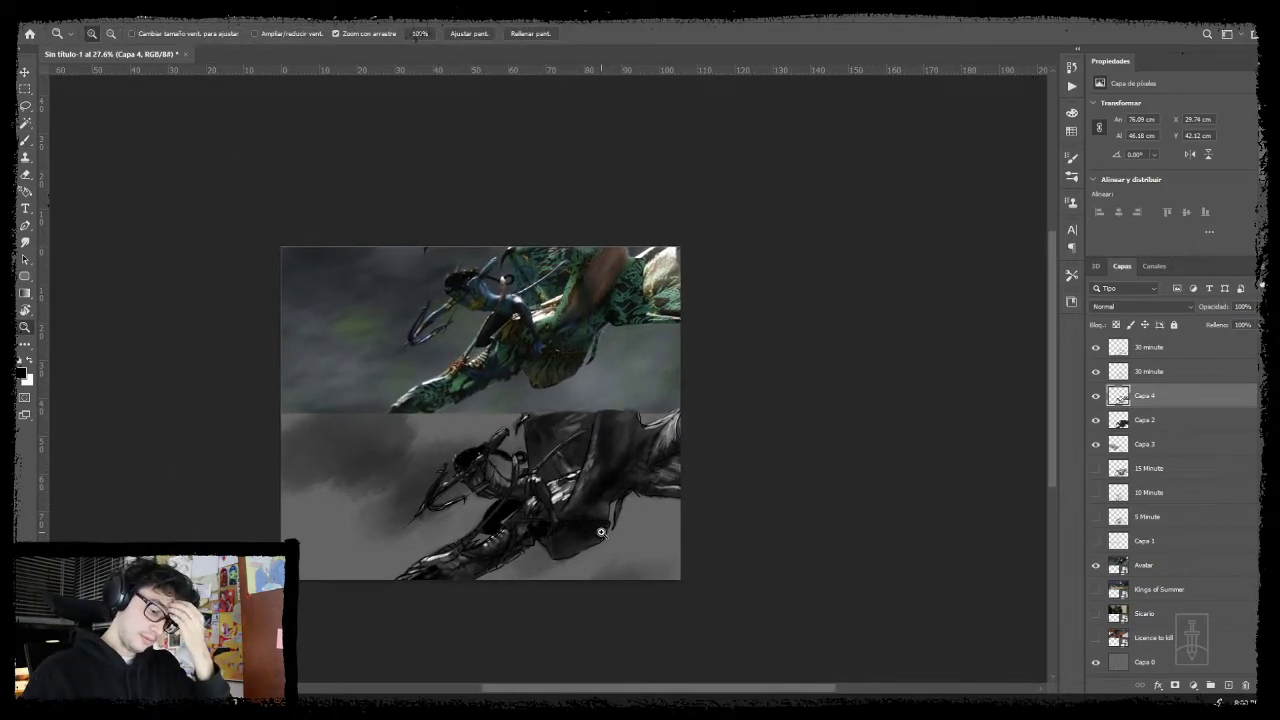
click(1095, 397)
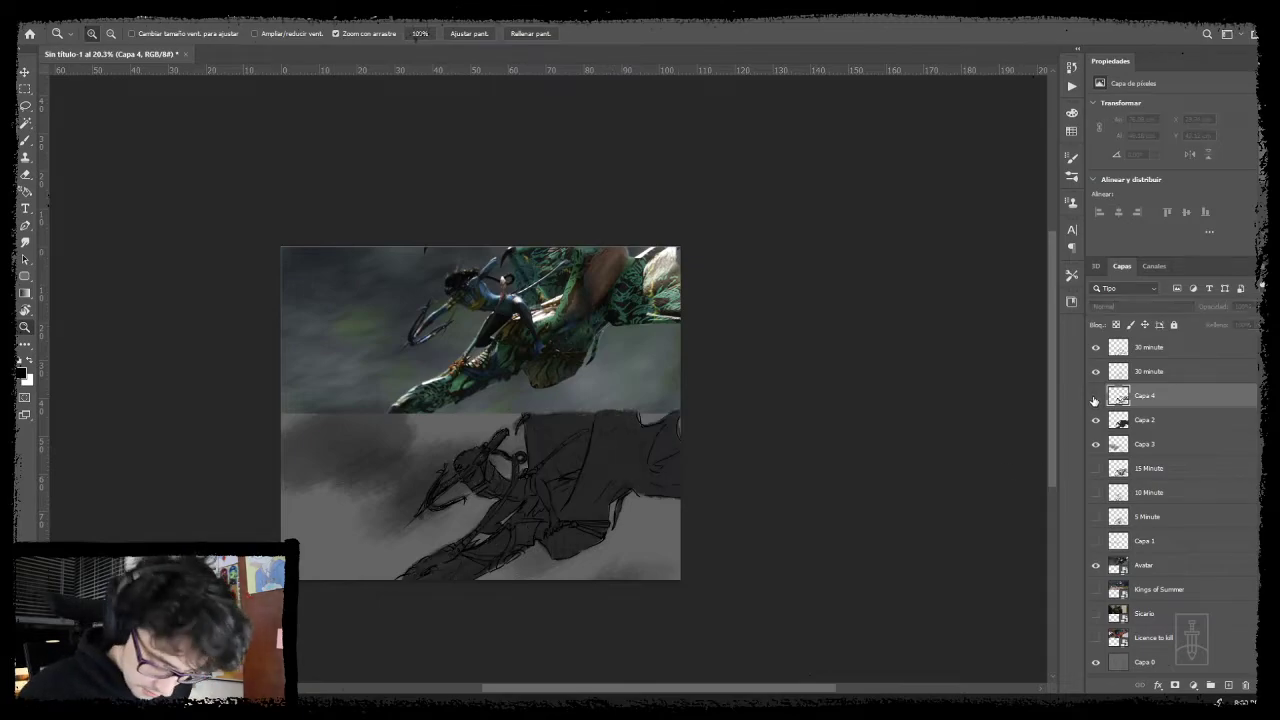
click(1095, 397)
click(1095, 421)
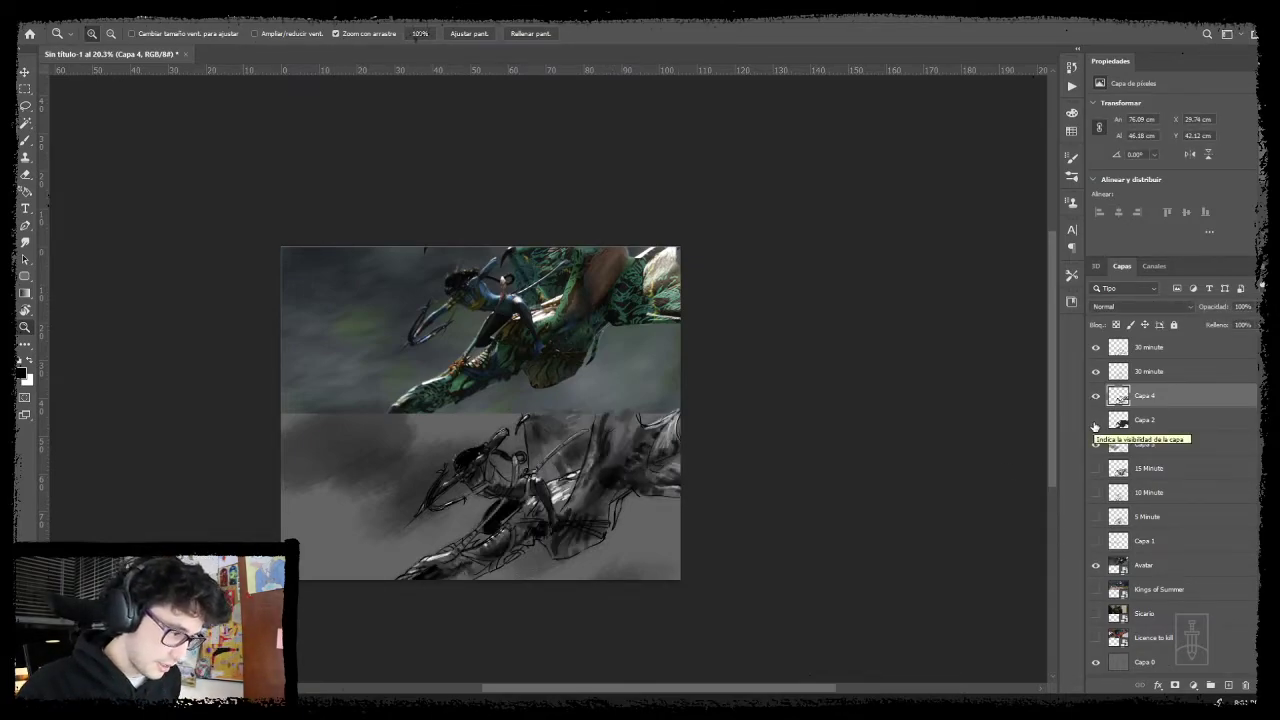
click(1095, 421)
- Lower the opacity of layer Capa 2 to 73% and toggle its visibility to compare
click(1175, 420)
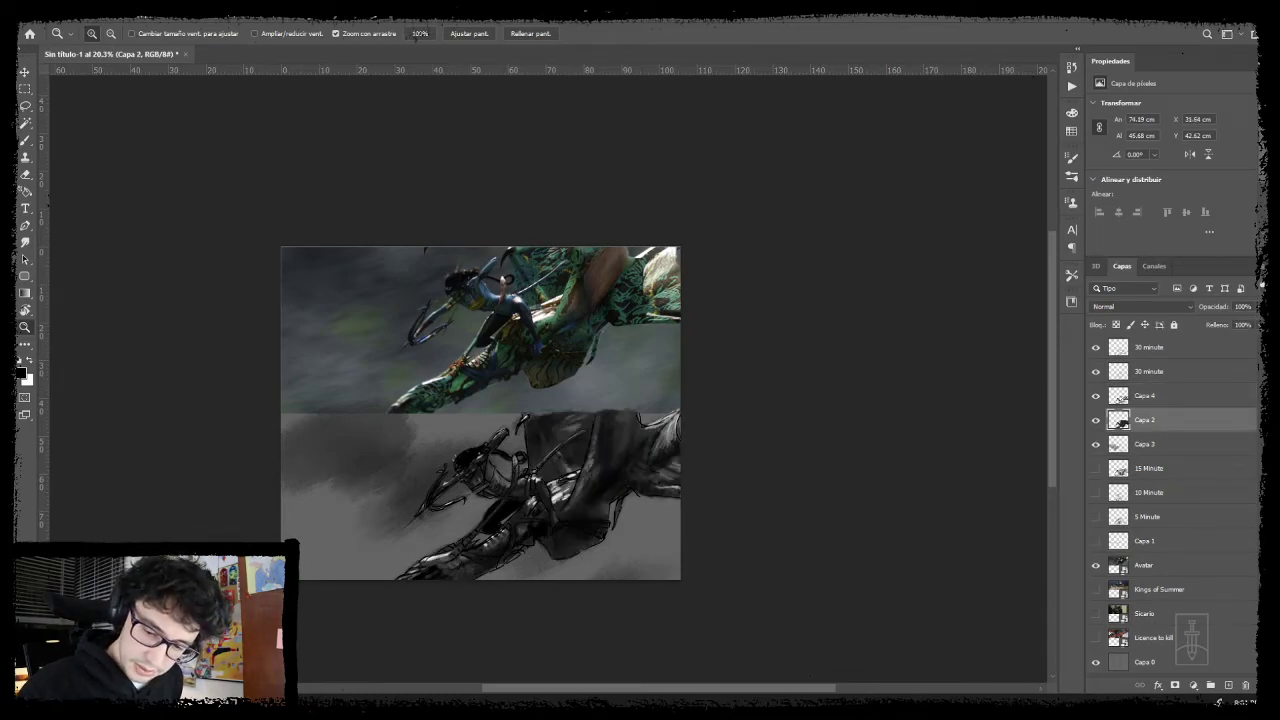
click(1259, 308)
drag(1244, 326, 1242, 325)
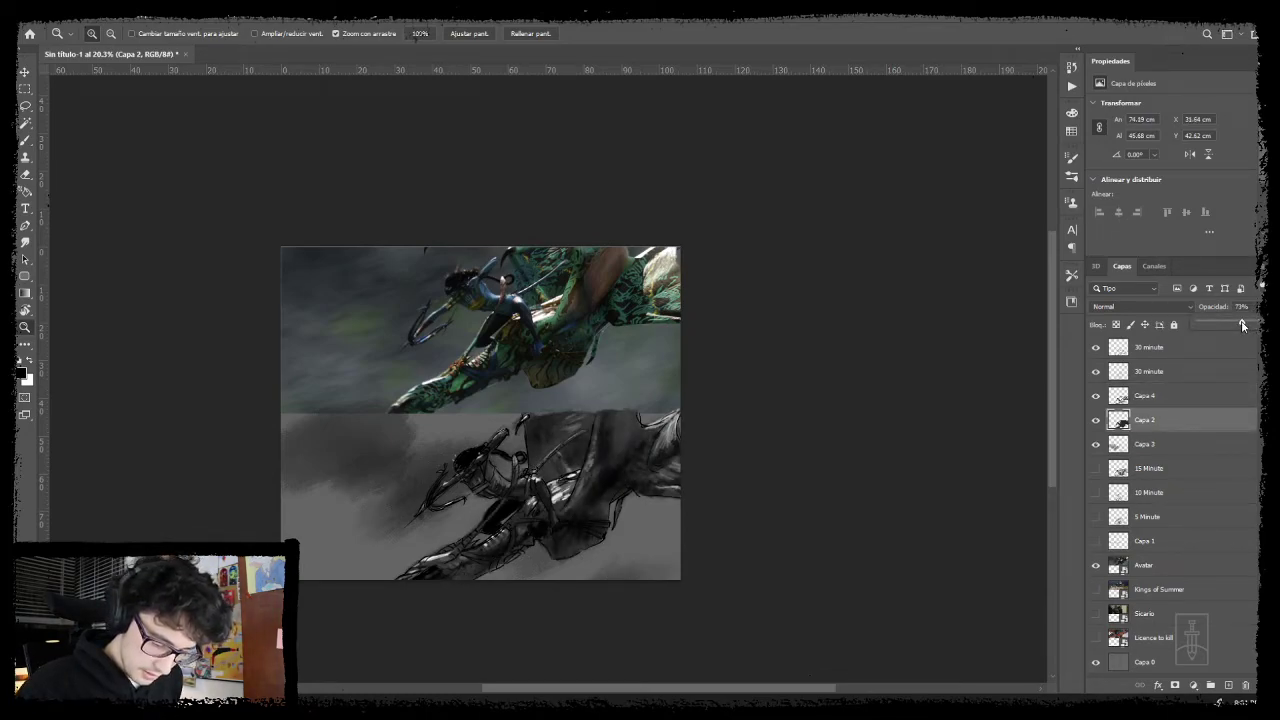
click(1095, 421)
click(1095, 421)
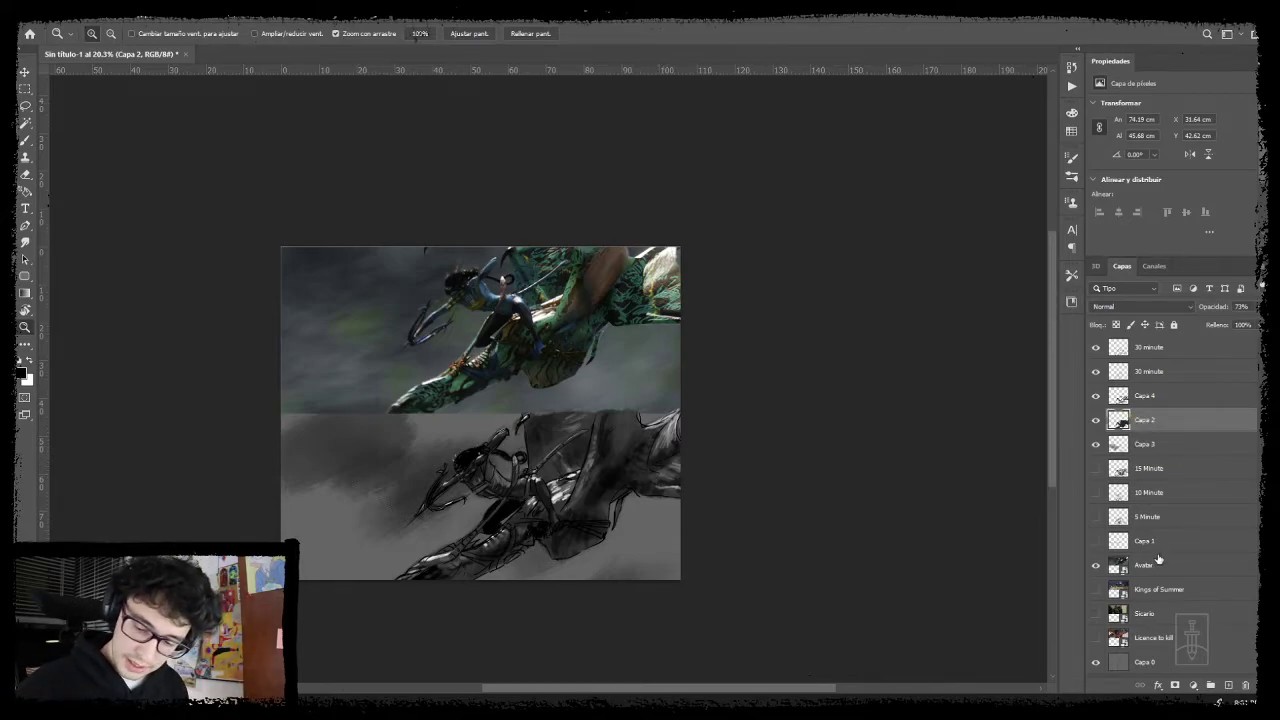
- Create a new layer above 15 Minute and fill it with the gray sampled from the sketch's background using the Gradient tool
click(1146, 662)
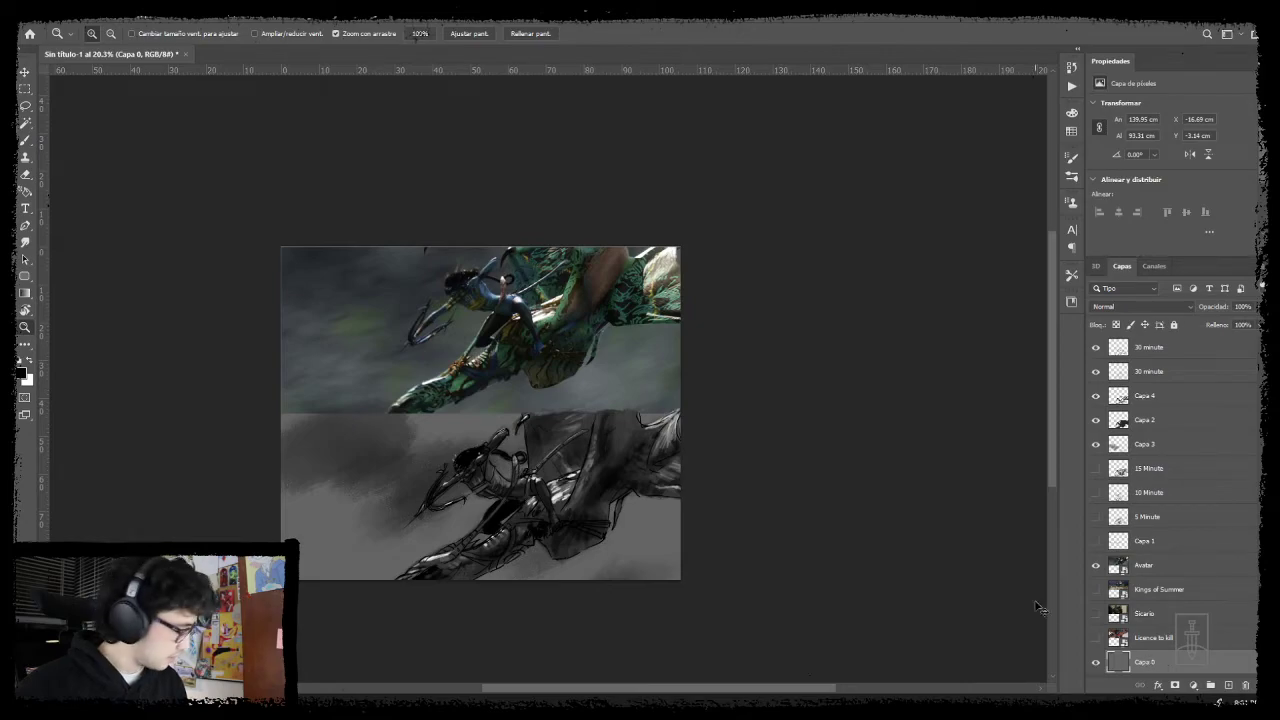
click(1141, 476)
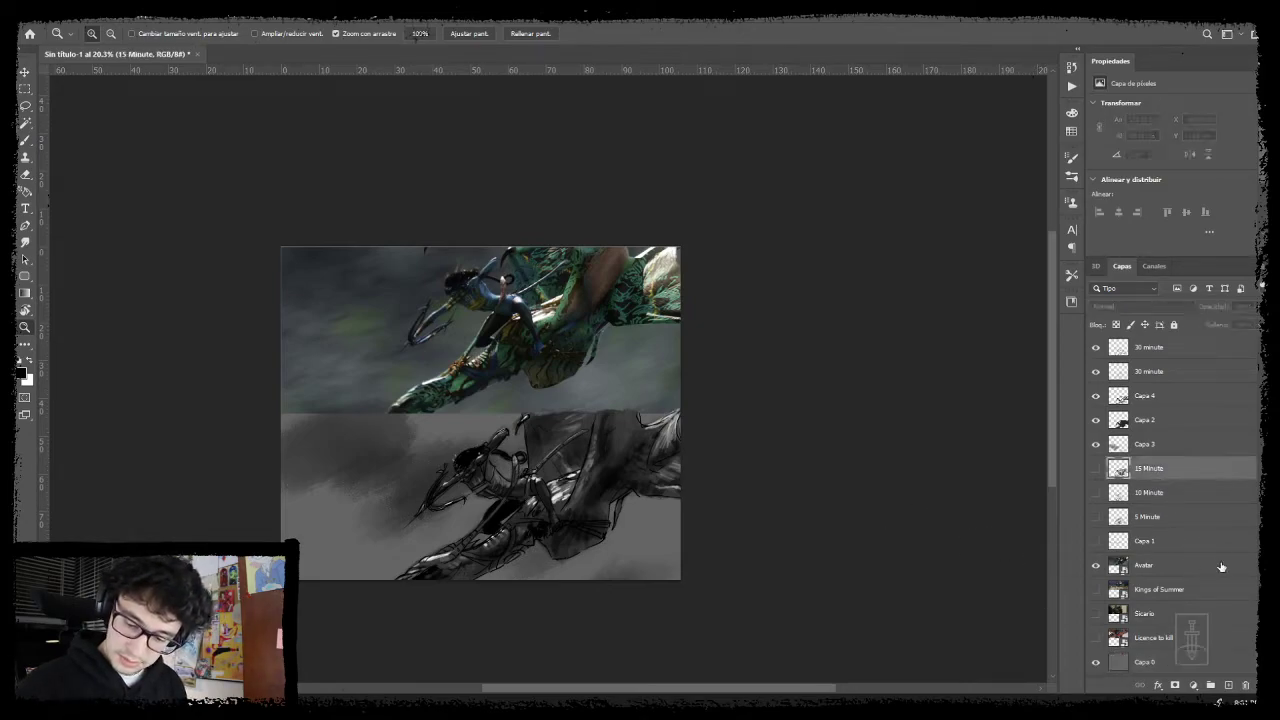
click(1229, 685)
key(g)
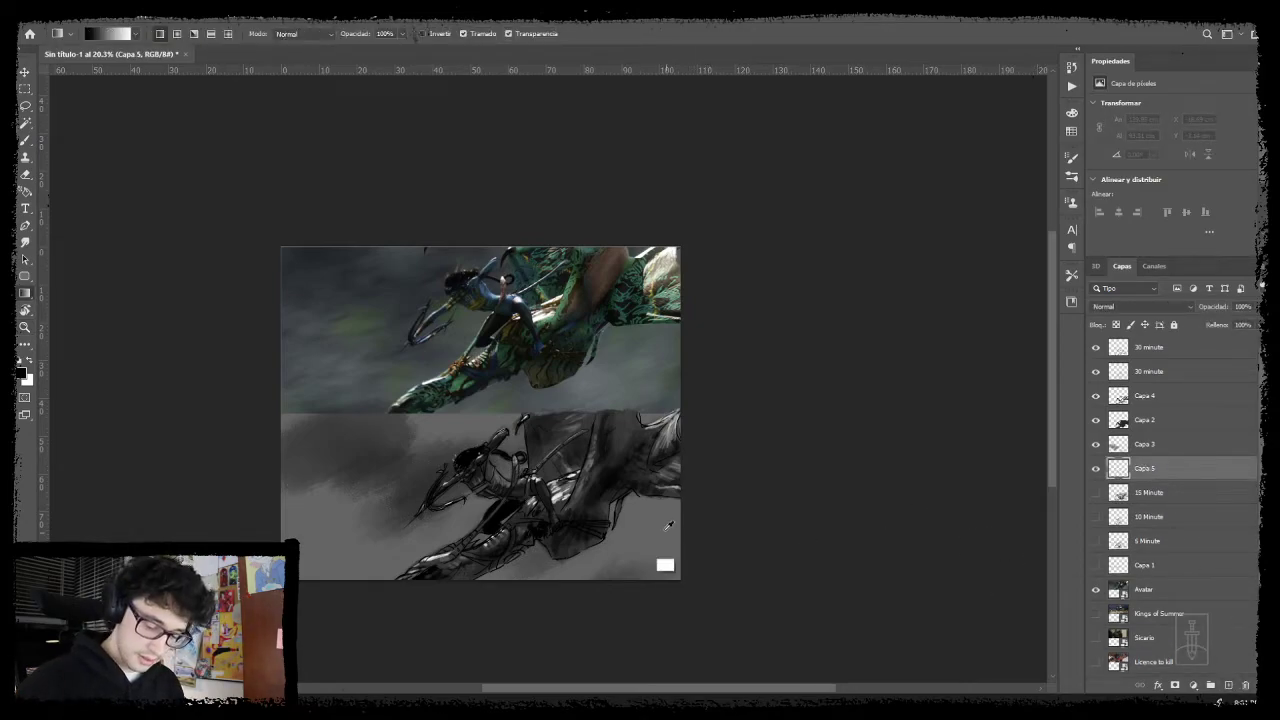
alt+click(668, 522)
drag(716, 524, 868, 541)
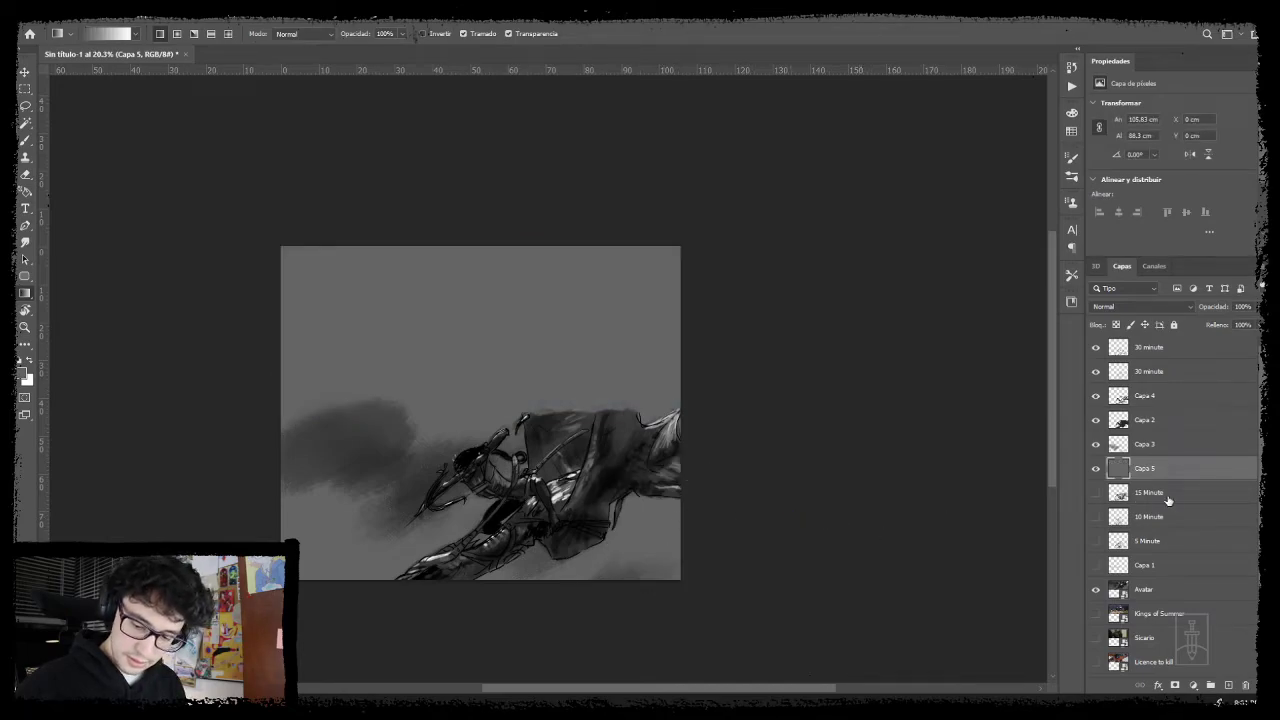
- Delete the part of the gray fill that covers the Avatar reference image, using a rectangular selection, and deselect
key(m)
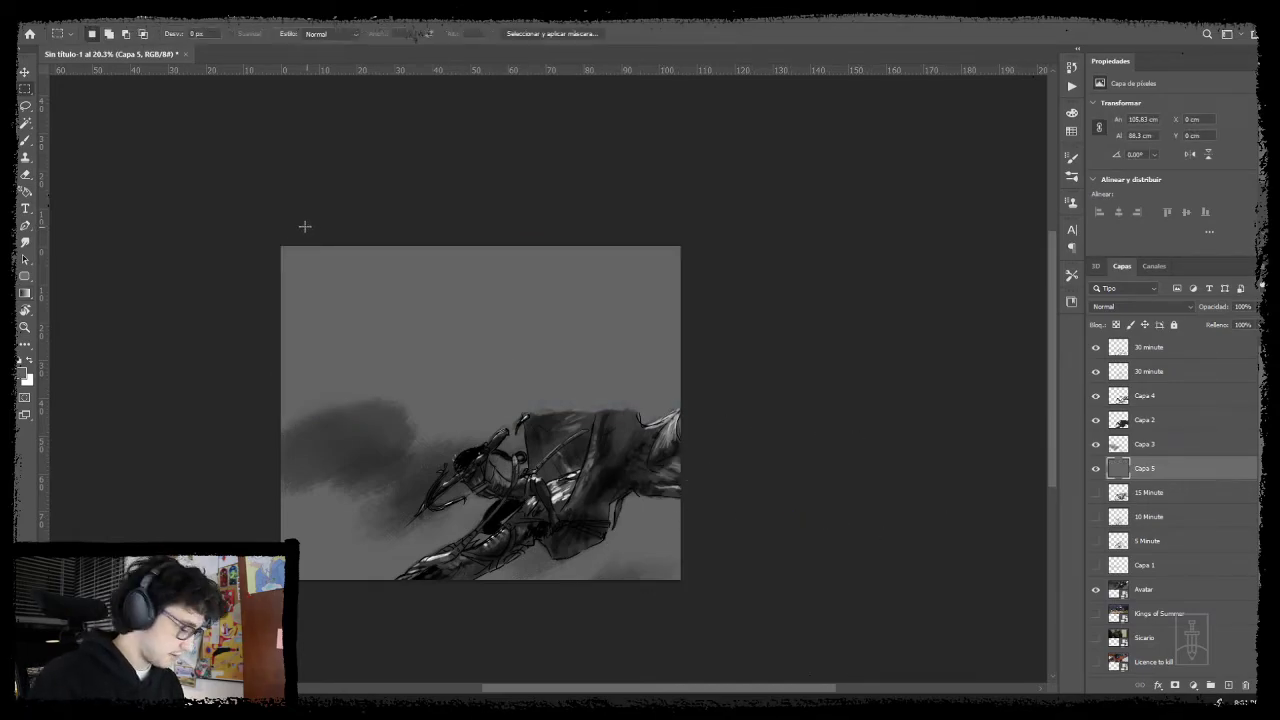
mouse_move(285, 205)
mouse_down()
mouse_move(762, 386)
mouse_move(780, 417)
mouse_move(789, 407)
mouse_up()
key(Delete)
key(ctrl+d)
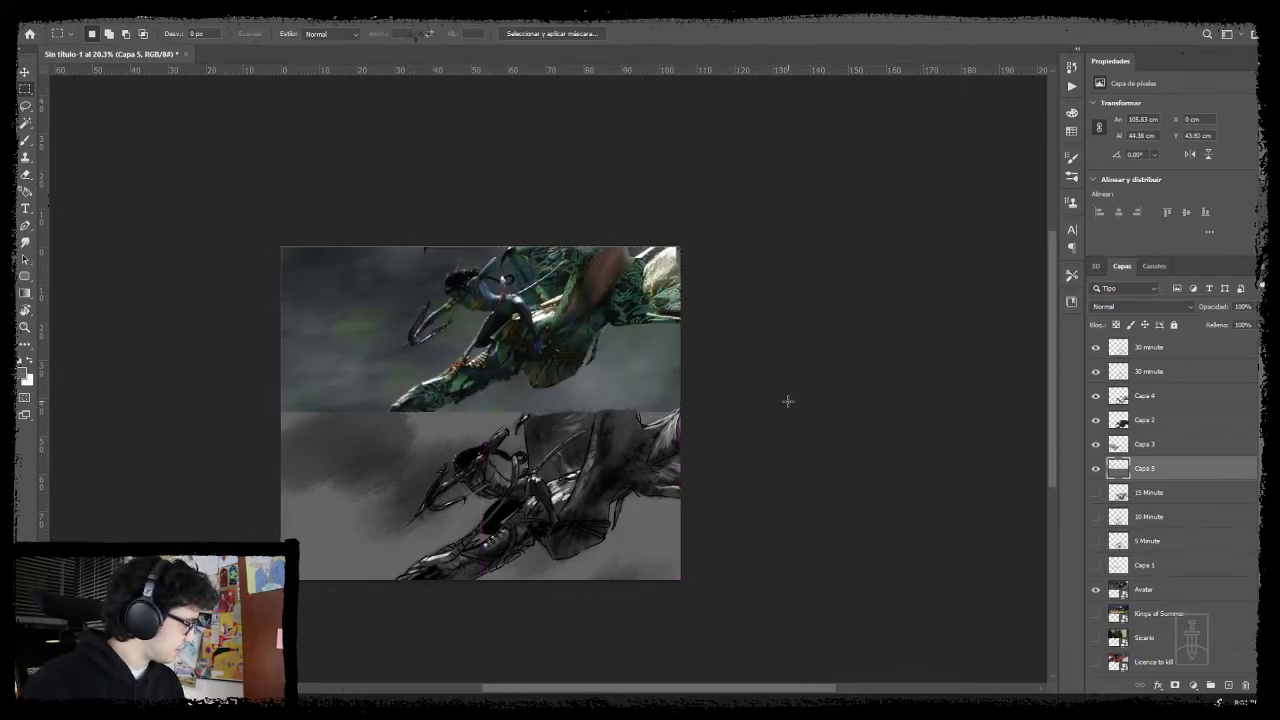
- Darken the gray backing on layer Capa 5 with Hue/Saturation by setting its lightness to -23
key(ctrl+u)
drag(808, 334, 800, 337)
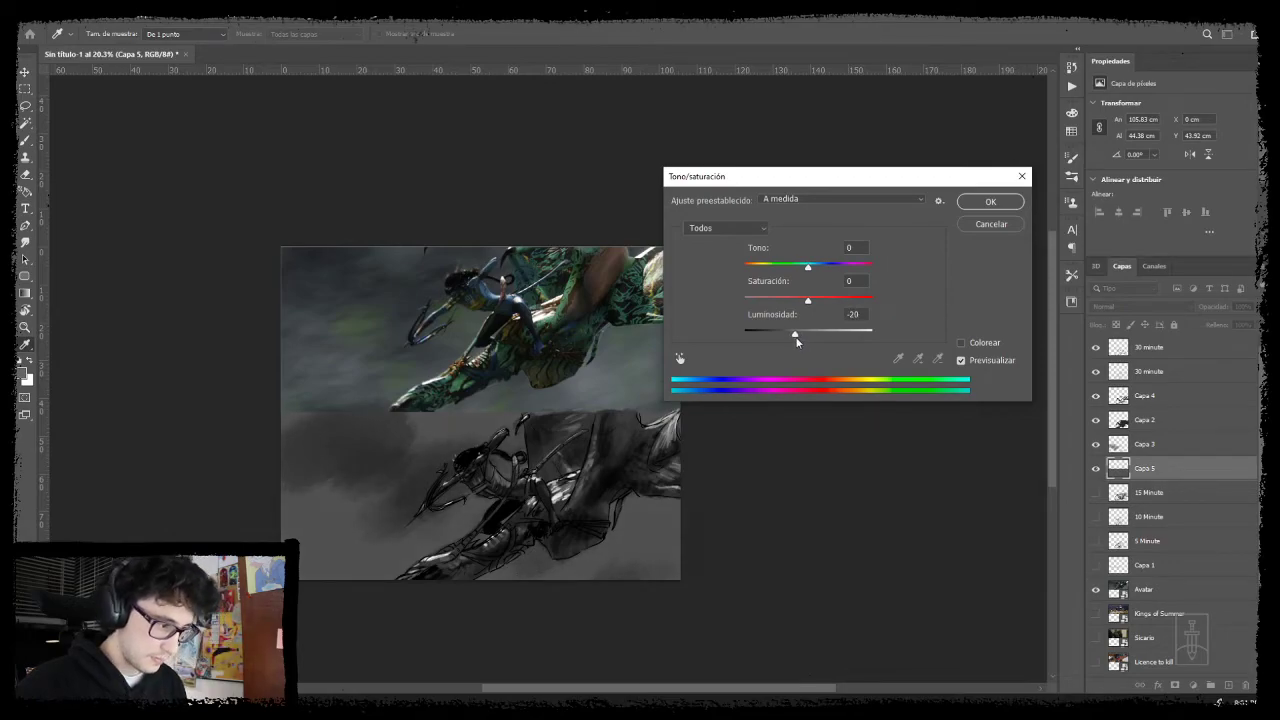
drag(797, 342, 793, 343)
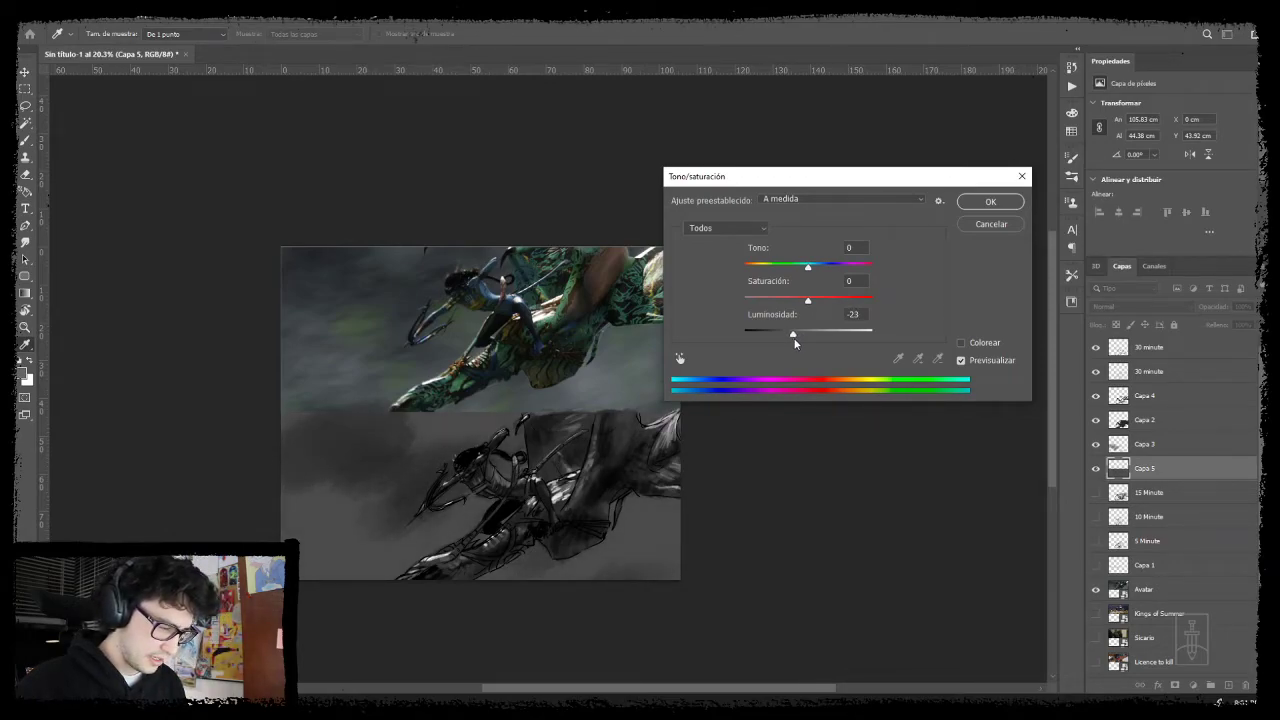
click(991, 206)
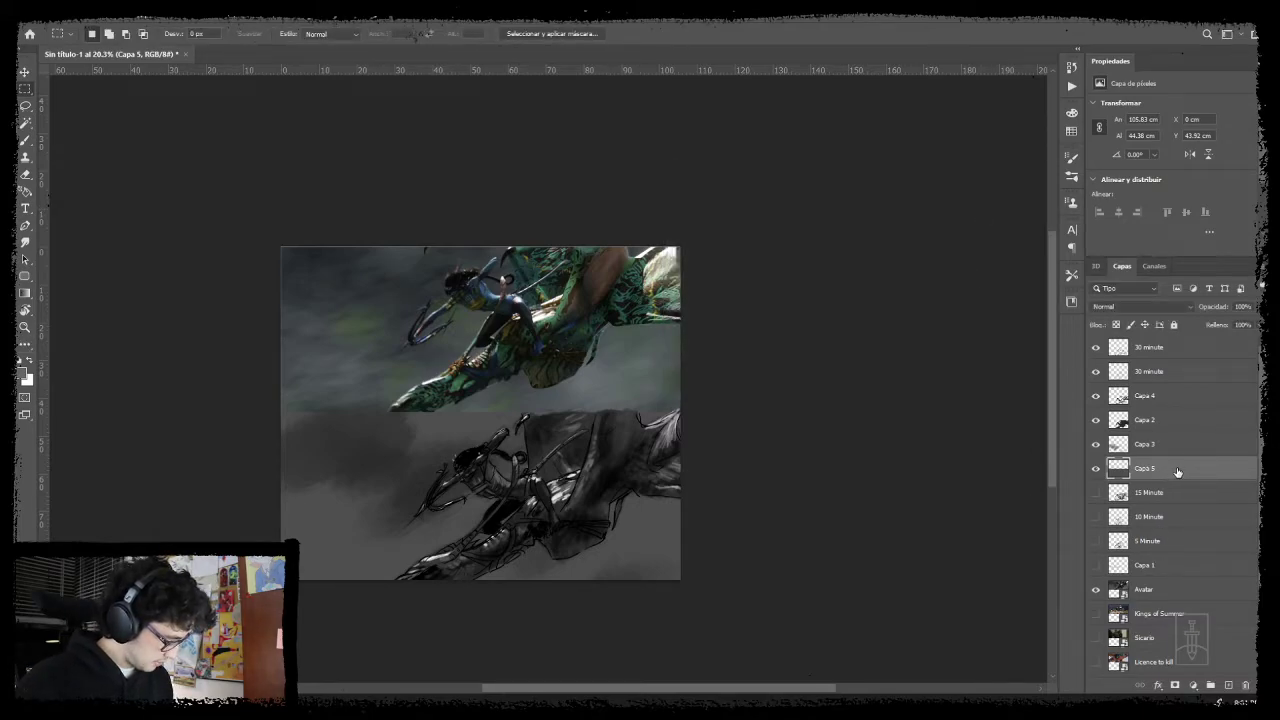
- Paint soft gray cloud tones over the sketch's background on layer Capa 3 with a size 300 brush at 48% opacity
key(z)
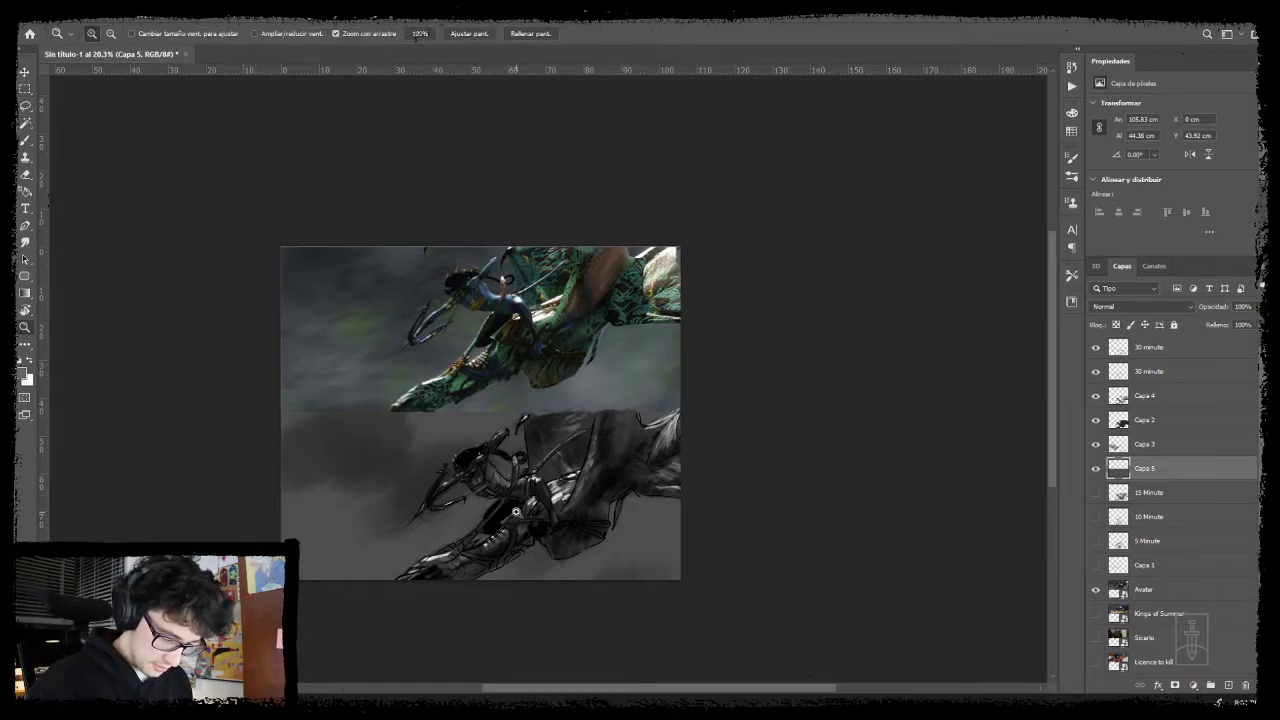
key(b)
alt+click(384, 435)
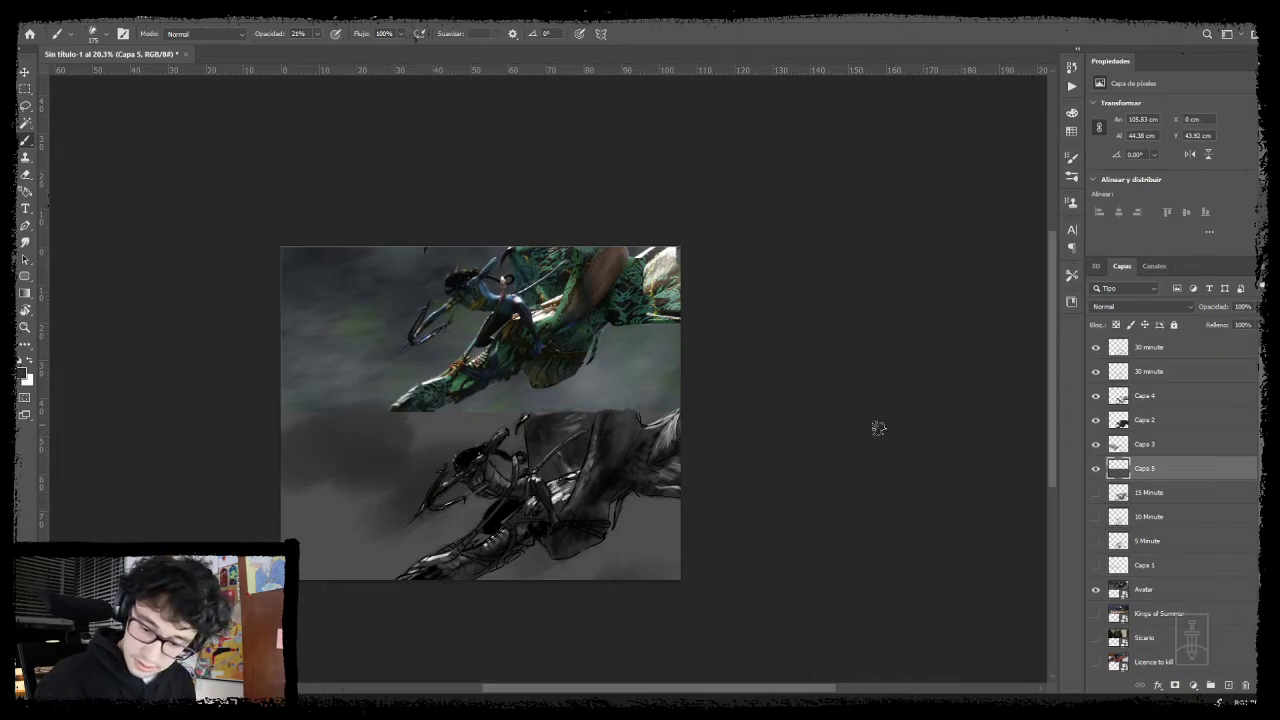
click(1167, 453)
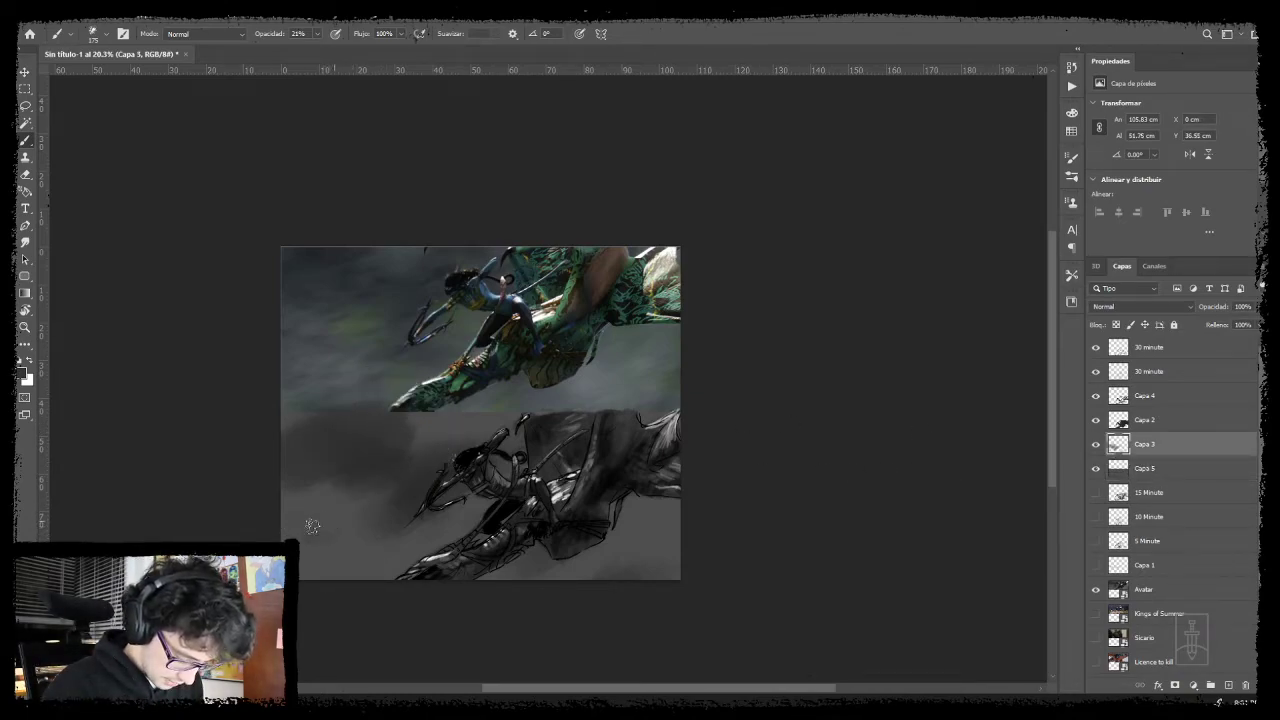
key(bracketright)
key(bracketright)
key(bracketright)
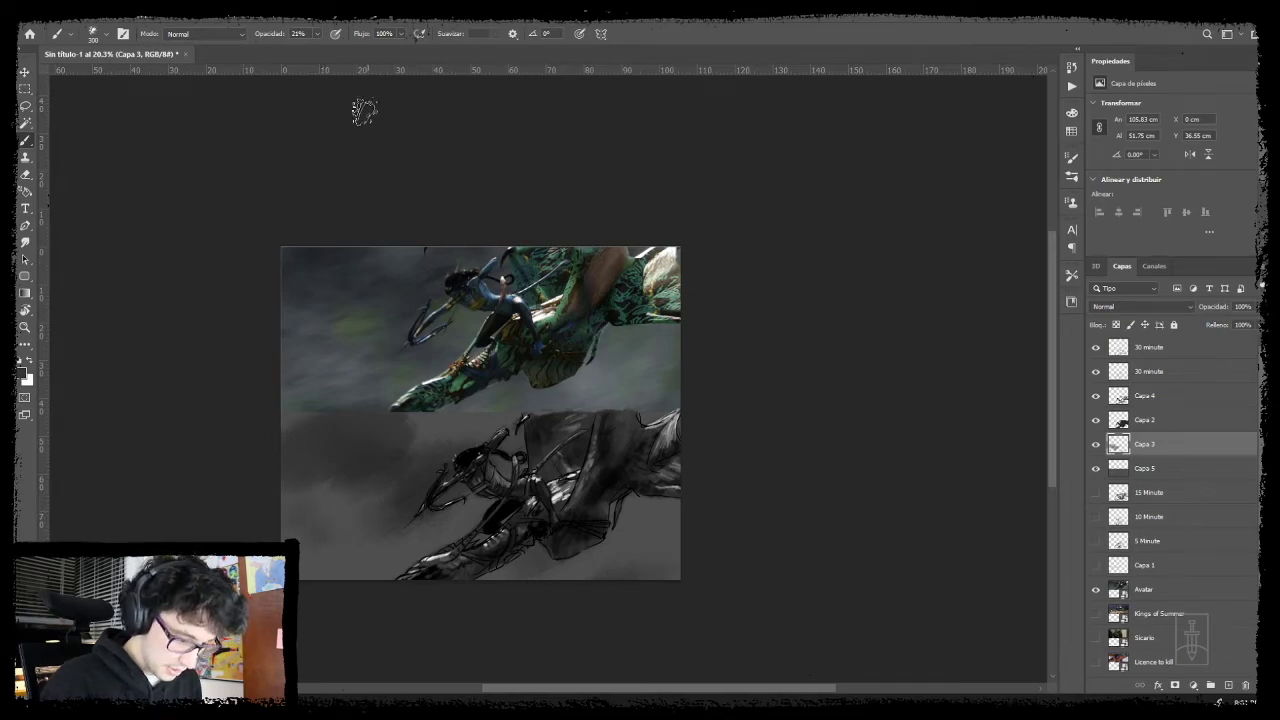
click(317, 36)
drag(325, 50, 335, 50)
click(304, 497)
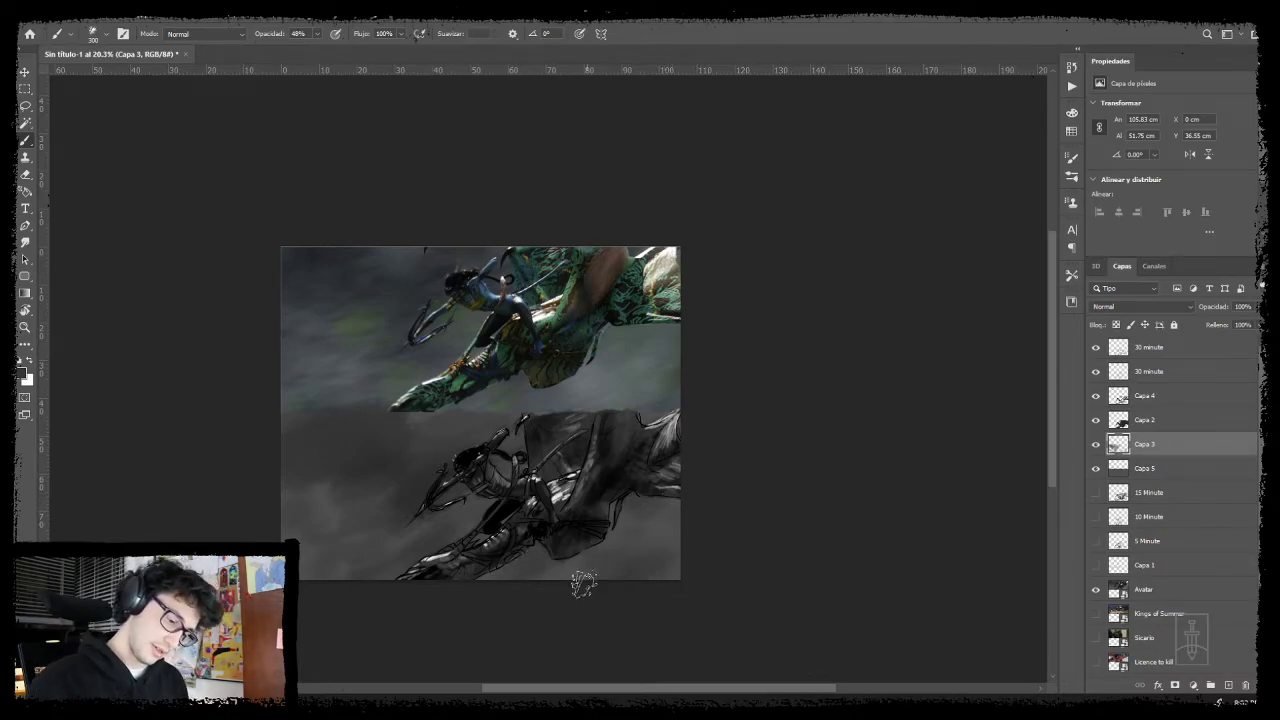
drag(731, 506, 674, 517)
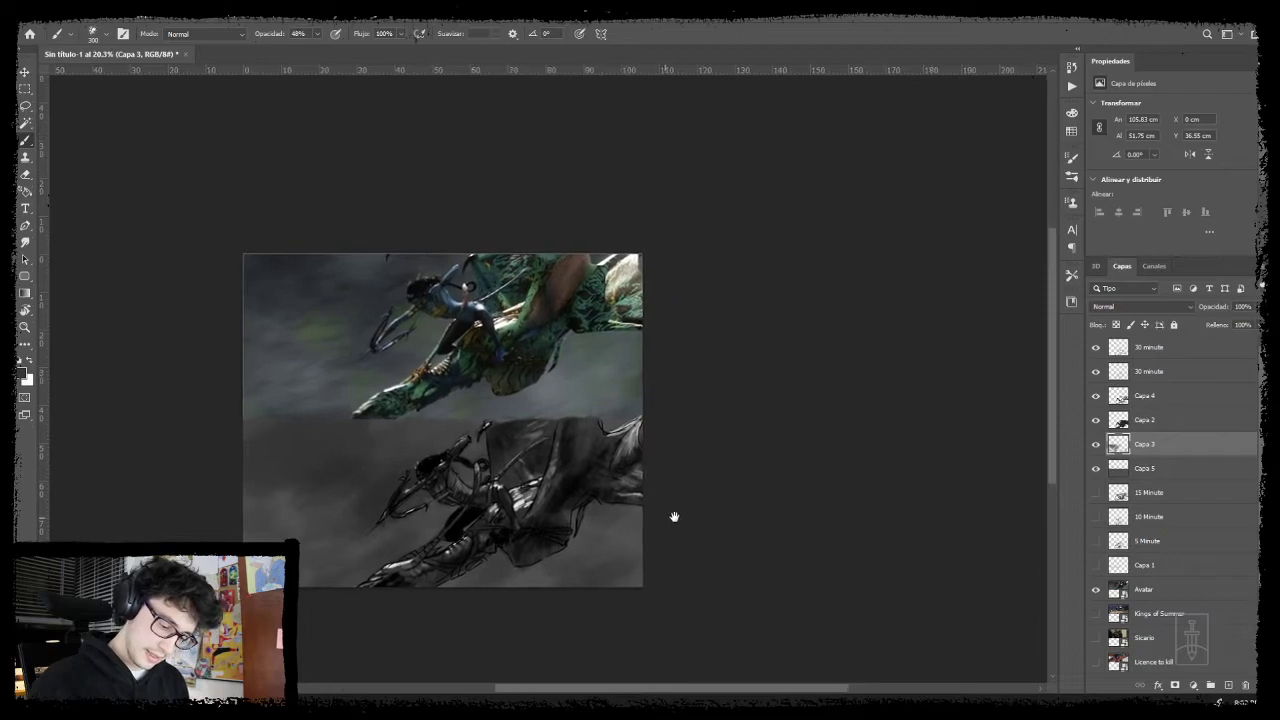
- Check layer Capa 4 by hiding and showing it, and paint light highlights on the rider's torso and braid on that layer
key(z)
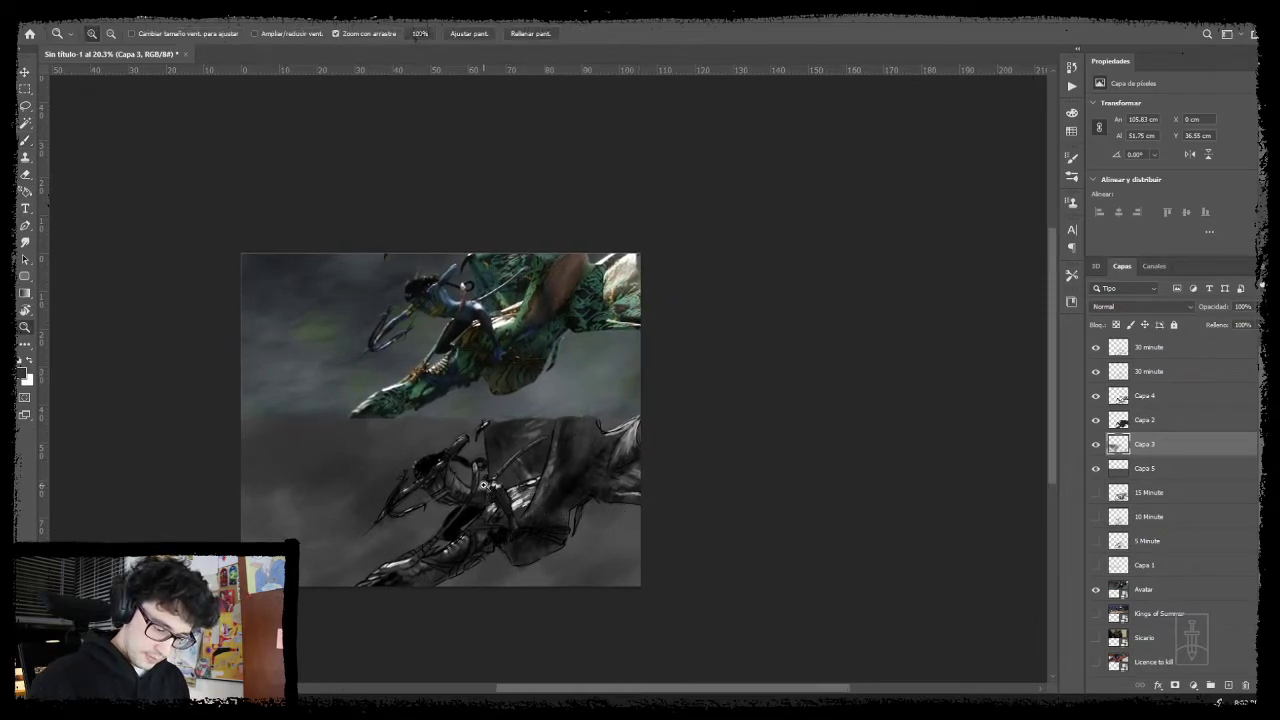
drag(484, 482, 503, 481)
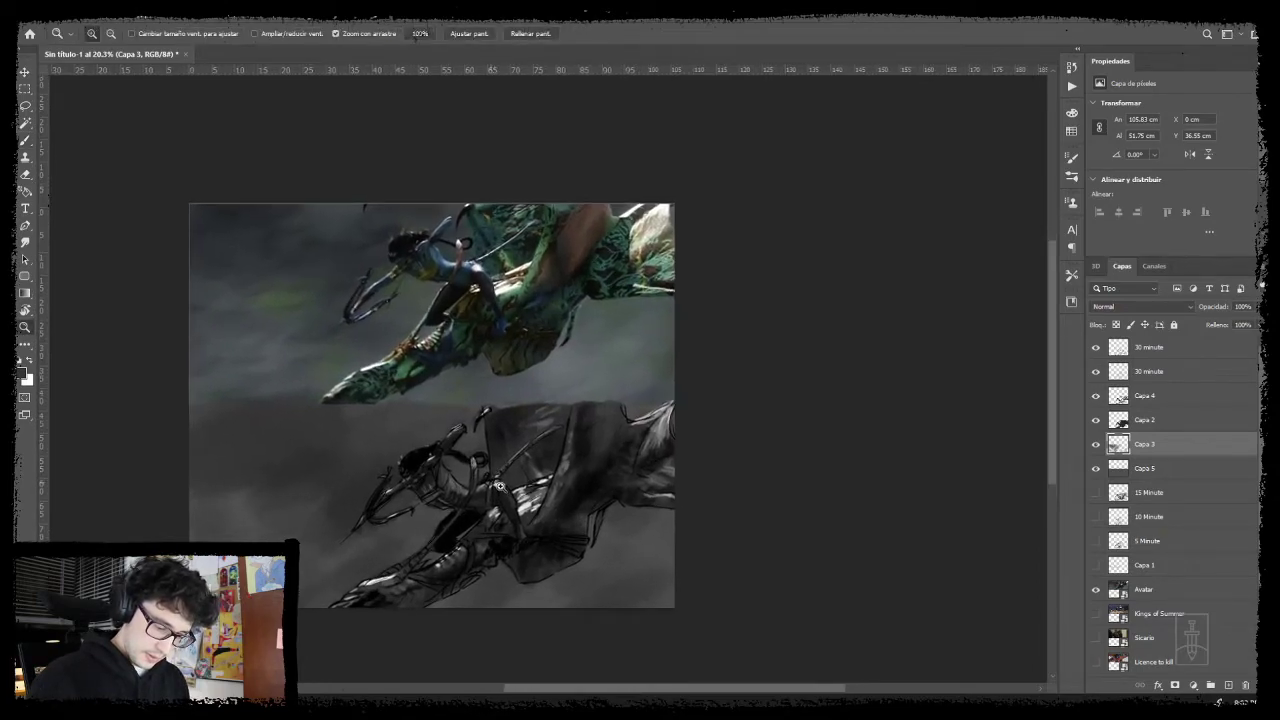
click(1095, 396)
click(1095, 396)
click(1173, 401)
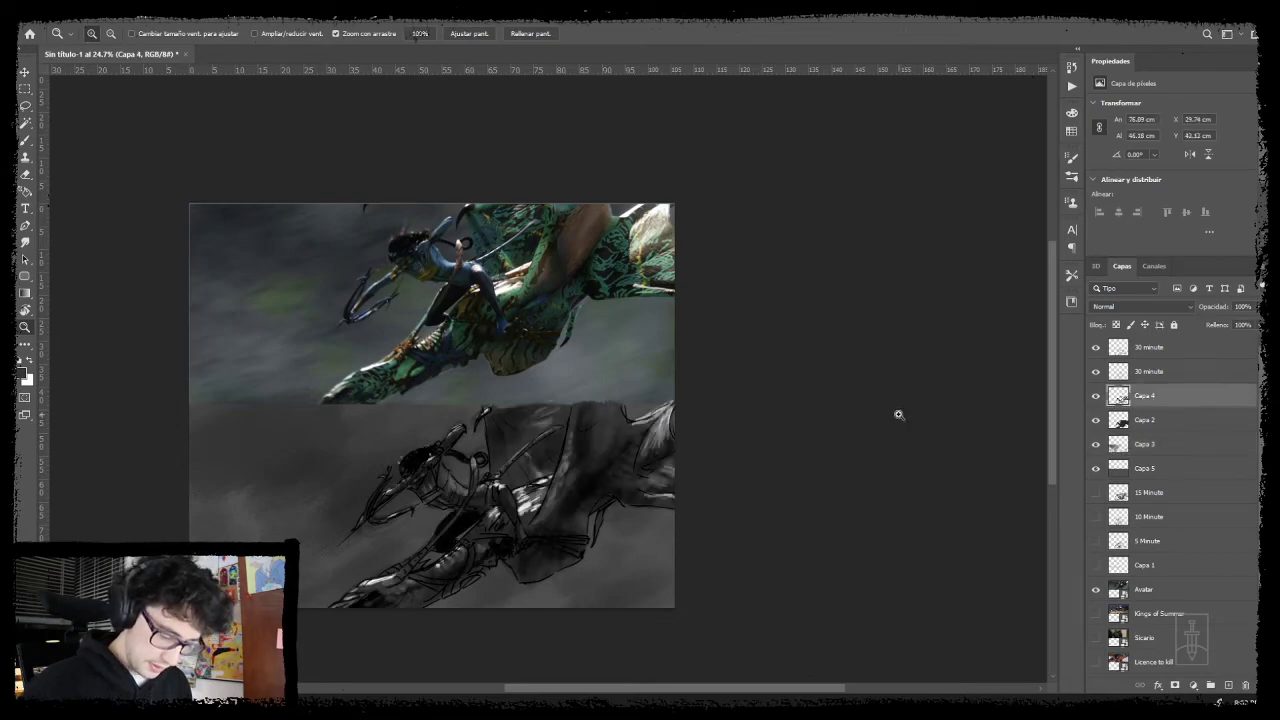
key(b)
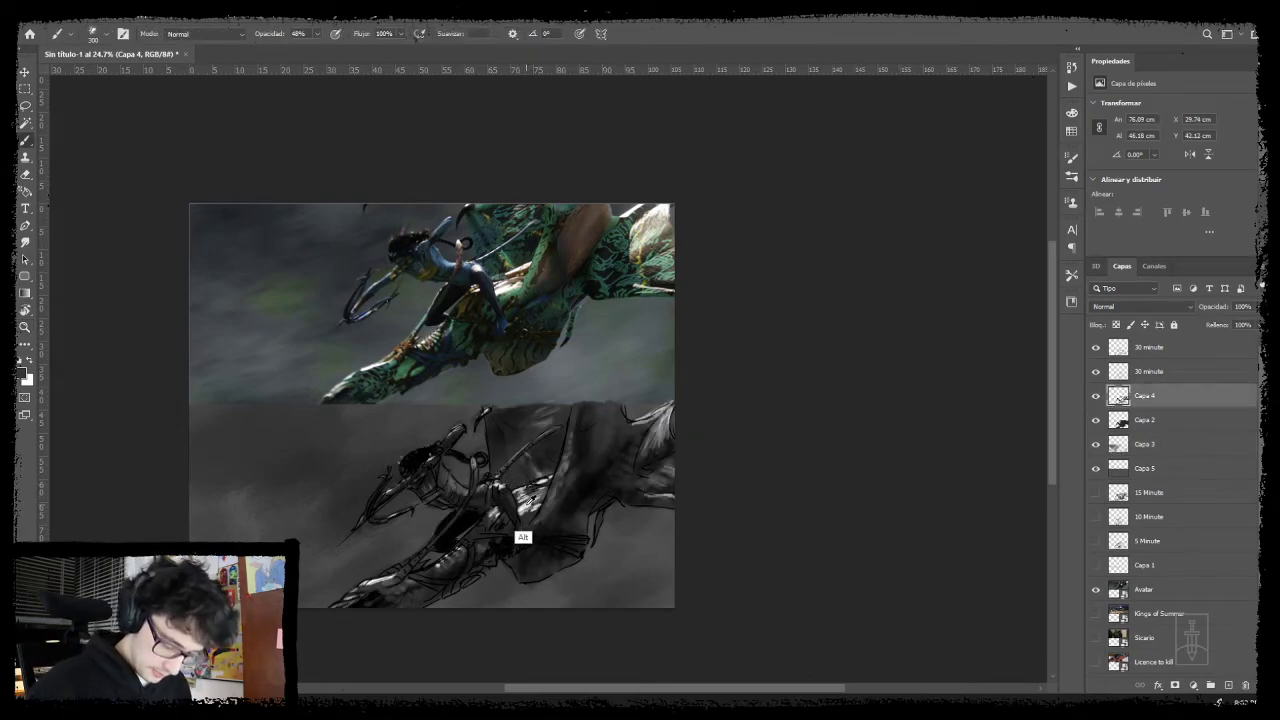
key(x)
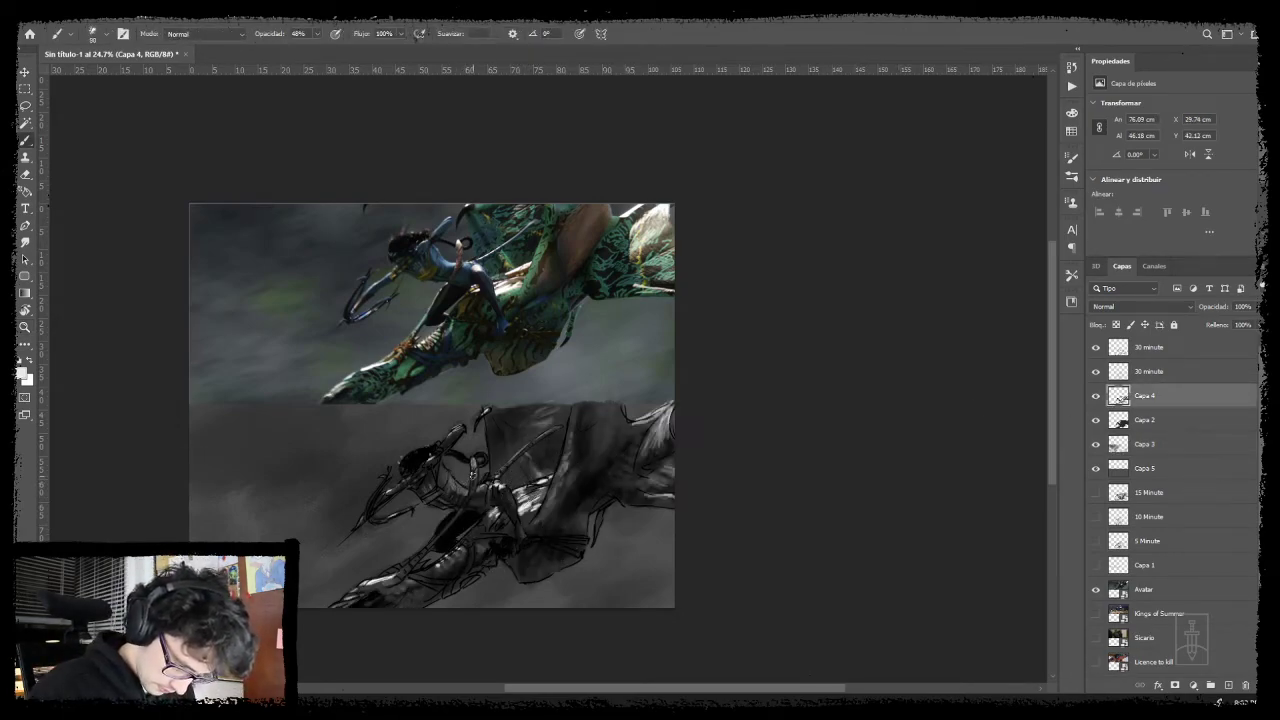
alt+scroll(472, 474, up, 3)
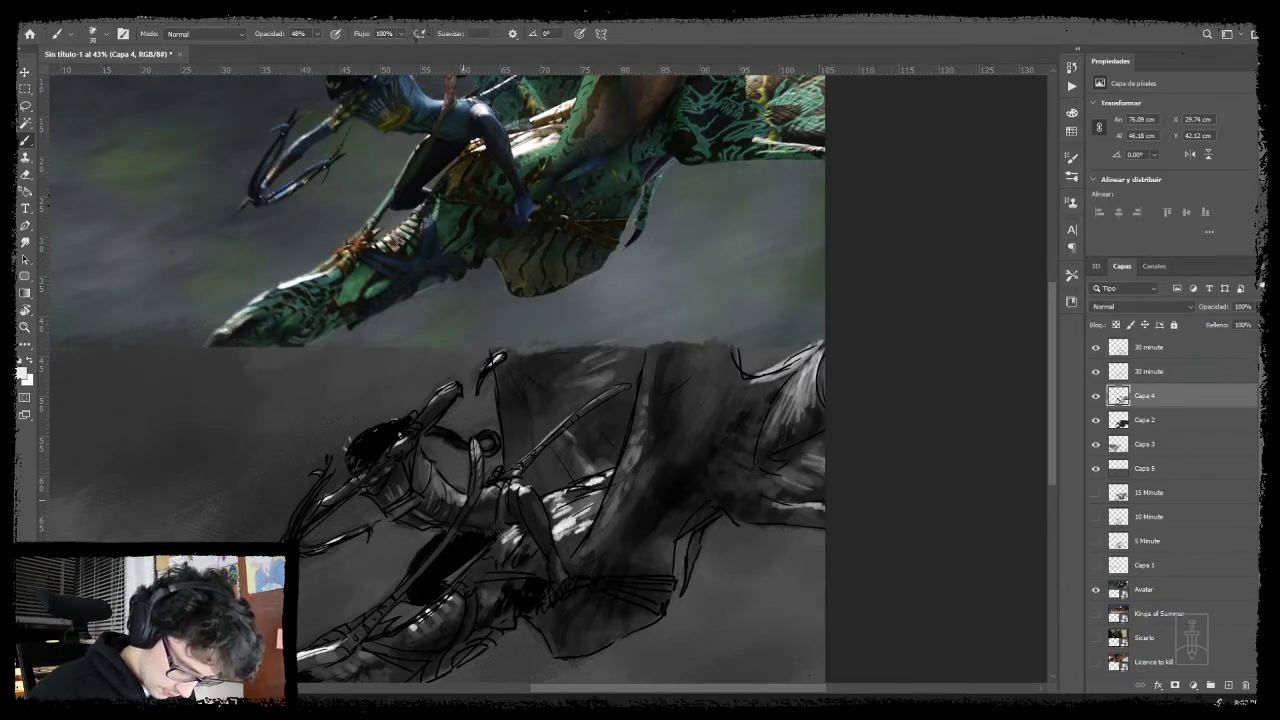
drag(481, 465, 482, 509)
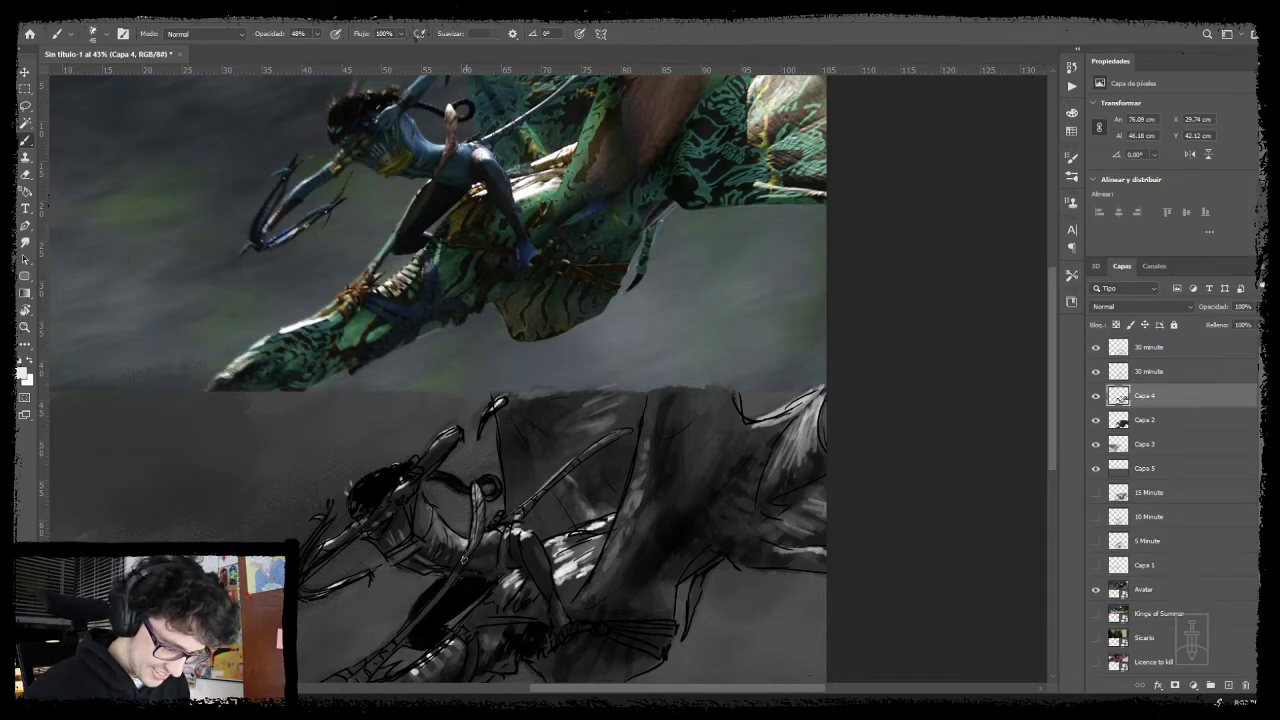
- Continue the light highlights on Capa 4 over the rider's legs and the creature's neck and back, following the reference
drag(456, 569, 539, 481)
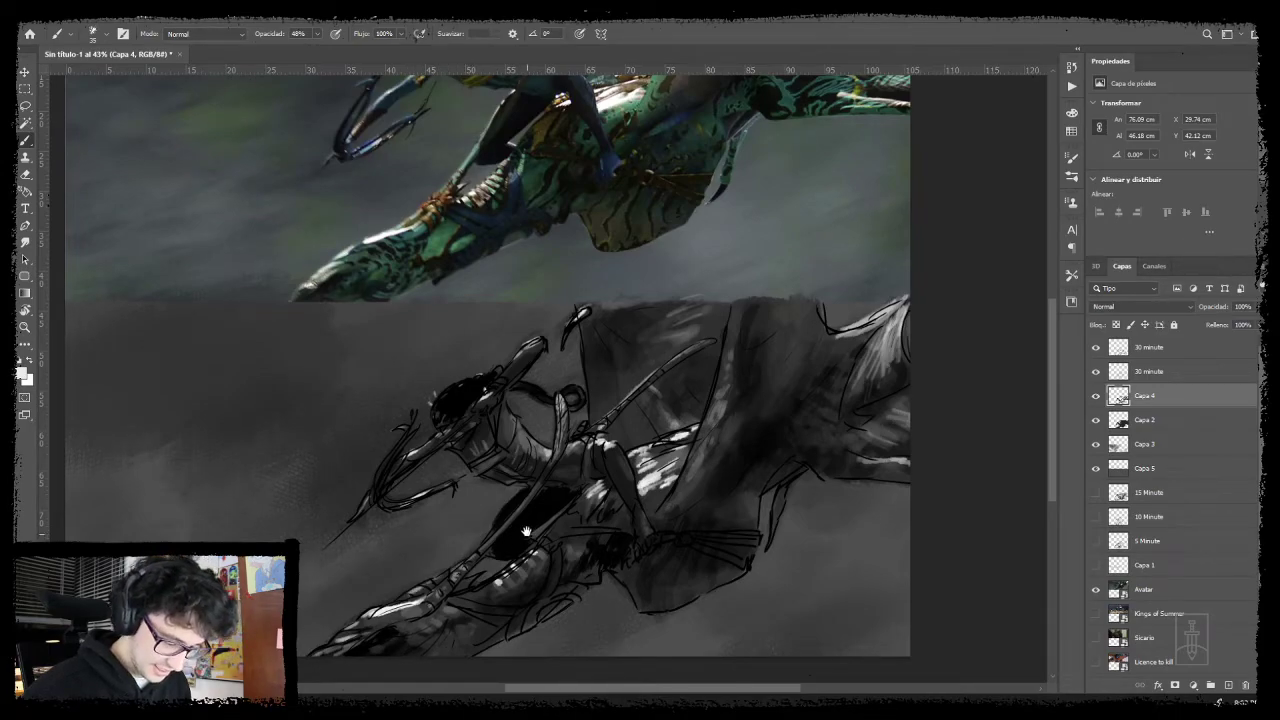
drag(526, 531, 501, 567)
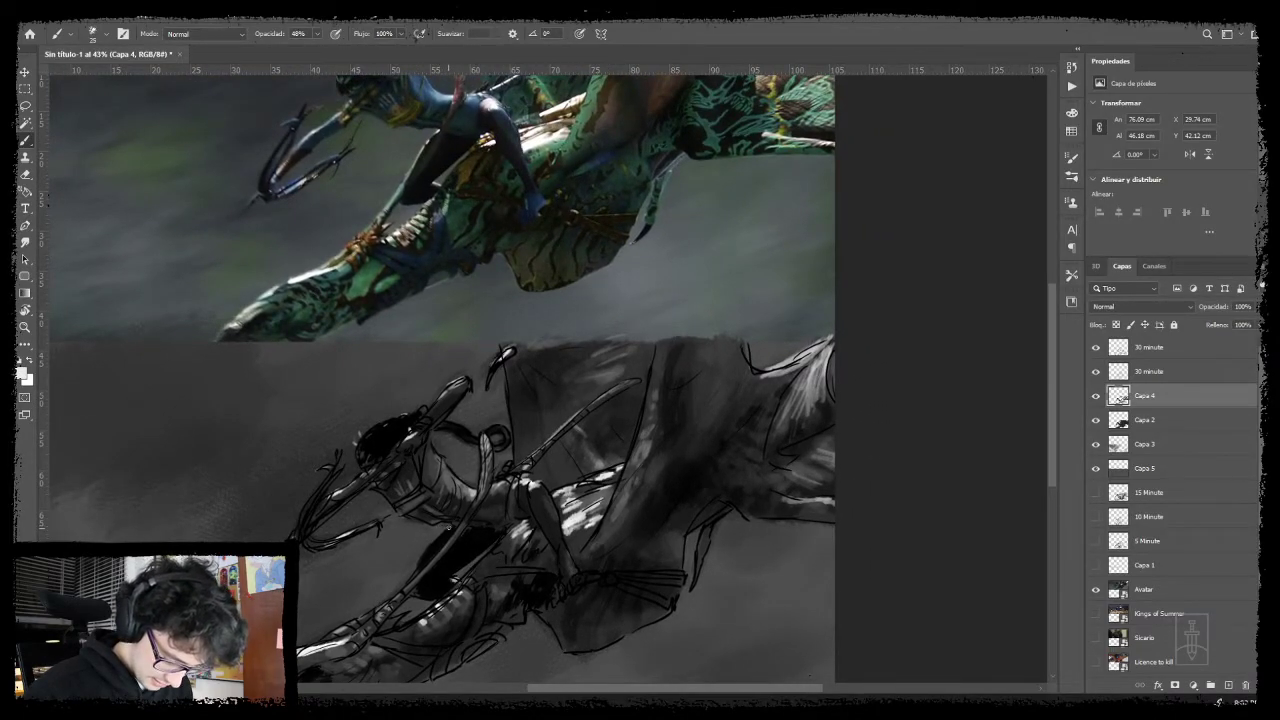
drag(597, 480, 546, 509)
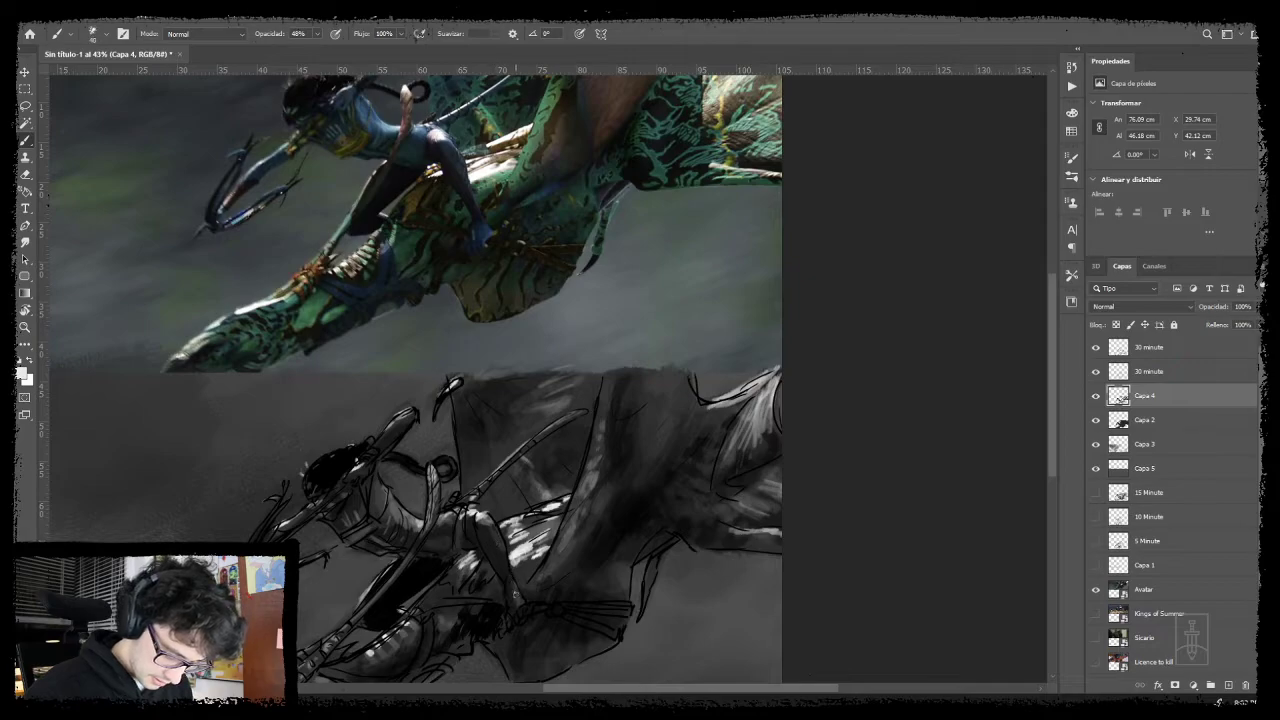
drag(522, 558, 513, 594)
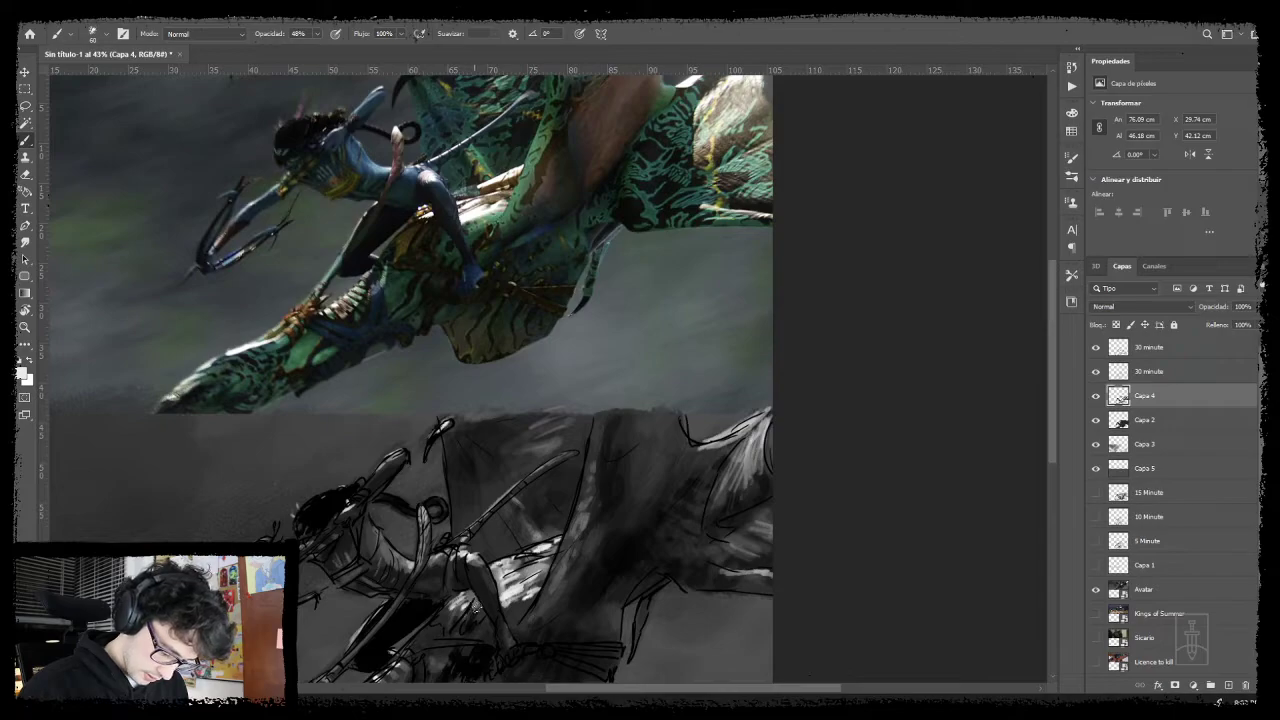
mouse_move(470, 600)
mouse_down()
mouse_move(612, 522)
mouse_move(572, 545)
mouse_move(563, 568)
mouse_move(583, 552)
mouse_up()
mouse_move(627, 517)
mouse_down()
mouse_move(584, 562)
mouse_move(590, 543)
mouse_up()
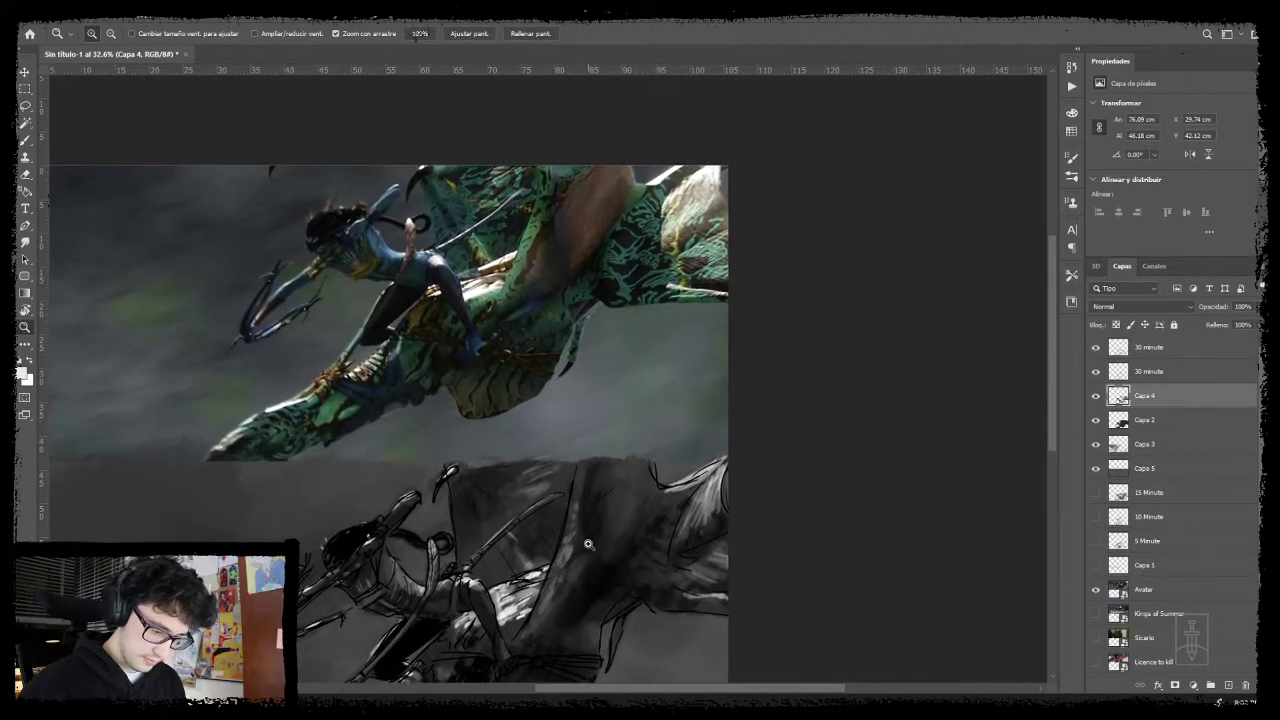
- Shade the creature's wing and lower membrane on Capa 4 with black and with dark grays sampled from the drawing
key(b)
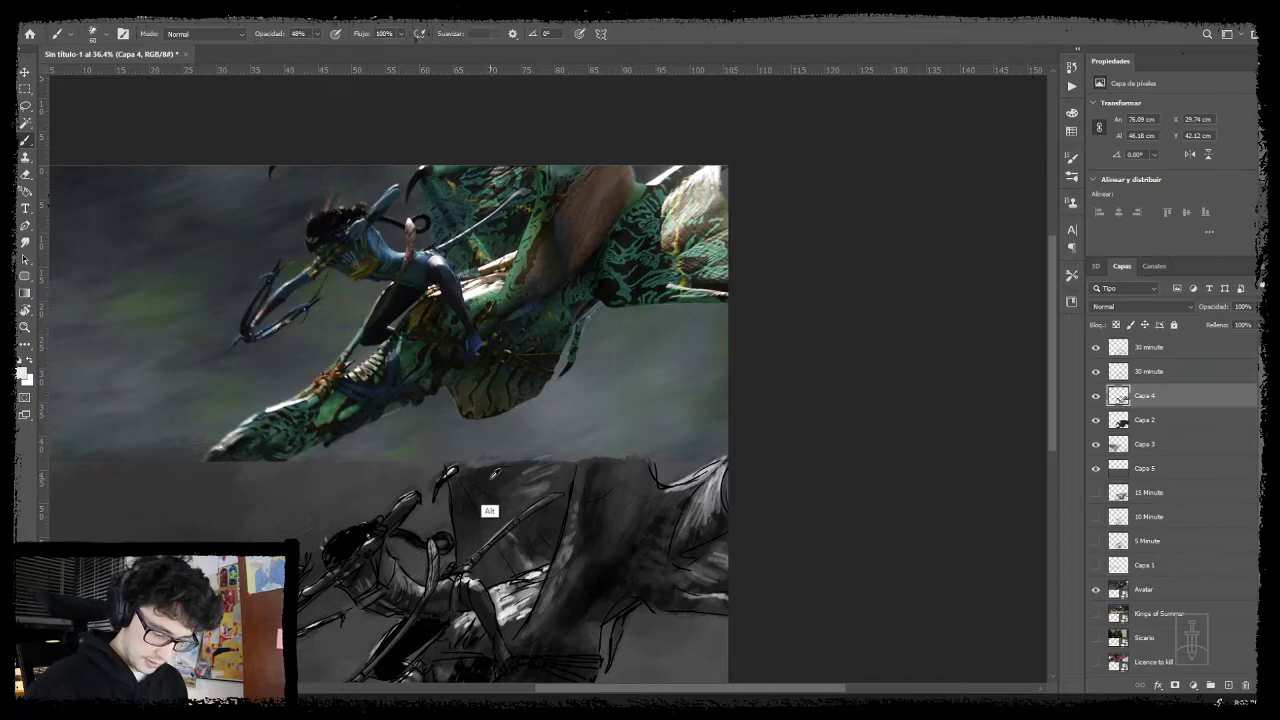
key(d)
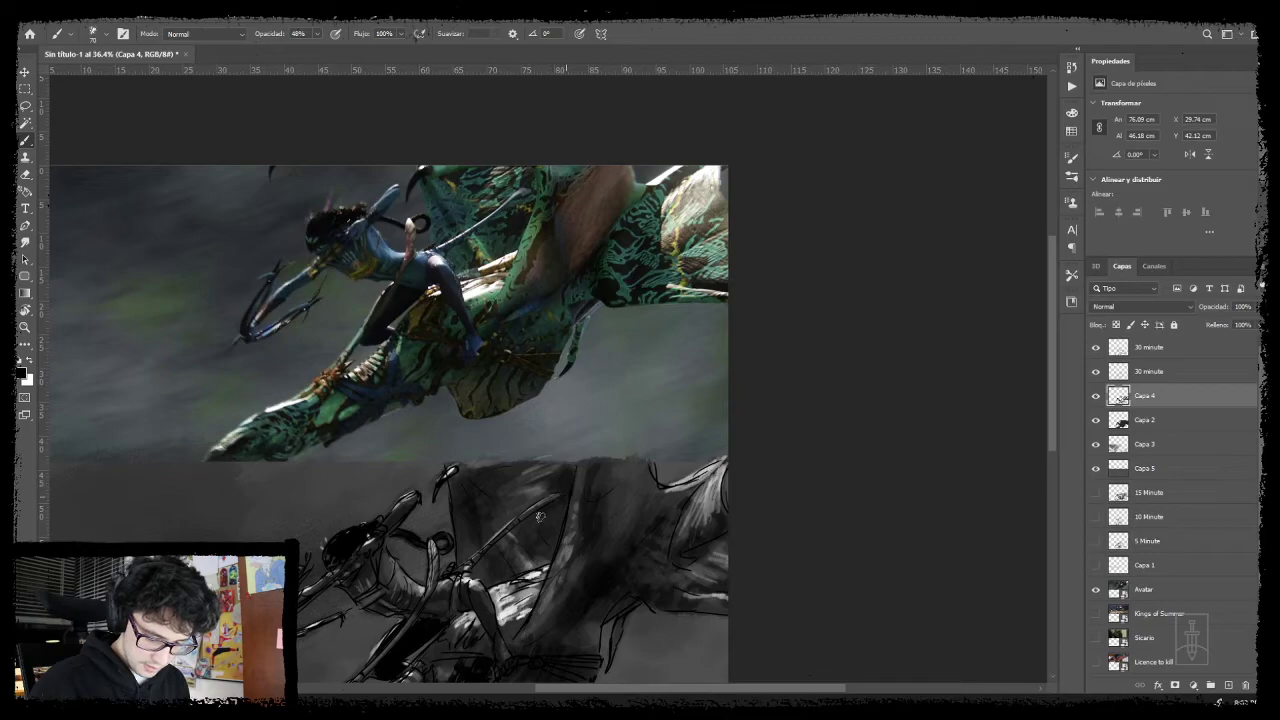
drag(584, 600, 589, 498)
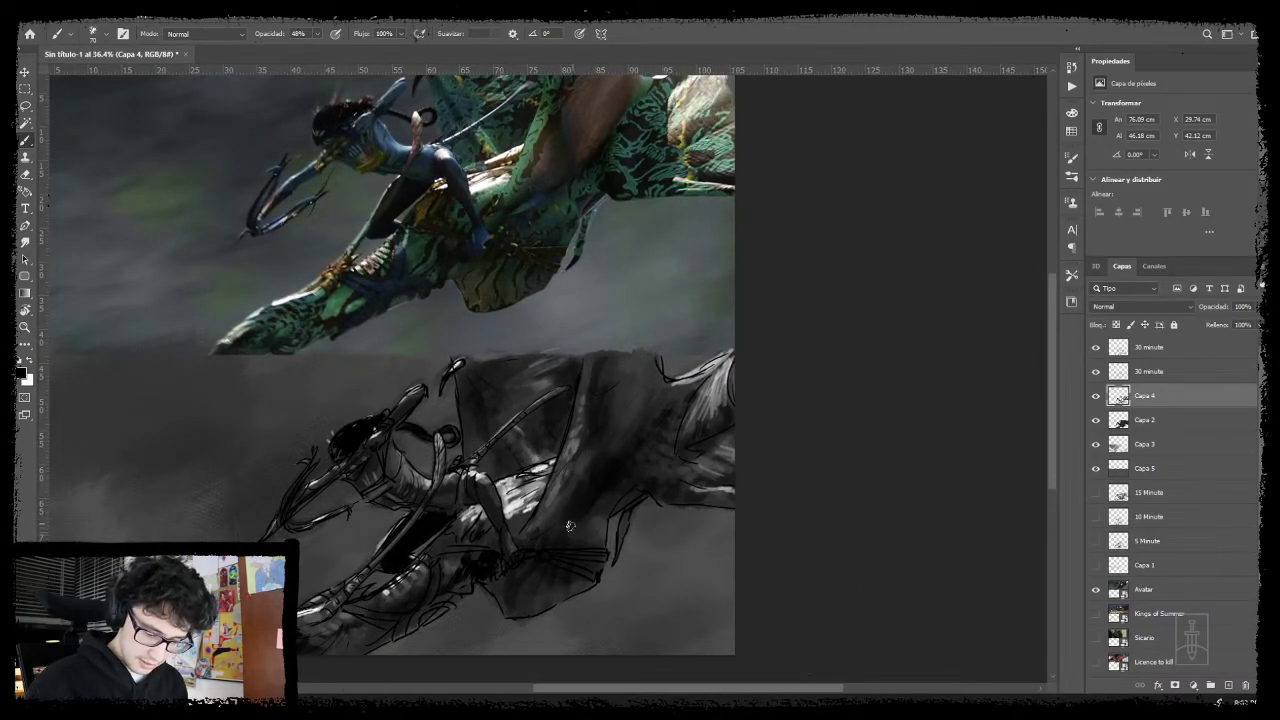
drag(599, 510, 551, 513)
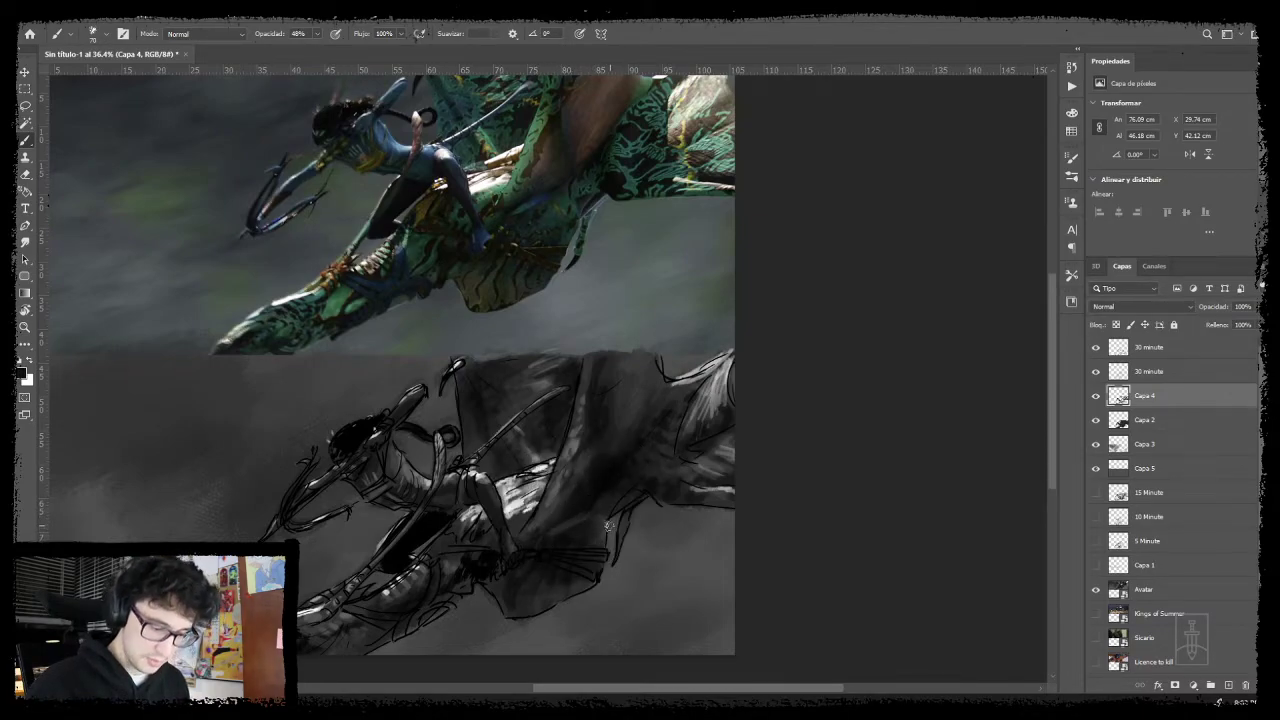
drag(607, 524, 540, 545)
alt+click(519, 531)
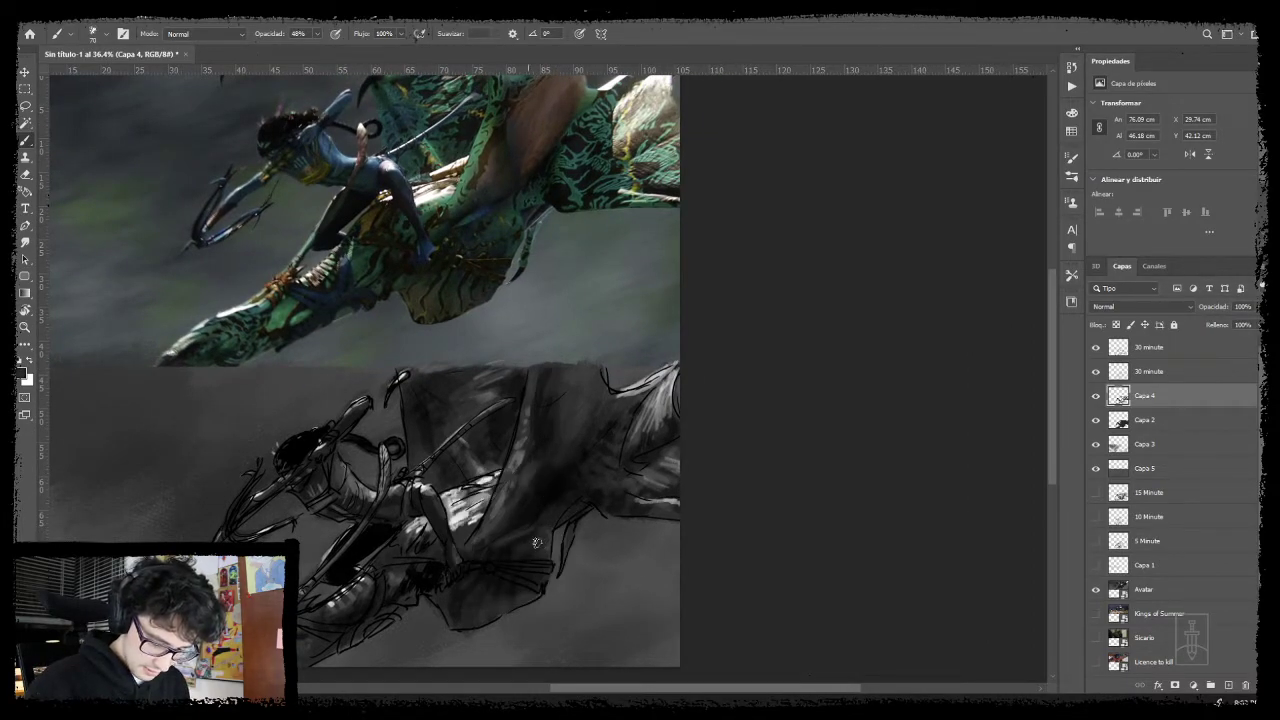
drag(515, 571, 557, 551)
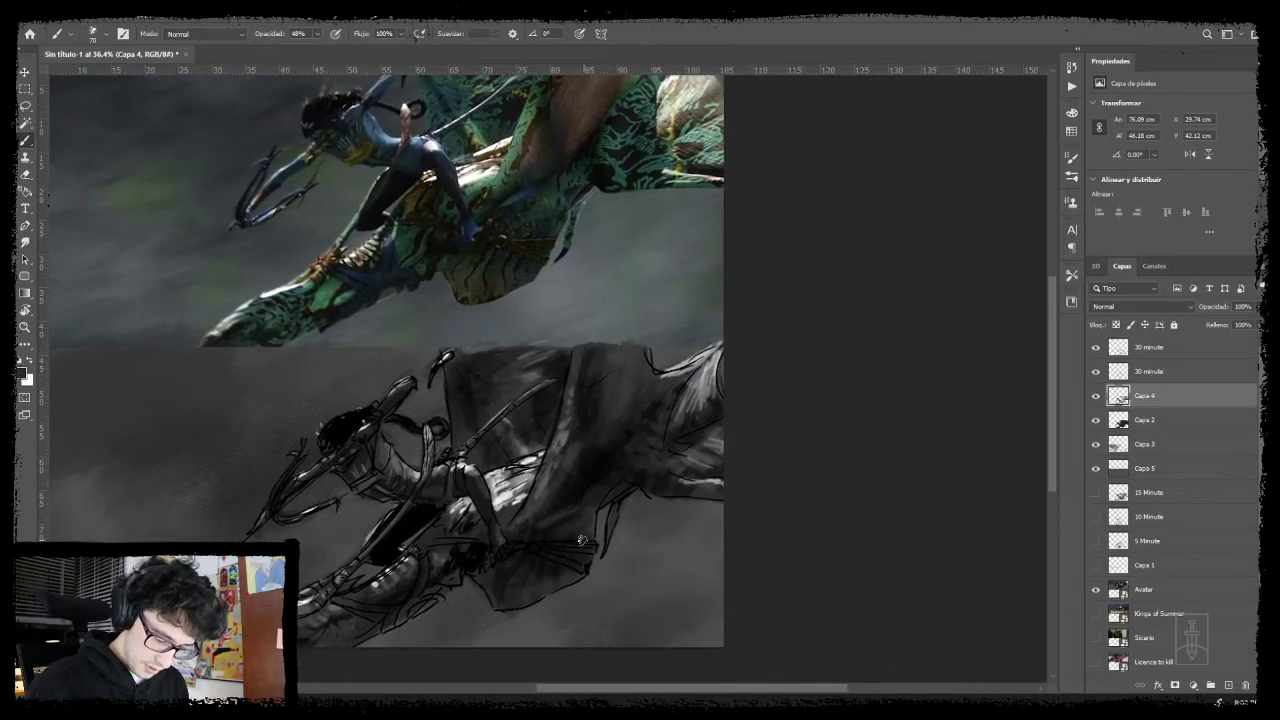
alt+click(554, 476)
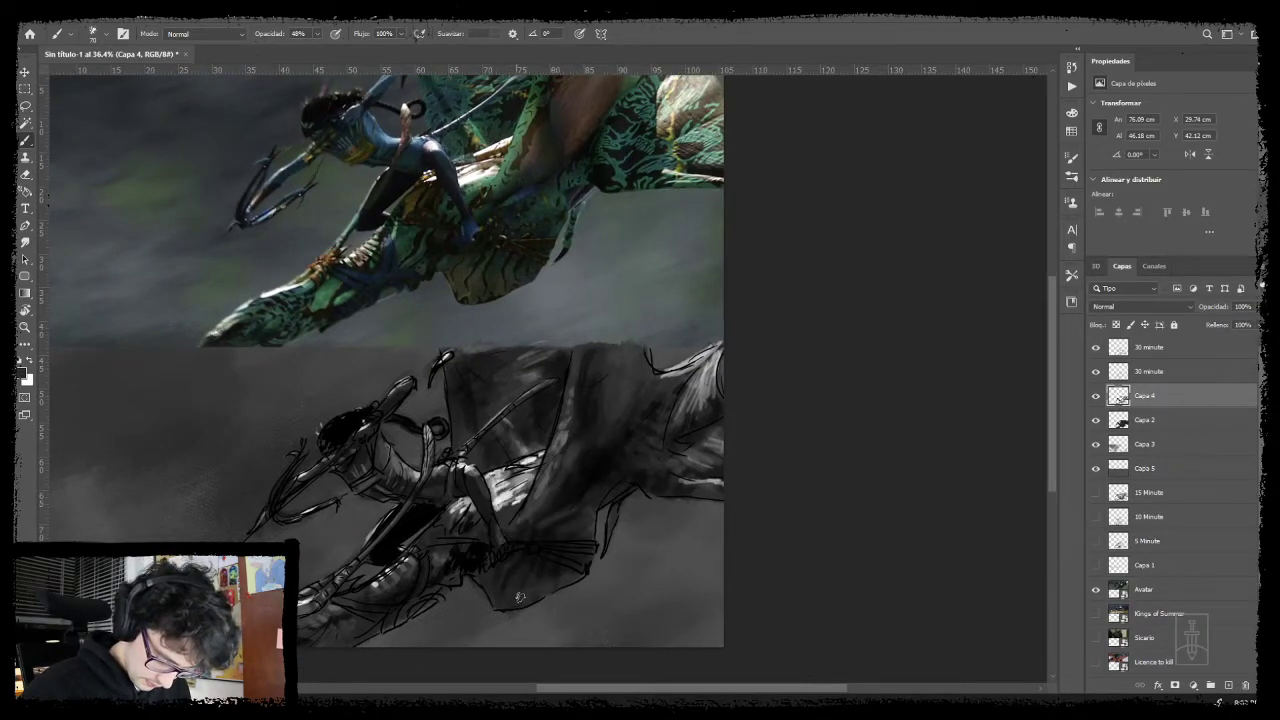
drag(553, 557, 619, 491)
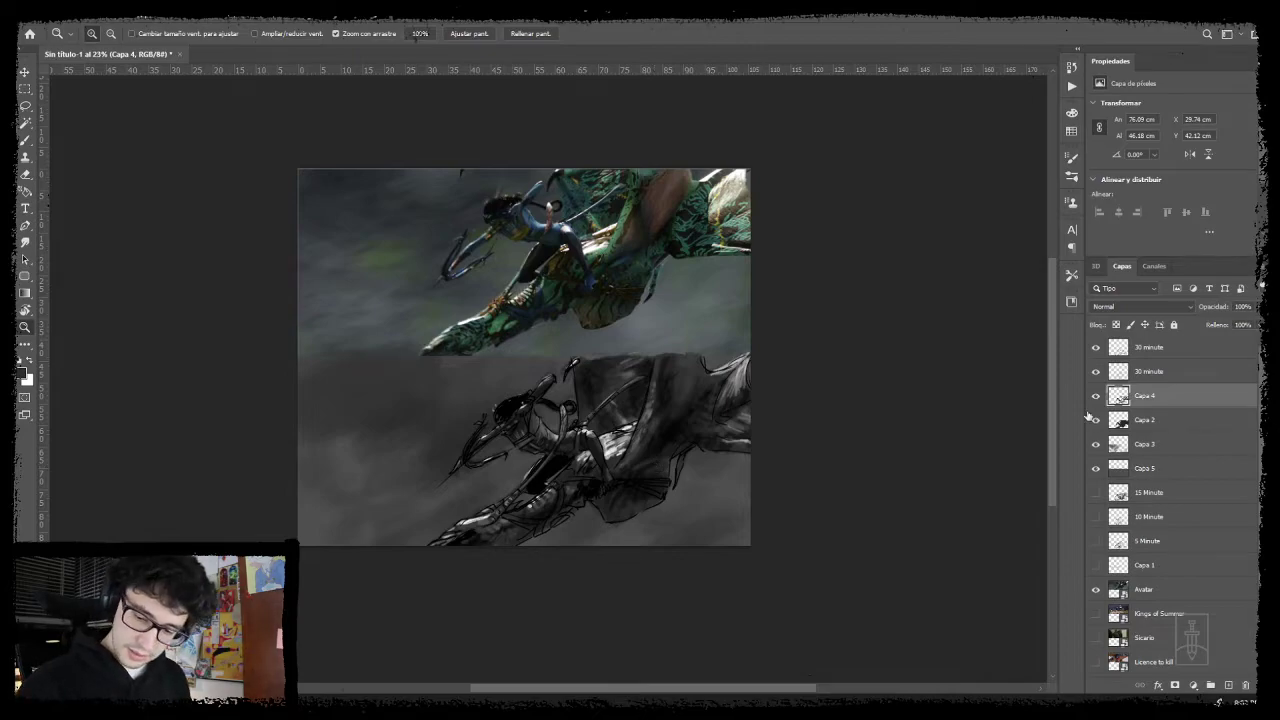
- Select the layers from Capa 5 up to the top 30 minute layer, hide that line-art layer and toggle the second 30 minute layer to compare
click(1163, 467)
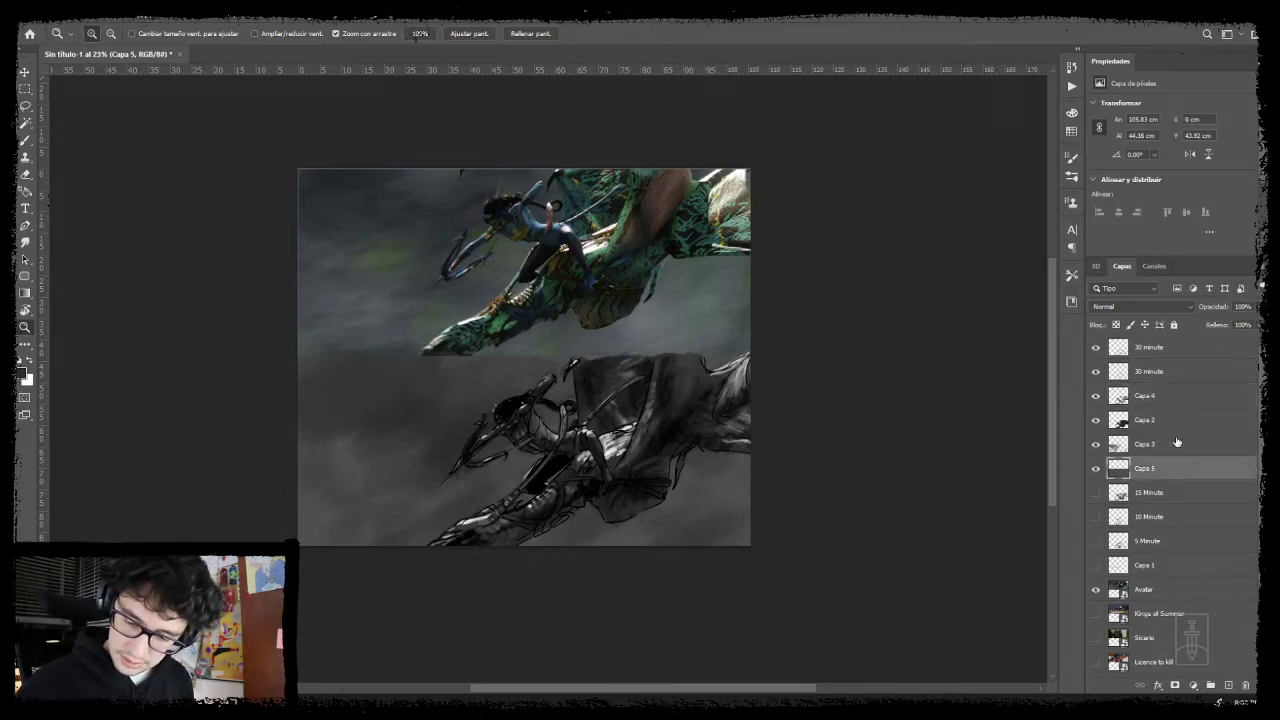
shift+click(1171, 357)
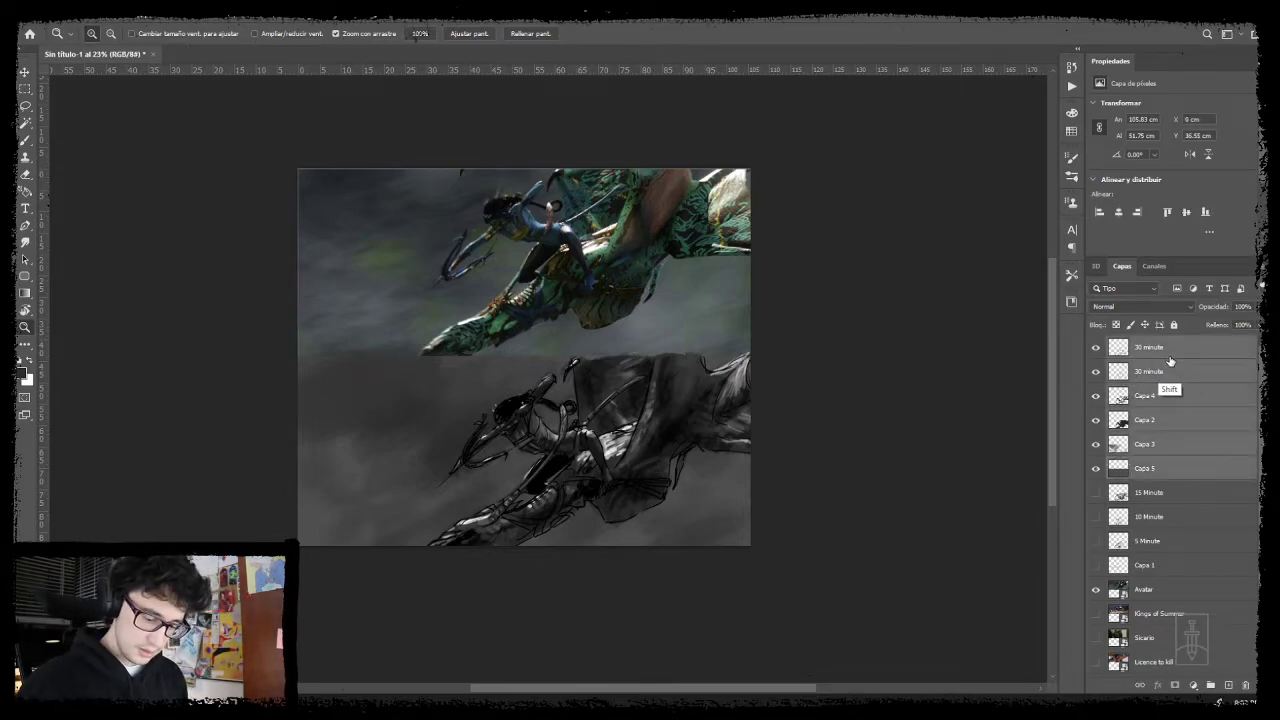
click(1096, 348)
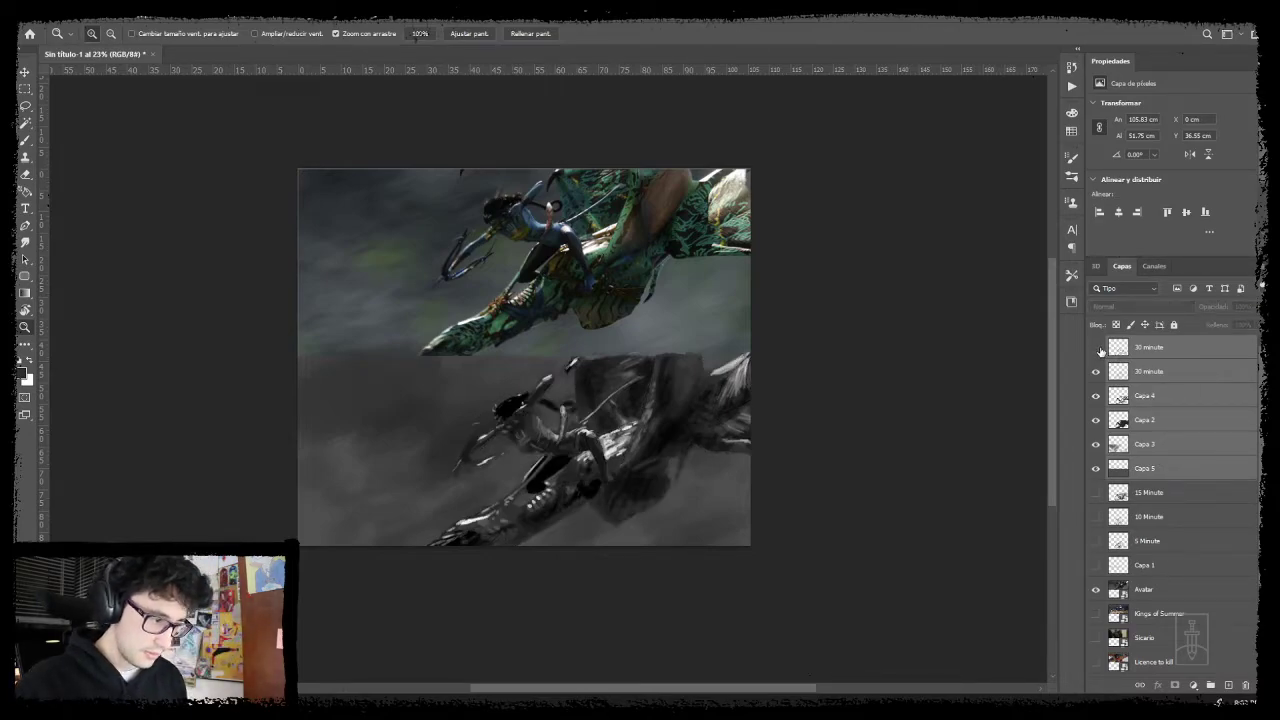
click(1096, 373)
click(1096, 373)
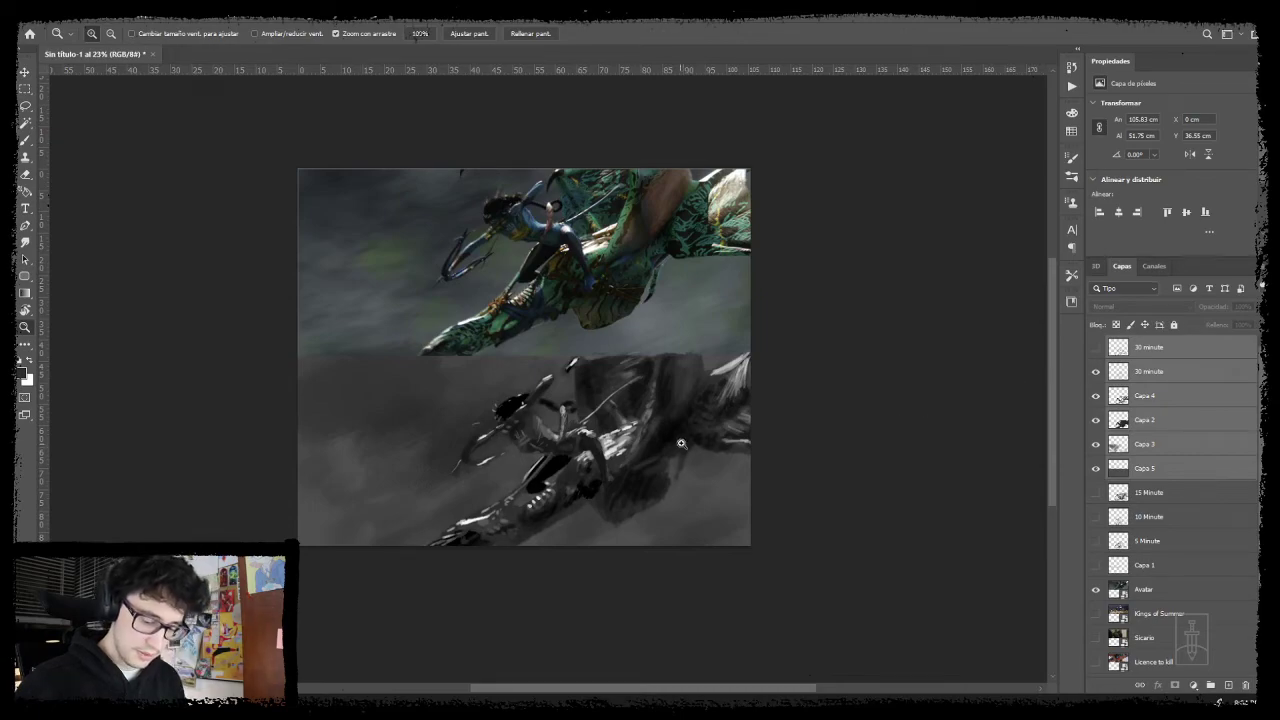
mouse_move(693, 462)
mouse_down()
mouse_move(715, 464)
mouse_move(700, 457)
mouse_up()
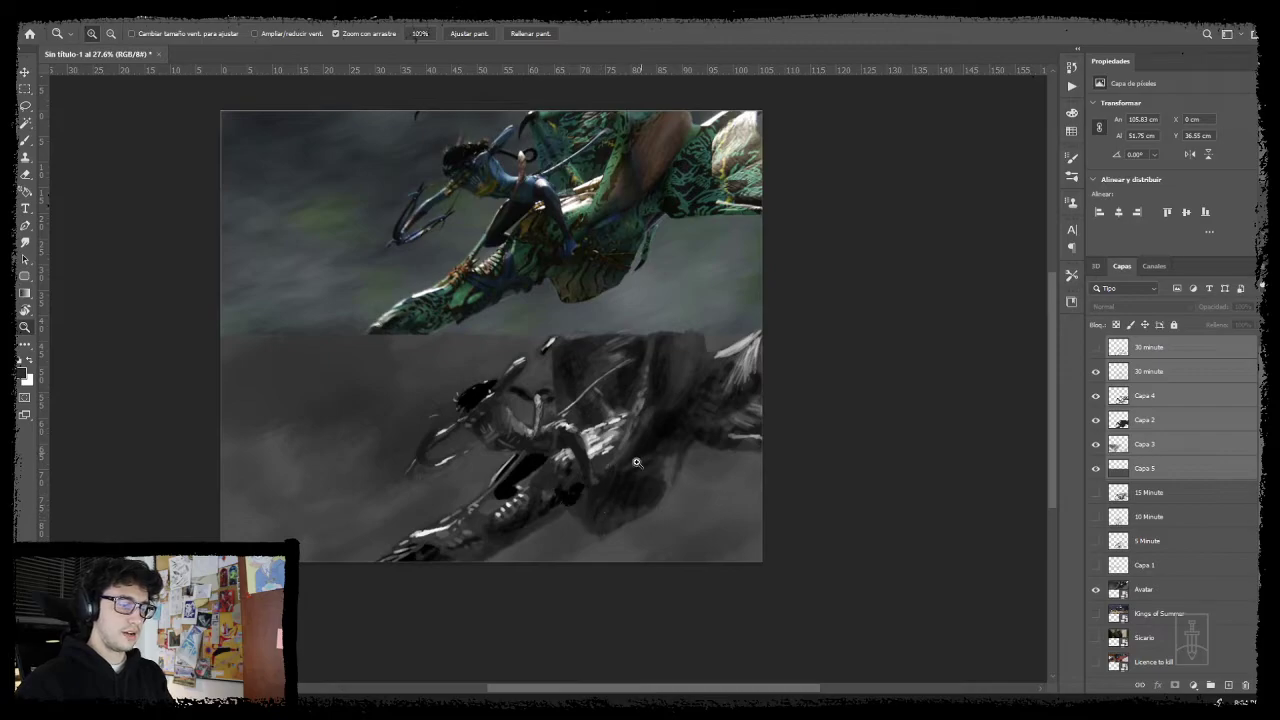
- Hide and show layer Capa 2 to check its dark shading, and make it the active layer
click(1095, 420)
click(1095, 420)
click(1179, 421)
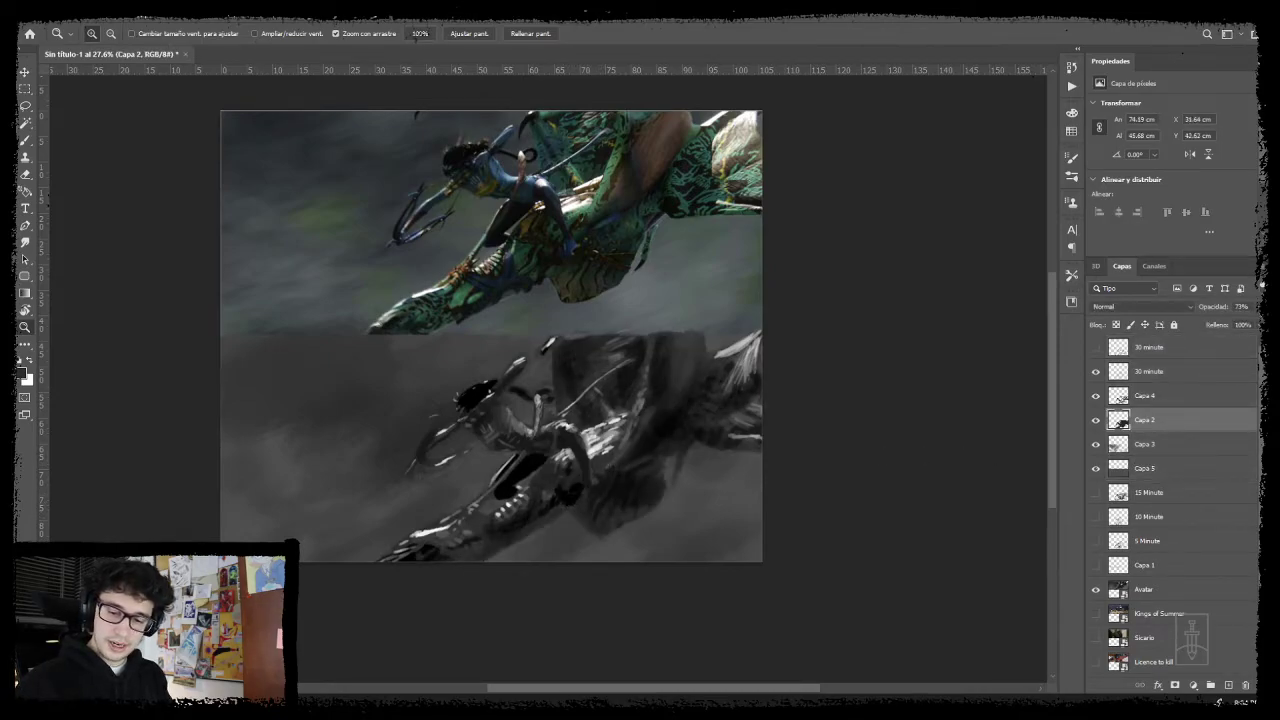
- Raise Capa 2's opacity to 100% and hide and show Capa 4 to compare its shading
click(1250, 307)
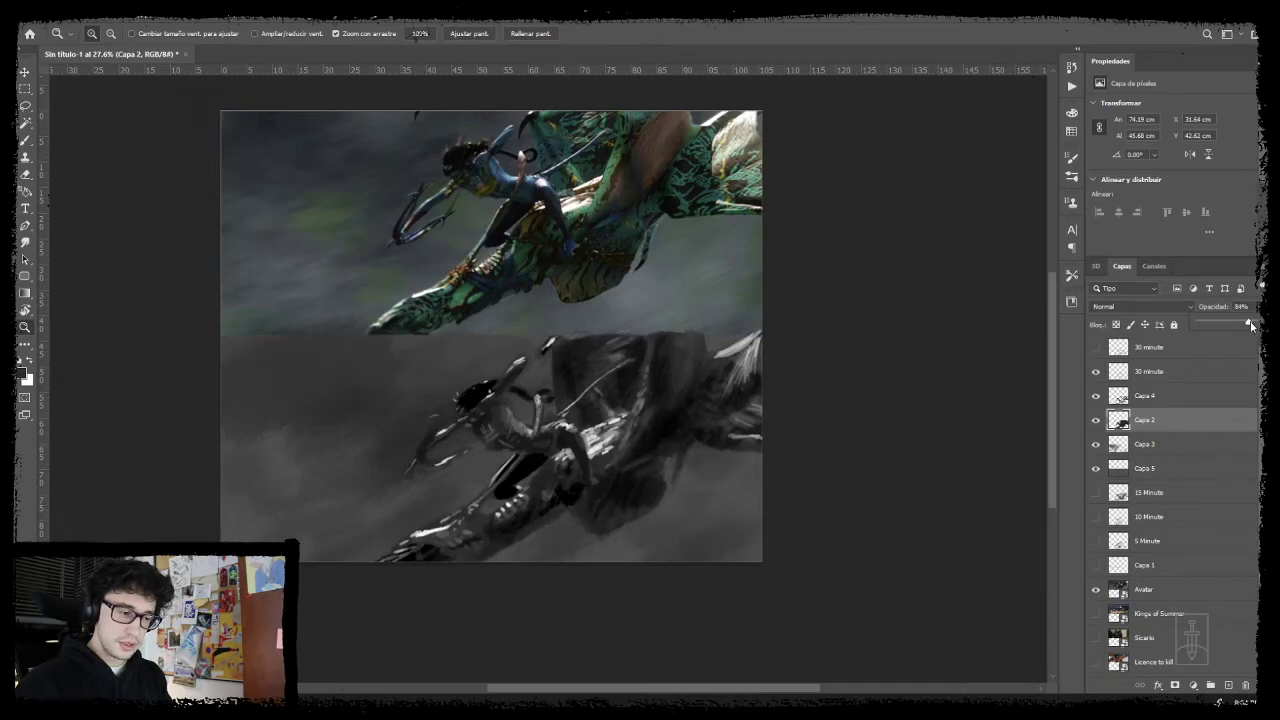
drag(1256, 324, 1259, 325)
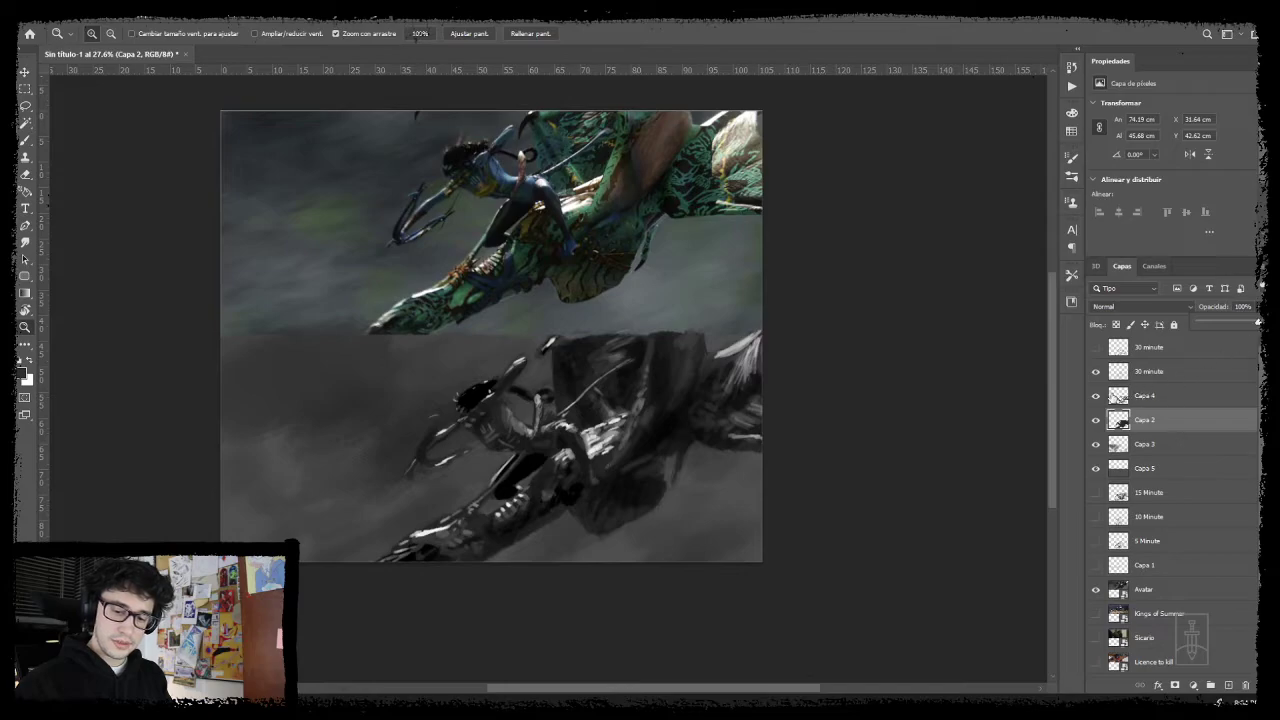
click(1095, 396)
click(1095, 396)
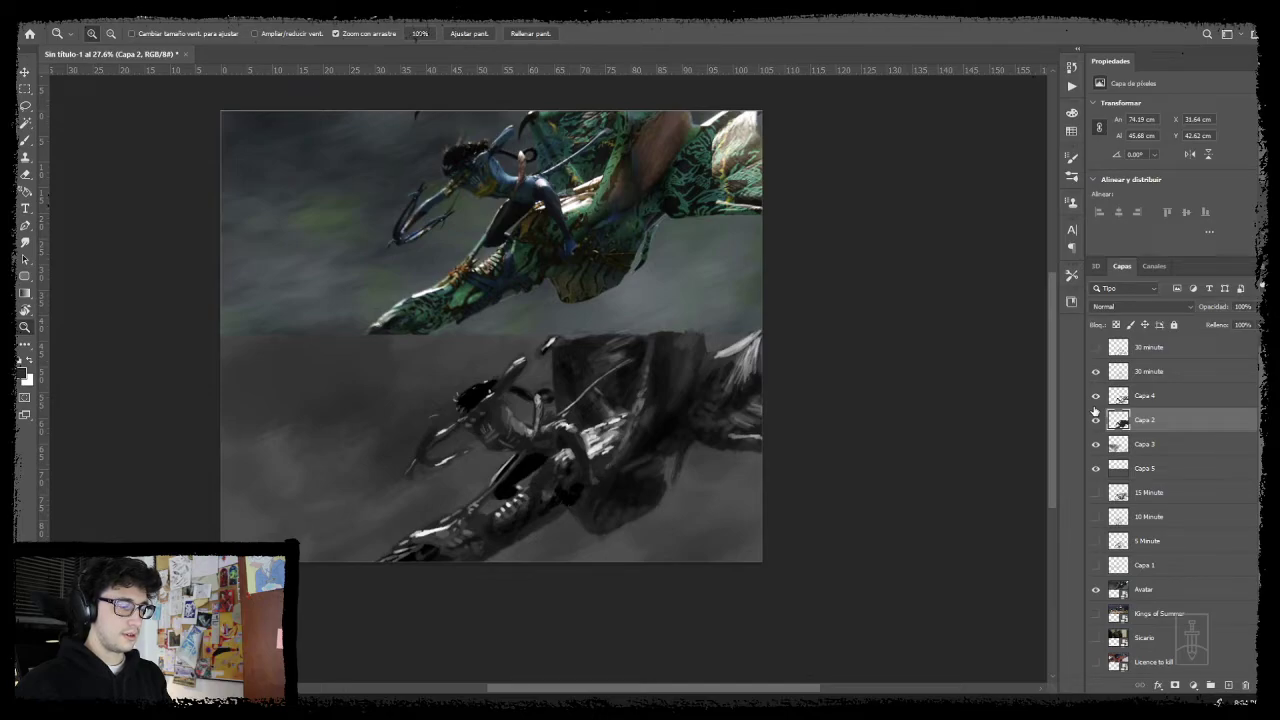
- Darken the midtones of Capa 4 slightly with a Levels adjustment, setting the midtone input to 0.88
click(1148, 397)
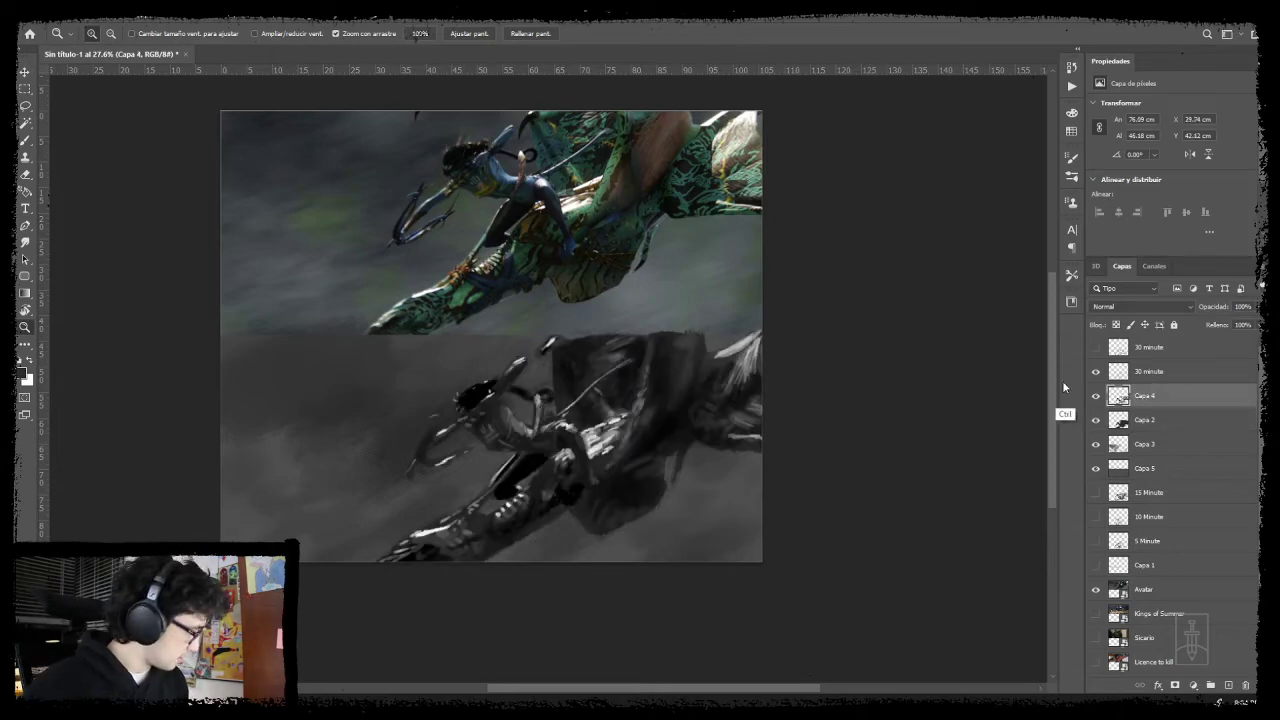
key(ctrl+l)
drag(726, 283, 731, 285)
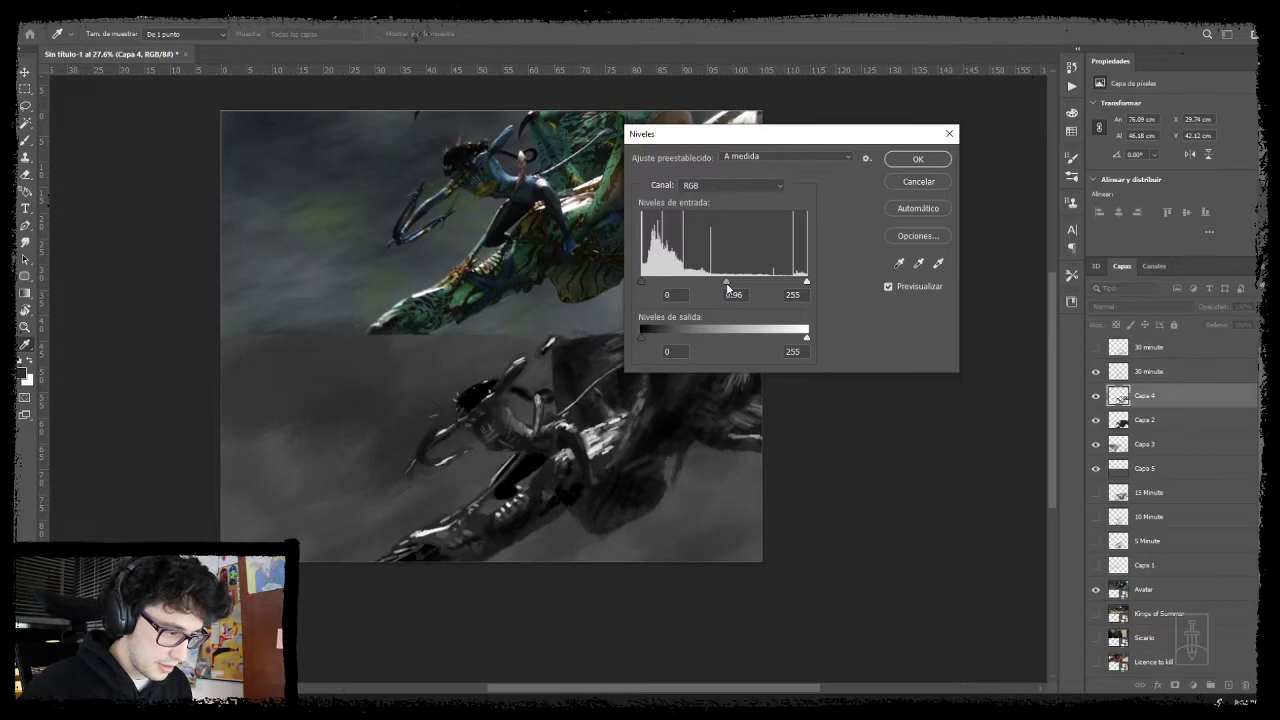
drag(732, 288, 732, 288)
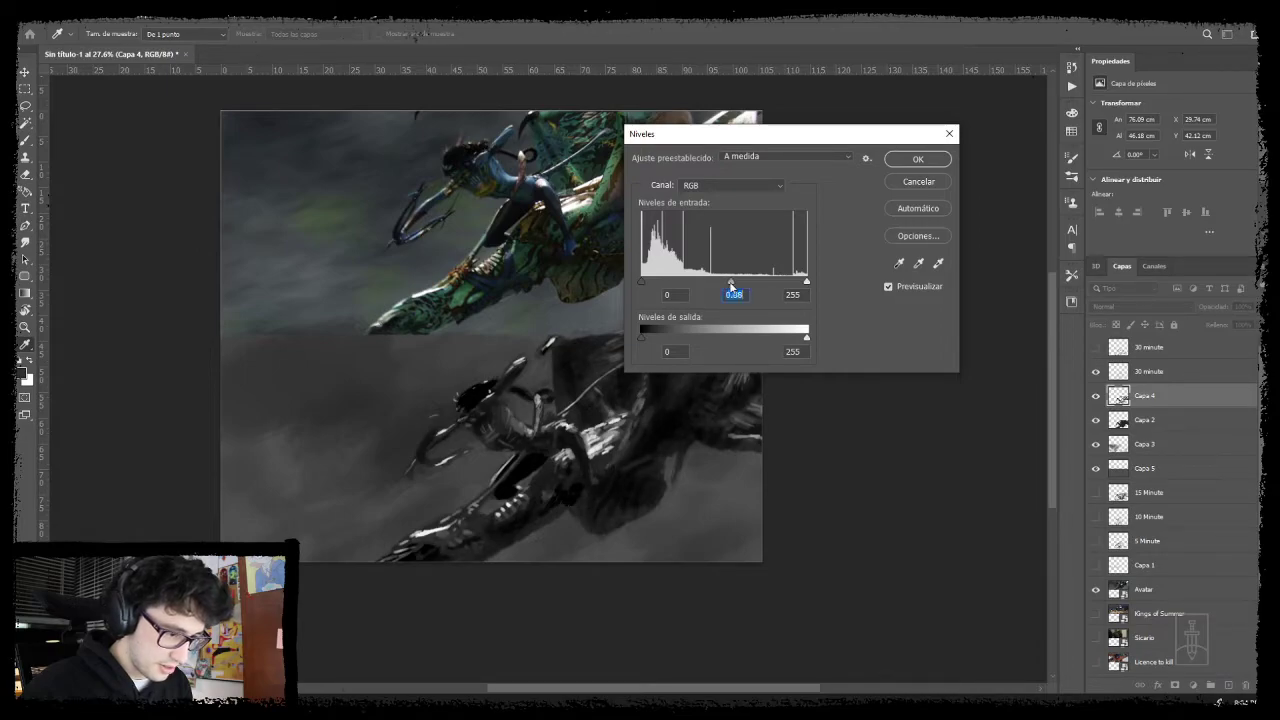
click(917, 160)
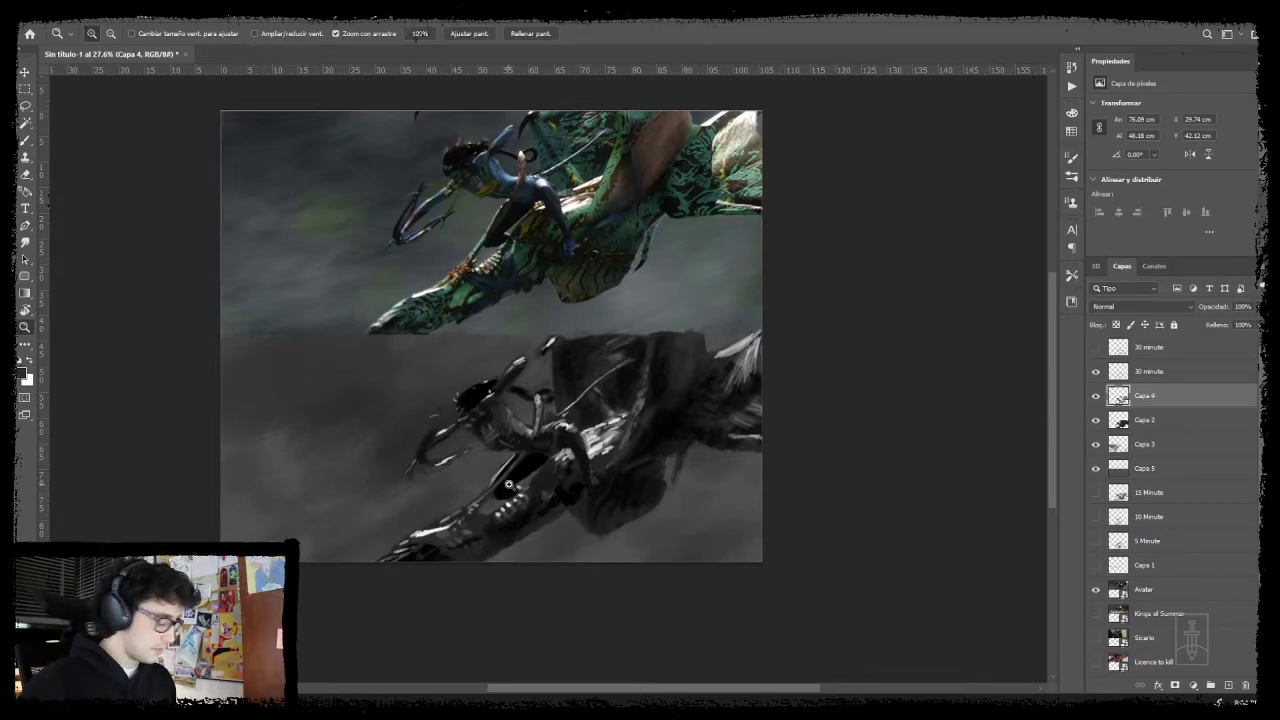
- Make the top 30 minute line-art layer visible and lower its opacity so the lines blend into the shading
click(1096, 348)
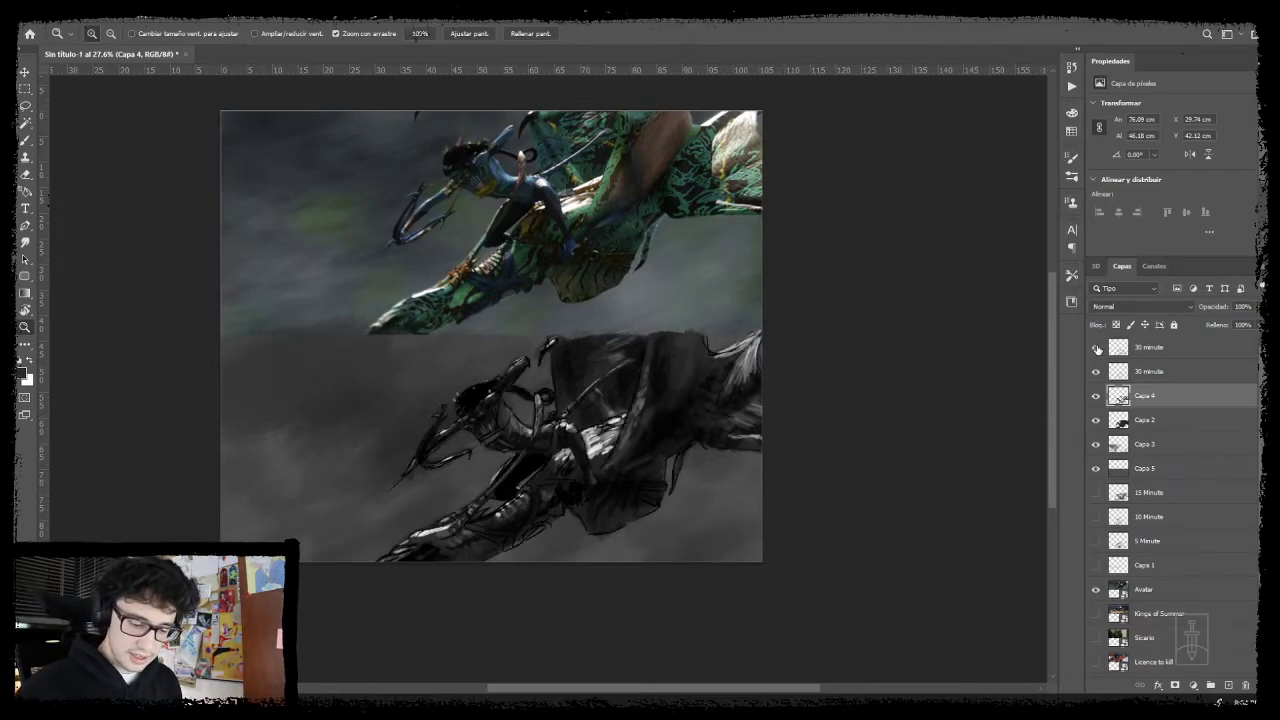
click(1096, 348)
click(1097, 348)
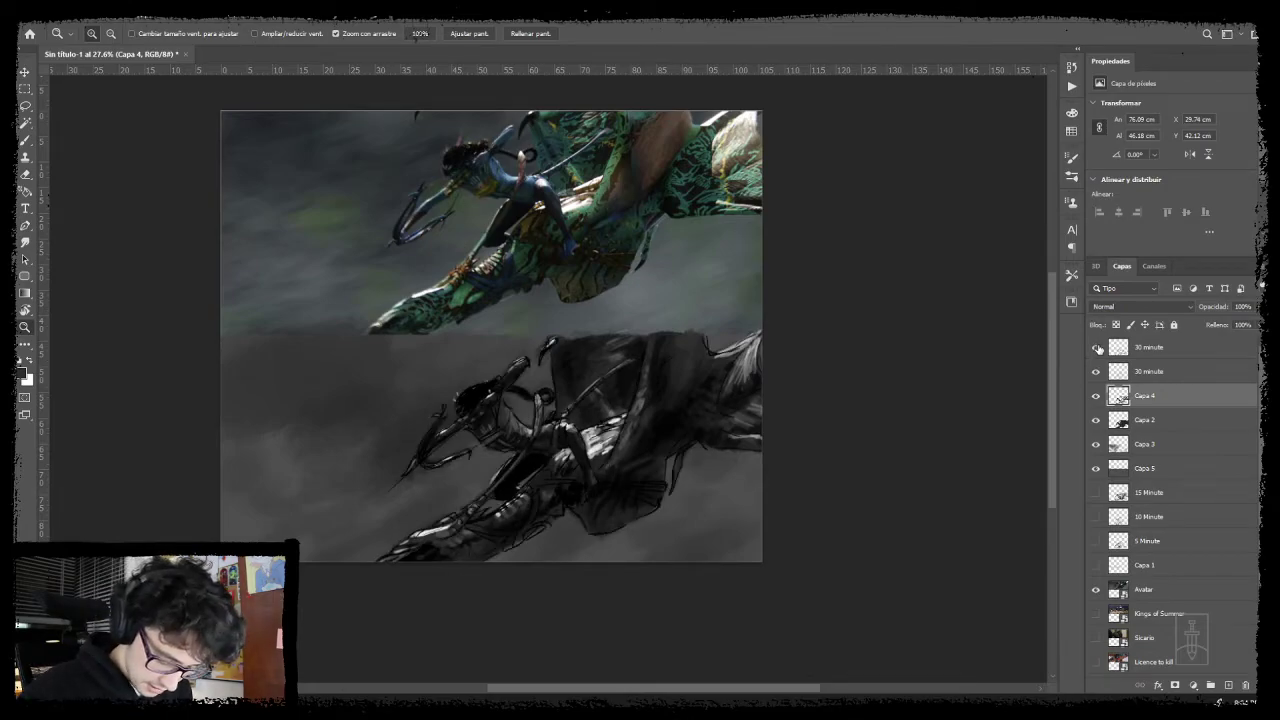
click(1190, 350)
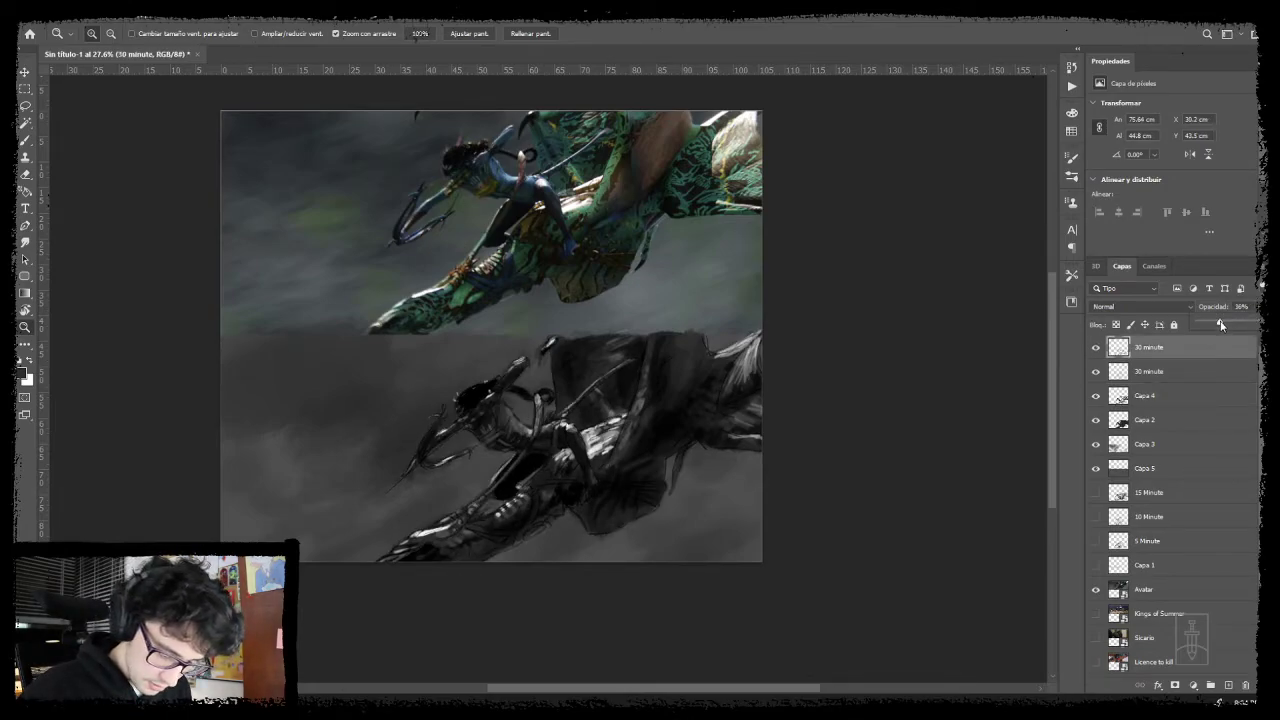
- Add a new empty layer on top and merge all layers from the upper 30 minute layer down to Capa 5
click(1228, 685)
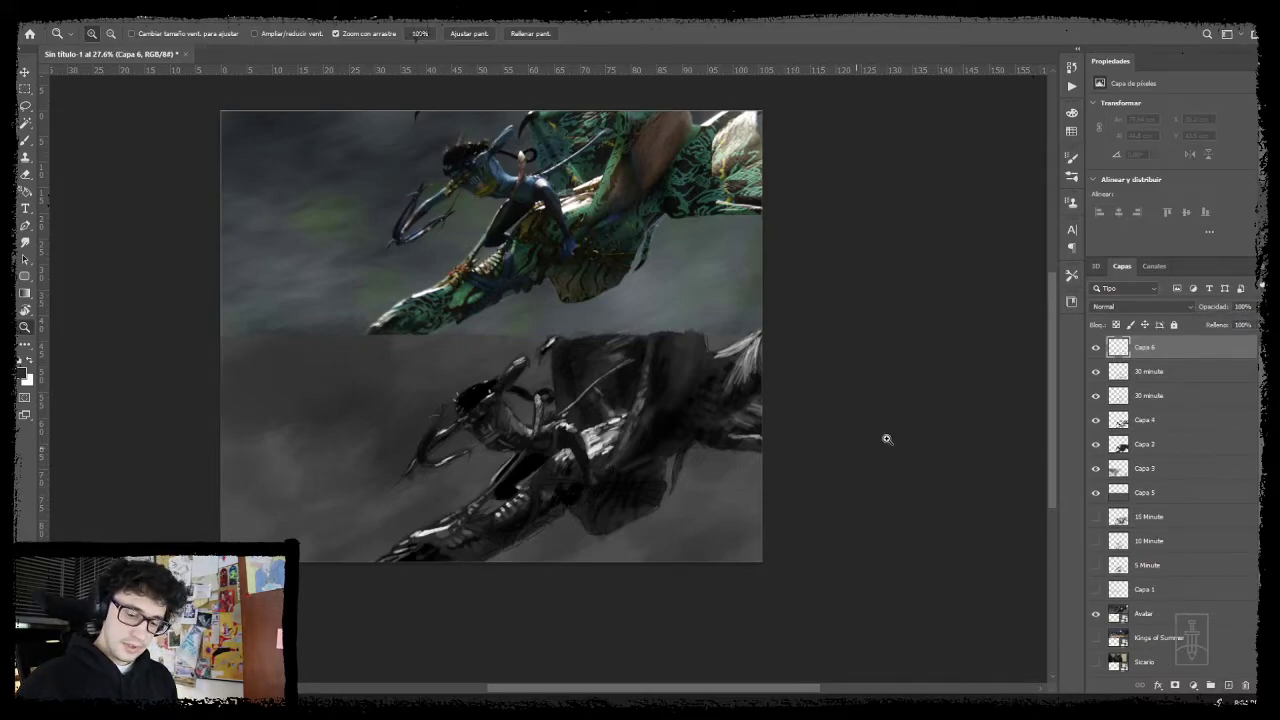
click(1184, 376)
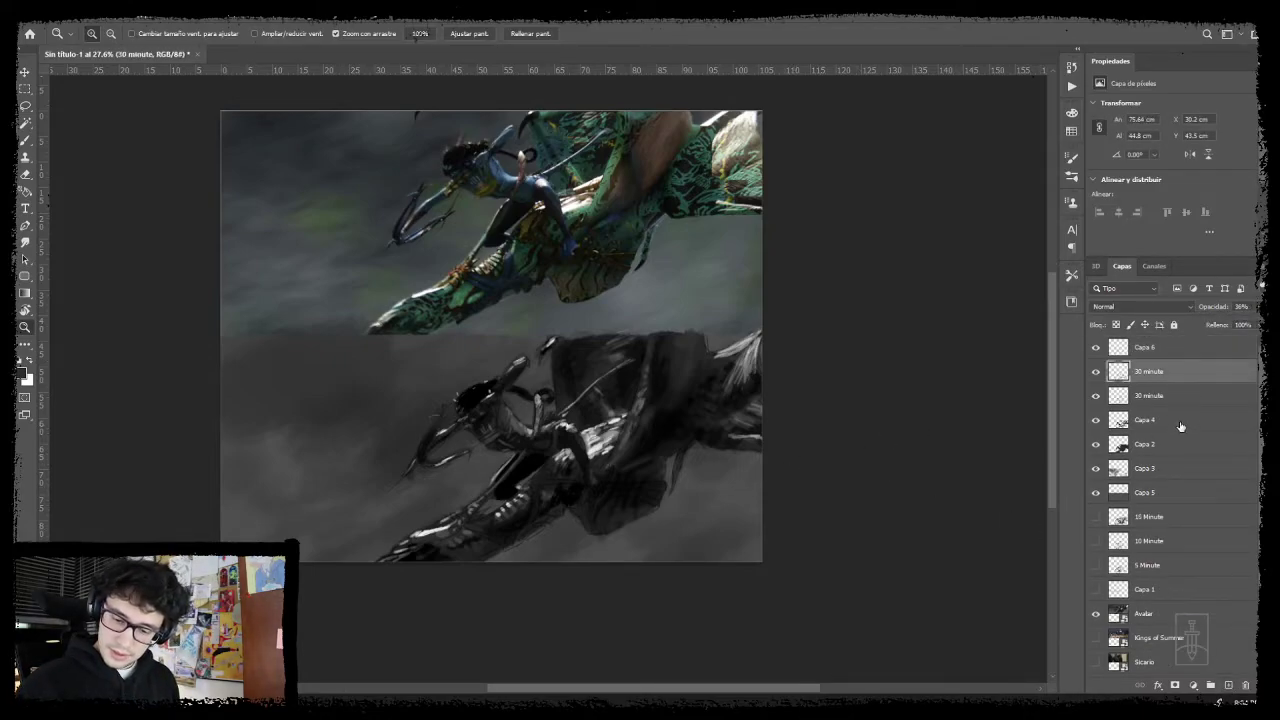
shift+click(1179, 490)
key(ctrl+e)
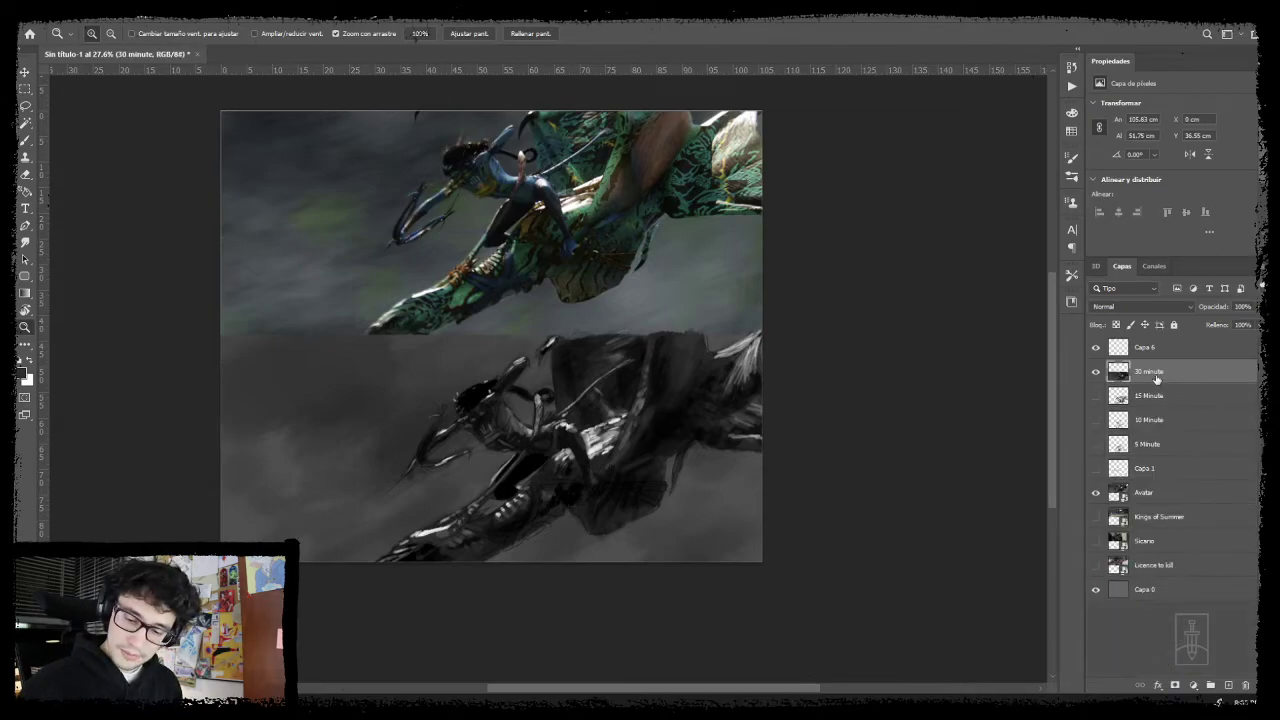
- Compare the timed studies by showing the 5, 10 and 15 Minute layers one at a time, ending with the merged 30 minute layer visible
click(1096, 373)
click(1096, 373)
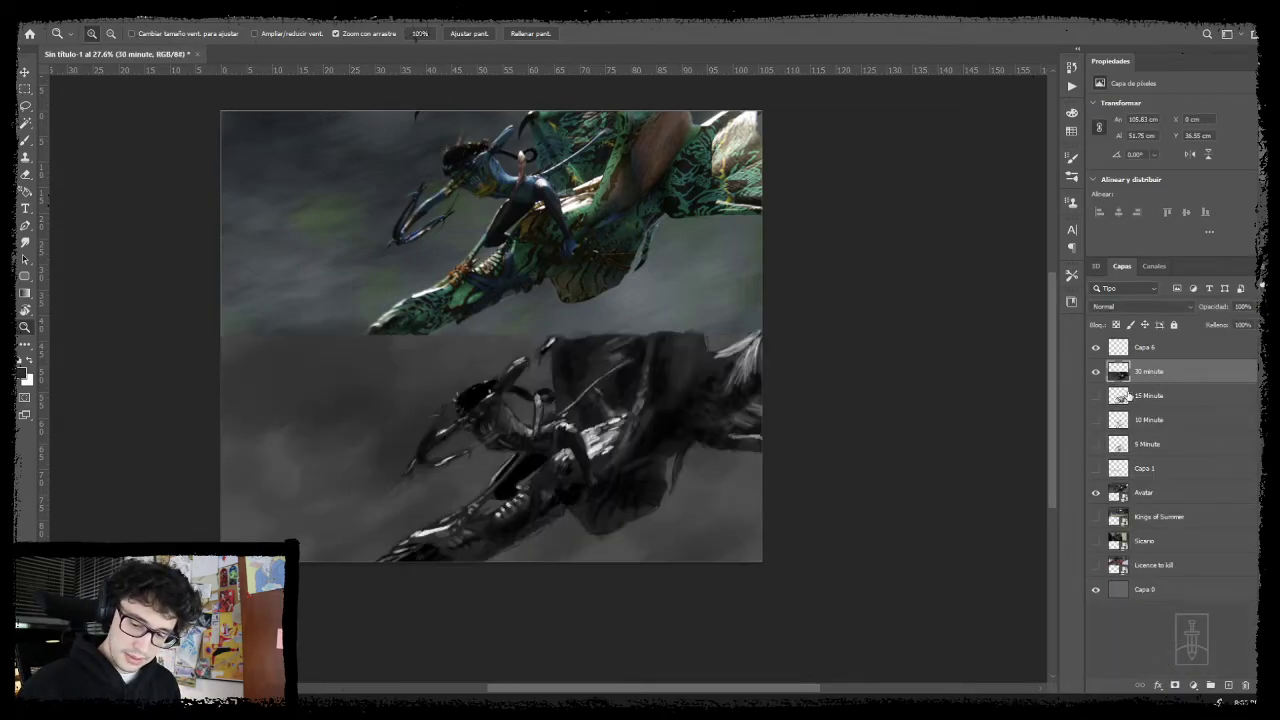
click(1096, 373)
click(1095, 445)
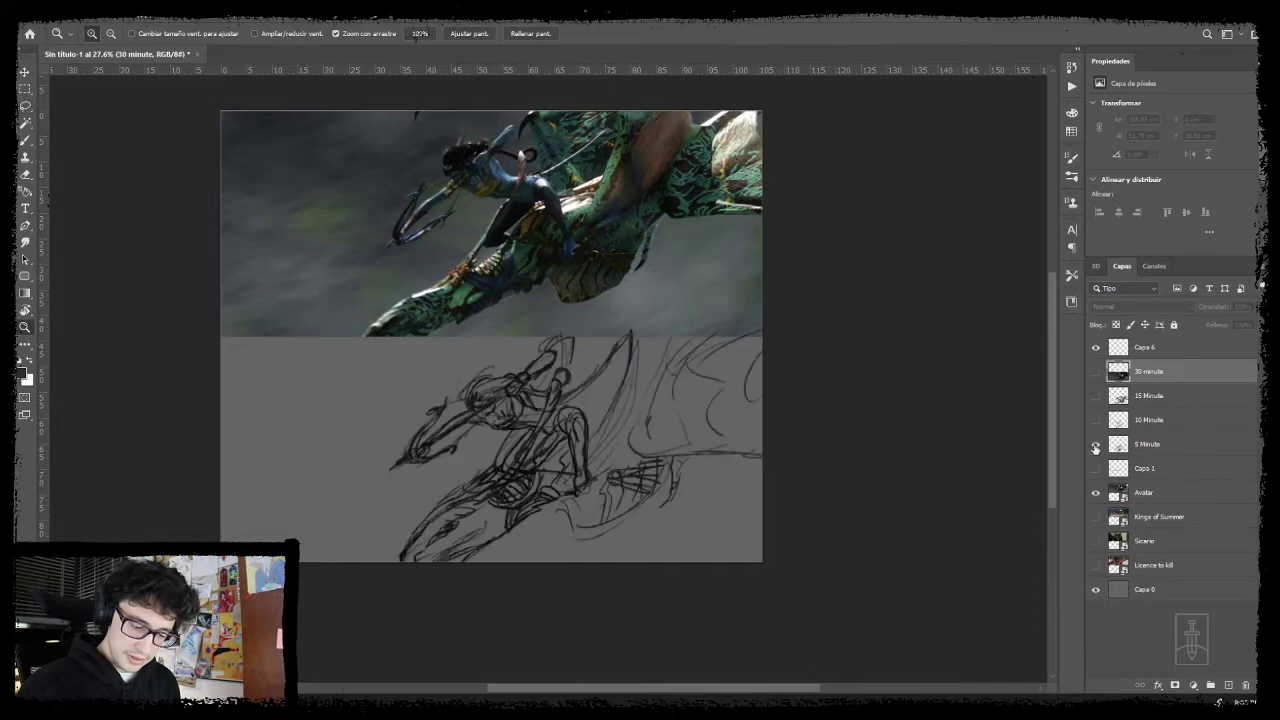
click(1095, 443)
click(1096, 420)
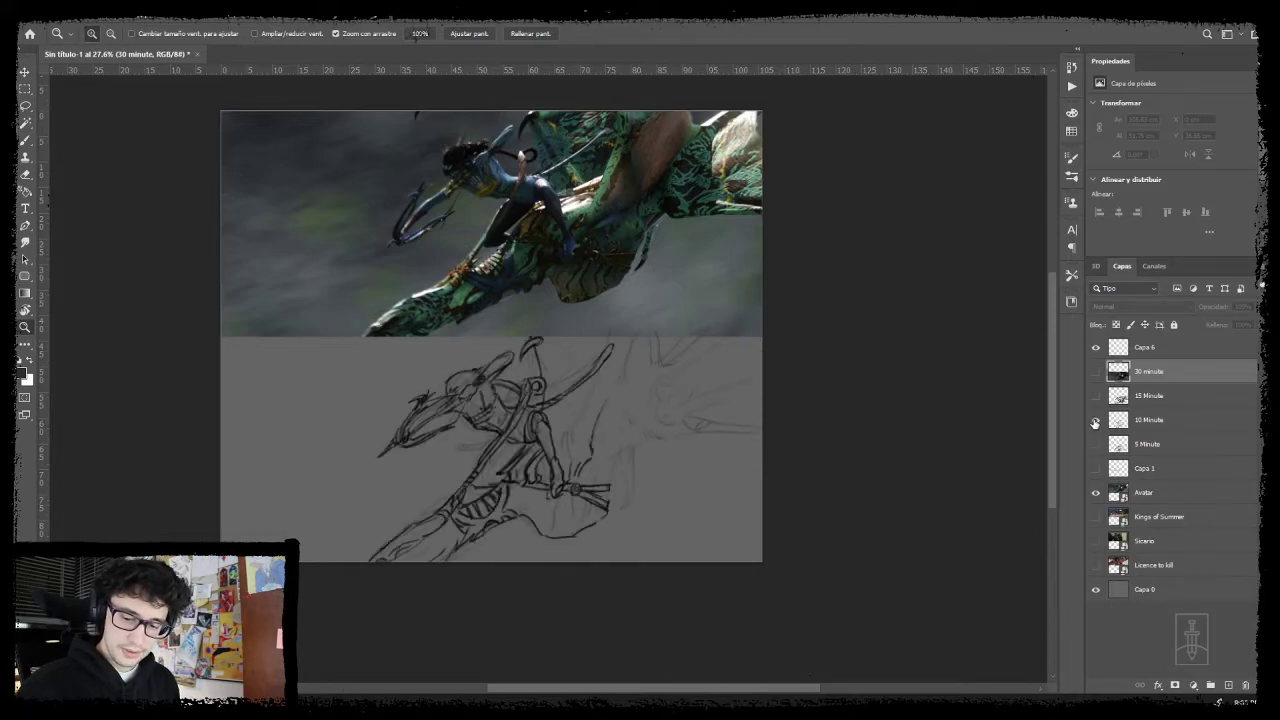
click(1095, 420)
click(1095, 396)
click(1095, 397)
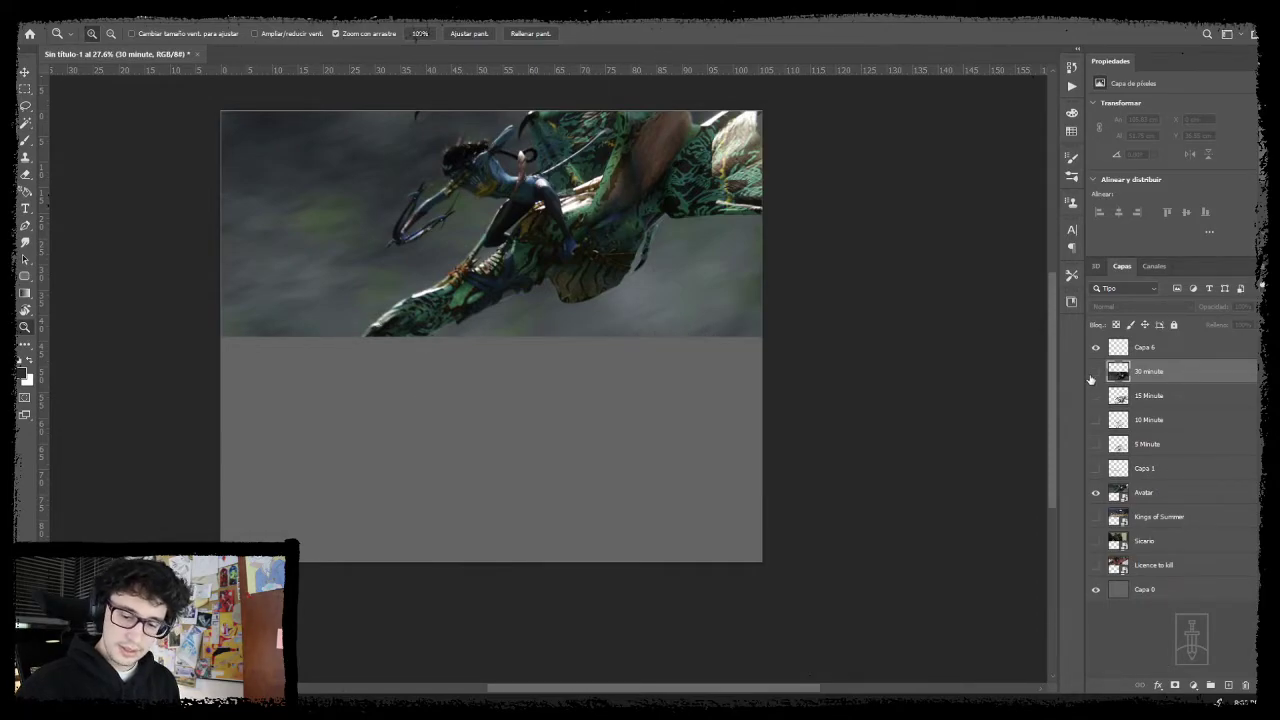
click(1095, 372)
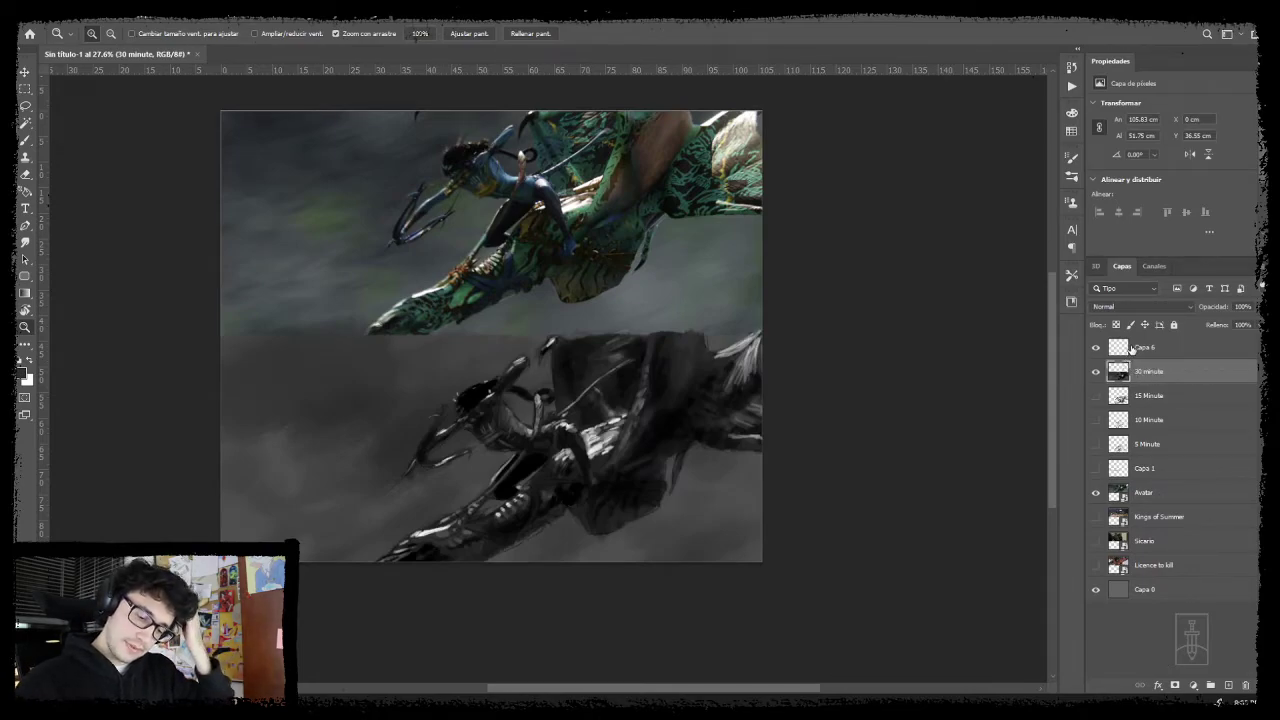
- Make Capa 6 the active layer and set the brush's foreground color to pure red, ff0000
click(1101, 348)
key(b)
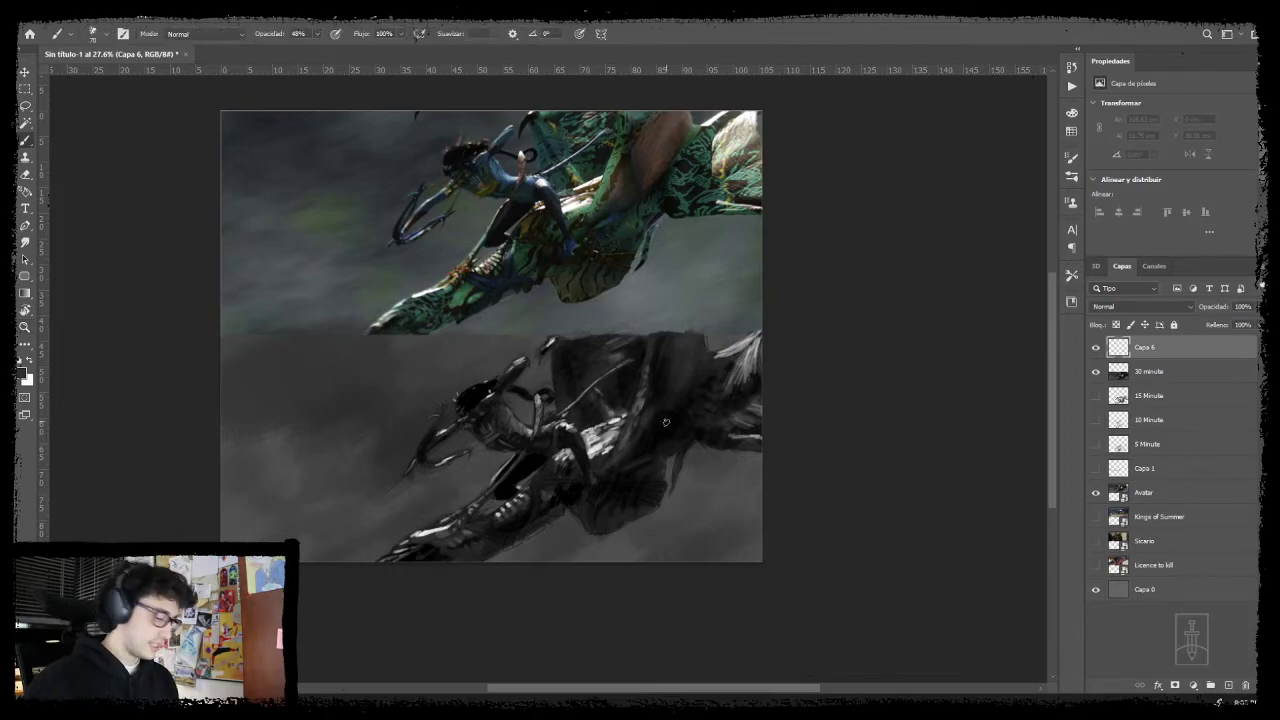
click(22, 374)
drag(290, 301, 414, 210)
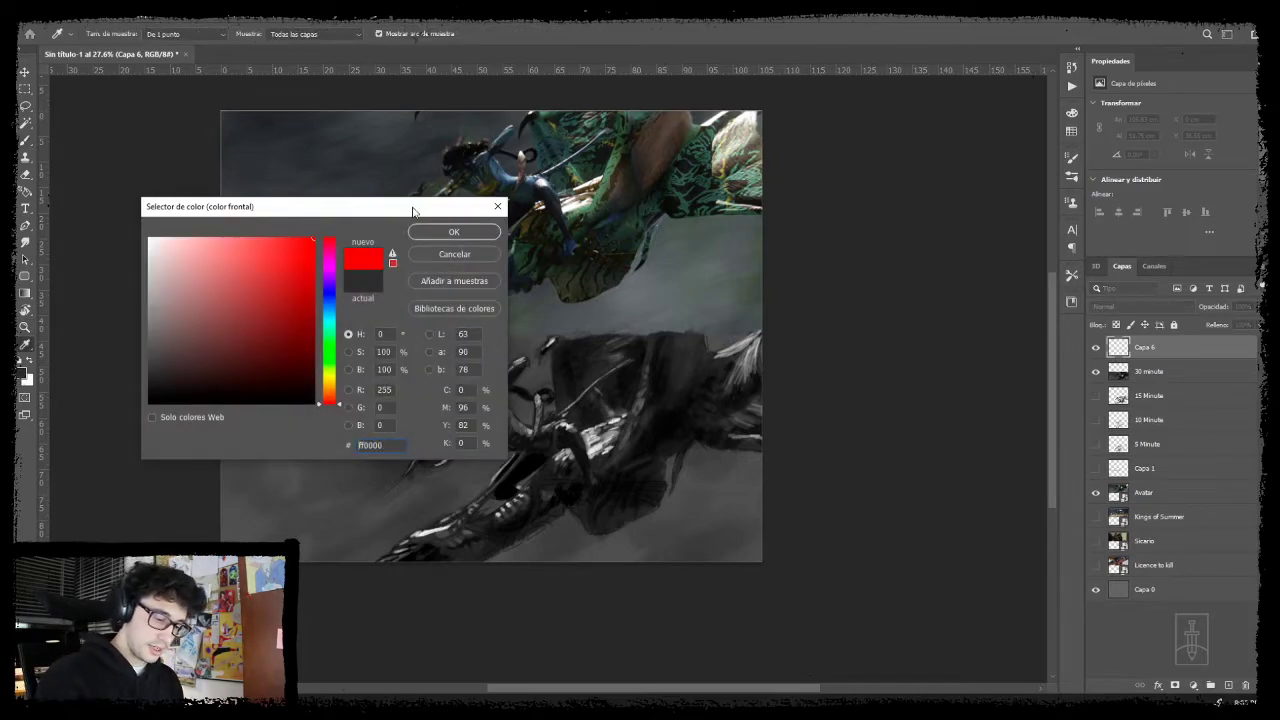
click(452, 233)
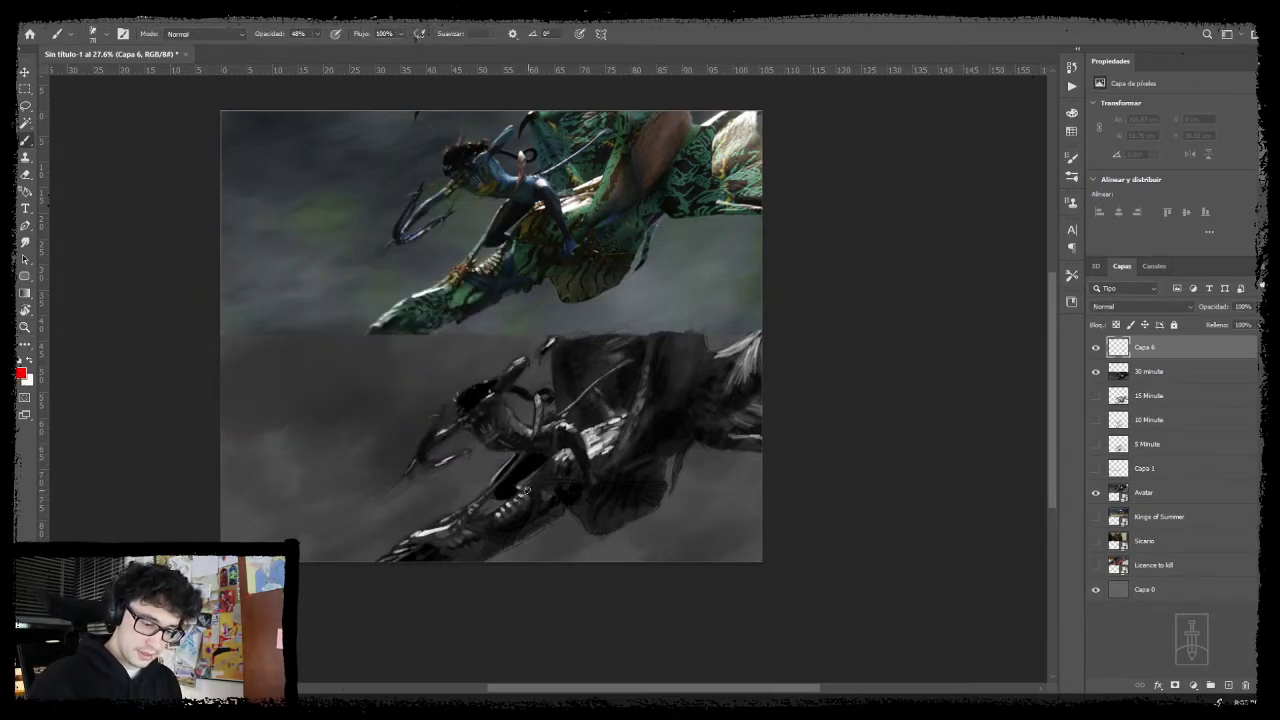
- Mark the study's creature jaw with red lines on Capa 6, move them over the reference to compare proportions, and undo them
drag(531, 479, 459, 525)
drag(567, 506, 471, 558)
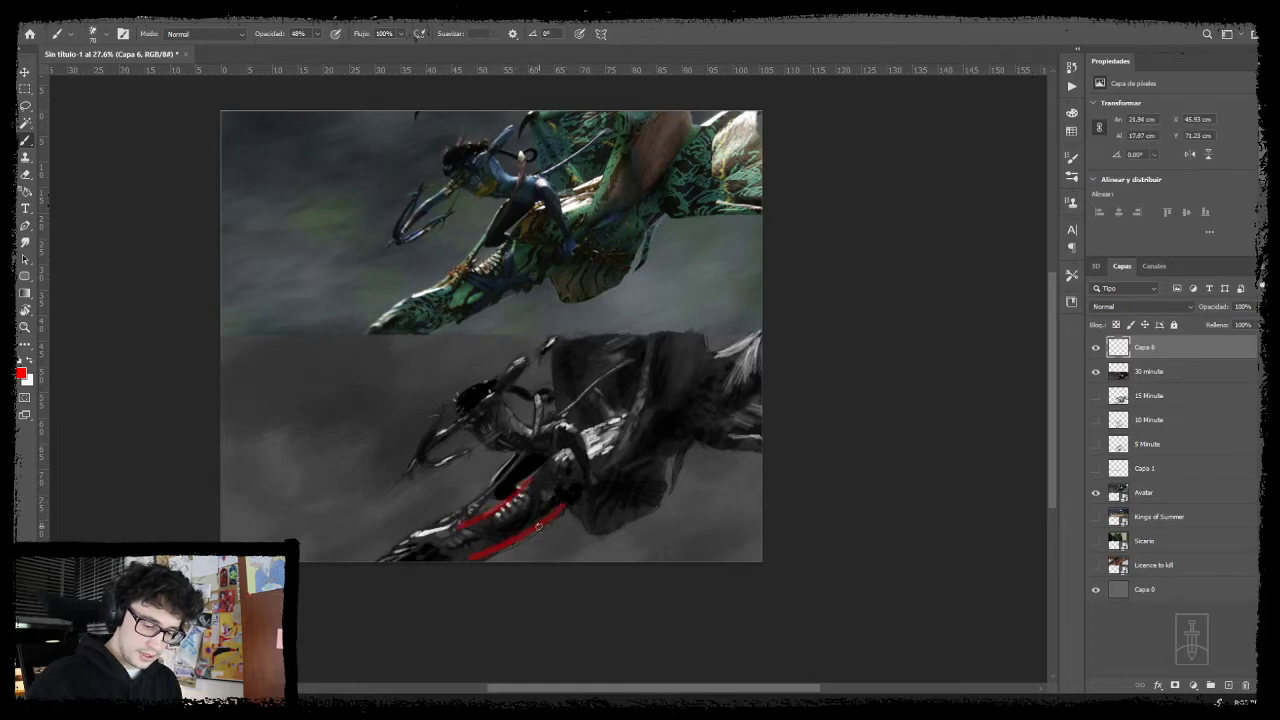
mouse_move(545, 506)
mouse_down()
mouse_move(553, 478)
mouse_move(510, 293)
mouse_move(522, 285)
mouse_up()
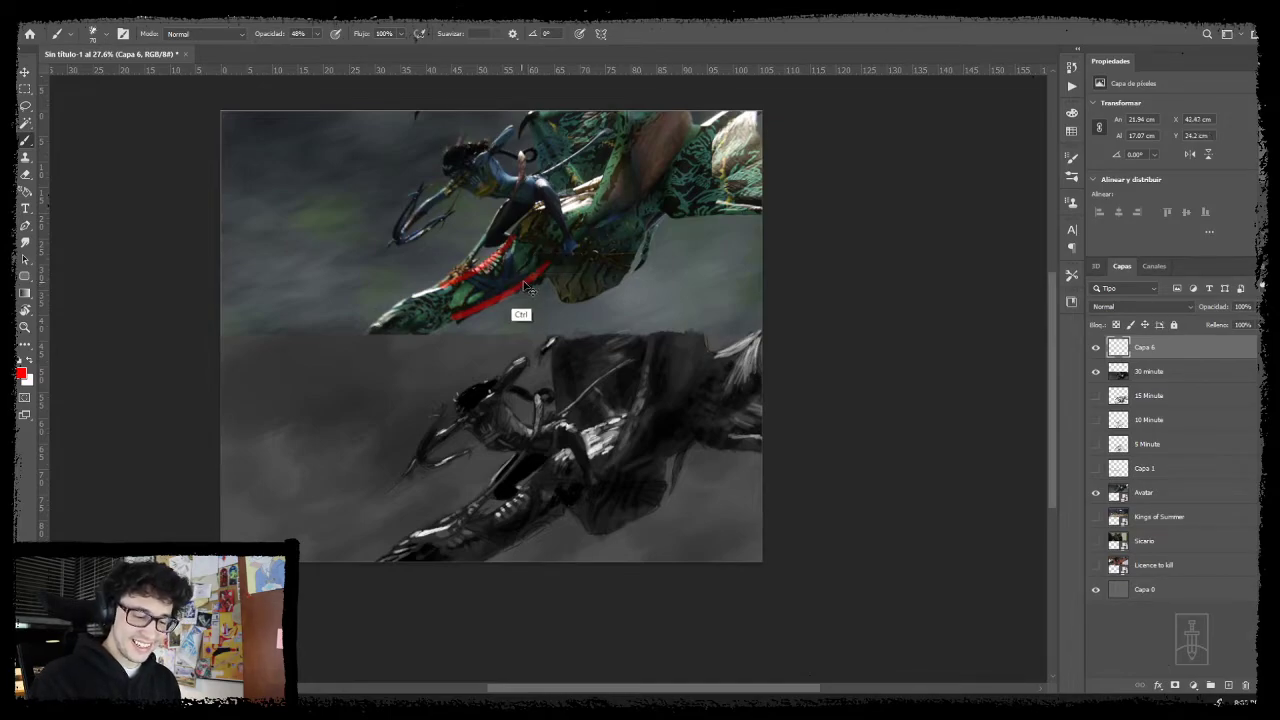
key(ctrl+z)
key(ctrl+z)
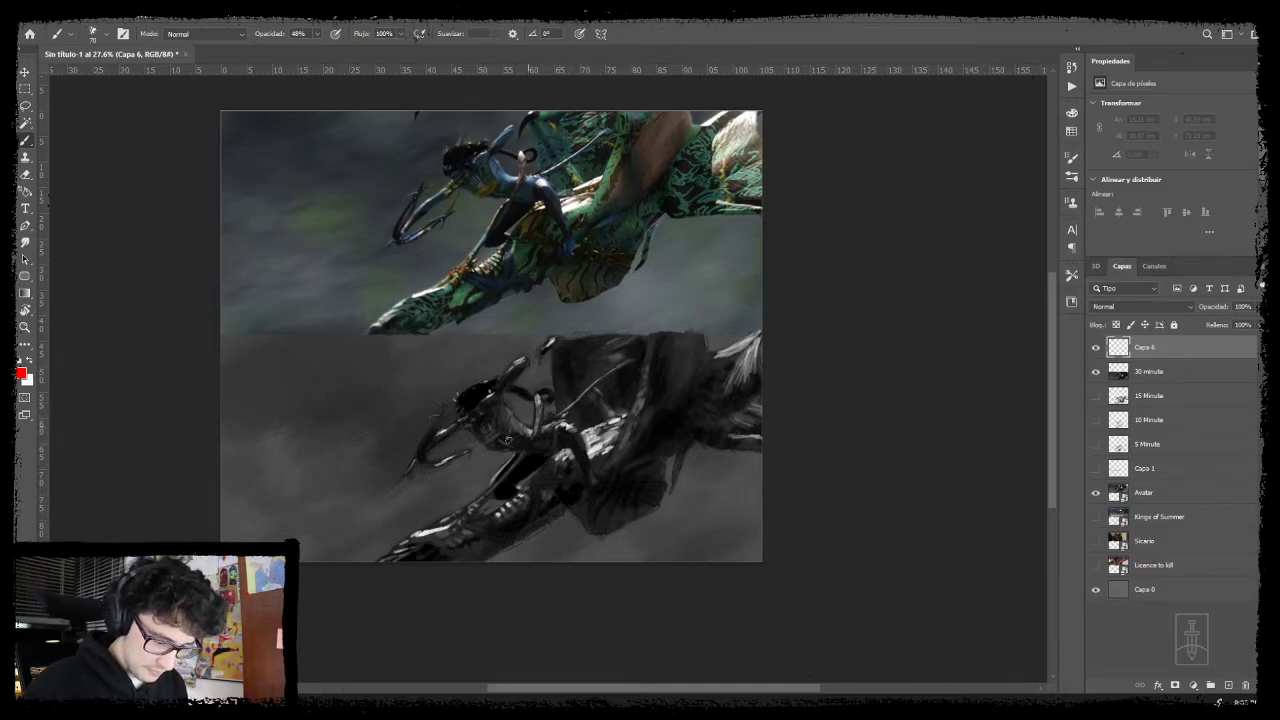
- Outline in red the reference's empty space between bow, rider and creature's head, move the outline over the study, and undo it
mouse_move(460, 197)
mouse_down()
mouse_move(416, 222)
mouse_move(448, 214)
mouse_move(360, 328)
mouse_move(425, 295)
mouse_move(498, 215)
mouse_move(462, 184)
mouse_move(491, 260)
mouse_move(503, 477)
mouse_move(497, 462)
mouse_move(511, 455)
mouse_up()
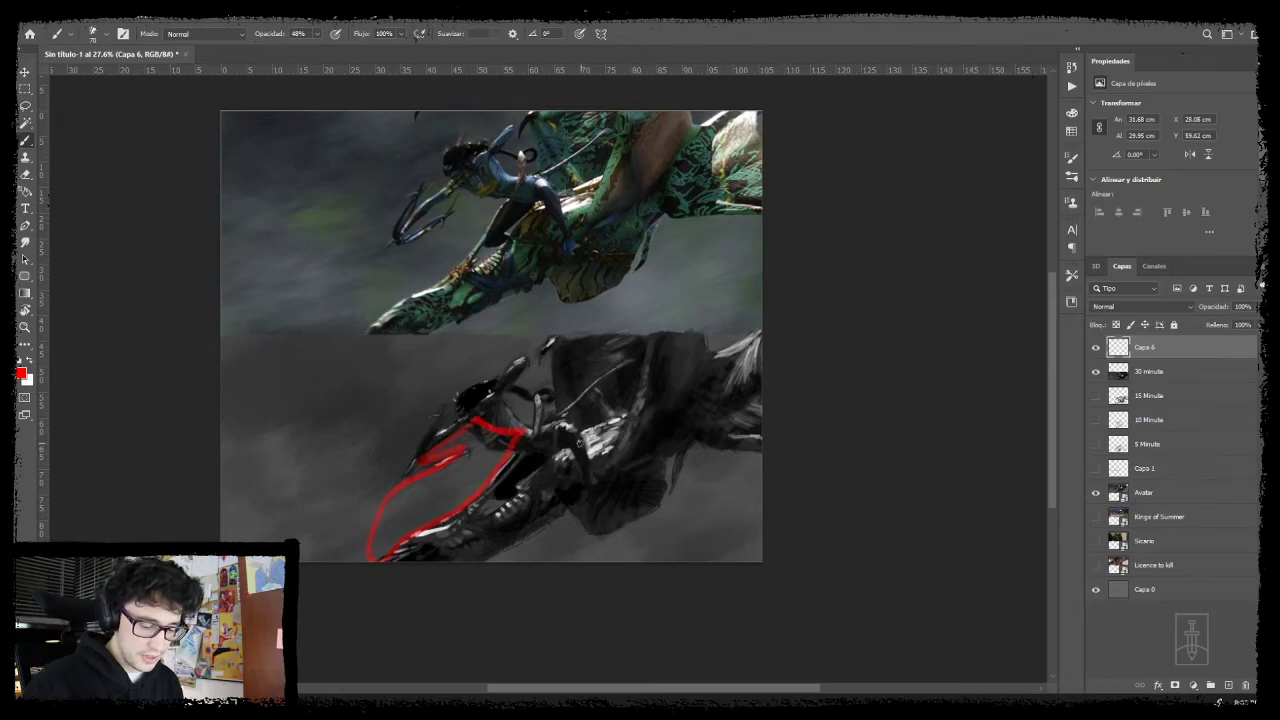
key(ctrl+z)
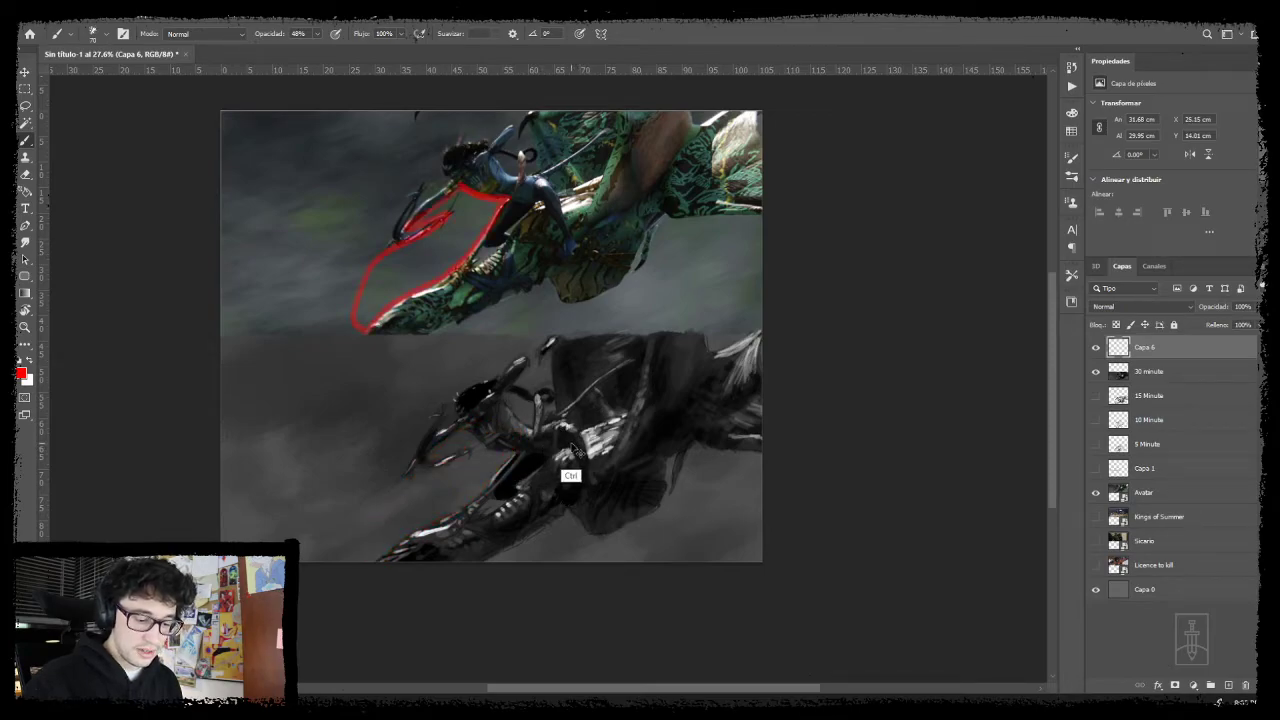
key(ctrl+z)
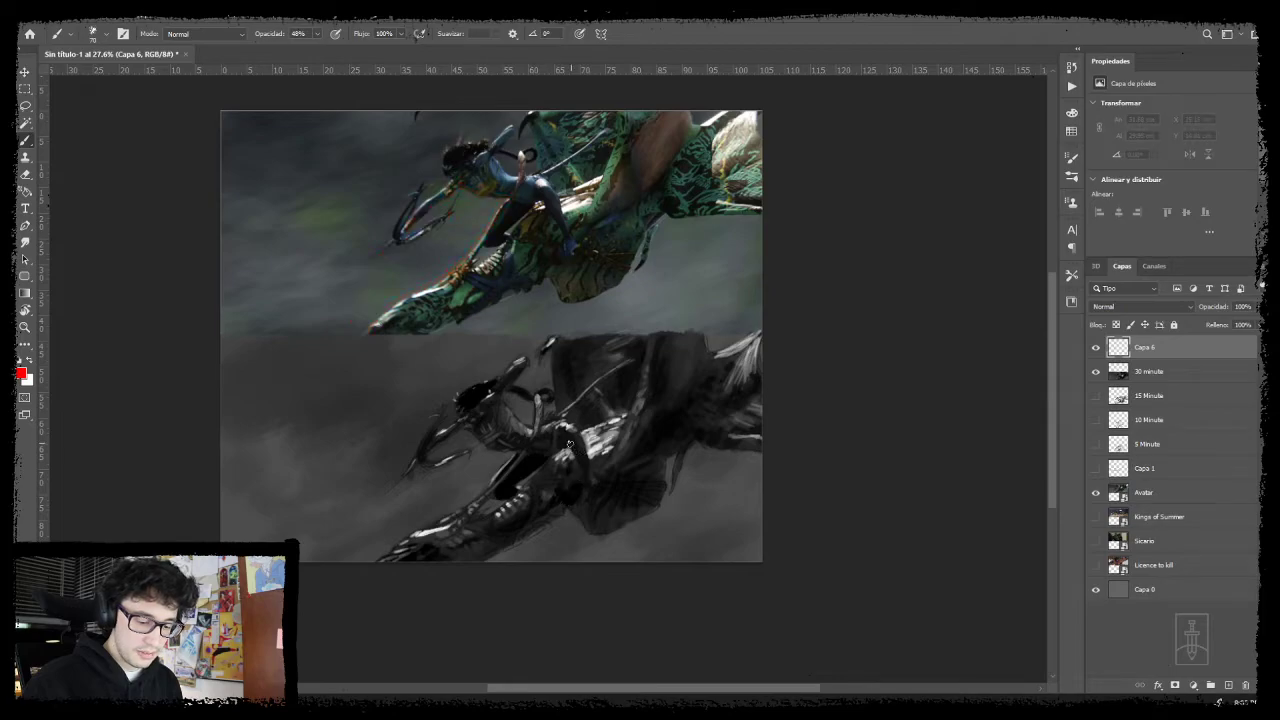
- Trace the reference rider's upper silhouette in red, move it over the study, circle the heads to compare them, and undo the marks
drag(567, 358, 571, 381)
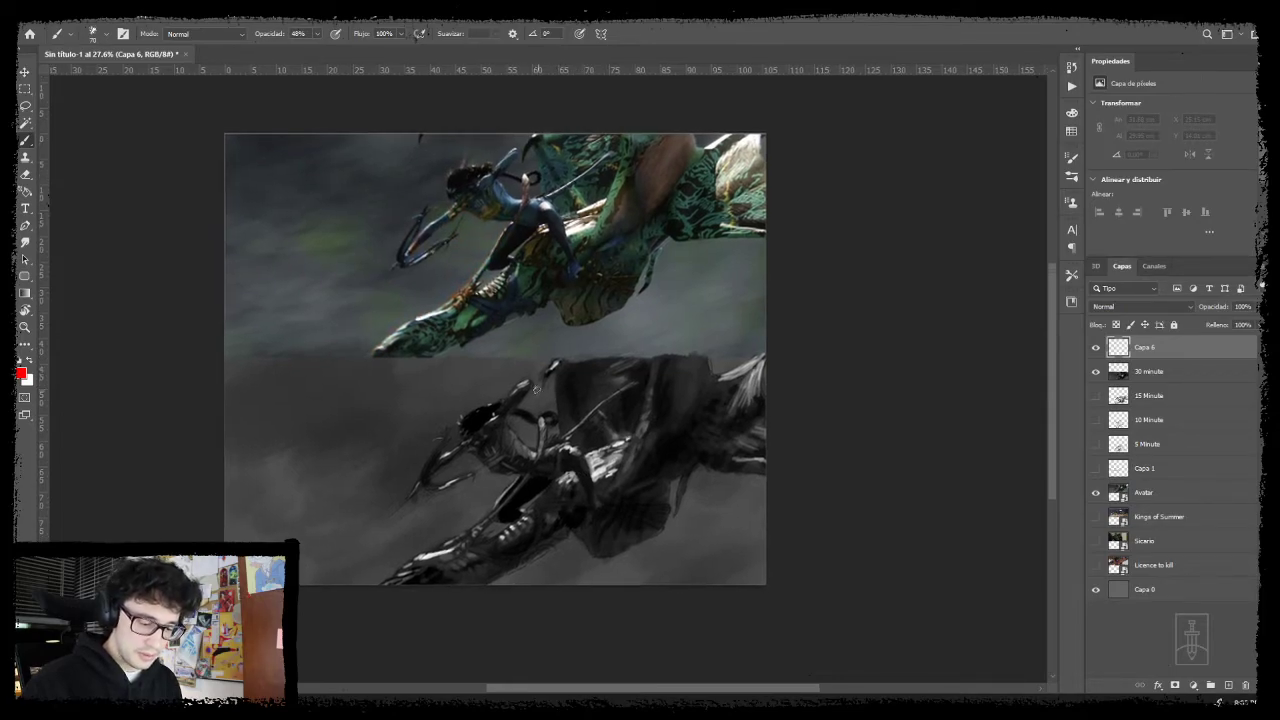
mouse_move(524, 153)
mouse_down()
mouse_move(532, 133)
mouse_move(522, 172)
mouse_move(526, 146)
mouse_move(452, 168)
mouse_move(442, 212)
mouse_move(412, 224)
mouse_move(396, 264)
mouse_move(226, 292)
mouse_up()
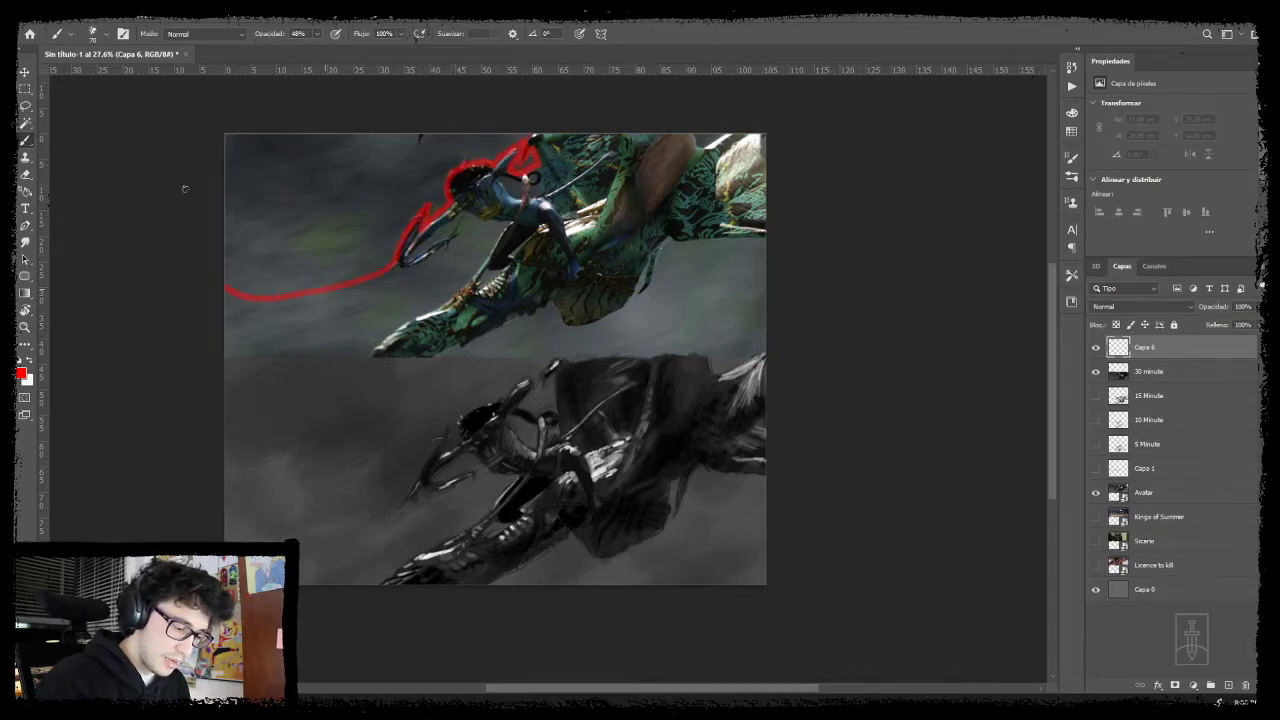
mouse_move(390, 268)
mouse_down()
mouse_move(374, 317)
mouse_move(418, 494)
mouse_up()
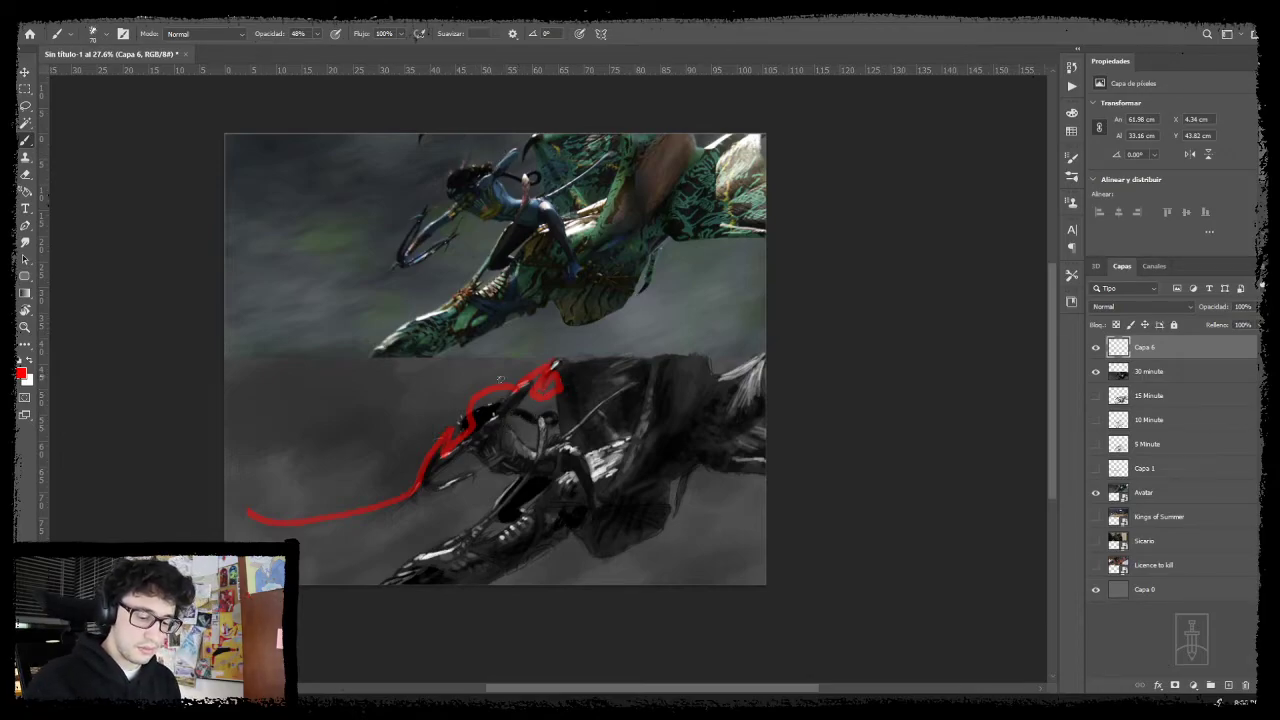
mouse_move(500, 378)
mouse_down()
mouse_move(475, 424)
mouse_move(497, 393)
mouse_up()
click(457, 182)
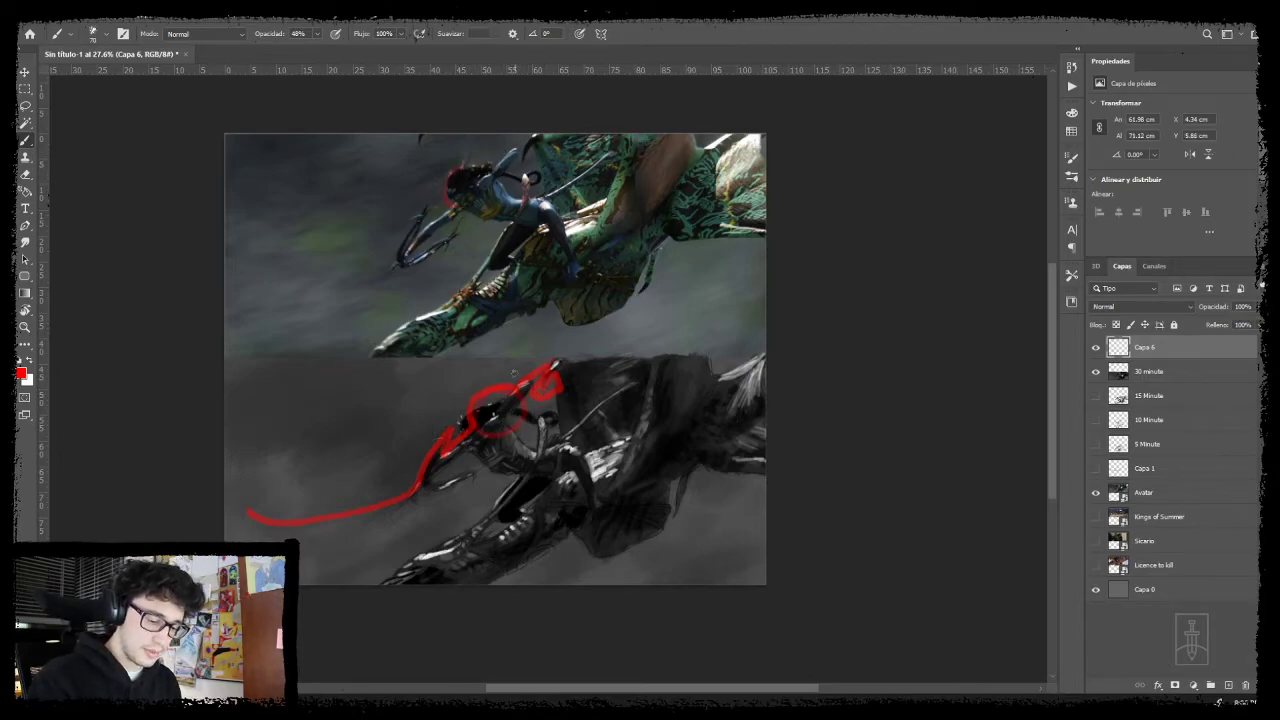
key(ctrl+z)
key(ctrl+z)
key(ctrl+z)
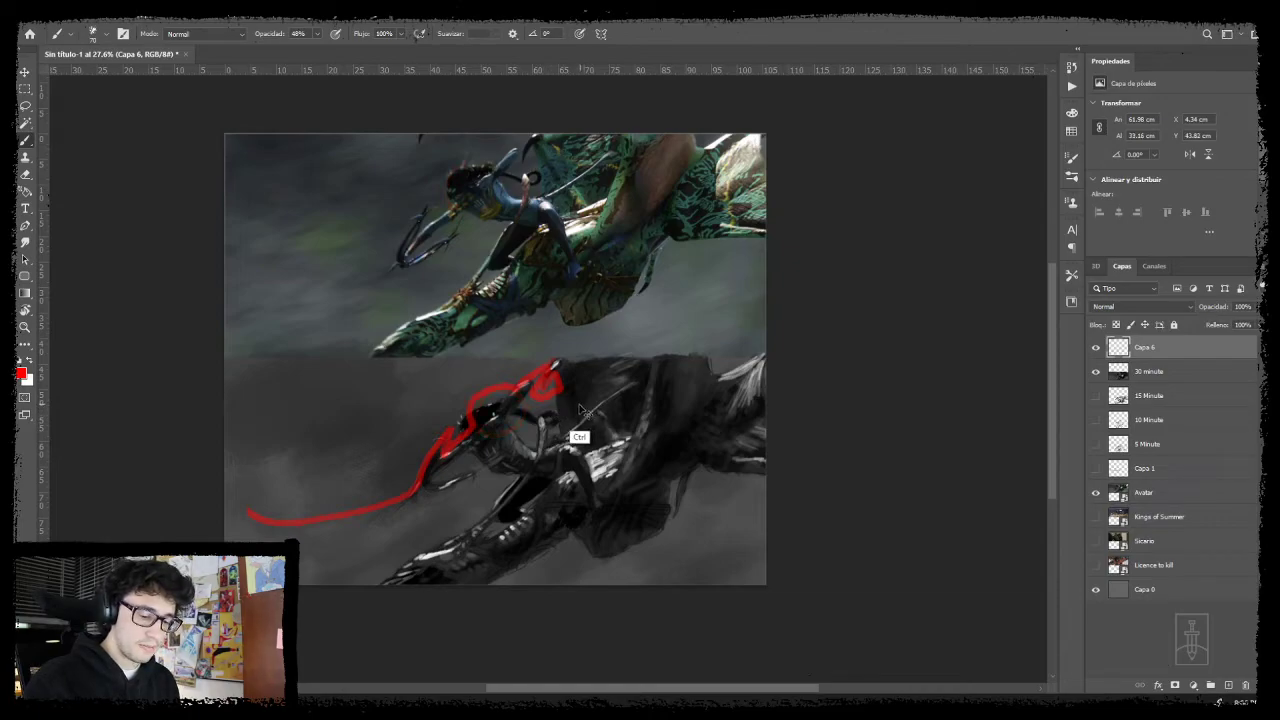
key(ctrl+z)
- Trace the reference creature's lower silhouette in red on Capa 6, move the line over the study to compare, and hide the layer
drag(748, 416, 712, 422)
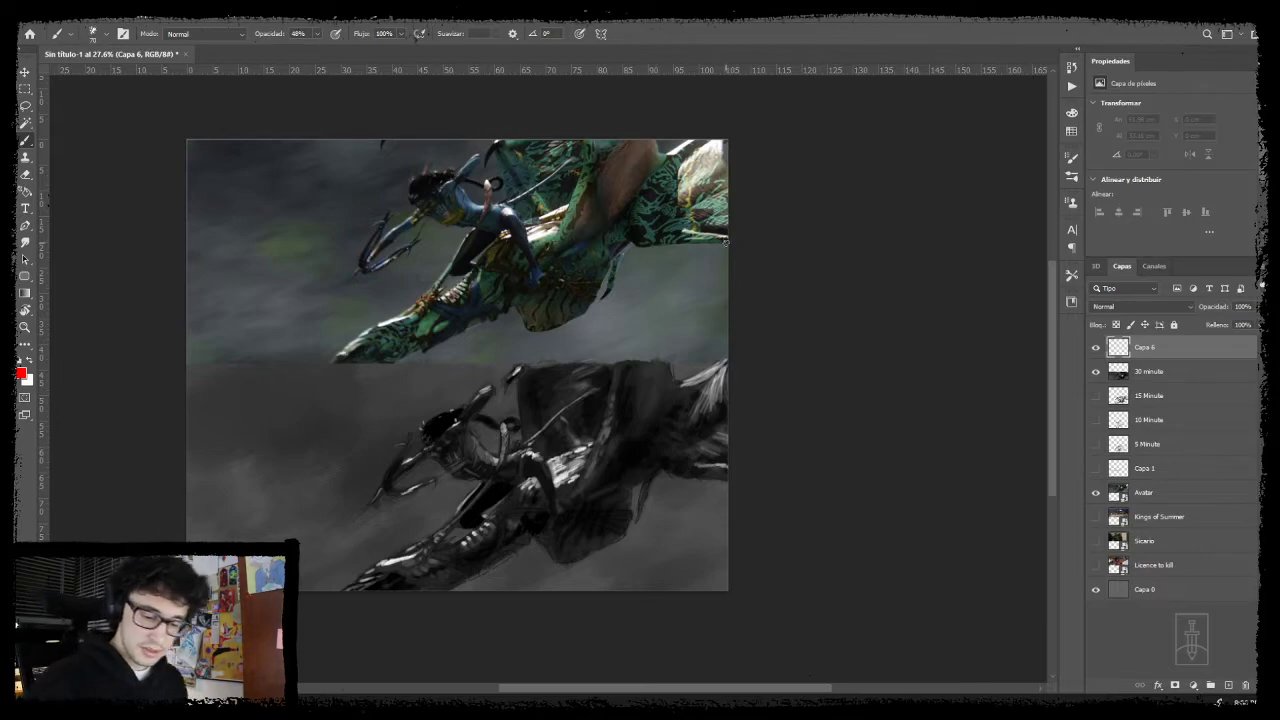
mouse_move(727, 242)
mouse_down()
mouse_move(631, 244)
mouse_move(611, 288)
mouse_move(603, 297)
mouse_move(607, 270)
mouse_move(579, 313)
mouse_move(529, 328)
mouse_move(512, 302)
mouse_move(396, 362)
mouse_up()
mouse_move(721, 271)
mouse_down()
mouse_move(720, 494)
mouse_move(729, 483)
mouse_up()
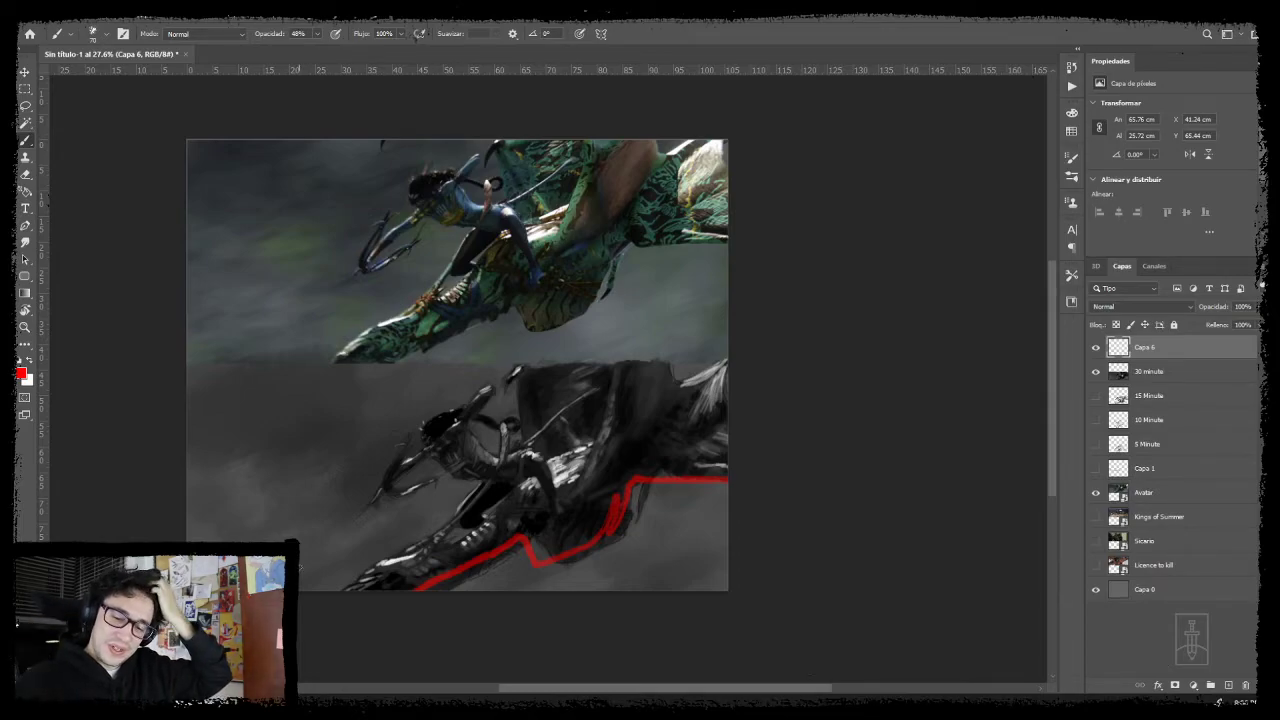
click(1095, 347)
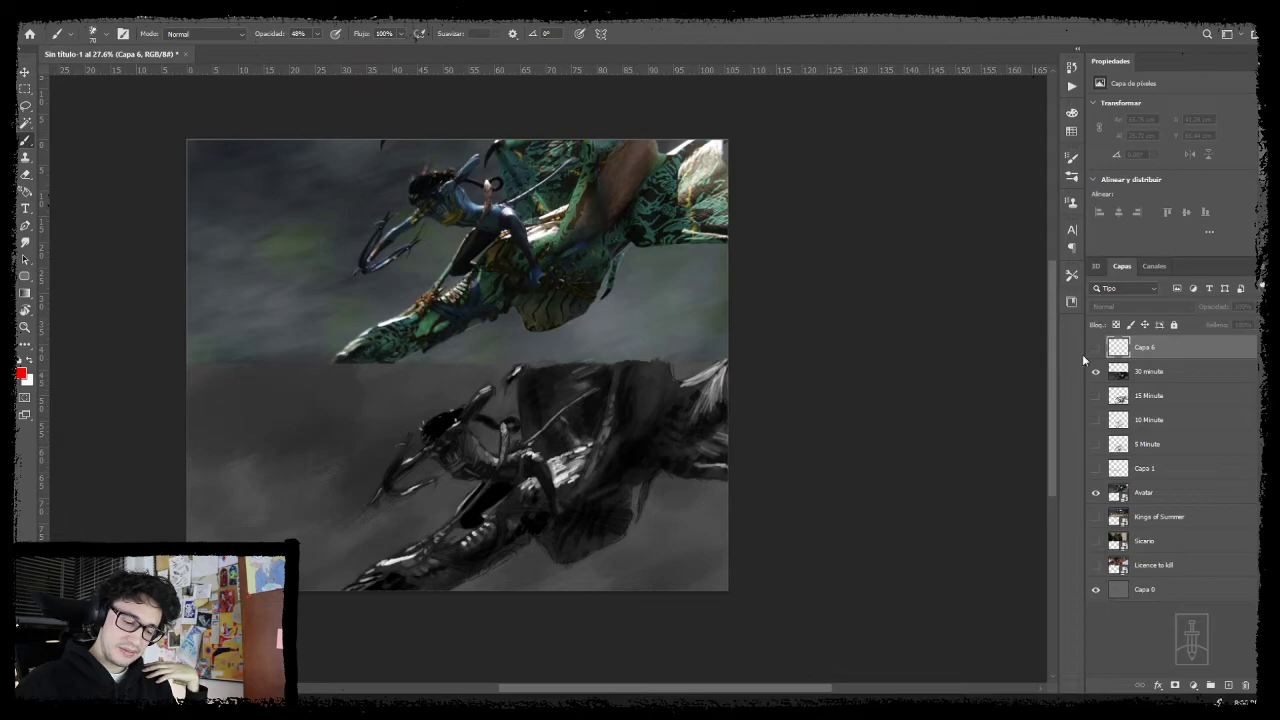